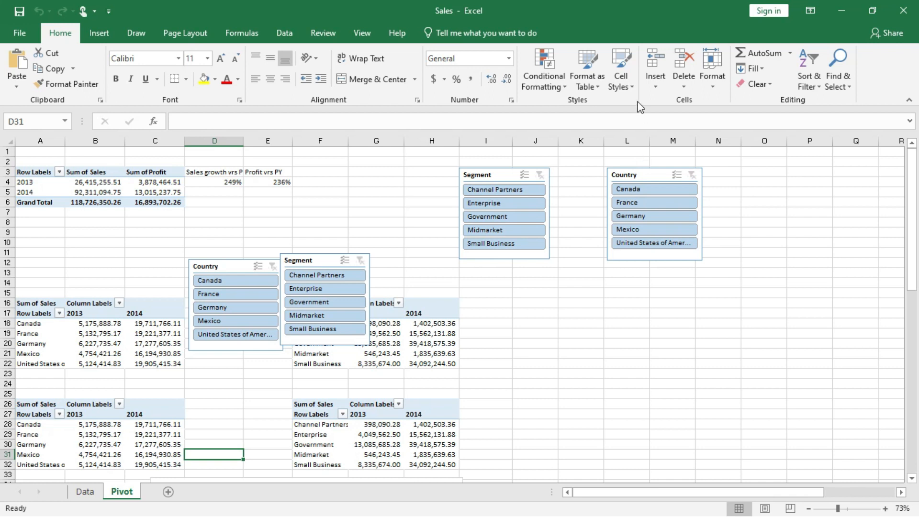
# Add a new worksheet and name it Dashboard
pyautogui.click(168, 492)
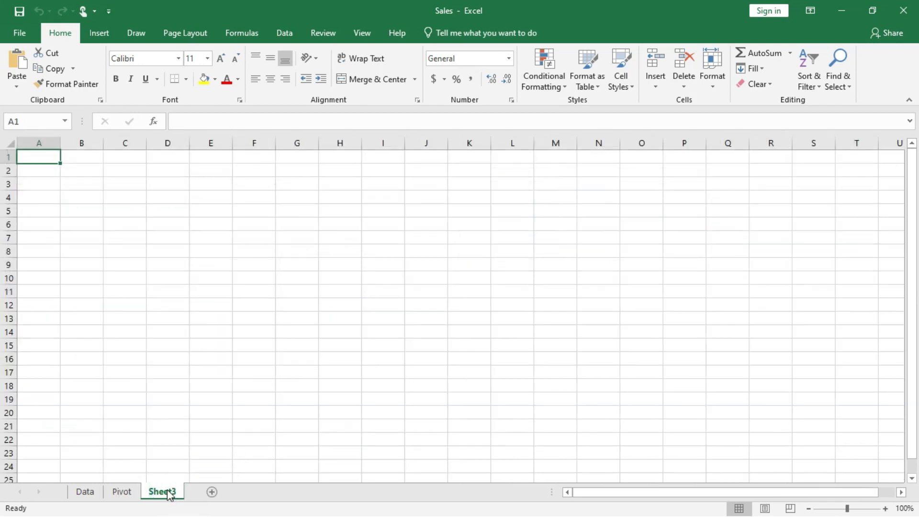
pyautogui.doubleClick(168, 493)
pyautogui.write('Da')
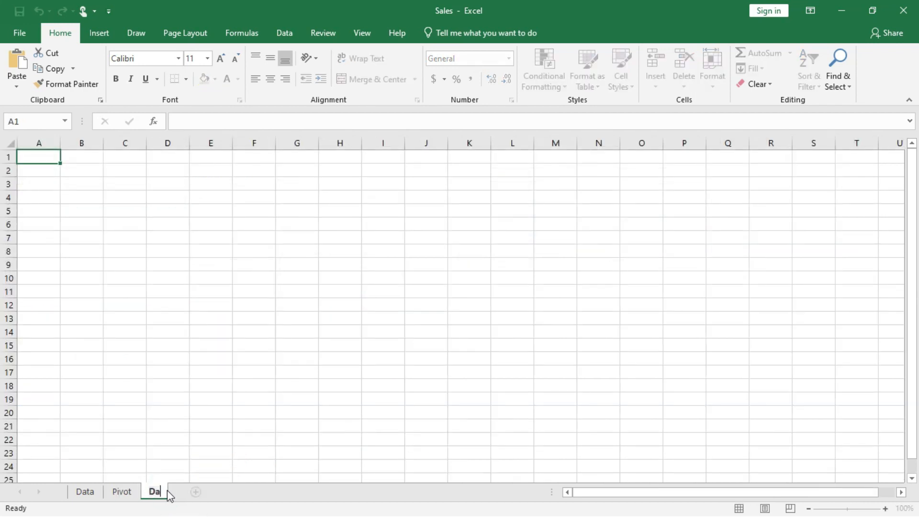
pyautogui.write('shboard')
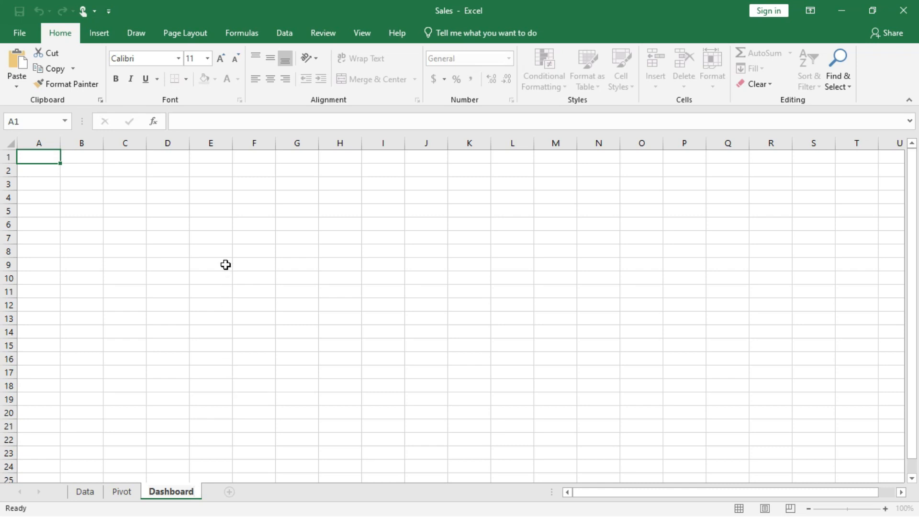
pyautogui.click(218, 184)
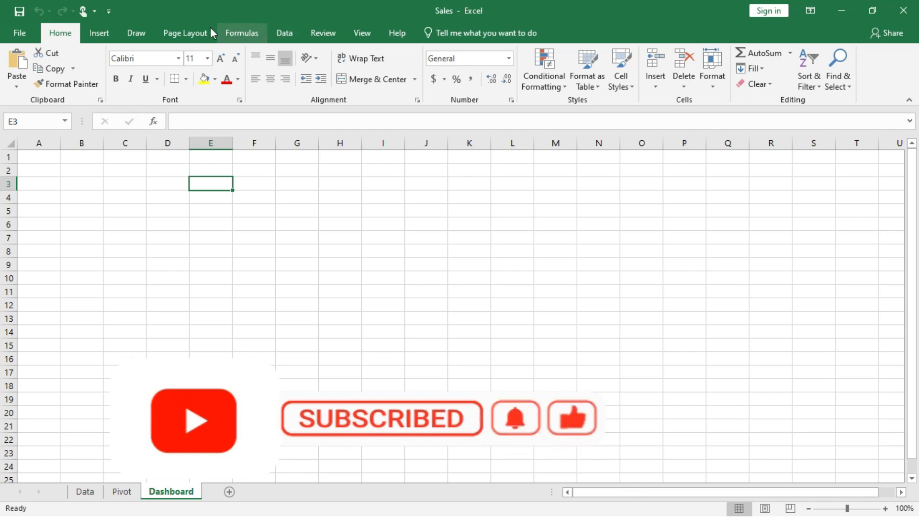
# Draw a rounded rectangle about 0.87" high and 1.92" wide on the Dashboard sheet, covering roughly C3 to E6
pyautogui.click(99, 34)
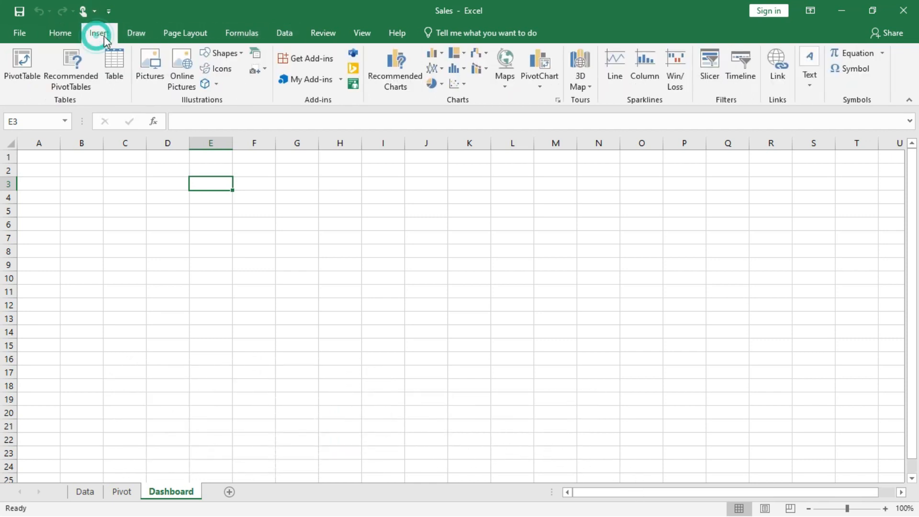
pyautogui.click(223, 53)
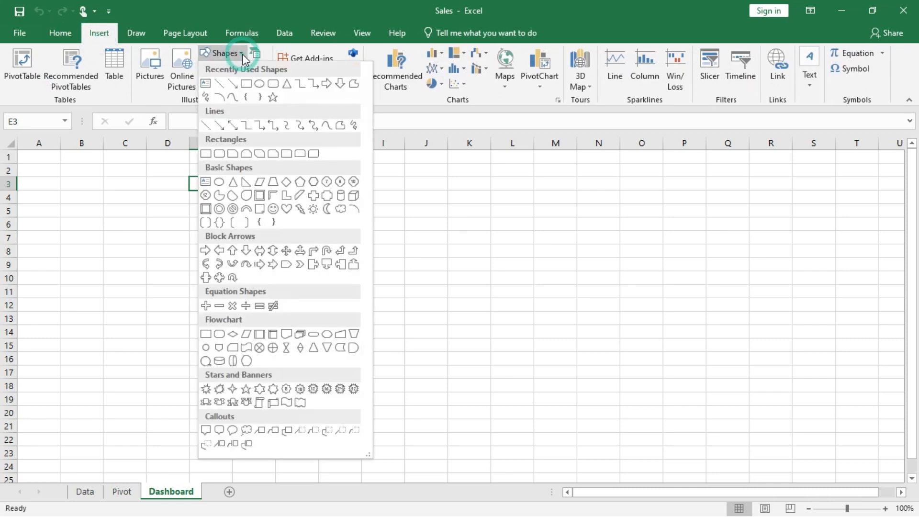
pyautogui.click(273, 85)
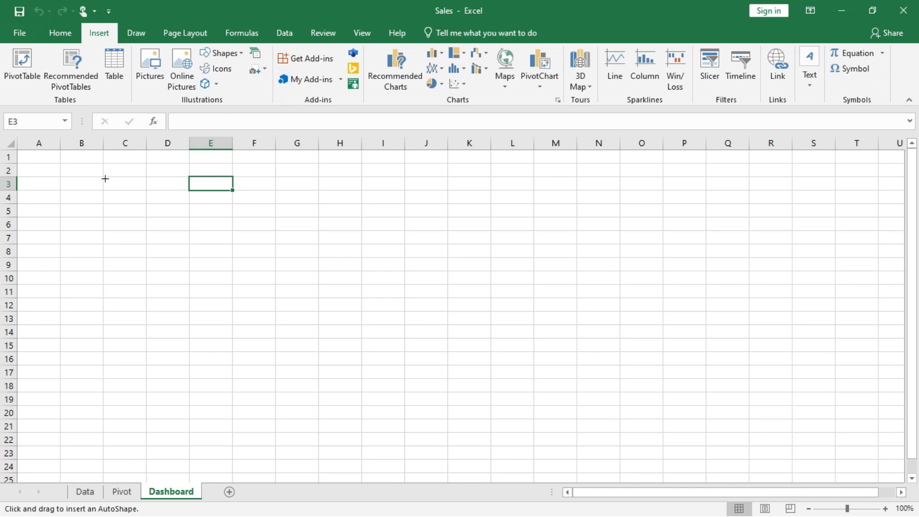
pyautogui.moveTo(106, 178)
pyautogui.mouseDown()
pyautogui.moveTo(201, 232)
pyautogui.moveTo(235, 217)
pyautogui.moveTo(227, 233)
pyautogui.mouseUp()
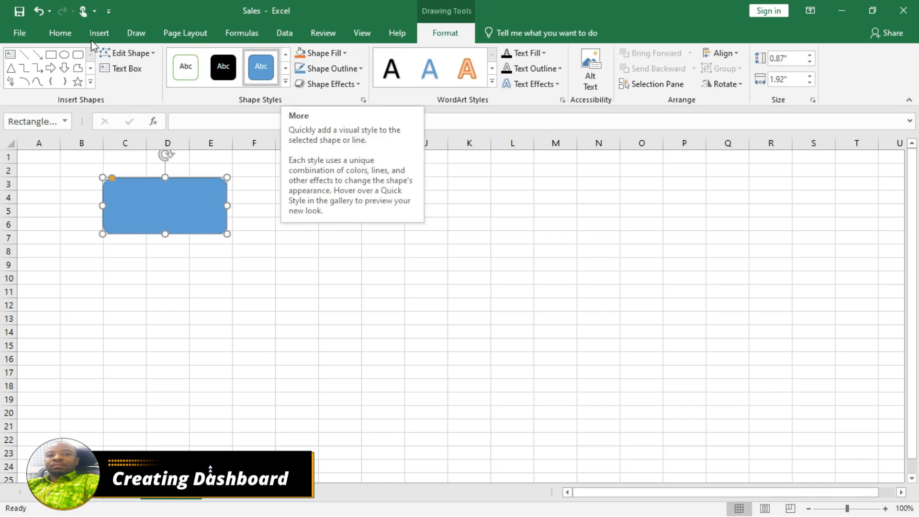
# Create and save a new set of theme colors named Custom 3 with Accent 1 changed to a dark green
pyautogui.click(184, 33)
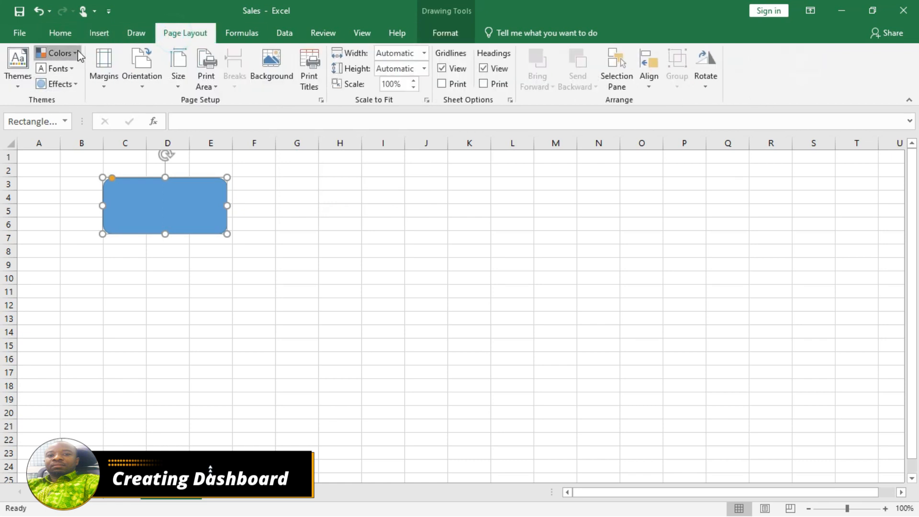
pyautogui.click(78, 50)
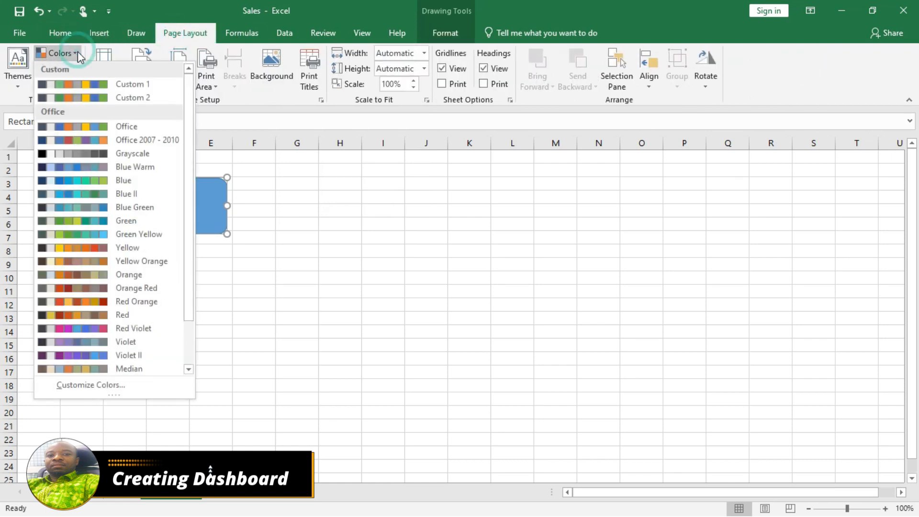
pyautogui.click(91, 385)
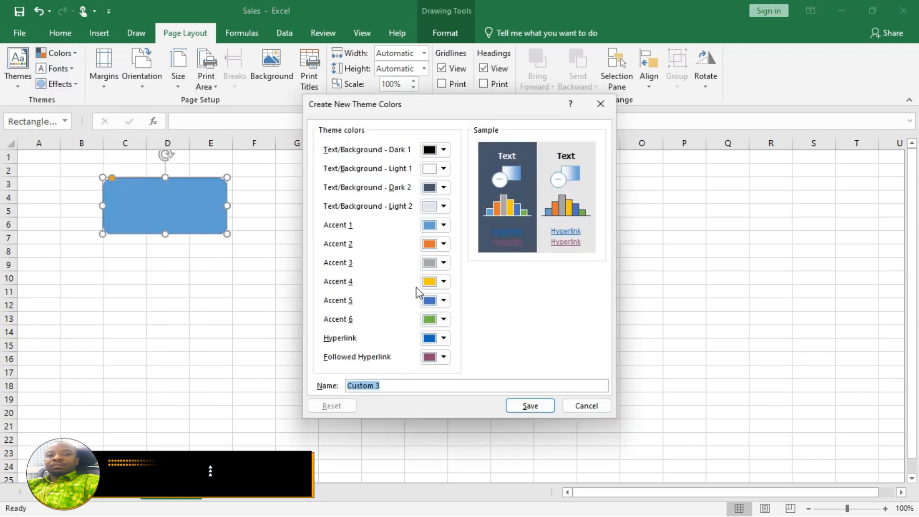
pyautogui.click(443, 226)
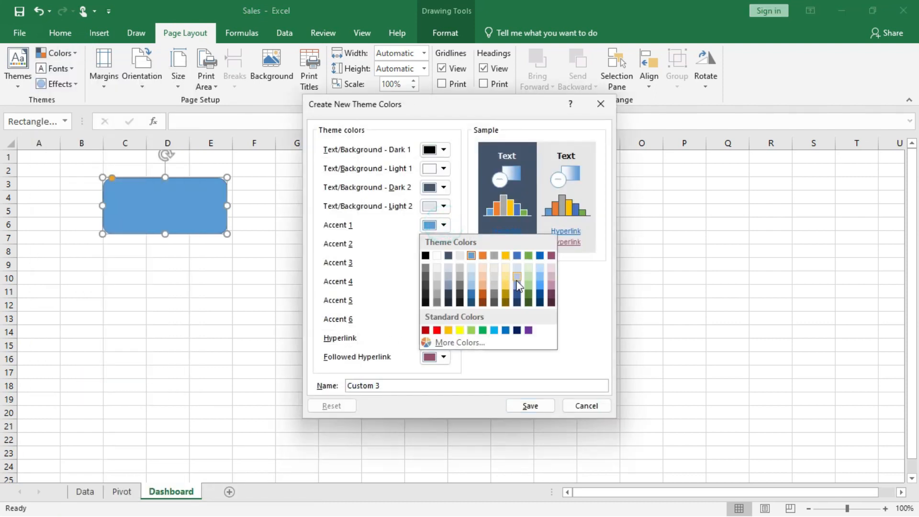
pyautogui.click(529, 287)
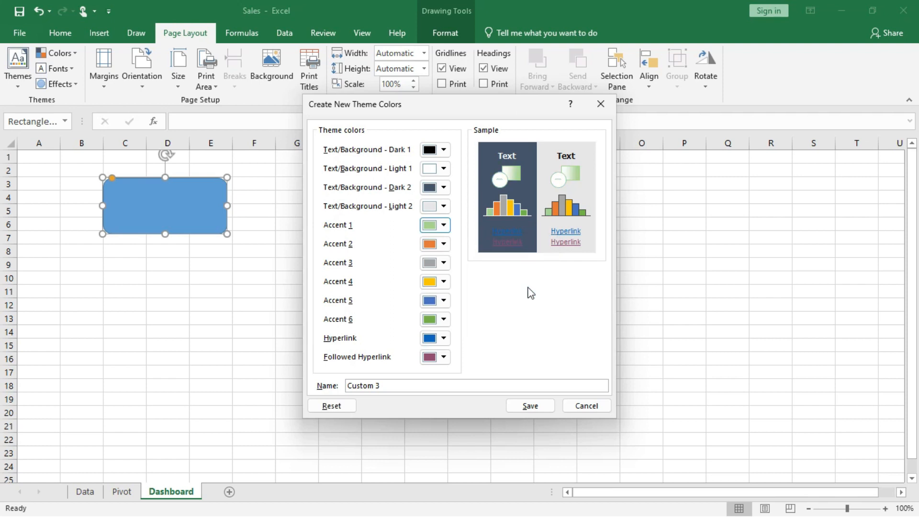
pyautogui.click(444, 226)
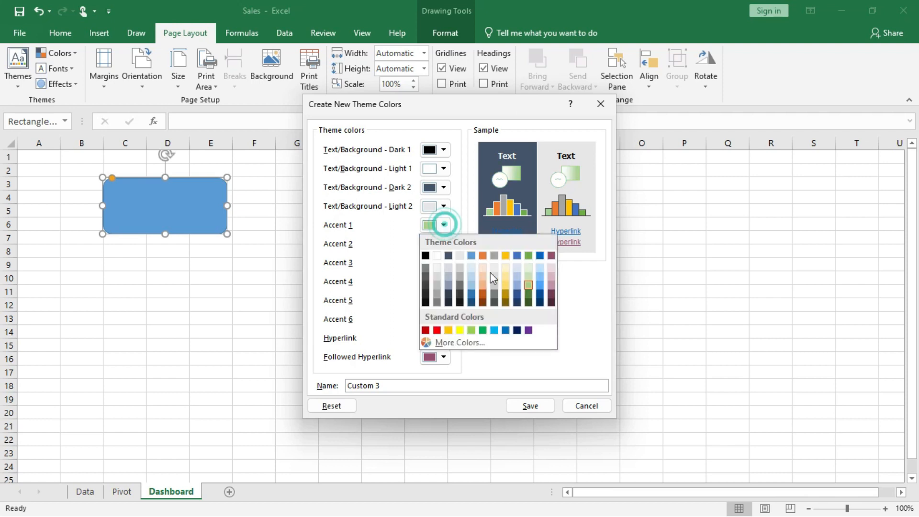
pyautogui.click(528, 291)
pyautogui.click(530, 406)
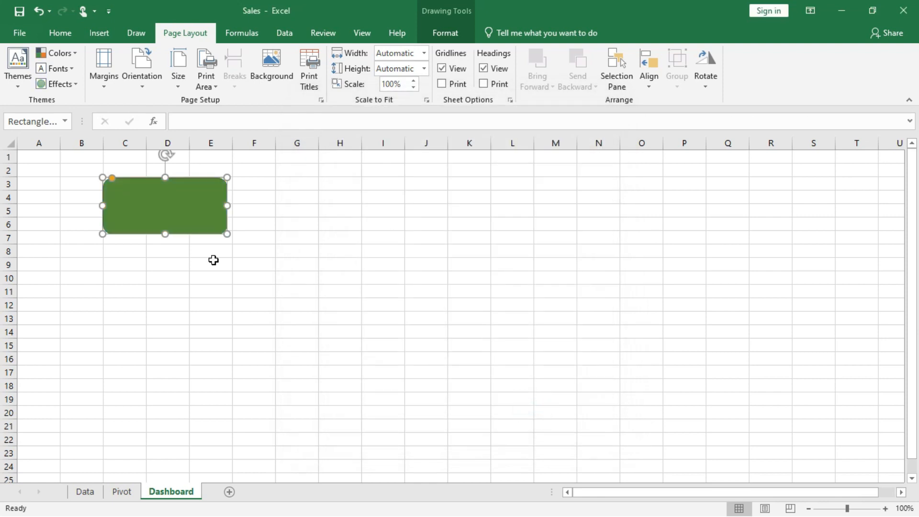
# Apply the Custom 1 theme colors and resize the rounded rectangle to about 0.9" high and 1.85" wide
pyautogui.click(76, 83)
pyautogui.press('Escape')
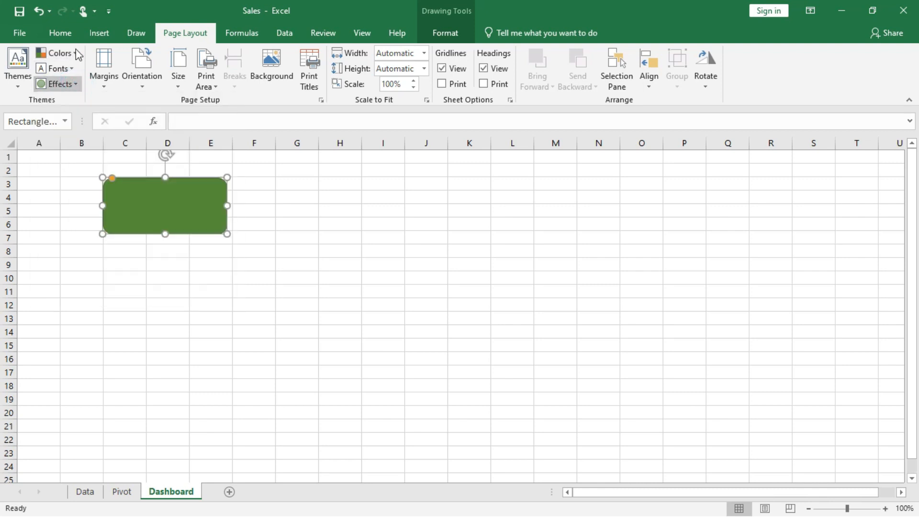
pyautogui.click(78, 54)
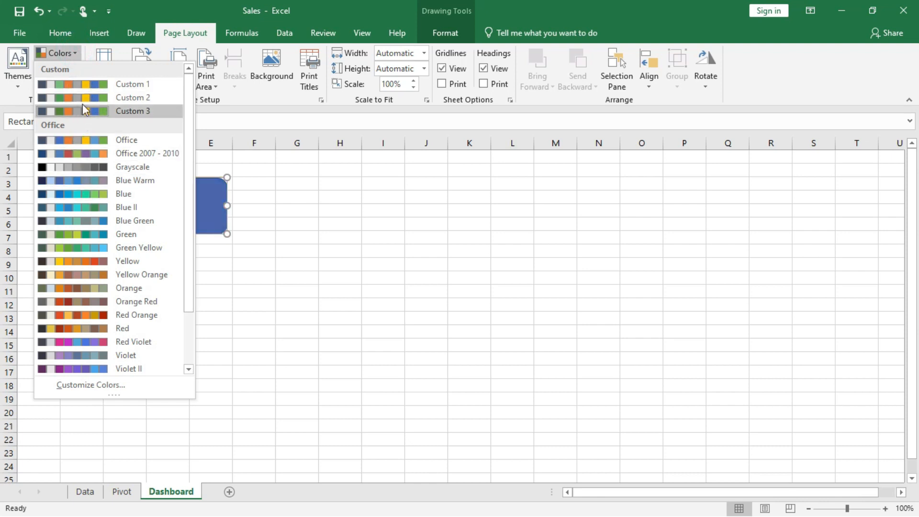
pyautogui.click(83, 85)
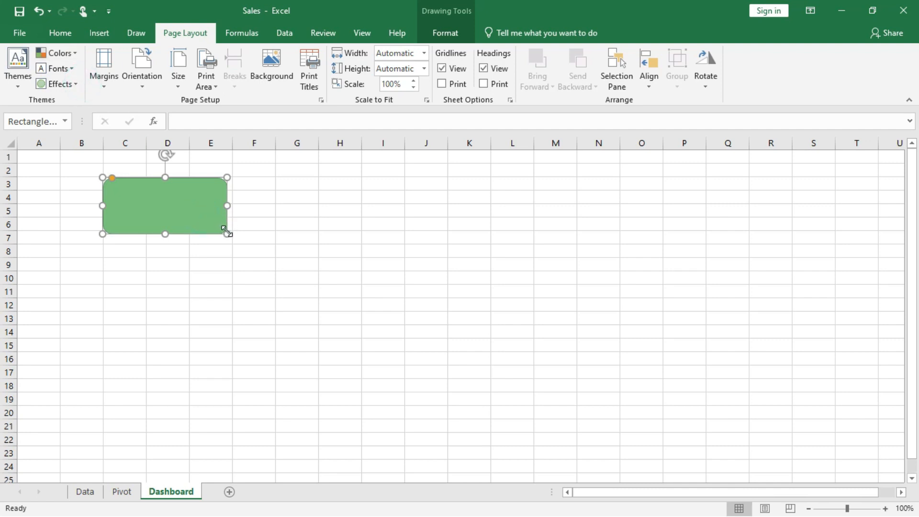
pyautogui.moveTo(227, 232); pyautogui.dragTo(223, 236)
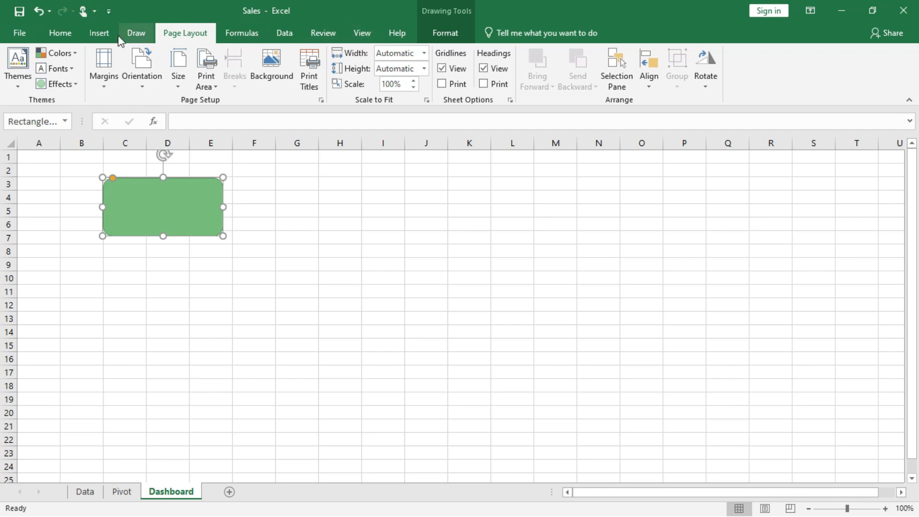
# Give the rounded rectangle an outer shadow falling below and to its right
pyautogui.click(458, 30)
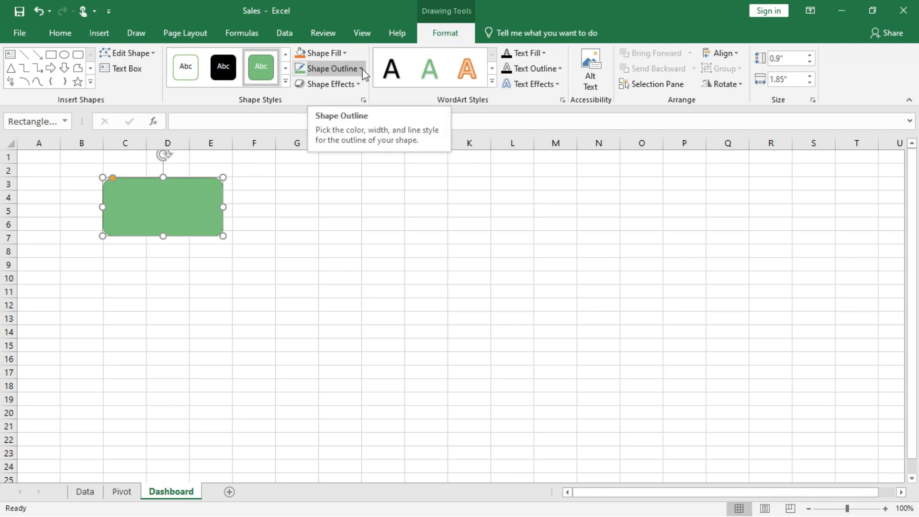
pyautogui.click(358, 85)
pyautogui.moveTo(384, 139)
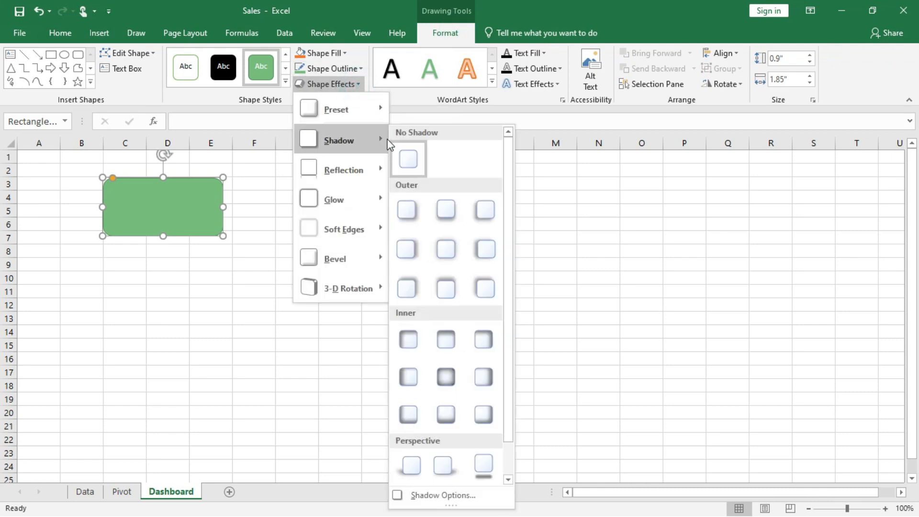
pyautogui.click(407, 209)
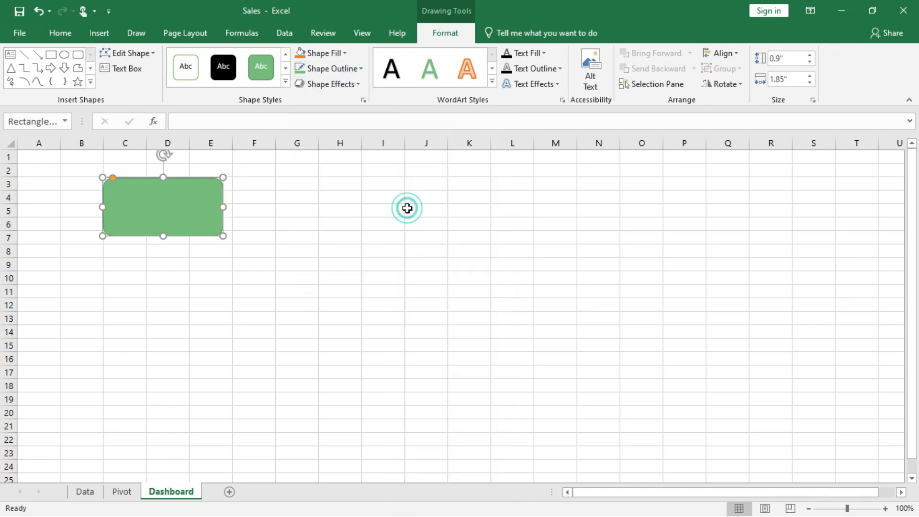
pyautogui.click(296, 259)
# Remove the outline from the green rounded rectangle
pyautogui.click(198, 206)
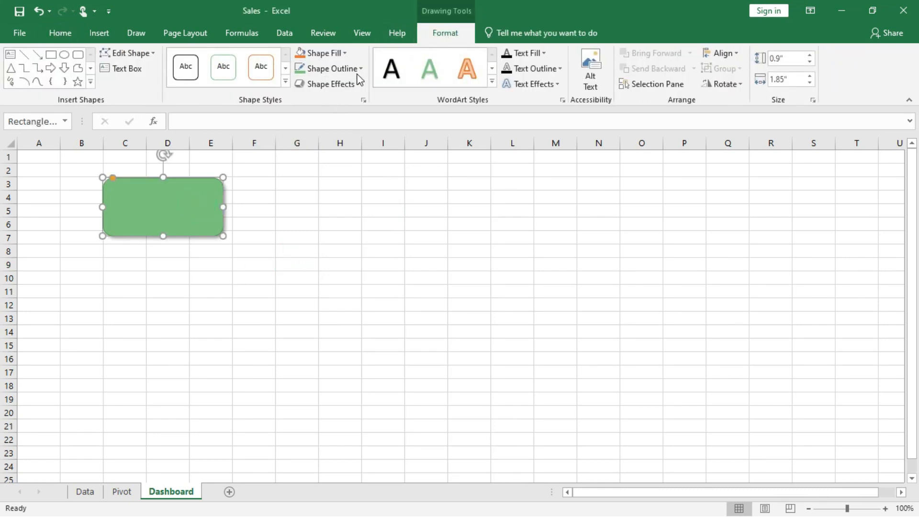
pyautogui.click(360, 69)
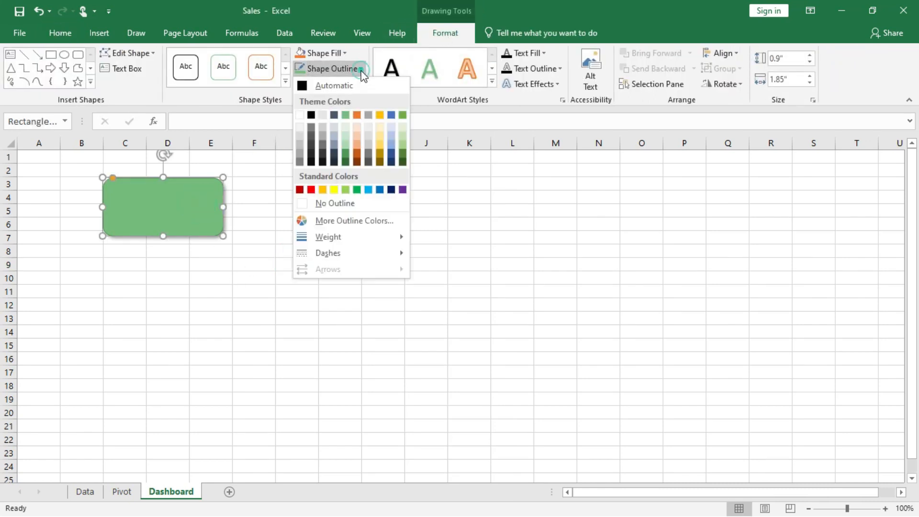
pyautogui.click(347, 205)
pyautogui.click(272, 236)
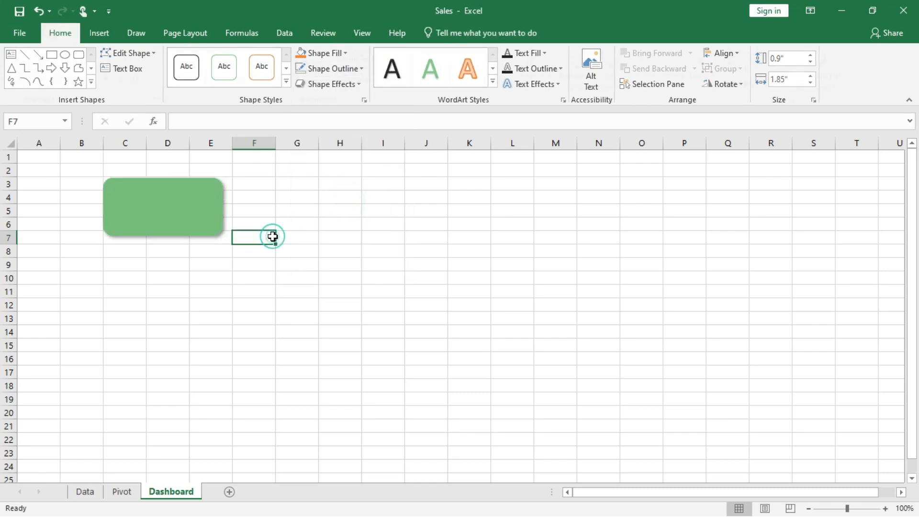
# Duplicate the rounded rectangle beside the original, then copy the pair twice to form a row of six across columns C to T
pyautogui.click(207, 213)
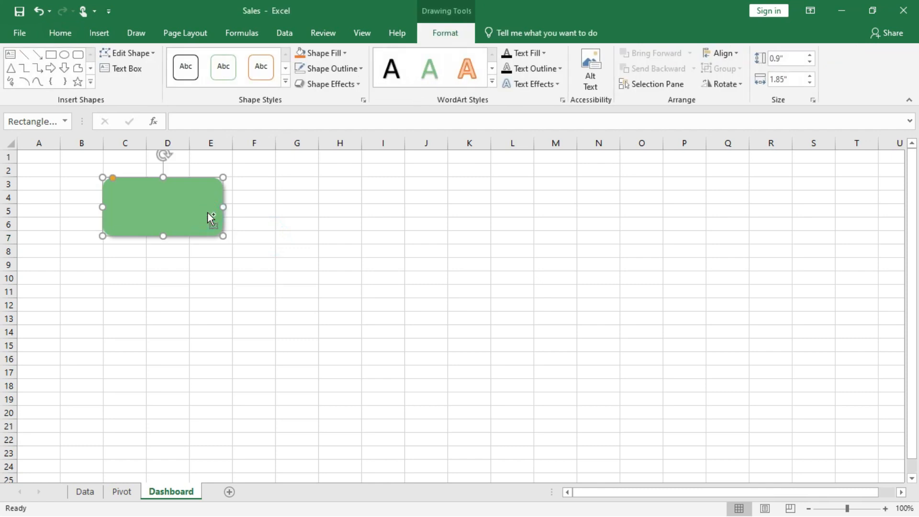
pyautogui.moveTo(211, 225); pyautogui.dragTo(330, 218)
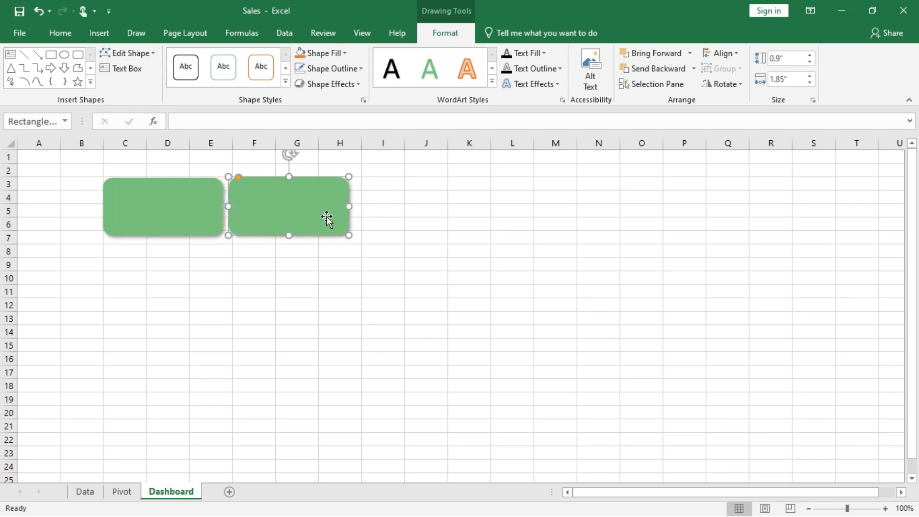
pyautogui.keyDown('ctrl'); pyautogui.click(175, 211); pyautogui.keyUp('ctrl')
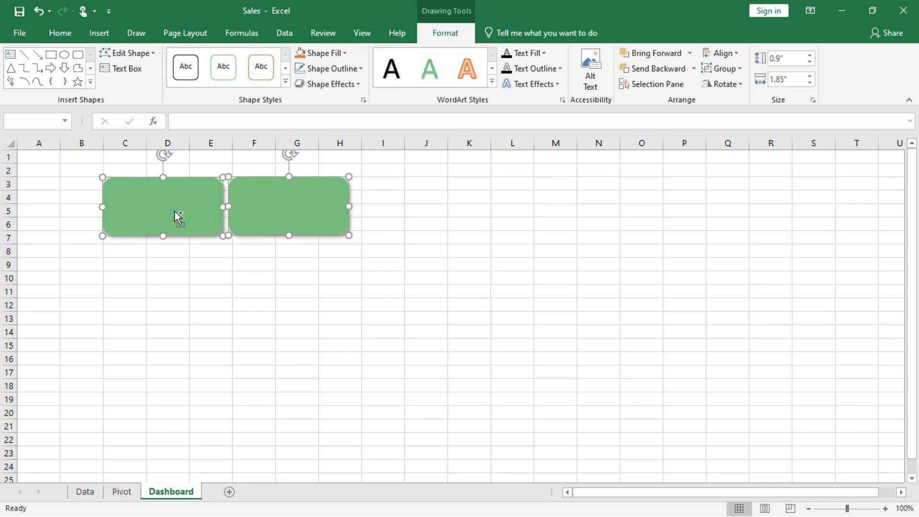
pyautogui.moveTo(187, 227); pyautogui.dragTo(699, 204)
# Select all six rounded rectangles and distribute them horizontally
pyautogui.keyDown('shift'); pyautogui.click(576, 203); pyautogui.keyUp('shift')
pyautogui.keyDown('shift'); pyautogui.click(432, 201); pyautogui.keyUp('shift')
pyautogui.keyDown('shift'); pyautogui.click(324, 213); pyautogui.keyUp('shift')
pyautogui.keyDown('shift'); pyautogui.click(197, 211); pyautogui.keyUp('shift')
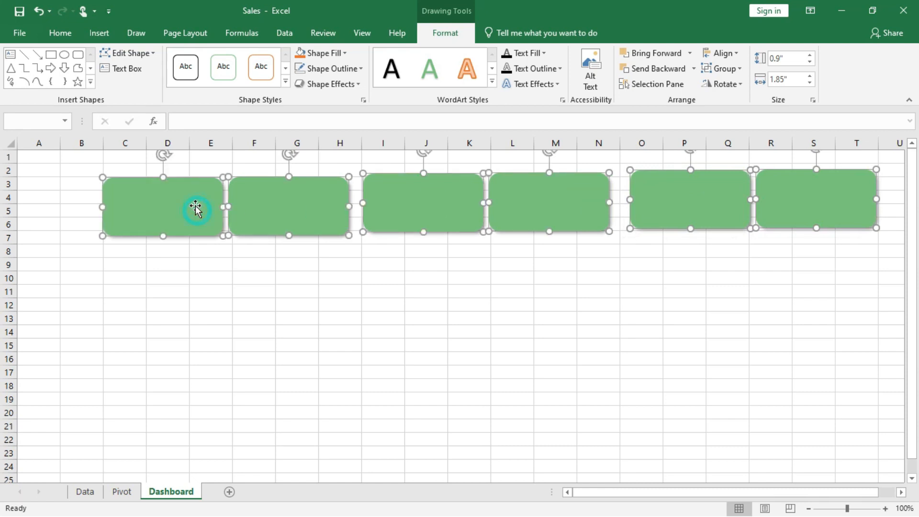
pyautogui.click(61, 33)
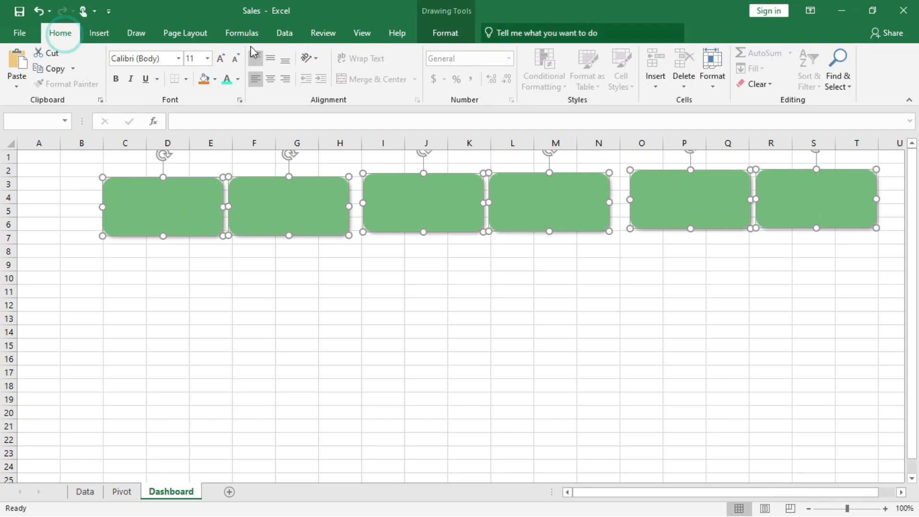
pyautogui.click(184, 33)
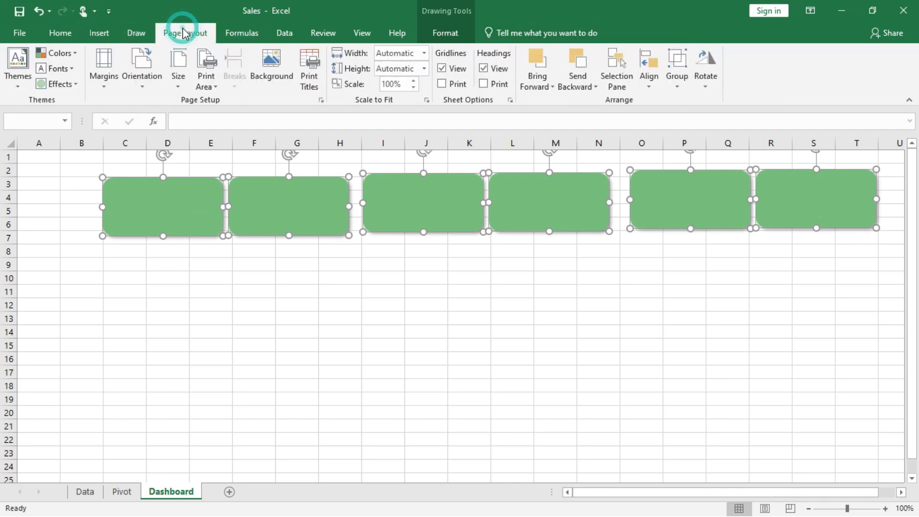
pyautogui.click(649, 89)
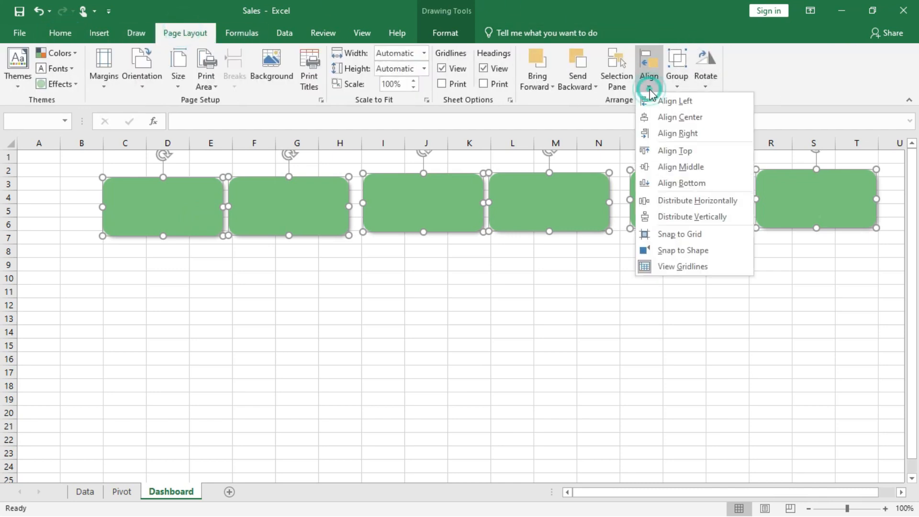
pyautogui.click(702, 202)
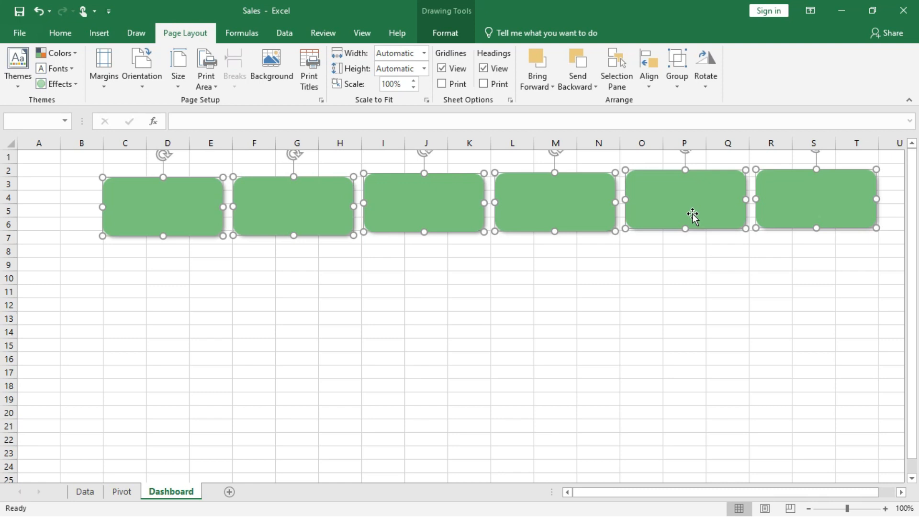
# Apply Align Center to the six selected rounded rectangles
pyautogui.click(651, 85)
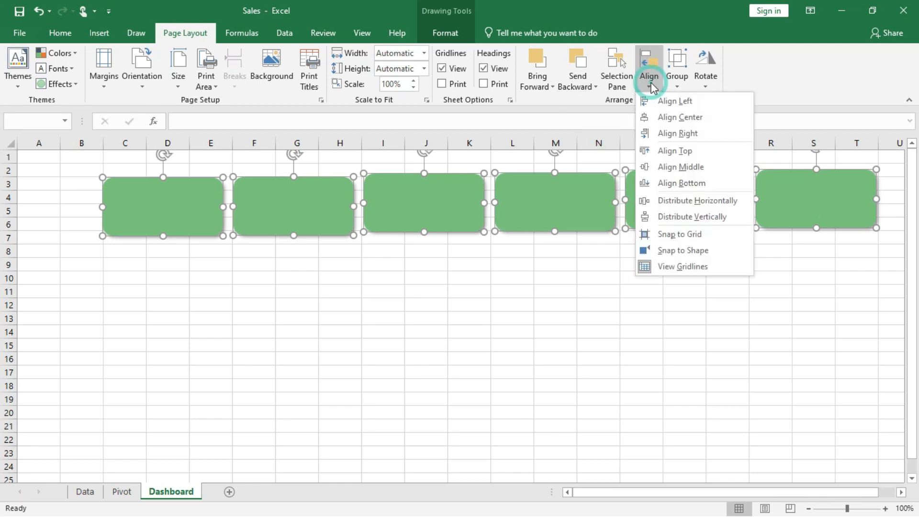
pyautogui.click(682, 122)
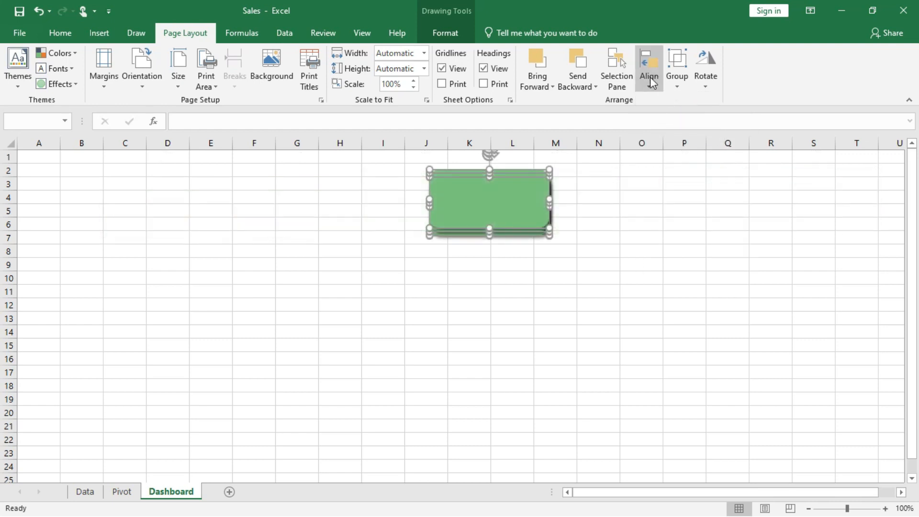
# Undo the center alignment of the six rounded rectangles and apply Align Middle to them instead
pyautogui.click(653, 87)
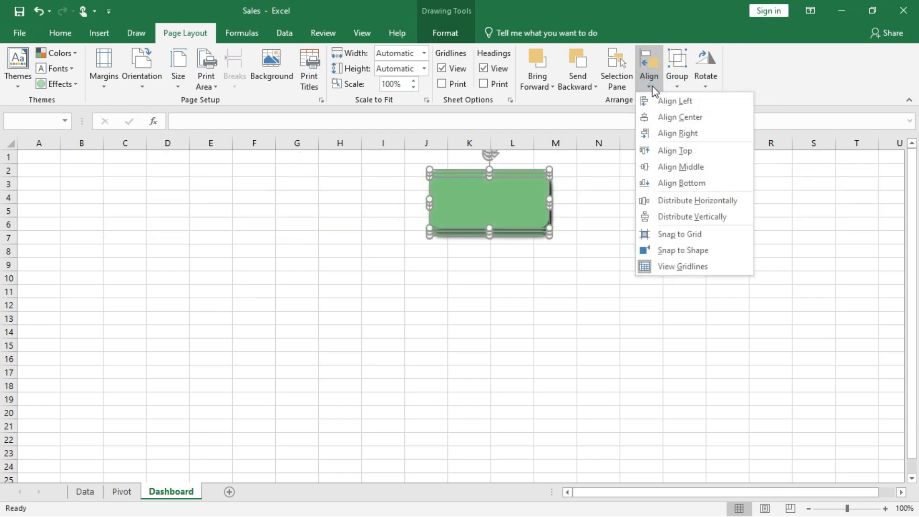
pyautogui.click(685, 169)
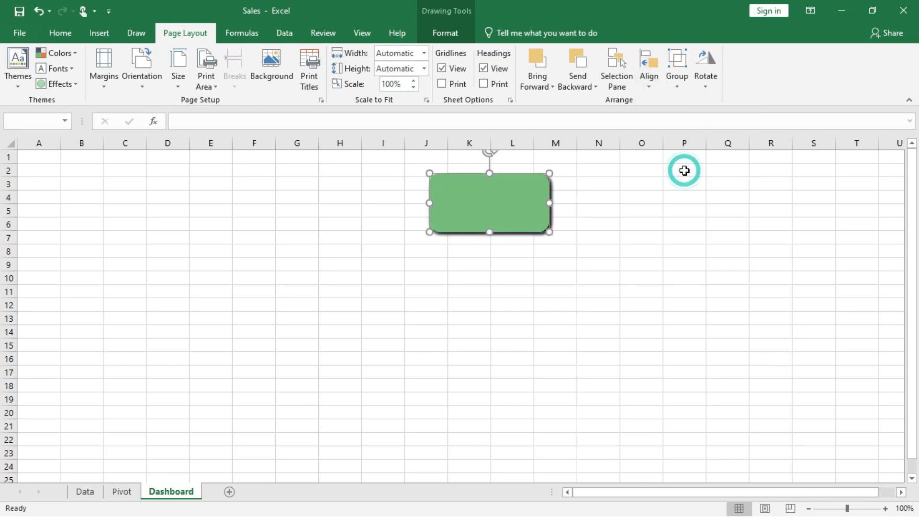
pyautogui.hotkey('ctrl', 'z')
pyautogui.hotkey('ctrl', 'z')
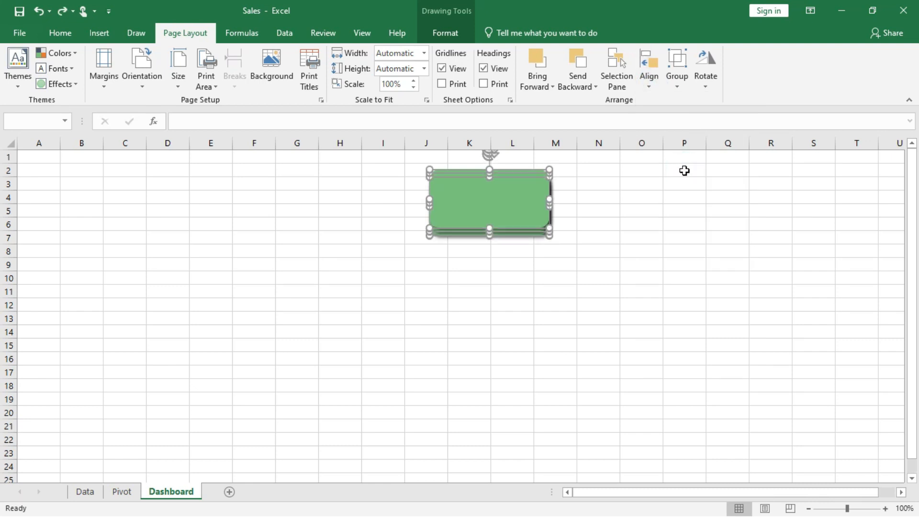
pyautogui.click(650, 83)
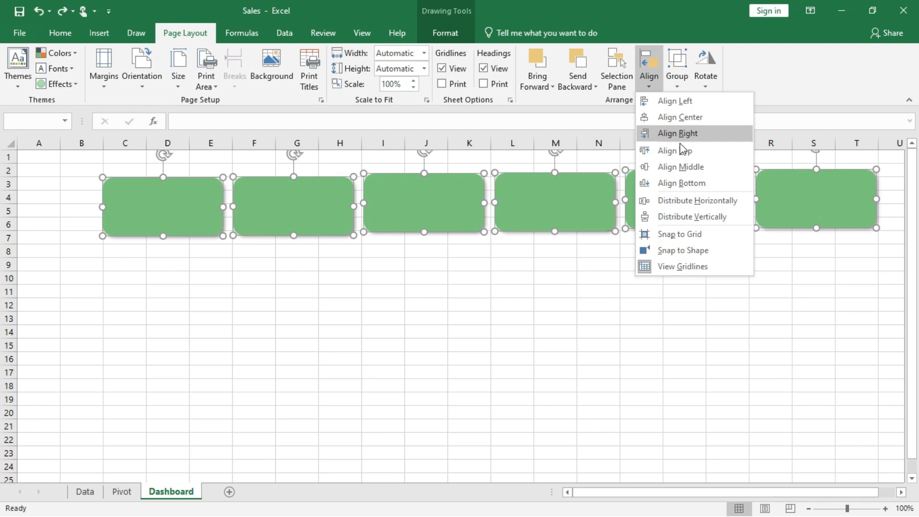
pyautogui.click(685, 171)
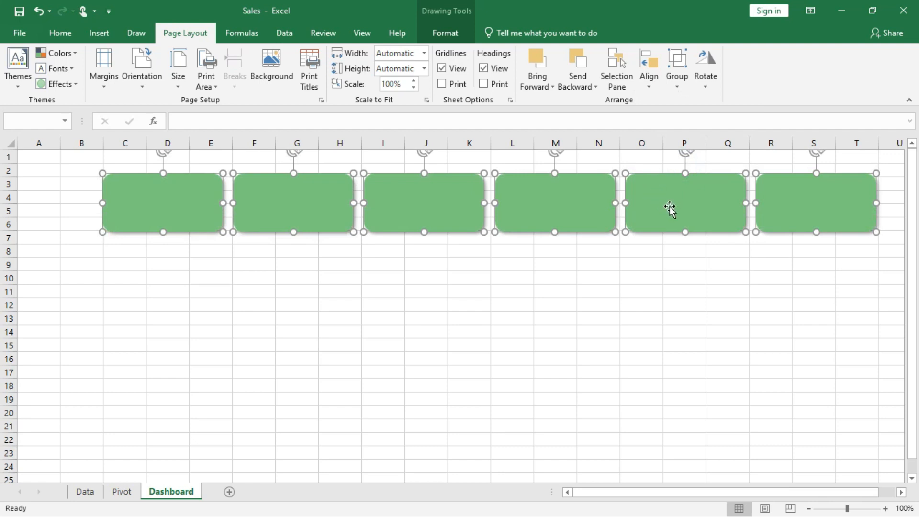
# Nudge the six aligned rectangles down and left so the row runs from column B to column T in rows 3 to 7
pyautogui.press('Down')
pyautogui.press('Down')
pyautogui.press('Down')
pyautogui.press('Down')
pyautogui.press('Down')
pyautogui.press('Down')
pyautogui.press('Down')
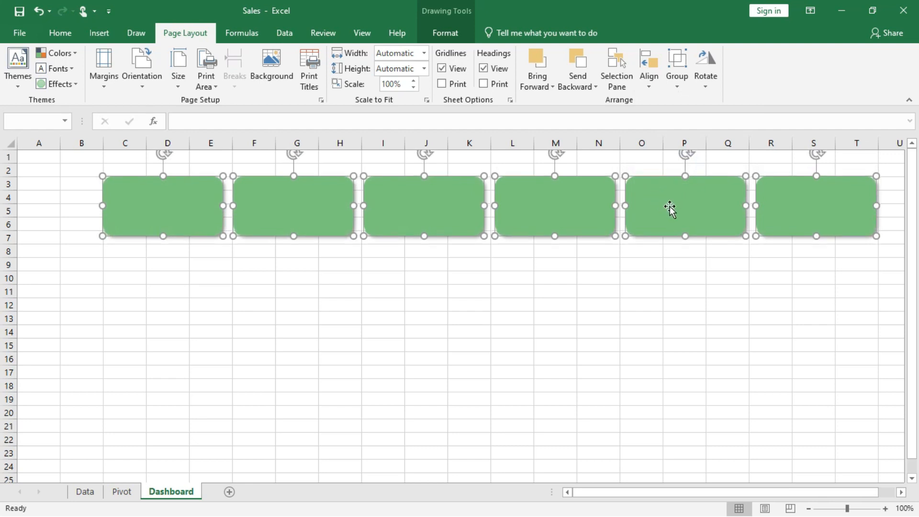
pyautogui.press('Left')
pyautogui.press('Left')
pyautogui.press('Left')
pyautogui.press('Left')
pyautogui.press('Left')
pyautogui.press('Left')
pyautogui.press('Left')
pyautogui.press('Left')
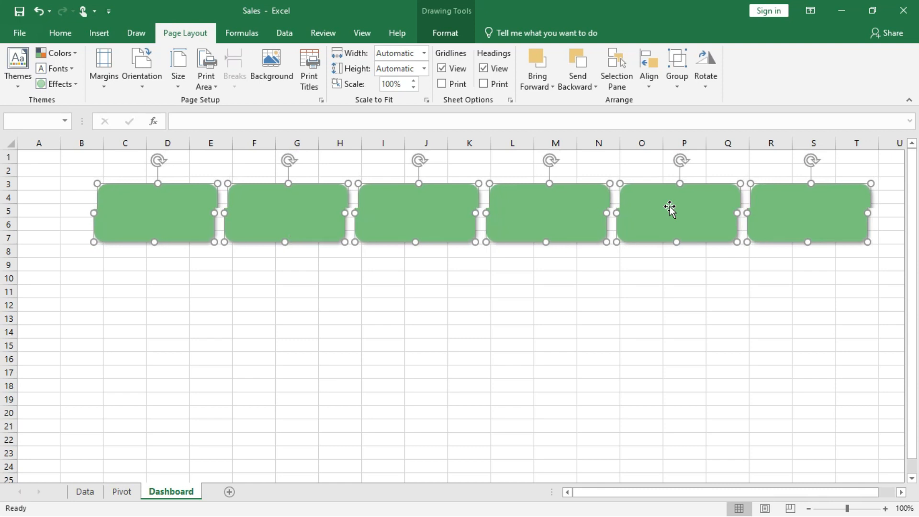
pyautogui.press('Left')
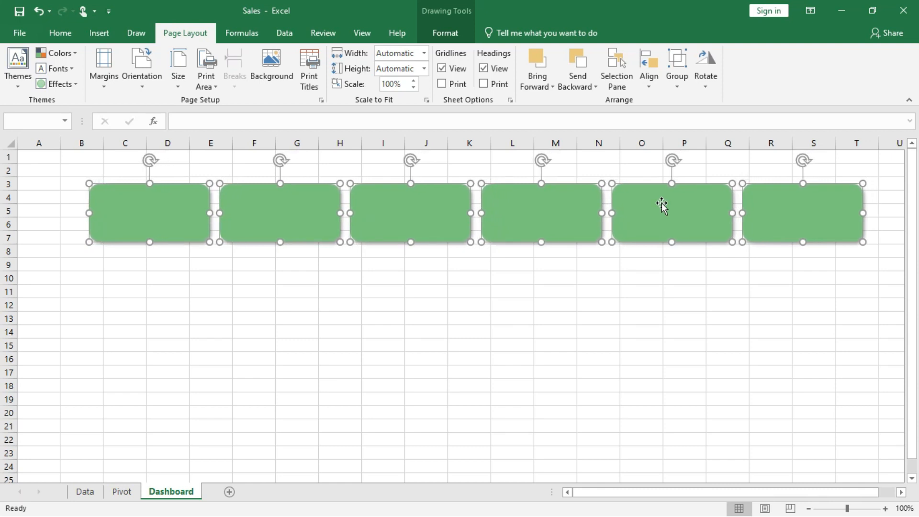
pyautogui.click(156, 269)
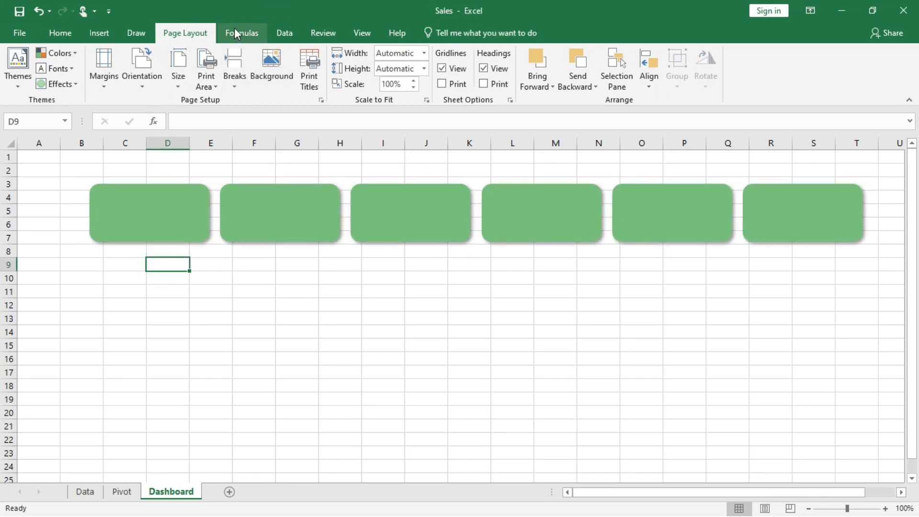
# Draw a horizontal straight line about 16.2 inches long along row 8 beneath the cards, starting in column A
pyautogui.click(94, 34)
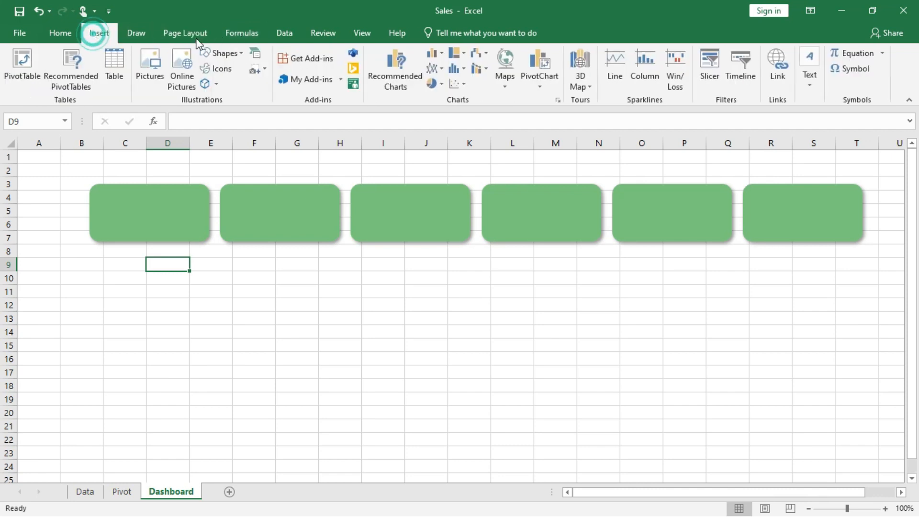
pyautogui.click(239, 53)
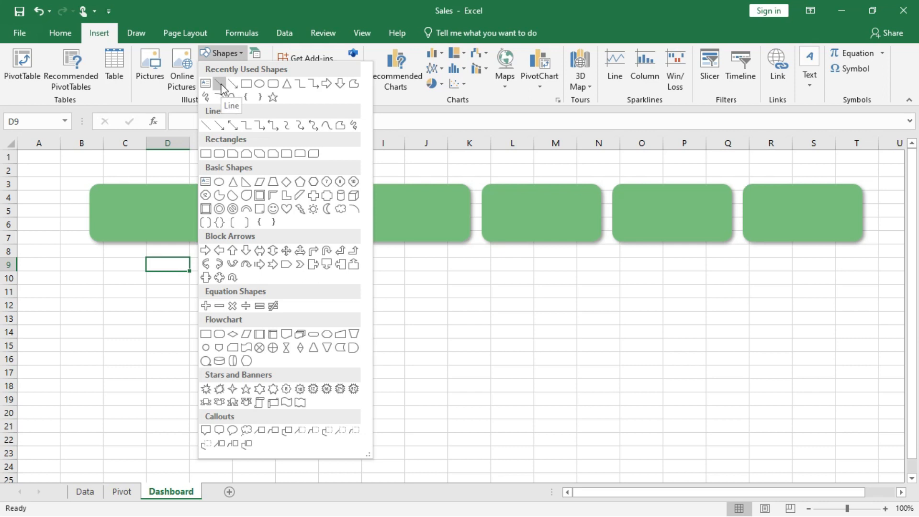
pyautogui.click(220, 85)
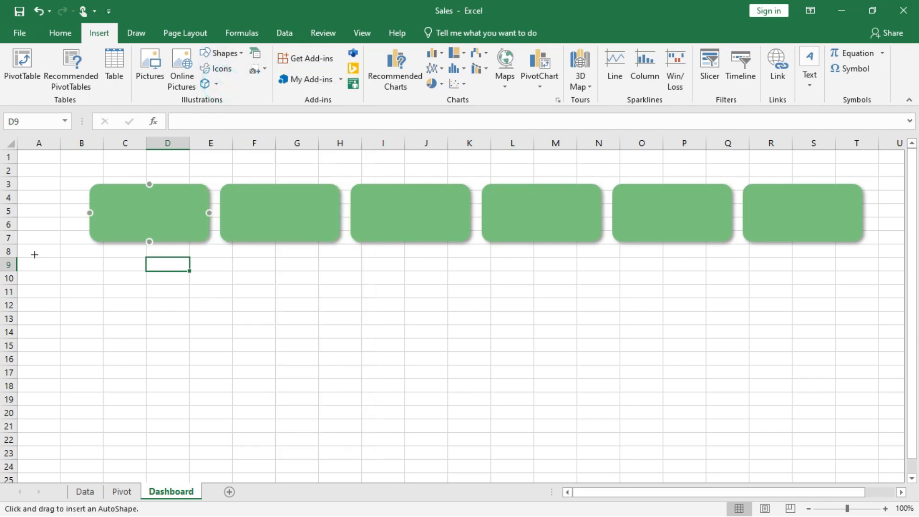
pyautogui.moveTo(30, 251)
pyautogui.mouseDown()
pyautogui.moveTo(344, 245)
pyautogui.moveTo(651, 262)
pyautogui.moveTo(890, 250)
pyautogui.mouseUp()
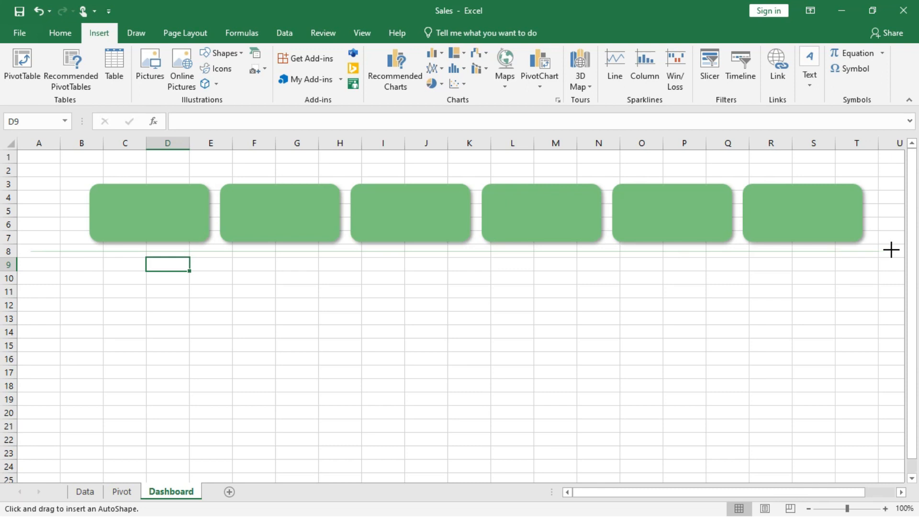
pyautogui.moveTo(902, 249); pyautogui.dragTo(900, 249)
pyautogui.moveTo(649, 503); pyautogui.dragTo(641, 493)
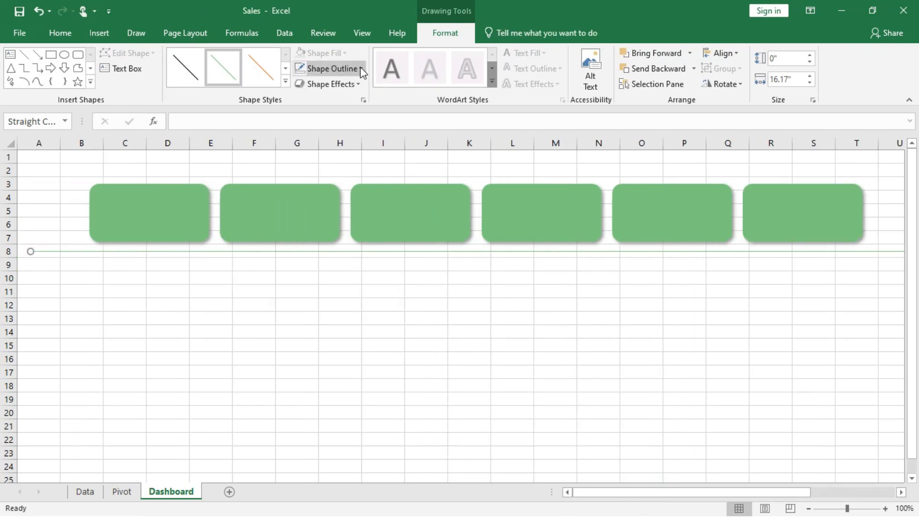
# Try the thick black theme style on the horizontal line
pyautogui.click(286, 81)
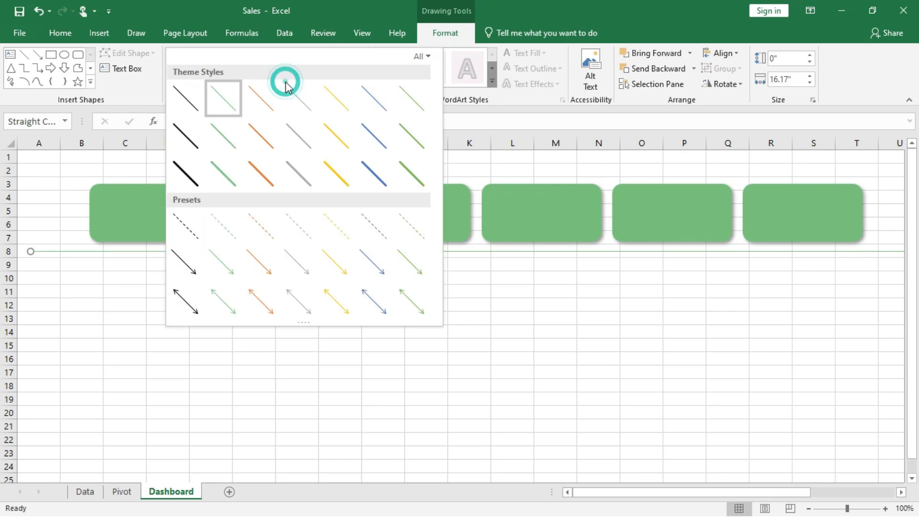
pyautogui.click(190, 176)
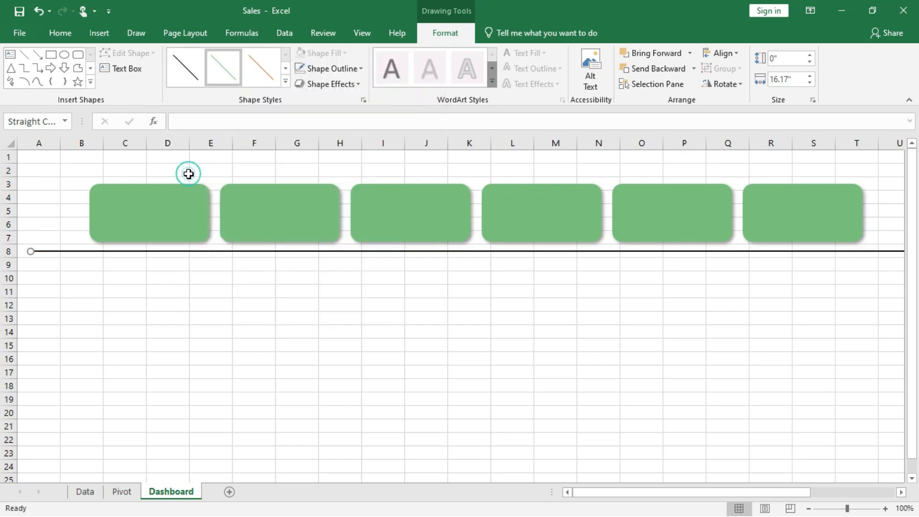
pyautogui.click(300, 316)
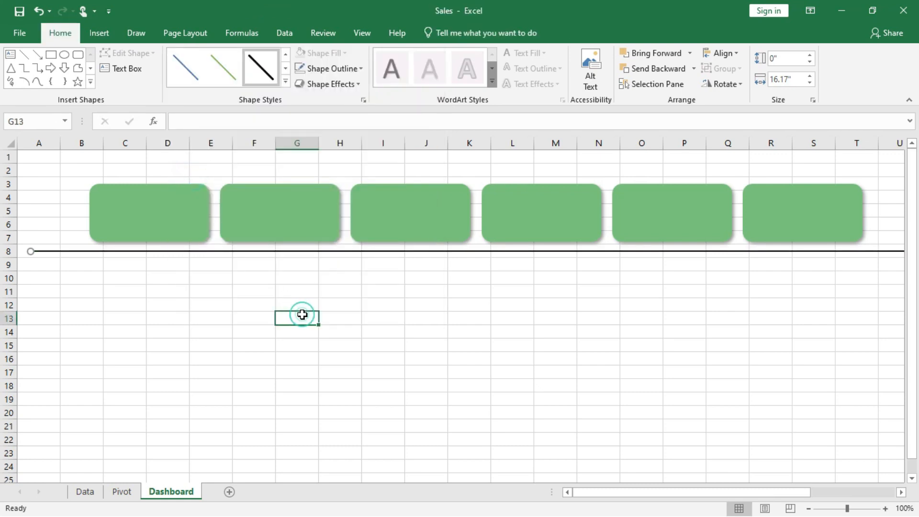
# Apply the thin green theme style to the horizontal line and set its weight to 1½ pt
pyautogui.click(309, 250)
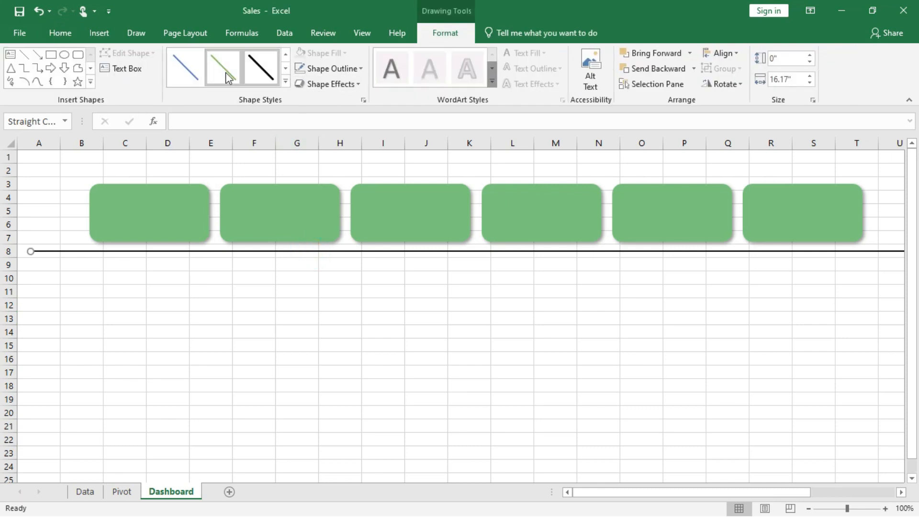
pyautogui.click(225, 72)
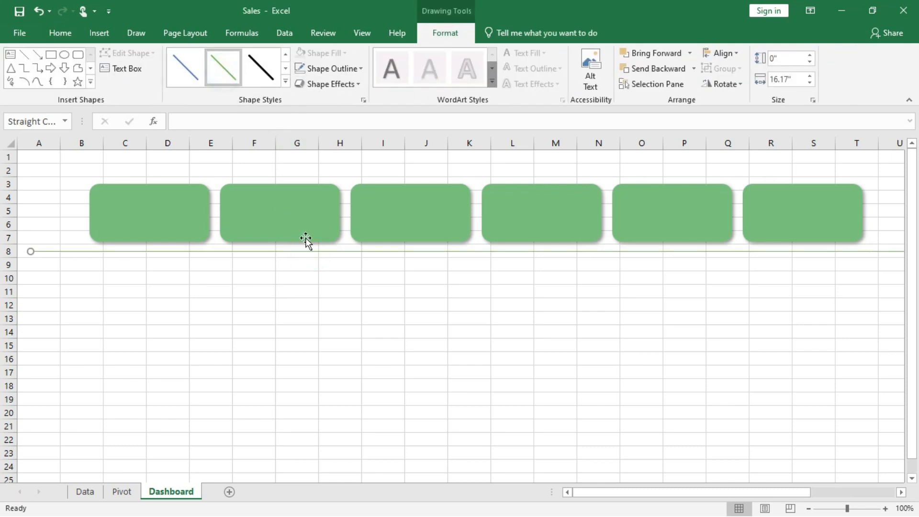
pyautogui.click(359, 69)
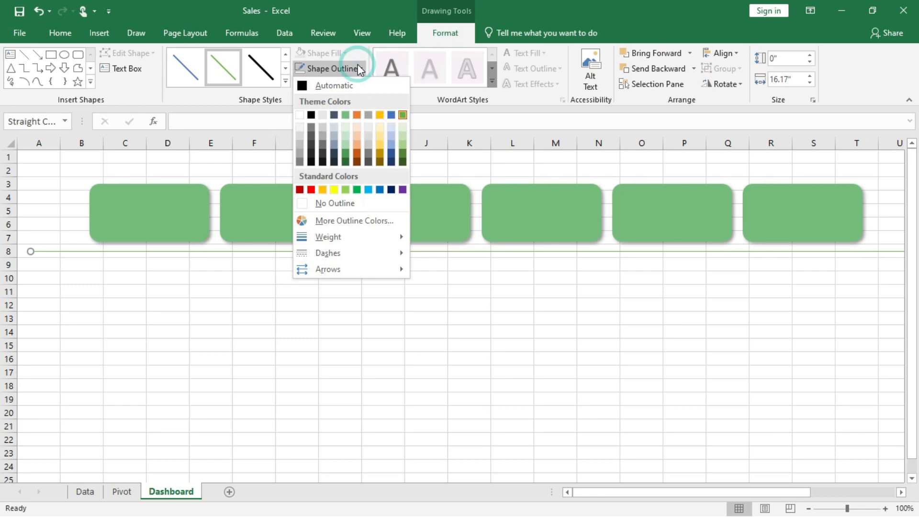
pyautogui.moveTo(383, 237)
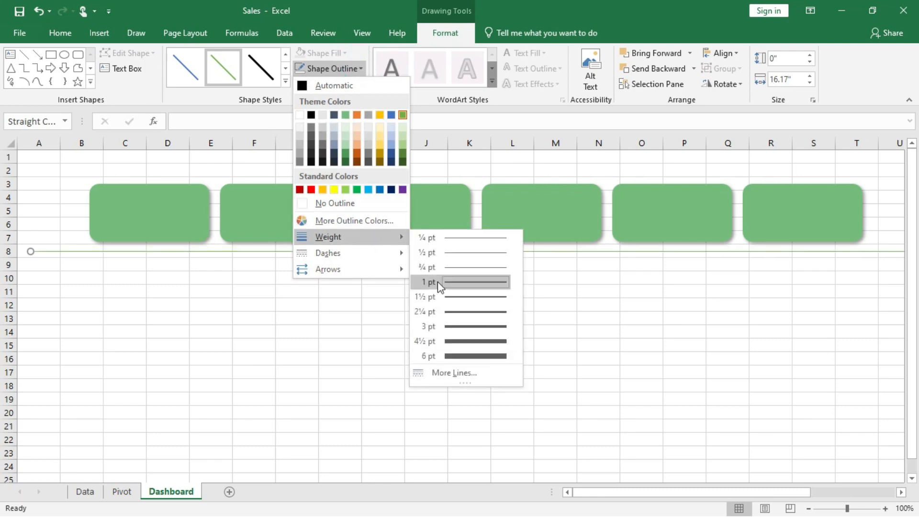
pyautogui.click(482, 302)
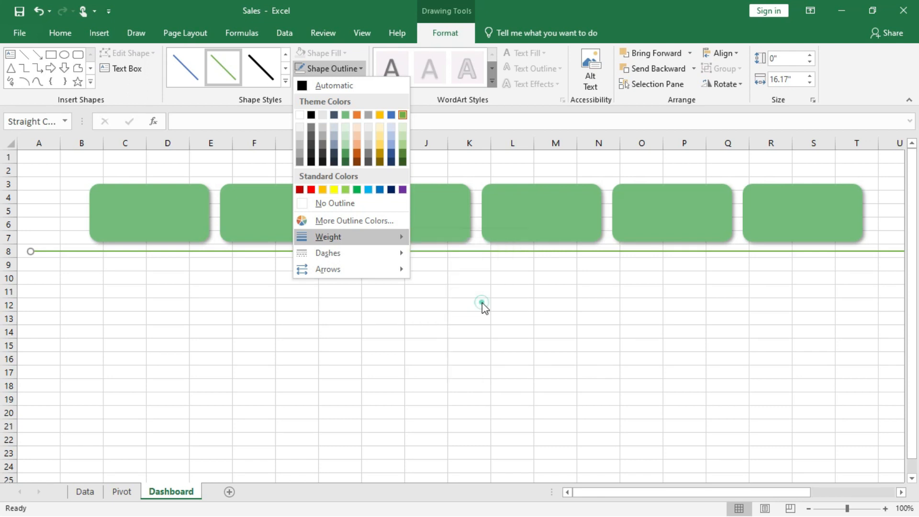
pyautogui.click(421, 318)
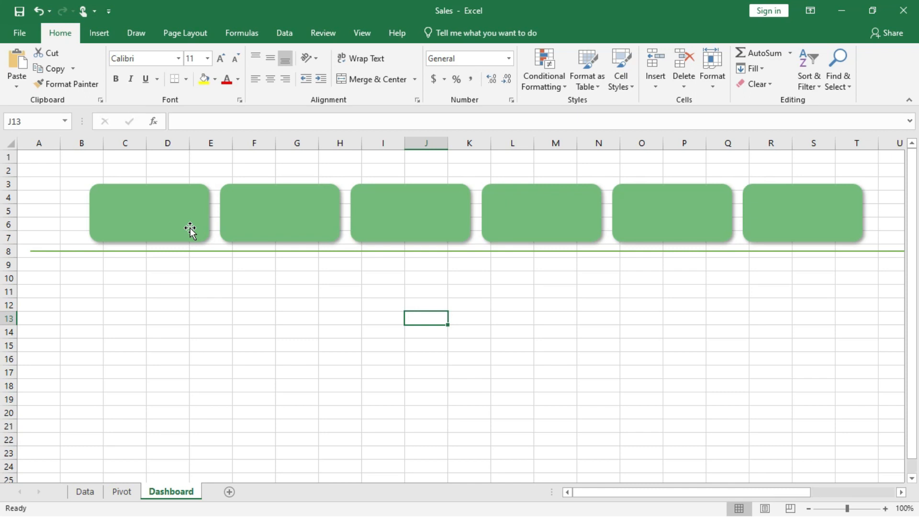
# Insert a text box reading "Sales Current Year" and place it at the top of the first green card
pyautogui.click(103, 28)
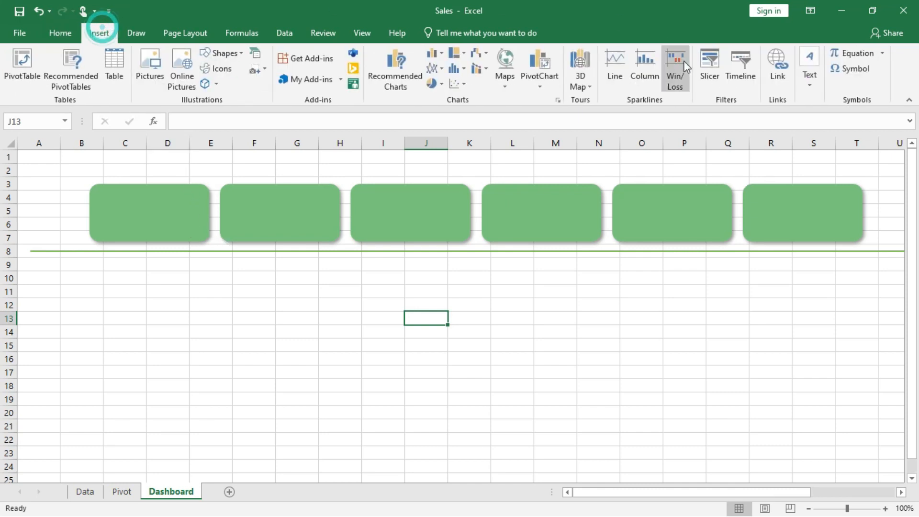
pyautogui.click(810, 86)
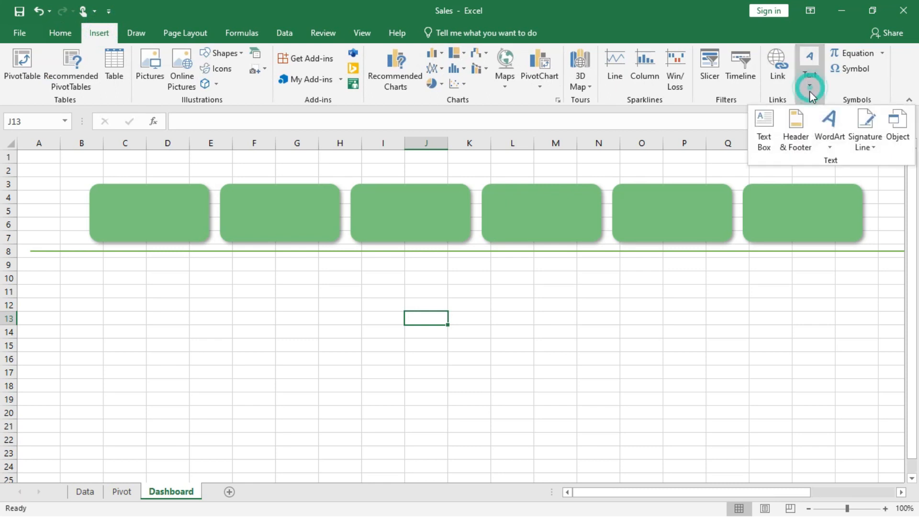
pyautogui.click(763, 125)
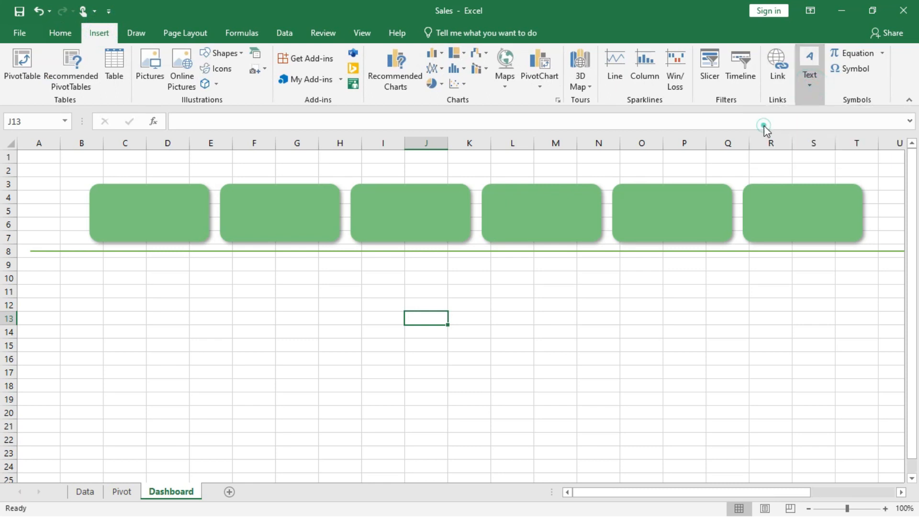
pyautogui.click(204, 292)
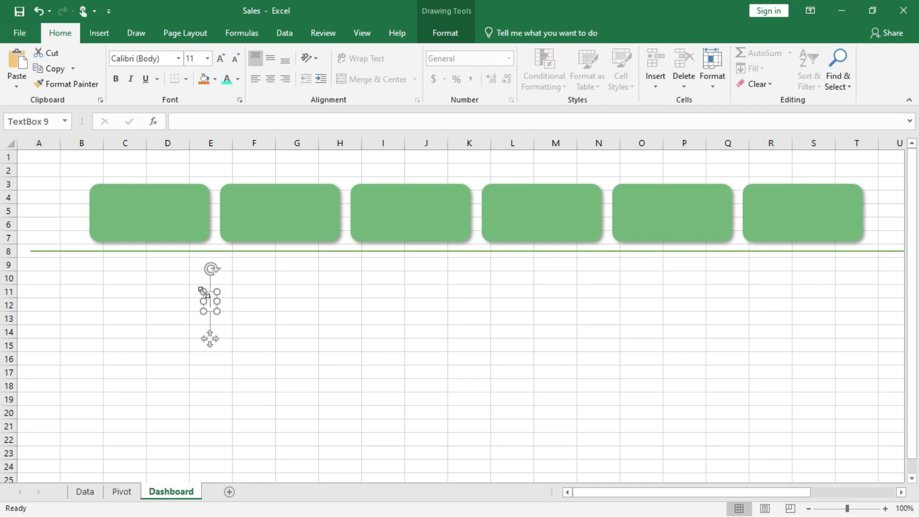
pyautogui.write('Sales')
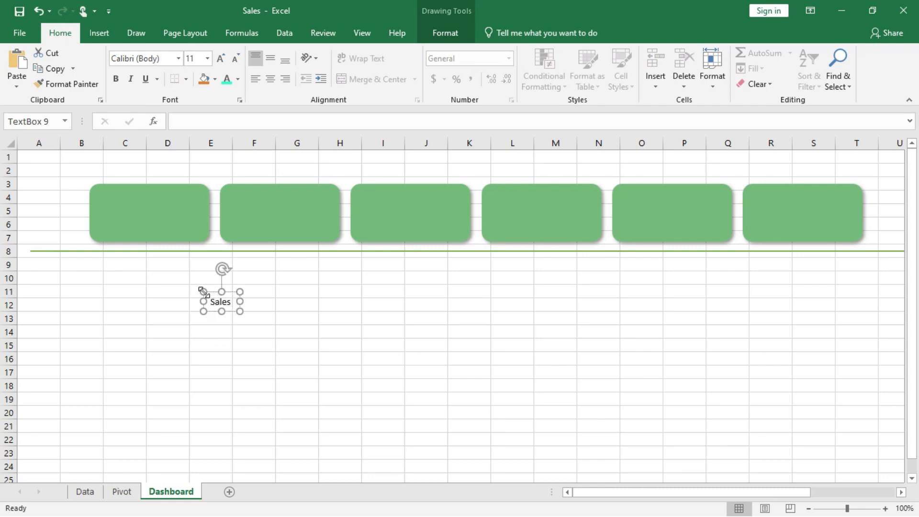
pyautogui.write(' Current')
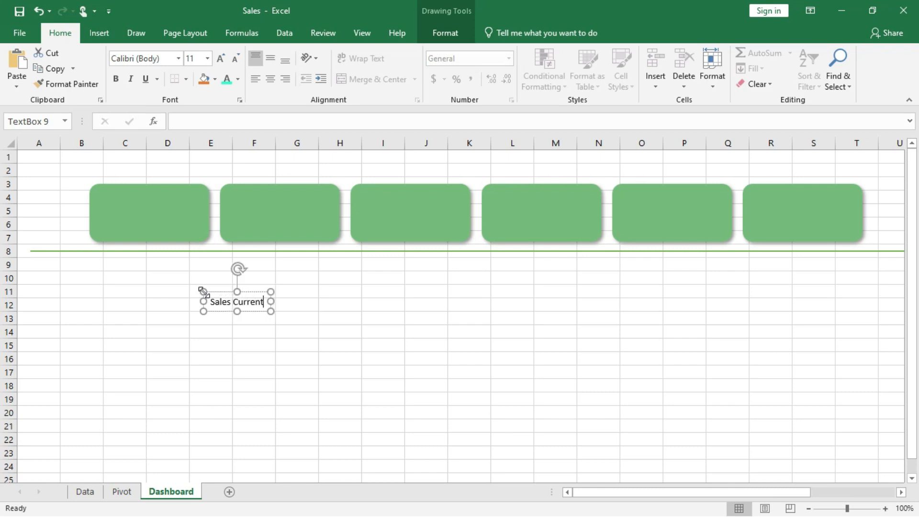
pyautogui.write(' Year')
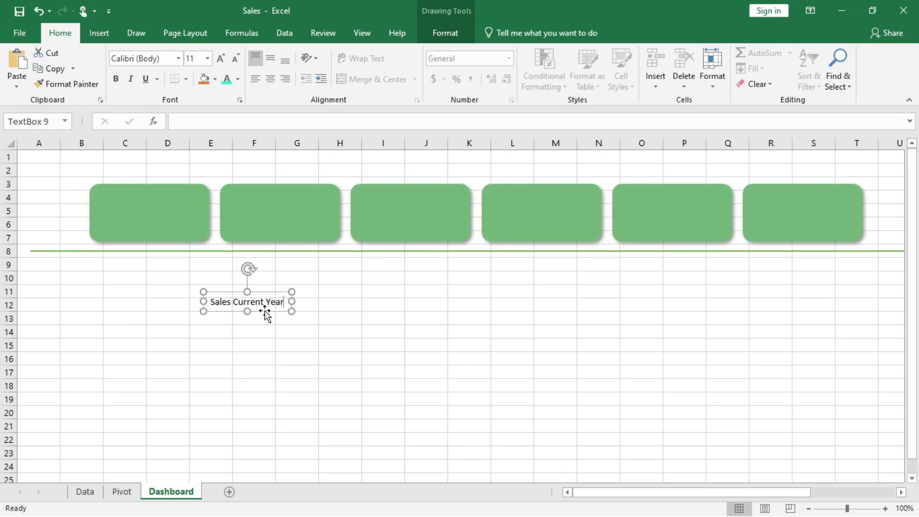
pyautogui.moveTo(260, 311); pyautogui.dragTo(169, 203)
pyautogui.press('Down')
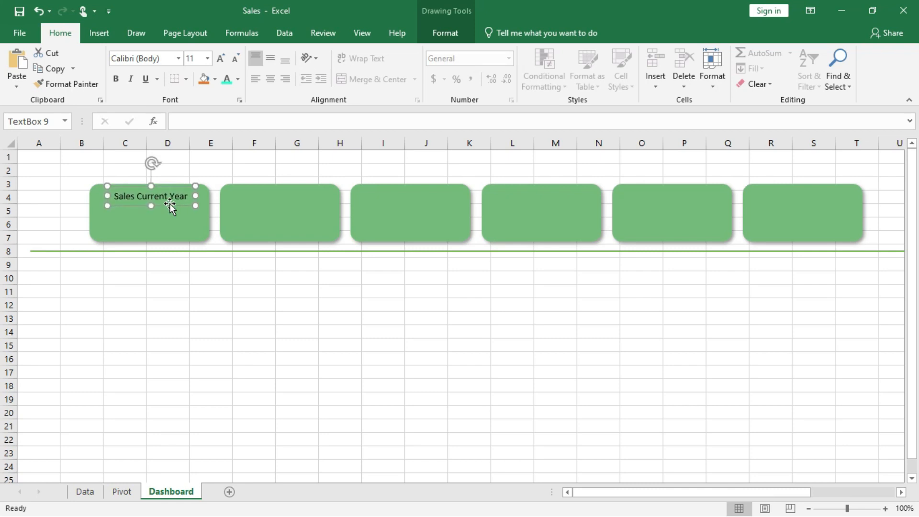
# Make the "Sales Current Year" text box bold with a white font color
pyautogui.click(167, 203)
pyautogui.click(116, 80)
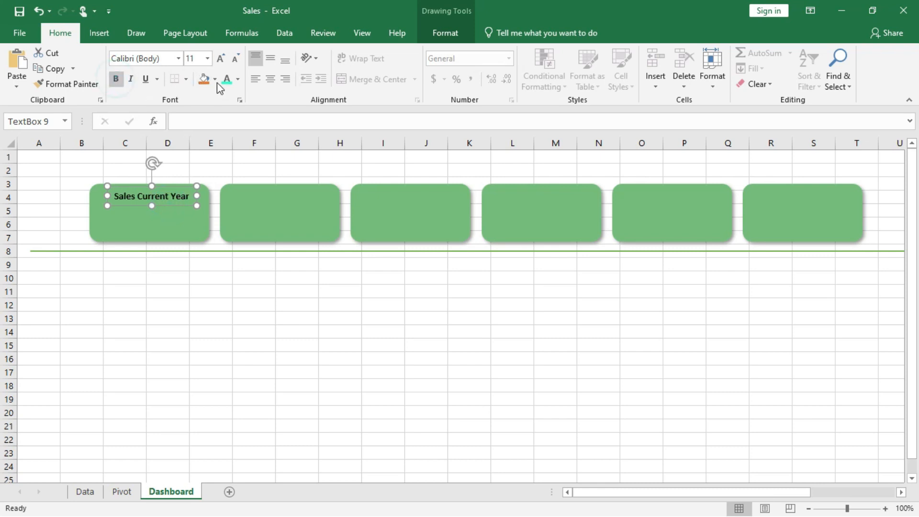
pyautogui.click(238, 79)
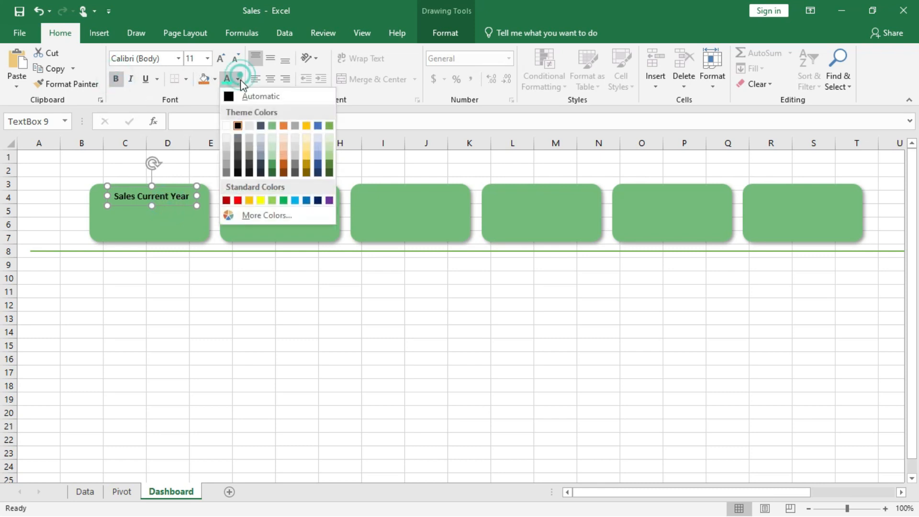
pyautogui.click(229, 127)
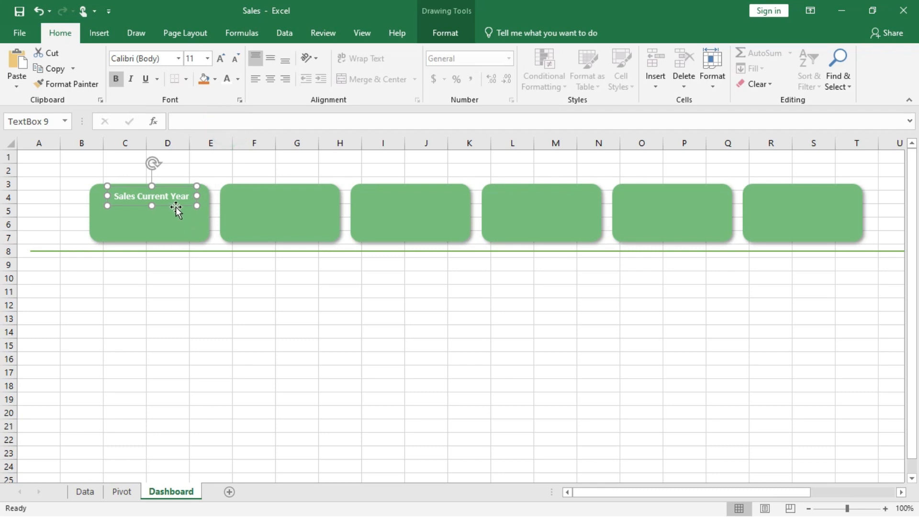
# Copy the "Sales Current Year" text box onto the second green card
pyautogui.click(176, 207)
pyautogui.moveTo(176, 206); pyautogui.dragTo(298, 205)
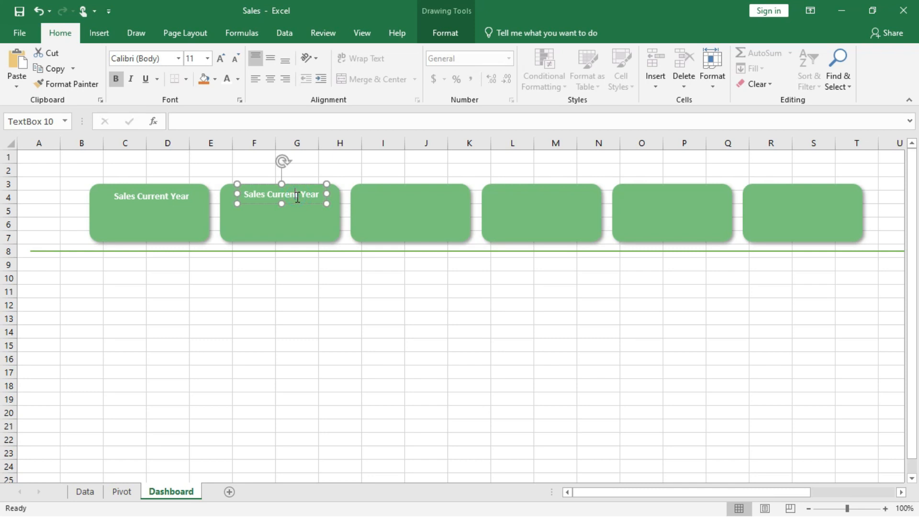
# Change the label on the second green card to "Sales Previous Year"
pyautogui.press('BackSpace')
pyautogui.press('BackSpace')
pyautogui.press('BackSpace')
pyautogui.press('BackSpace')
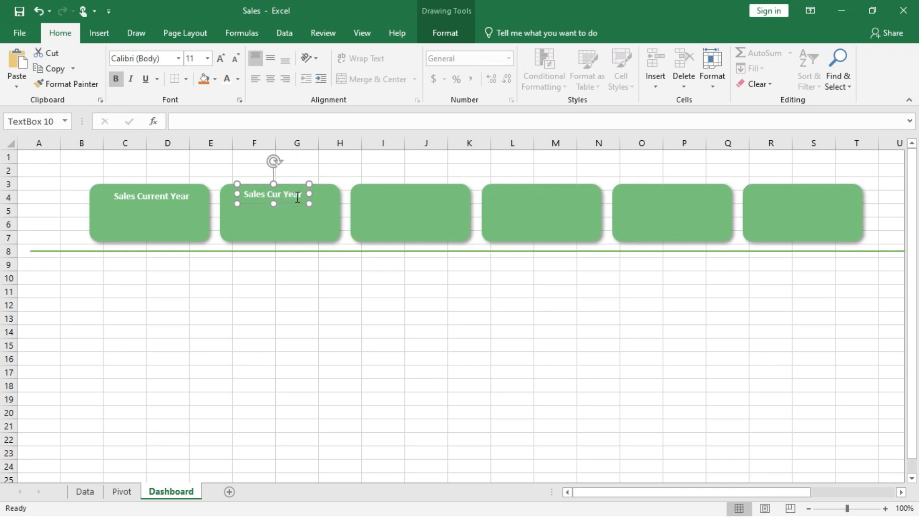
pyautogui.press('BackSpace')
pyautogui.press('BackSpace')
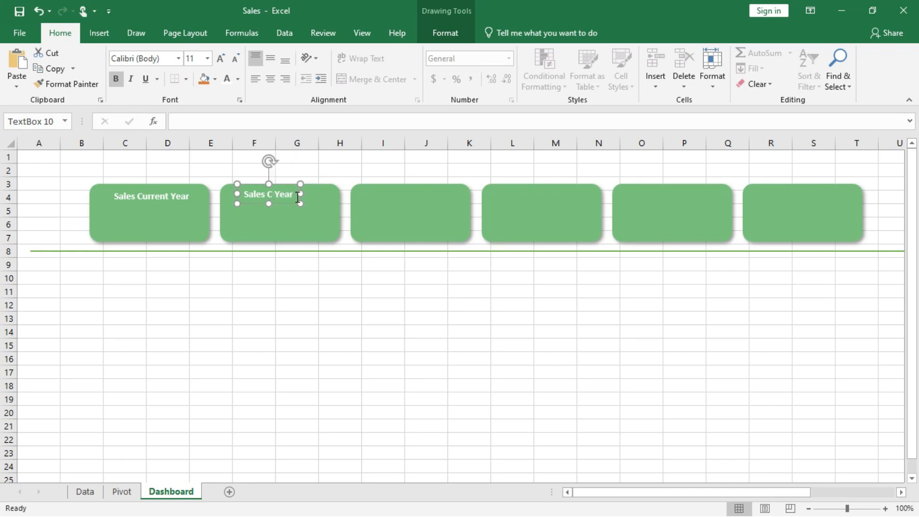
pyautogui.press('BackSpace')
pyautogui.write('Prev')
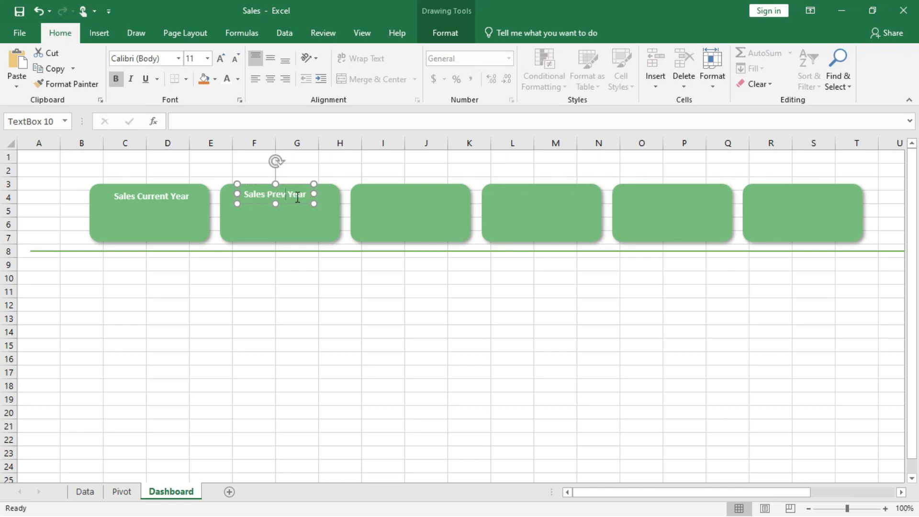
pyautogui.write('ious')
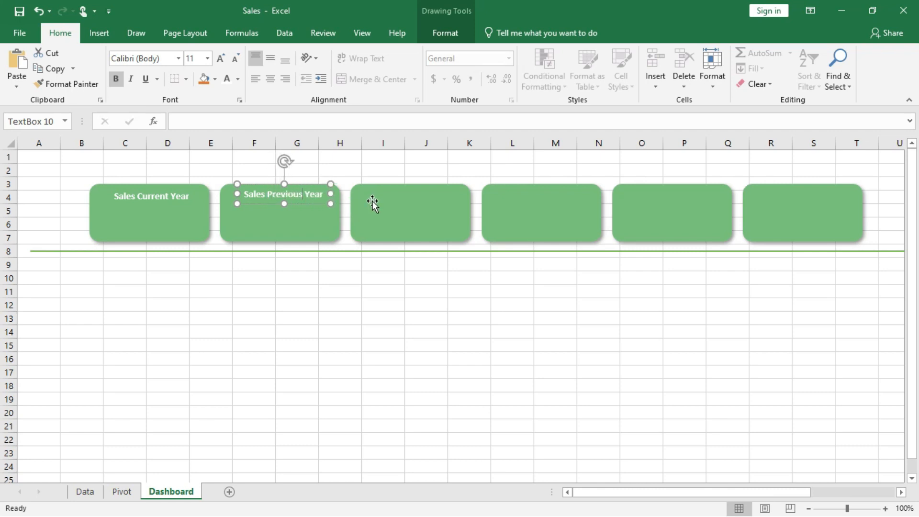
# Copy the "Sales Previous Year" text box onto the top of the third green card
pyautogui.click(311, 204)
pyautogui.hotkey('ctrl', 'c')
pyautogui.hotkey('ctrl', 'v')
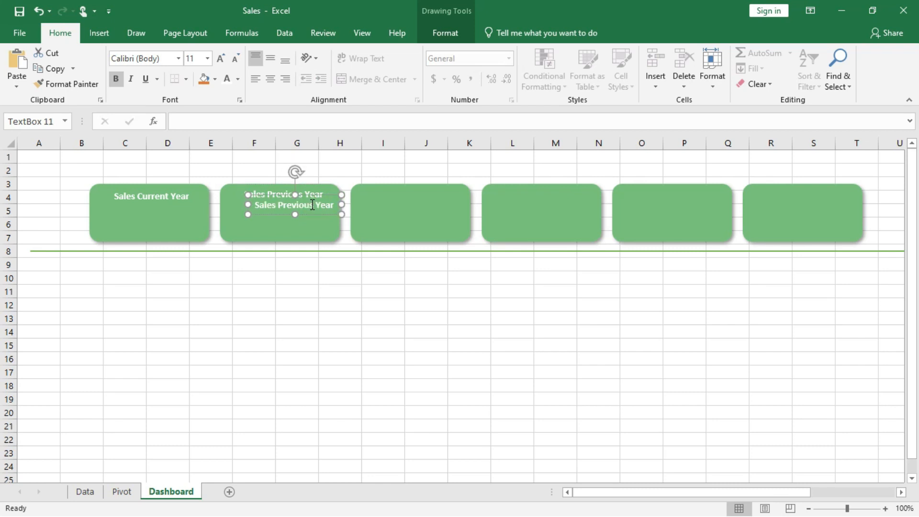
pyautogui.moveTo(315, 214); pyautogui.dragTo(433, 204)
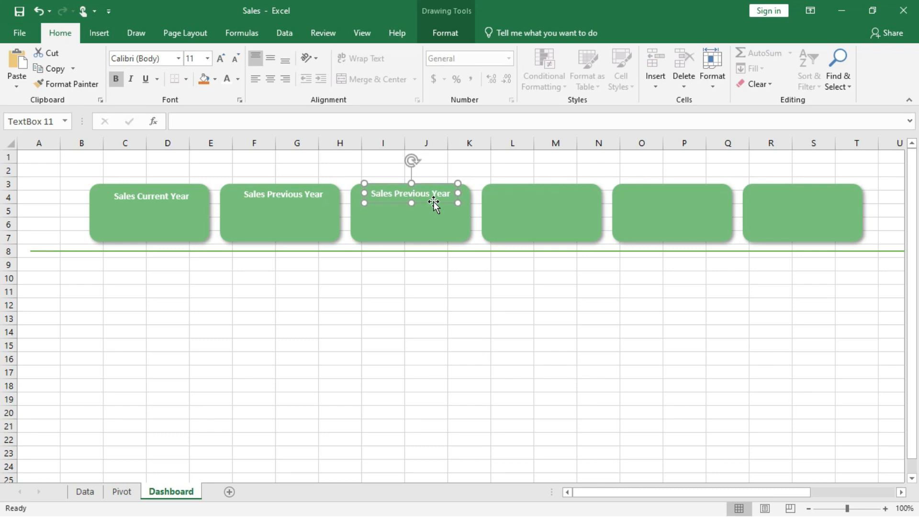
# Change the label on the third green card to "Sales growth vs PY"
pyautogui.click(429, 195)
pyautogui.press('BackSpace')
pyautogui.press('BackSpace')
pyautogui.press('BackSpace')
pyautogui.press('BackSpace')
pyautogui.press('BackSpace')
pyautogui.press('BackSpace')
pyautogui.press('BackSpace')
pyautogui.press('BackSpace')
pyautogui.press('BackSpace')
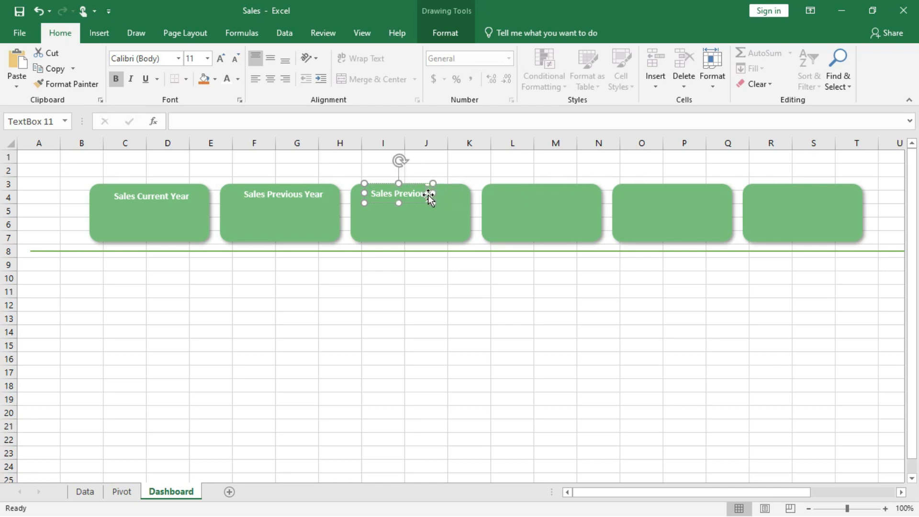
pyautogui.press('BackSpace')
pyautogui.press('BackSpace')
pyautogui.press('BackSpace')
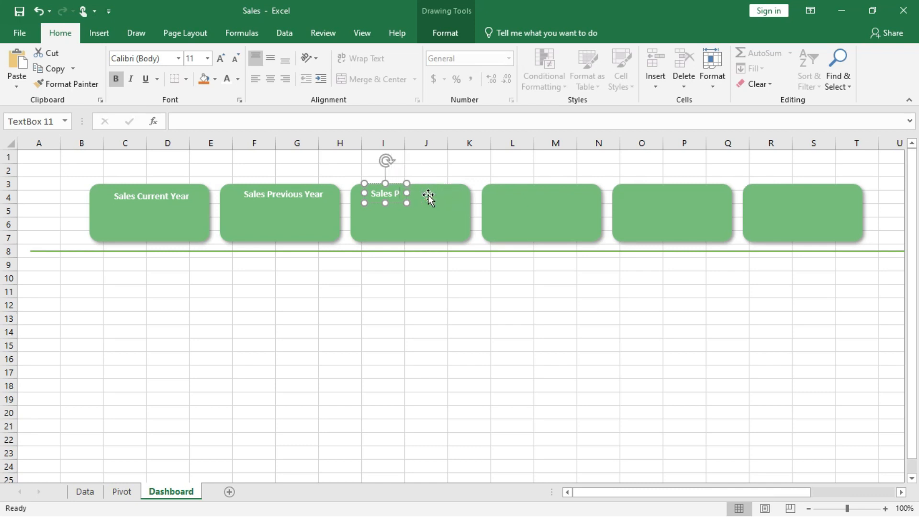
pyautogui.press('BackSpace')
pyautogui.press('BackSpace')
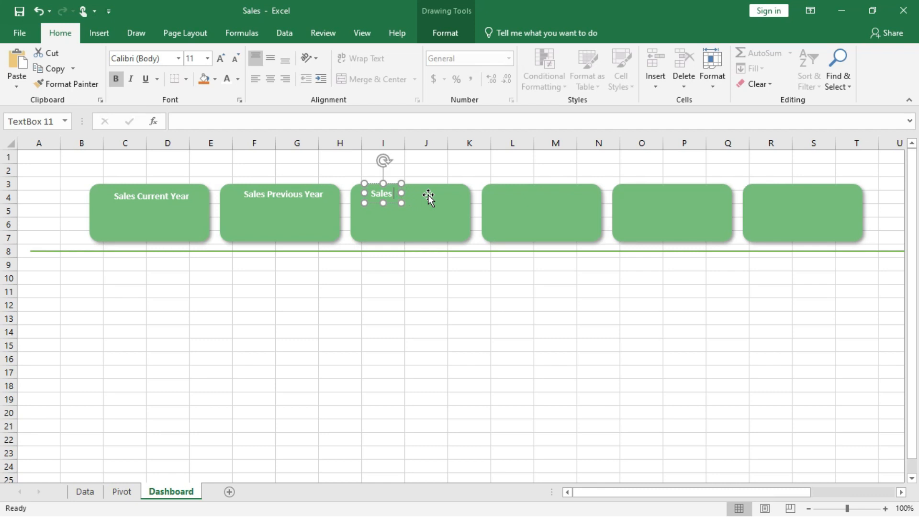
pyautogui.write('growth')
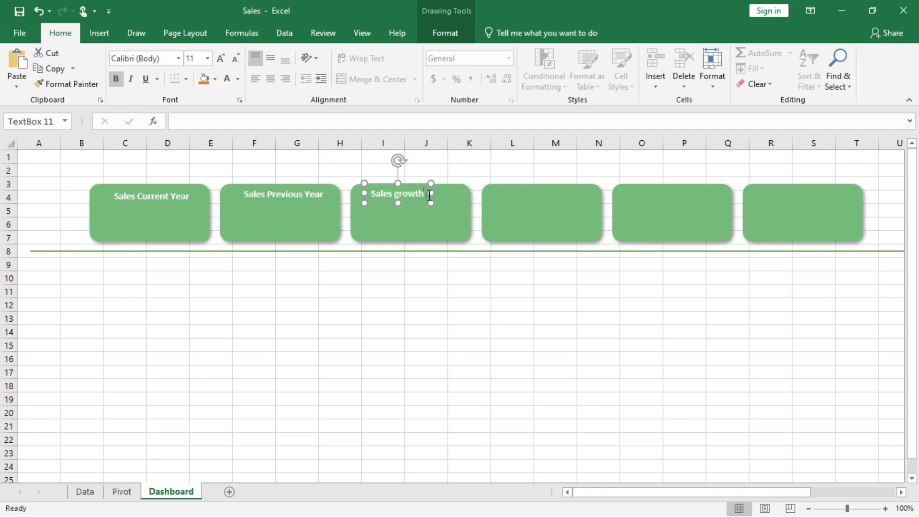
pyautogui.write(' vs ')
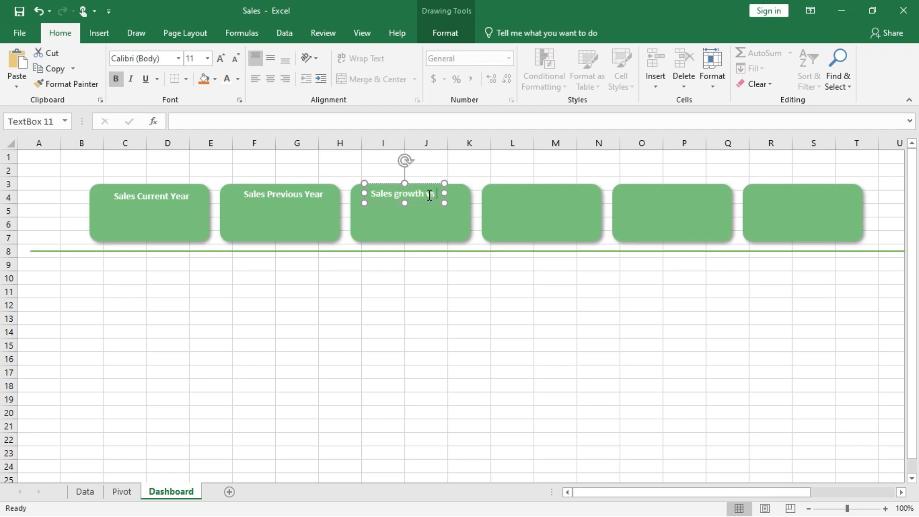
pyautogui.write('PY')
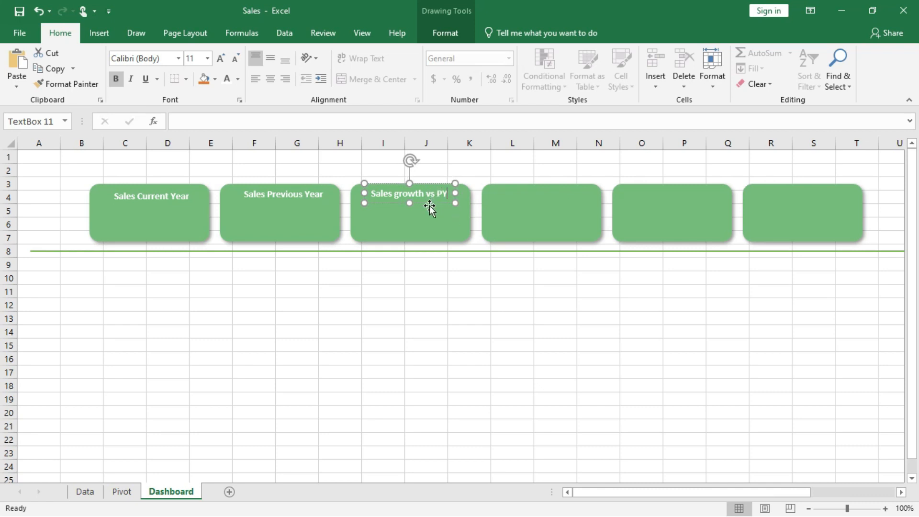
# Duplicate the "Sales growth vs PY" text box and position the copy centered at the top of the sixth green card
pyautogui.hotkey('ctrl', 'd')
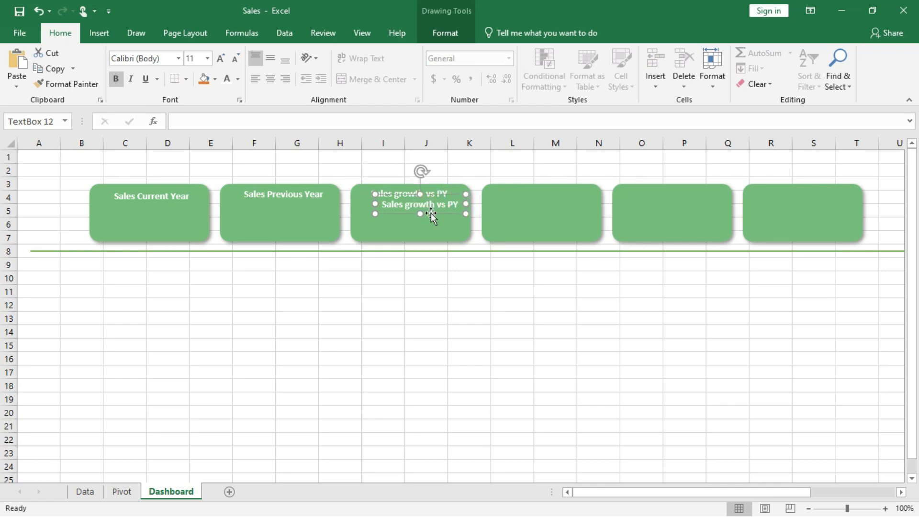
pyautogui.moveTo(431, 214); pyautogui.dragTo(713, 205)
pyautogui.moveTo(809, 205)
pyautogui.mouseDown()
pyautogui.moveTo(835, 199)
pyautogui.moveTo(806, 204)
pyautogui.mouseUp()
pyautogui.press('Right')
pyautogui.press('Right')
pyautogui.press('Right')
pyautogui.press('Right')
pyautogui.press('Right')
pyautogui.press('Right')
pyautogui.press('Right')
pyautogui.press('Right')
pyautogui.press('Right')
pyautogui.press('Right')
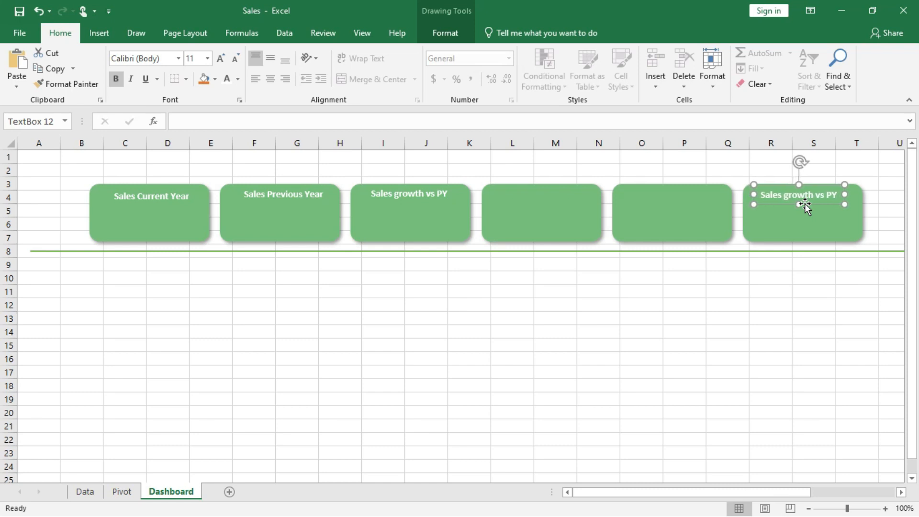
pyautogui.press('Right')
pyautogui.press('Right')
pyautogui.press('Right')
pyautogui.press('Right')
pyautogui.press('Right')
pyautogui.press('Right')
pyautogui.press('Right')
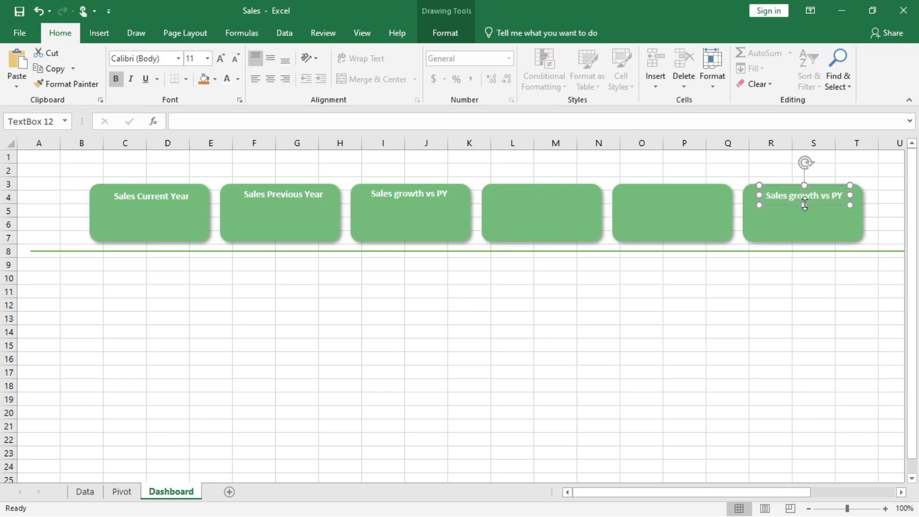
pyautogui.press('Up')
pyautogui.press('Right')
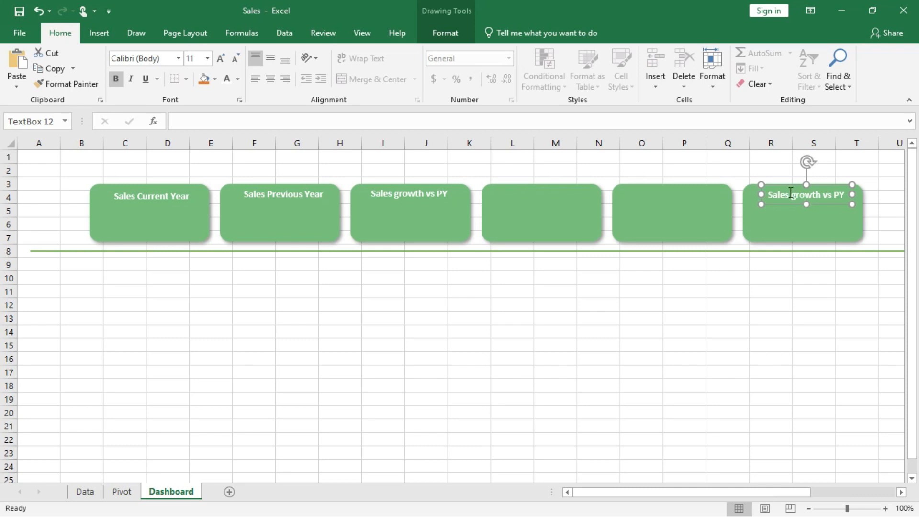
# Change the label on the sixth green card to "Profit growth vs PY"
pyautogui.click(791, 193)
pyautogui.press('BackSpace')
pyautogui.press('BackSpace')
pyautogui.press('BackSpace')
pyautogui.press('BackSpace')
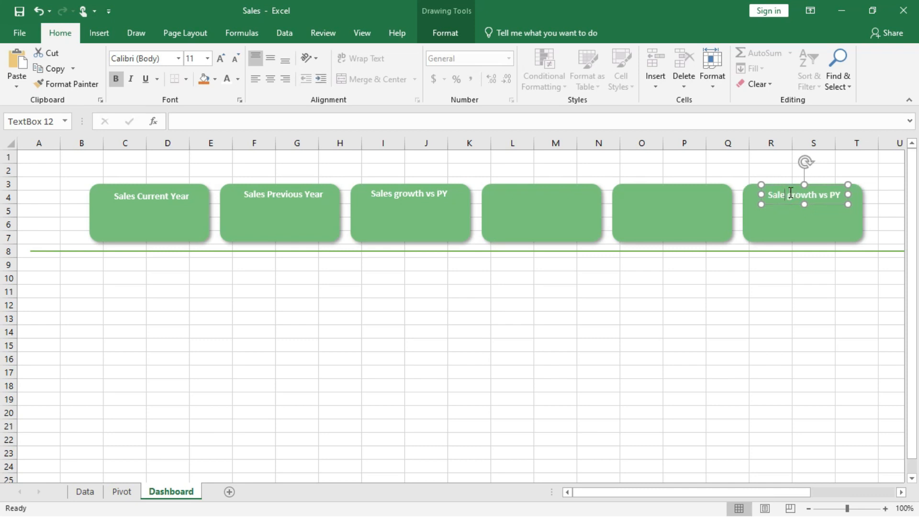
pyautogui.press('BackSpace')
pyautogui.write('Profit')
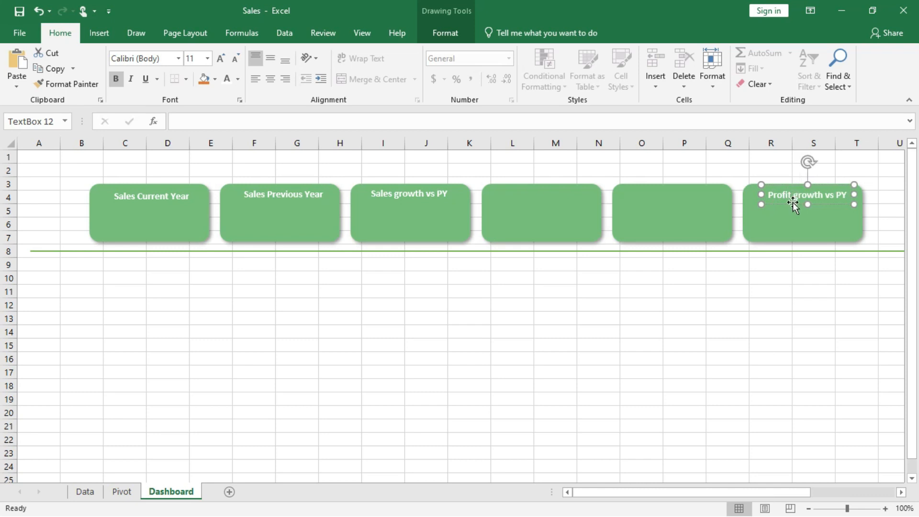
# Copy the "Profit growth vs PY" text box onto the fourth green card and change its text to "Profit Current Year"
pyautogui.moveTo(790, 202); pyautogui.dragTo(532, 207)
pyautogui.press('BackSpace')
pyautogui.press('BackSpace')
pyautogui.press('BackSpace')
pyautogui.press('BackSpace')
pyautogui.press('BackSpace')
pyautogui.press('BackSpace')
pyautogui.press('BackSpace')
pyautogui.press('BackSpace')
pyautogui.press('BackSpace')
pyautogui.press('BackSpace')
pyautogui.press('BackSpace')
pyautogui.press('BackSpace')
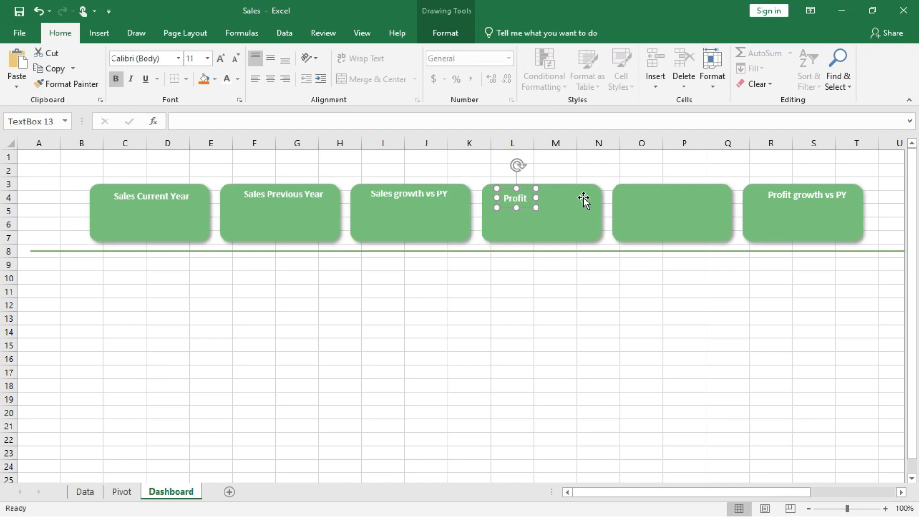
pyautogui.write('Current')
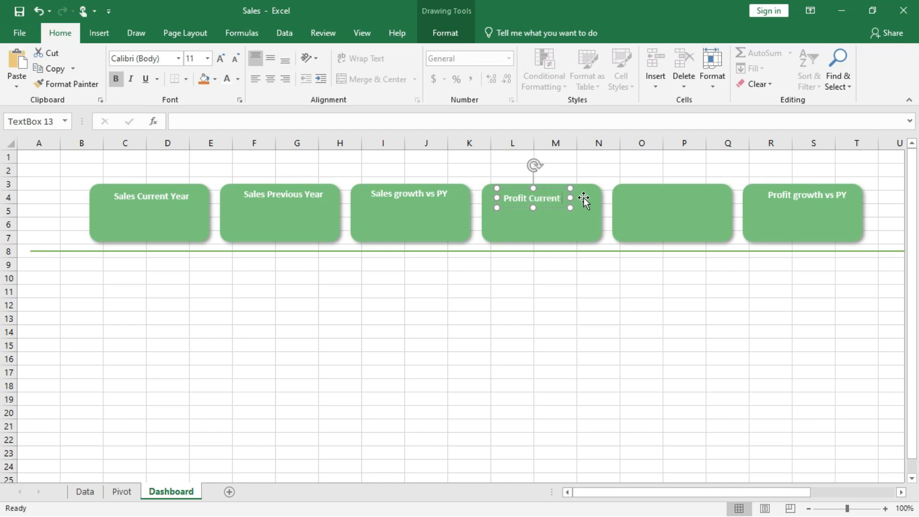
pyautogui.write(' Year')
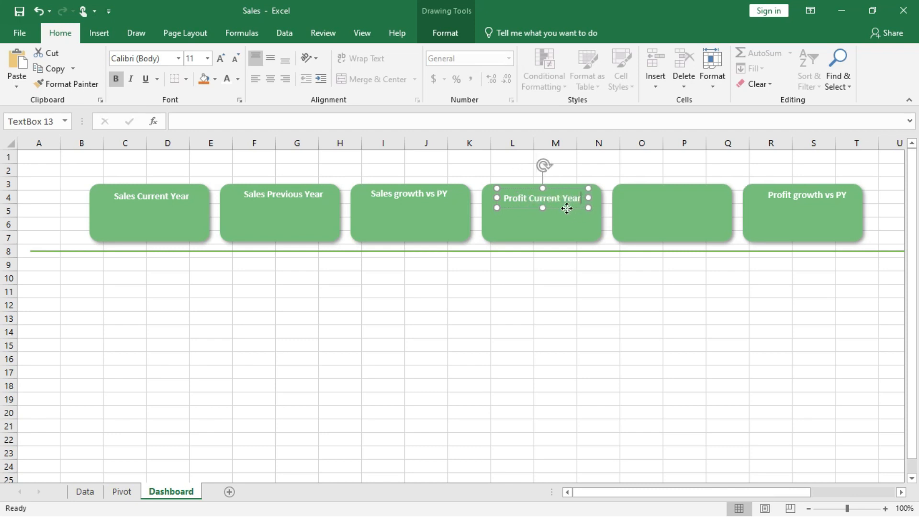
# Duplicate the "Profit Current Year" text box onto the fifth green card and change its text to "Profit Previous Year"
pyautogui.hotkey('ctrl', 'd')
pyautogui.moveTo(566, 219); pyautogui.dragTo(688, 205)
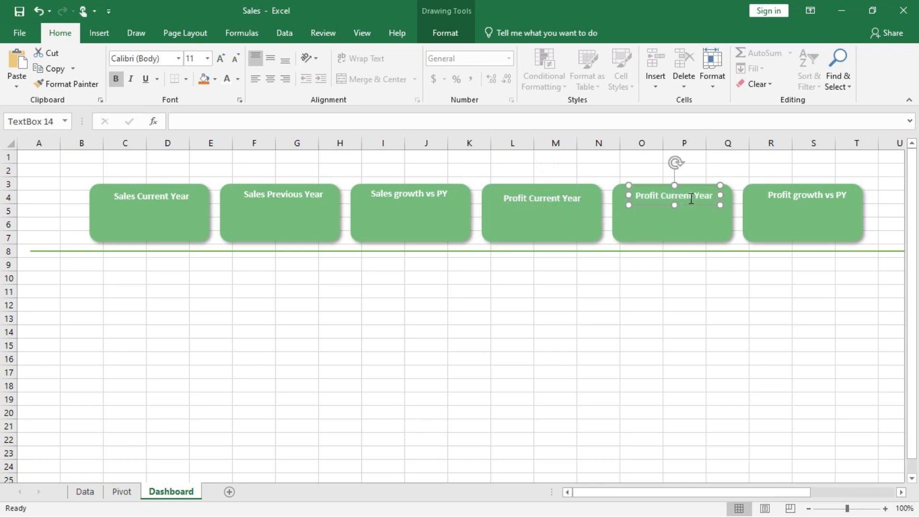
pyautogui.press('BackSpace')
pyautogui.press('BackSpace')
pyautogui.press('BackSpace')
pyautogui.press('BackSpace')
pyautogui.press('BackSpace')
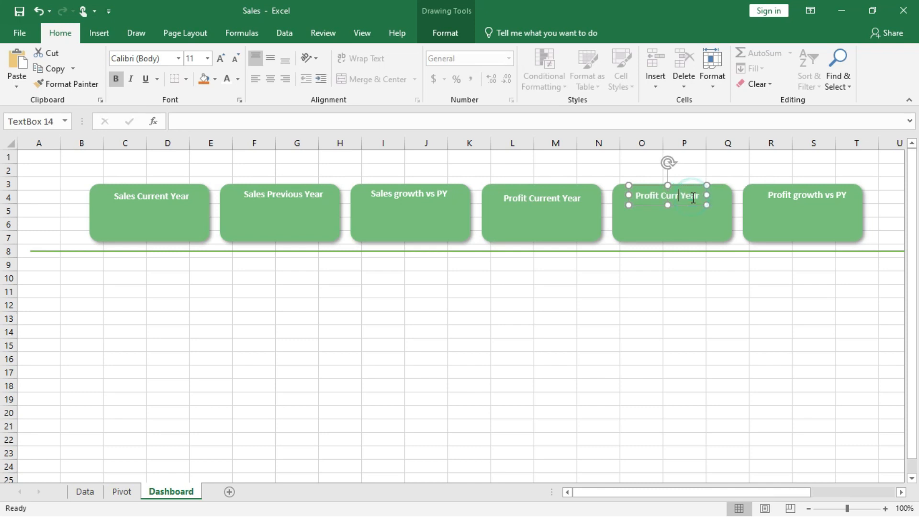
pyautogui.press('BackSpace')
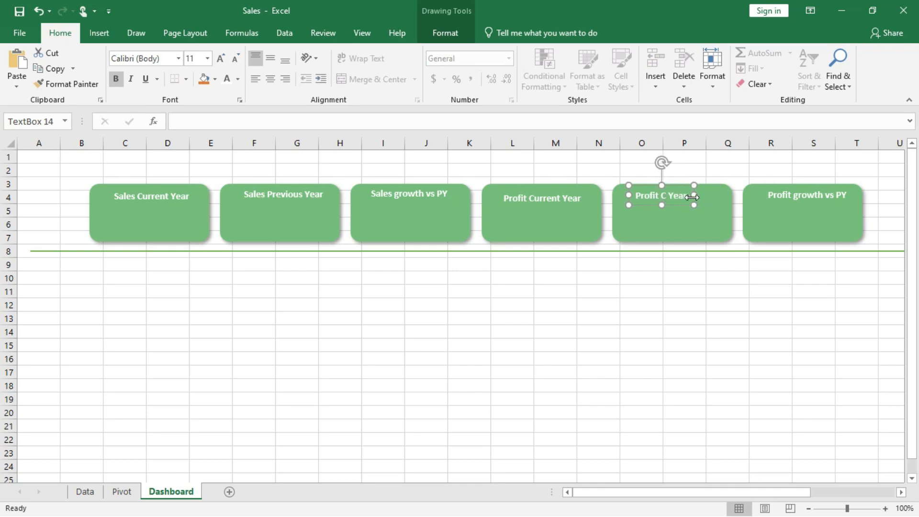
pyautogui.press('BackSpace')
pyautogui.write('Previous')
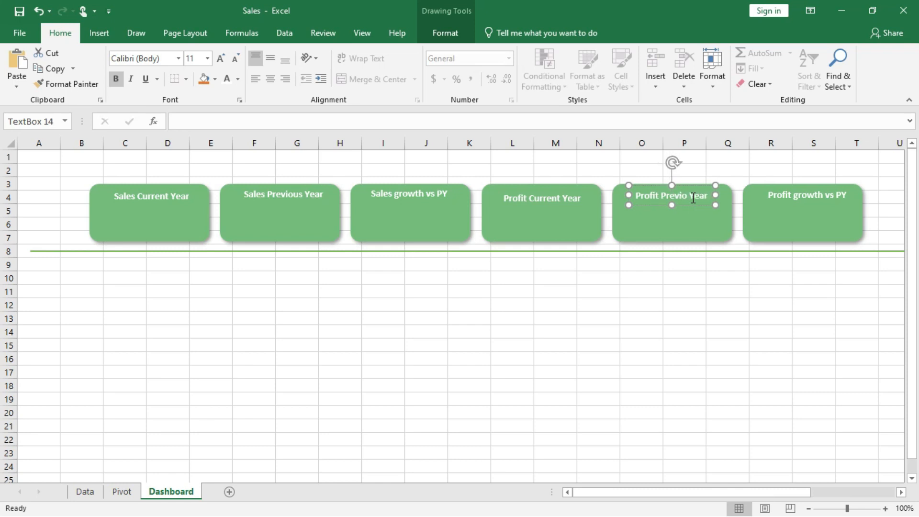
pyautogui.click(691, 205)
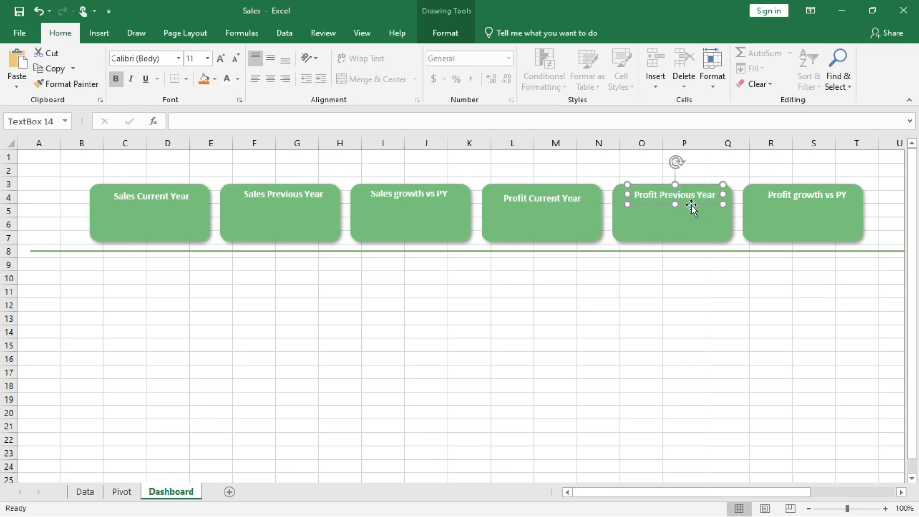
# Nudge the "Profit Current Year" text box up to line up with the labels on the neighbouring cards
pyautogui.click(571, 203)
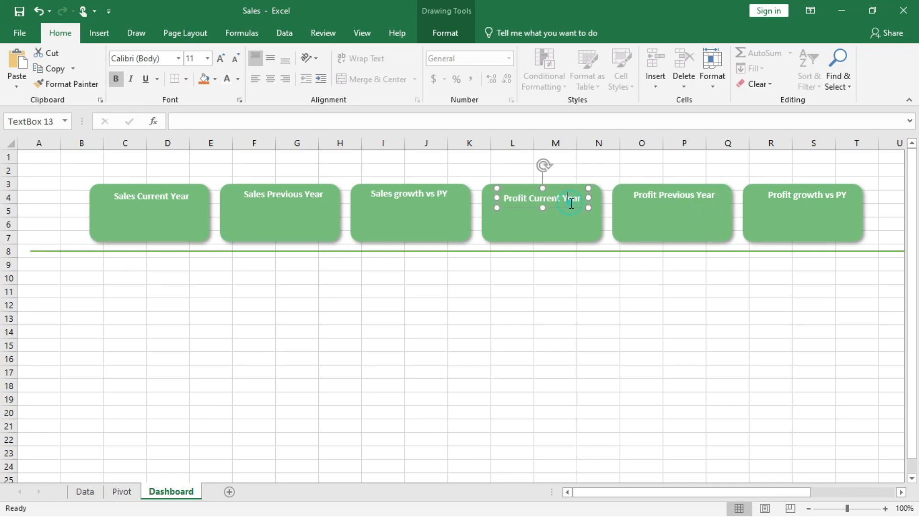
pyautogui.click(551, 208)
pyautogui.press('Up')
pyautogui.press('Up')
pyautogui.press('Up')
pyautogui.press('Up')
pyautogui.press('Up')
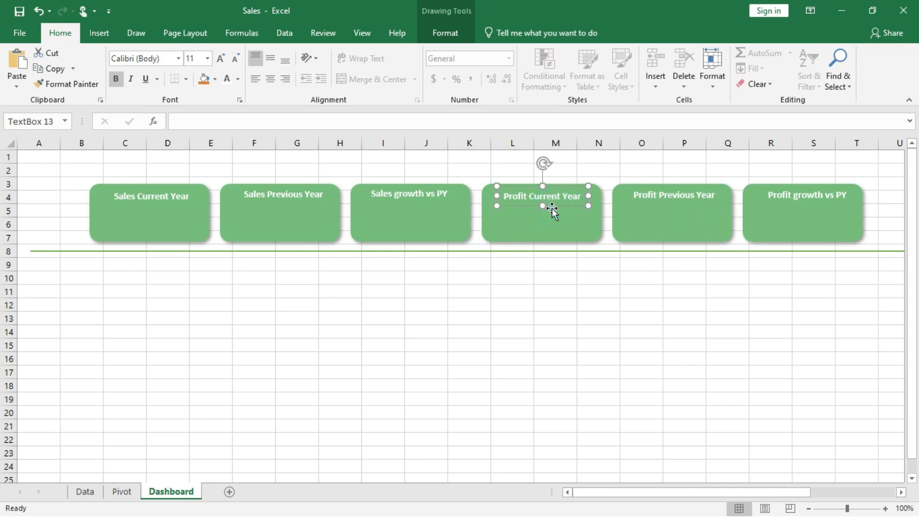
pyautogui.click(414, 204)
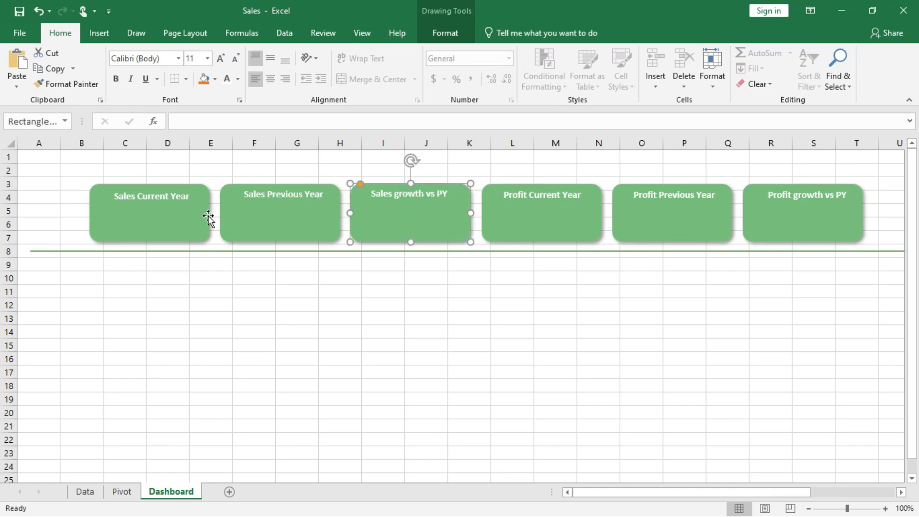
# Duplicate the "Sales Current Year" text box, place the copy directly below it on the first card, and clear the copy's text
pyautogui.click(162, 207)
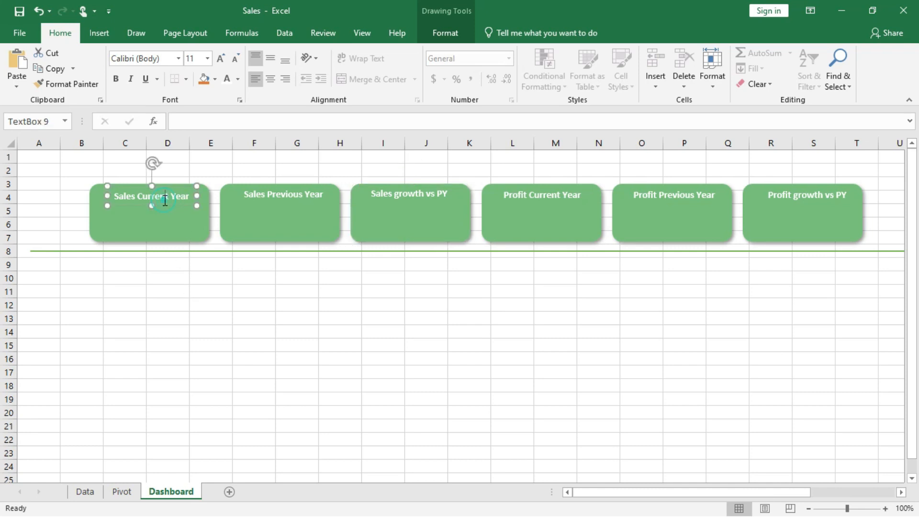
pyautogui.hotkey('ctrl', 'd')
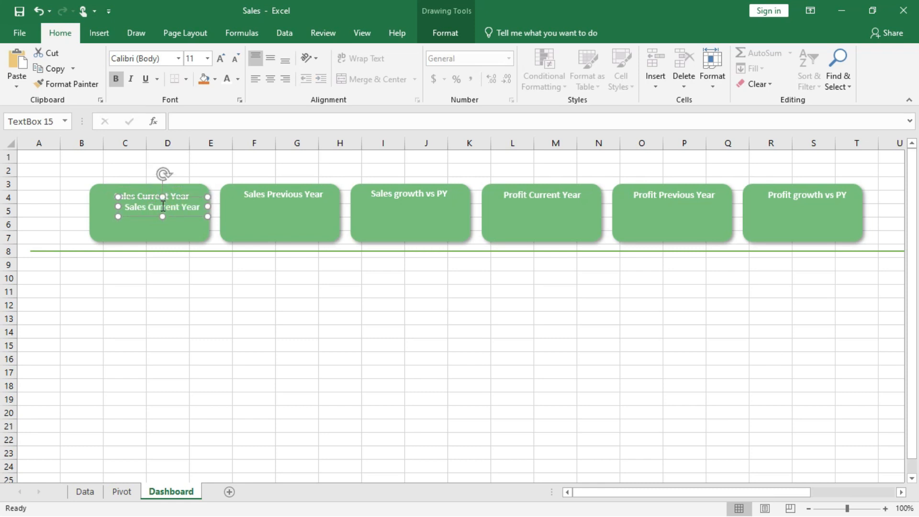
pyautogui.moveTo(175, 218); pyautogui.dragTo(164, 226)
pyautogui.press('BackSpace')
pyautogui.press('BackSpace')
pyautogui.press('BackSpace')
pyautogui.press('BackSpace')
pyautogui.press('BackSpace')
pyautogui.press('BackSpace')
pyautogui.press('BackSpace')
pyautogui.press('BackSpace')
pyautogui.press('BackSpace')
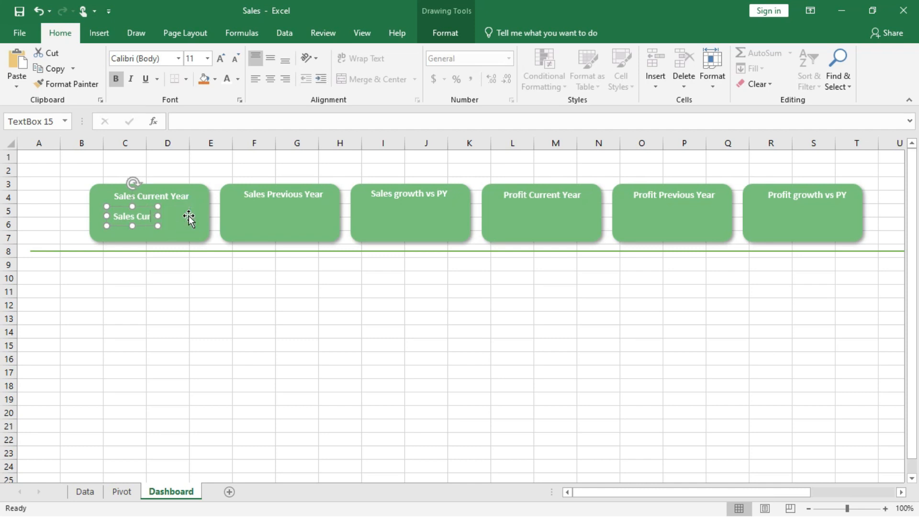
pyautogui.press('BackSpace')
pyautogui.press('BackSpace')
pyautogui.press('BackSpace')
pyautogui.press('BackSpace')
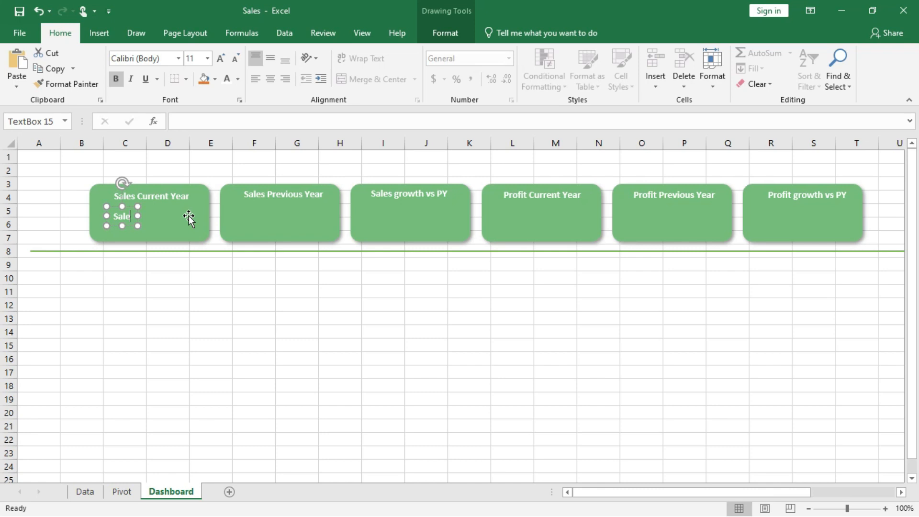
pyautogui.press('BackSpace')
pyautogui.press('BackSpace')
pyautogui.press('BackSpace')
pyautogui.press('BackSpace')
# Link the empty text box under "Sales Current Year" to the 2014 sales total with the formula =Pivot!B5
pyautogui.click(218, 120)
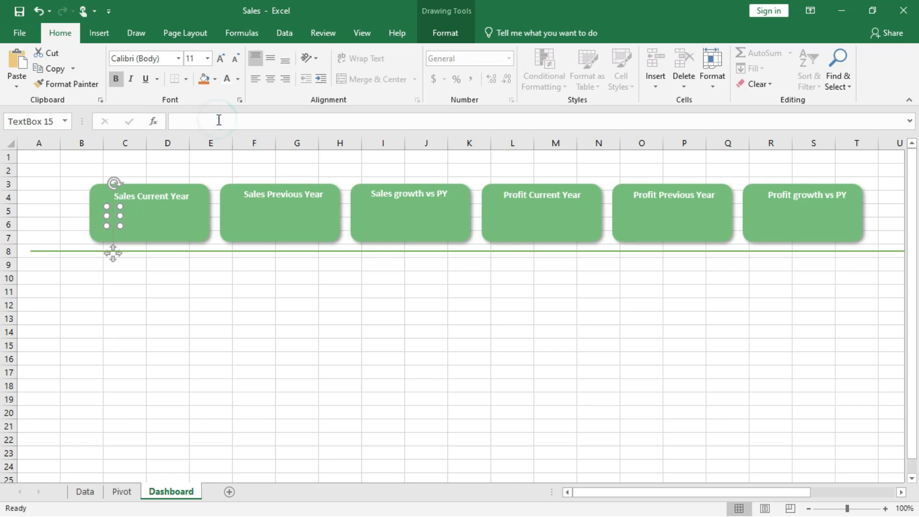
pyautogui.write('=')
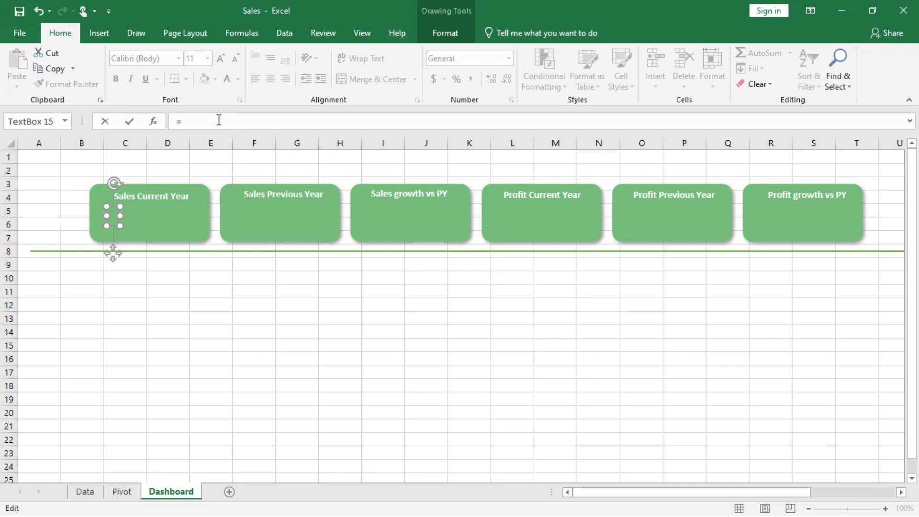
pyautogui.write('Pivot')
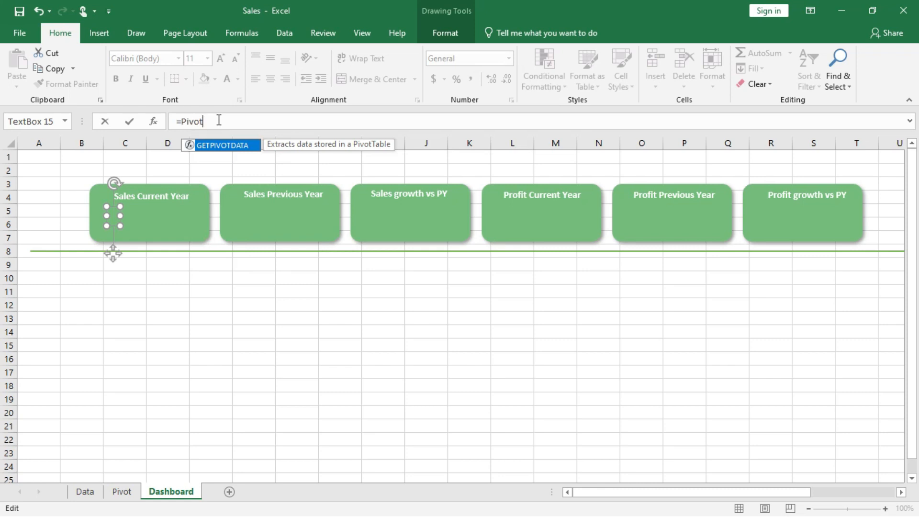
pyautogui.write('!')
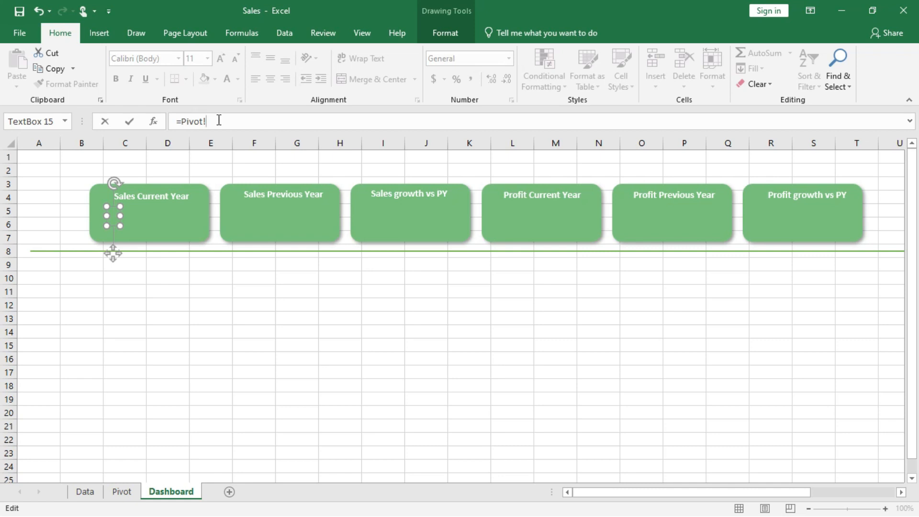
pyautogui.click(128, 498)
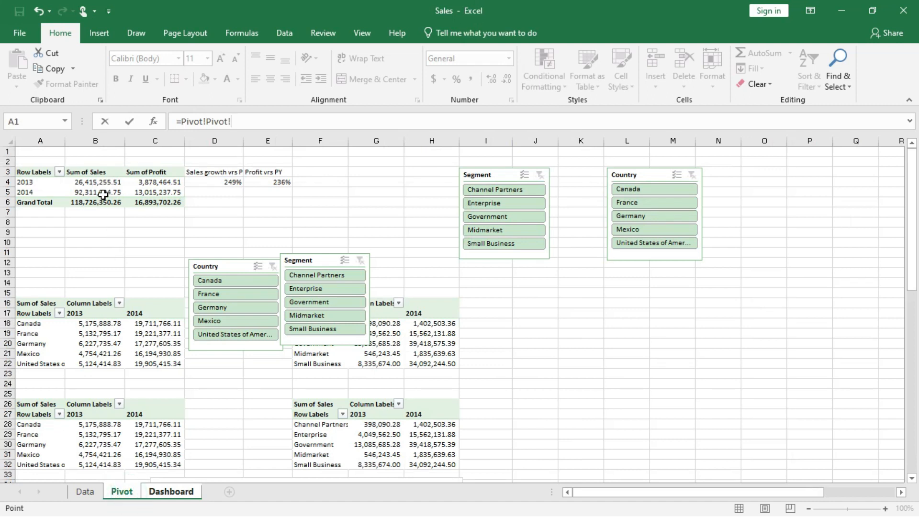
pyautogui.click(172, 491)
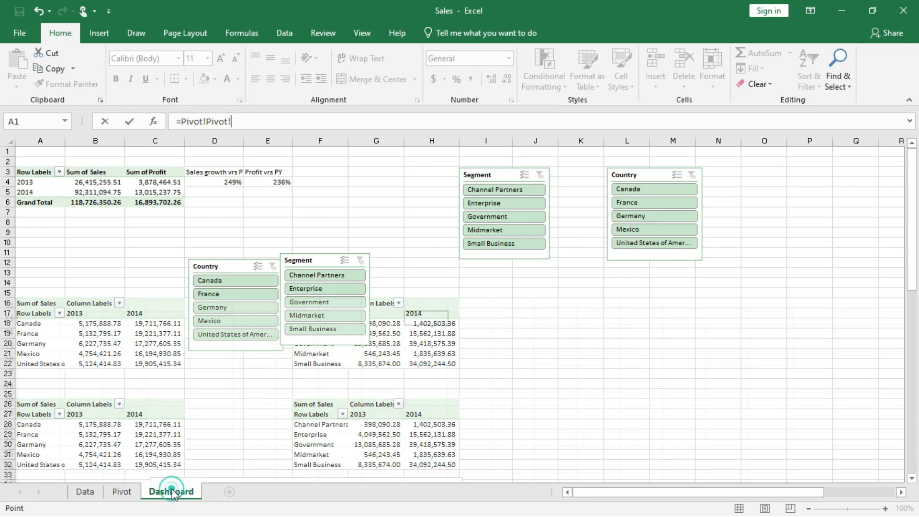
pyautogui.click(257, 121)
pyautogui.press('BackSpace')
pyautogui.press('BackSpace')
pyautogui.press('BackSpace')
pyautogui.press('BackSpace')
pyautogui.press('BackSpace')
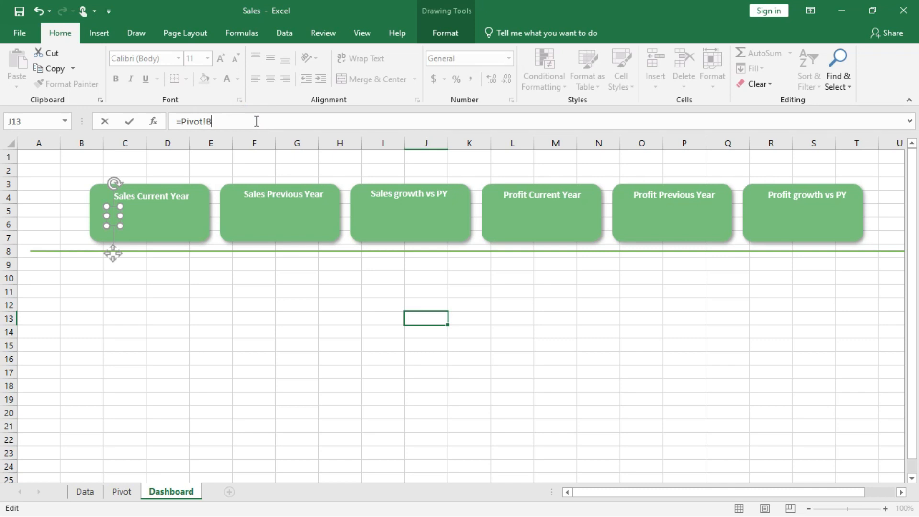
pyautogui.press('Return')
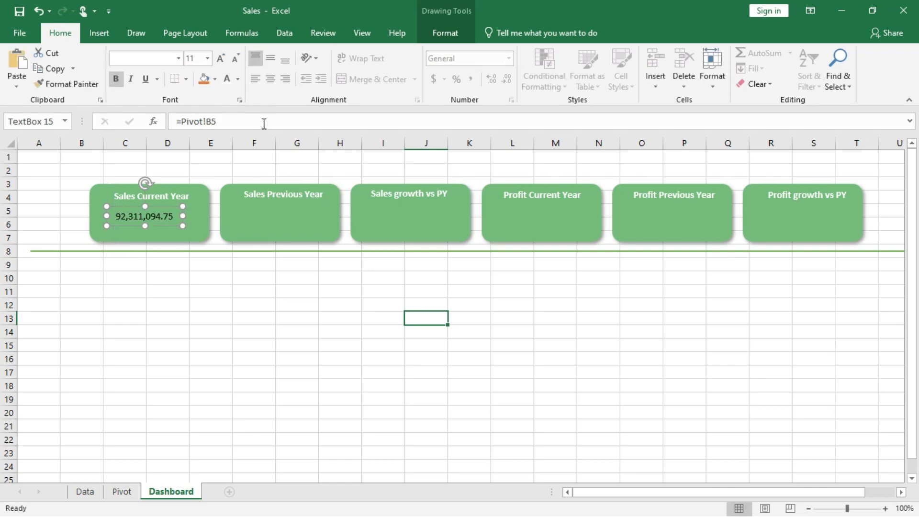
# Nudge the current-year sales figure slightly right on its card and make its text bold and white
pyautogui.press('Right')
pyautogui.press('Right')
pyautogui.press('Right')
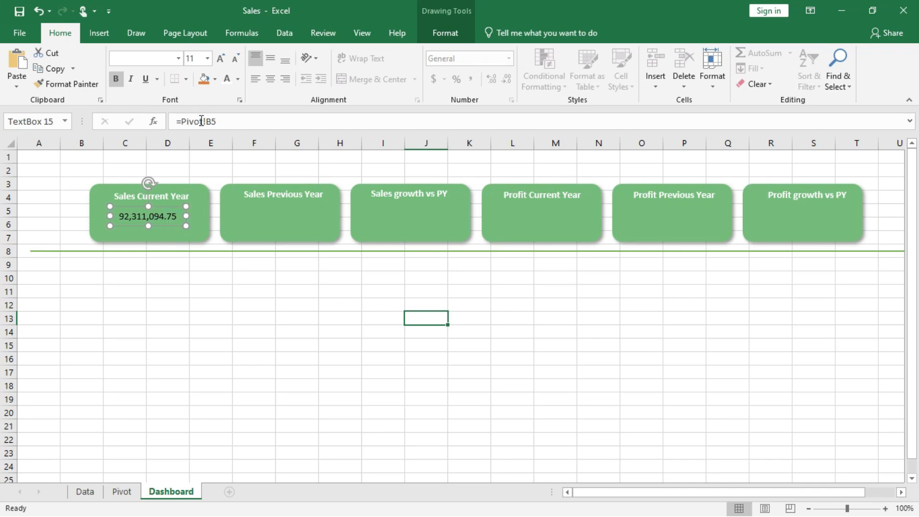
pyautogui.click(207, 58)
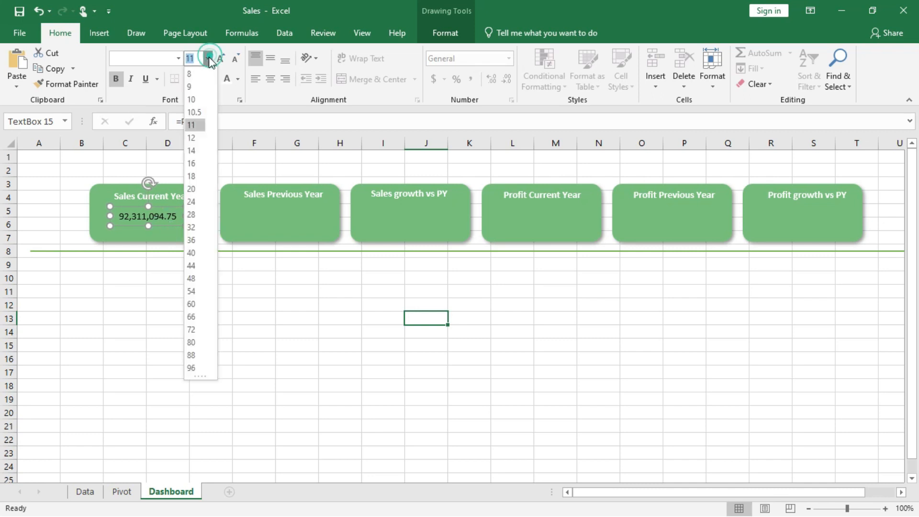
pyautogui.click(192, 138)
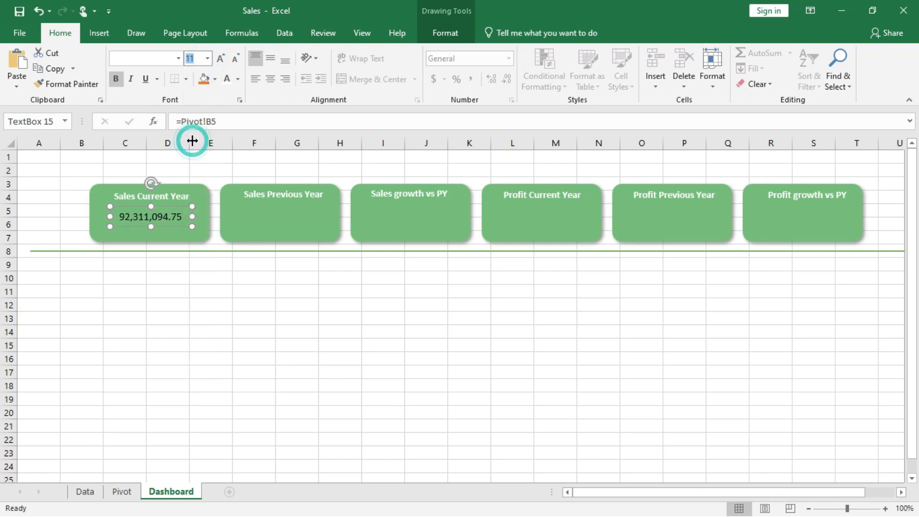
pyautogui.click(119, 79)
pyautogui.click(119, 79)
pyautogui.click(117, 79)
pyautogui.click(227, 79)
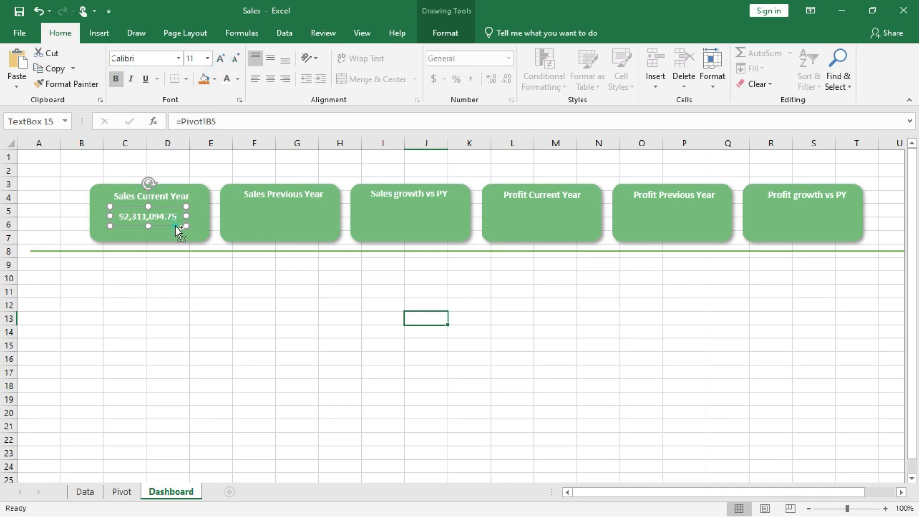
# Duplicate the current-year sales figure onto the "Sales Previous Year" card and change the copy's formula to =Pivot!B4
pyautogui.hotkey('ctrl', 'd')
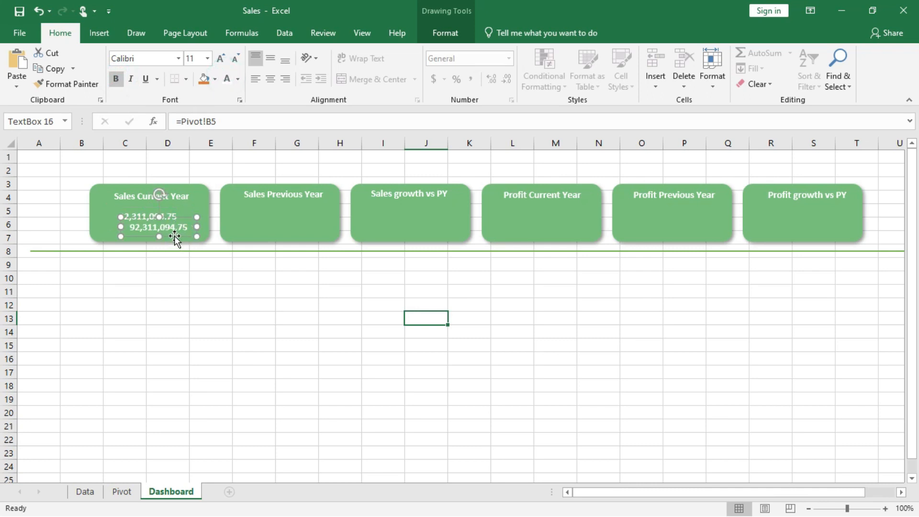
pyautogui.moveTo(179, 236); pyautogui.dragTo(296, 221)
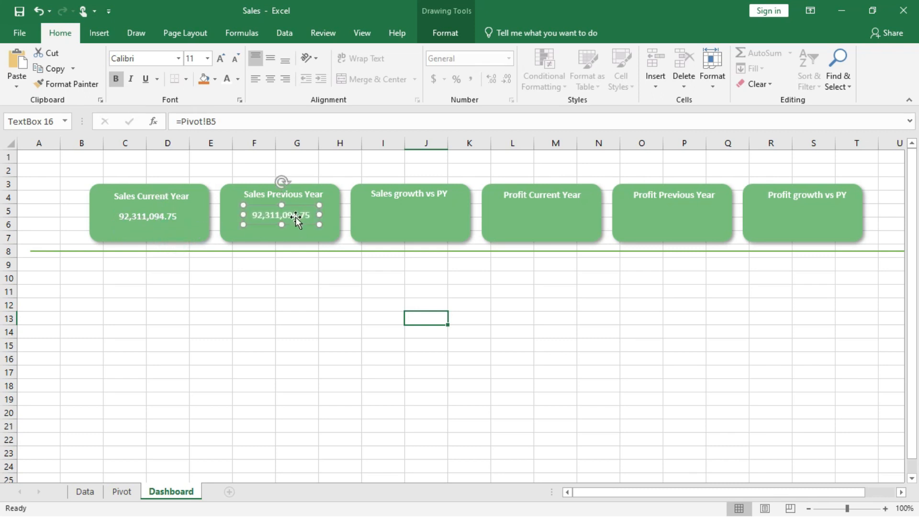
pyautogui.click(217, 122)
pyautogui.press('BackSpace')
pyautogui.press('Return')
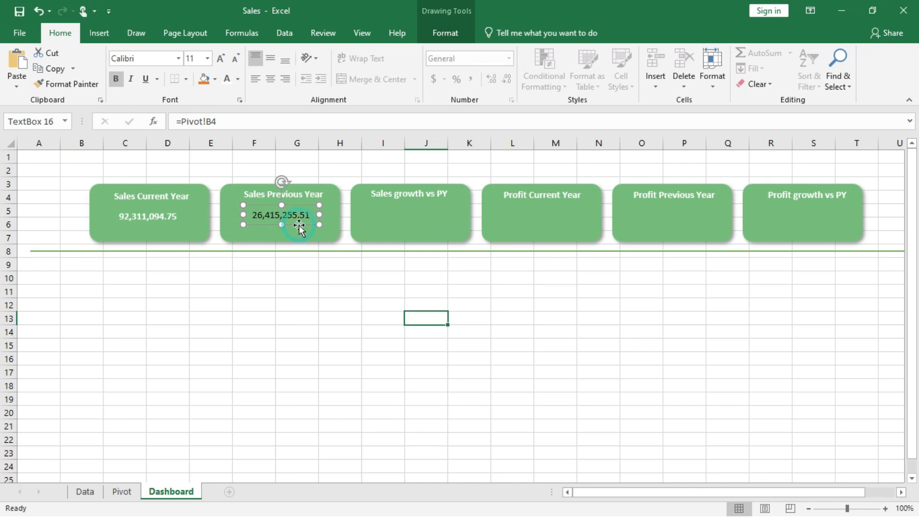
# Set the current-year sales figure's font size to 14 and centre the text box beneath its label
pyautogui.click(163, 223)
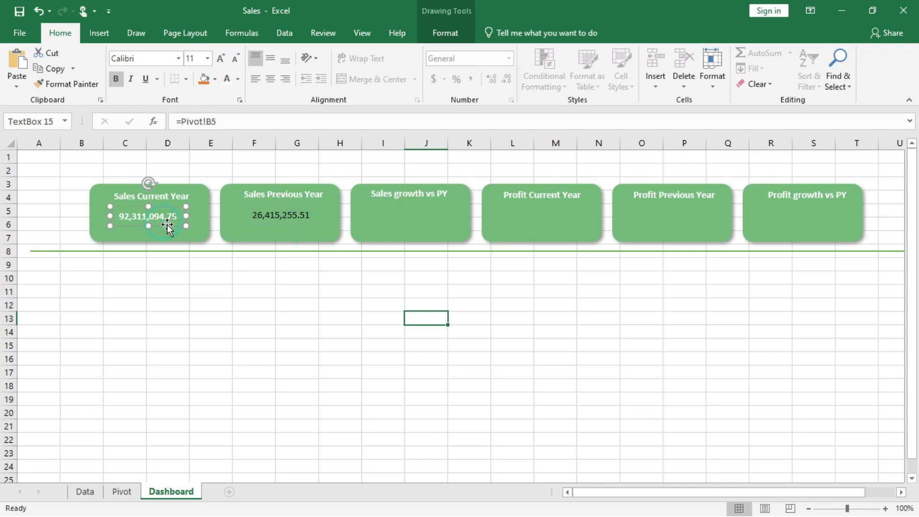
pyautogui.click(207, 58)
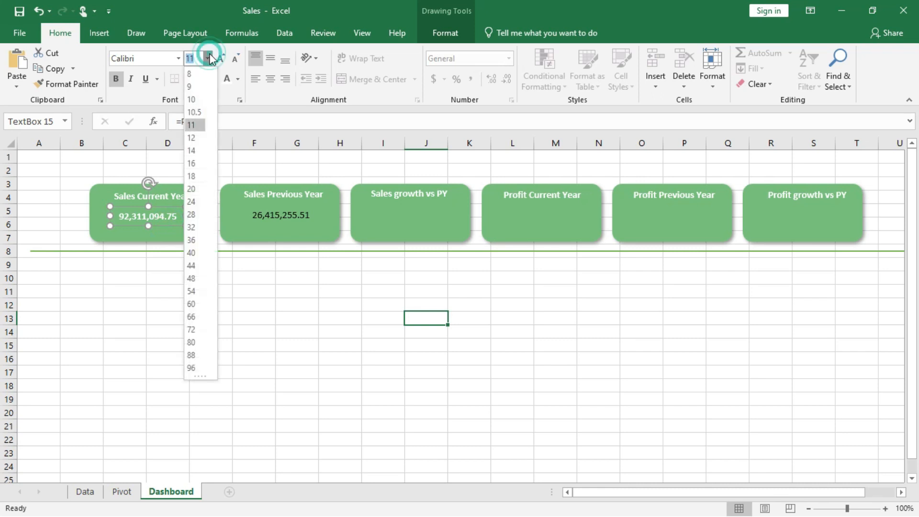
pyautogui.click(201, 151)
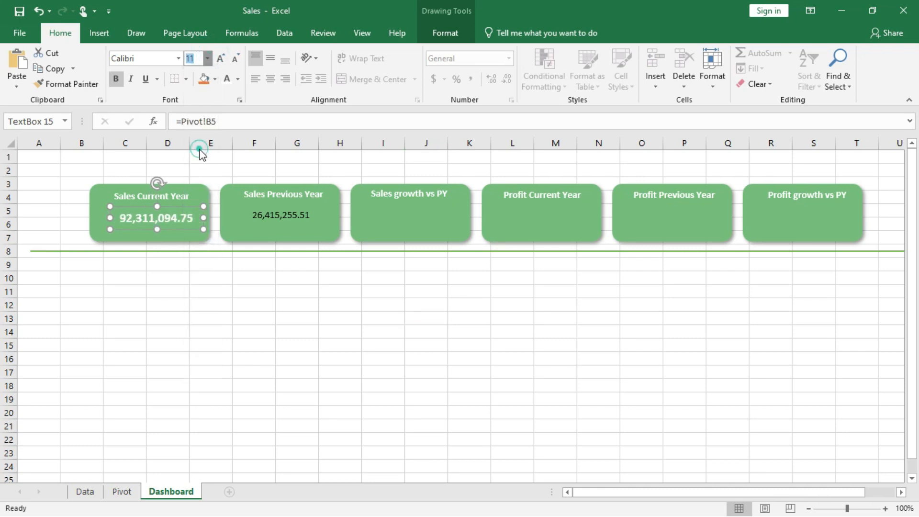
pyautogui.click(182, 233)
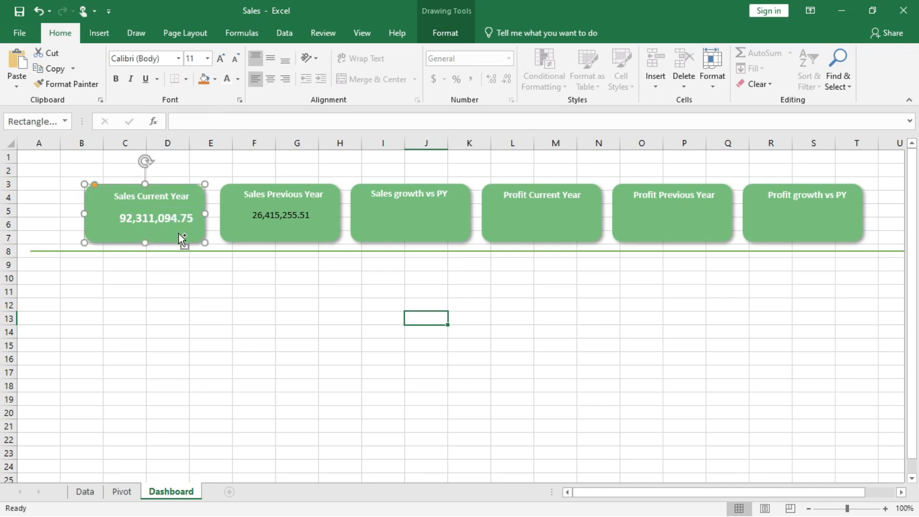
pyautogui.click(174, 230)
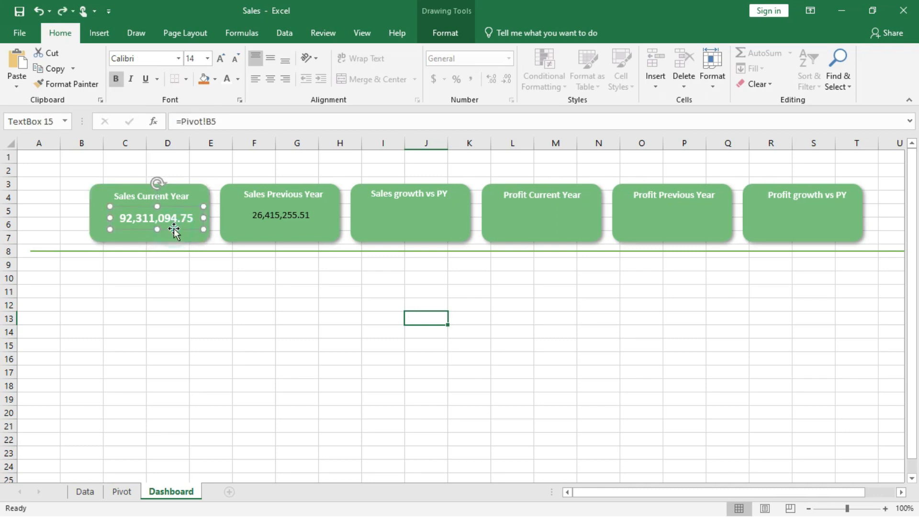
pyautogui.moveTo(173, 228); pyautogui.dragTo(168, 229)
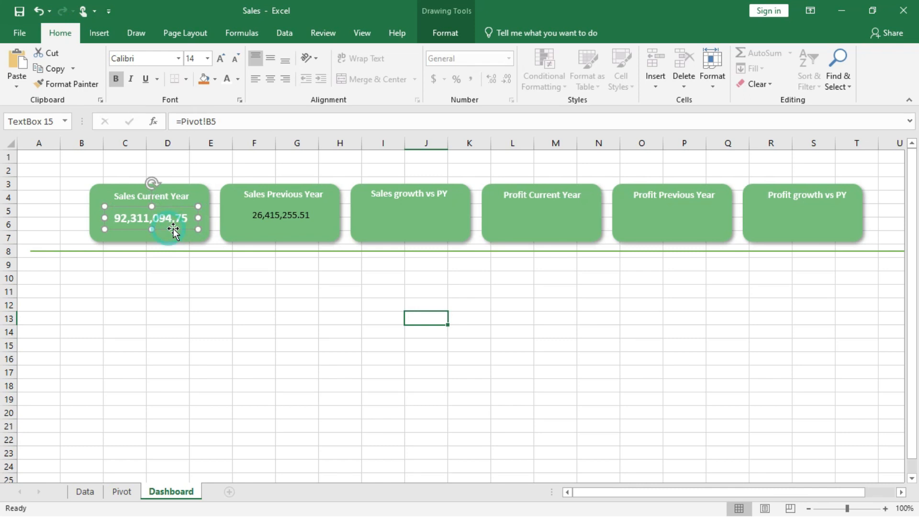
# Copy the current-year sales figure's formatting to the previous-year sales figure and centre that figure under its label
pyautogui.click(70, 85)
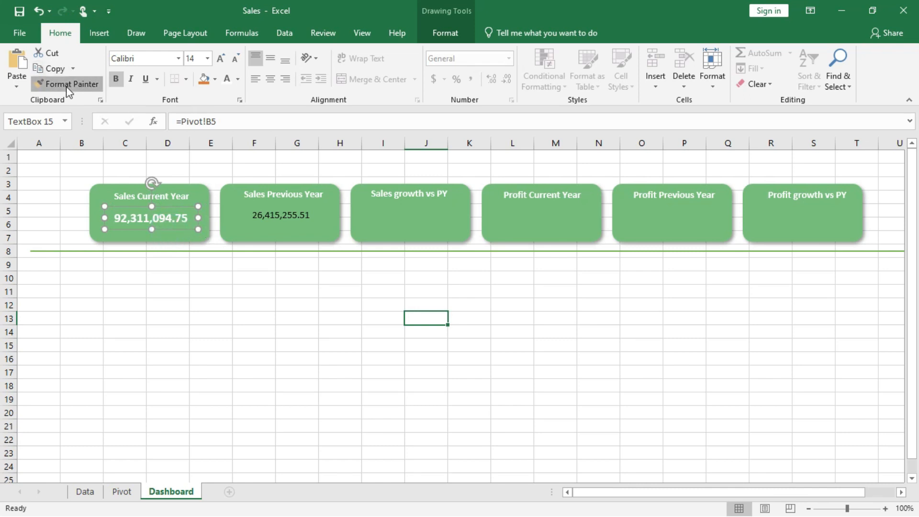
pyautogui.click(67, 85)
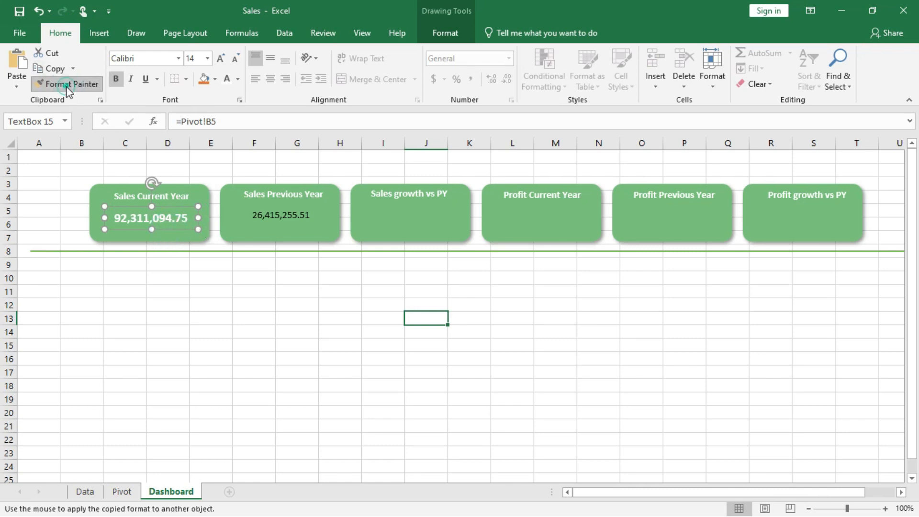
pyautogui.click(281, 214)
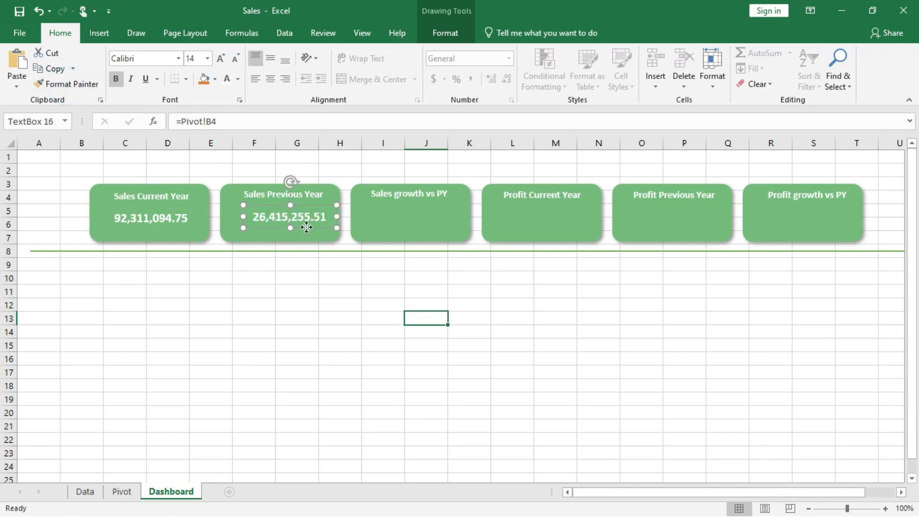
pyautogui.moveTo(304, 227); pyautogui.dragTo(301, 227)
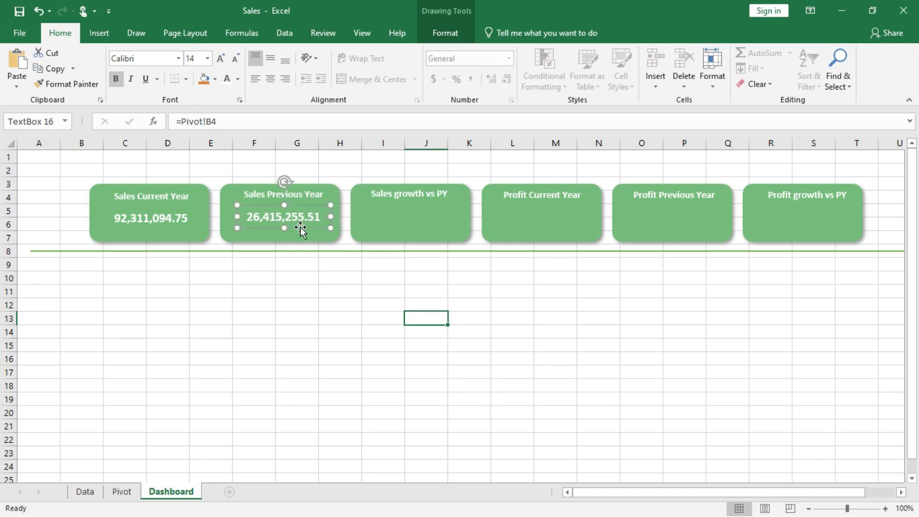
# Duplicate the previous-year sales figure and position the copy beneath the "Sales growth vs PY" label on the third card
pyautogui.click(411, 197)
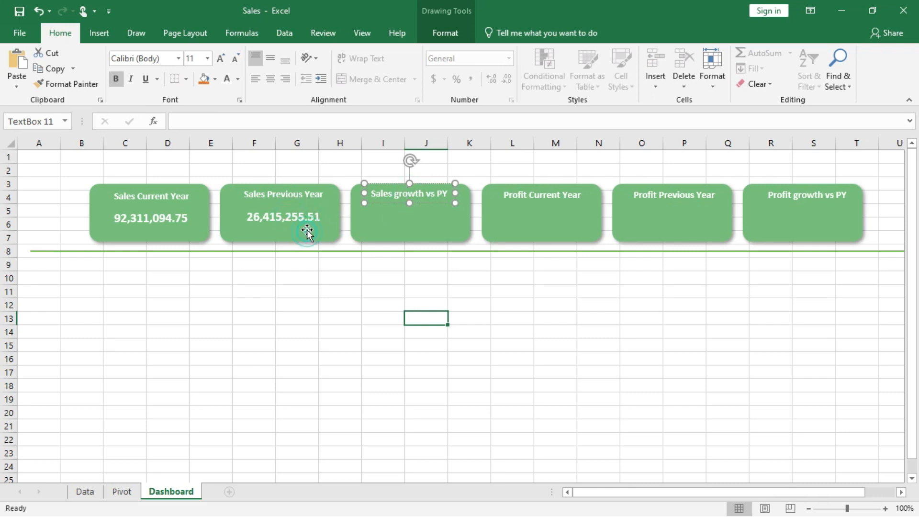
pyautogui.click(311, 227)
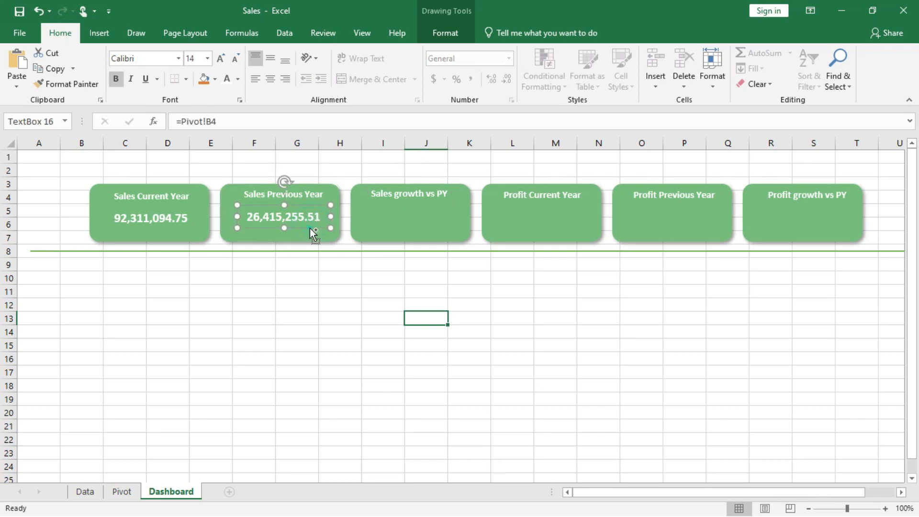
pyautogui.hotkey('ctrl', 'd')
pyautogui.moveTo(312, 240); pyautogui.dragTo(418, 220)
pyautogui.press('Right')
pyautogui.press('Right')
pyautogui.press('Down')
pyautogui.press('Down')
pyautogui.press('Down')
pyautogui.press('Down')
pyautogui.press('Down')
pyautogui.press('Down')
pyautogui.press('Right')
pyautogui.press('Right')
pyautogui.press('Right')
pyautogui.press('Right')
pyautogui.press('Right')
pyautogui.press('Right')
pyautogui.press('Right')
pyautogui.press('Right')
pyautogui.press('Right')
pyautogui.press('Right')
pyautogui.press('Down')
pyautogui.press('Down')
pyautogui.press('Down')
pyautogui.press('Down')
pyautogui.press('Down')
pyautogui.press('Down')
pyautogui.press('Right')
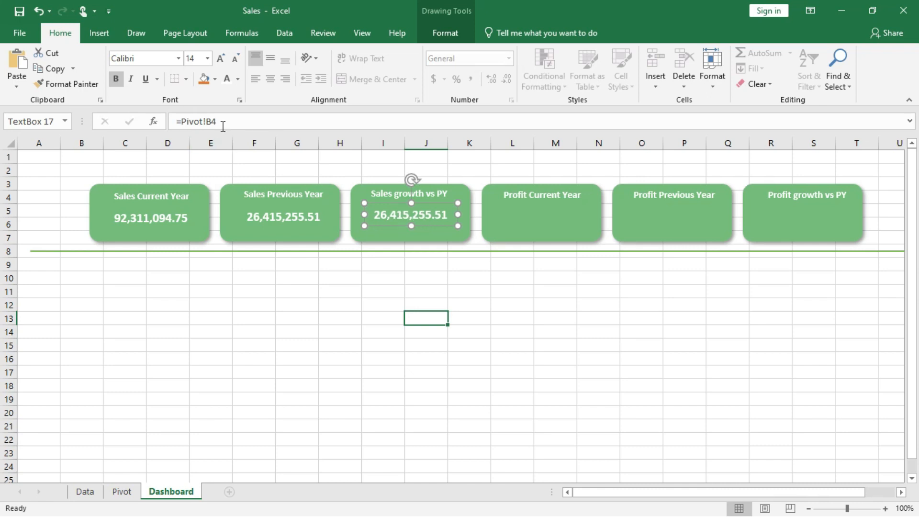
# Check the sales growth cell on the Pivot sheet and change the third card's figure formula to =Pivot!D4
pyautogui.click(120, 493)
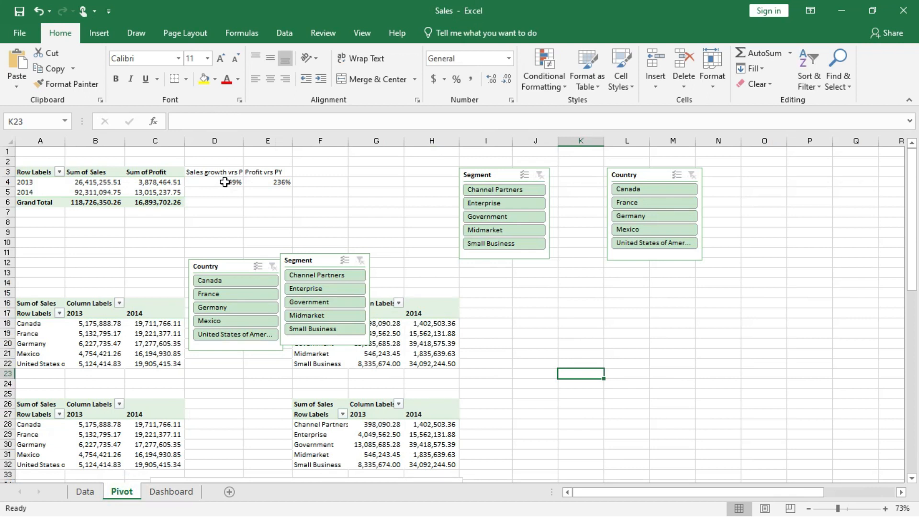
pyautogui.click(171, 492)
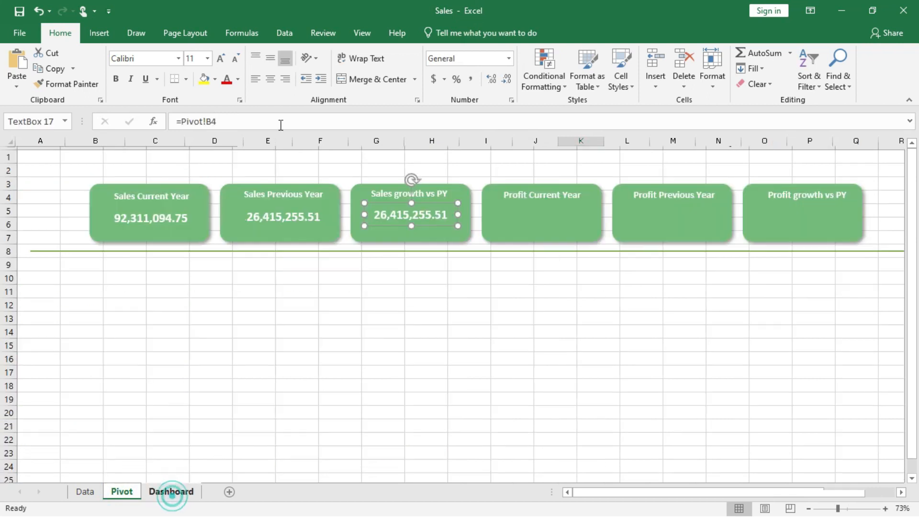
pyautogui.click(214, 121)
pyautogui.press('BackSpace')
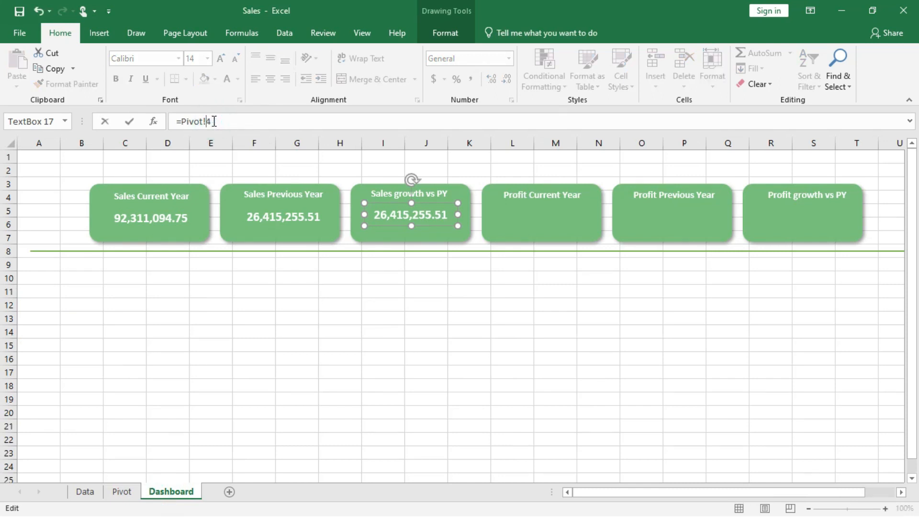
pyautogui.write('D')
pyautogui.press('Return')
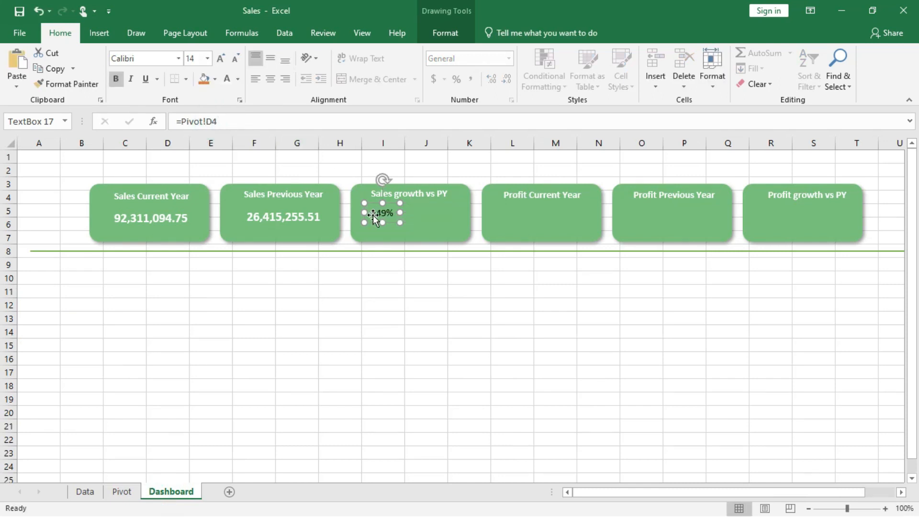
# Copy the previous-year sales figure's formatting to the sales growth percentage and centre it under its label
pyautogui.click(289, 217)
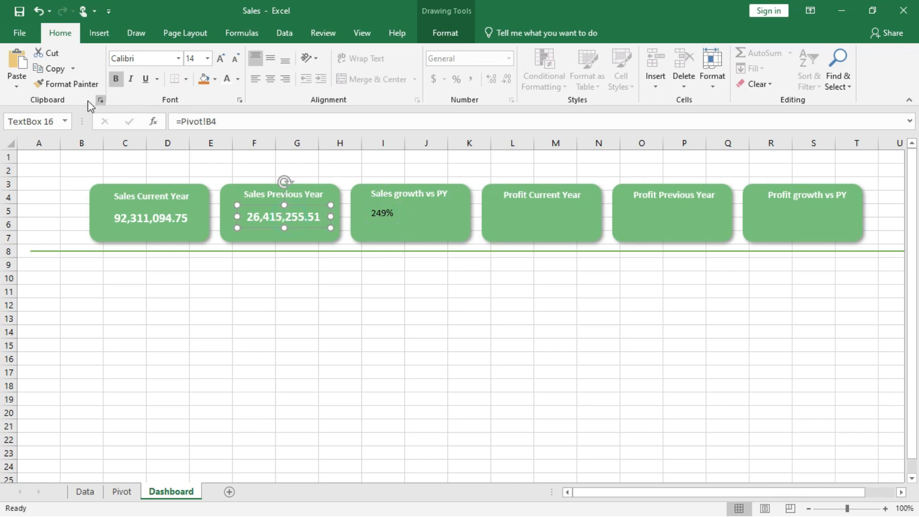
pyautogui.click(77, 84)
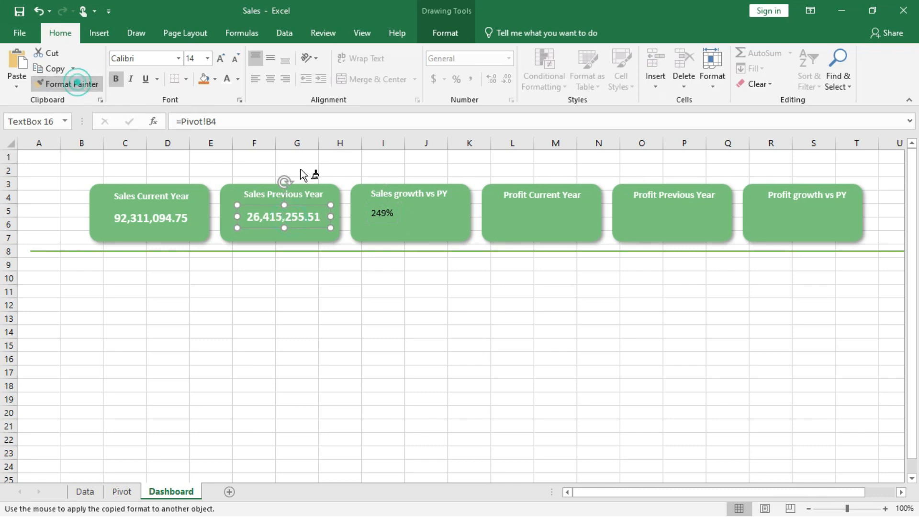
pyautogui.click(384, 216)
pyautogui.moveTo(393, 226); pyautogui.dragTo(417, 230)
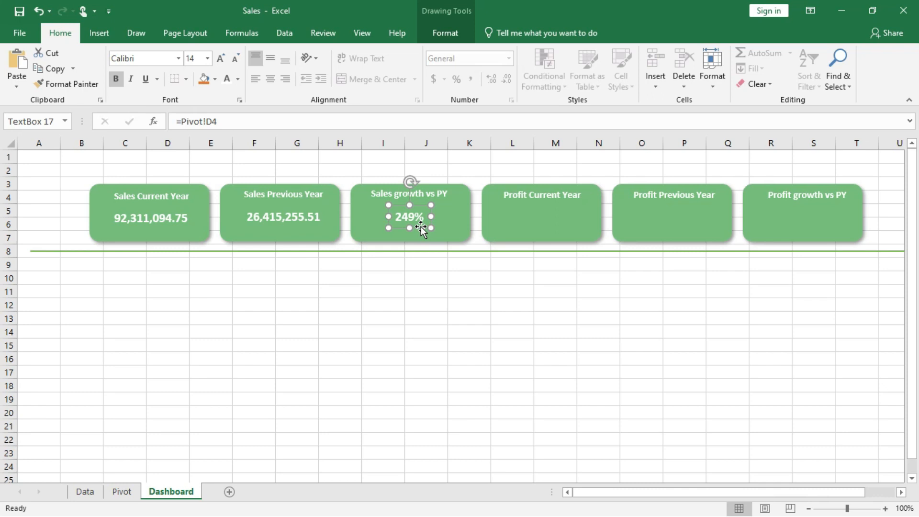
# Check the profit values on the Pivot sheet and duplicate the sales growth percentage onto the "Profit Current Year" card
pyautogui.click(126, 494)
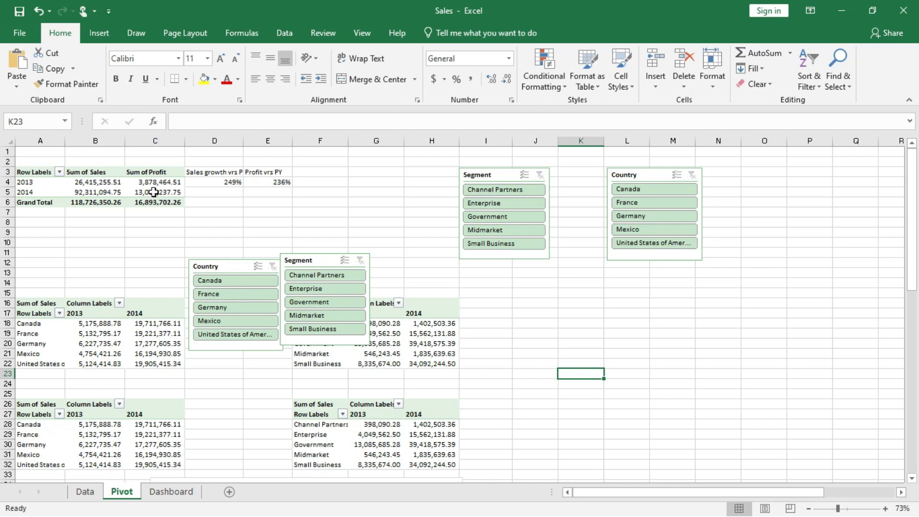
pyautogui.moveTo(157, 182)
pyautogui.click(171, 491)
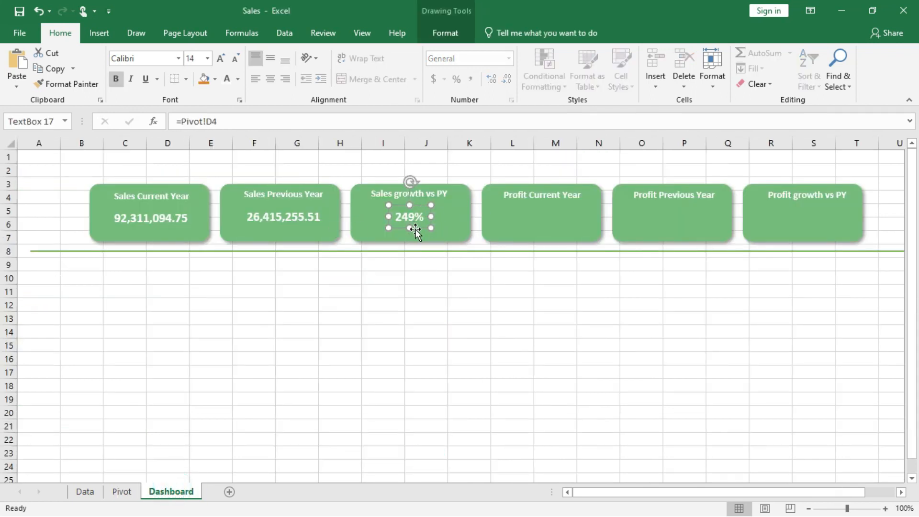
pyautogui.moveTo(417, 227); pyautogui.dragTo(566, 248)
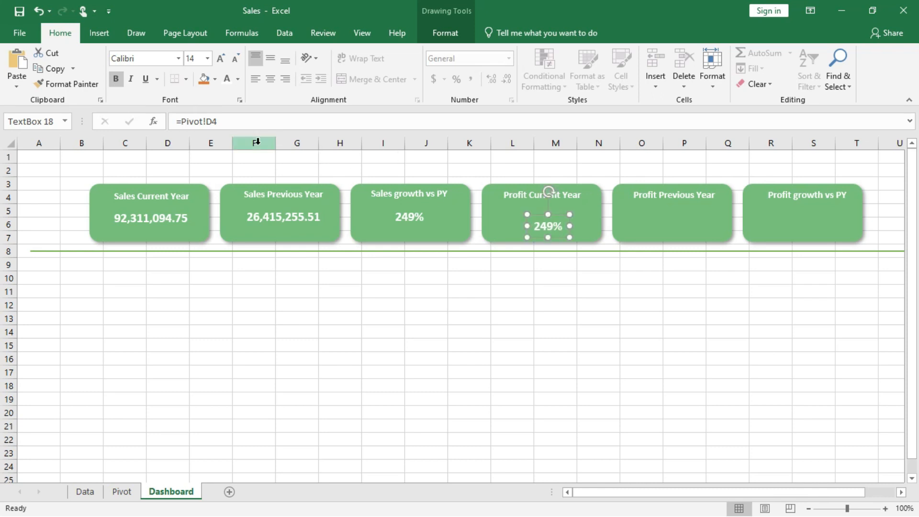
# Change the fourth card's figure formula to =Pivot!C5 and move the figure beneath the "Profit Current Year" label
pyautogui.doubleClick(213, 121)
pyautogui.press('BackSpace')
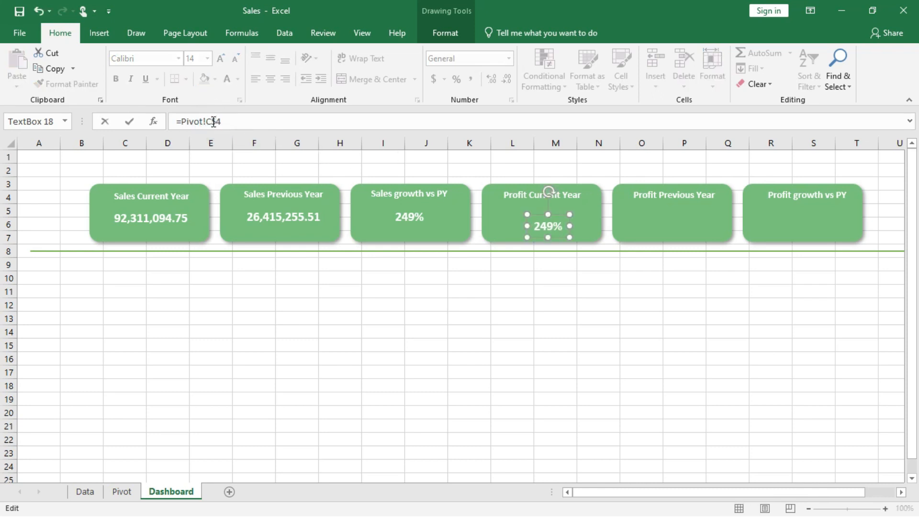
pyautogui.write('C')
pyautogui.press('Return')
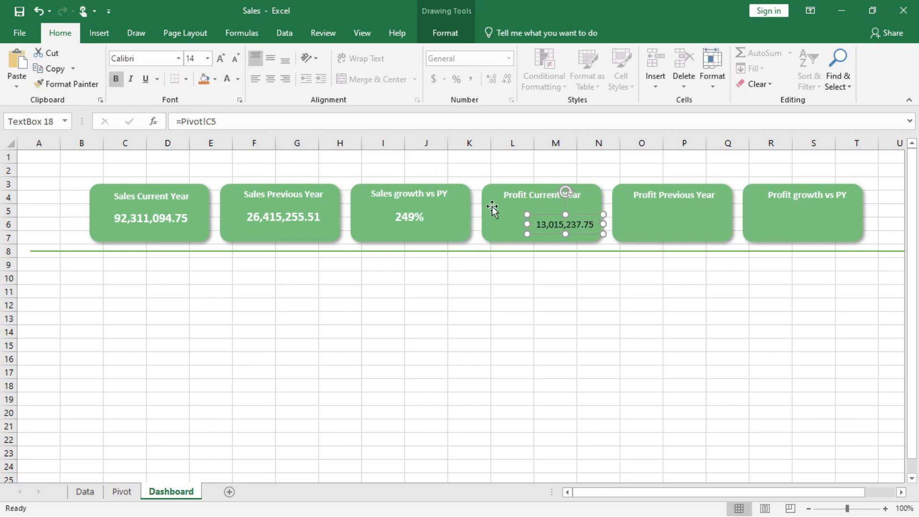
pyautogui.moveTo(555, 217); pyautogui.dragTo(535, 207)
# Copy the sales growth percentage's formatting to the current-year profit figure and centre that figure under its label
pyautogui.click(415, 218)
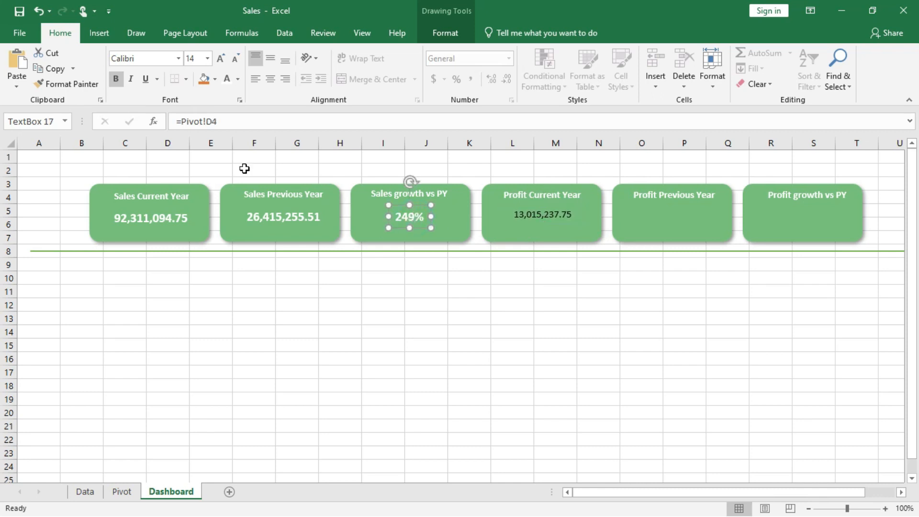
pyautogui.click(72, 83)
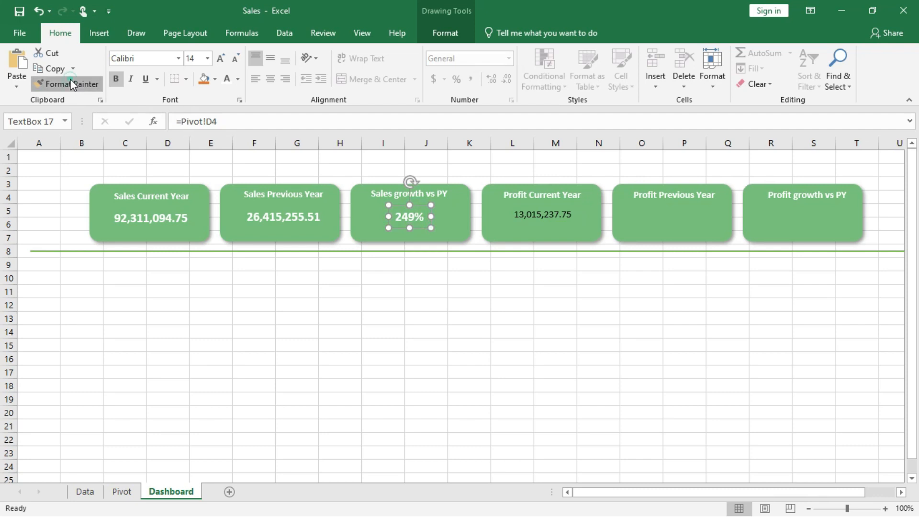
pyautogui.click(539, 210)
pyautogui.press('Left')
pyautogui.press('Left')
pyautogui.press('Left')
pyautogui.press('Left')
pyautogui.press('Left')
pyautogui.press('Left')
pyautogui.press('Left')
pyautogui.press('Left')
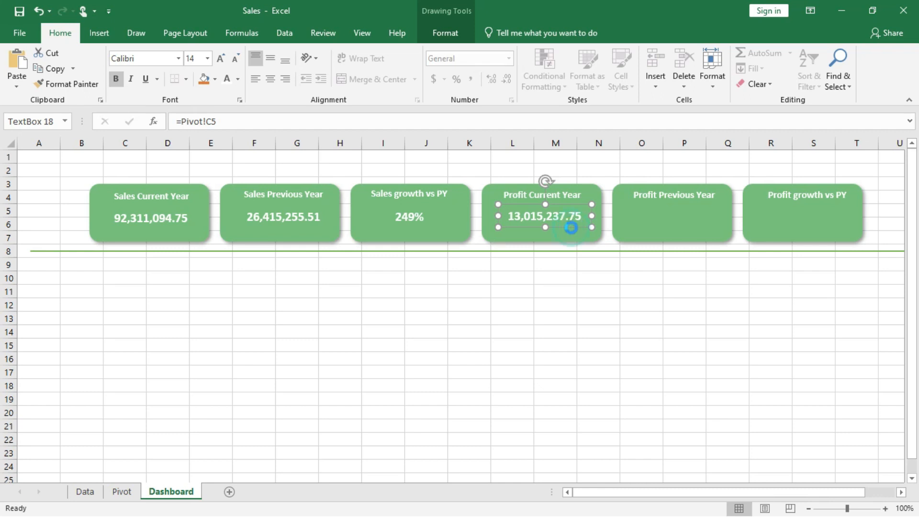
# Duplicate the current-year profit figure beneath the "Profit Previous Year" label and change the copy's formula to =Pivot!C4
pyautogui.hotkey('ctrl', 'd')
pyautogui.moveTo(569, 236); pyautogui.dragTo(688, 231)
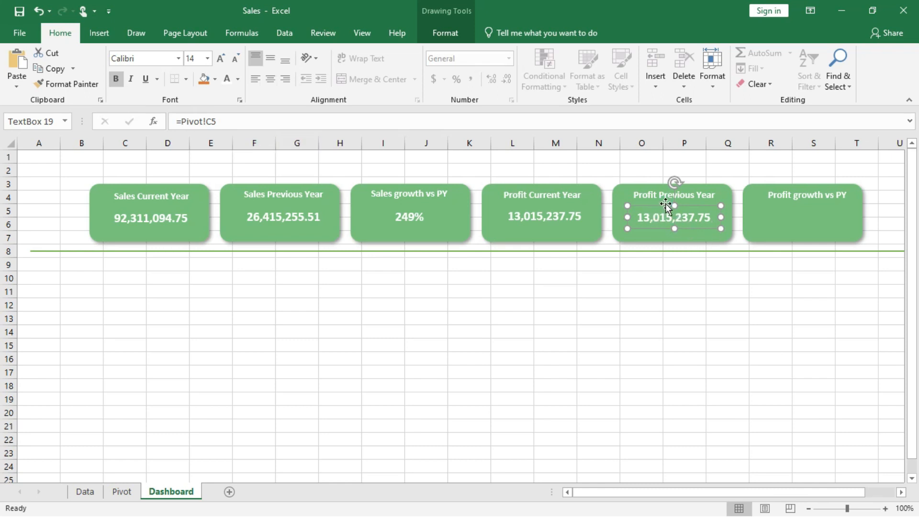
pyautogui.moveTo(666, 206); pyautogui.dragTo(667, 204)
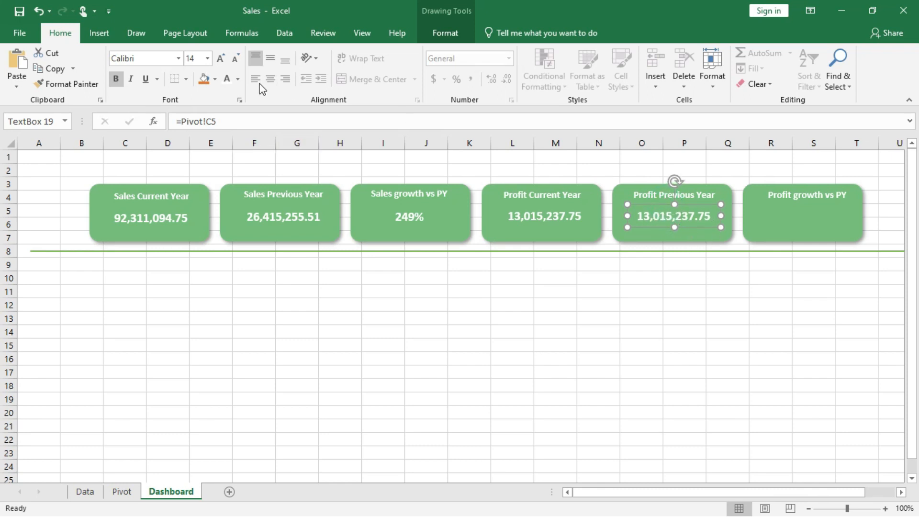
pyautogui.click(224, 123)
pyautogui.press('BackSpace')
pyautogui.press('Return')
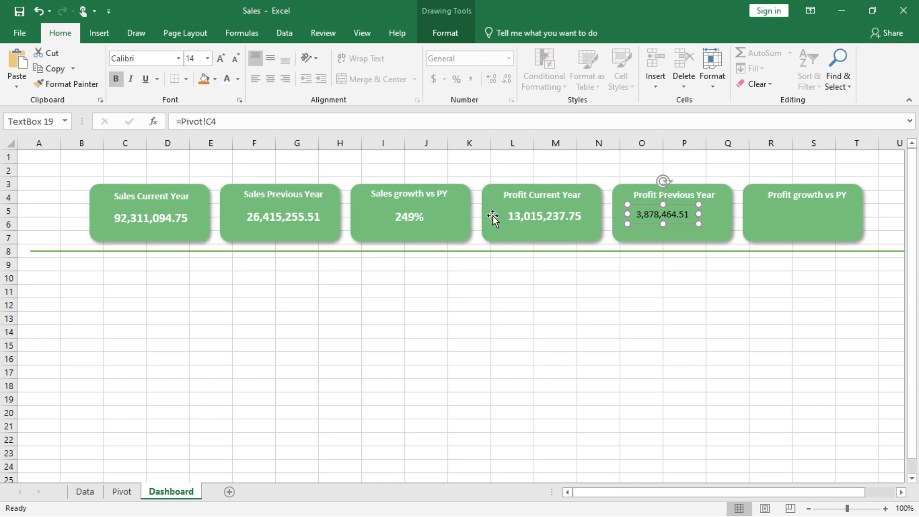
# Copy the current-year profit figure's formatting to the previous-year profit figure and centre that figure under its label
pyautogui.click(510, 216)
pyautogui.click(61, 87)
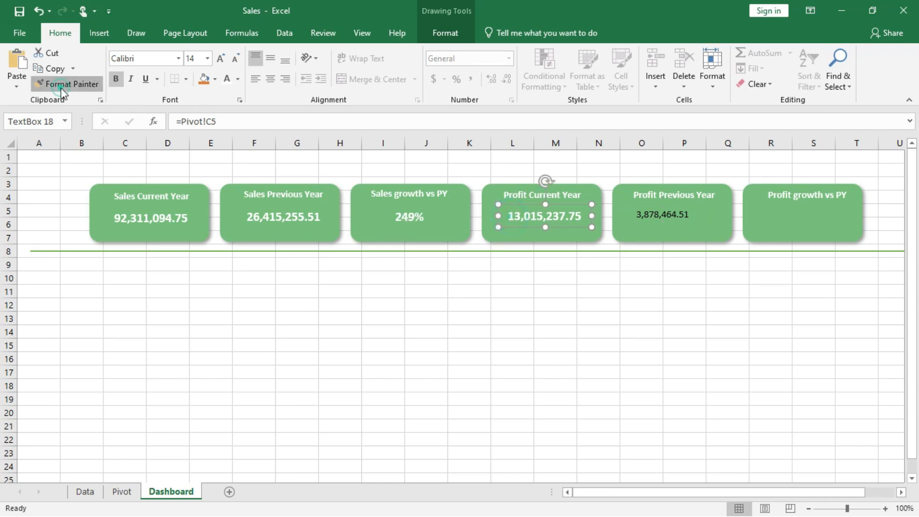
pyautogui.click(652, 214)
pyautogui.moveTo(690, 234); pyautogui.dragTo(693, 233)
# Duplicate the sales growth percentage and position the copy beneath the "Profit growth vs PY" label on the sixth card
pyautogui.click(419, 215)
pyautogui.hotkey('ctrl', 'd')
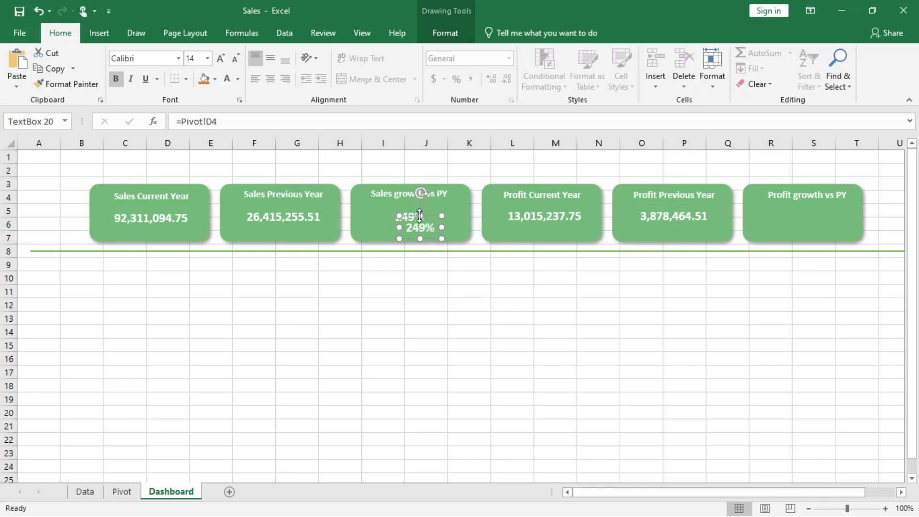
pyautogui.moveTo(421, 231); pyautogui.dragTo(802, 216)
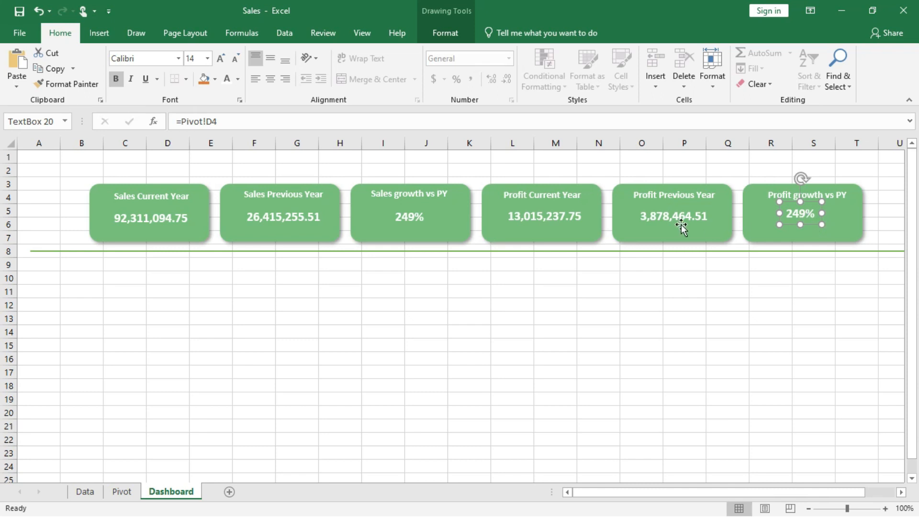
pyautogui.click(662, 224)
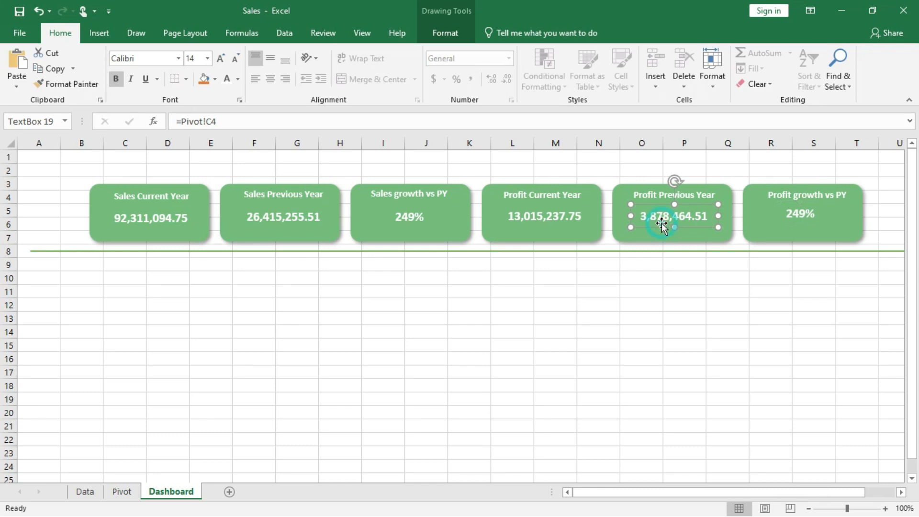
pyautogui.click(802, 215)
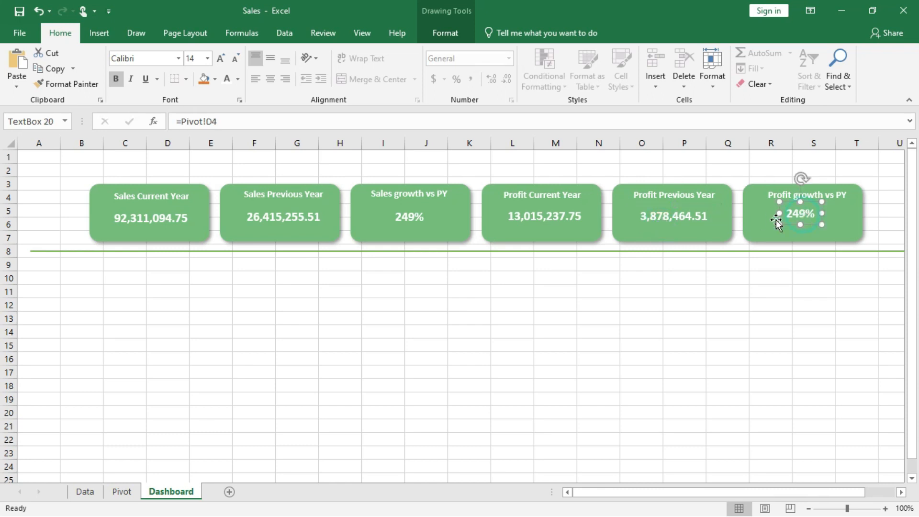
# Check the profit growth cell on the Pivot sheet and change the sixth card's figure formula to =Pivot!E4
pyautogui.click(121, 493)
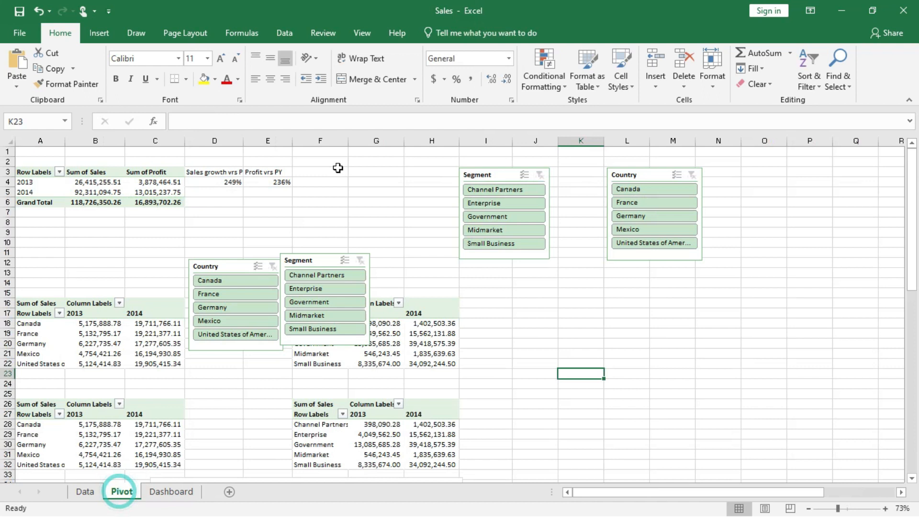
pyautogui.click(279, 181)
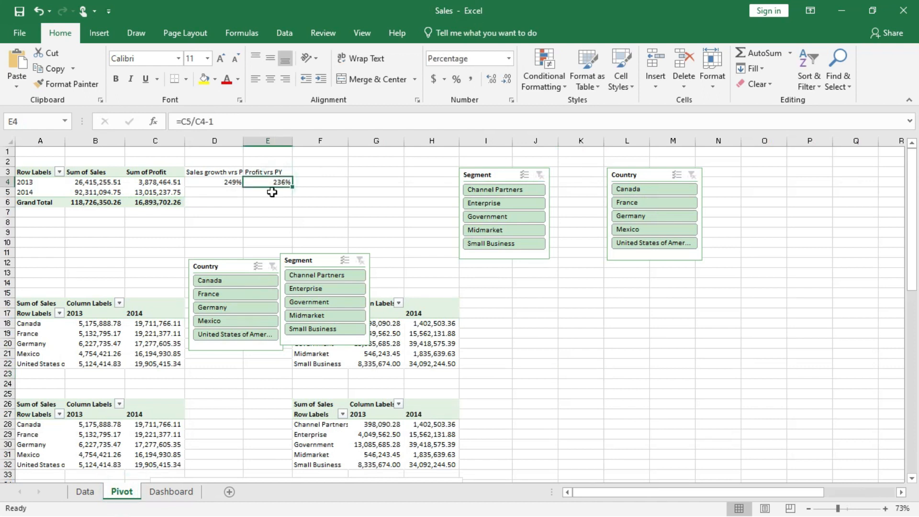
pyautogui.click(171, 492)
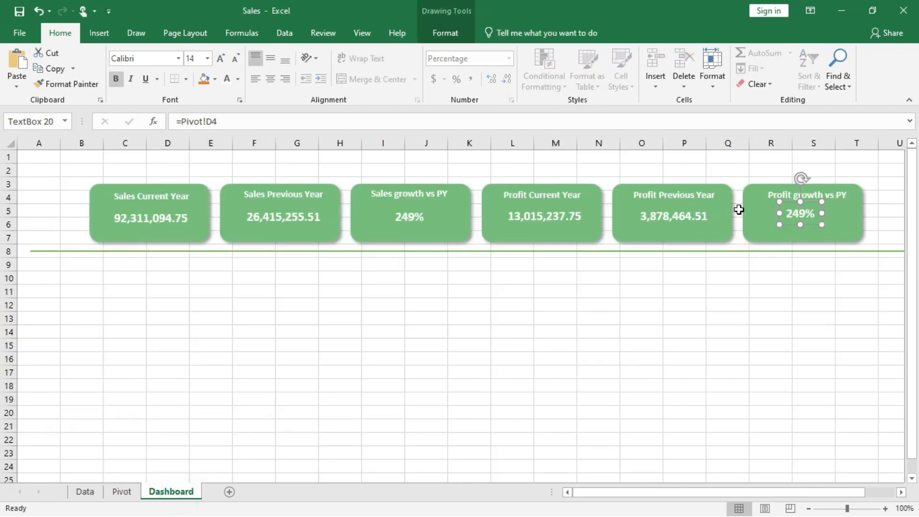
pyautogui.click(209, 121)
pyautogui.press('Delete')
pyautogui.press('Return')
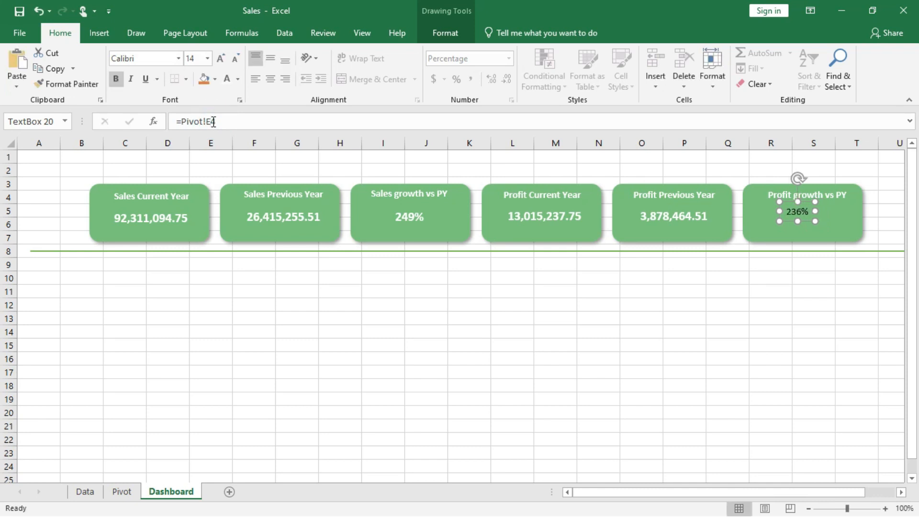
# Copy the current-year profit figure's formatting to the profit growth percentage and centre it under its label
pyautogui.click(524, 215)
pyautogui.click(66, 82)
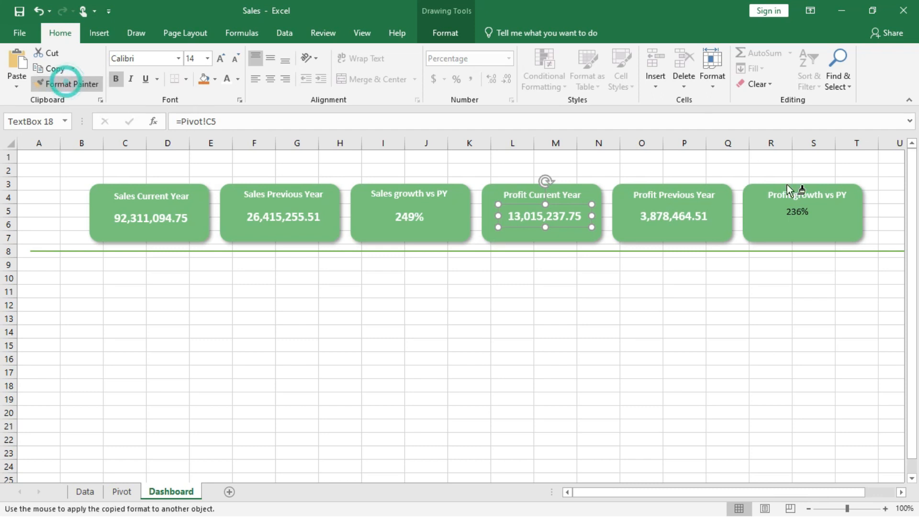
pyautogui.click(797, 208)
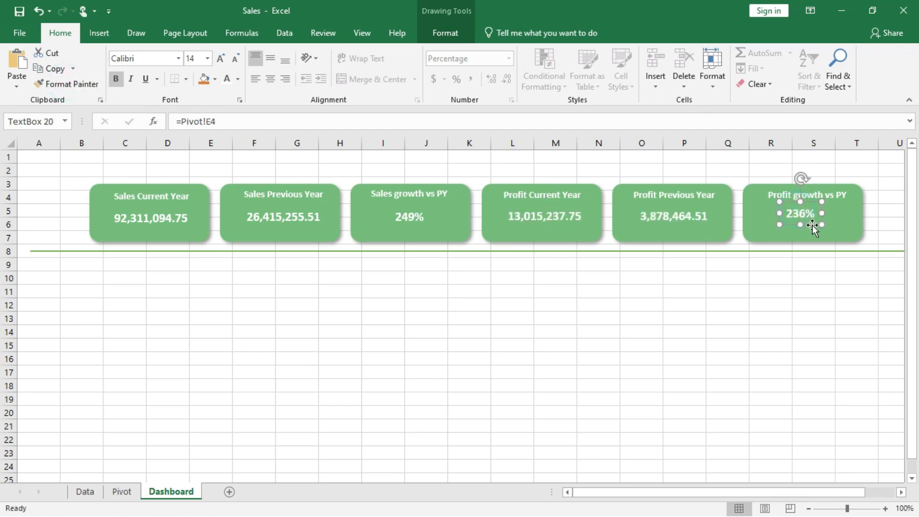
pyautogui.moveTo(814, 225); pyautogui.dragTo(820, 231)
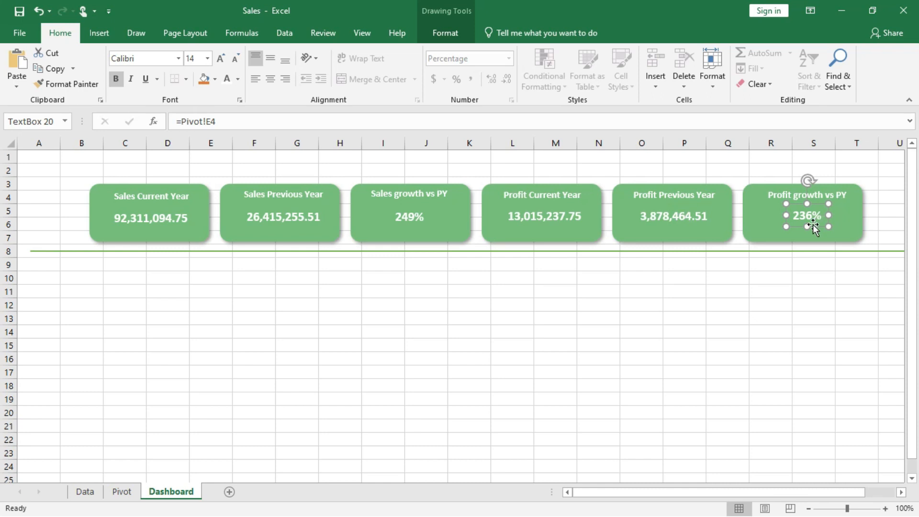
pyautogui.click(99, 32)
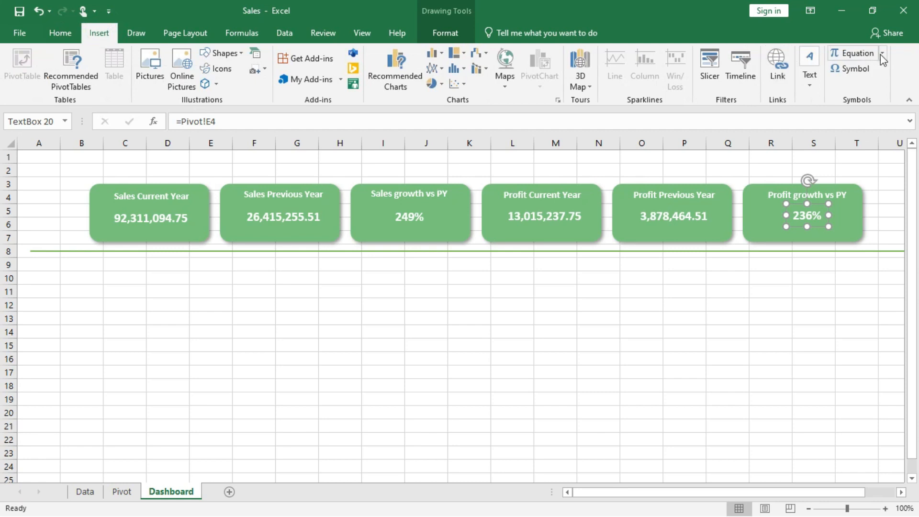
pyautogui.click(851, 68)
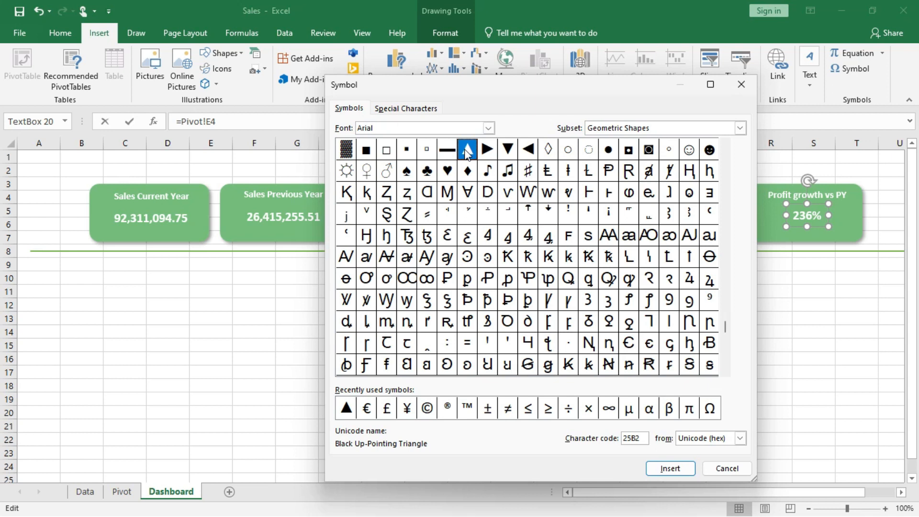
pyautogui.click(742, 84)
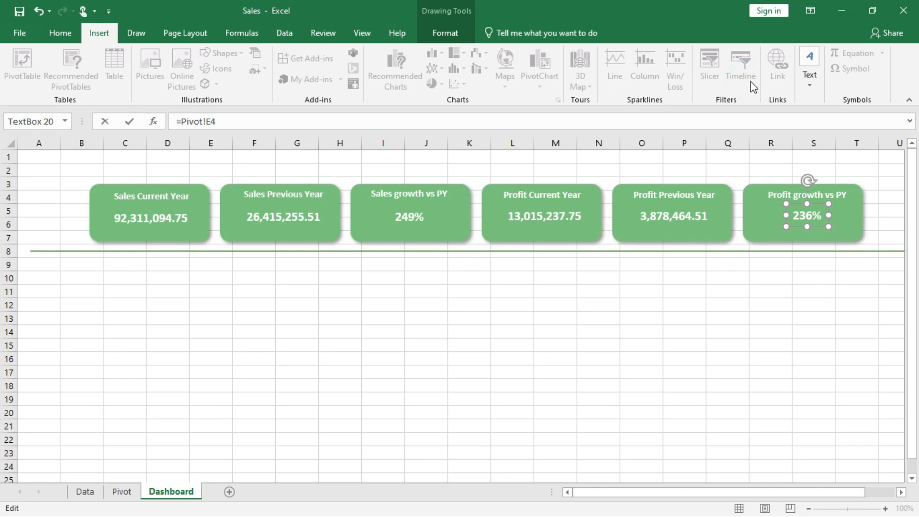
pyautogui.click(811, 82)
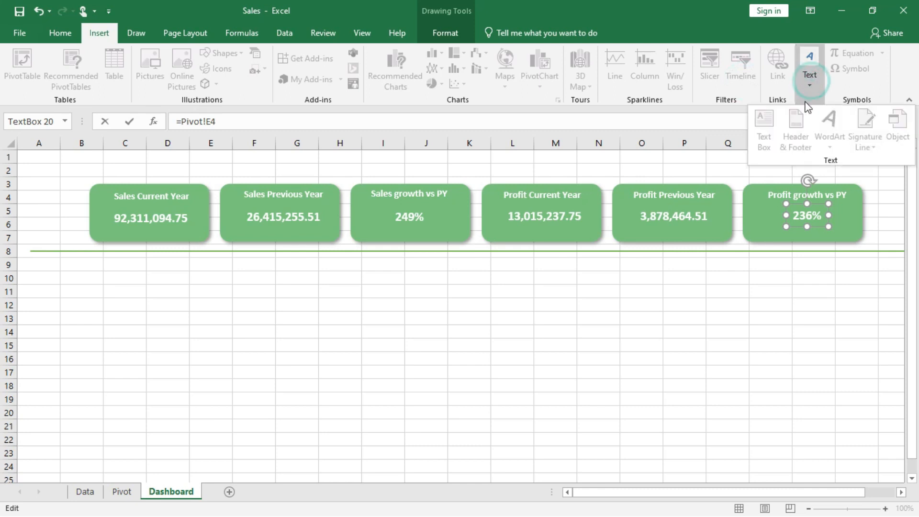
pyautogui.click(556, 331)
pyautogui.click(556, 332)
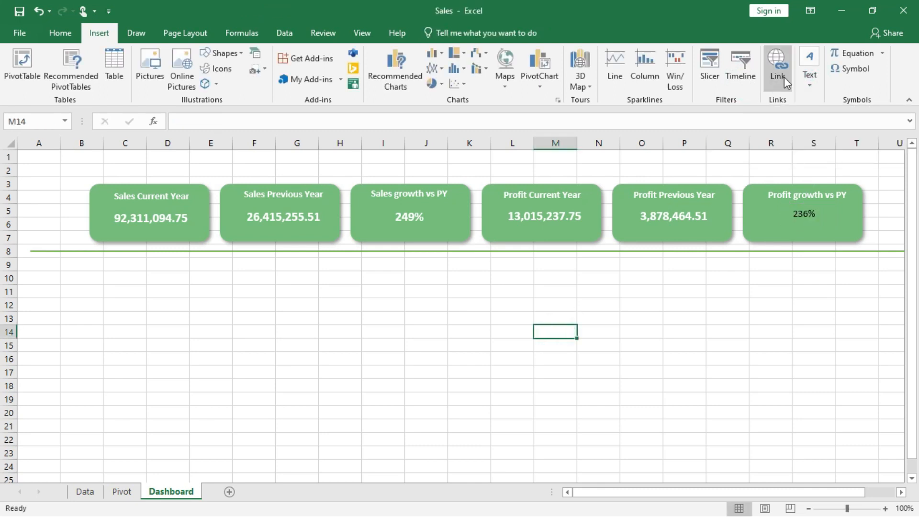
# Insert an empty text box in the blank area below the cards, around cell L12
pyautogui.click(809, 82)
pyautogui.click(766, 126)
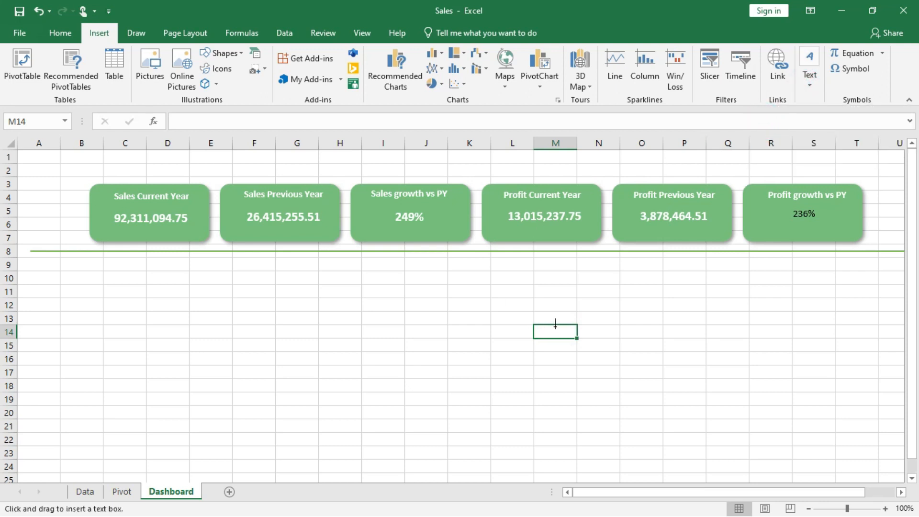
pyautogui.click(505, 300)
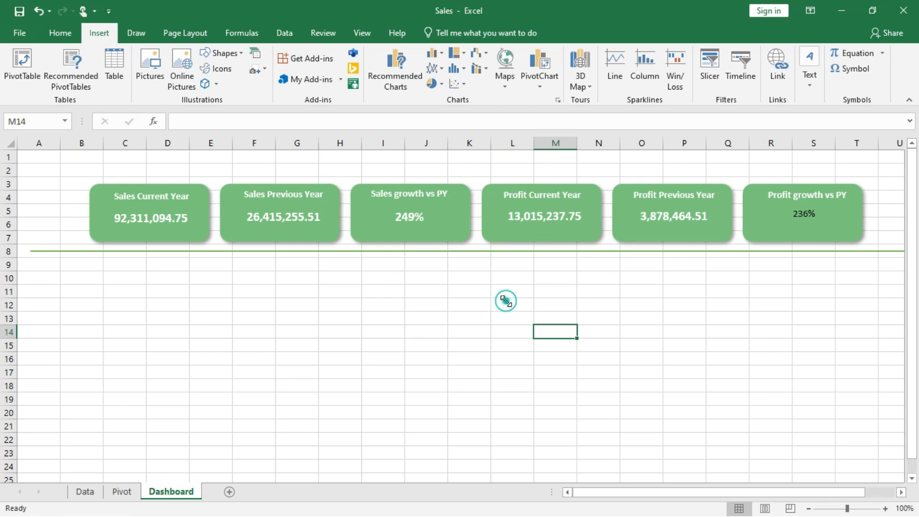
# Insert a Black Up-Pointing Triangle symbol (25B2) from the Geometric Shapes subset into the empty text box, keeping only one triangle
pyautogui.click(99, 33)
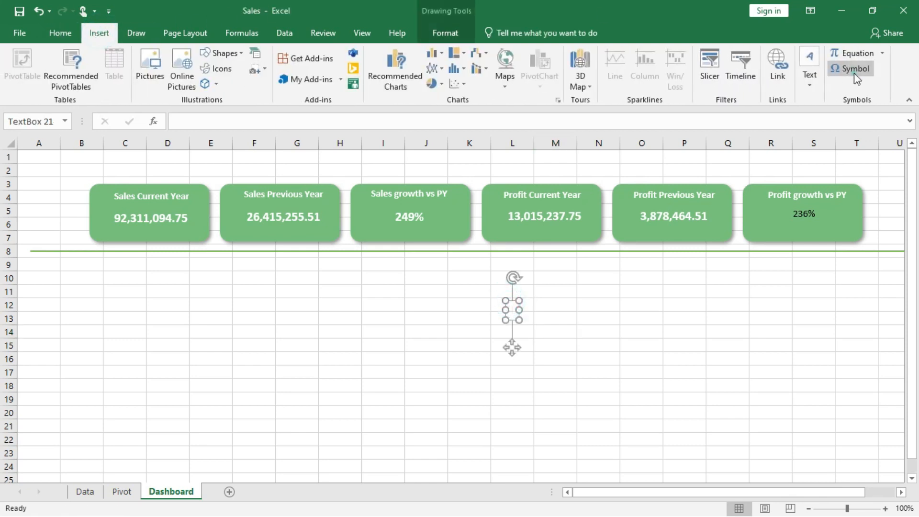
pyautogui.click(854, 73)
pyautogui.doubleClick(421, 129)
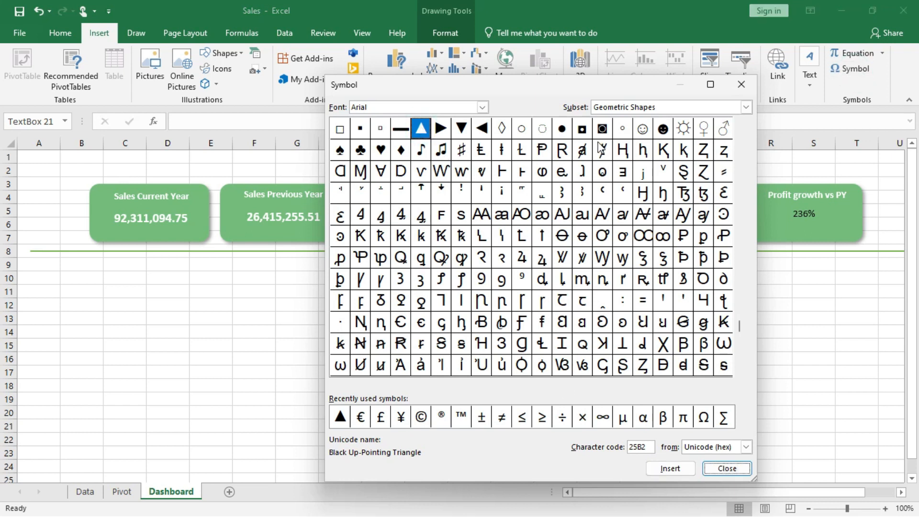
pyautogui.moveTo(592, 93); pyautogui.dragTo(400, 96)
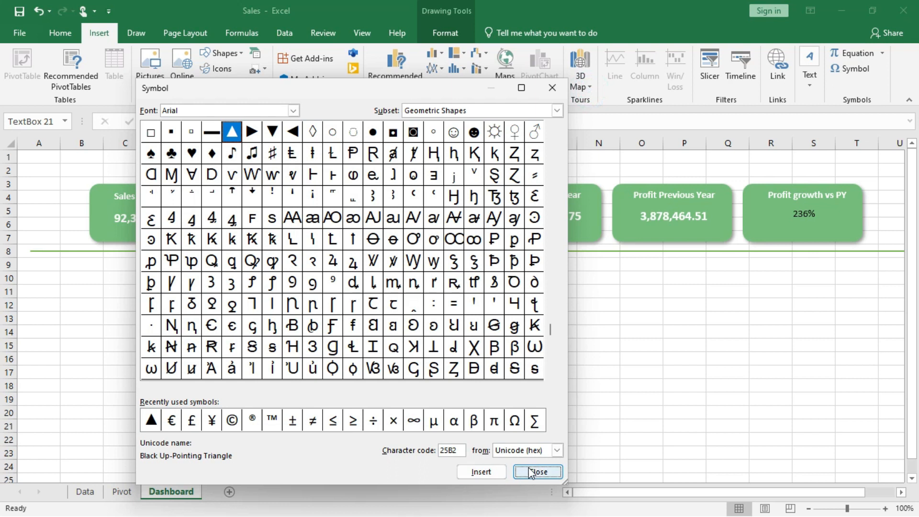
pyautogui.click(477, 474)
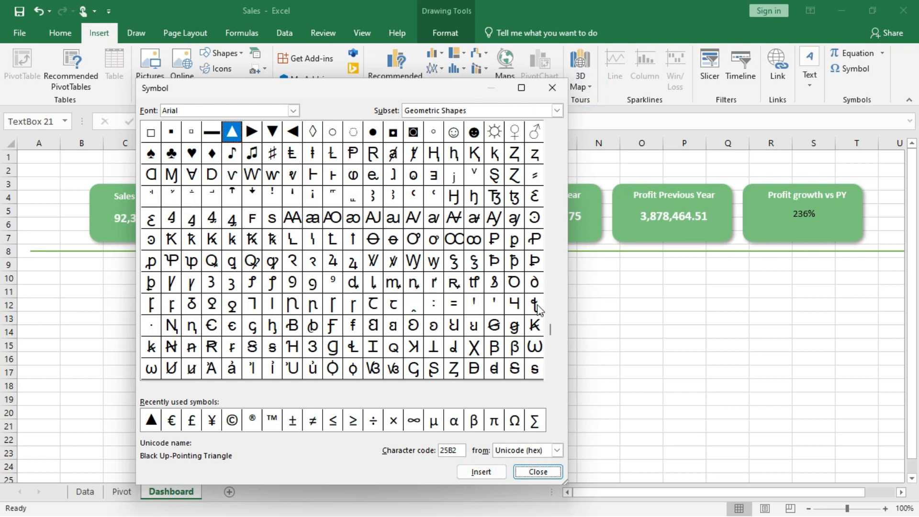
pyautogui.moveTo(424, 88); pyautogui.dragTo(308, 104)
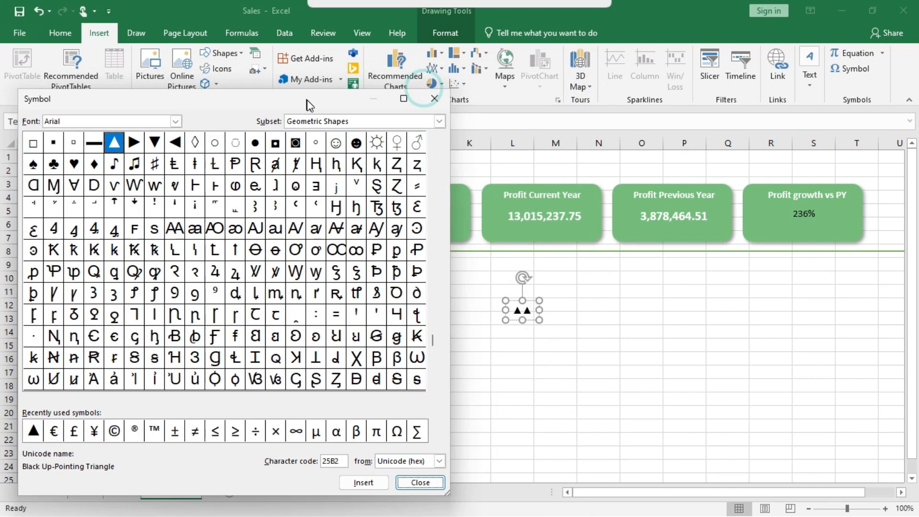
pyautogui.click(434, 98)
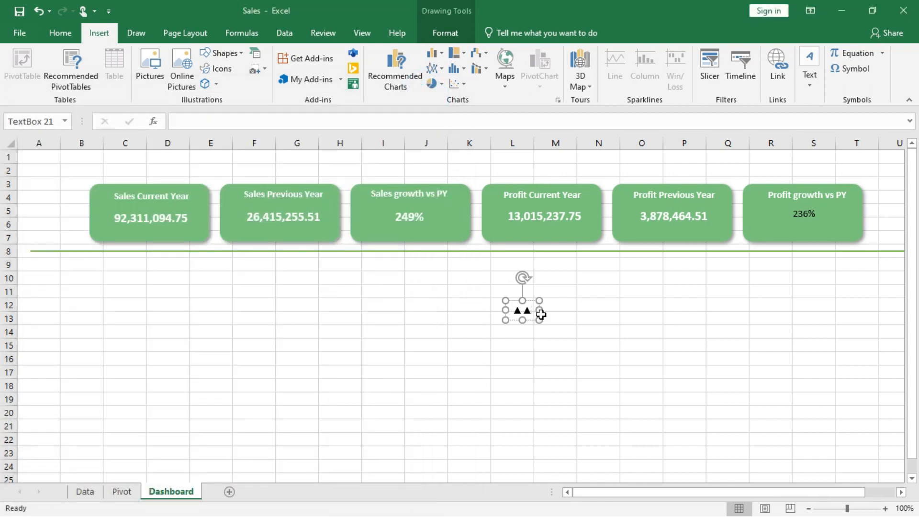
pyautogui.press('BackSpace')
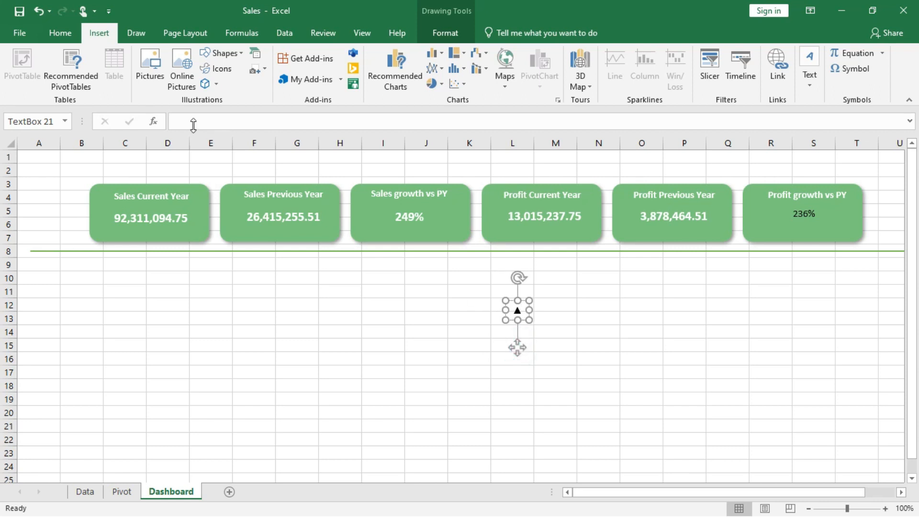
# Recolour the triangle in the text box with a light green theme font colour
pyautogui.click(60, 34)
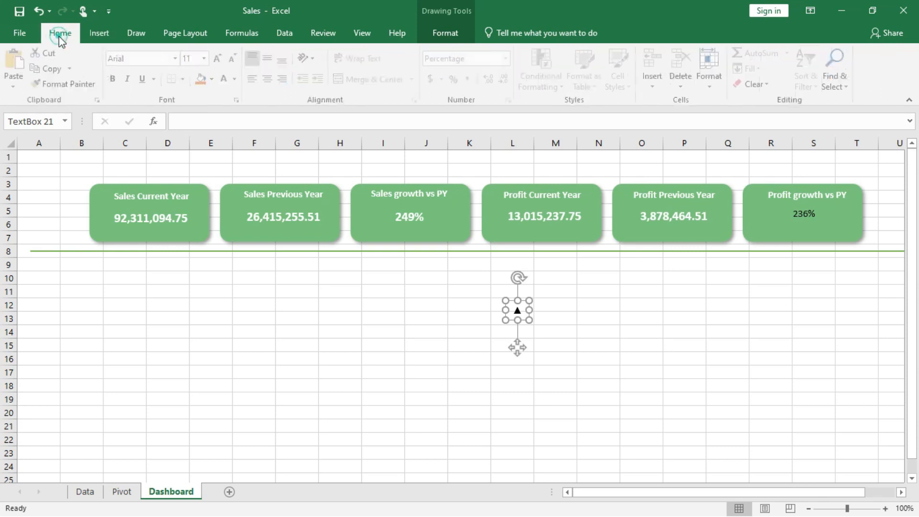
pyautogui.click(237, 80)
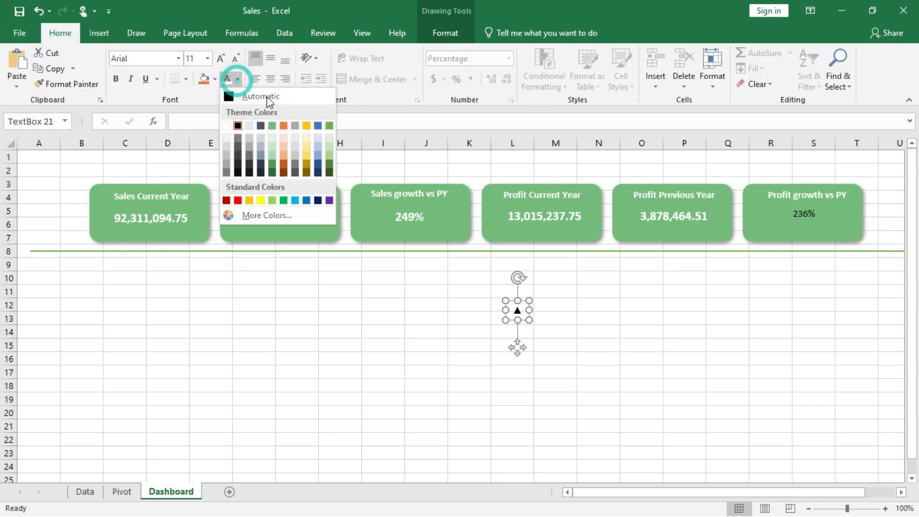
pyautogui.click(275, 150)
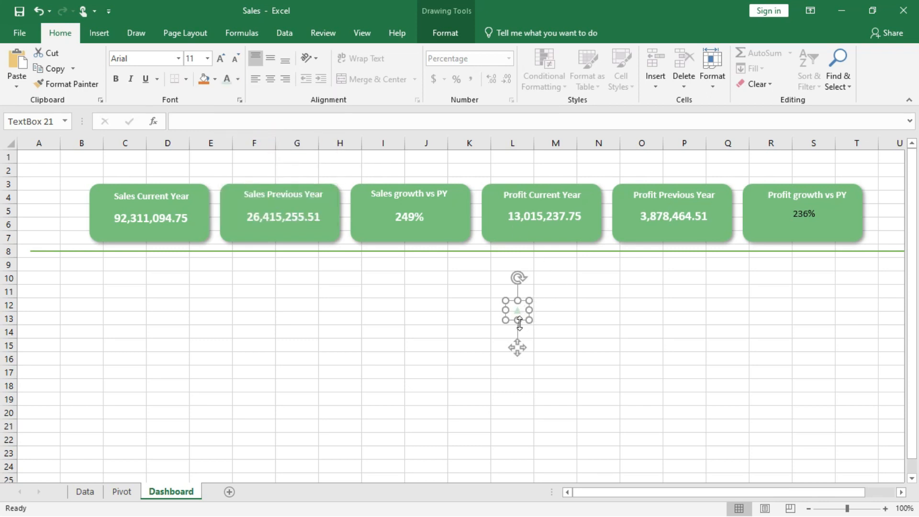
# Move the triangle onto the "Sales growth vs PY" card and align it just right of the percentage
pyautogui.moveTo(517, 347); pyautogui.dragTo(438, 251)
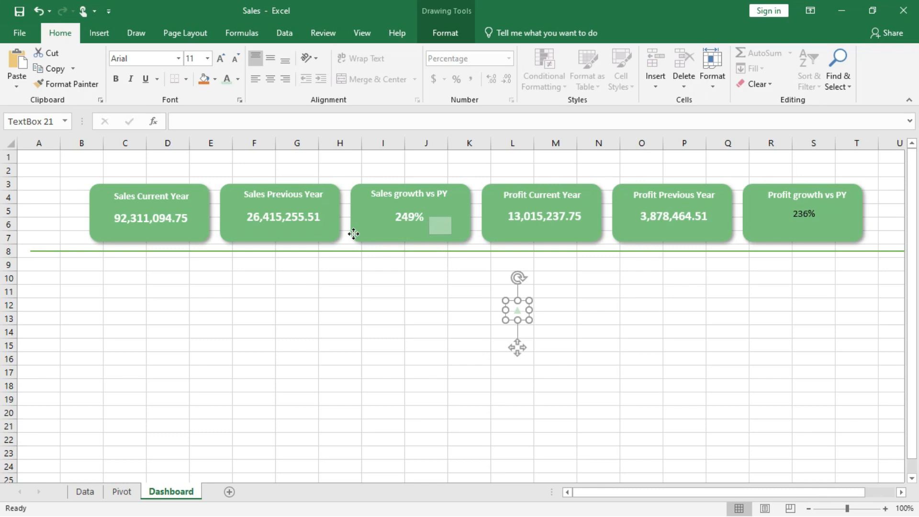
pyautogui.moveTo(361, 239); pyautogui.dragTo(436, 249)
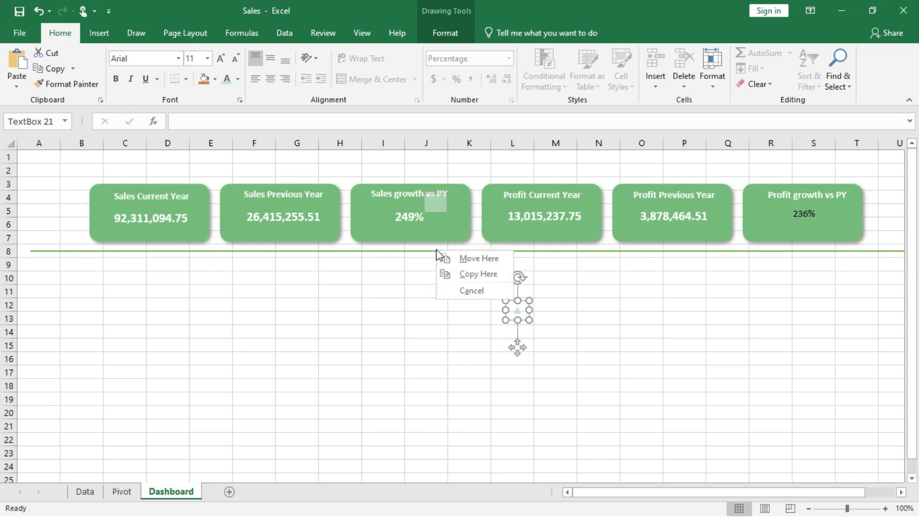
pyautogui.click(476, 259)
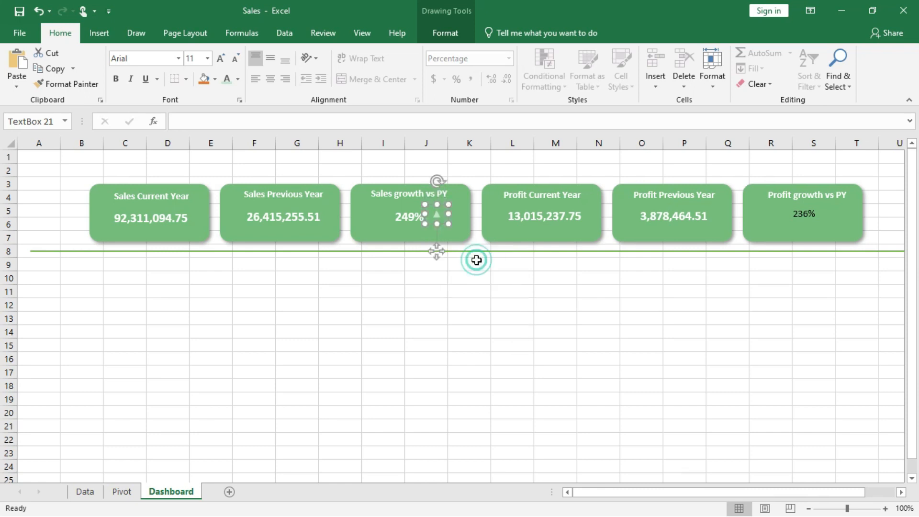
pyautogui.press('Down')
pyautogui.press('Down')
pyautogui.press('Left')
pyautogui.press('Left')
pyautogui.press('Left')
pyautogui.press('Left')
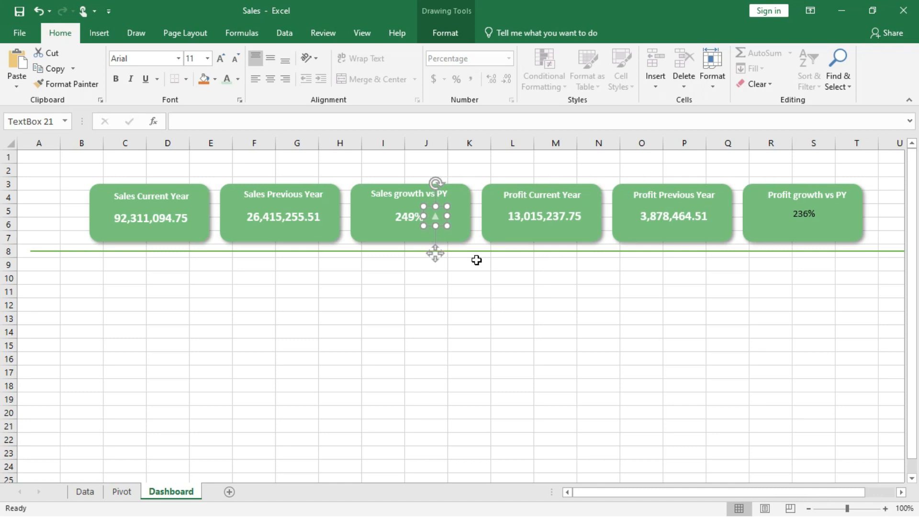
pyautogui.press('Down')
pyautogui.press('Down')
pyautogui.press('Left')
pyautogui.press('Left')
pyautogui.press('Up')
pyautogui.press('Up')
pyautogui.press('Left')
pyautogui.press('Left')
pyautogui.press('Down')
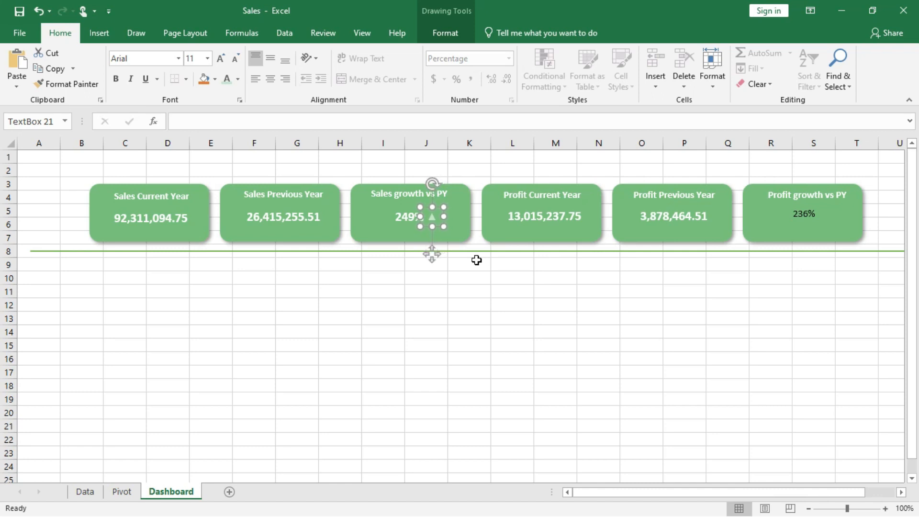
# Duplicate the triangle and position the copy beside the percentage on the "Profit growth vs PY" card
pyautogui.hotkey('ctrl', 'd')
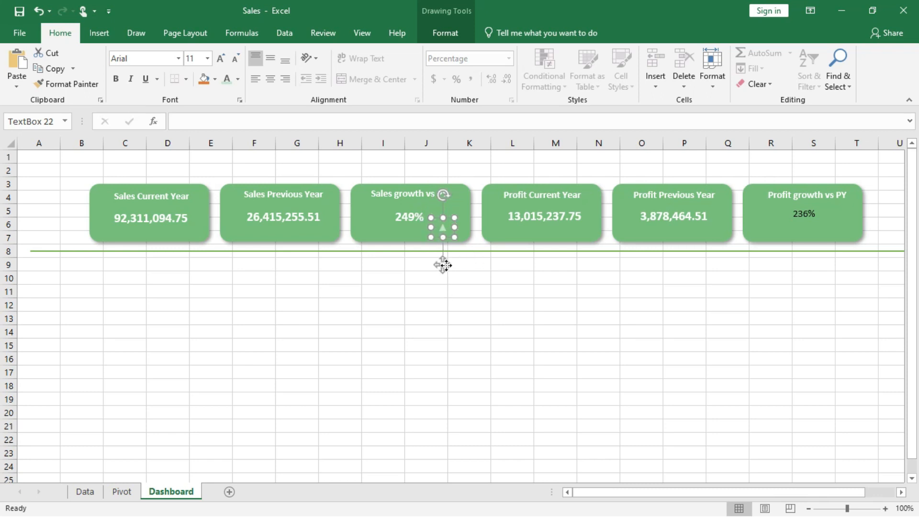
pyautogui.moveTo(446, 265); pyautogui.dragTo(825, 254)
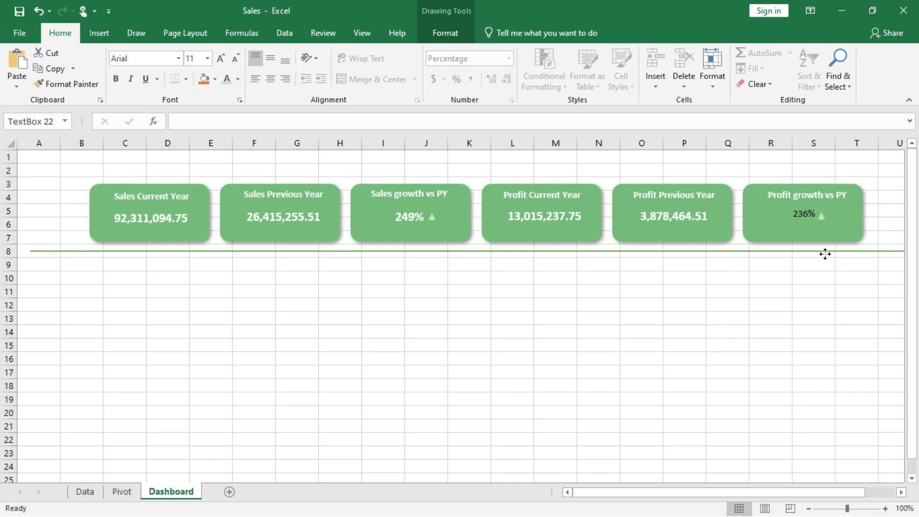
pyautogui.press('Up')
pyautogui.press('Up')
pyautogui.press('Up')
pyautogui.press('Up')
pyautogui.press('Right')
pyautogui.press('Right')
pyautogui.press('Right')
pyautogui.press('Down')
pyautogui.press('Right')
pyautogui.press('Right')
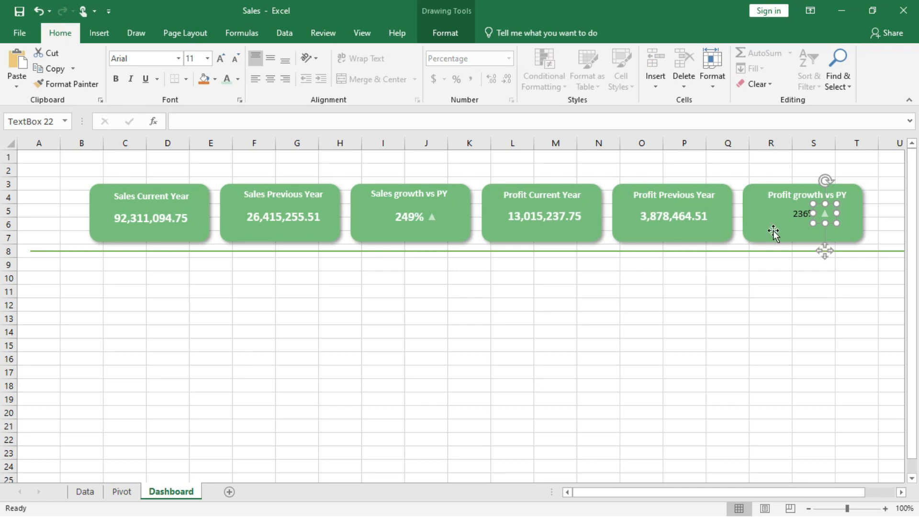
# Copy the previous-year profit figure's formatting to the profit growth percentage
pyautogui.click(697, 219)
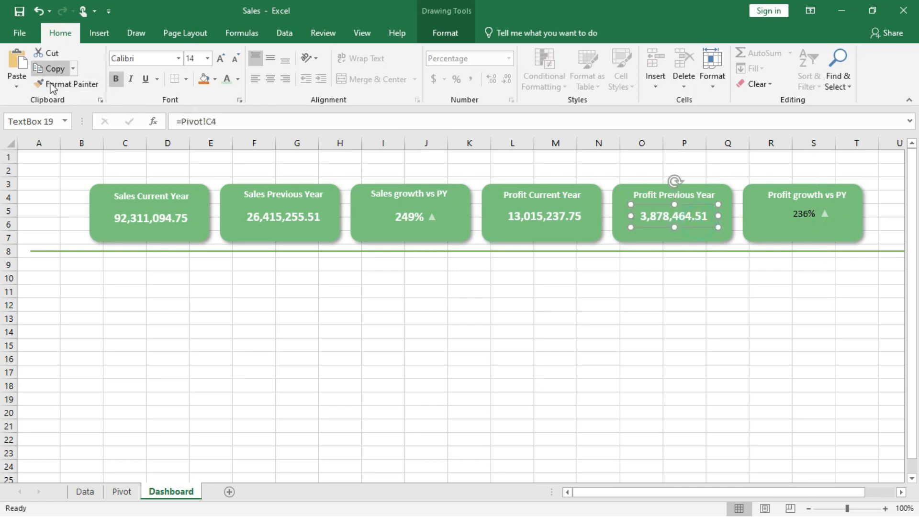
pyautogui.click(65, 84)
pyautogui.click(800, 211)
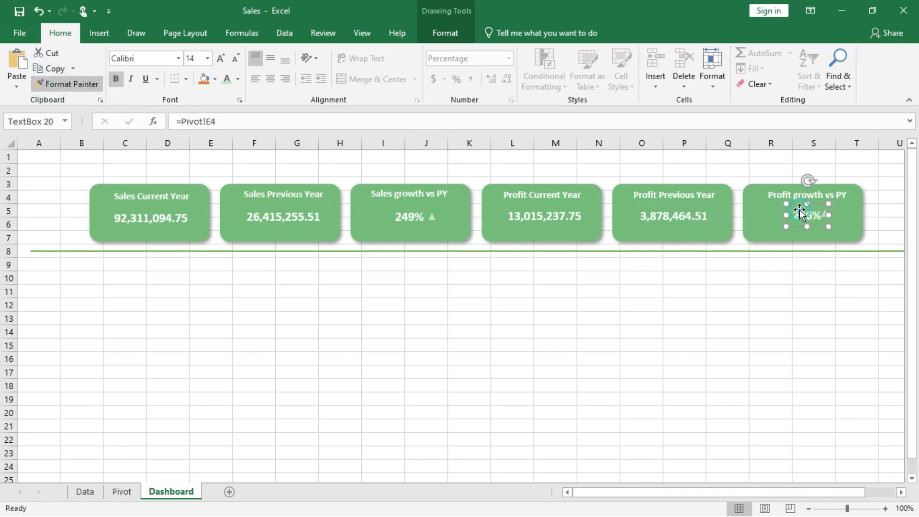
# Shift the profit growth card's triangle slightly right and down so it clears the percentage
pyautogui.click(846, 219)
pyautogui.click(835, 213)
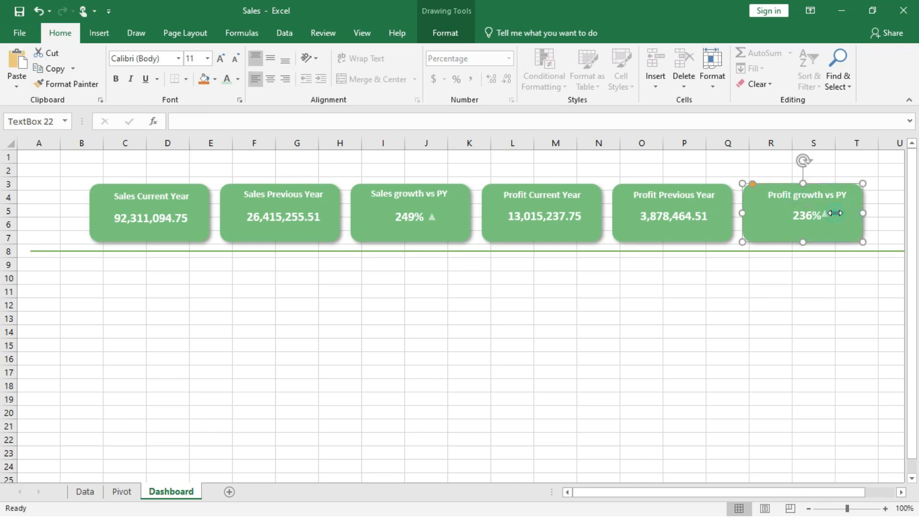
pyautogui.click(824, 252)
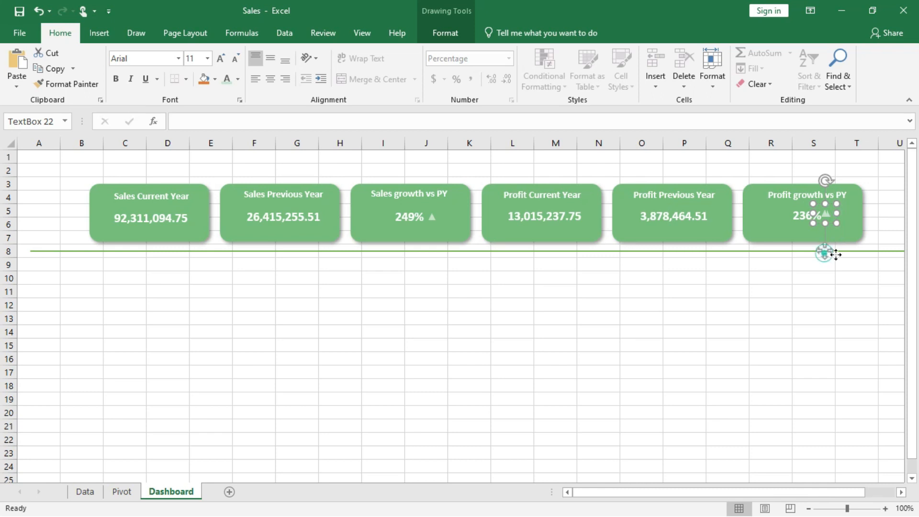
pyautogui.moveTo(836, 255); pyautogui.dragTo(829, 254)
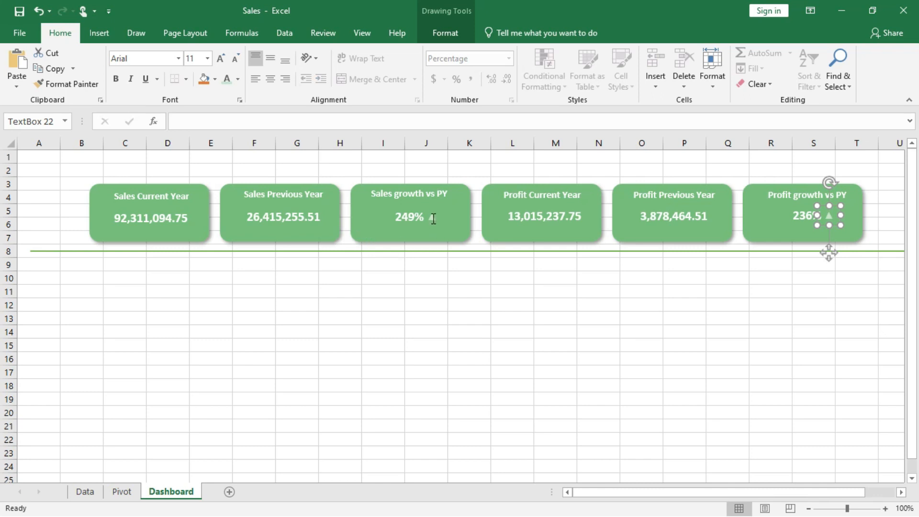
# Duplicate the profit growth triangle and place the copy beside the figure on the "Profit Current Year" card
pyautogui.moveTo(828, 253); pyautogui.dragTo(581, 224)
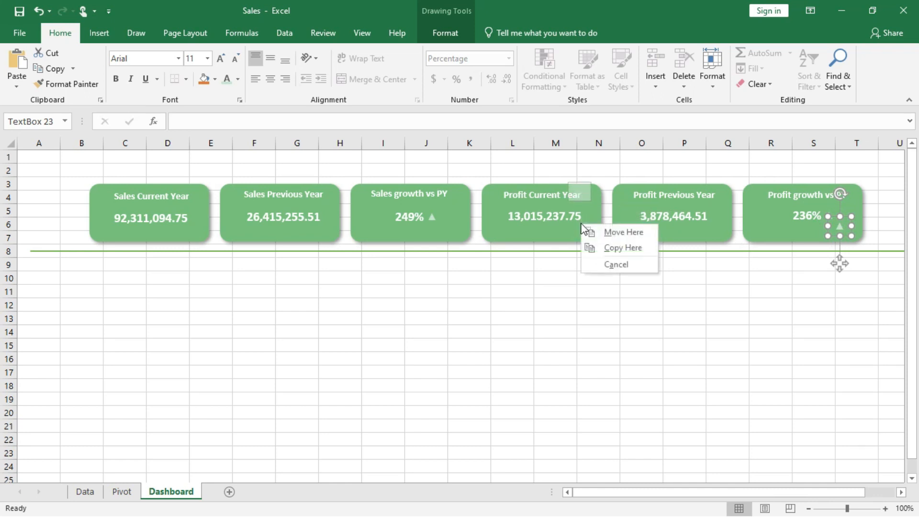
pyautogui.click(606, 232)
pyautogui.moveTo(581, 223); pyautogui.dragTo(598, 240)
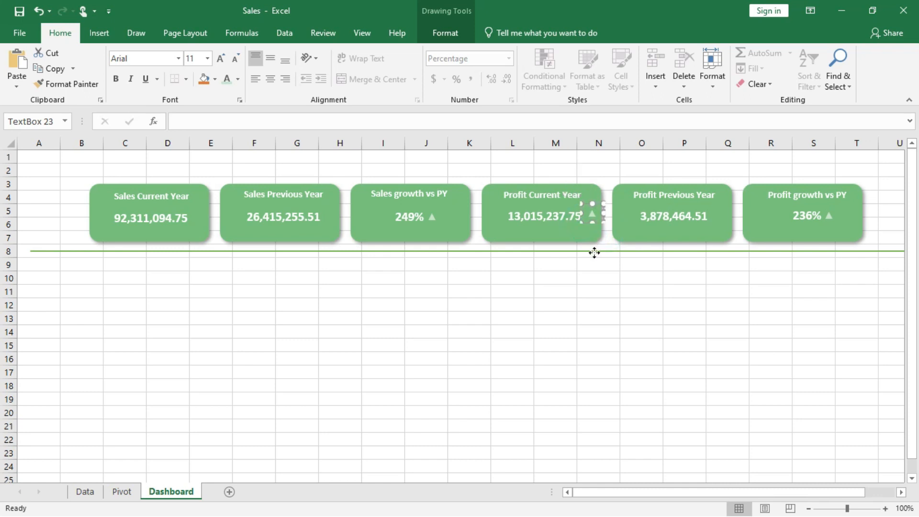
pyautogui.press('Left')
pyautogui.press('Down')
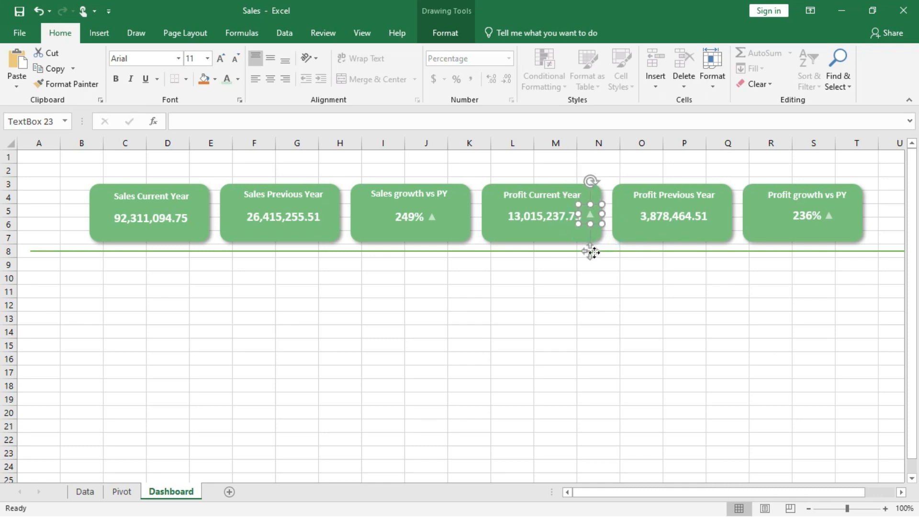
pyautogui.press('Up')
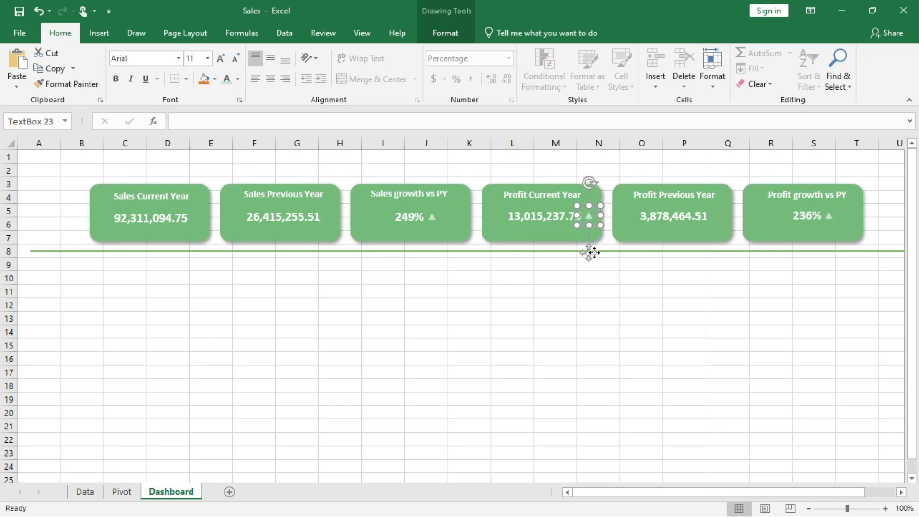
# Shift the current-year profit figure and its triangle together slightly left to centre them on the card
pyautogui.keyDown('ctrl'); pyautogui.click(551, 219); pyautogui.keyUp('ctrl')
pyautogui.press('Left')
pyautogui.press('Left')
pyautogui.press('Left')
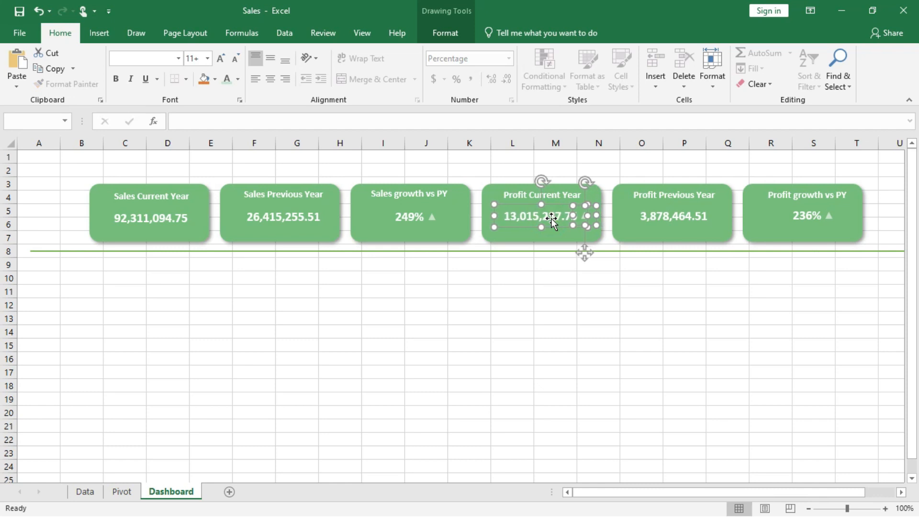
pyautogui.press('Left')
pyautogui.press('Left')
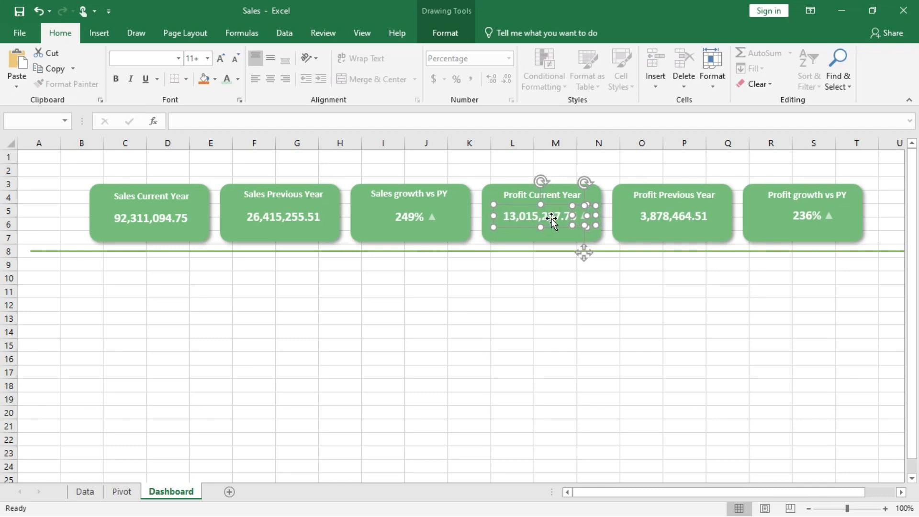
pyautogui.click(579, 280)
# Duplicate the current-year profit triangle and align the copy beside the figure on the "Sales Current Year" card
pyautogui.click(585, 214)
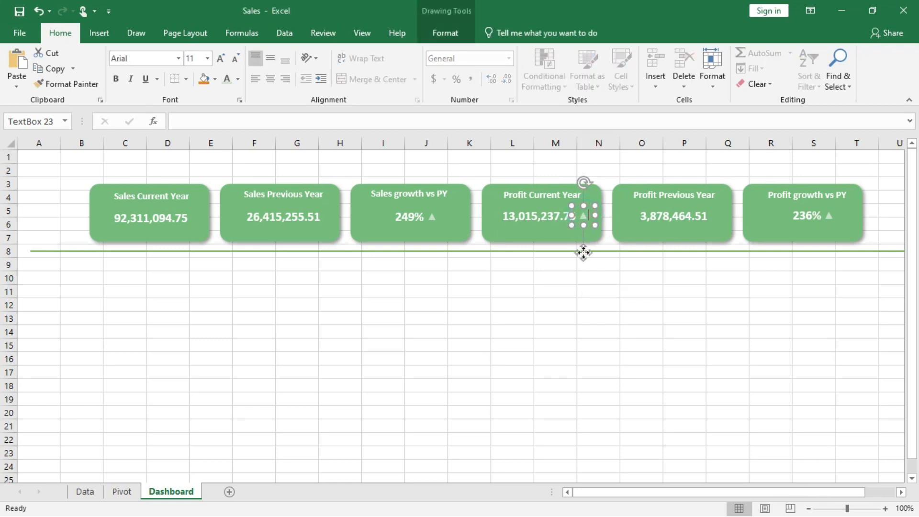
pyautogui.hotkey('ctrl', 'd')
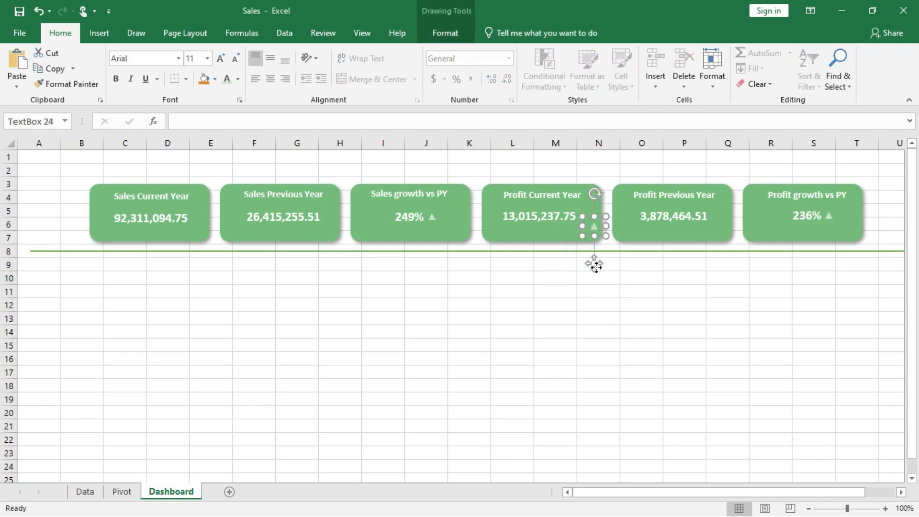
pyautogui.moveTo(590, 265); pyautogui.dragTo(194, 226)
pyautogui.click(206, 231)
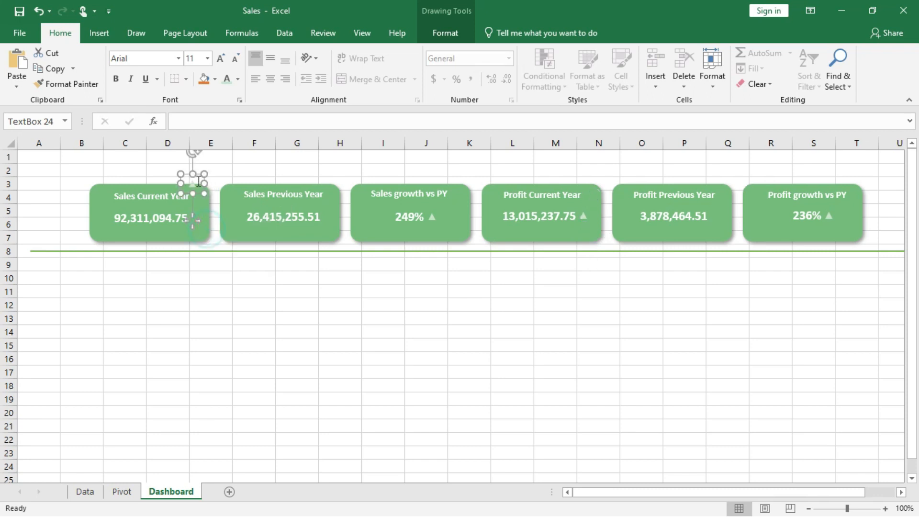
pyautogui.click(196, 223)
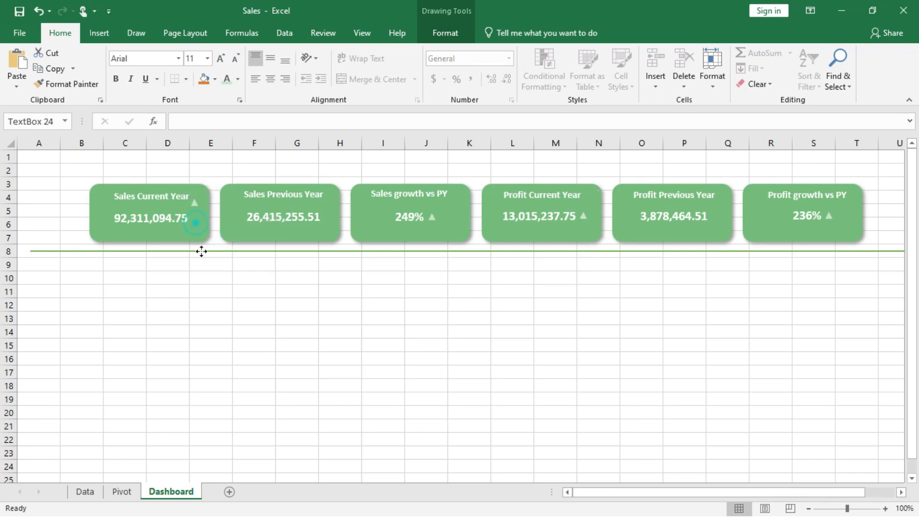
pyautogui.click(200, 252)
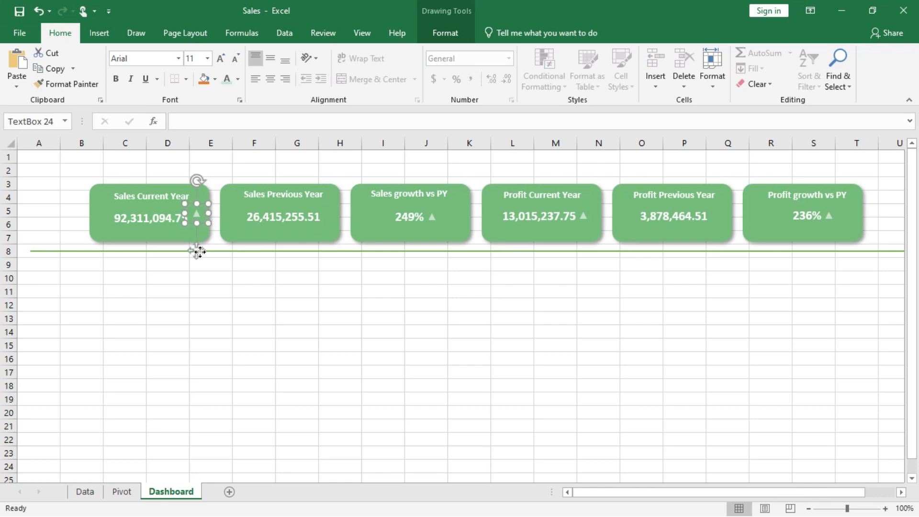
pyautogui.press('Left')
pyautogui.press('Left')
pyautogui.press('Left')
pyautogui.press('Down')
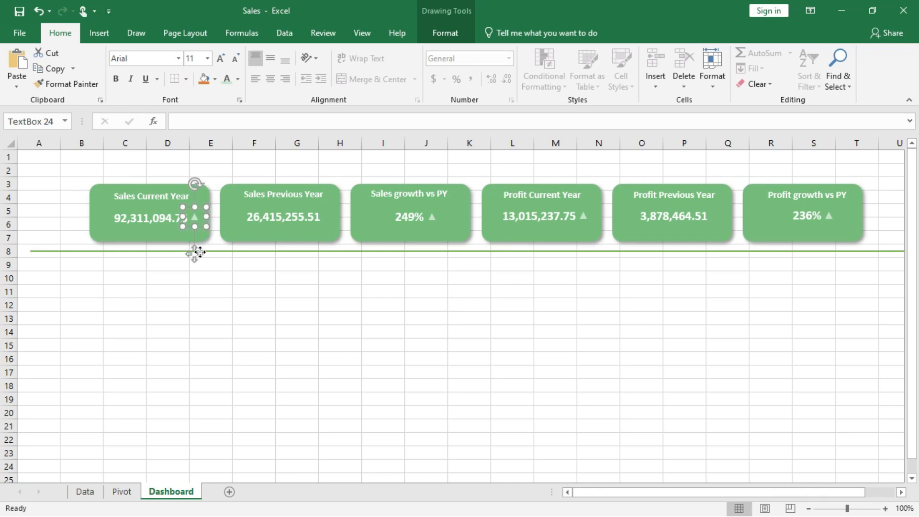
# Shift the current-year sales figure and its triangle together slightly left to centre them on the card
pyautogui.keyDown('shift'); pyautogui.click(149, 223); pyautogui.keyUp('shift')
pyautogui.press('Left')
pyautogui.press('Left')
pyautogui.press('Left')
pyautogui.press('Left')
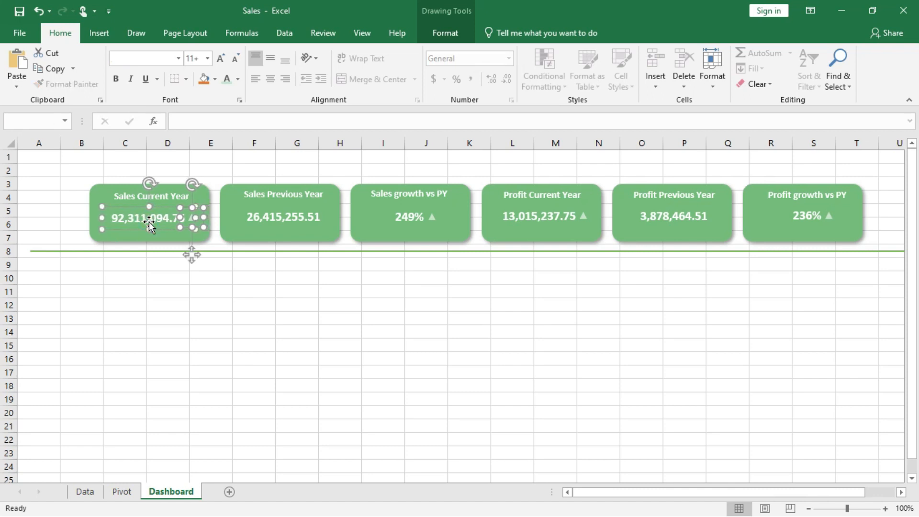
pyautogui.click(230, 284)
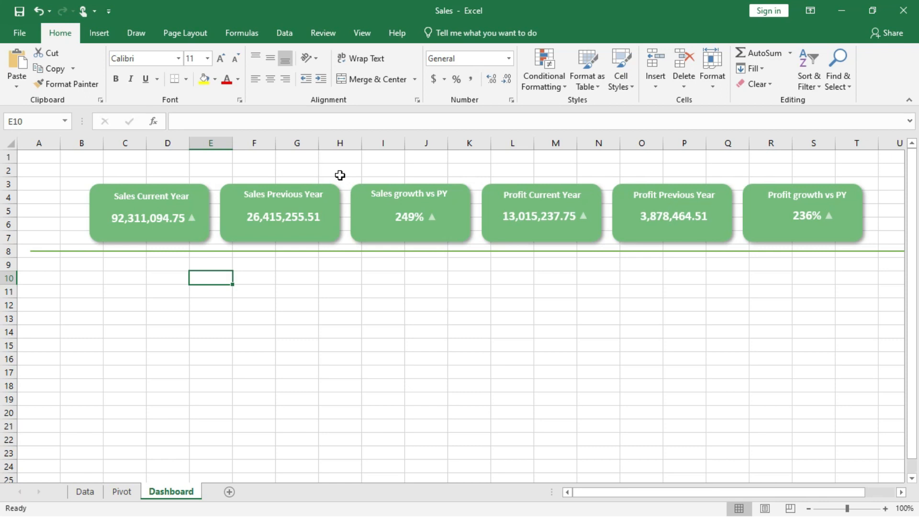
# Move the Segment and Country slicers beside the top pivot table from the Pivot sheet to the Dashboard sheet, below the cards
pyautogui.click(122, 493)
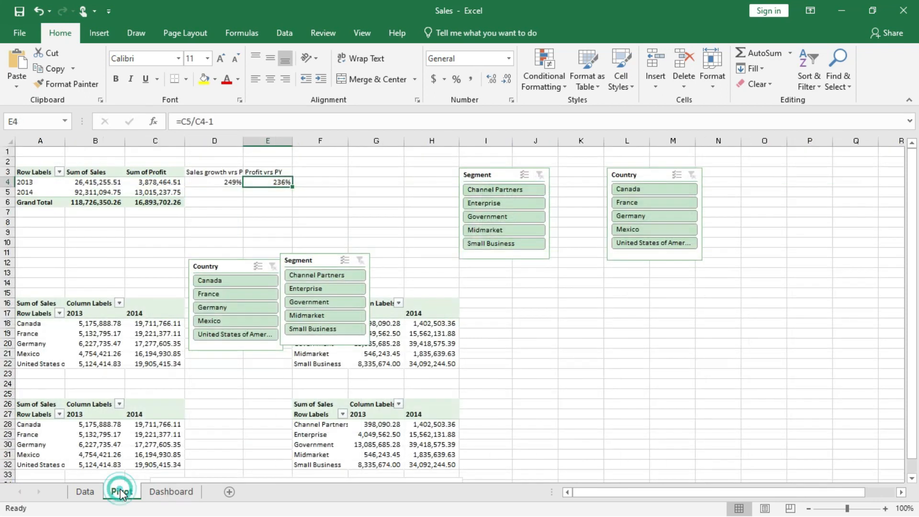
pyautogui.click(487, 178)
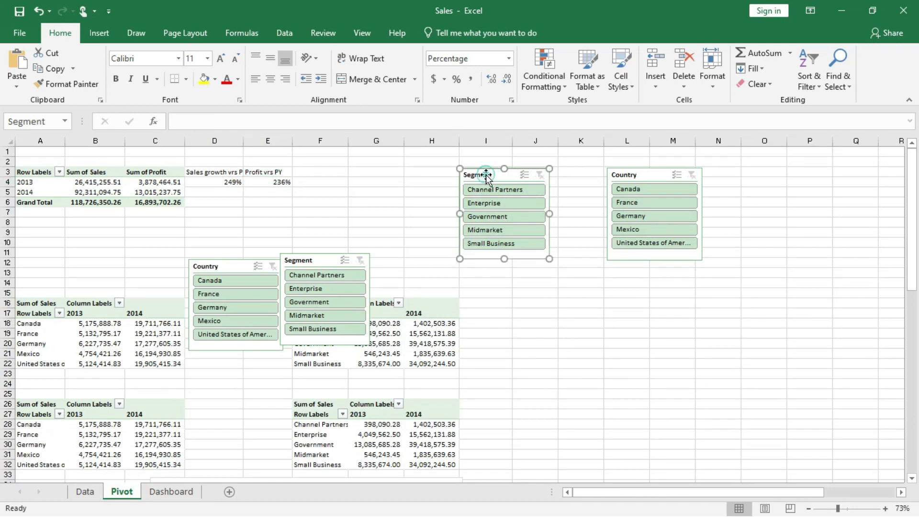
pyautogui.keyDown('ctrl'); pyautogui.click(633, 175); pyautogui.keyUp('ctrl')
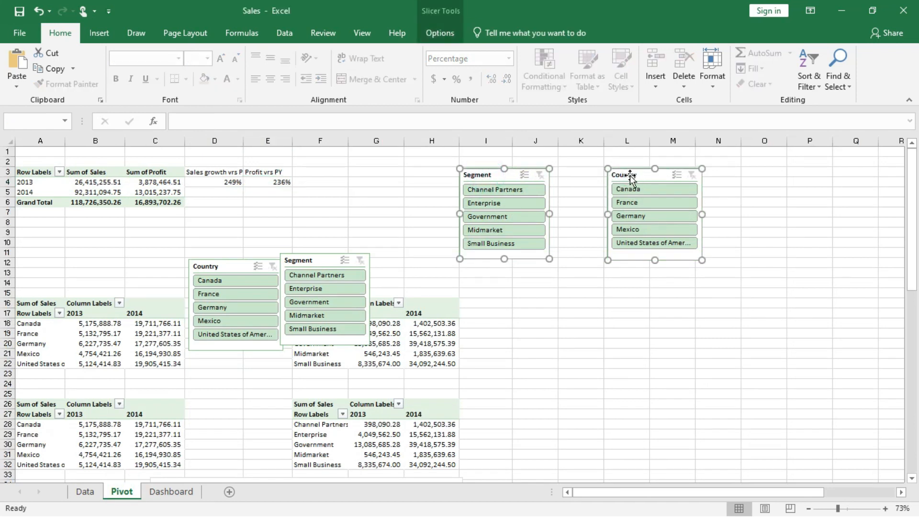
pyautogui.press('Delete')
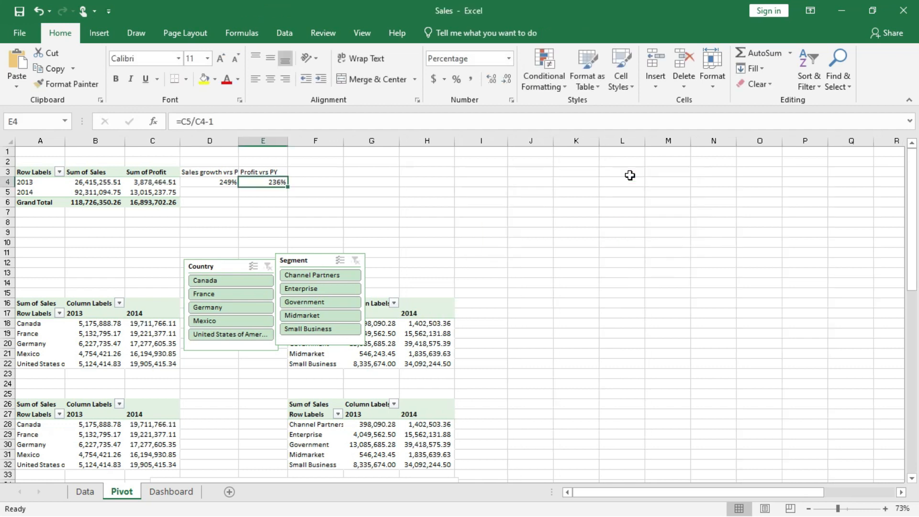
pyautogui.click(177, 491)
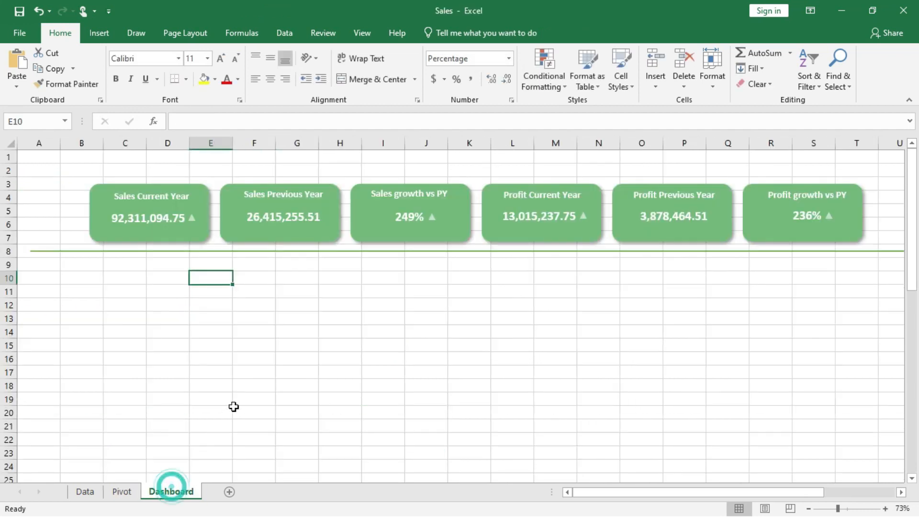
pyautogui.click(193, 380)
pyautogui.hotkey('ctrl', 'v')
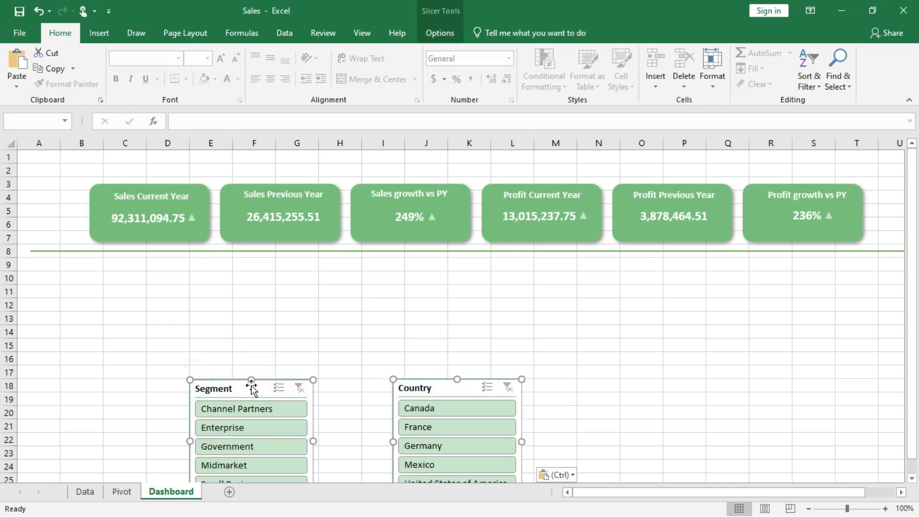
pyautogui.moveTo(243, 391); pyautogui.dragTo(173, 323)
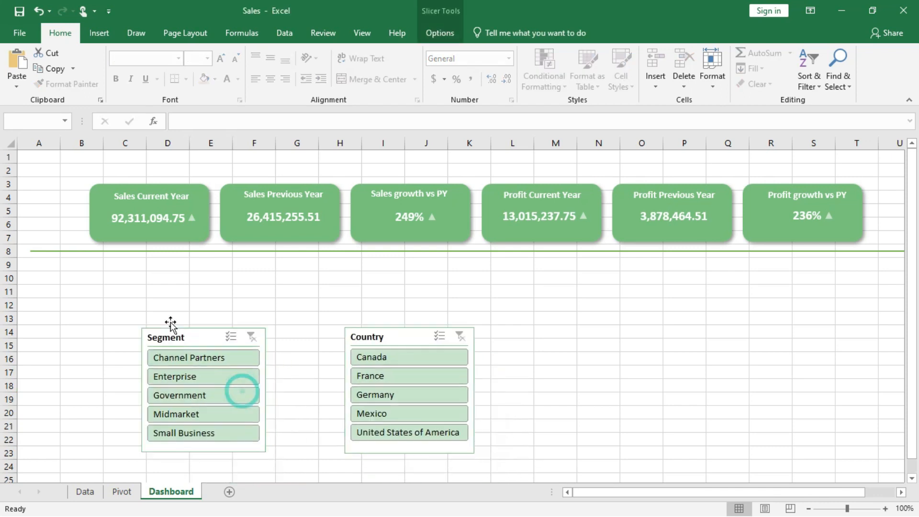
pyautogui.click(268, 290)
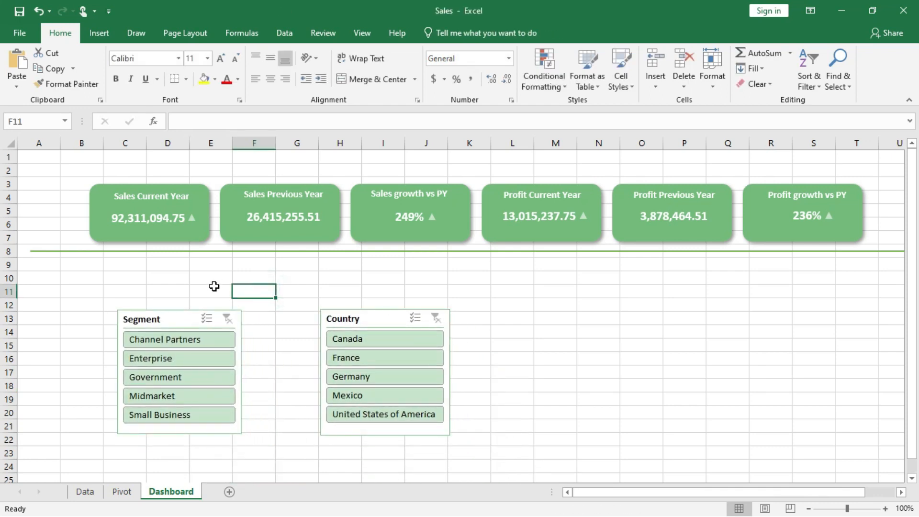
# Arrange the Segment slicer's buttons in 5 columns
pyautogui.click(178, 319)
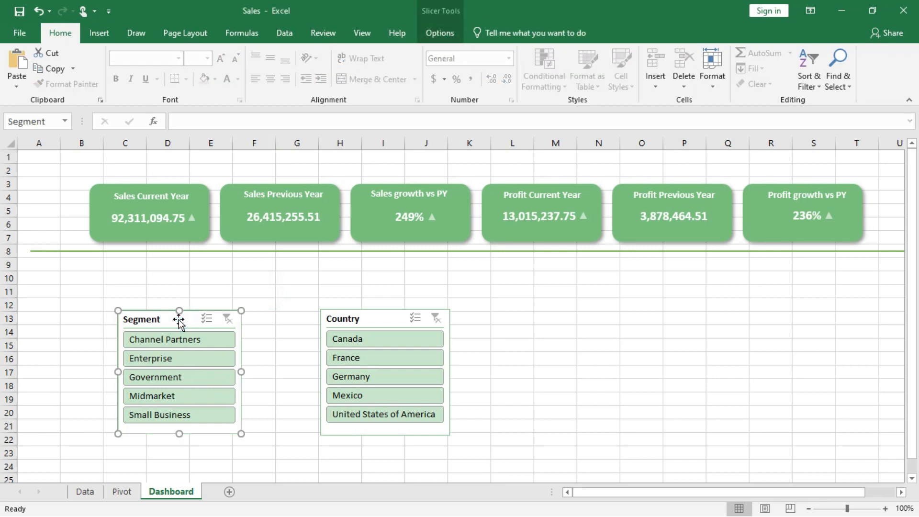
pyautogui.click(435, 34)
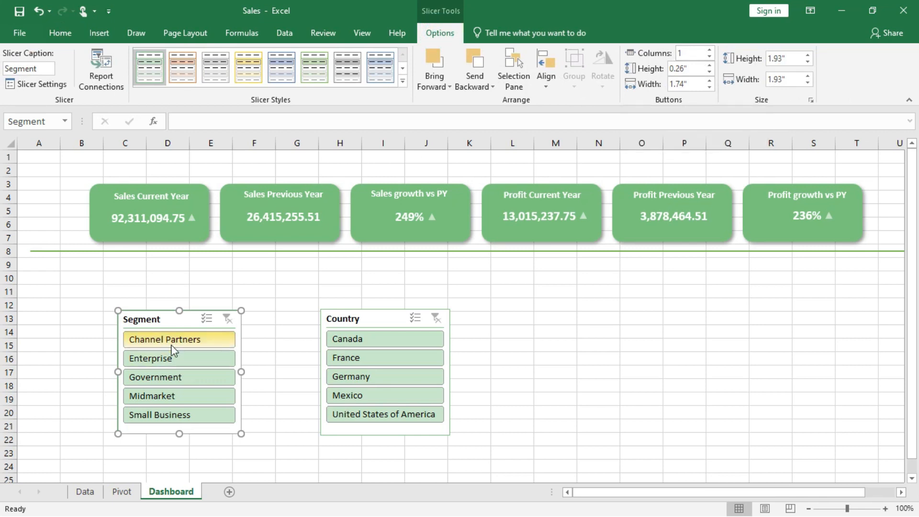
pyautogui.click(682, 54)
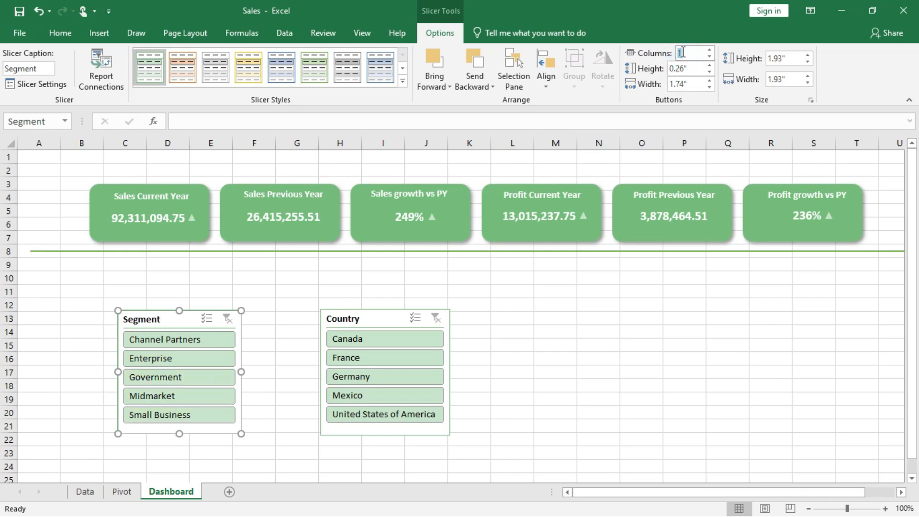
pyautogui.press('Return')
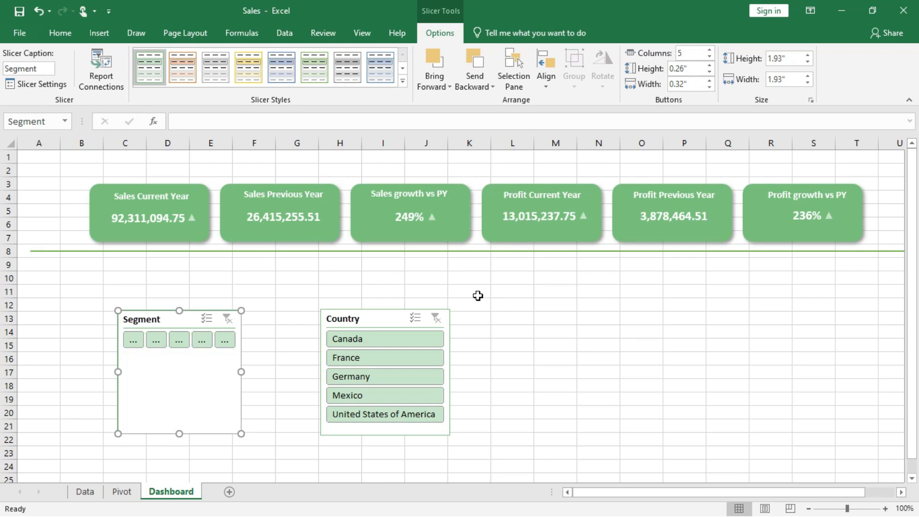
# Resize the Segment slicer to a wide, shallow strip about 0.8" high and 6.2" wide
pyautogui.moveTo(179, 434); pyautogui.dragTo(236, 345)
pyautogui.moveTo(180, 350); pyautogui.dragTo(180, 362)
pyautogui.moveTo(401, 317); pyautogui.dragTo(517, 335)
pyautogui.moveTo(250, 318); pyautogui.dragTo(232, 144)
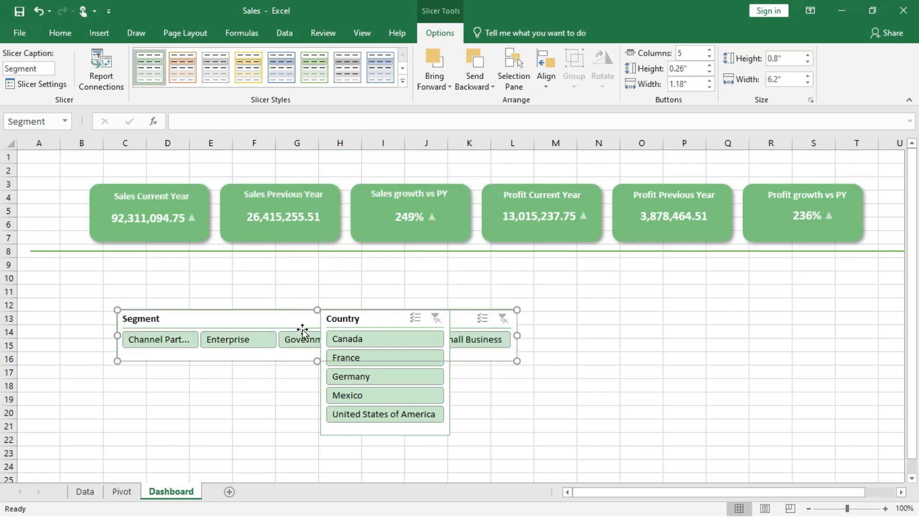
# Move the Segment slicer up to the very top of the dashboard sheet, over rows 1 to 4
pyautogui.moveTo(303, 331); pyautogui.dragTo(286, 165)
pyautogui.press('Up')
pyautogui.press('Up')
pyautogui.press('Up')
pyautogui.press('Up')
pyautogui.press('Up')
pyautogui.press('Up')
pyautogui.press('Up')
# Hide the Segment slicer's header and reduce the slicer's height to about 0.41" so it clears the cards
pyautogui.rightClick(286, 163)
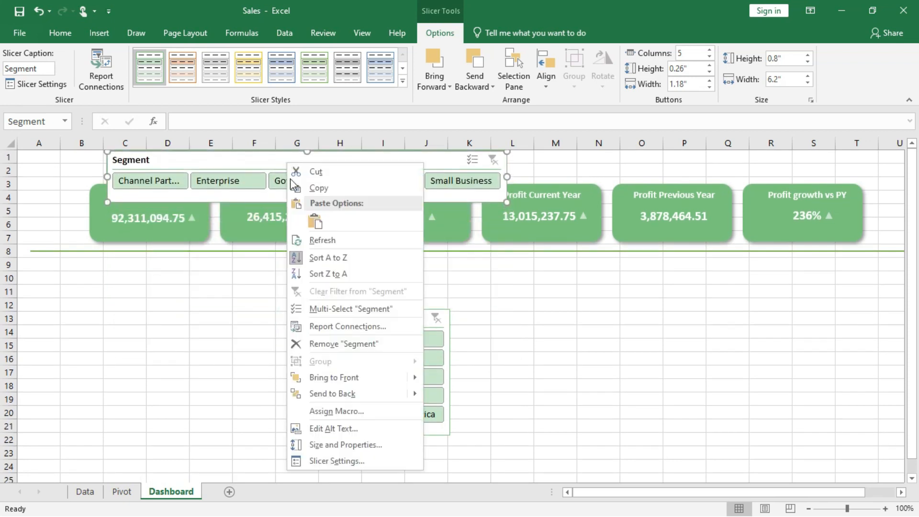
pyautogui.click(341, 461)
pyautogui.click(187, 397)
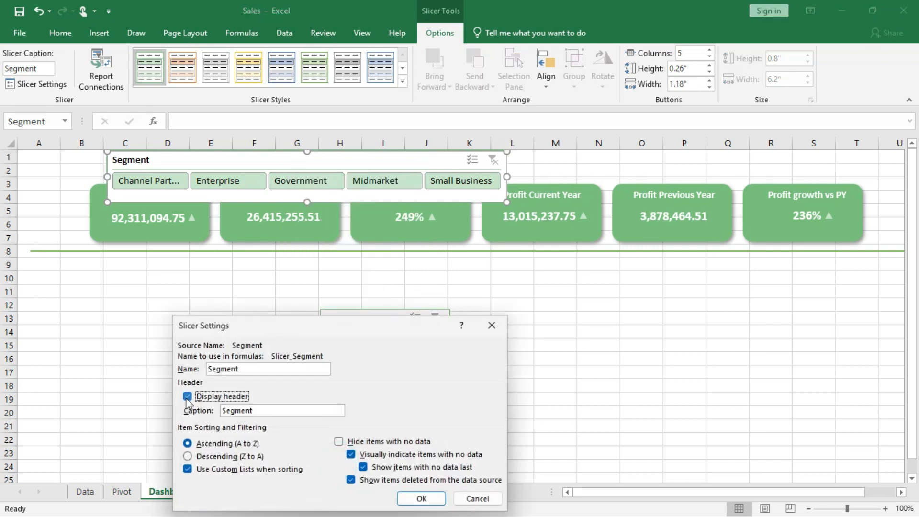
pyautogui.click(421, 498)
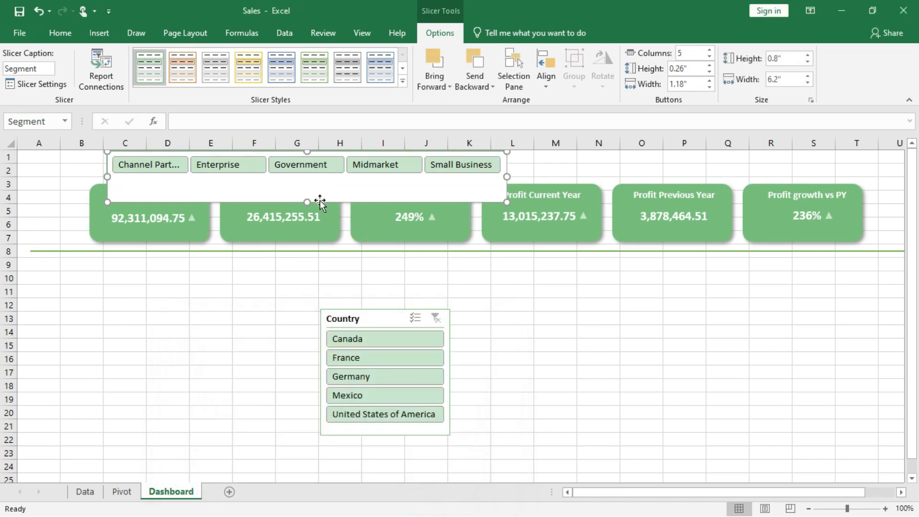
pyautogui.moveTo(307, 202); pyautogui.dragTo(306, 177)
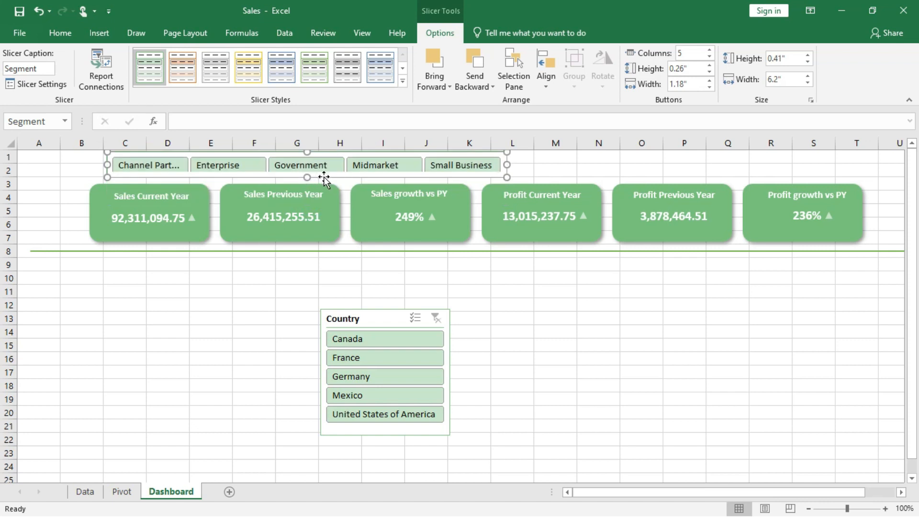
# Duplicate the Segment slicer's current light green style and remove all borders from the copy's Whole Slicer element
pyautogui.rightClick(142, 73)
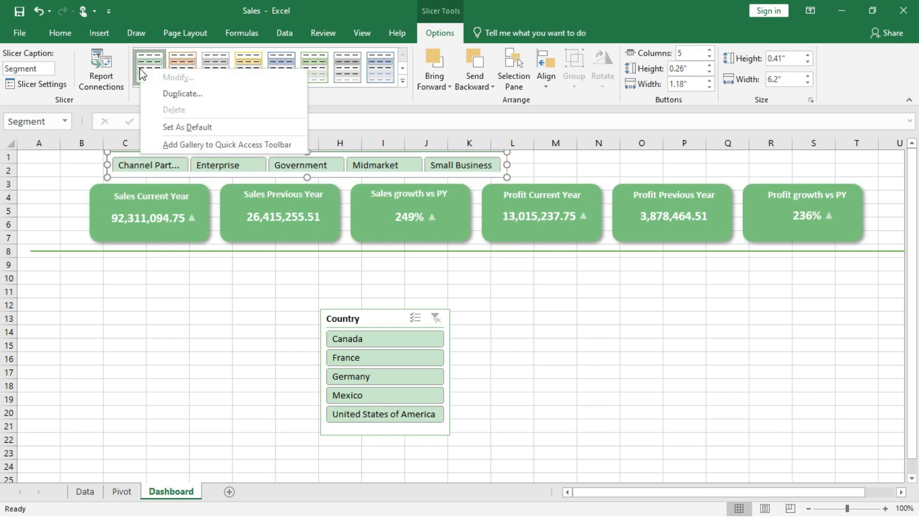
pyautogui.click(181, 94)
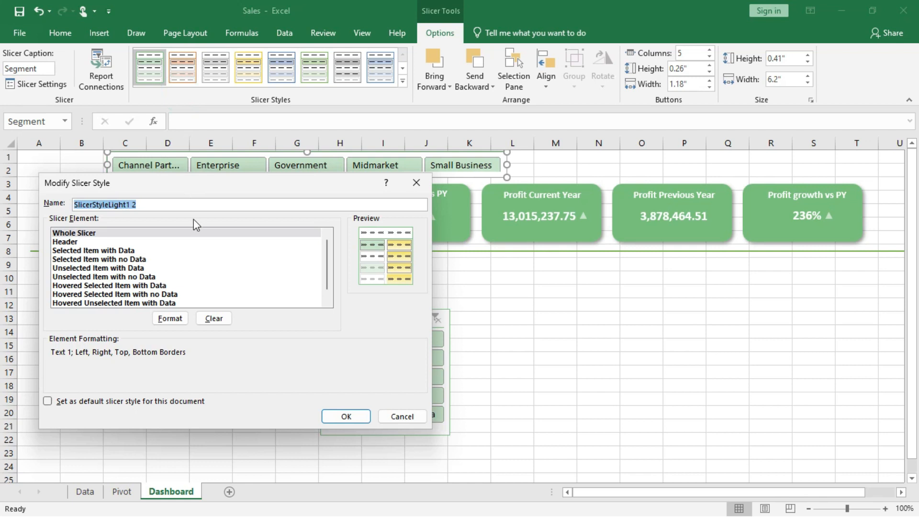
pyautogui.click(171, 318)
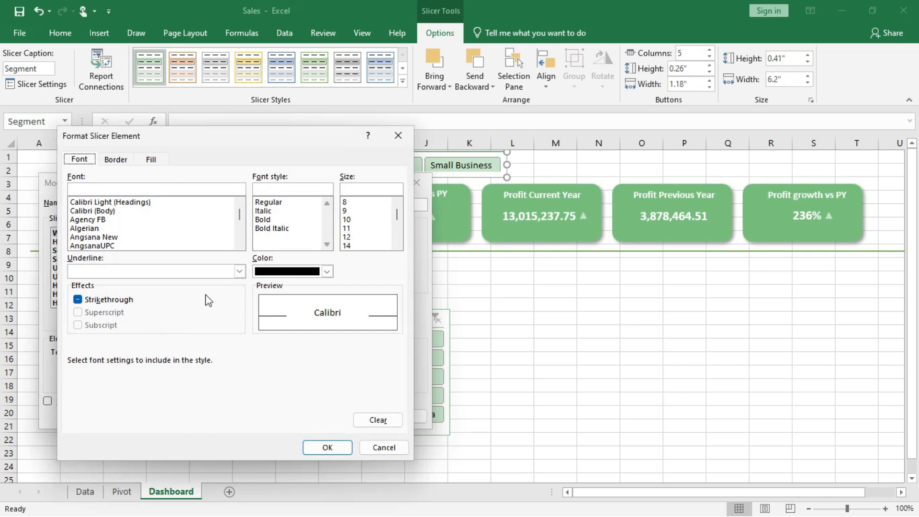
pyautogui.click(120, 160)
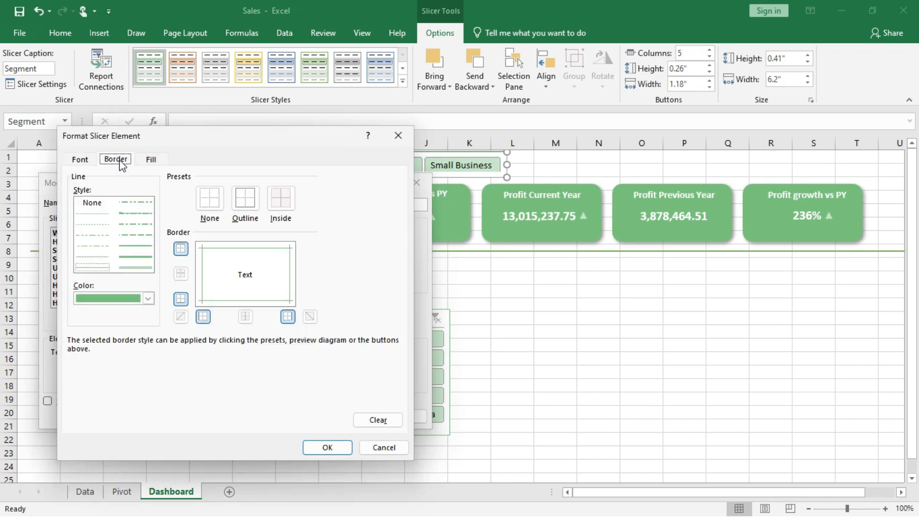
pyautogui.click(205, 196)
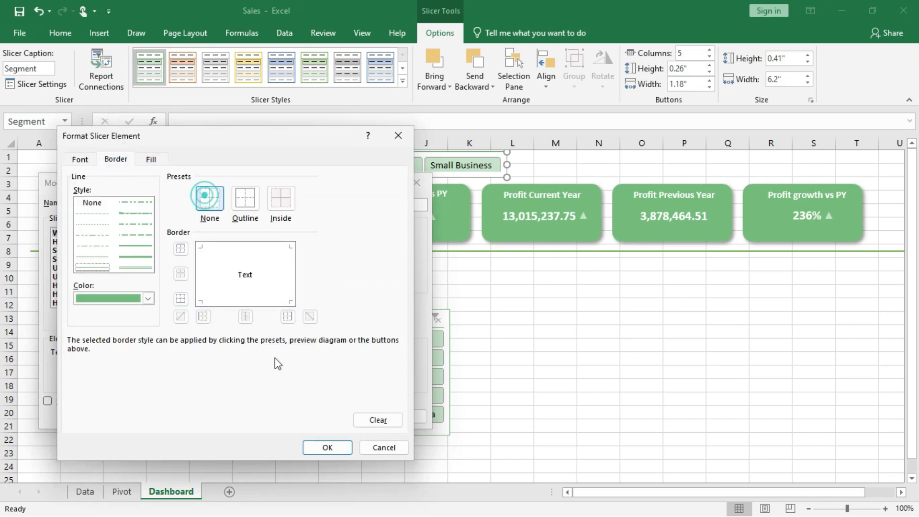
pyautogui.click(327, 447)
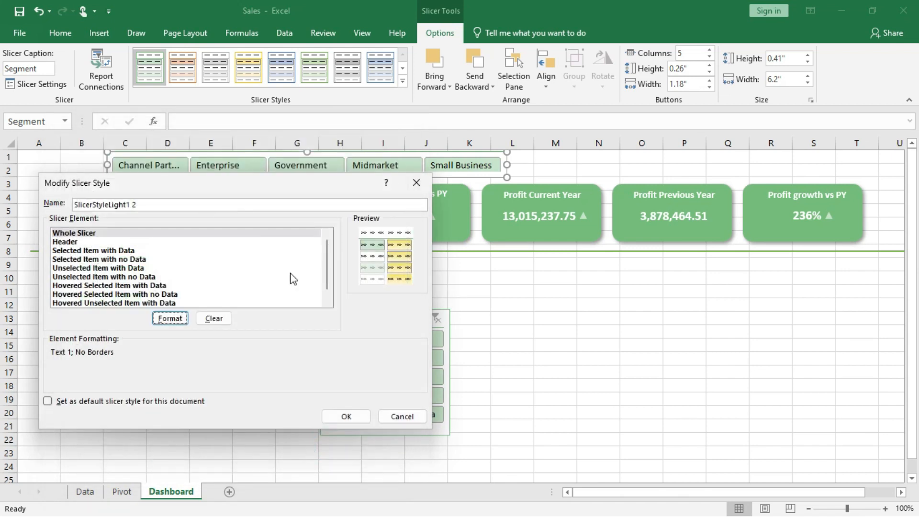
pyautogui.click(345, 416)
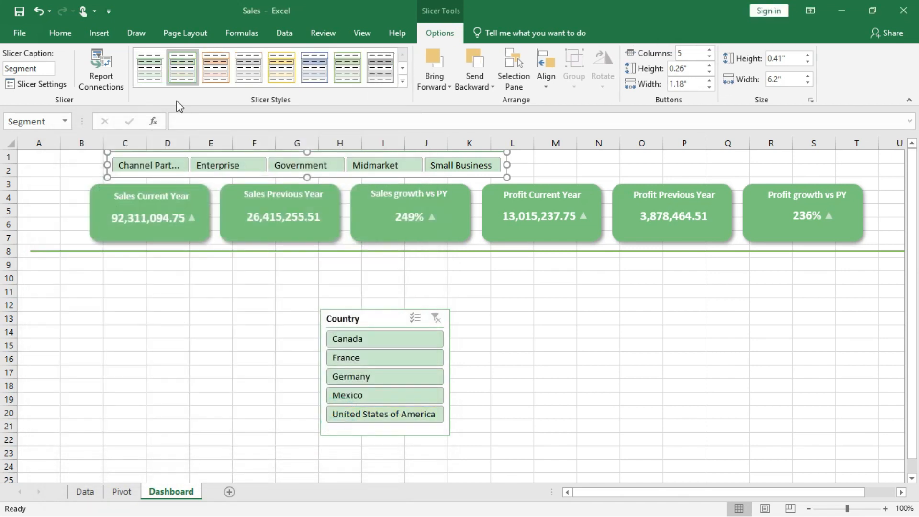
# Apply the borderless custom style to the Segment slicer
pyautogui.click(172, 168)
pyautogui.click(148, 72)
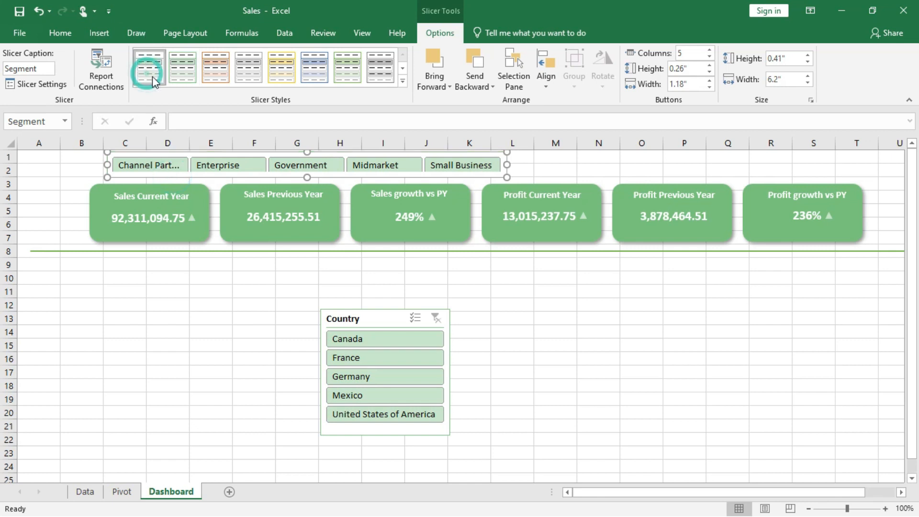
pyautogui.click(425, 295)
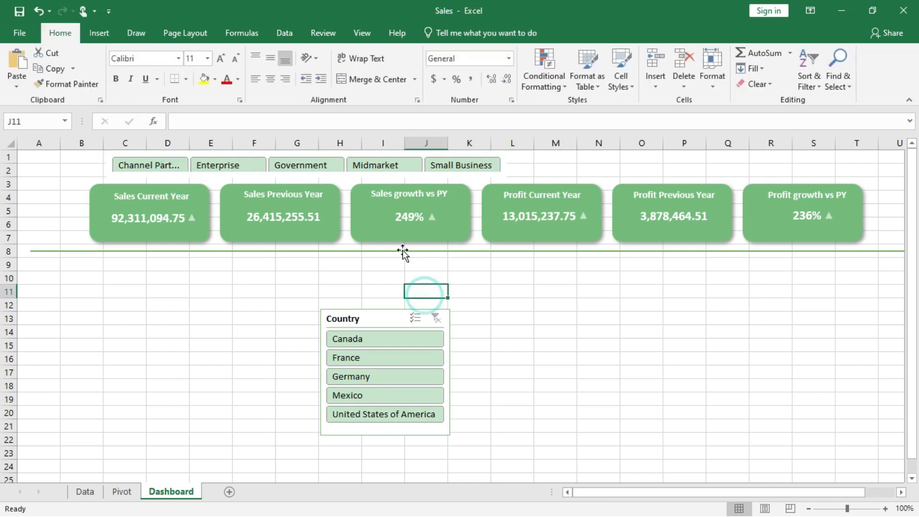
# Test the Segment slicer by filtering the cards to Government and to Small Business
pyautogui.click(324, 168)
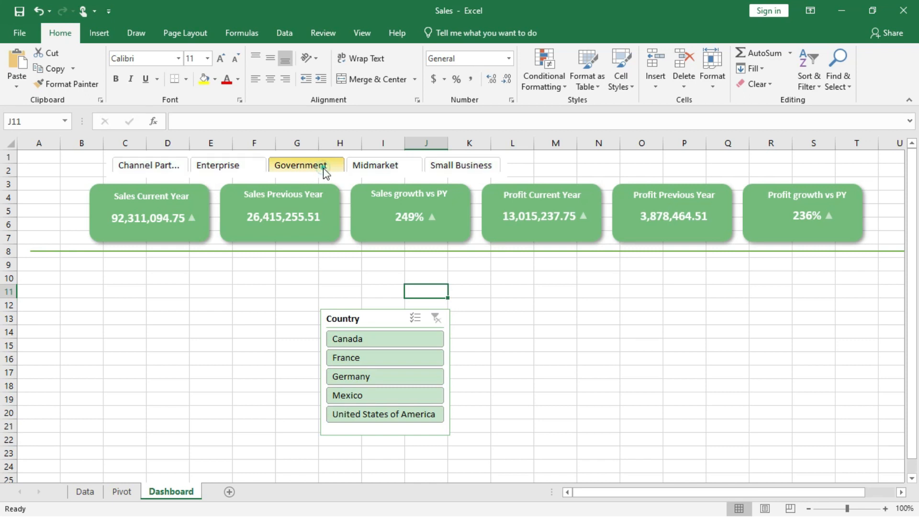
pyautogui.click(498, 167)
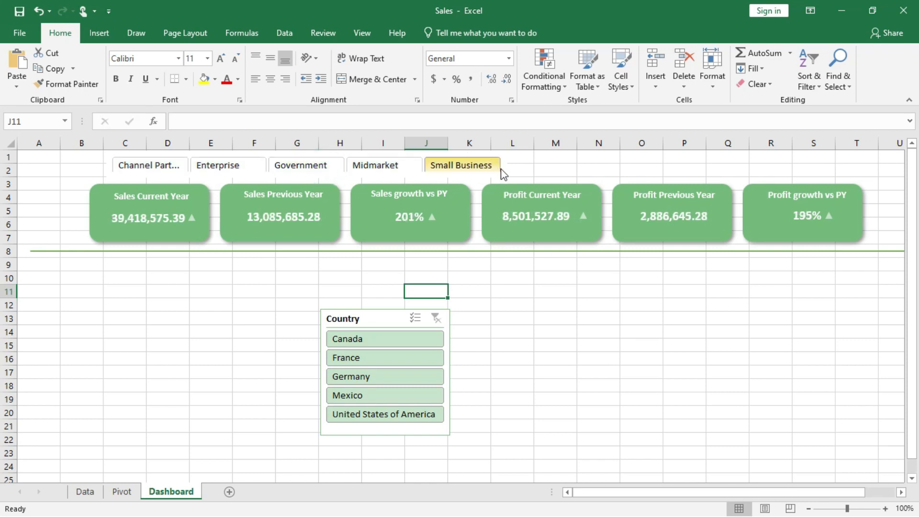
# Make the Segment slicer slightly taller to show its full buttons and shift it slightly left above the cards
pyautogui.click(422, 176)
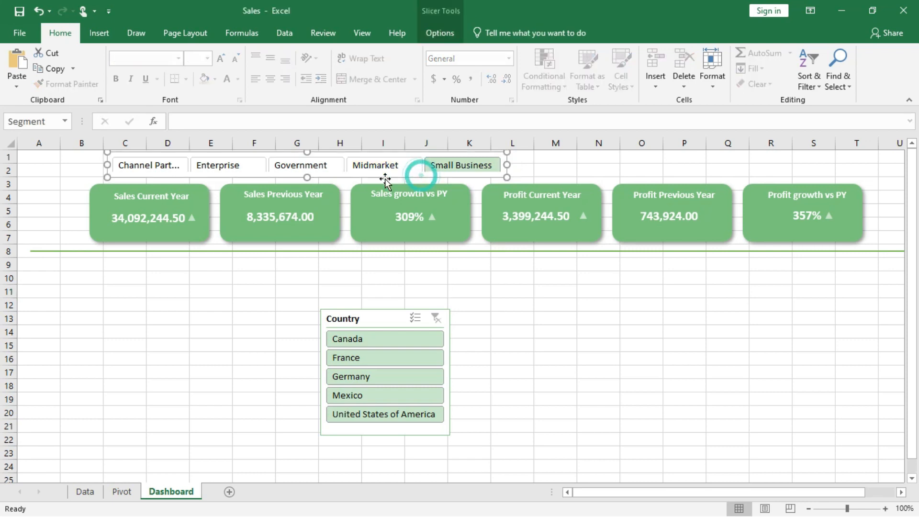
pyautogui.moveTo(309, 178)
pyautogui.mouseDown()
pyautogui.moveTo(281, 179)
pyautogui.moveTo(301, 184)
pyautogui.mouseUp()
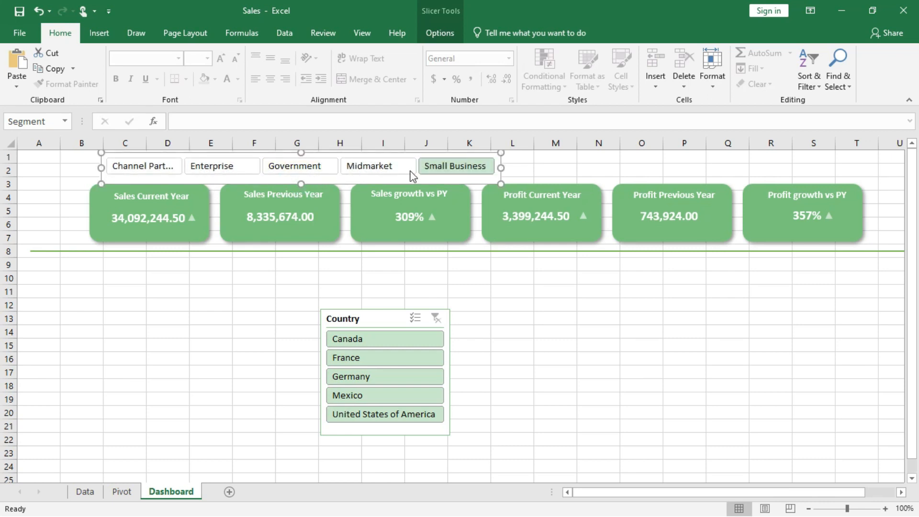
# Test the Segment slicer with Midmarket and Government, and clear the Segment filter
pyautogui.click(387, 166)
pyautogui.click(299, 168)
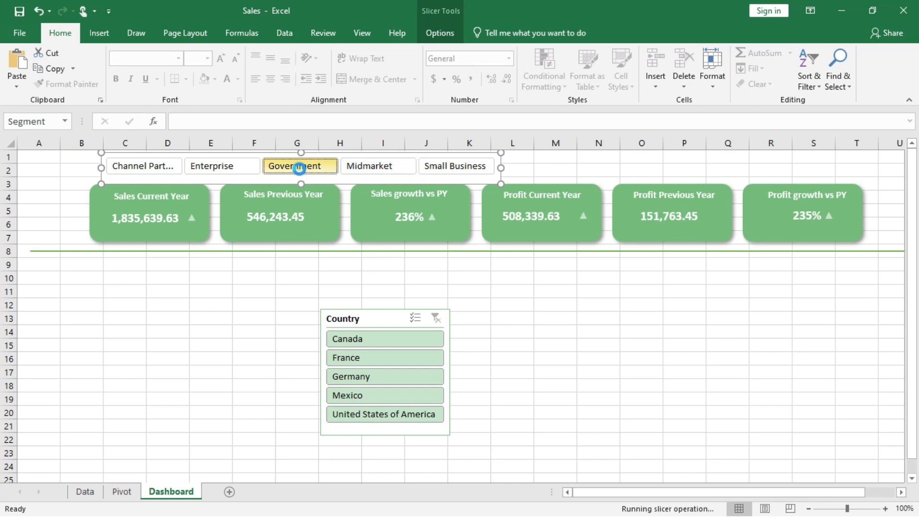
pyautogui.rightClick(241, 169)
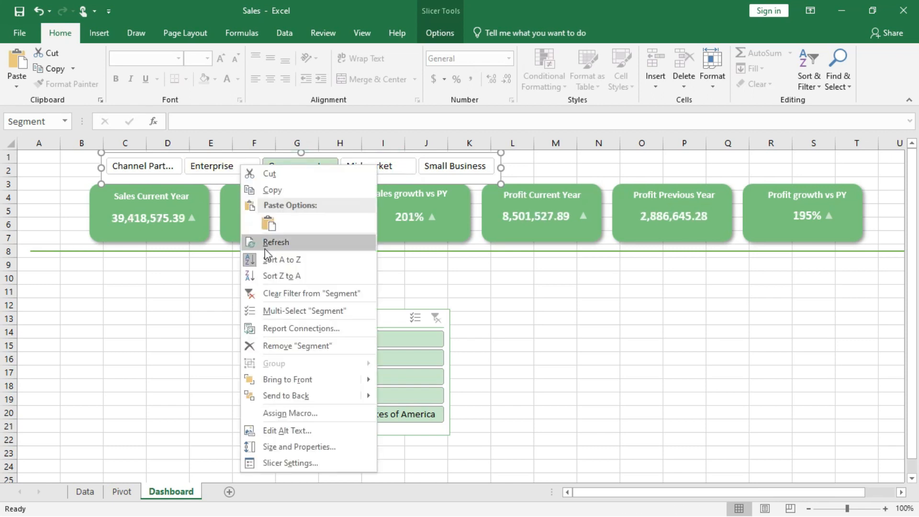
pyautogui.click(298, 294)
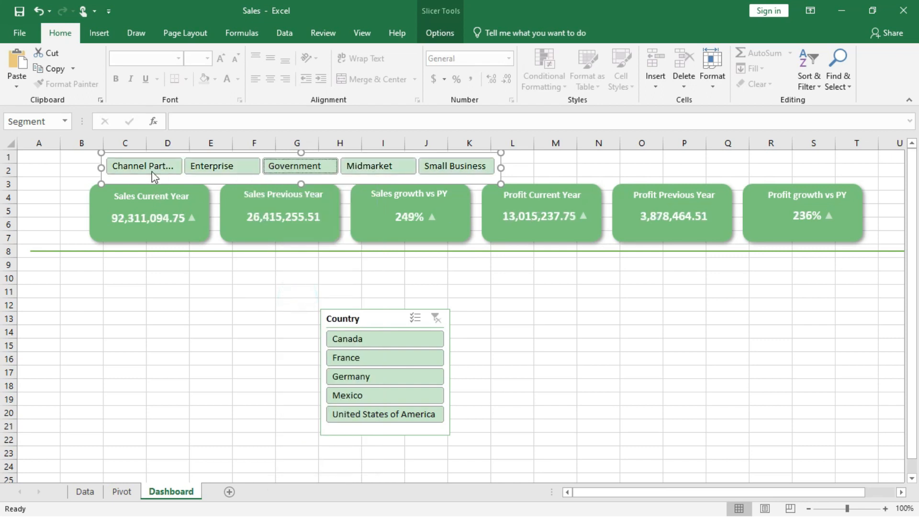
# Arrange the Country slicer's buttons in 5 columns
pyautogui.click(384, 326)
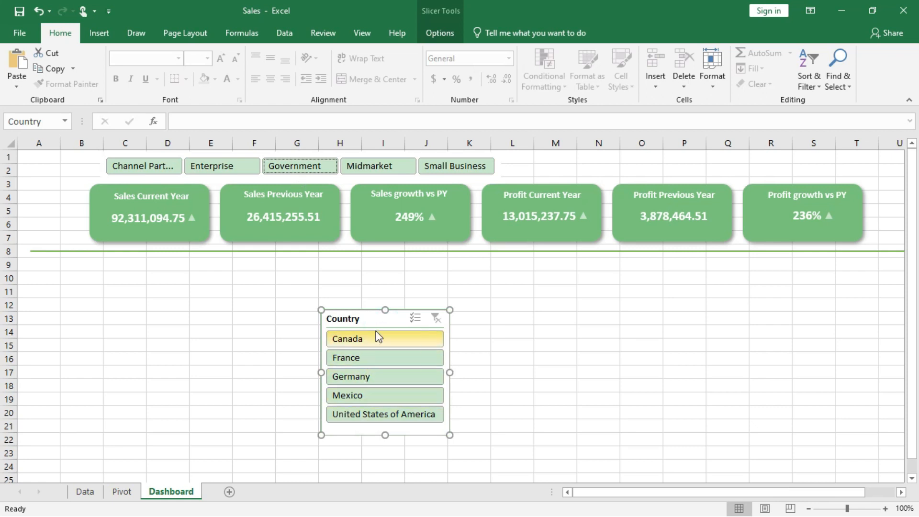
pyautogui.click(364, 321)
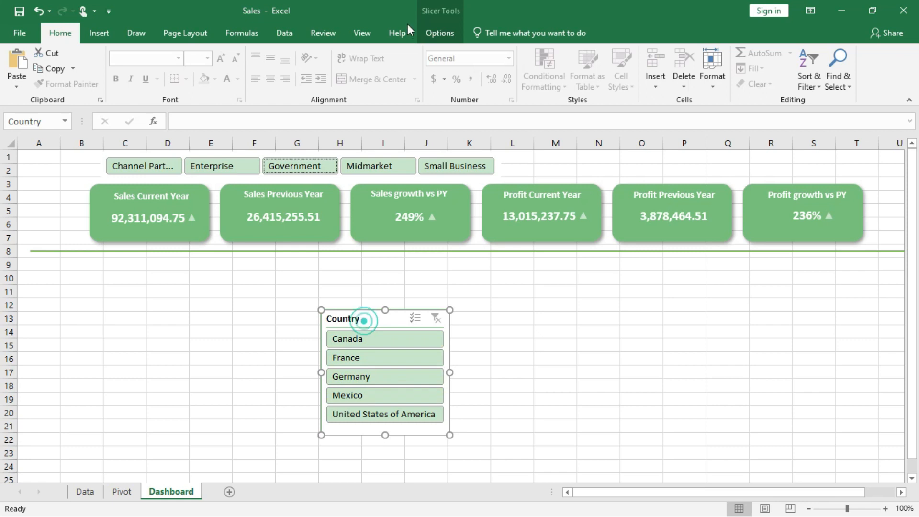
pyautogui.click(439, 33)
pyautogui.click(686, 55)
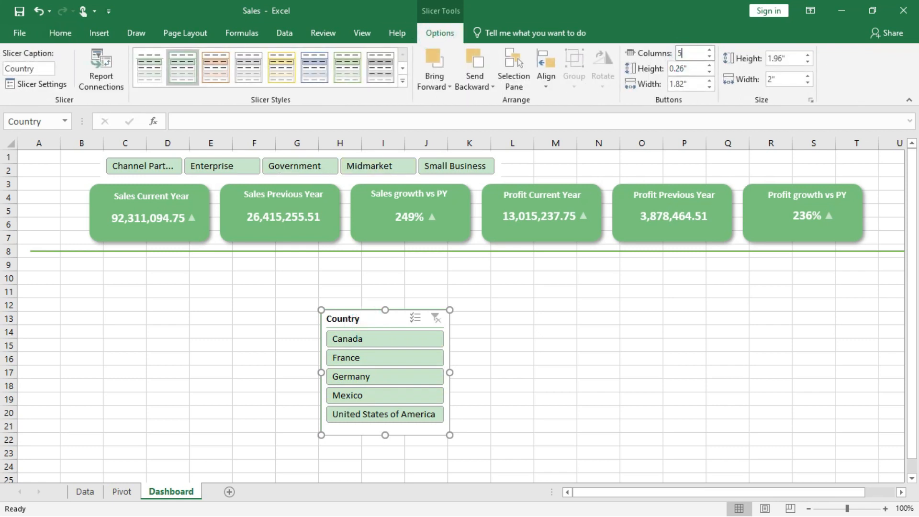
pyautogui.write('5')
pyautogui.press('Return')
# Resize the Country slicer to about 7.06" wide and 0.76" high so its buttons fit in one row
pyautogui.moveTo(449, 374); pyautogui.dragTo(689, 373)
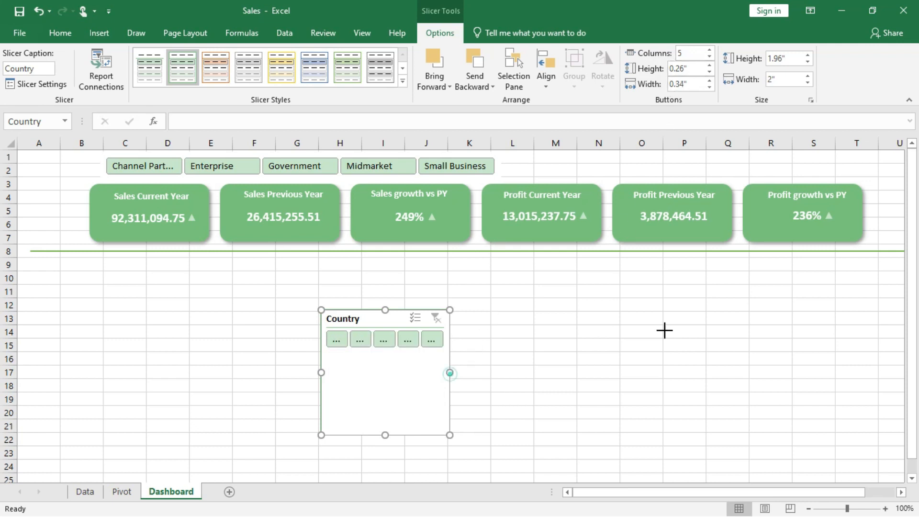
pyautogui.moveTo(503, 436); pyautogui.dragTo(508, 350)
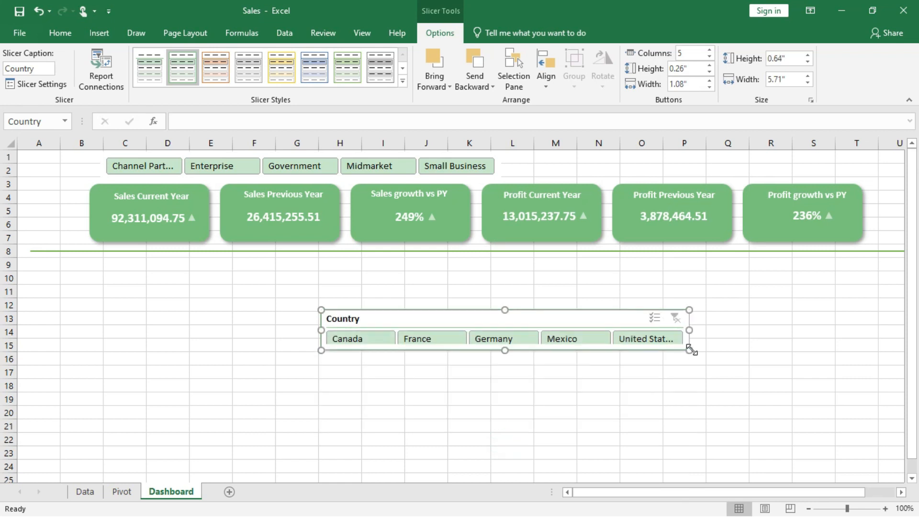
pyautogui.moveTo(693, 328); pyautogui.dragTo(712, 330)
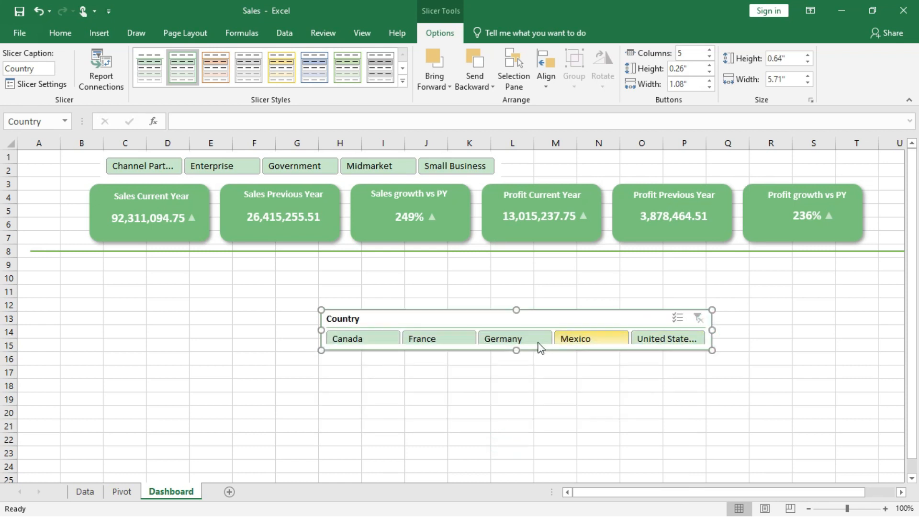
pyautogui.moveTo(516, 352); pyautogui.dragTo(516, 358)
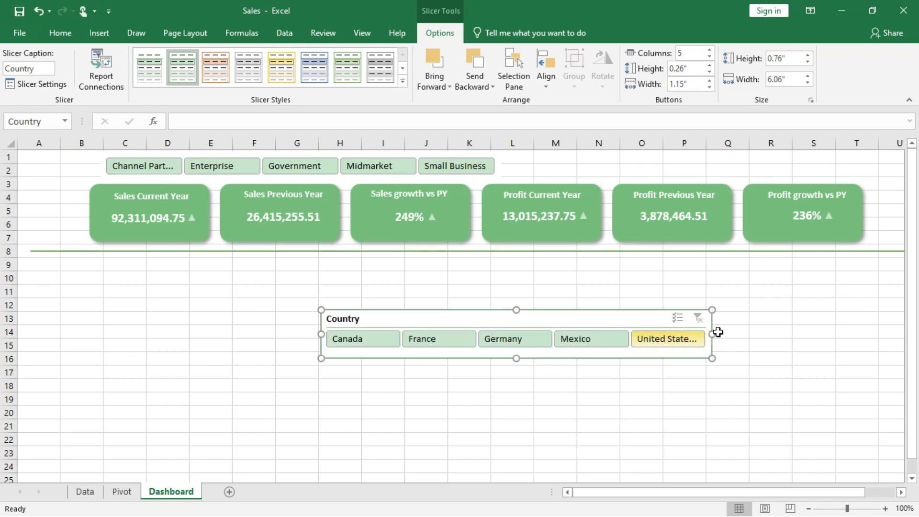
pyautogui.moveTo(712, 335); pyautogui.dragTo(777, 330)
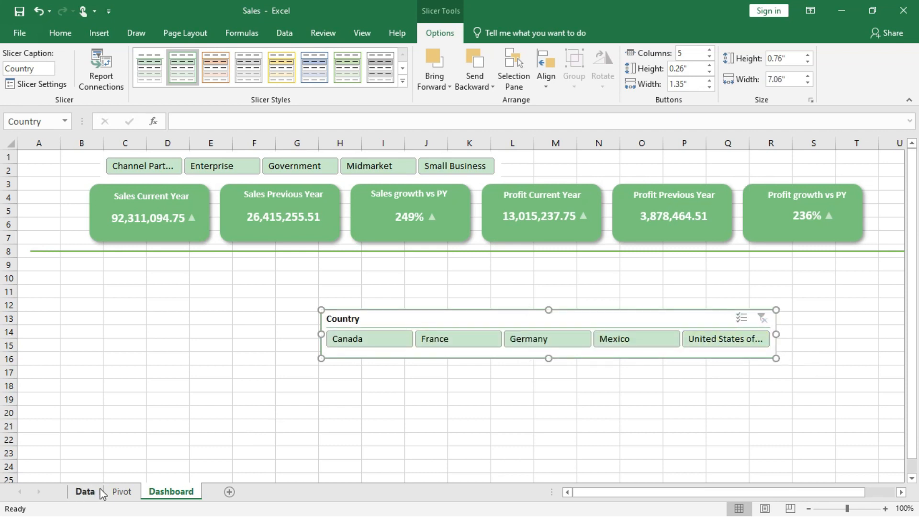
# On the Data sheet, turn the header filters off and on again so every column has one
pyautogui.click(85, 492)
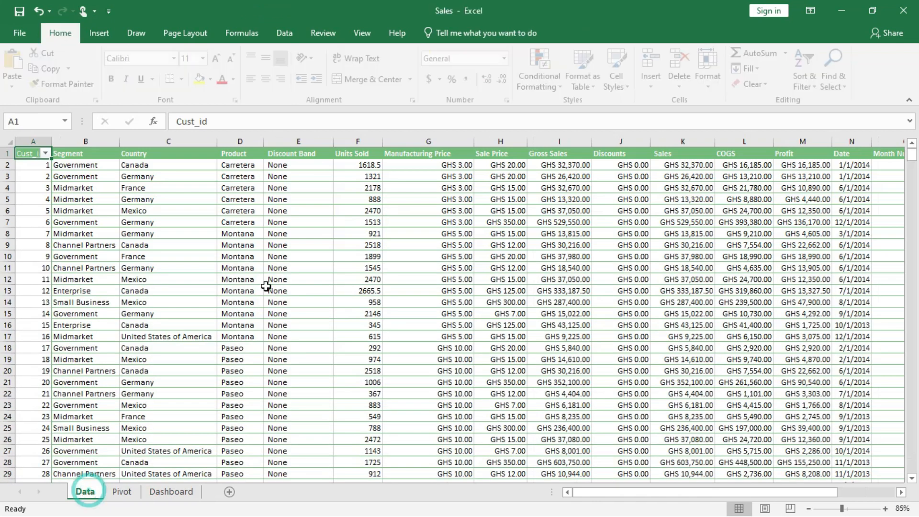
pyautogui.click(203, 154)
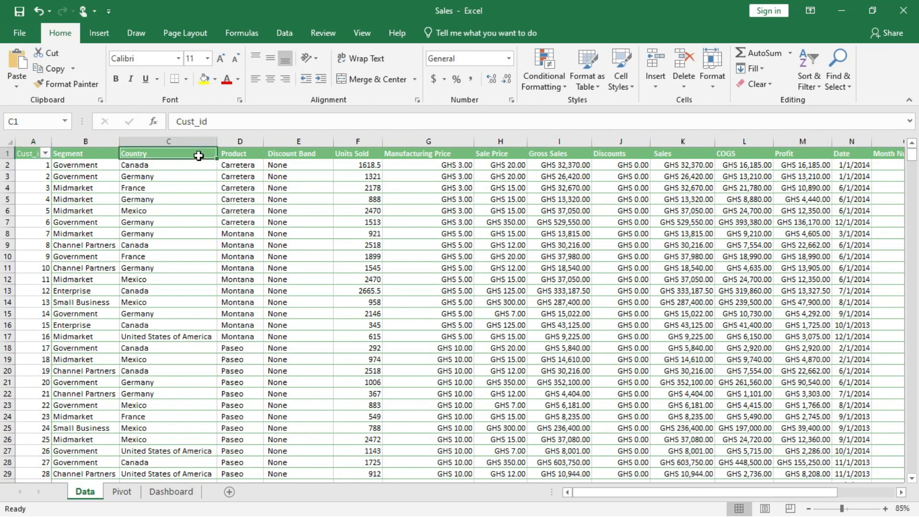
pyautogui.click(808, 86)
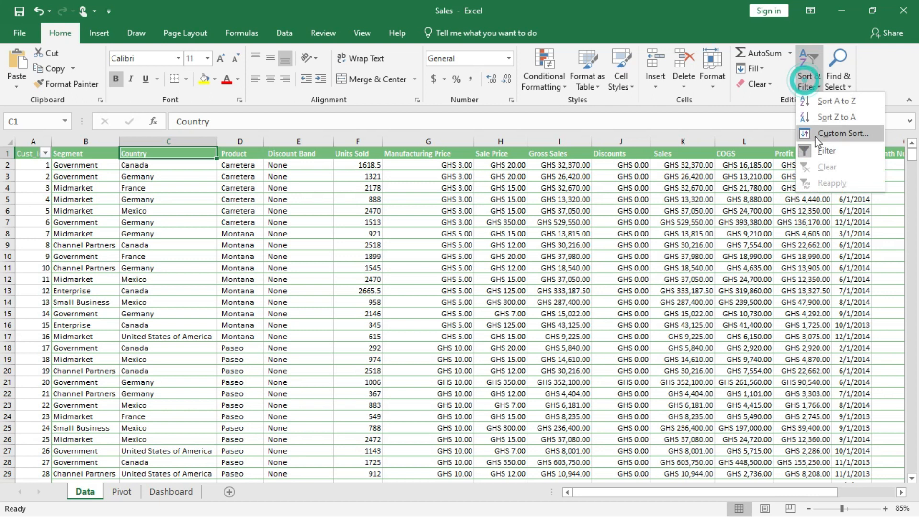
pyautogui.click(831, 156)
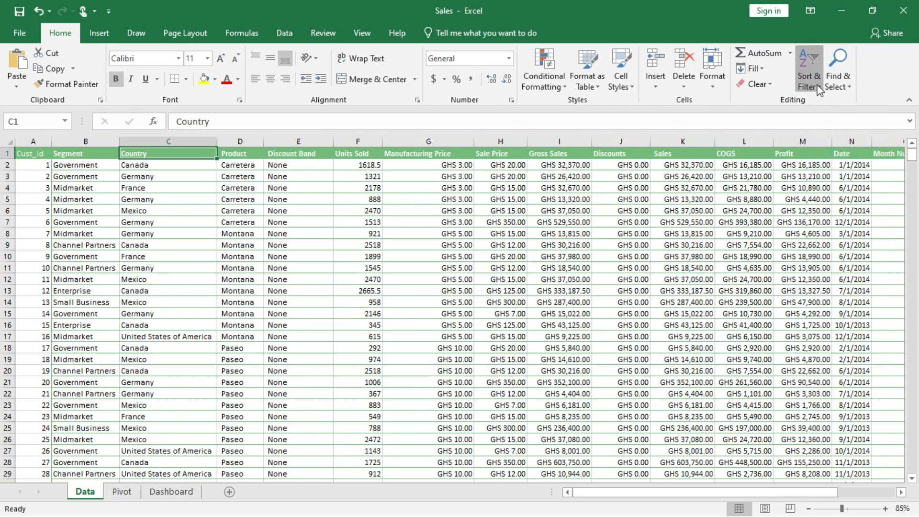
pyautogui.click(809, 81)
pyautogui.click(830, 156)
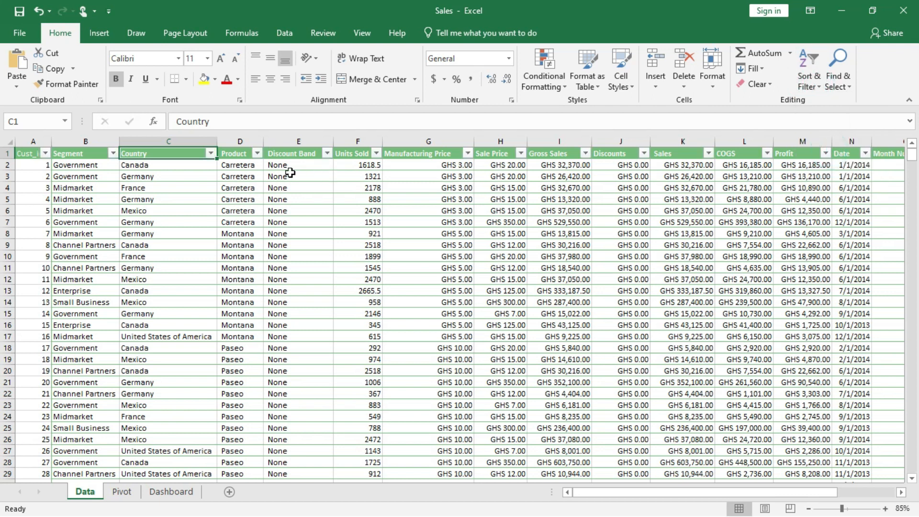
# Filter the Country column to show only United States of America
pyautogui.click(211, 154)
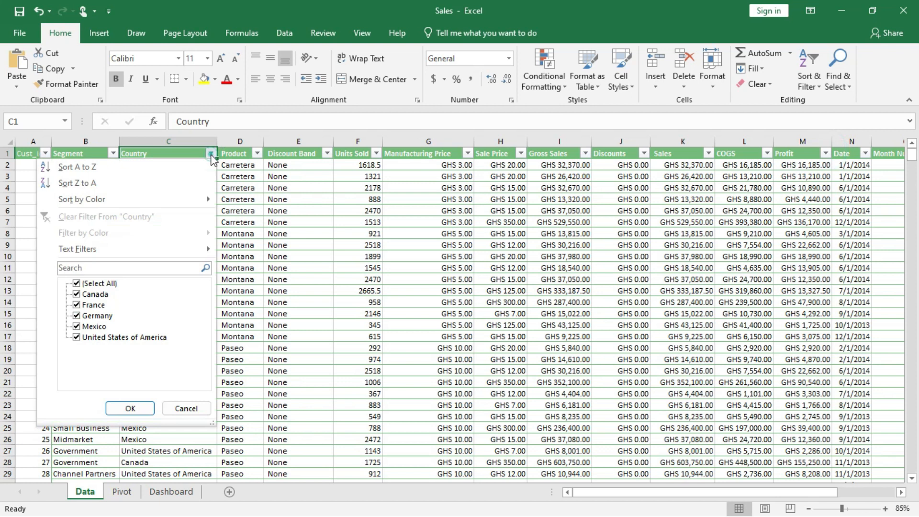
pyautogui.click(76, 283)
pyautogui.click(77, 337)
pyautogui.click(130, 407)
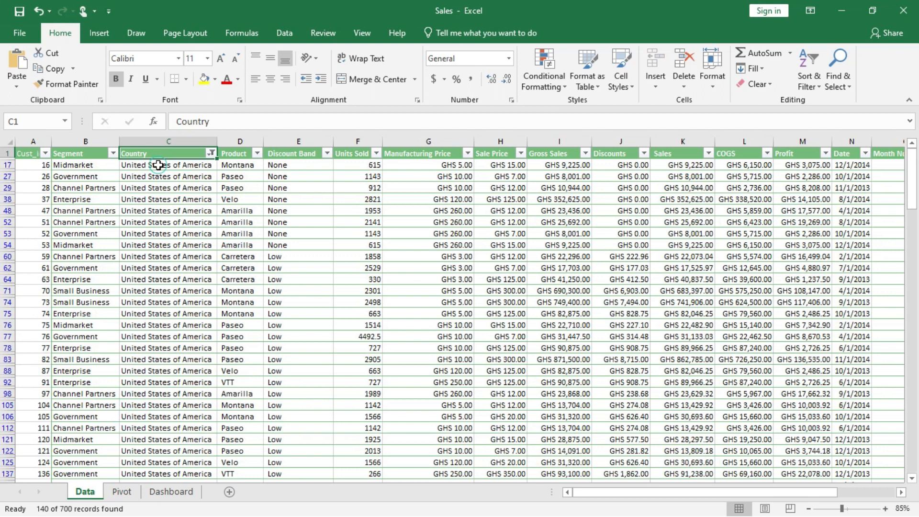
# Enter USA in the first filtered Country cell and fill it down through all the filtered rows
pyautogui.click(158, 166)
pyautogui.write('USA')
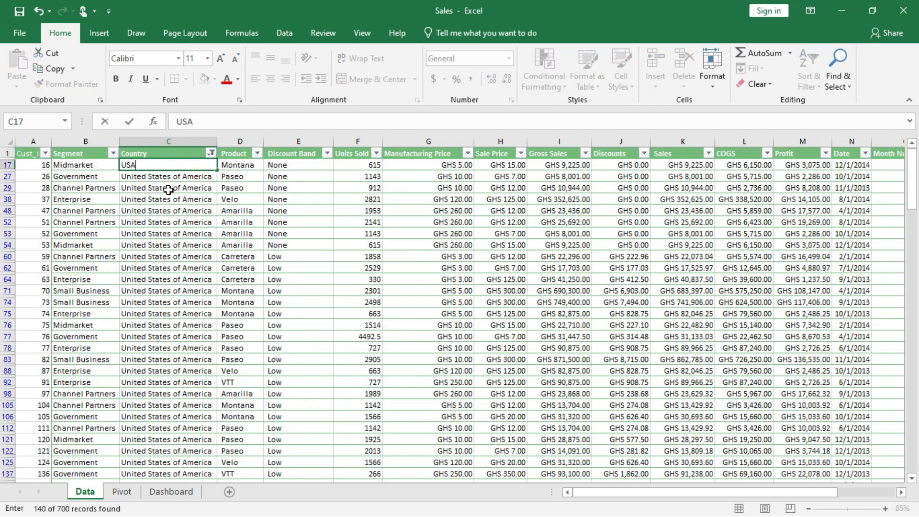
pyautogui.press('Return')
pyautogui.click(187, 165)
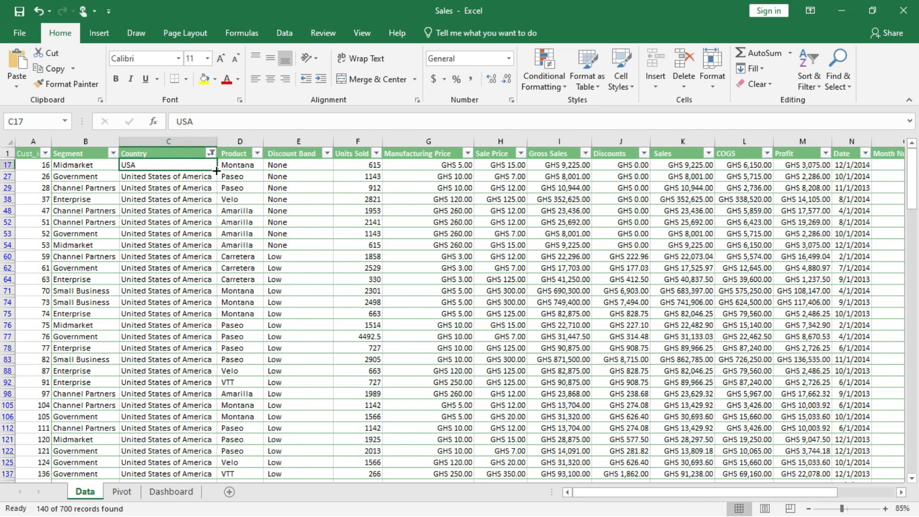
pyautogui.doubleClick(217, 170)
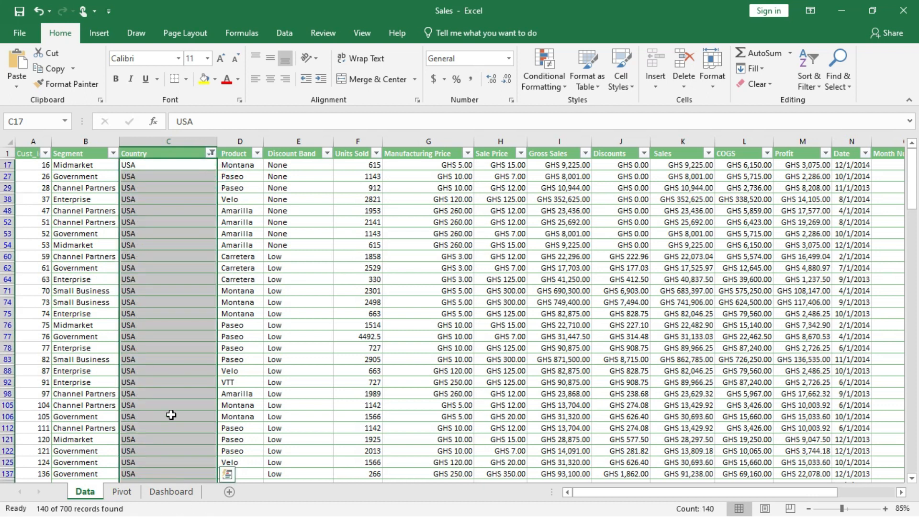
# Reselect all countries in the Country column filter to show every record
pyautogui.click(211, 153)
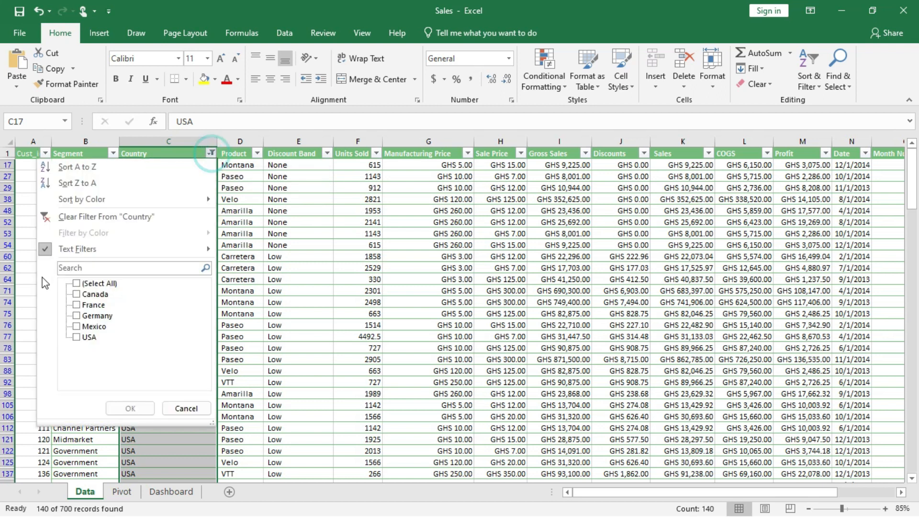
pyautogui.click(77, 283)
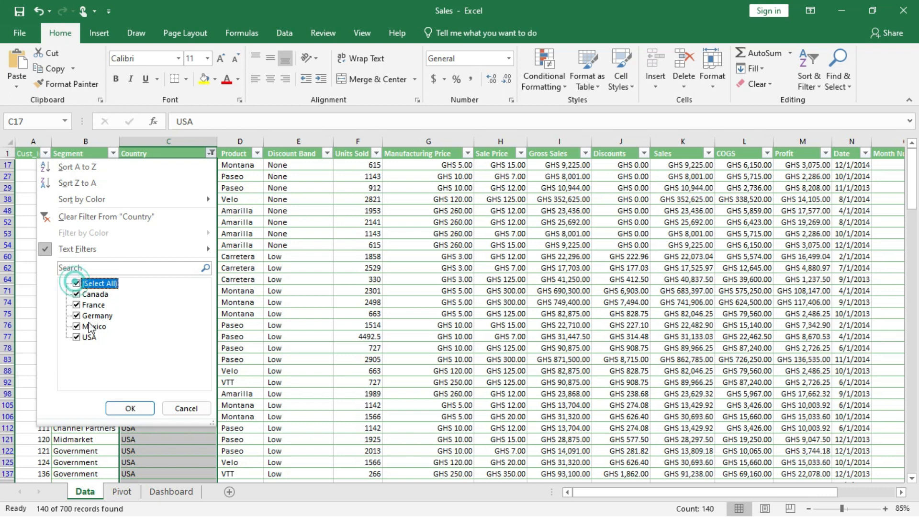
pyautogui.click(124, 406)
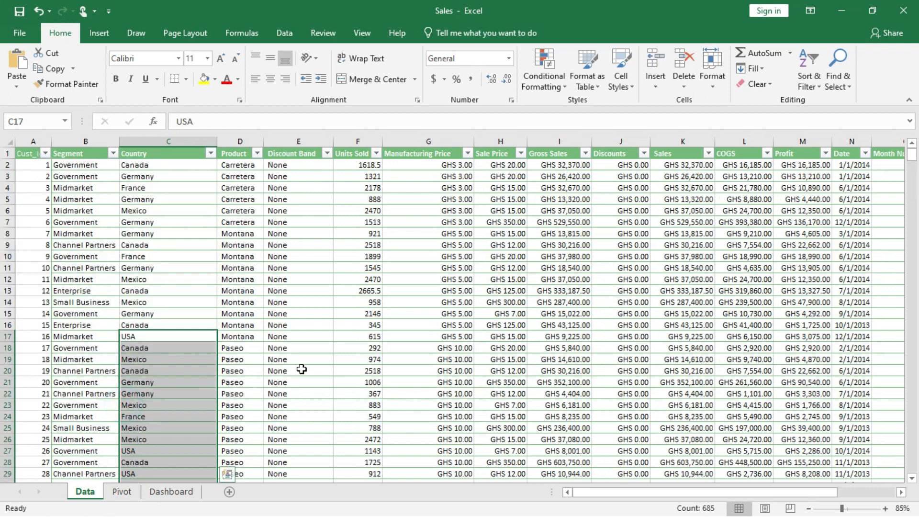
# On the Pivot sheet, refresh all PivotTables to load the shortened country name
pyautogui.click(122, 491)
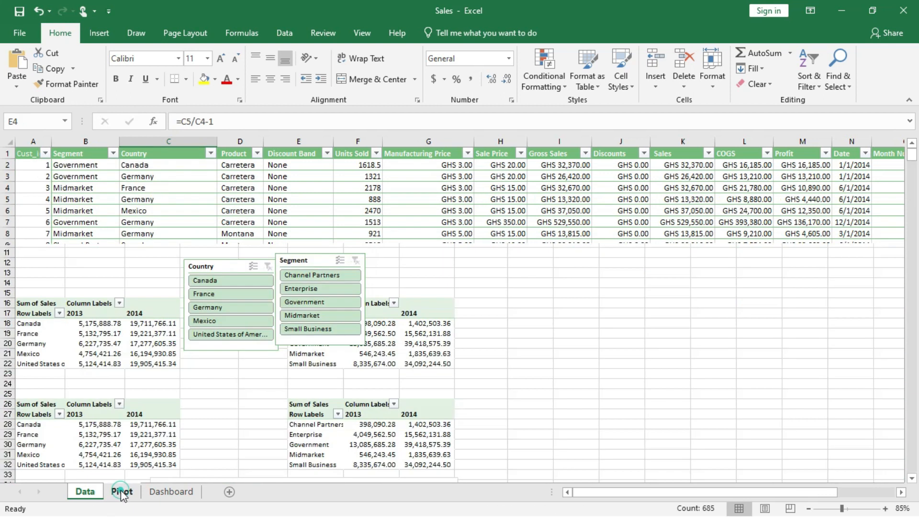
pyautogui.click(284, 34)
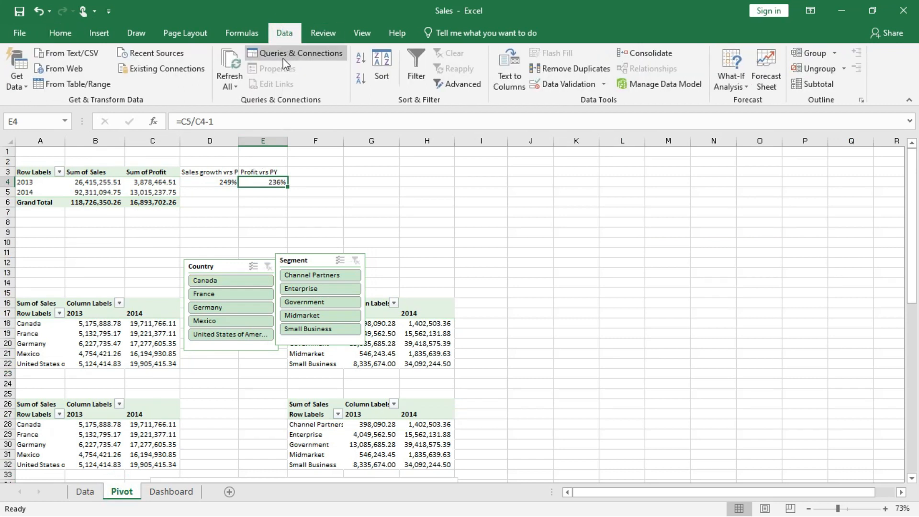
pyautogui.click(231, 71)
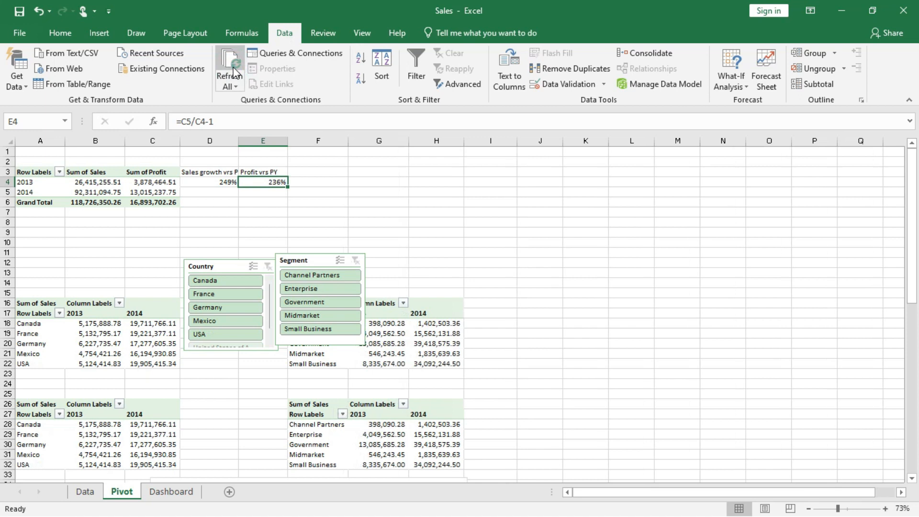
# On the Dashboard sheet, enlarge the Country slicer to expose its second row of buttons
pyautogui.click(170, 491)
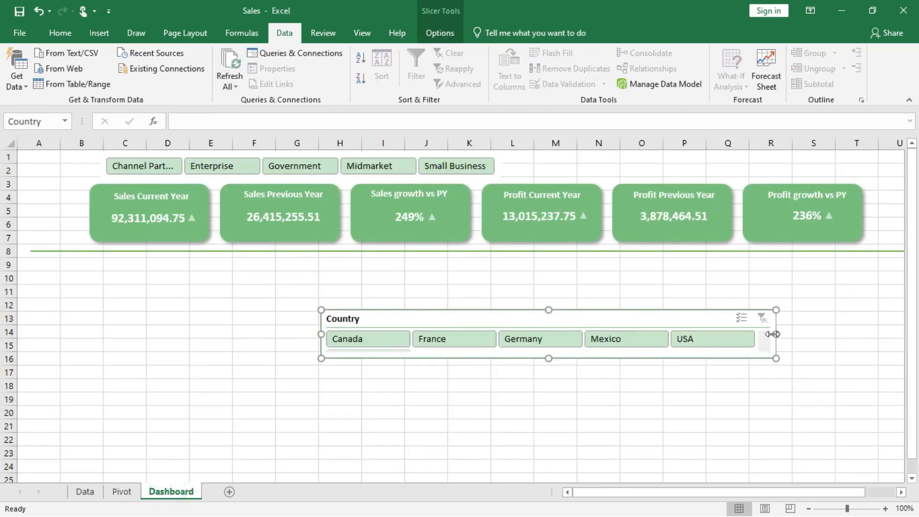
pyautogui.moveTo(775, 335); pyautogui.dragTo(709, 335)
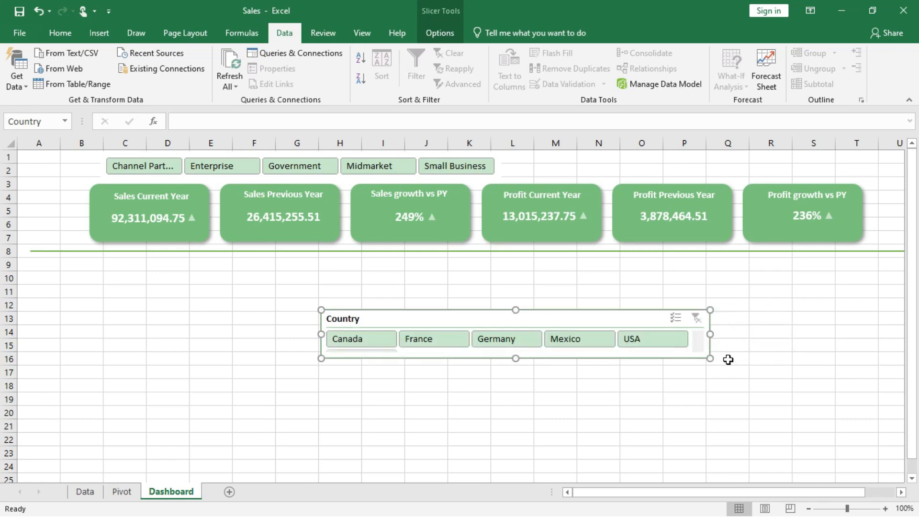
pyautogui.moveTo(709, 358); pyautogui.dragTo(777, 393)
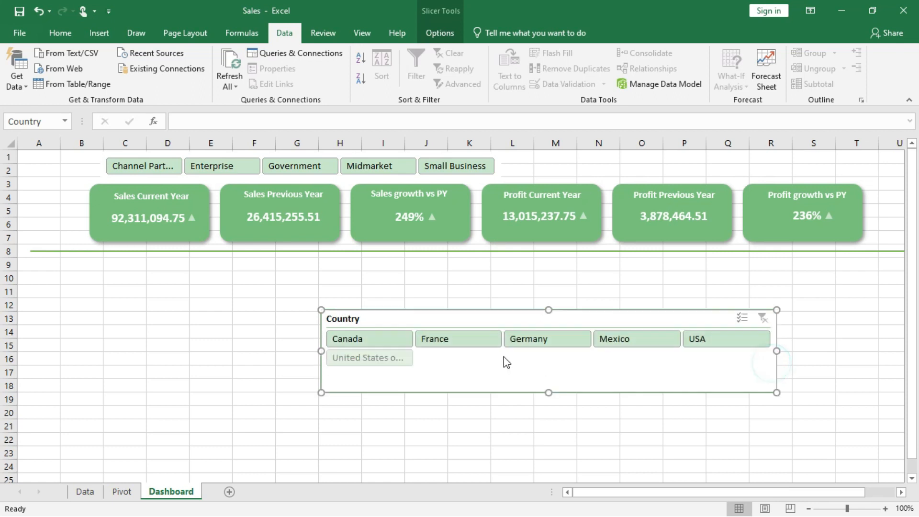
# Set the Country slicer to hide items with no data and shrink it around its single button row
pyautogui.rightClick(405, 356)
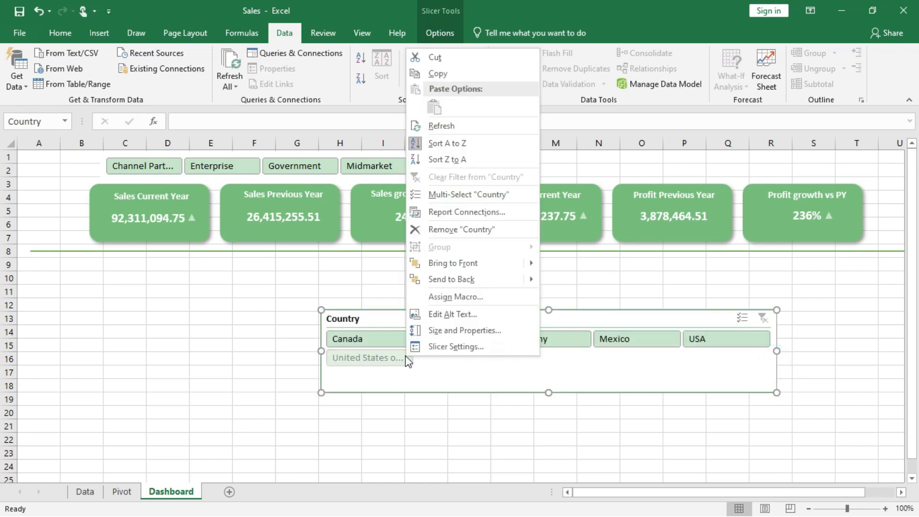
pyautogui.click(448, 344)
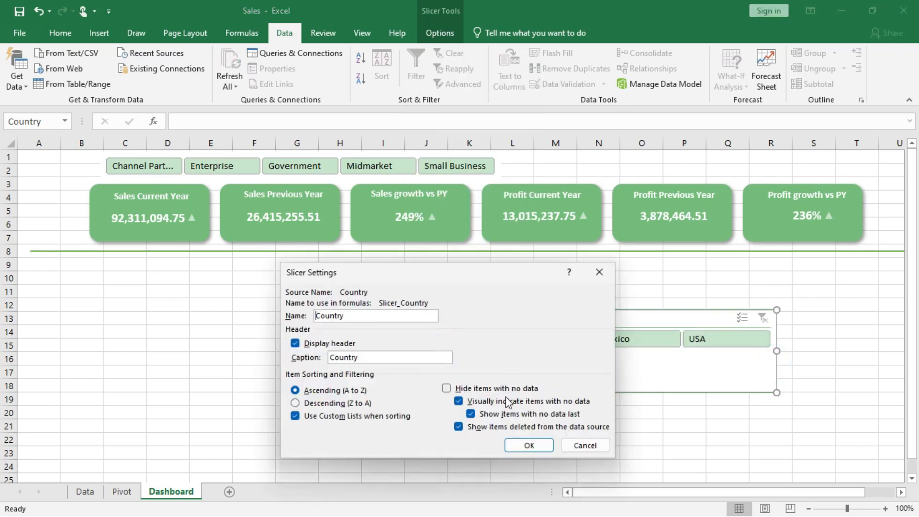
pyautogui.click(446, 388)
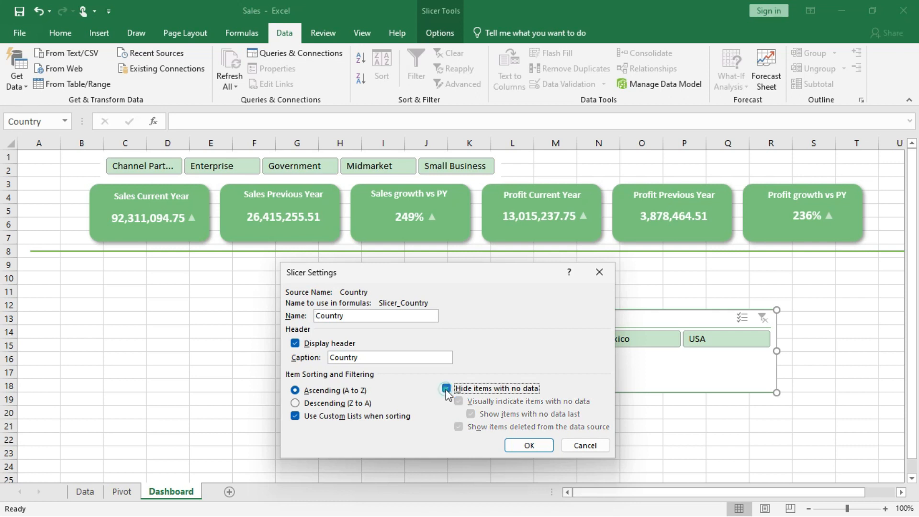
pyautogui.click(527, 444)
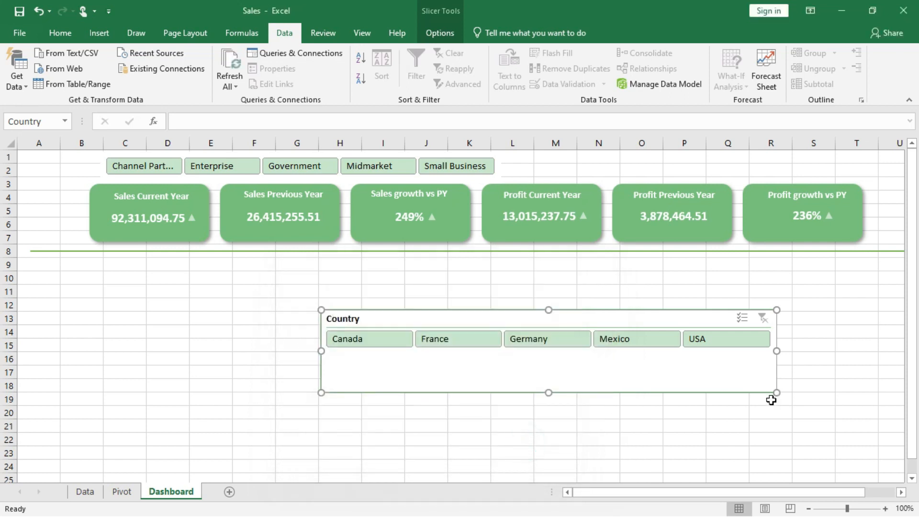
pyautogui.moveTo(777, 392); pyautogui.dragTo(725, 334)
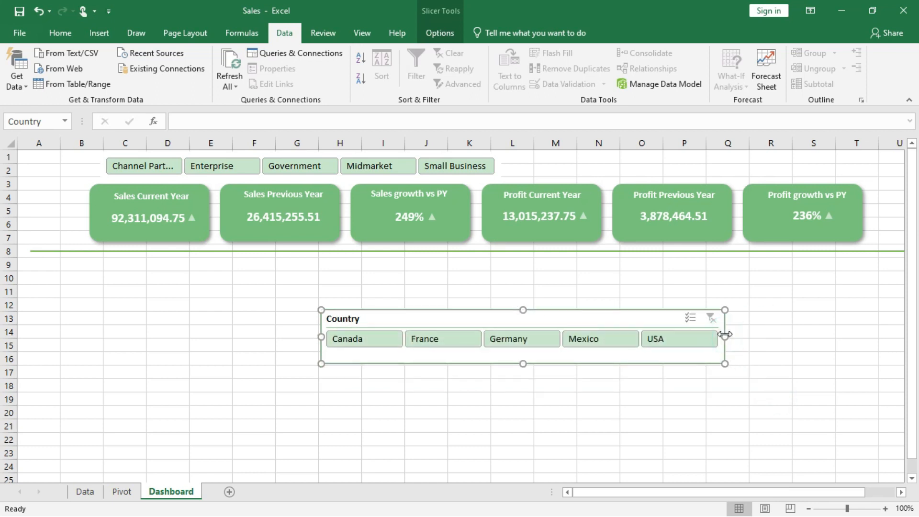
# Turn off the header display of the Country slicer
pyautogui.click(498, 312)
pyautogui.rightClick(481, 318)
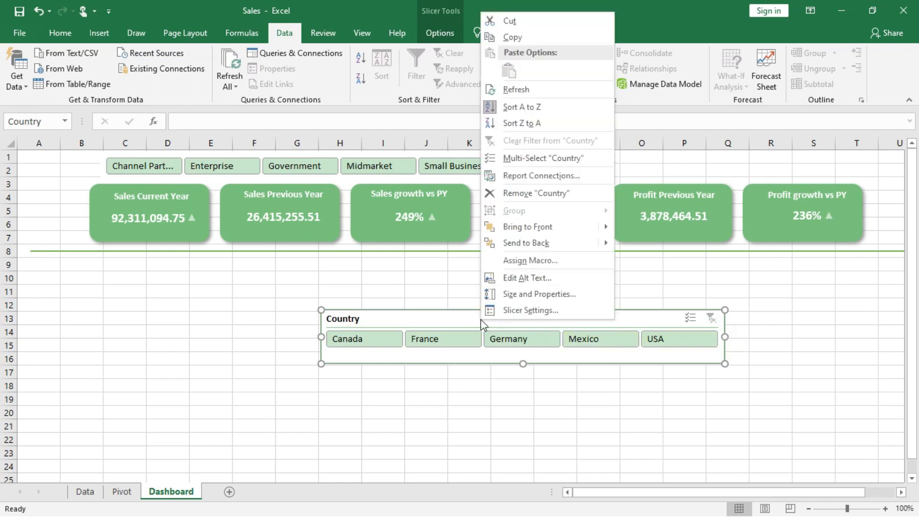
pyautogui.click(517, 312)
pyautogui.click(372, 307)
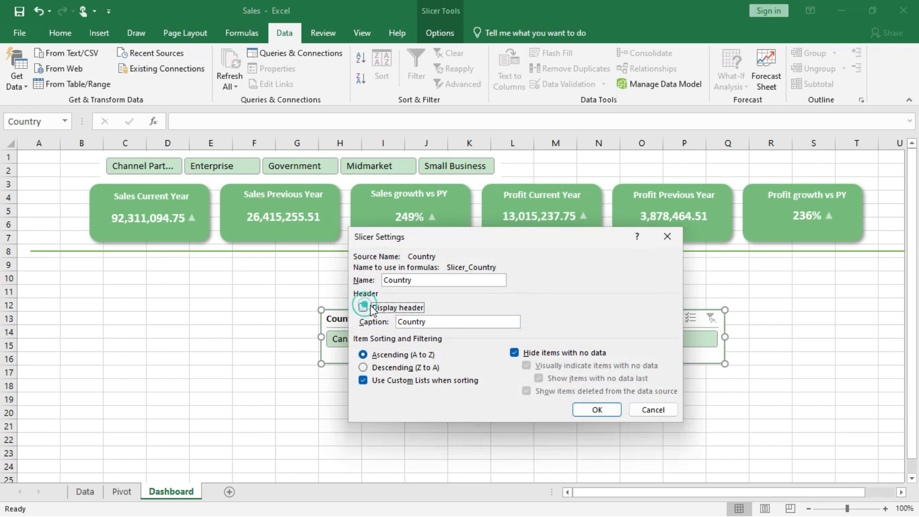
pyautogui.click(595, 409)
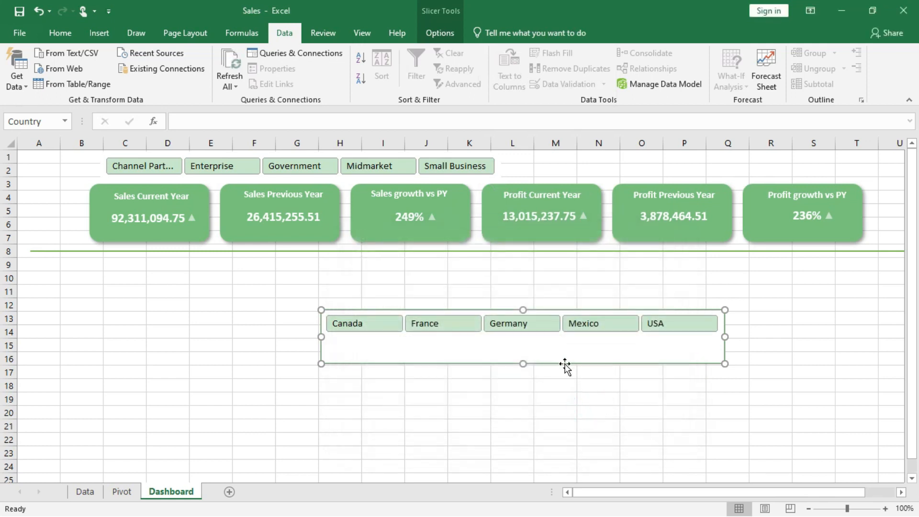
# Apply the borderless custom green slicer style to the Country slicer
pyautogui.click(441, 37)
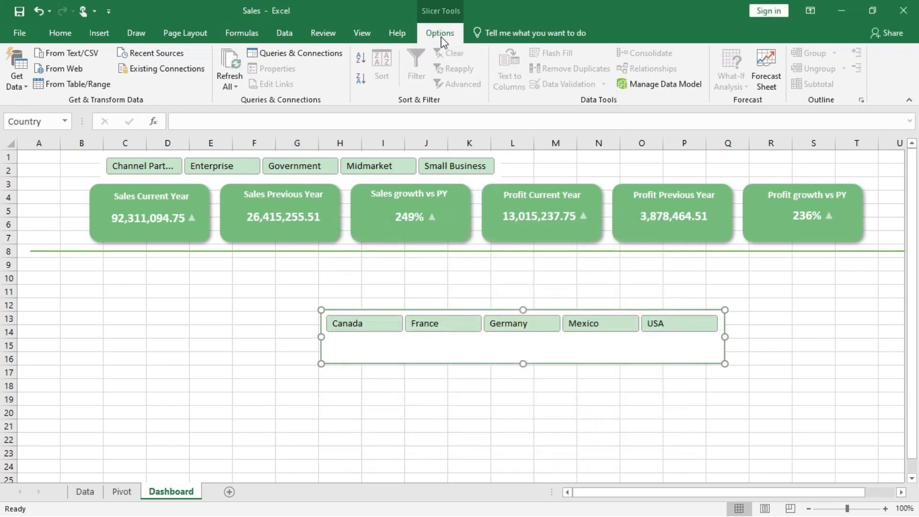
pyautogui.click(152, 75)
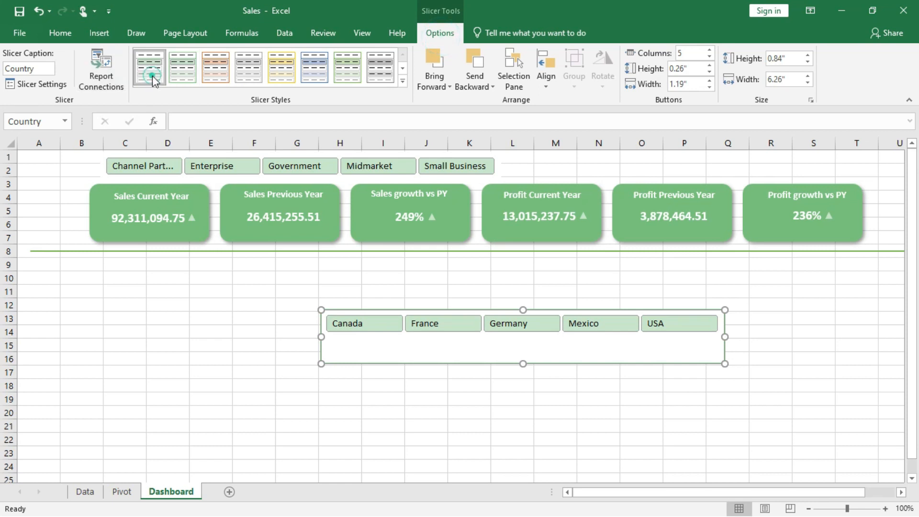
# Shrink the Country slicer to about 0.48" high and place it beside the Segment slicer, above the profit cards
pyautogui.moveTo(522, 363); pyautogui.dragTo(702, 171)
pyautogui.press('Right')
pyautogui.press('Right')
pyautogui.press('Right')
pyautogui.press('Right')
pyautogui.press('Right')
pyautogui.press('Right')
pyautogui.press('Right')
pyautogui.press('Right')
pyautogui.press('Right')
pyautogui.press('Right')
pyautogui.press('Right')
pyautogui.press('Right')
pyautogui.press('Right')
pyautogui.press('Right')
pyautogui.press('Right')
pyautogui.press('Right')
pyautogui.press('Right')
pyautogui.press('Right')
pyautogui.press('Right')
pyautogui.press('Right')
pyautogui.press('Down')
pyautogui.press('Left')
pyautogui.press('Left')
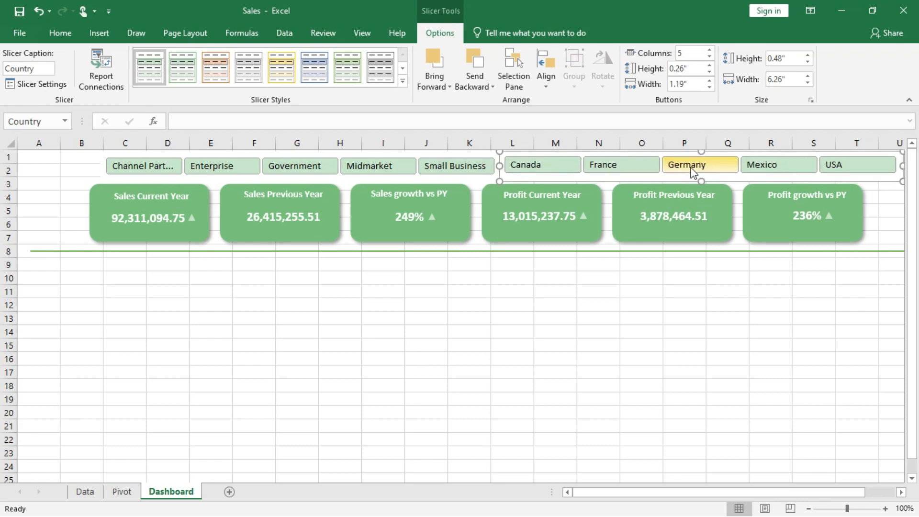
# Shift the Segment and Country slicers together slightly to the left so they sit centred above the six cards
pyautogui.keyDown('ctrl'); pyautogui.click(418, 181); pyautogui.keyUp('ctrl')
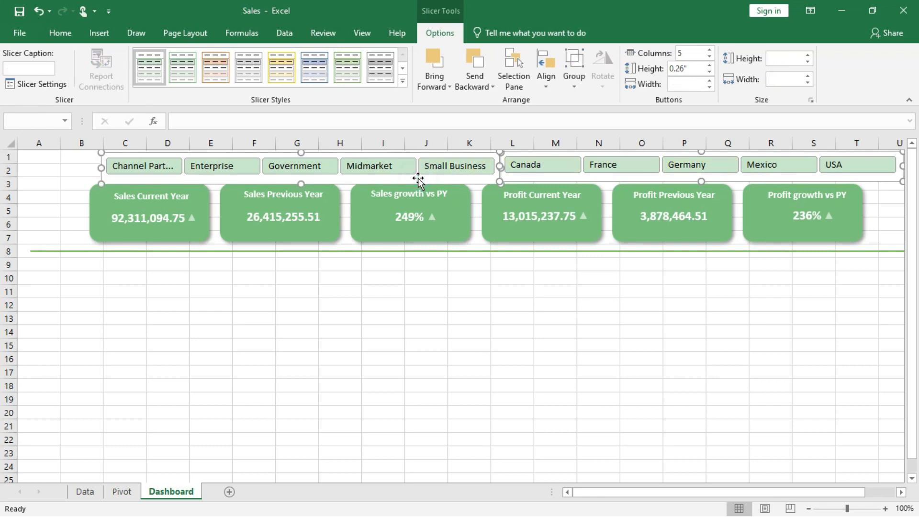
pyautogui.press('Left')
pyautogui.press('Left')
pyautogui.press('Left')
pyautogui.press('Left')
pyautogui.press('Left')
pyautogui.press('Left')
pyautogui.press('Left')
pyautogui.press('Left')
pyautogui.press('Left')
pyautogui.press('Left')
pyautogui.press('Left')
pyautogui.press('Left')
pyautogui.press('Left')
pyautogui.press('Left')
pyautogui.press('Left')
pyautogui.press('Left')
pyautogui.press('Left')
pyautogui.press('Left')
pyautogui.press('Left')
pyautogui.press('Left')
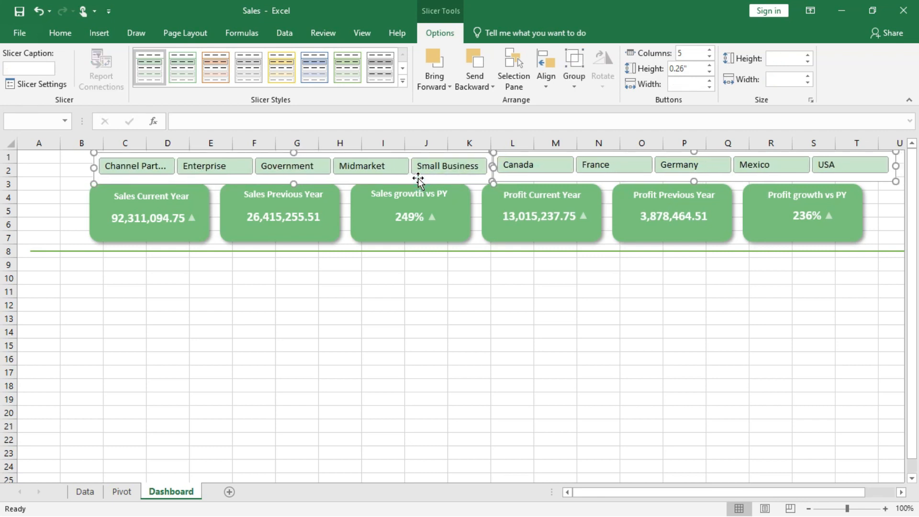
pyautogui.press('Left')
pyautogui.press('Left')
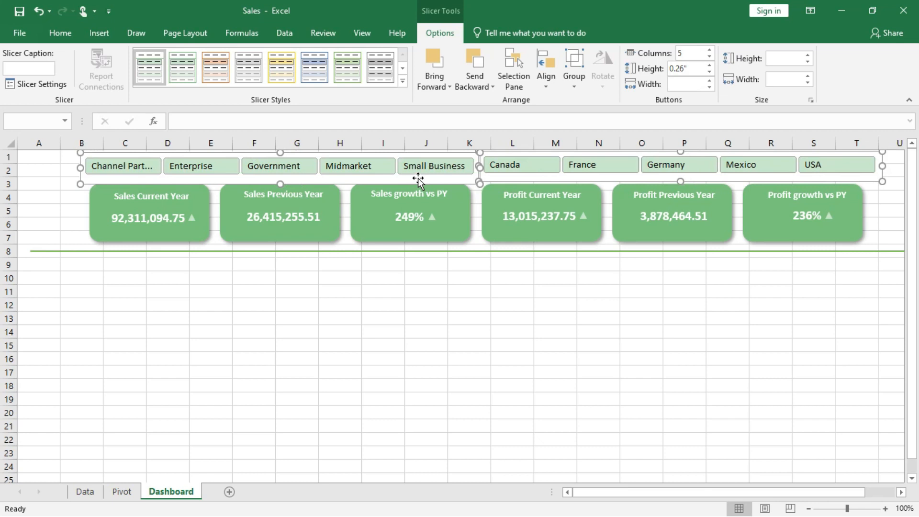
pyautogui.click(416, 343)
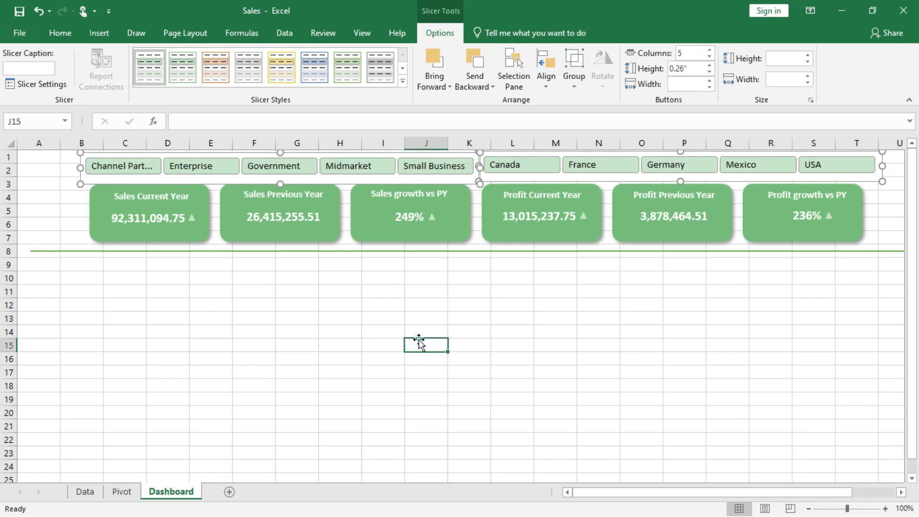
# Test the slicers by filtering the cards by Canada, France, Germany and Mexico in turn, adding Small Business and switching to USA
pyautogui.click(535, 164)
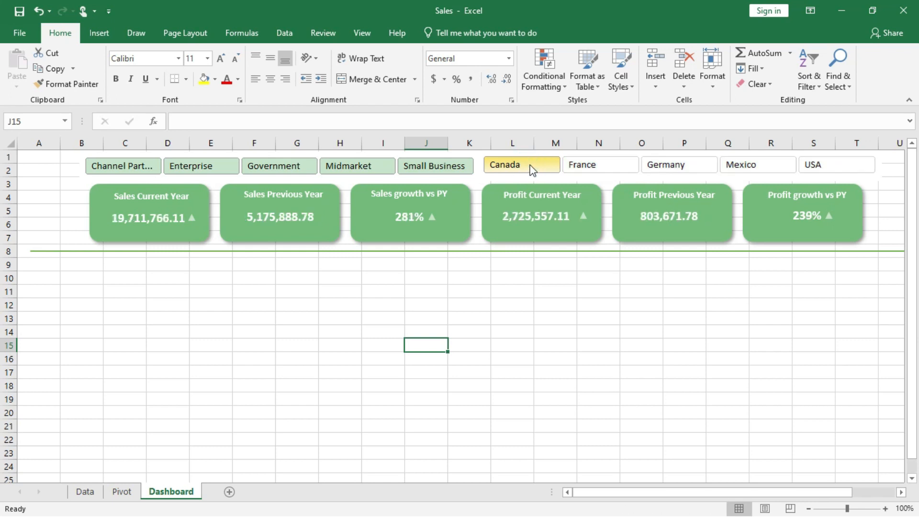
pyautogui.click(589, 168)
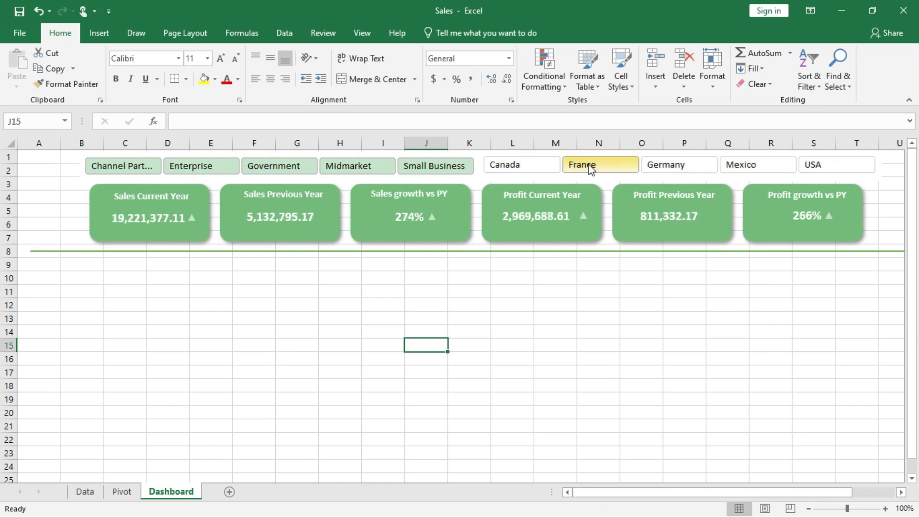
pyautogui.click(659, 168)
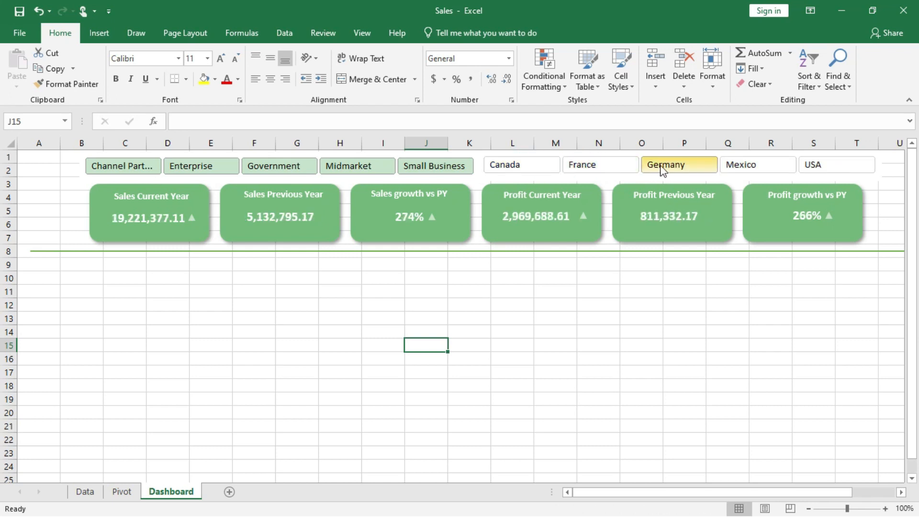
pyautogui.click(757, 166)
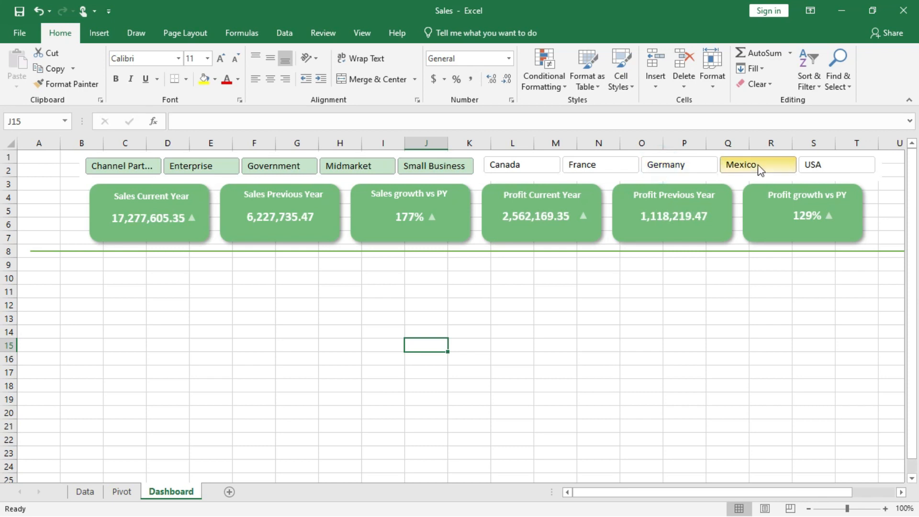
pyautogui.click(444, 175)
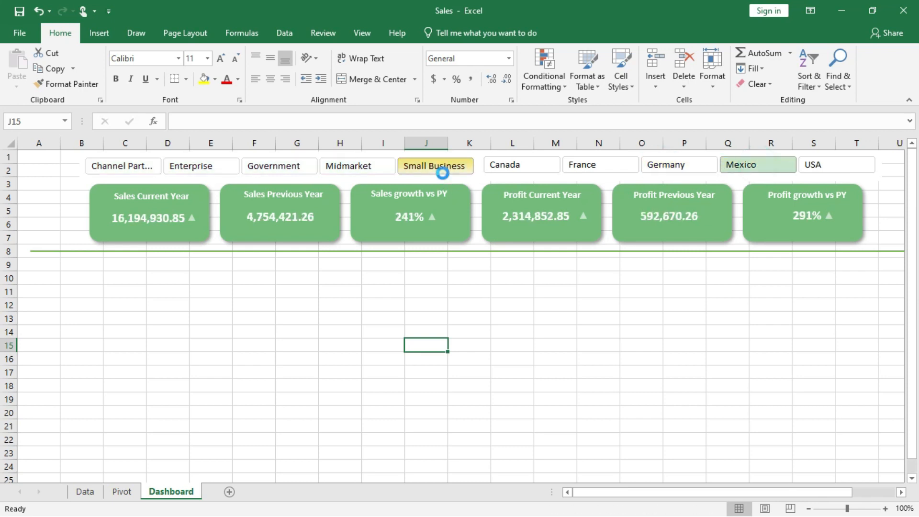
pyautogui.click(838, 165)
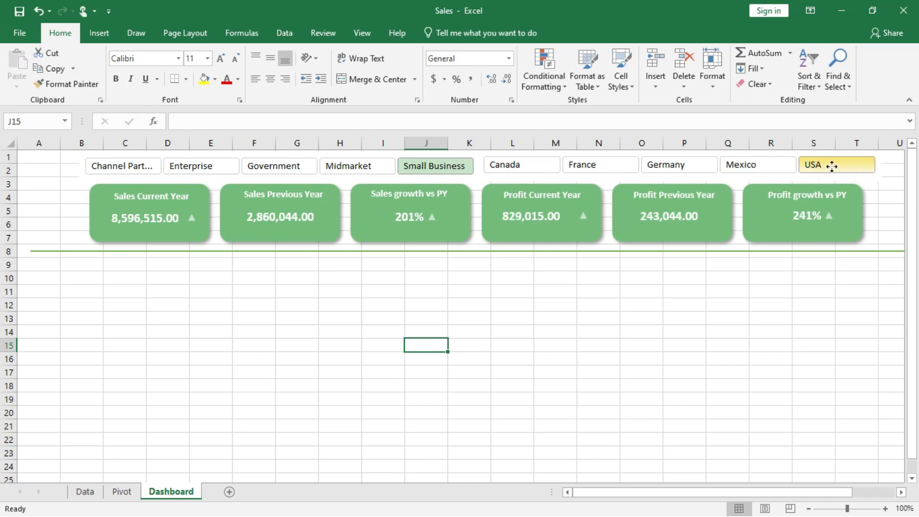
# Clear the filters from the Country and Segment slicers
pyautogui.rightClick(832, 166)
pyautogui.click(768, 292)
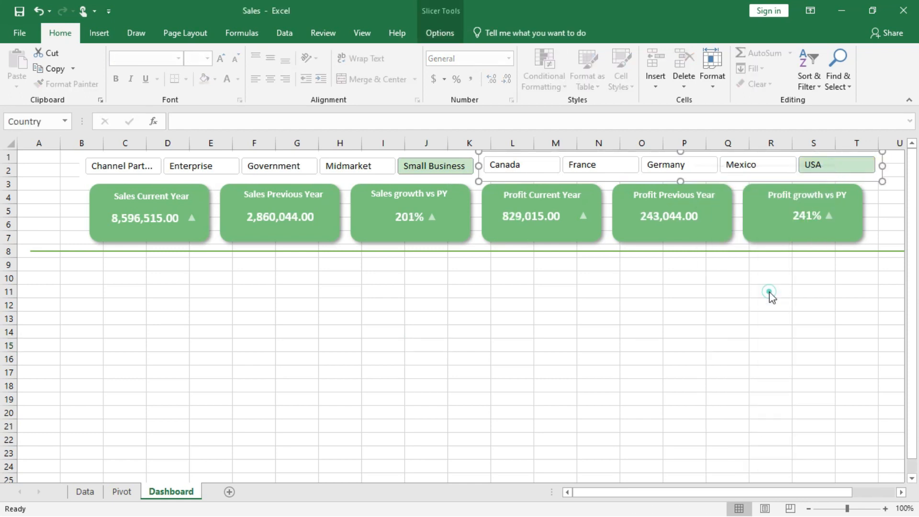
pyautogui.rightClick(363, 175)
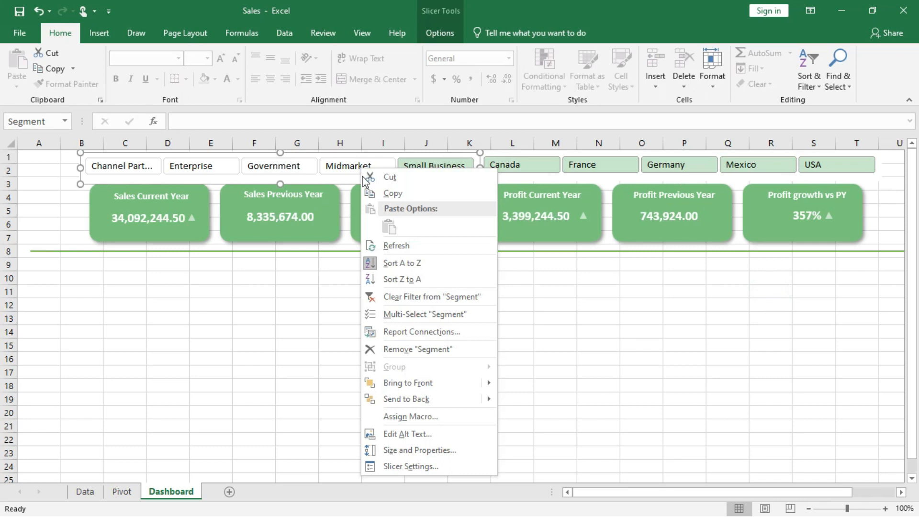
pyautogui.click(445, 297)
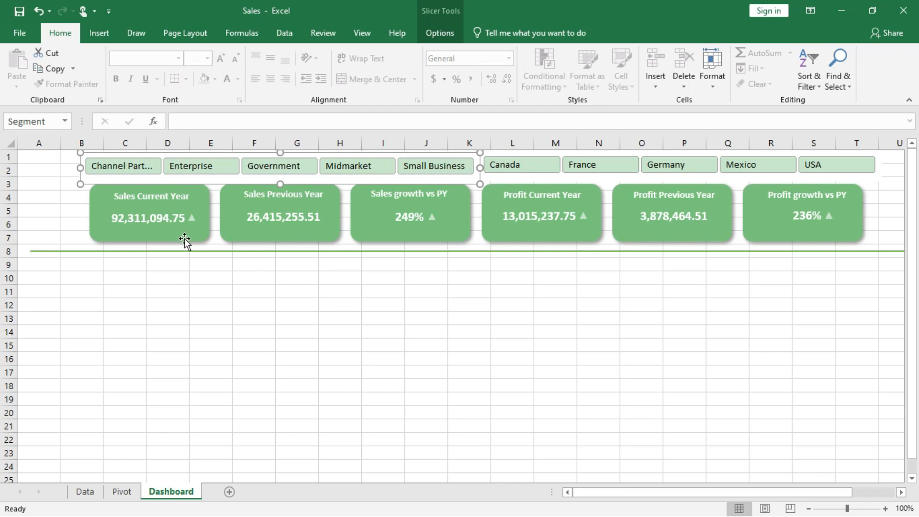
# Nudge the Country slicer slightly to the right, away from the Segment slicer
pyautogui.click(689, 177)
pyautogui.press('Right')
pyautogui.press('Right')
pyautogui.press('Right')
pyautogui.press('Right')
pyautogui.press('Right')
pyautogui.press('Right')
pyautogui.press('Right')
pyautogui.press('Right')
pyautogui.press('Right')
pyautogui.press('Right')
pyautogui.press('Right')
pyautogui.press('Right')
pyautogui.press('Right')
pyautogui.press('Right')
pyautogui.press('Right')
pyautogui.press('Right')
pyautogui.press('Right')
pyautogui.press('Right')
pyautogui.press('Right')
pyautogui.press('Right')
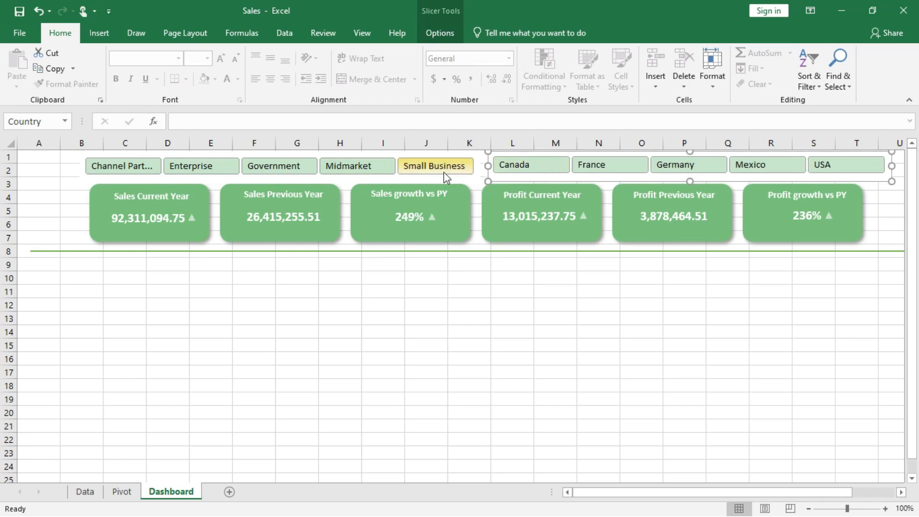
# Nudge the Segment slicer left until it starts at column B, widening the gap between the two slicers
pyautogui.click(434, 182)
pyautogui.press('Left')
pyautogui.press('Left')
pyautogui.press('Left')
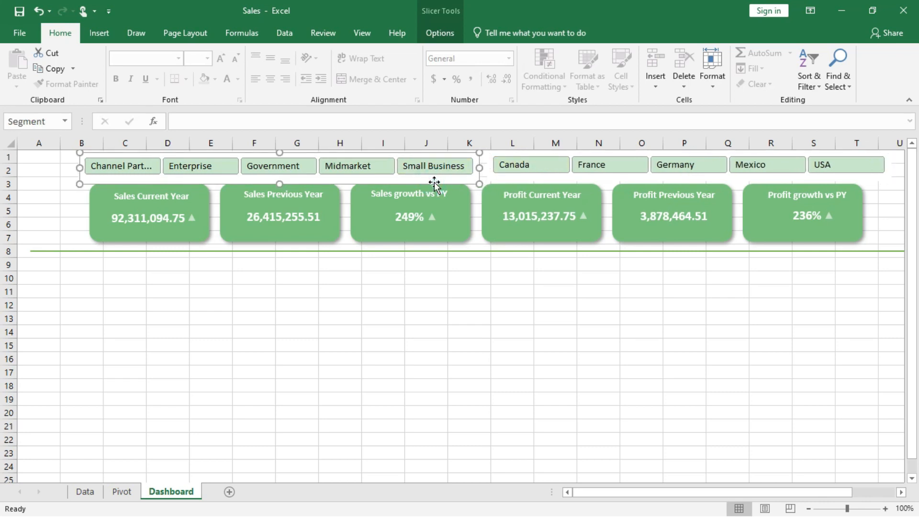
pyautogui.press('Left')
pyautogui.press('Left')
pyautogui.press('Left')
pyautogui.press('Left')
pyautogui.press('Left')
pyautogui.press('Left')
pyautogui.press('Left')
pyautogui.press('Left')
pyautogui.press('Left')
pyautogui.press('Left')
pyautogui.press('Left')
pyautogui.press('Left')
pyautogui.press('Left')
pyautogui.press('Left')
pyautogui.press('Left')
pyautogui.press('Left')
pyautogui.press('Left')
pyautogui.press('Left')
pyautogui.press('Left')
pyautogui.press('Left')
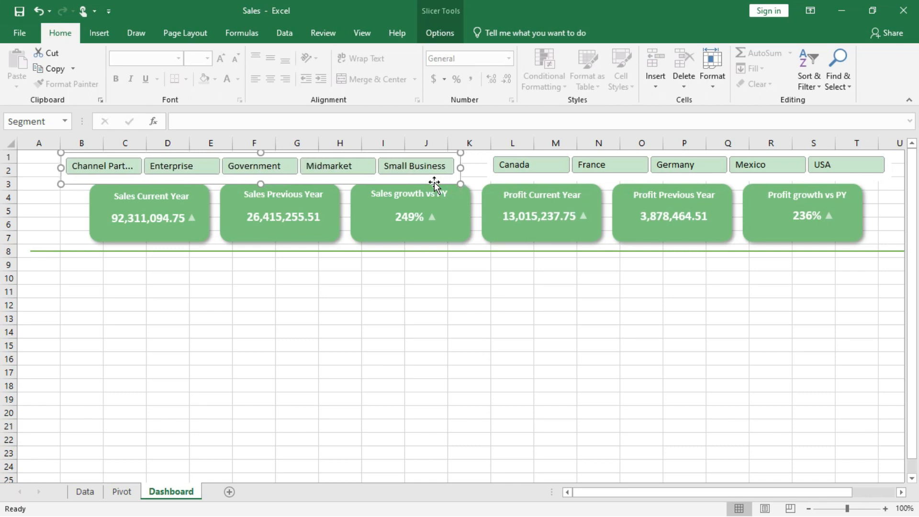
pyautogui.click(400, 342)
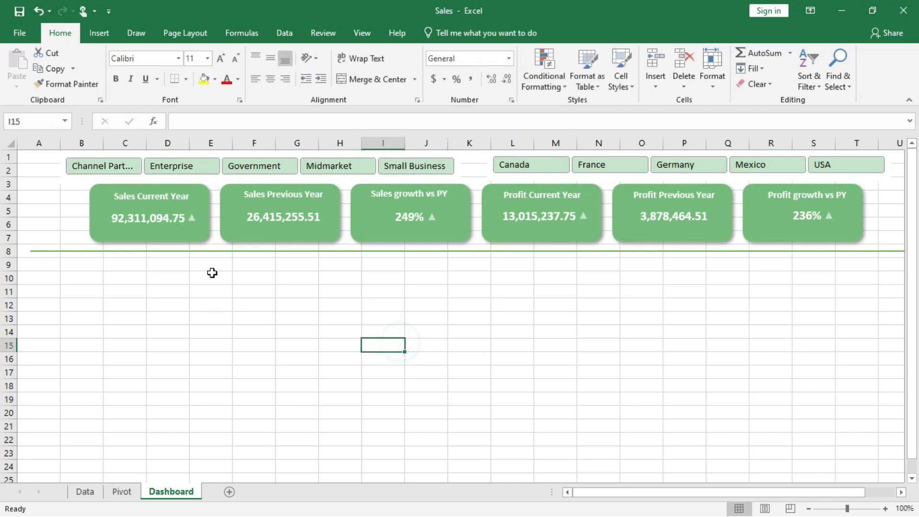
# Duplicate the green divider line below the cards and place the copy between rows 18 and 19, aligned with the original
pyautogui.click(245, 251)
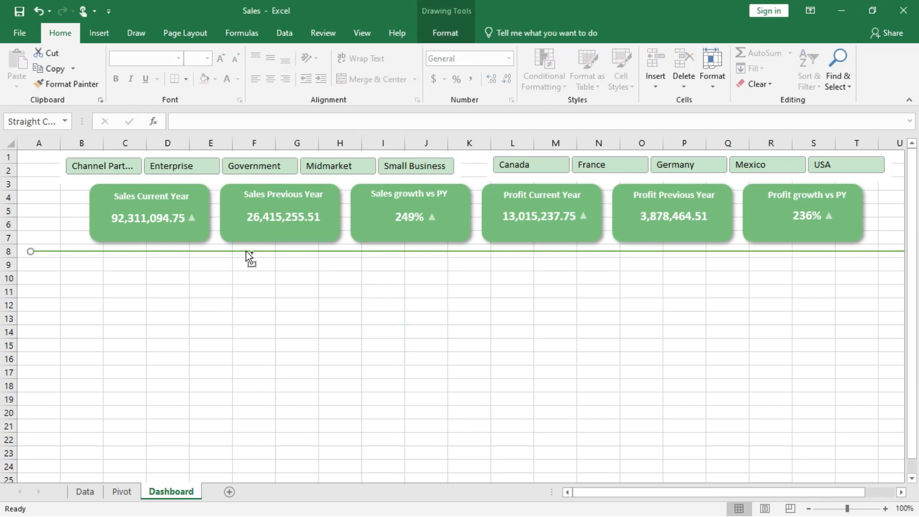
pyautogui.hotkey('ctrl', 'd')
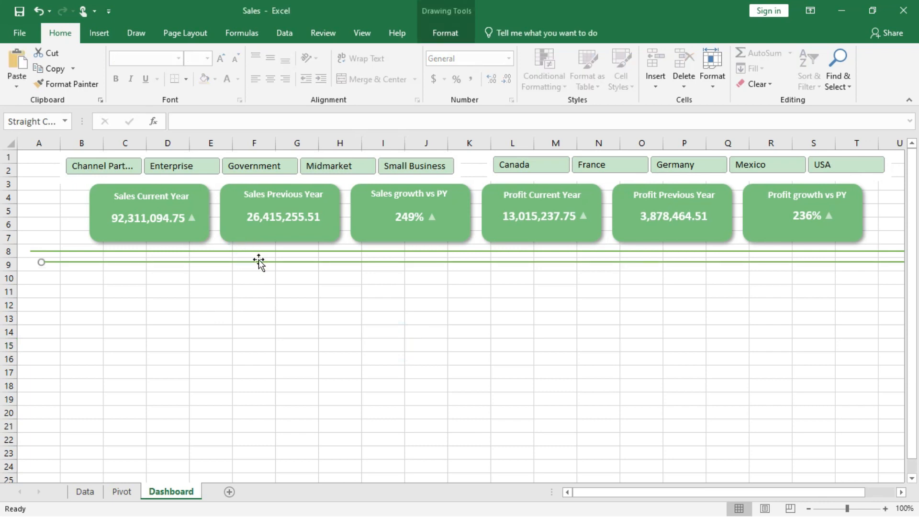
pyautogui.moveTo(257, 262); pyautogui.dragTo(239, 396)
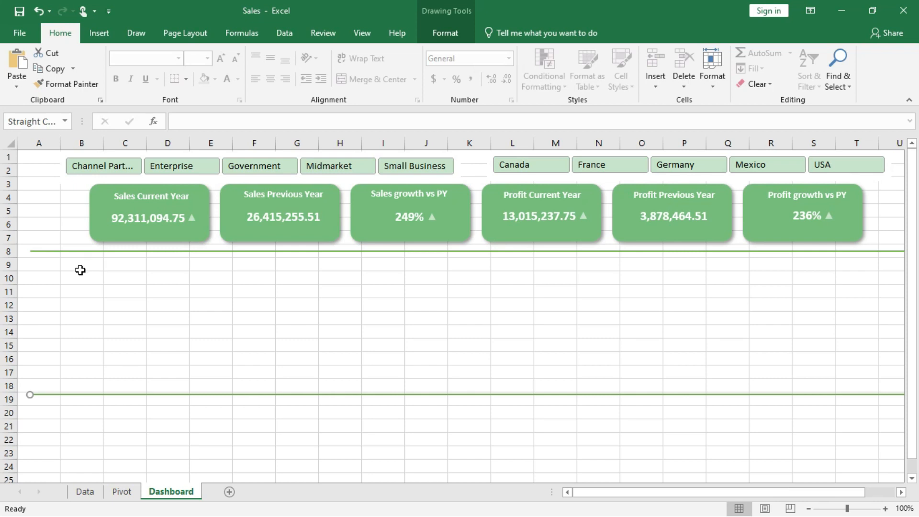
# Enter the table headers Country, 2013, 2014 and vs PY in cells B11 to E11
pyautogui.click(80, 290)
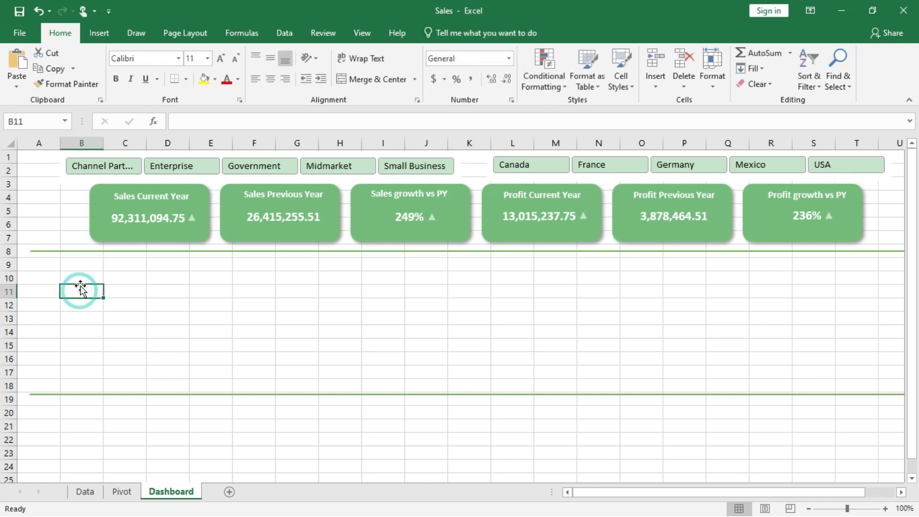
pyautogui.write('Country')
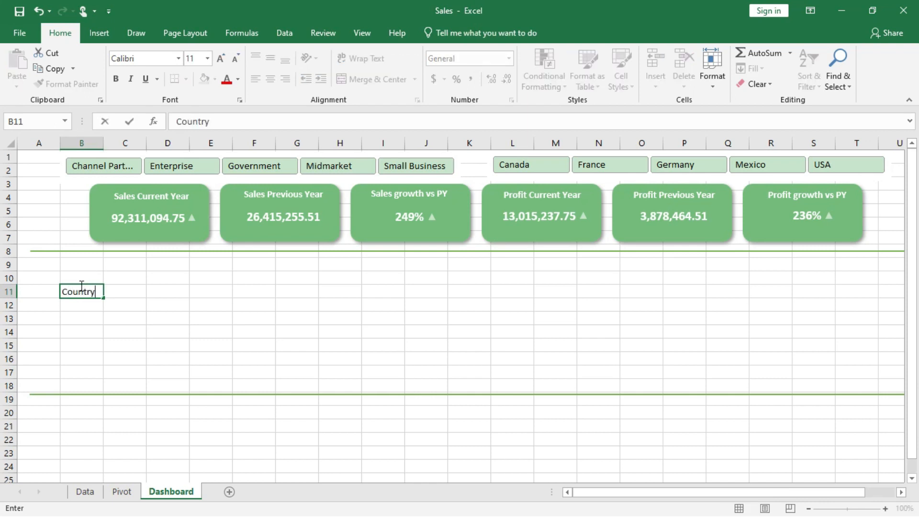
pyautogui.click(129, 291)
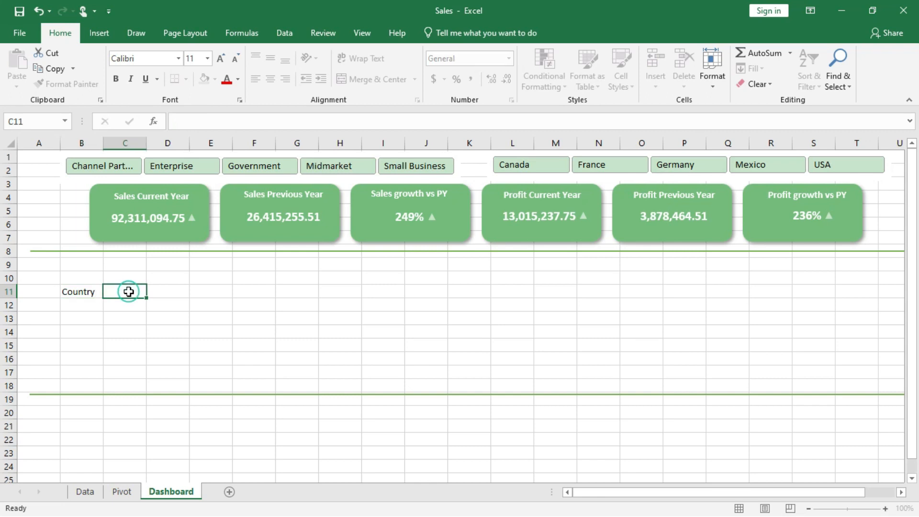
pyautogui.write('2013')
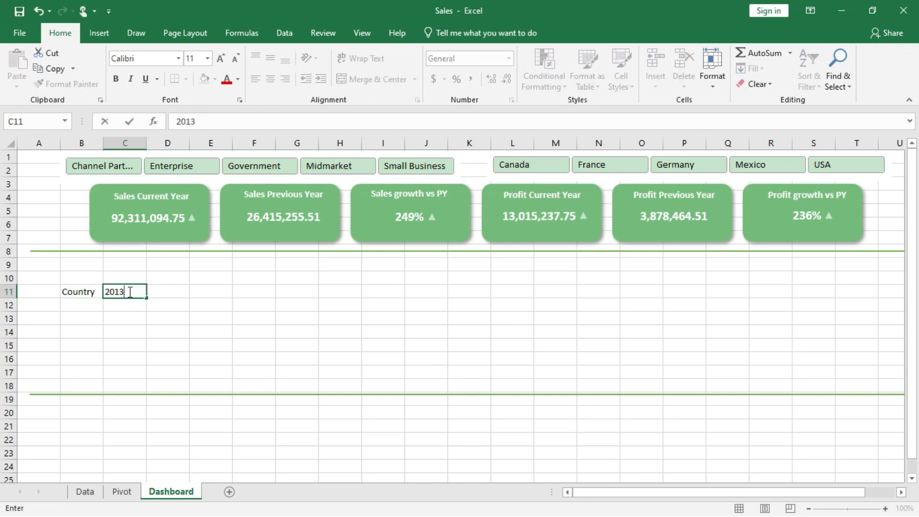
pyautogui.click(163, 291)
pyautogui.write('201')
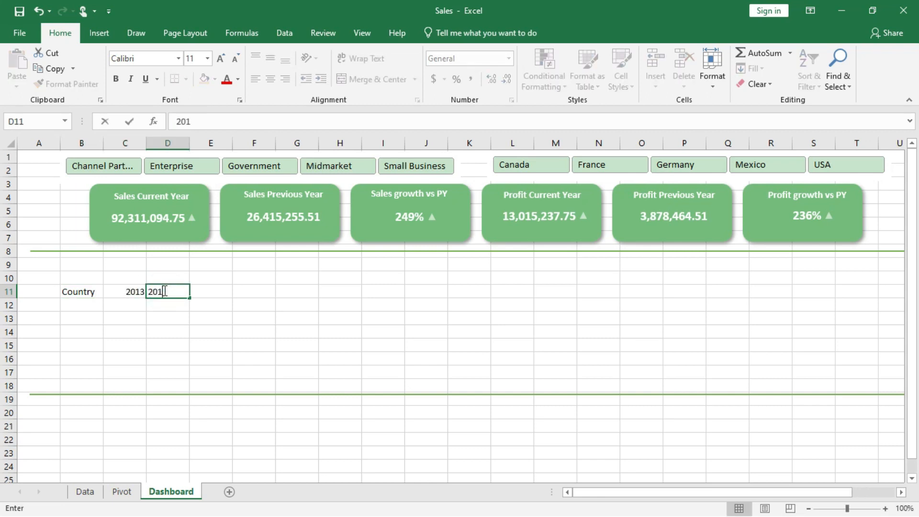
pyautogui.write('4')
pyautogui.click(219, 292)
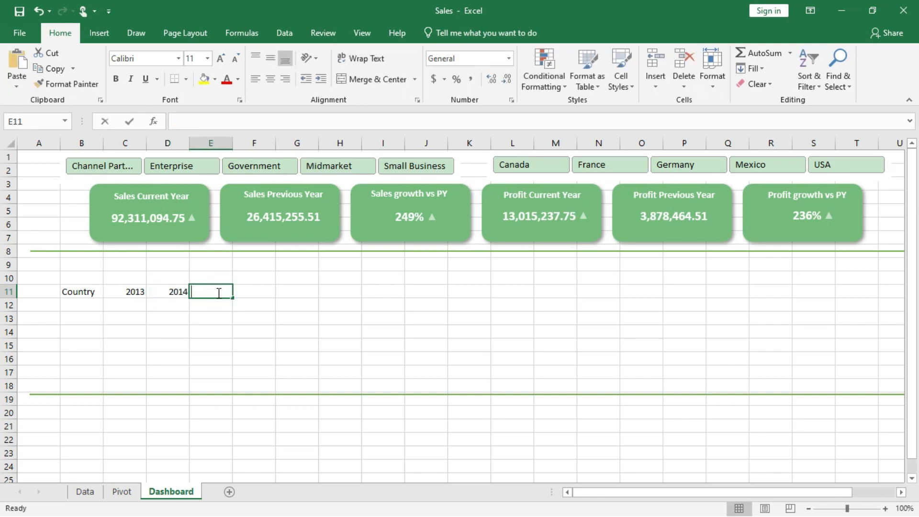
pyautogui.write('v')
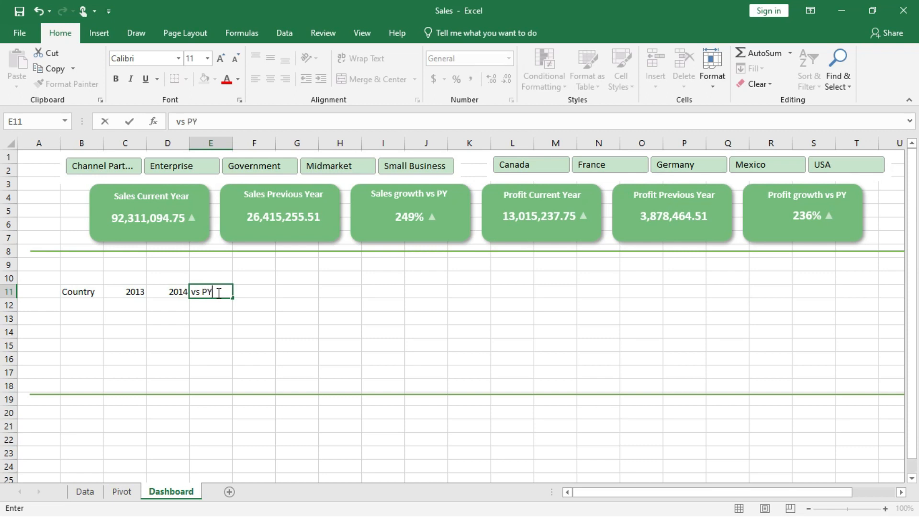
pyautogui.write('s PY')
pyautogui.click(251, 291)
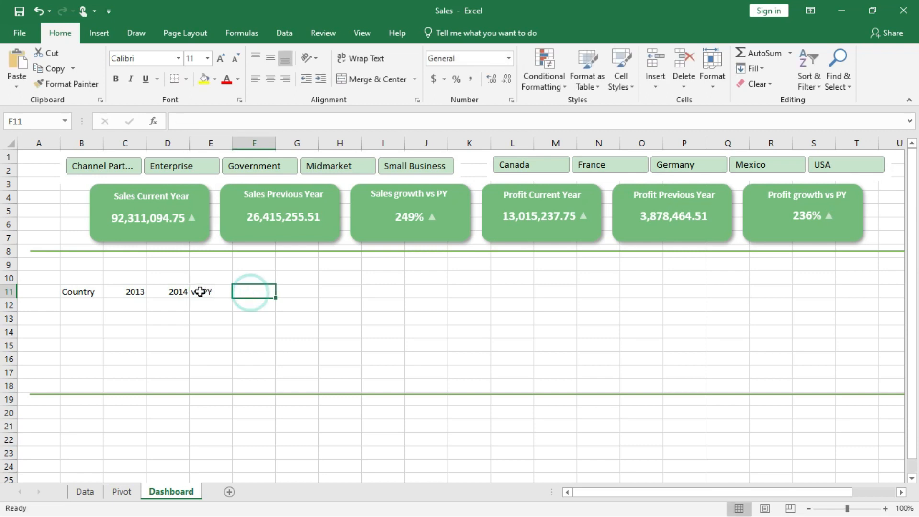
# Centre the headers in B11:E11 and make them bold
pyautogui.moveTo(209, 290); pyautogui.dragTo(76, 293)
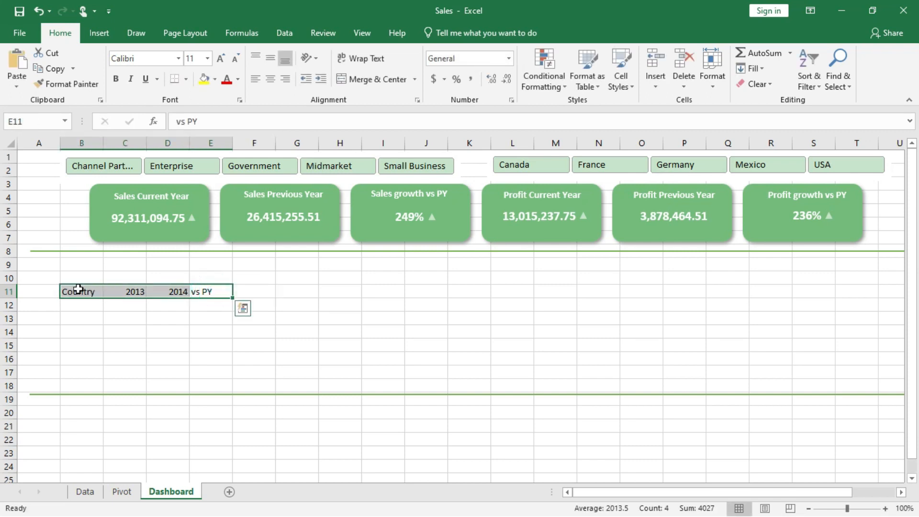
pyautogui.click(270, 85)
pyautogui.click(117, 84)
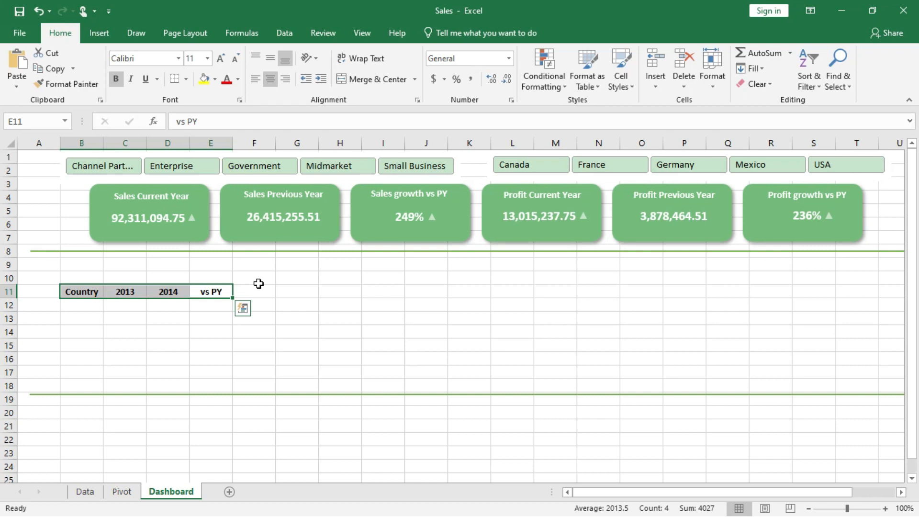
# Copy the header row B11:E11 to G11:J11
pyautogui.hotkey('ctrl', 'c')
pyautogui.click(299, 291)
pyautogui.hotkey('ctrl', 'v')
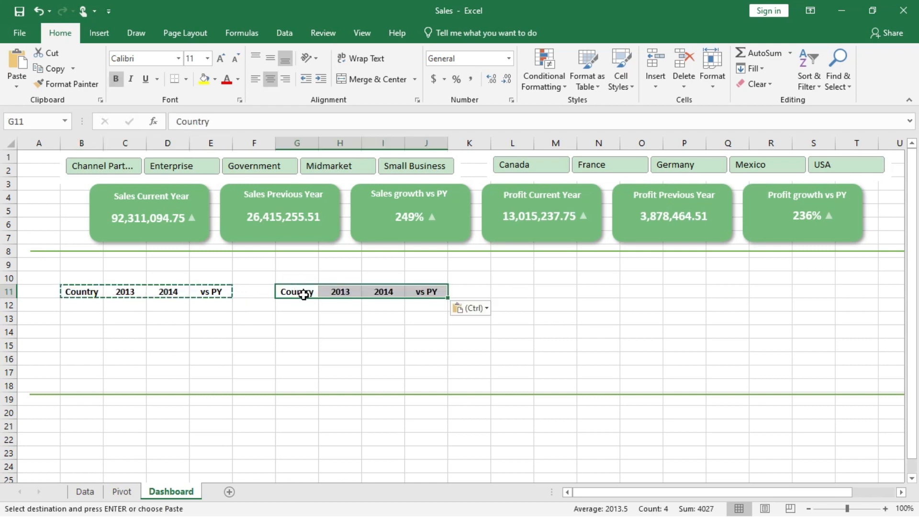
# Change the header in G11 from Country to Segment
pyautogui.click(303, 293)
pyautogui.doubleClick(307, 293)
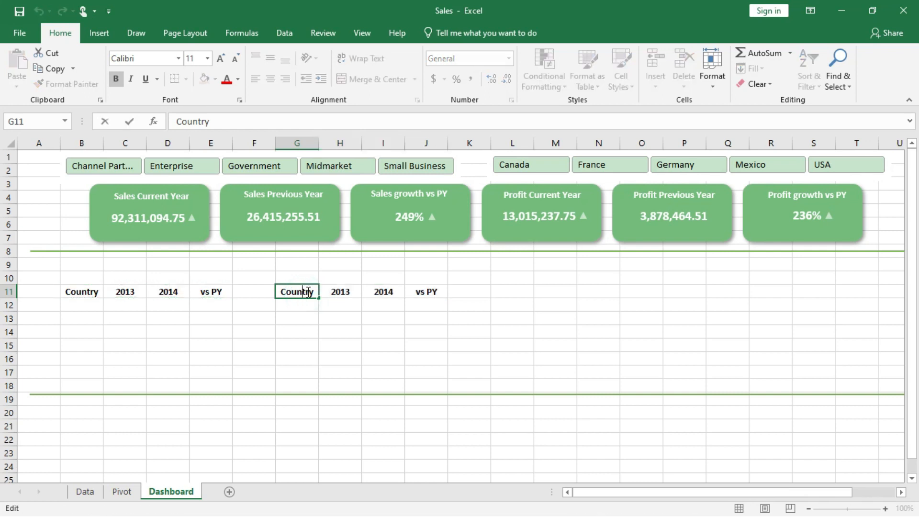
pyautogui.doubleClick(290, 289)
pyautogui.write('Segmen')
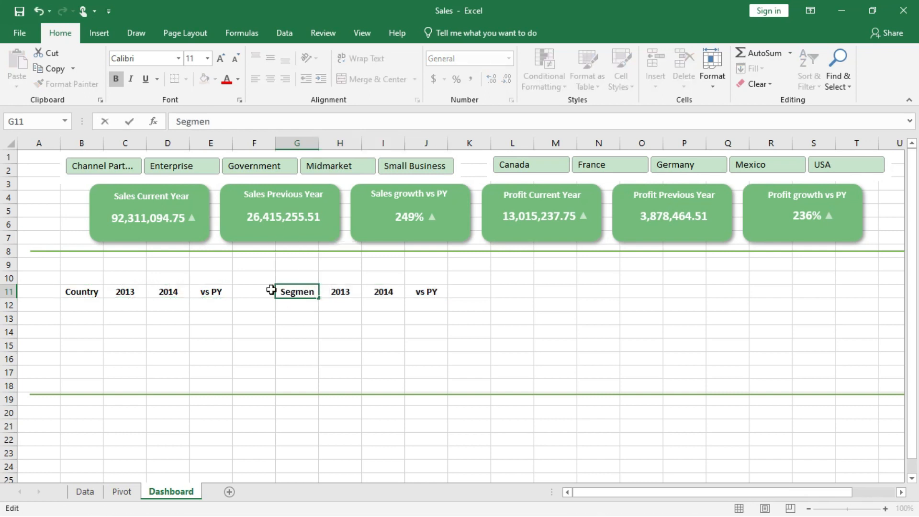
pyautogui.write('t')
pyautogui.click(272, 290)
# Copy both header groups in B11:J11 to the range starting at L11
pyautogui.moveTo(75, 292); pyautogui.dragTo(433, 289)
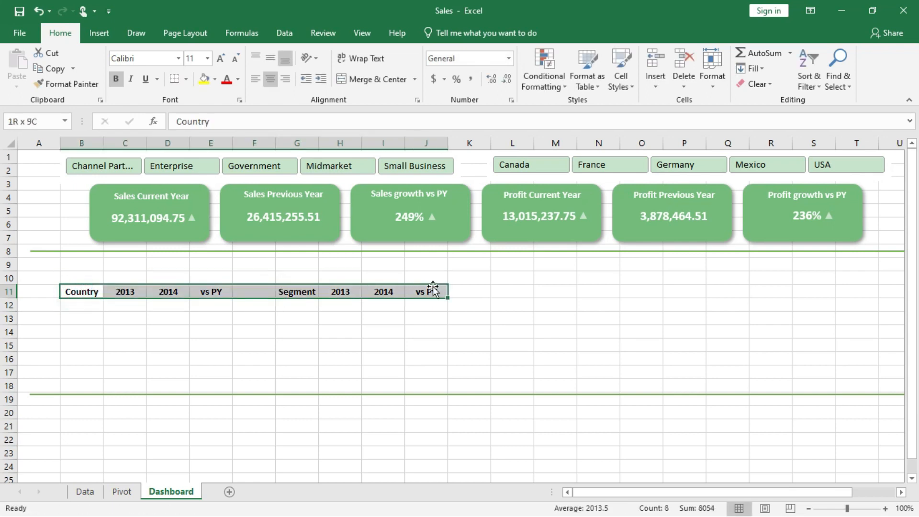
pyautogui.hotkey('ctrl', 'c')
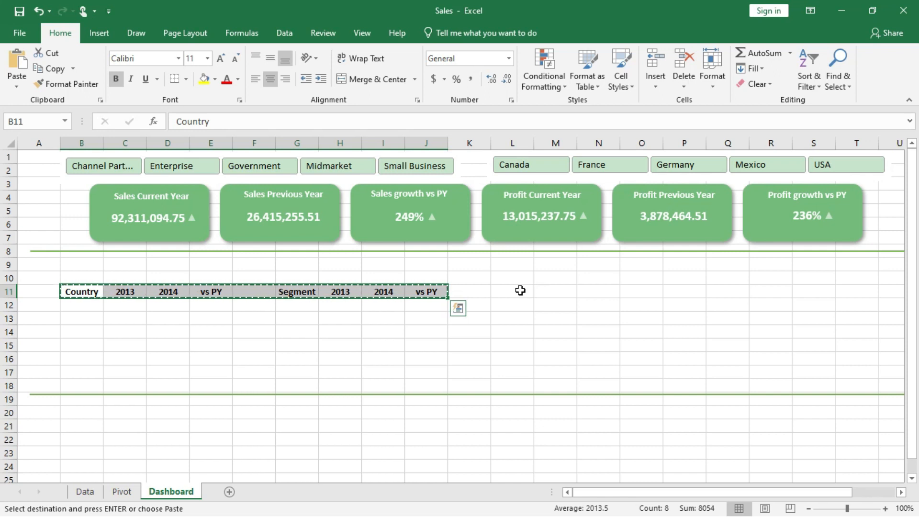
pyautogui.click(520, 290)
pyautogui.hotkey('ctrl', 'v')
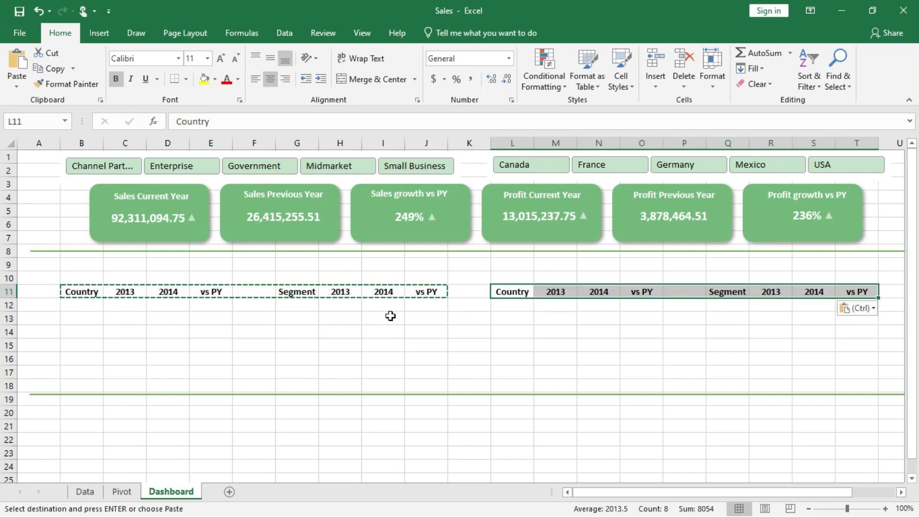
# Link cell B12 to the first country in the Pivot sheet with the formula =Pivot!A18
pyautogui.click(90, 306)
pyautogui.click(90, 306)
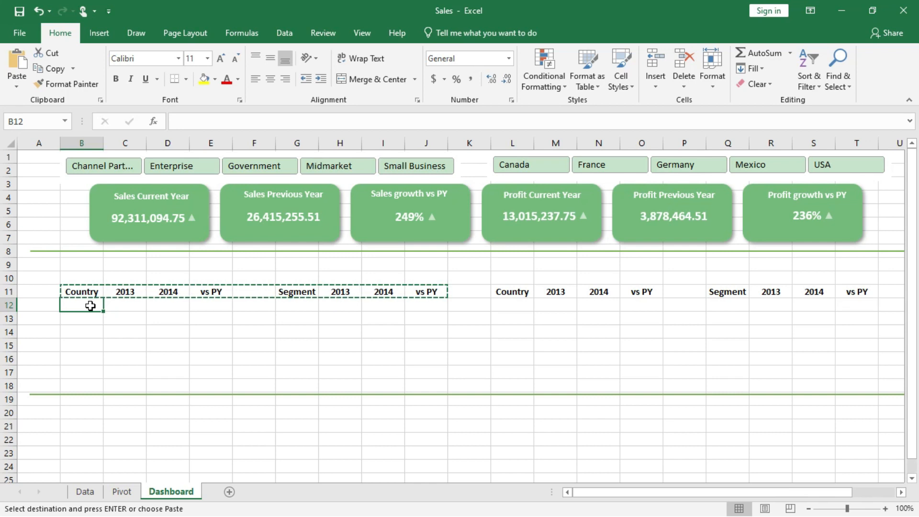
pyautogui.write('=')
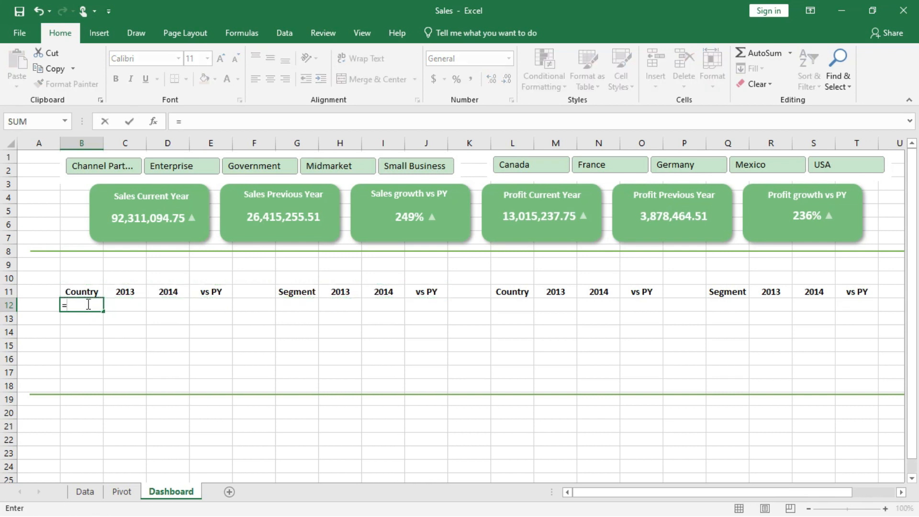
pyautogui.click(127, 495)
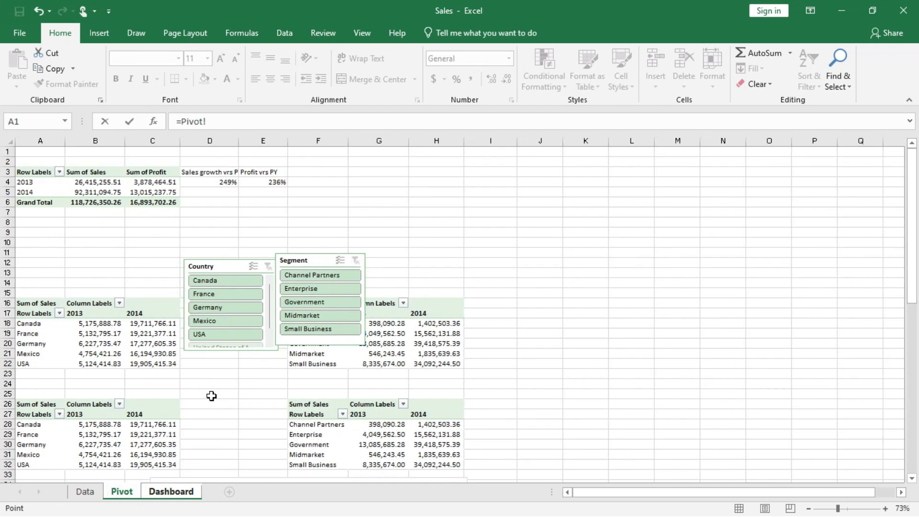
pyautogui.click(42, 324)
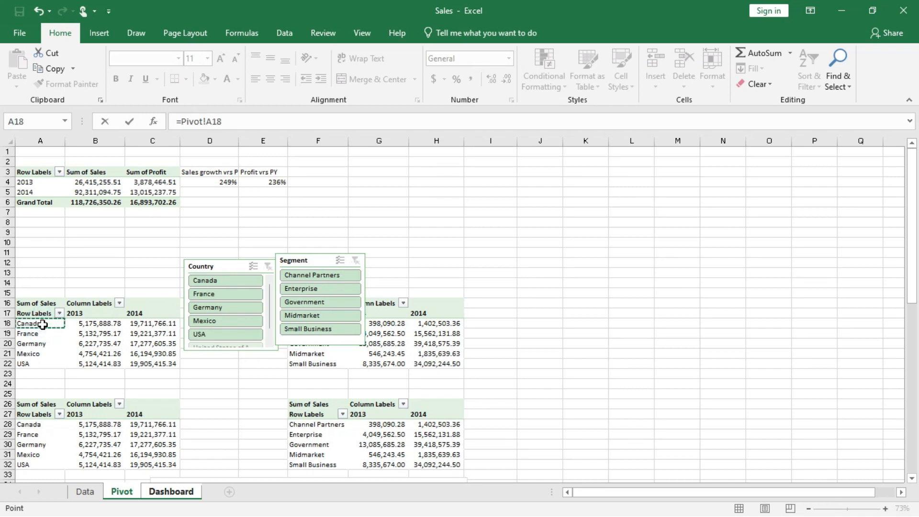
pyautogui.press('Return')
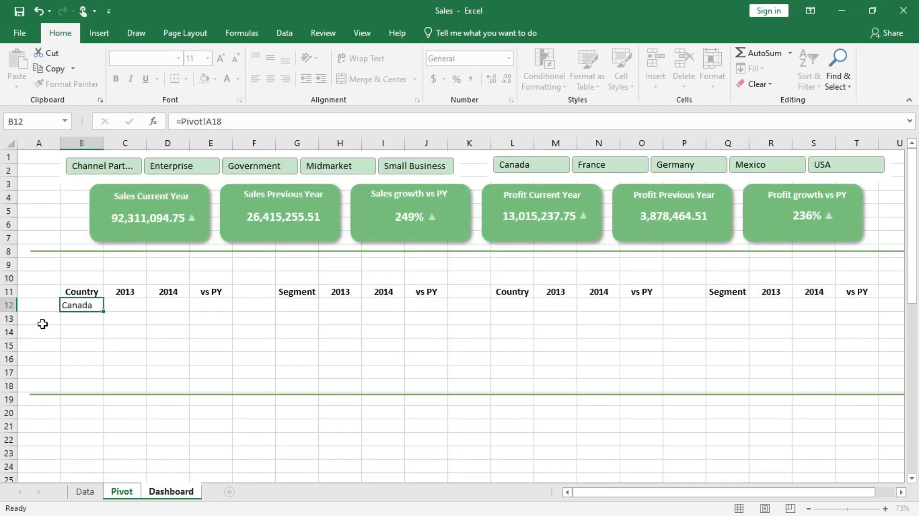
# Fill the country link from B12 down through row 17 and clear the surplus cell B17
pyautogui.click(94, 304)
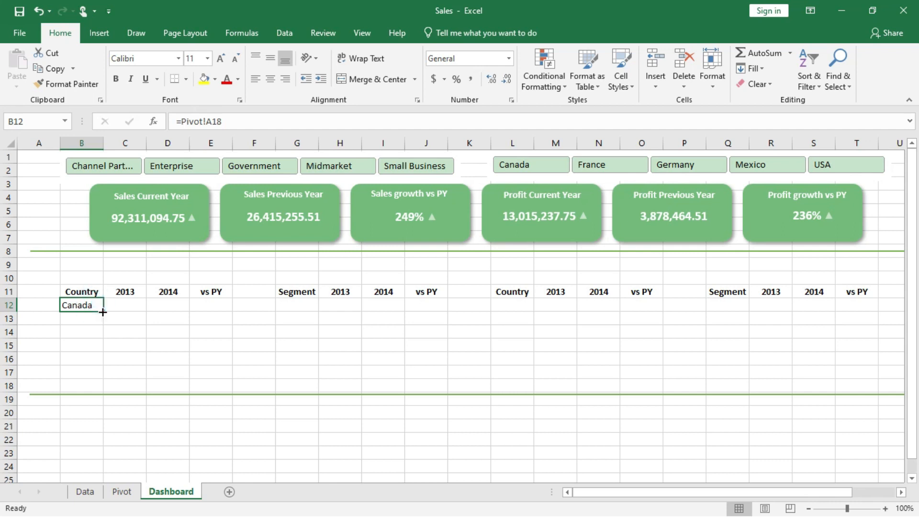
pyautogui.moveTo(103, 311); pyautogui.dragTo(102, 381)
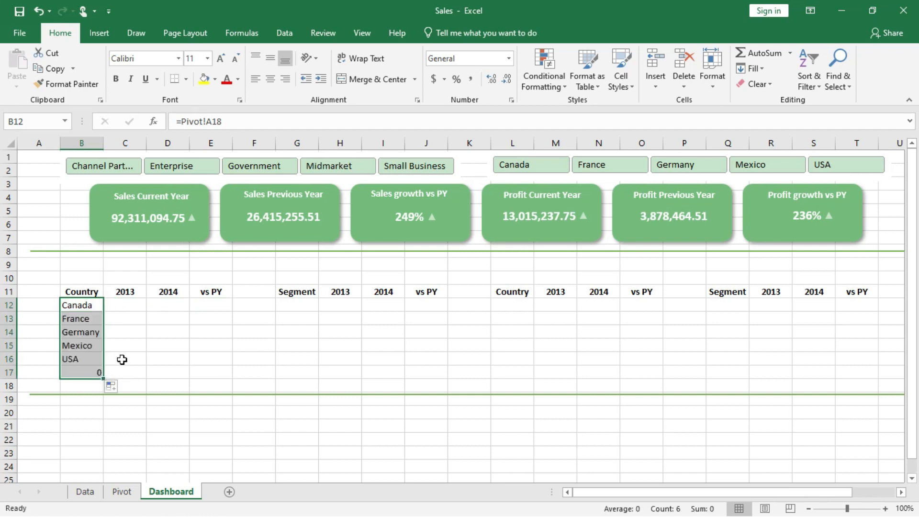
pyautogui.click(96, 373)
pyautogui.press('Delete')
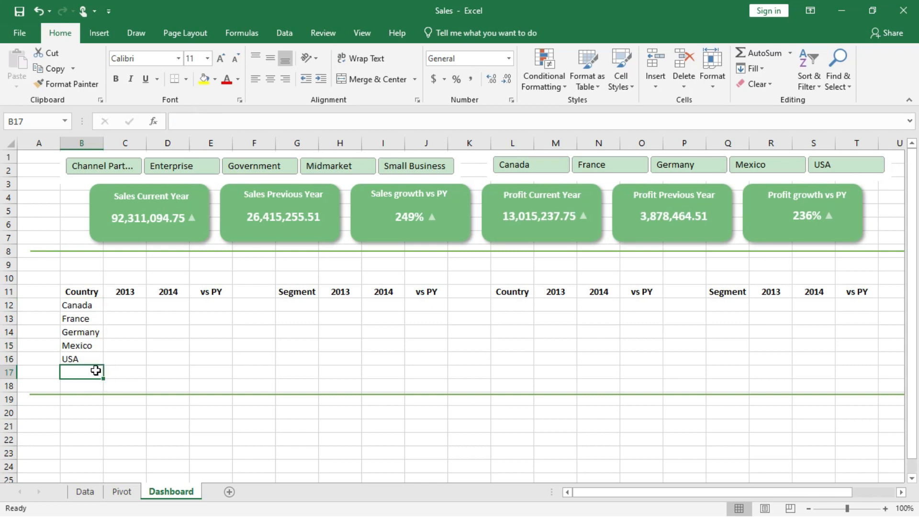
# Extend the links in B12:B16 across to column D and compare the 2013 and 2014 figures with the Pivot sheet
pyautogui.click(86, 305)
pyautogui.moveTo(87, 332); pyautogui.dragTo(189, 364)
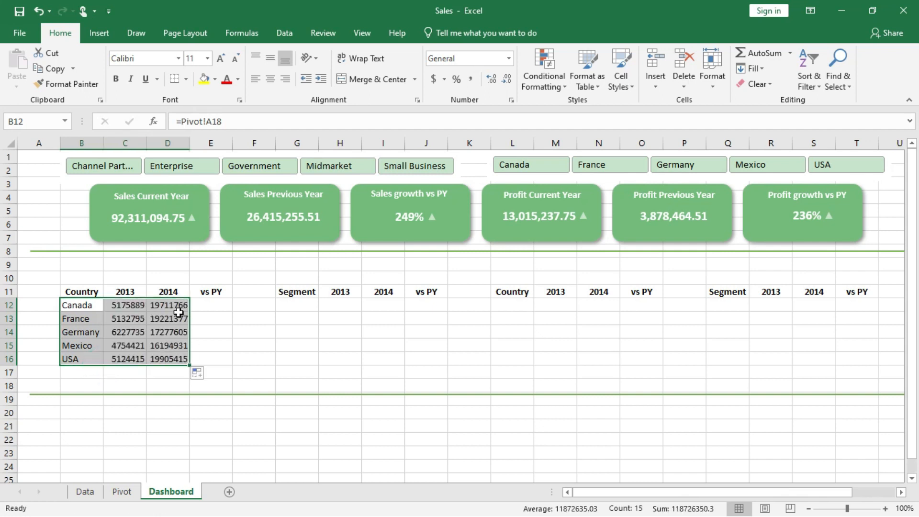
pyautogui.click(122, 493)
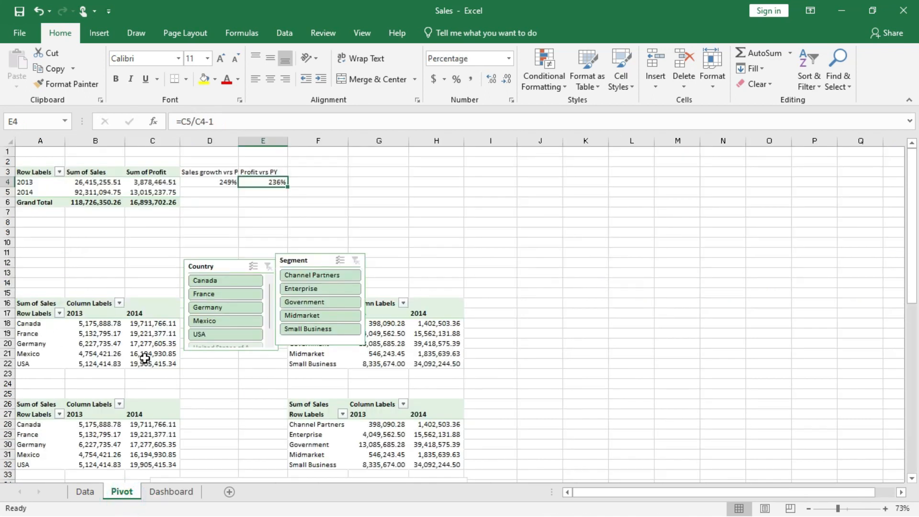
pyautogui.click(172, 492)
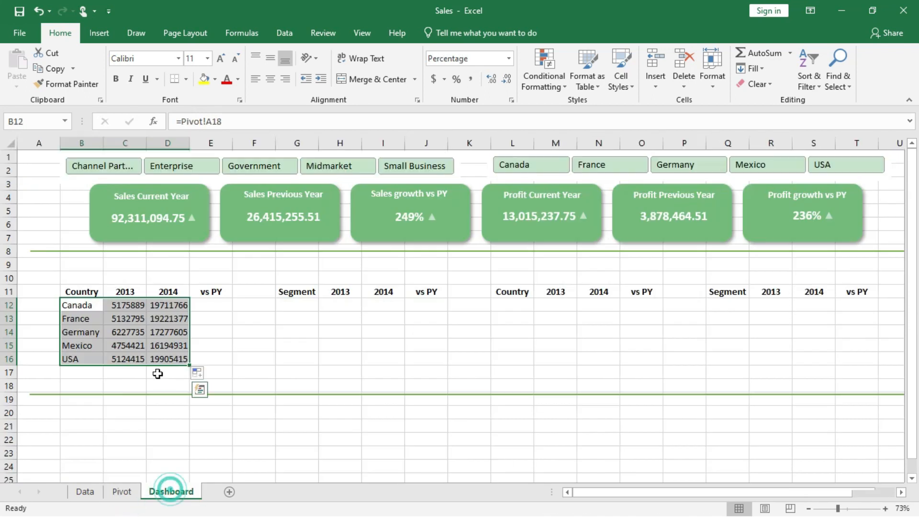
# Format C12:D16 as Number with 2 decimal places and negative numbers in red
pyautogui.click(126, 306)
pyautogui.moveTo(128, 307); pyautogui.dragTo(170, 360)
pyautogui.rightClick(171, 360)
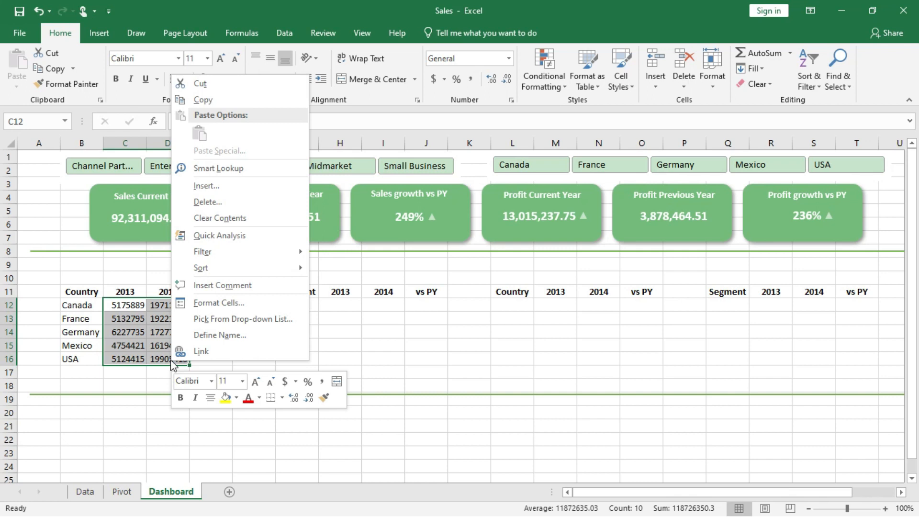
pyautogui.click(213, 303)
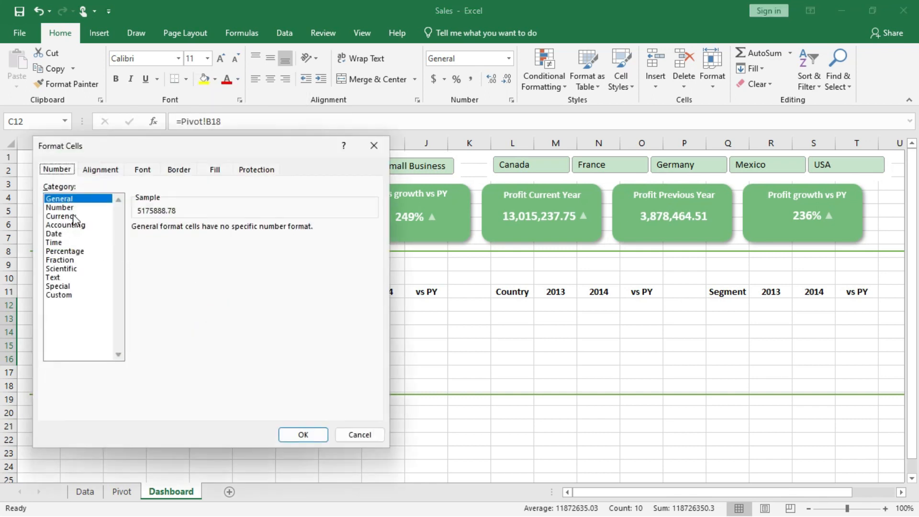
pyautogui.click(71, 209)
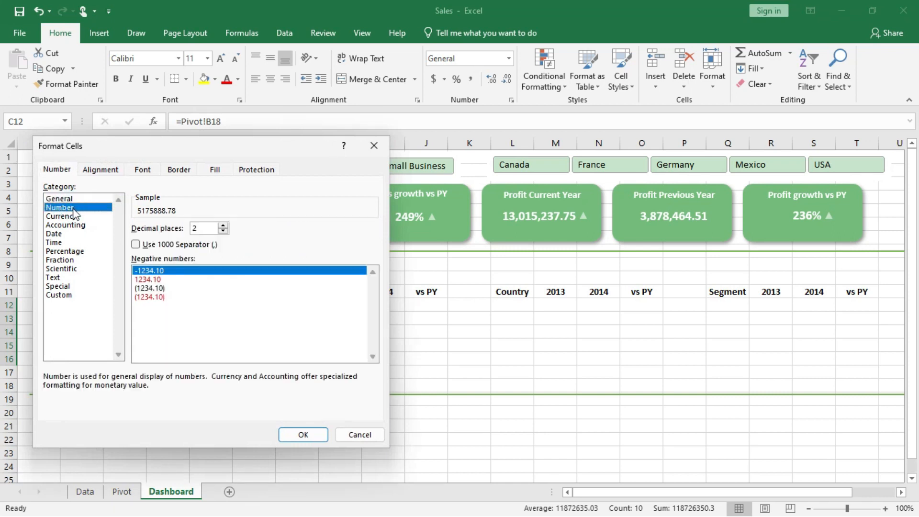
pyautogui.click(154, 280)
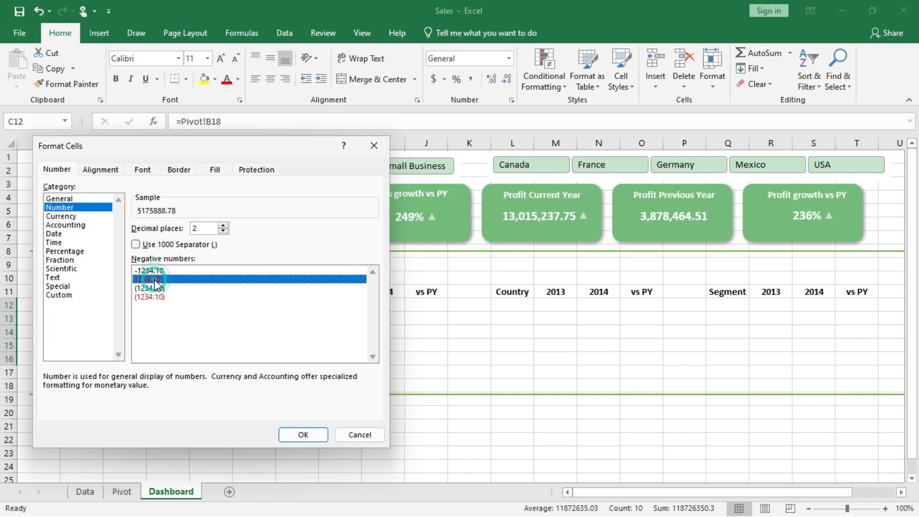
pyautogui.click(297, 435)
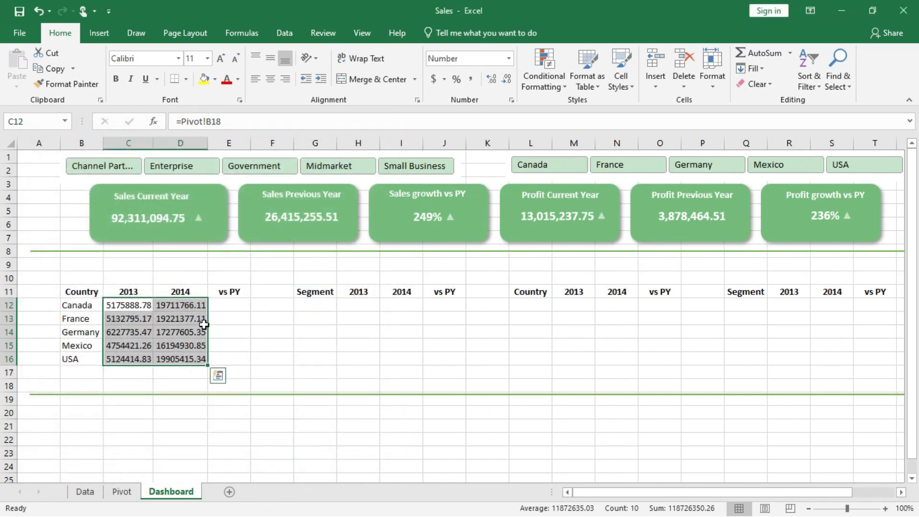
pyautogui.click(233, 302)
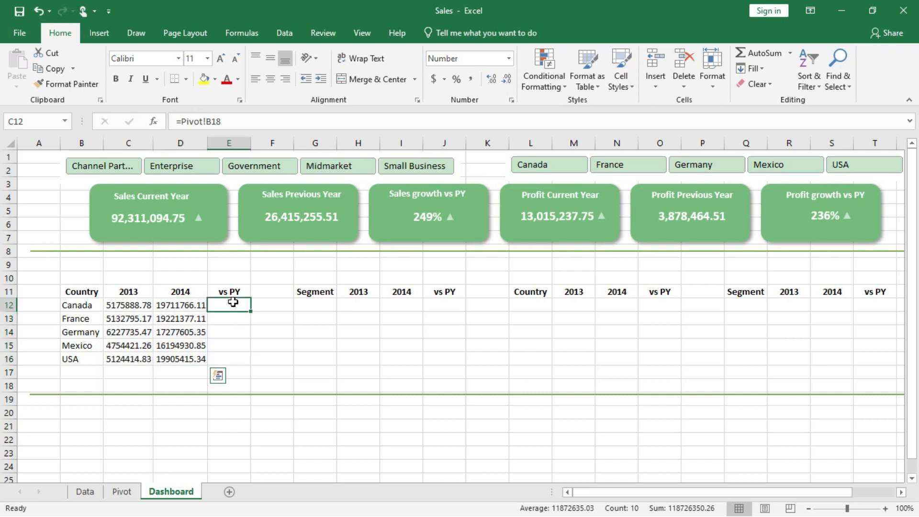
pyautogui.write('=')
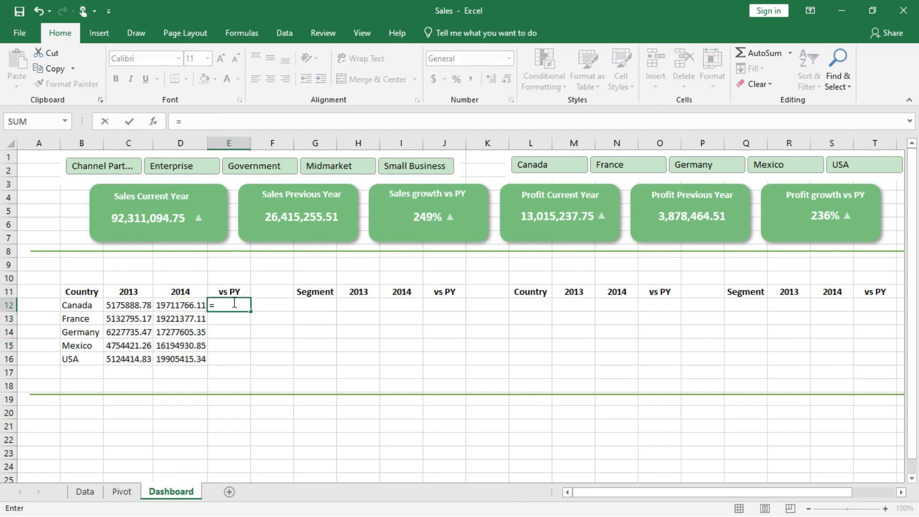
pyautogui.click(129, 305)
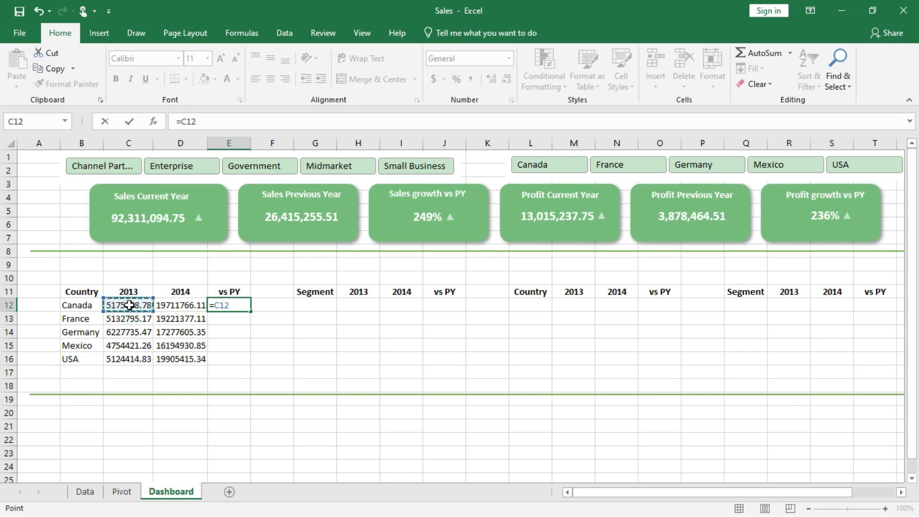
pyautogui.press('Escape')
# Apply the comma style with thousands separators to the yearly figures in C12:D16
pyautogui.moveTo(129, 305); pyautogui.dragTo(181, 362)
pyautogui.click(472, 80)
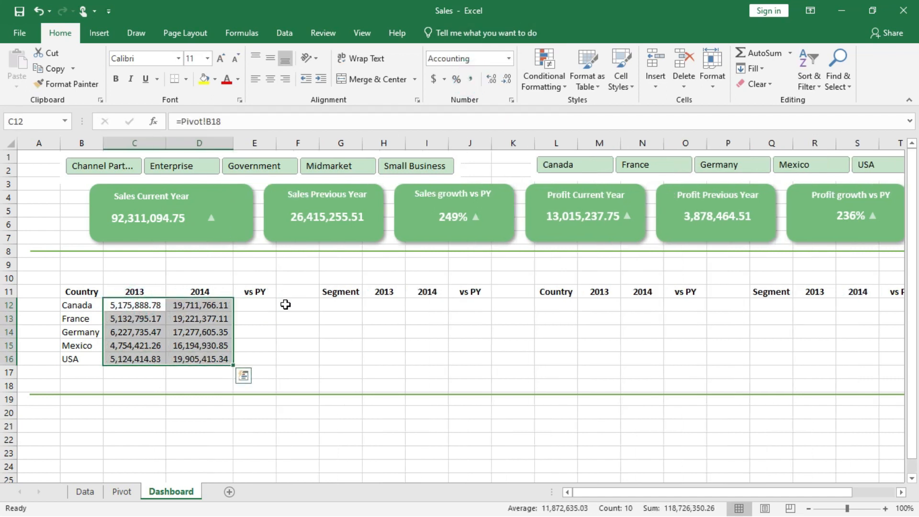
# Enter the growth formula =D12/C12-1 in cell E12 under vs PY
pyautogui.click(256, 307)
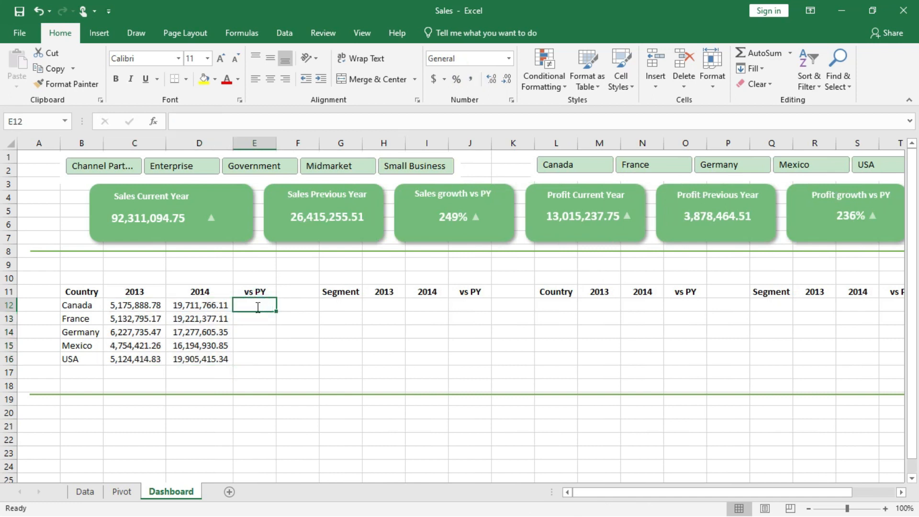
pyautogui.write('=')
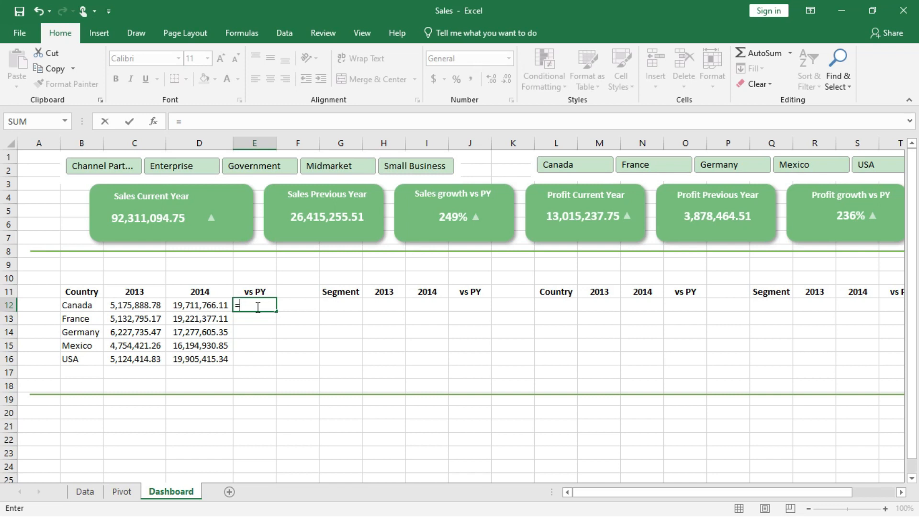
pyautogui.click(206, 309)
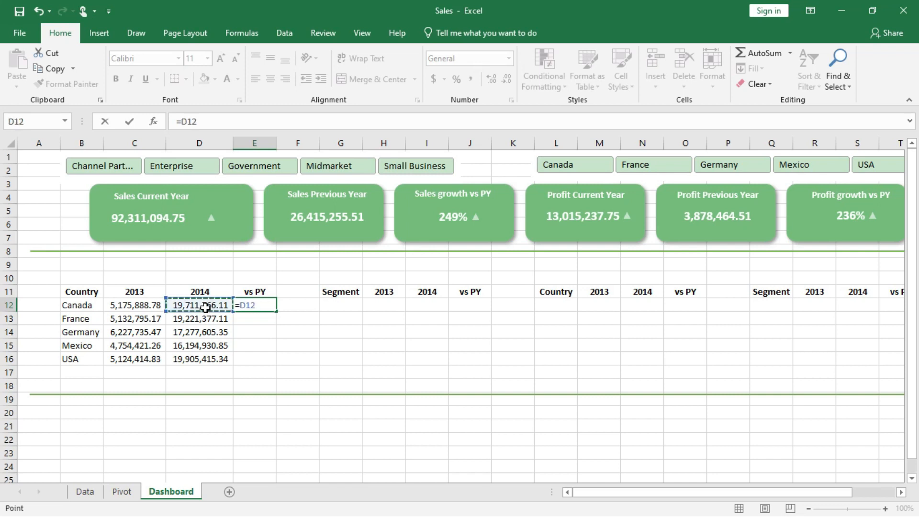
pyautogui.write('/')
pyautogui.click(146, 306)
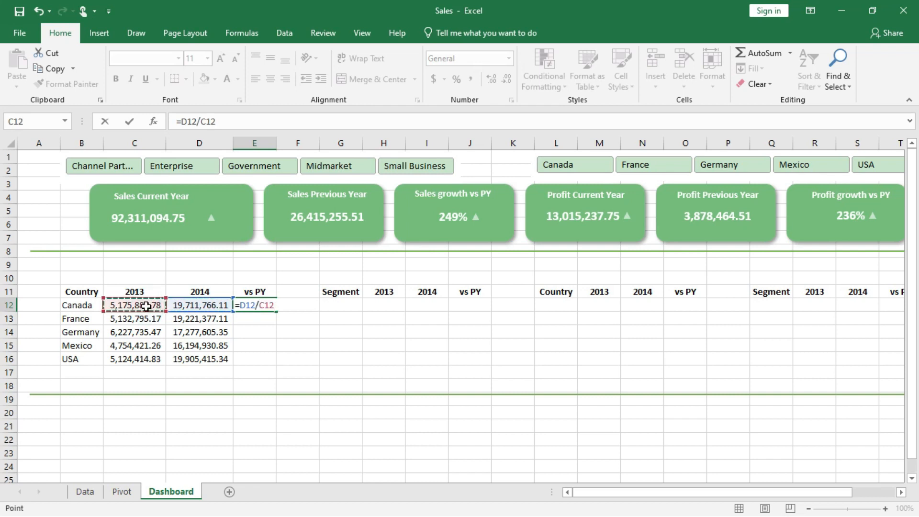
pyautogui.write('-1')
pyautogui.press('Return')
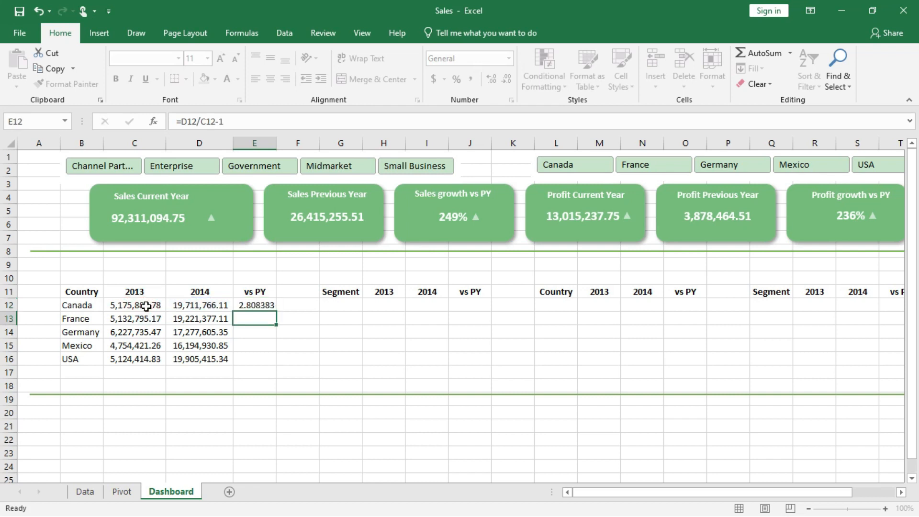
# Format E12 as a percentage and fill its growth formula down to E16
pyautogui.click(257, 305)
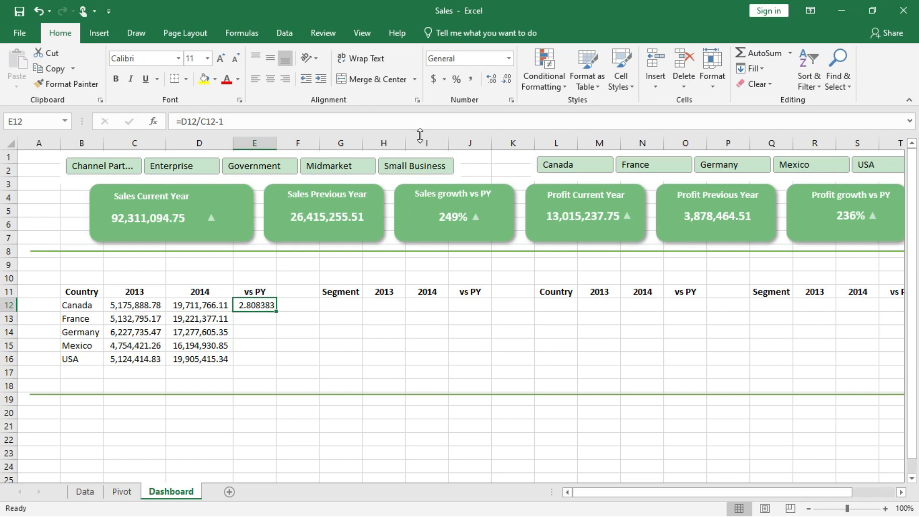
pyautogui.click(455, 80)
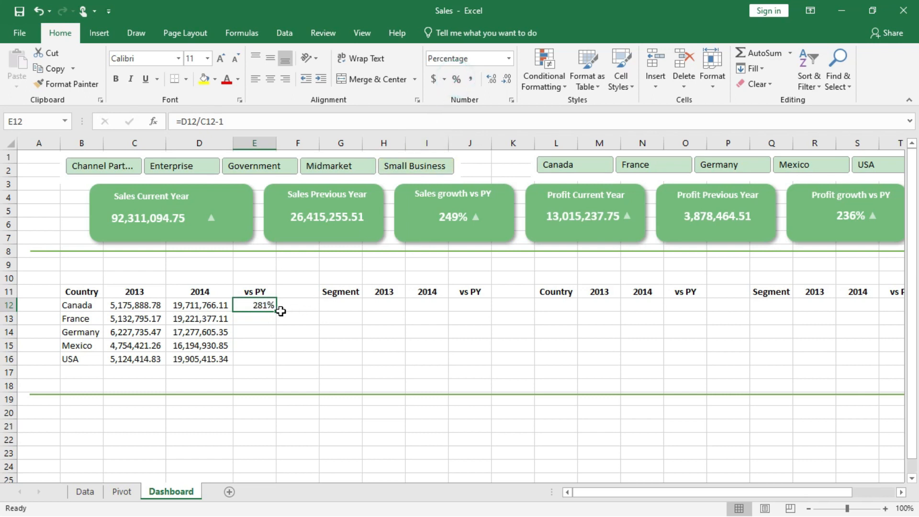
pyautogui.moveTo(277, 312); pyautogui.dragTo(275, 366)
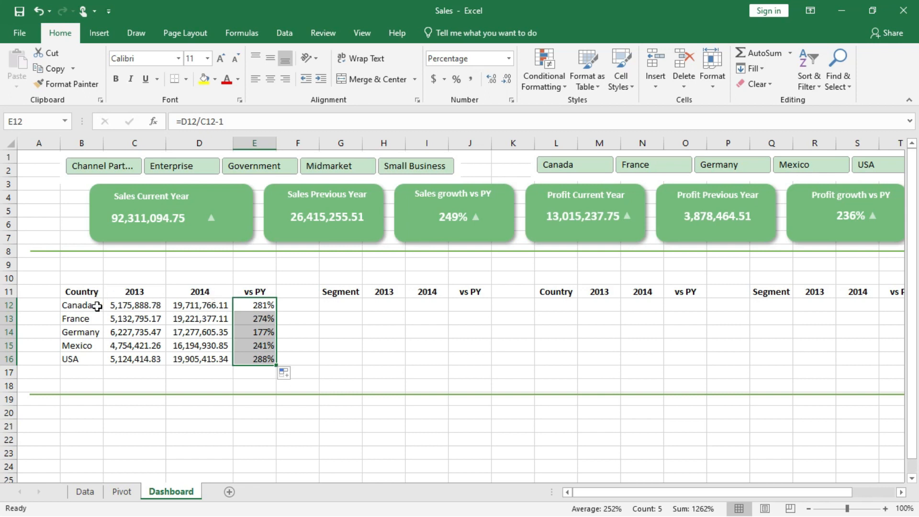
pyautogui.click(337, 306)
pyautogui.doubleClick(339, 307)
pyautogui.write('=')
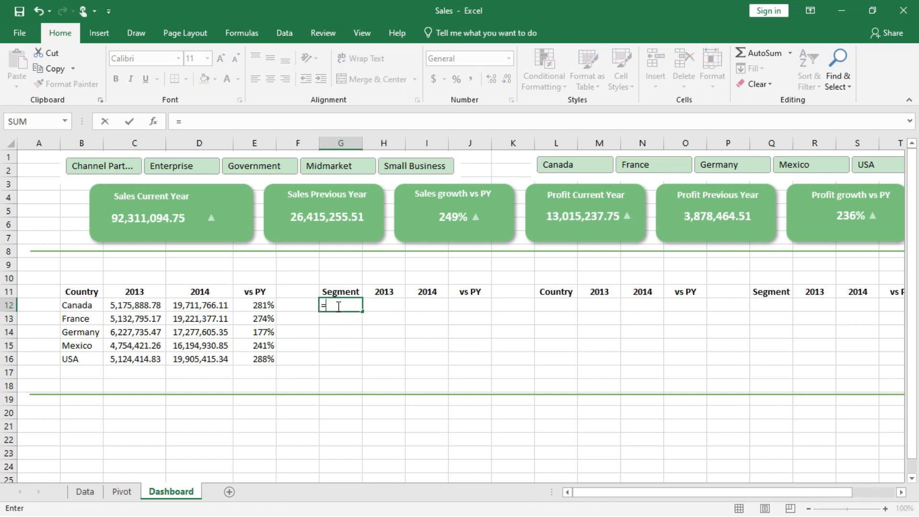
pyautogui.click(122, 493)
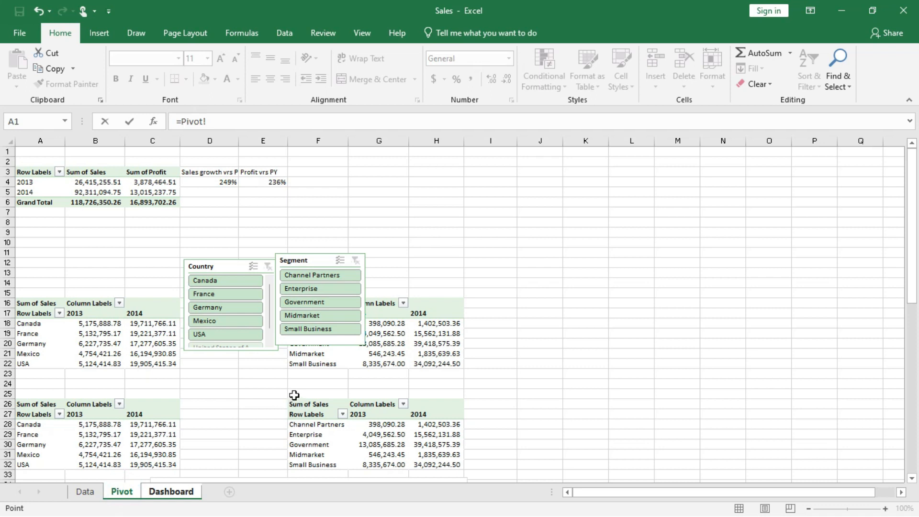
pyautogui.moveTo(313, 256); pyautogui.dragTo(324, 206)
pyautogui.press('Return')
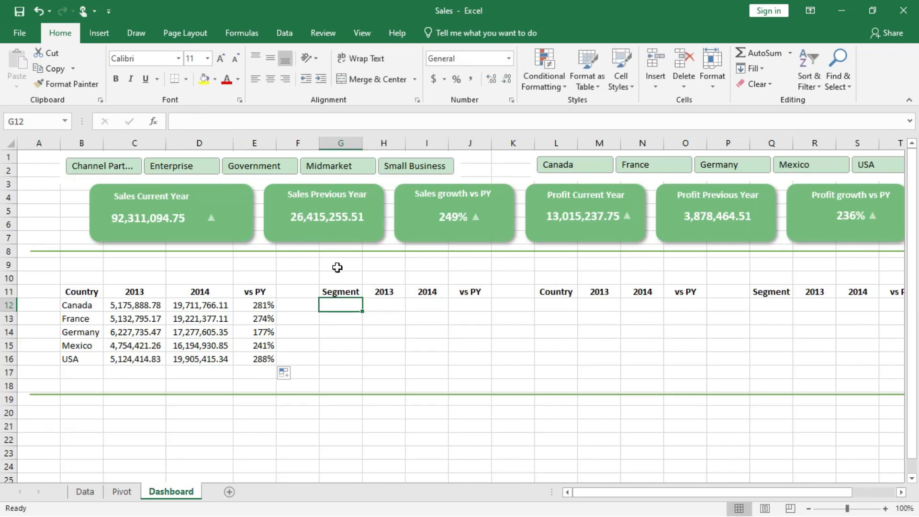
# Move the Segment slicer on the Pivot sheet off the segment pivot table, to the empty cells beside it
pyautogui.click(121, 492)
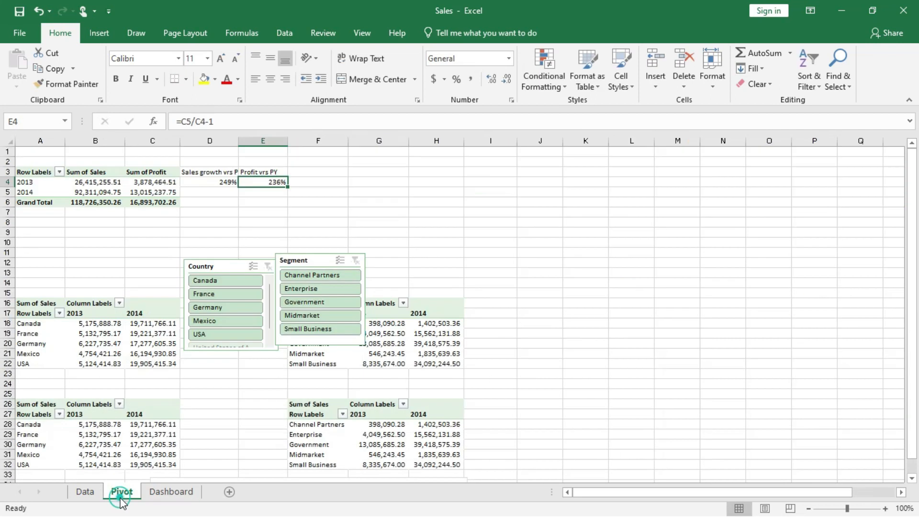
pyautogui.click(314, 256)
pyautogui.moveTo(480, 267); pyautogui.dragTo(526, 282)
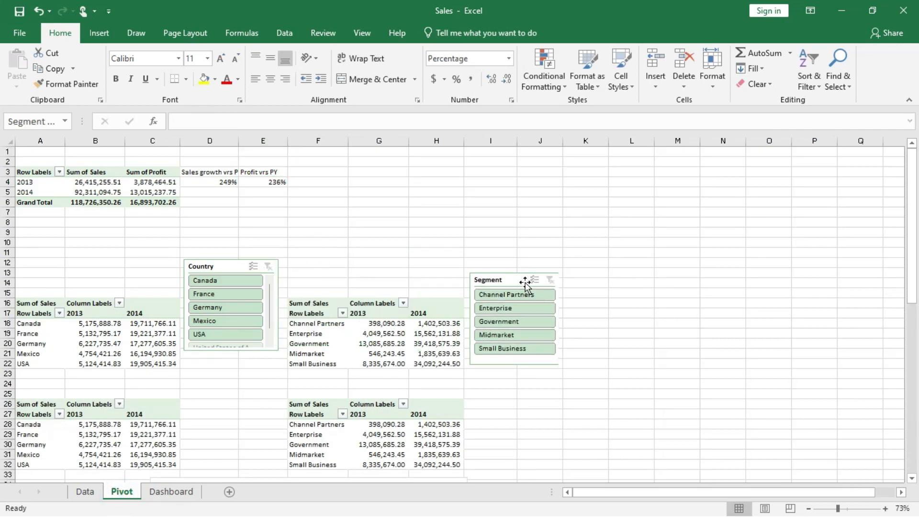
# Link Dashboard cell G12 under Segment to the first segment name with =Pivot!$F$18
pyautogui.click(167, 491)
pyautogui.write('=')
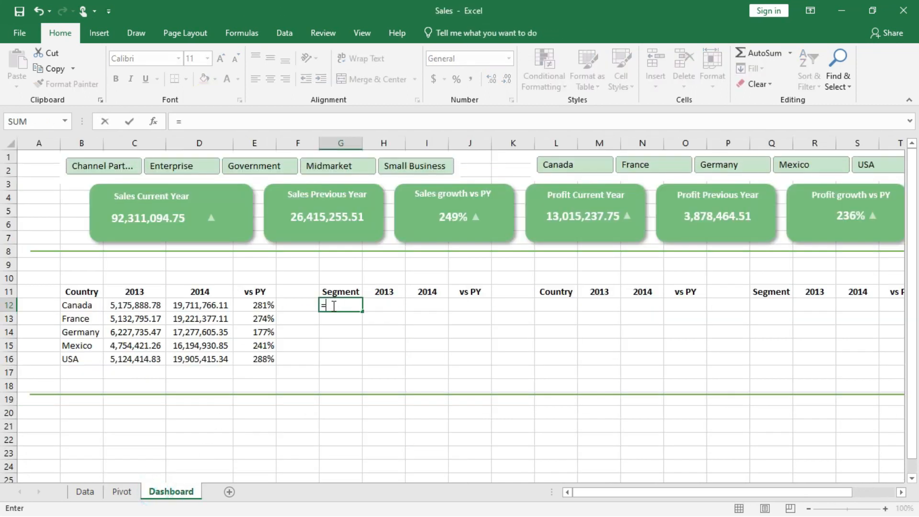
pyautogui.click(122, 491)
pyautogui.click(318, 324)
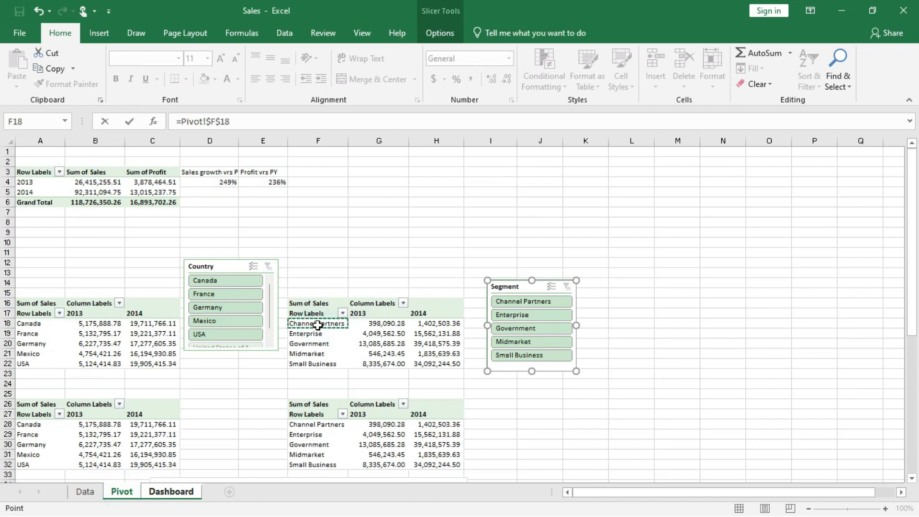
pyautogui.press('Return')
# Try filling the G12 segment link down to G17 and undo the fill
pyautogui.click(356, 303)
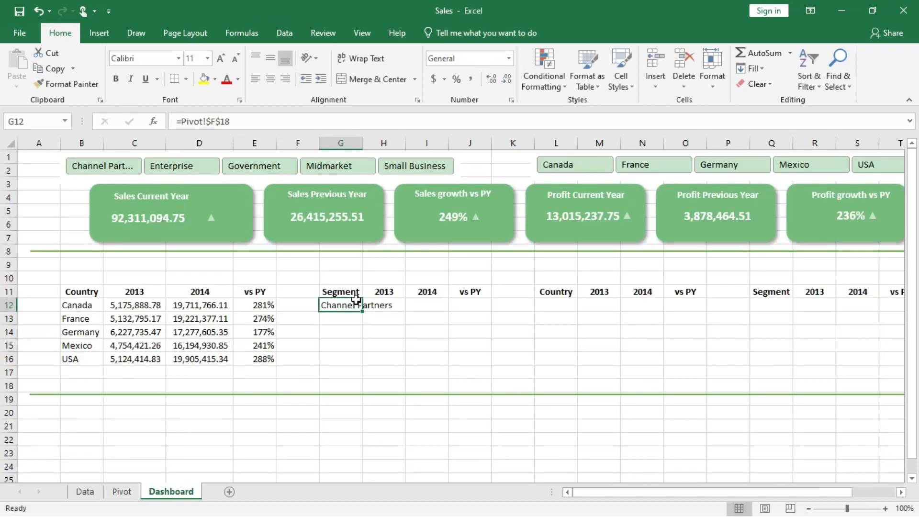
pyautogui.moveTo(362, 312); pyautogui.dragTo(356, 382)
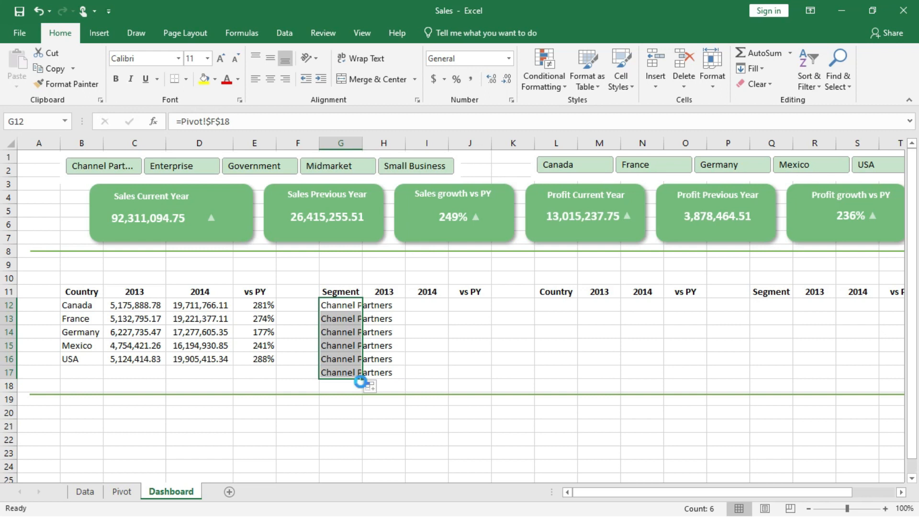
pyautogui.hotkey('ctrl', 'z')
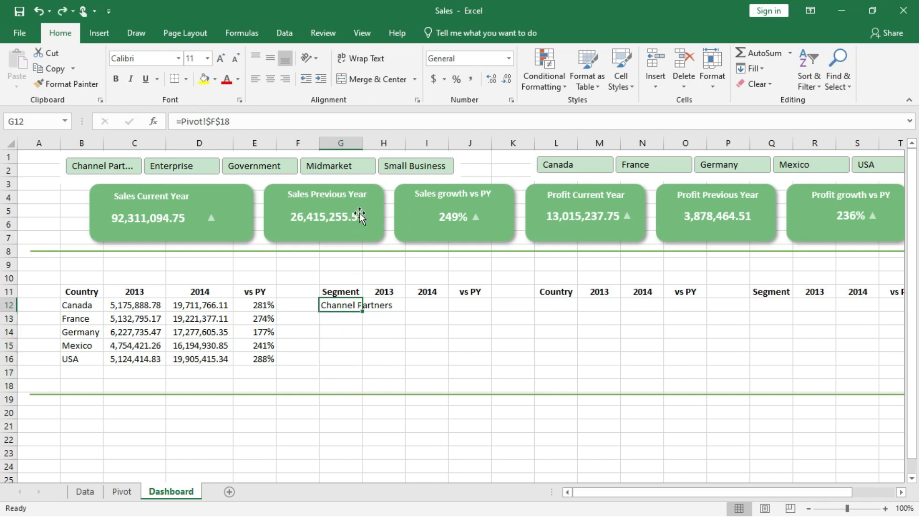
# Autofit column G to the segment name and re-enter the link in G12 as =Pivot!$F$18
pyautogui.doubleClick(362, 143)
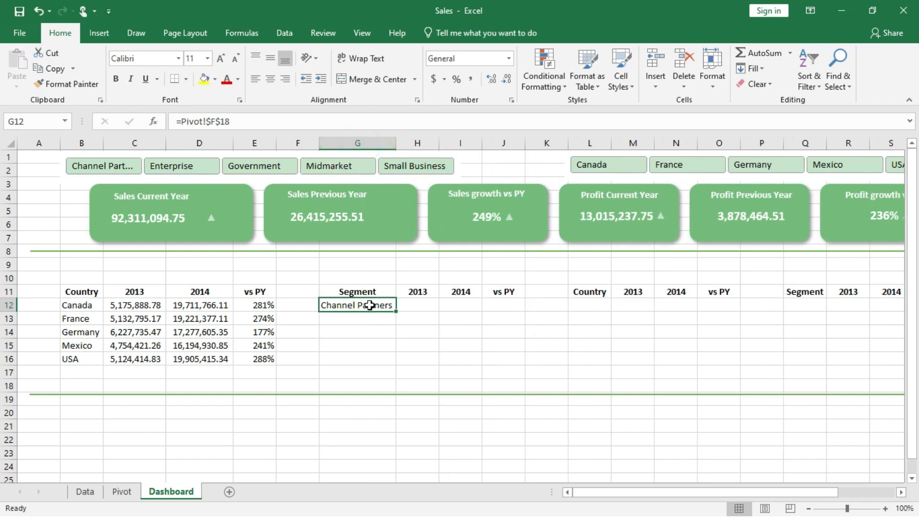
pyautogui.press('Delete')
pyautogui.write('=')
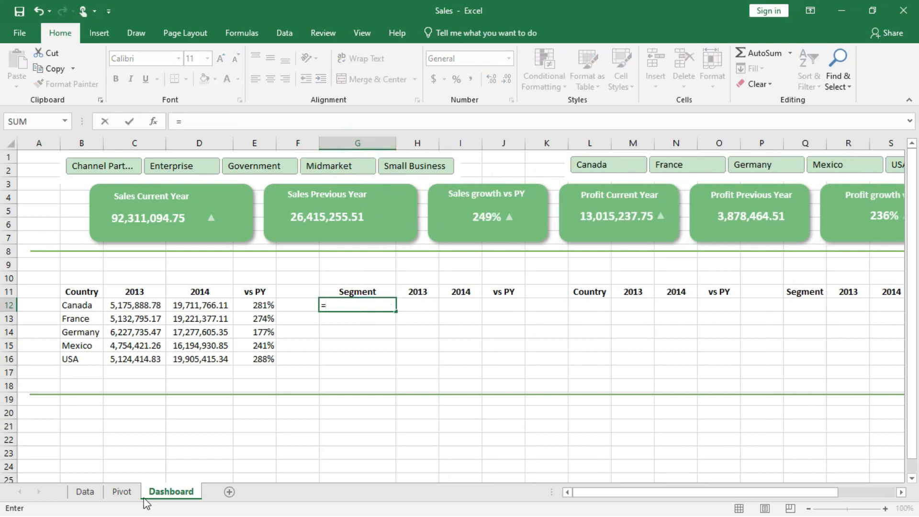
pyautogui.click(120, 492)
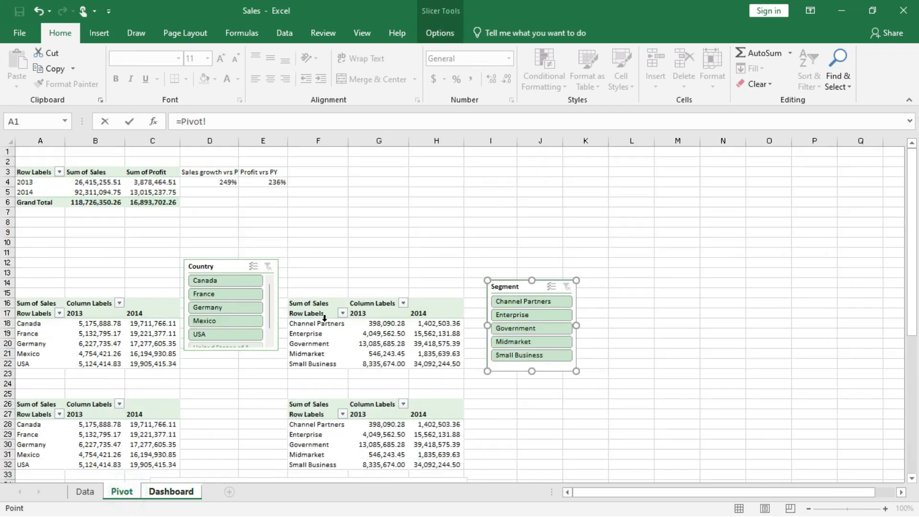
pyautogui.click(301, 324)
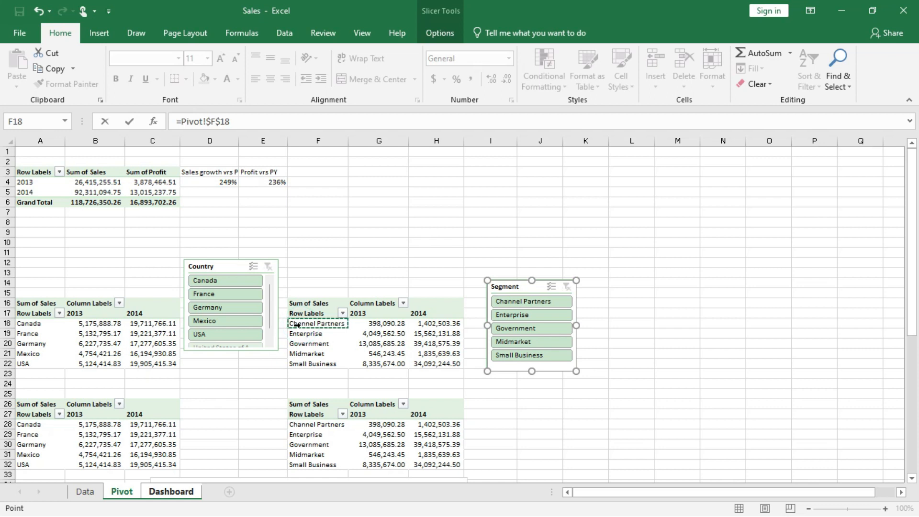
pyautogui.press('Return')
# Fill the G12 link down to G16 and compare its formula with the Country link in B12
pyautogui.click(382, 306)
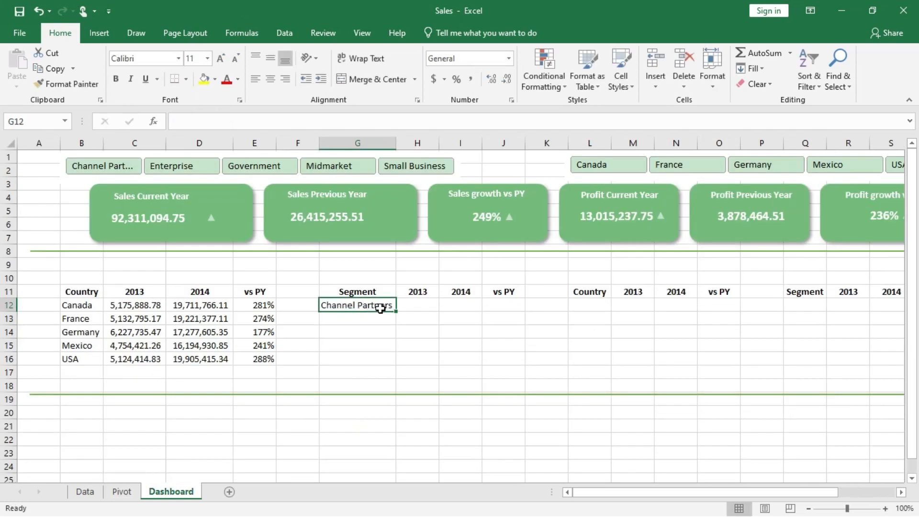
pyautogui.moveTo(396, 311); pyautogui.dragTo(386, 369)
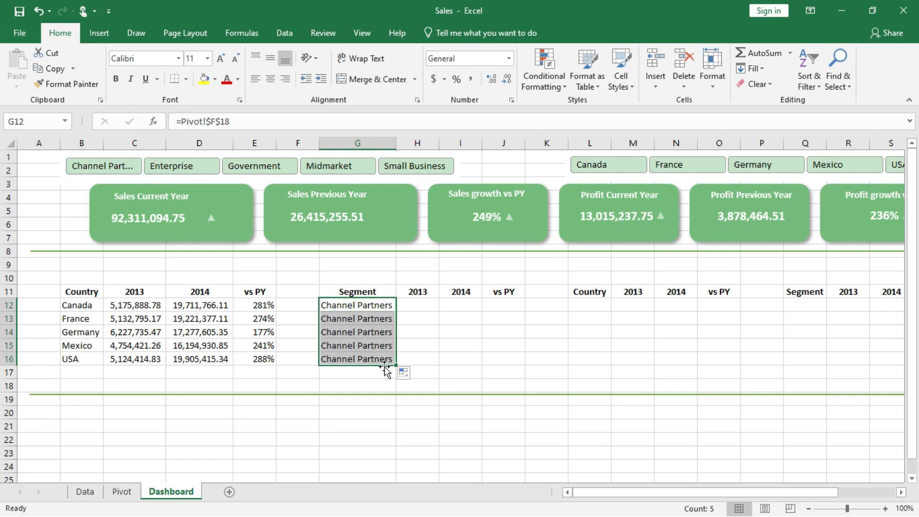
pyautogui.click(364, 316)
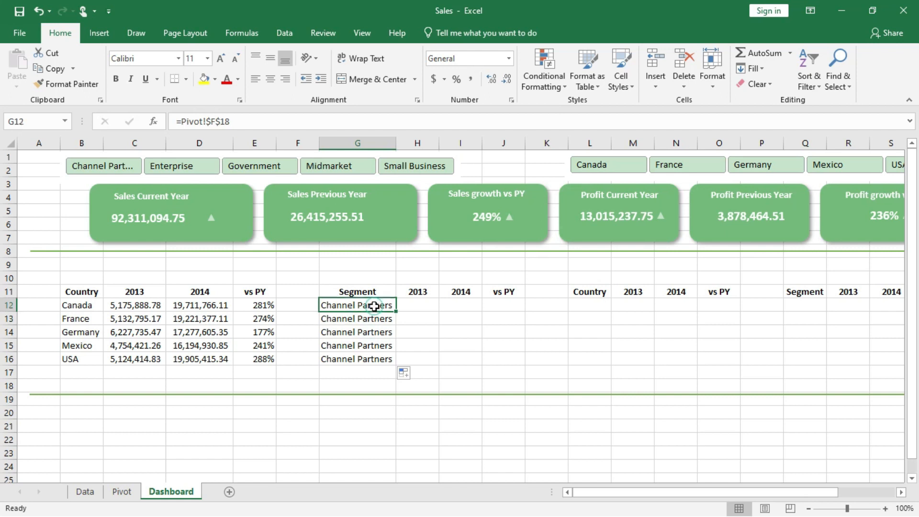
pyautogui.click(89, 306)
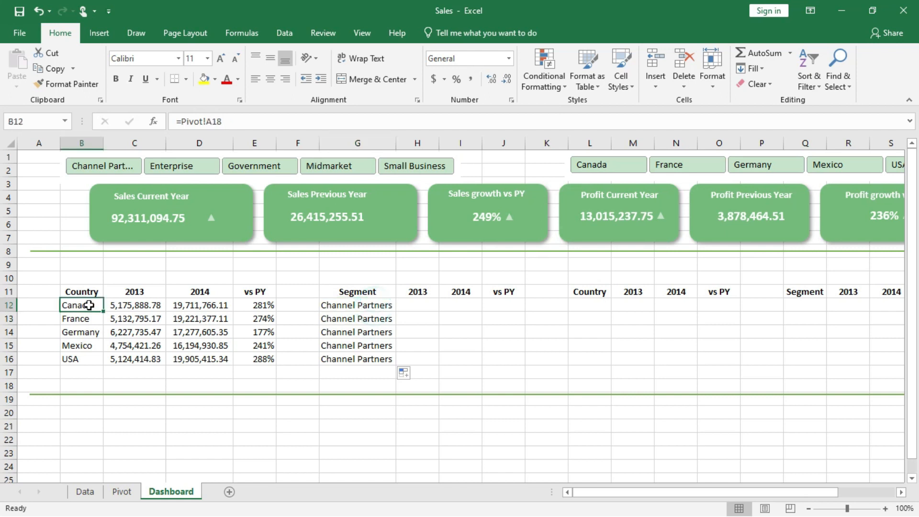
pyautogui.click(356, 304)
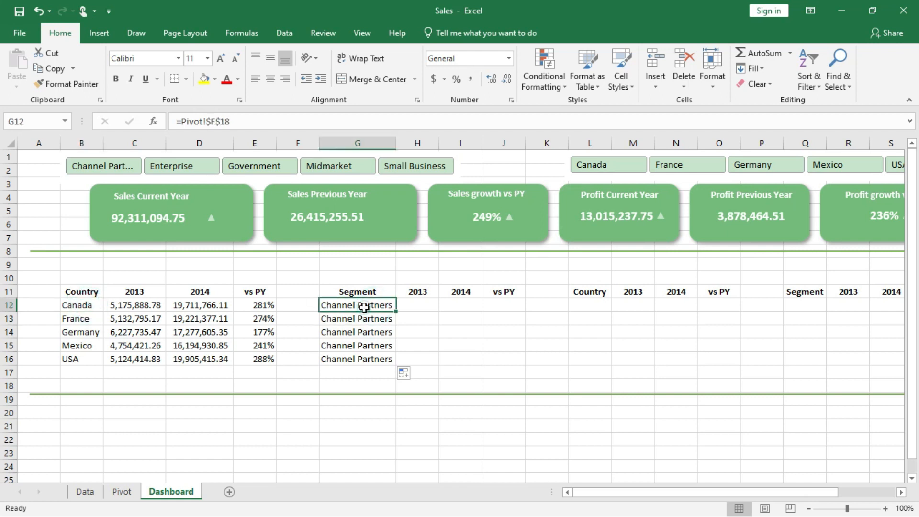
# Change G12 to the relative reference =Pivot!F18 and fill it down to G16
pyautogui.click(212, 121)
pyautogui.press('BackSpace')
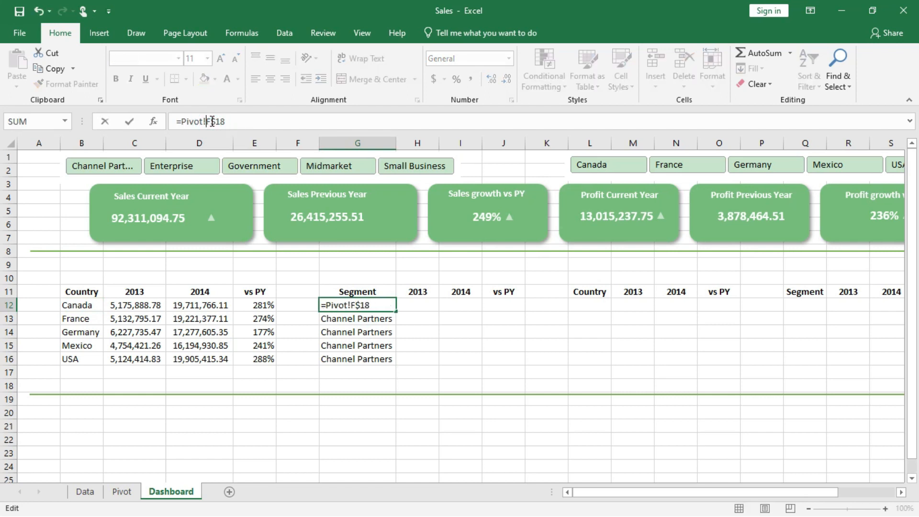
pyautogui.click(216, 121)
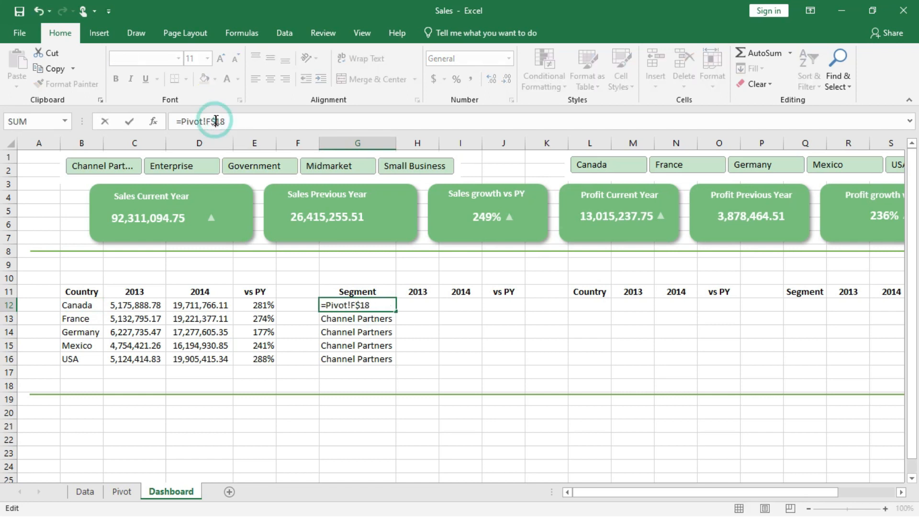
pyautogui.press('BackSpace')
pyautogui.press('Return')
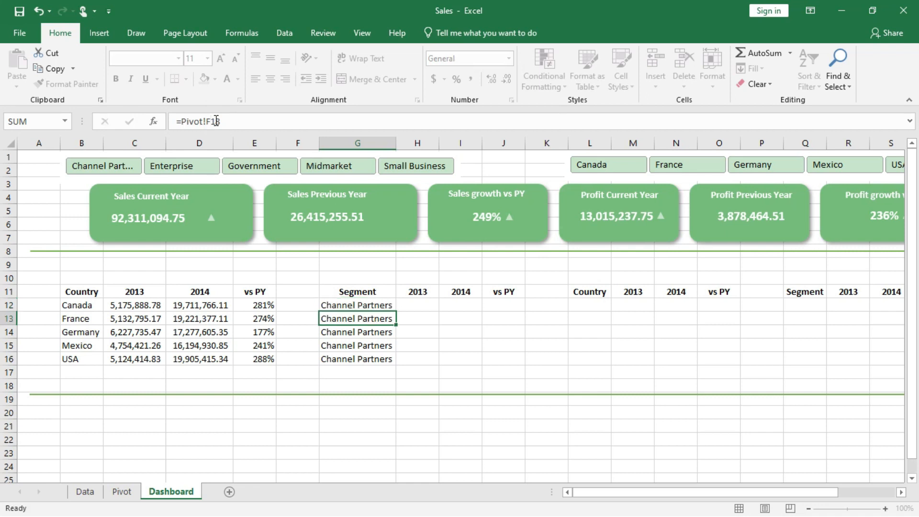
pyautogui.click(369, 305)
pyautogui.moveTo(395, 311); pyautogui.dragTo(391, 366)
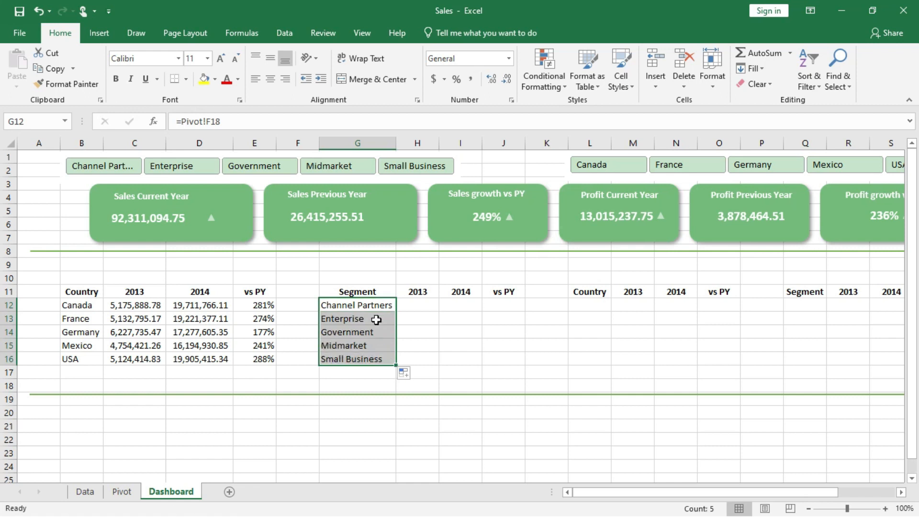
# Extend the segment links across the 2013 and 2014 columns to I16 and check them against the Pivot sheet
pyautogui.click(360, 309)
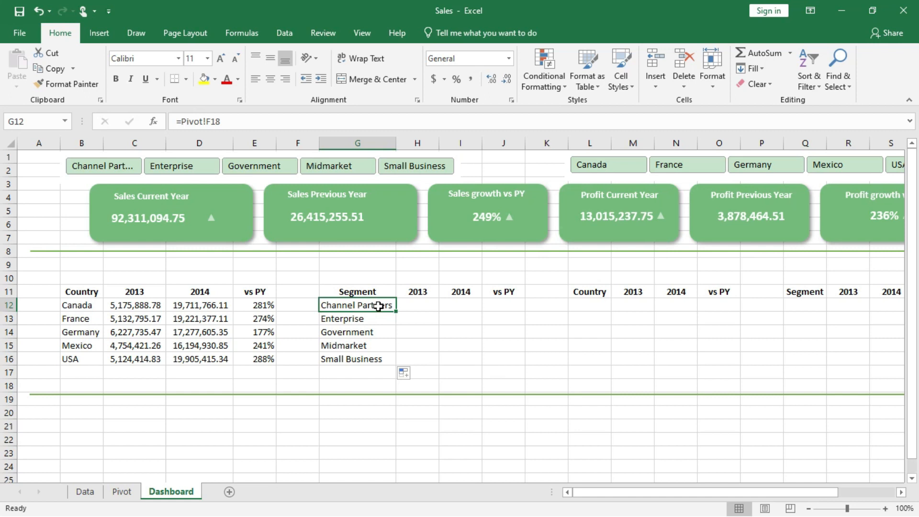
pyautogui.moveTo(371, 305); pyautogui.dragTo(482, 363)
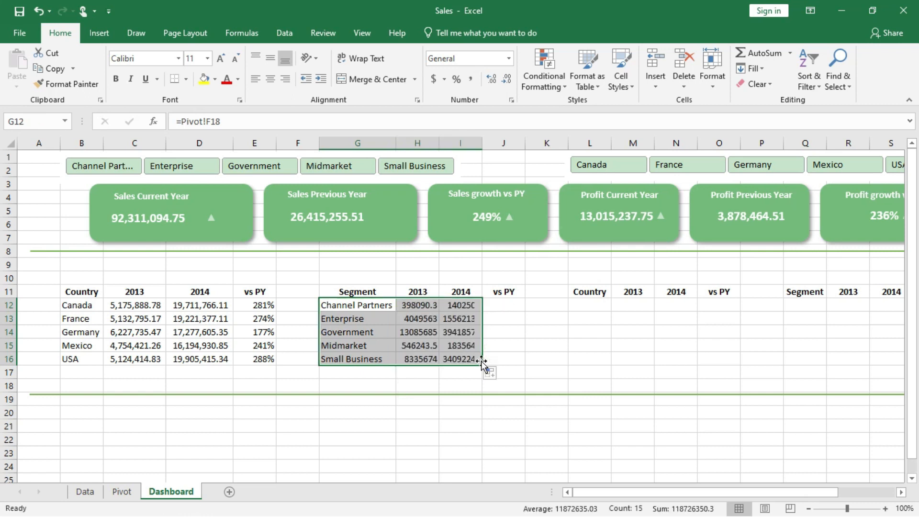
pyautogui.click(121, 492)
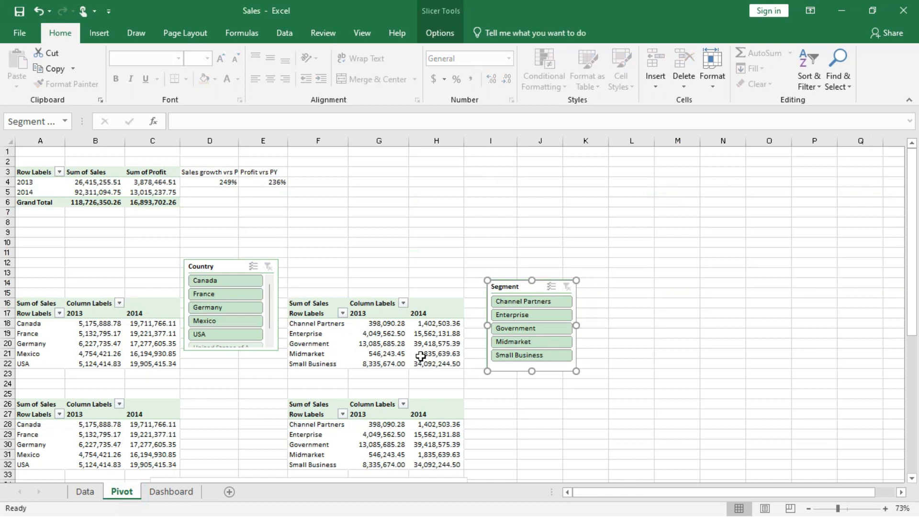
pyautogui.click(171, 492)
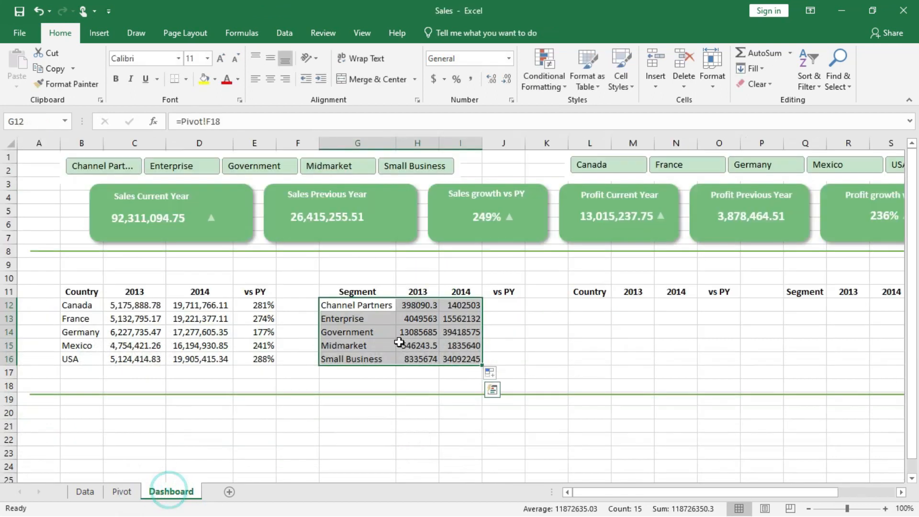
# Format the segment figures in H12:I16 as Currency with 2 decimal places and the $ symbol
pyautogui.click(418, 305)
pyautogui.moveTo(417, 305); pyautogui.dragTo(460, 360)
pyautogui.rightClick(463, 357)
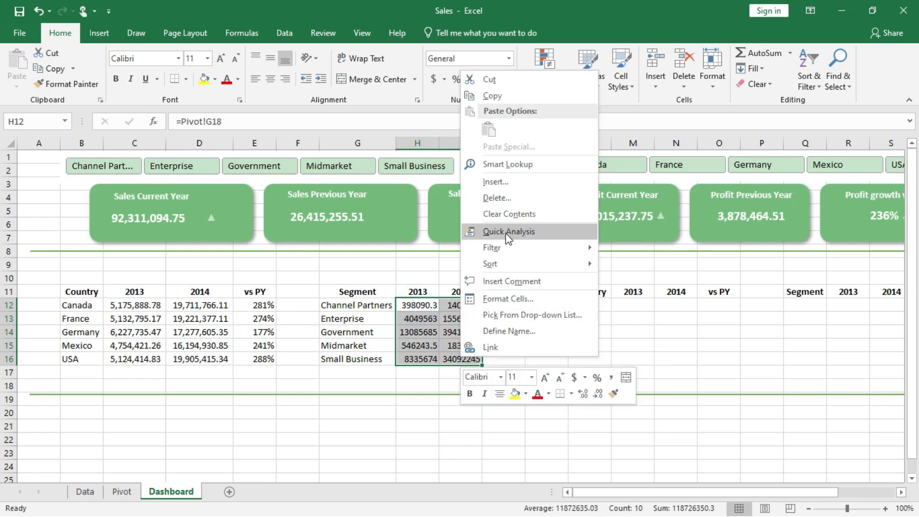
pyautogui.click(500, 296)
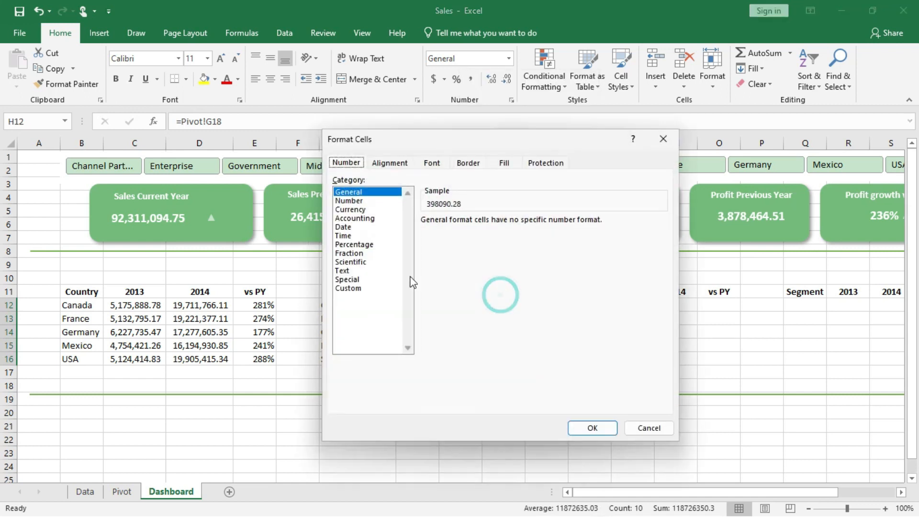
pyautogui.click(356, 203)
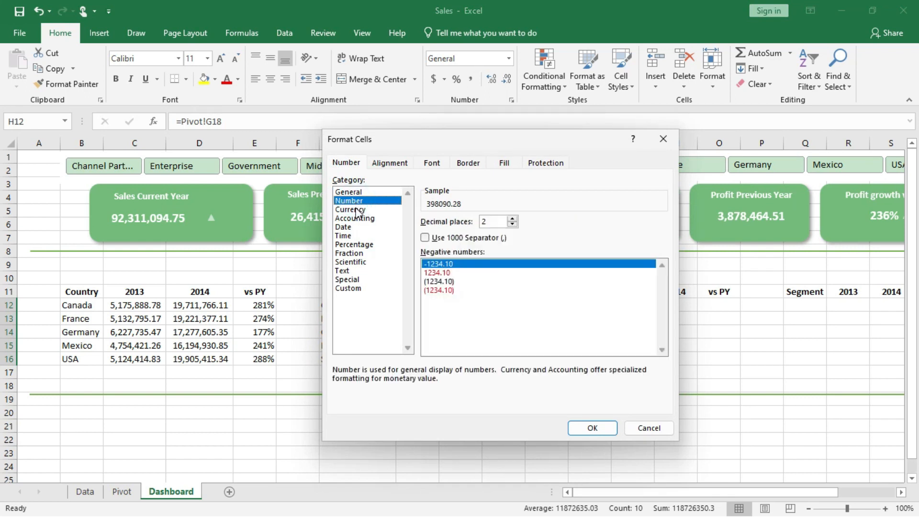
pyautogui.click(358, 211)
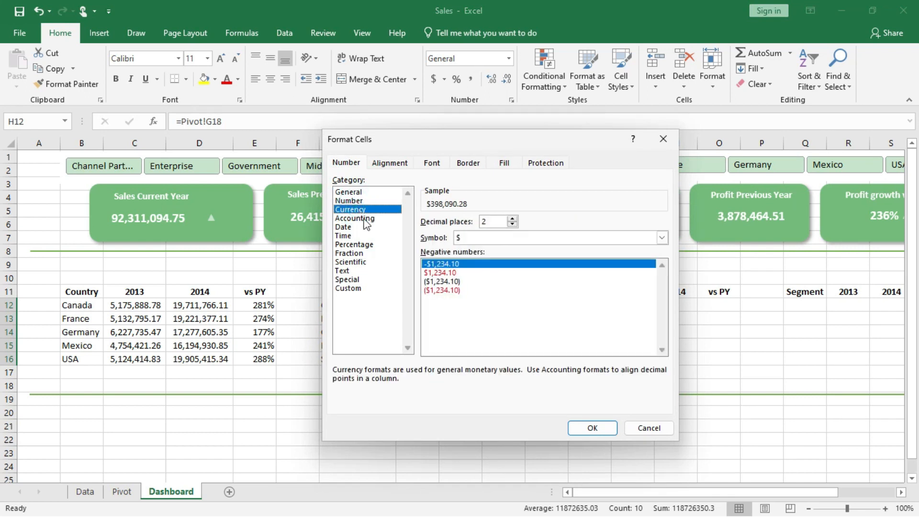
pyautogui.click(363, 220)
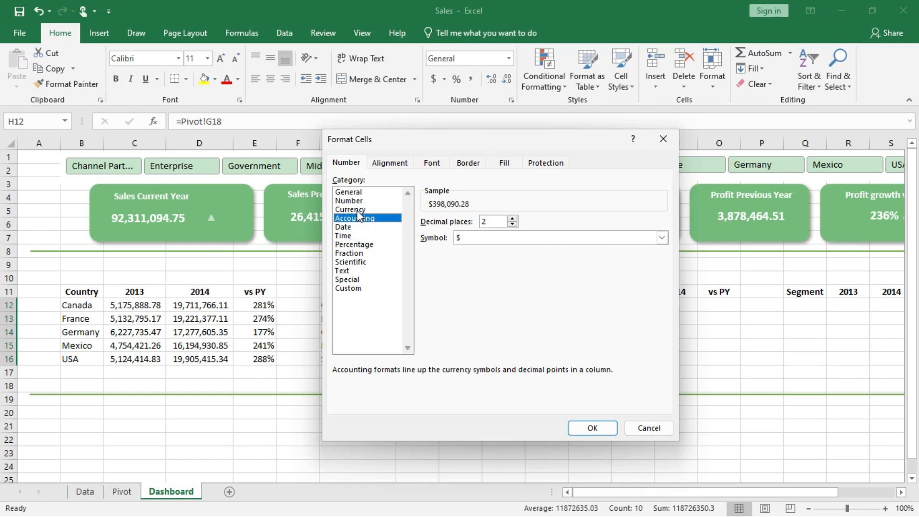
pyautogui.click(358, 211)
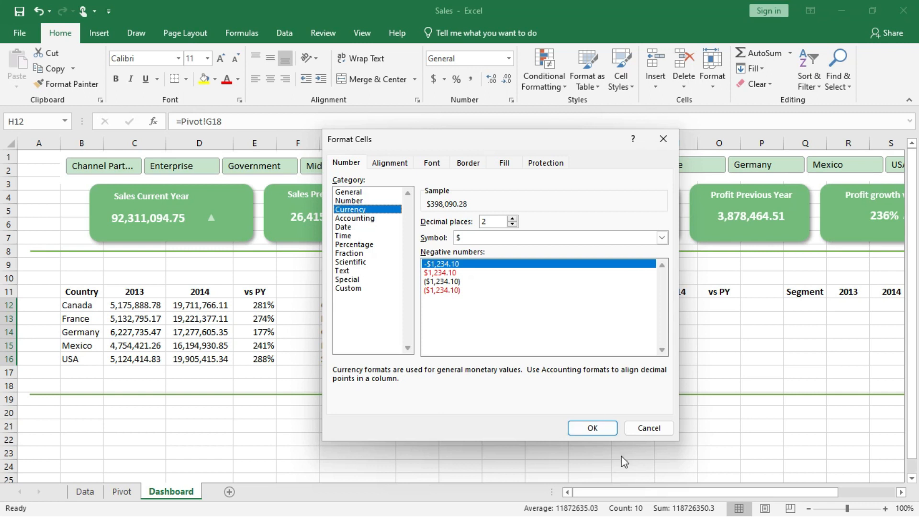
pyautogui.click(593, 427)
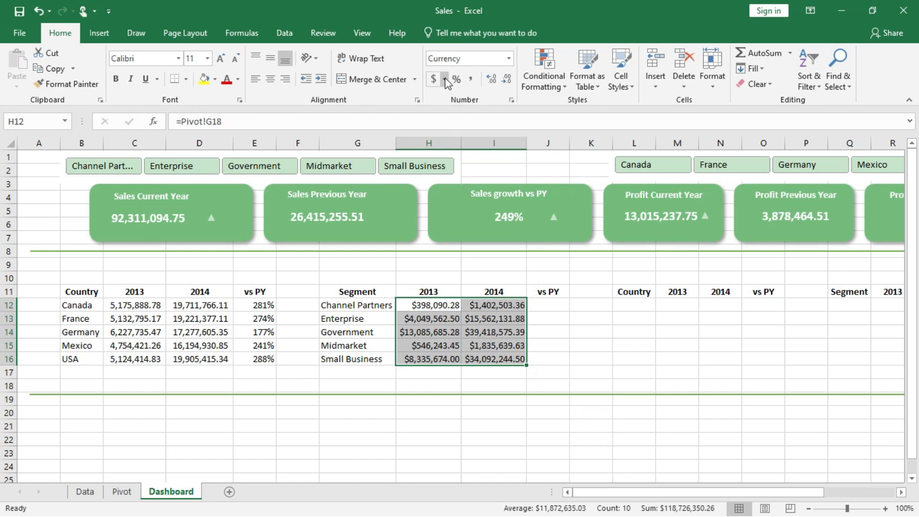
# Switch the segment figures in H12:I16 to the Number format and apply the comma style
pyautogui.click(508, 58)
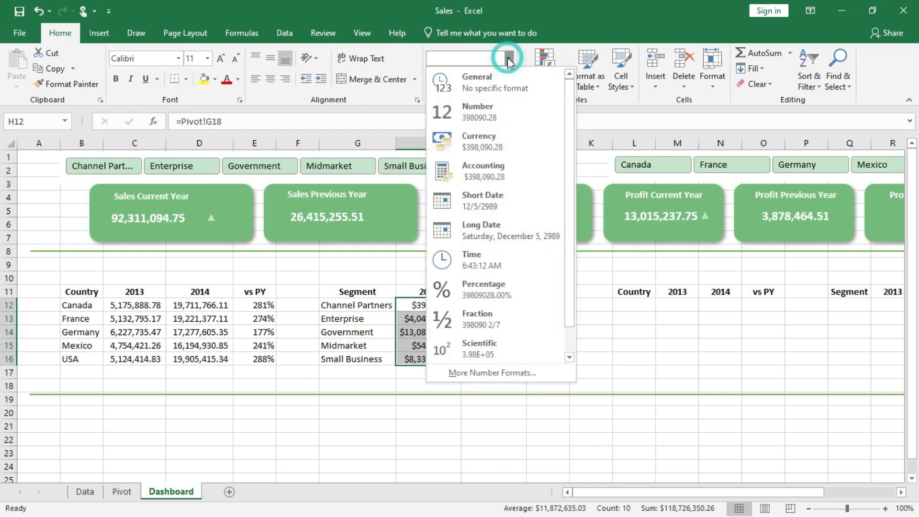
pyautogui.click(484, 109)
pyautogui.click(471, 79)
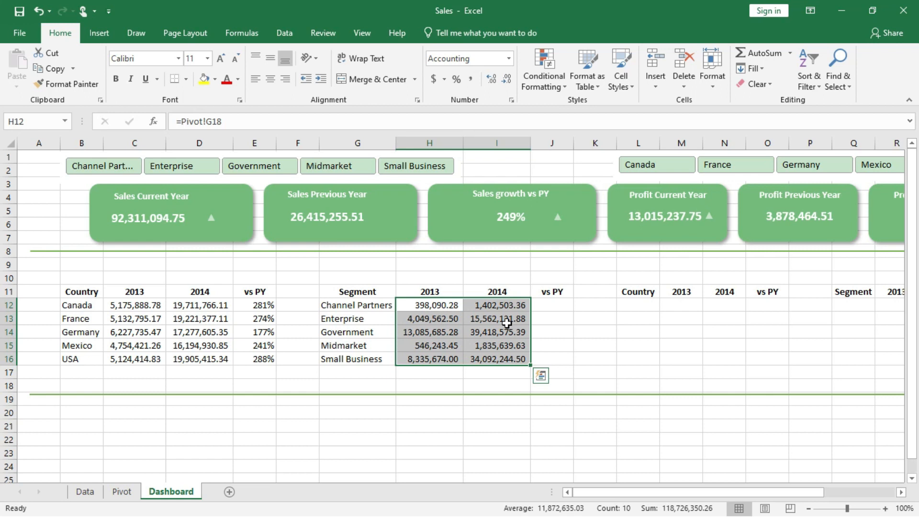
# Enter the growth formula =I12/H12-1 in cell J12 under the Segment table's vs PY heading
pyautogui.click(554, 308)
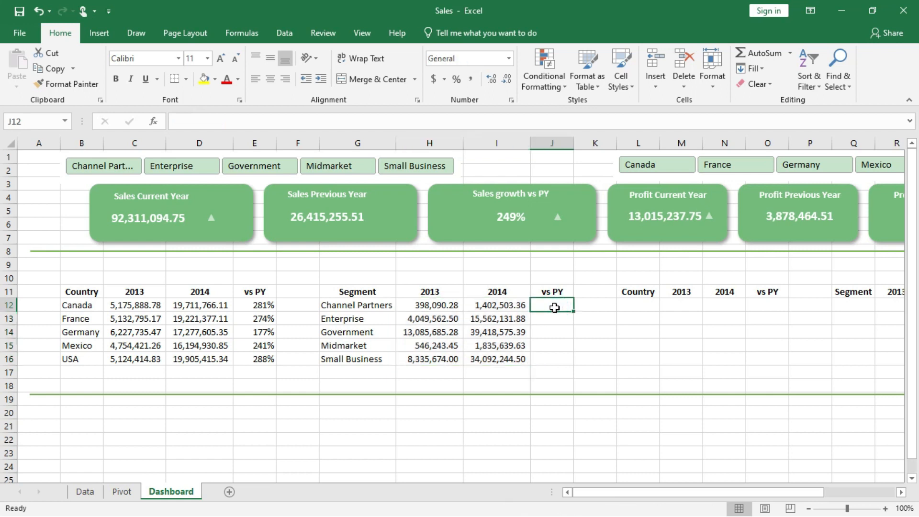
pyautogui.write('=')
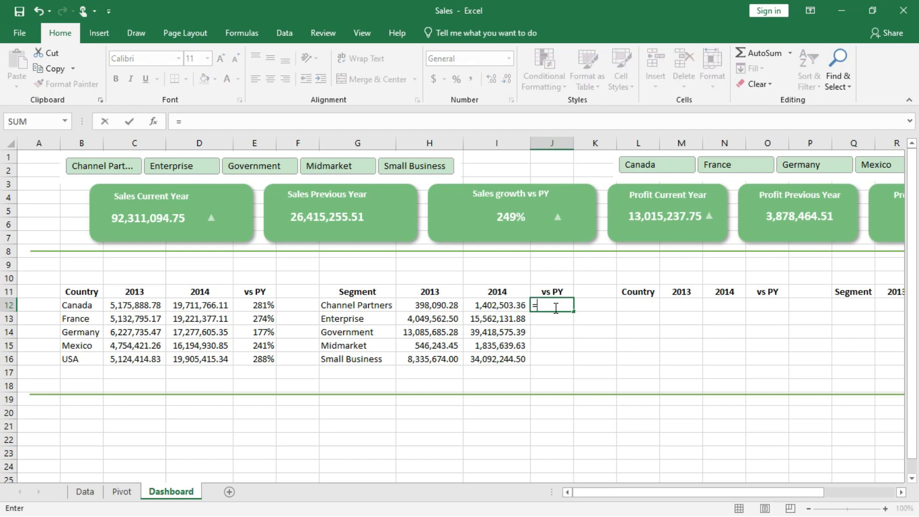
pyautogui.click(490, 305)
pyautogui.write('/')
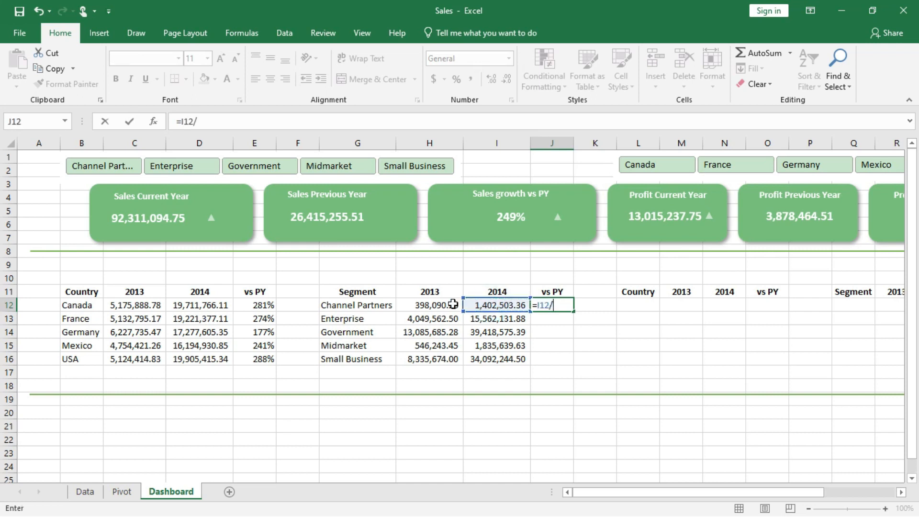
pyautogui.click(447, 305)
pyautogui.write('-1')
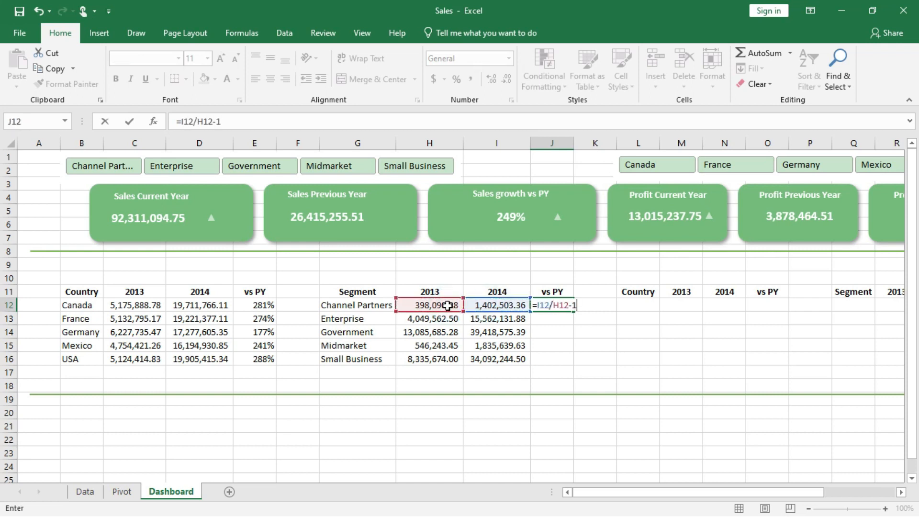
# Complete the =I12/H12-1 growth formula in J12, filling it down to J16 with percentage formatting
pyautogui.press('Return')
pyautogui.click(553, 305)
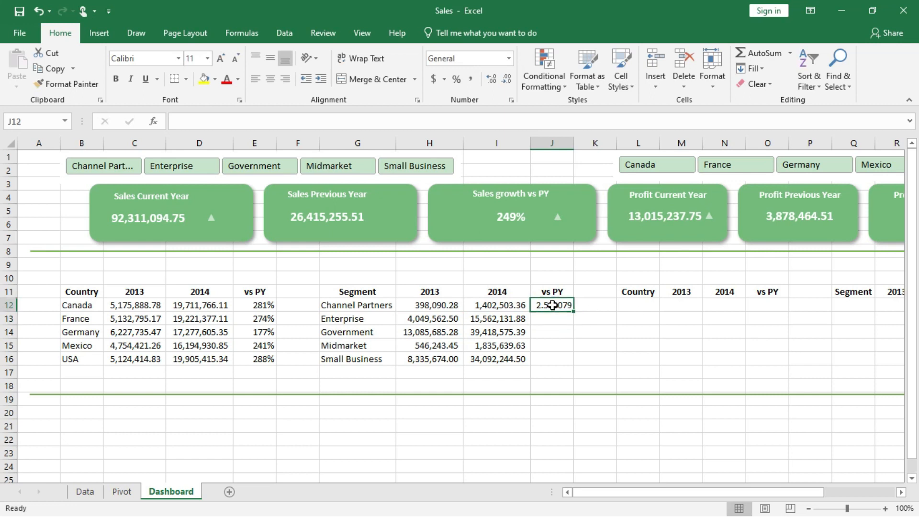
pyautogui.moveTo(572, 312); pyautogui.dragTo(569, 368)
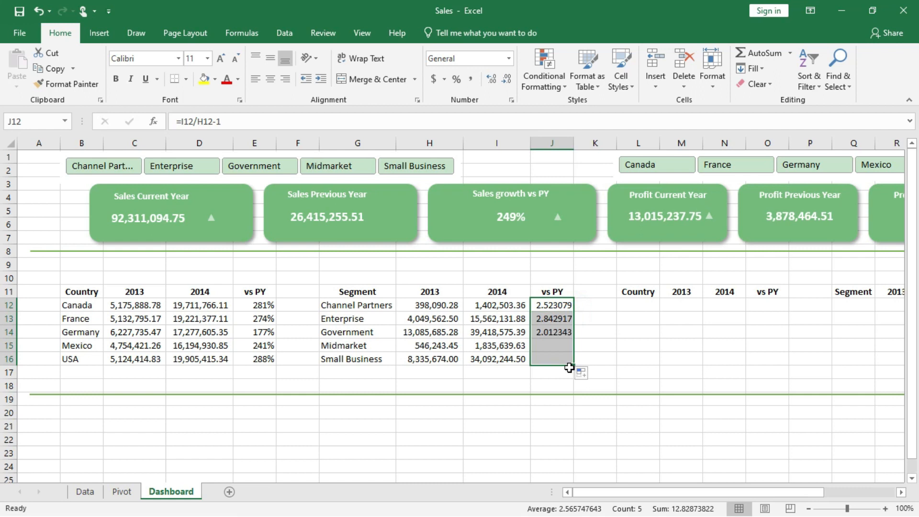
pyautogui.click(458, 79)
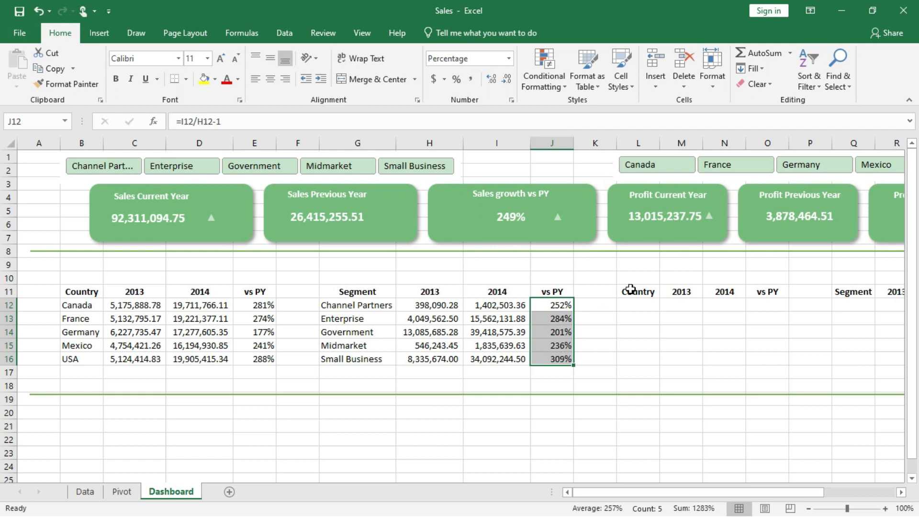
# Link cell L12 under the second Country heading to the Canada label in cell A28 of the Pivot sheet
pyautogui.click(635, 305)
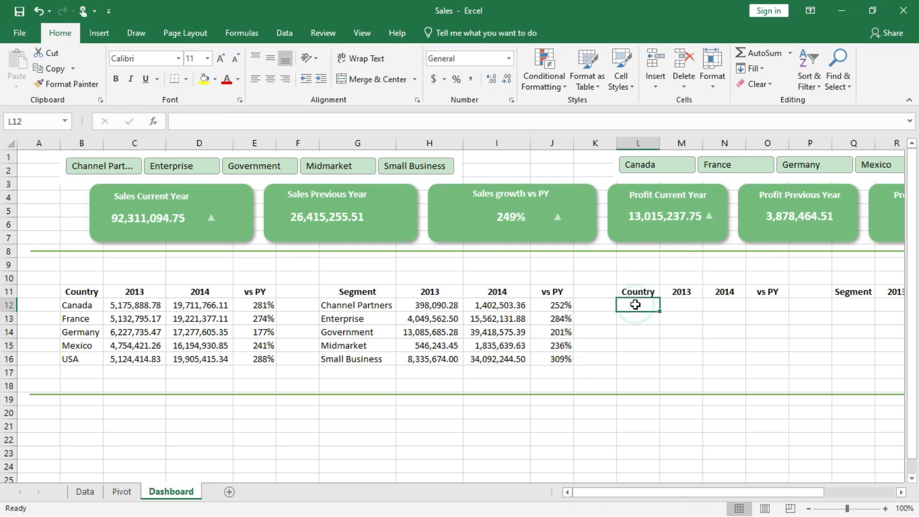
pyautogui.write('=')
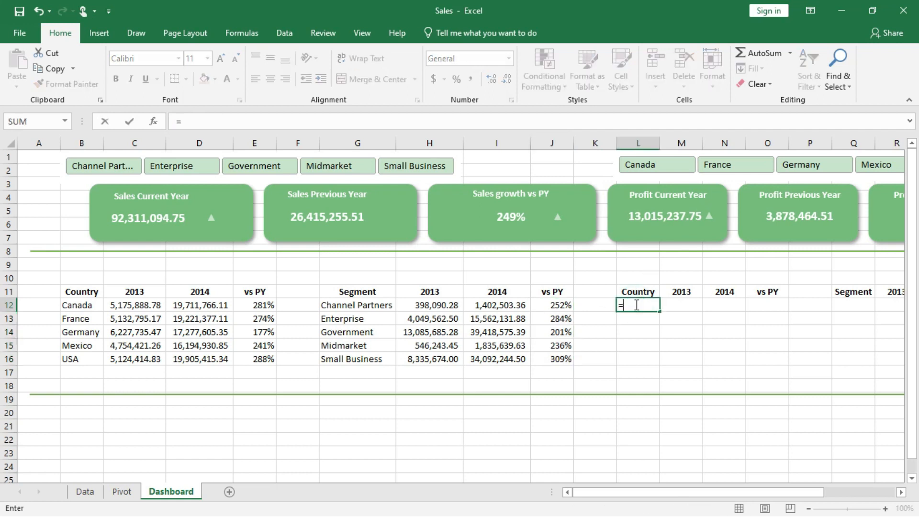
pyautogui.click(121, 491)
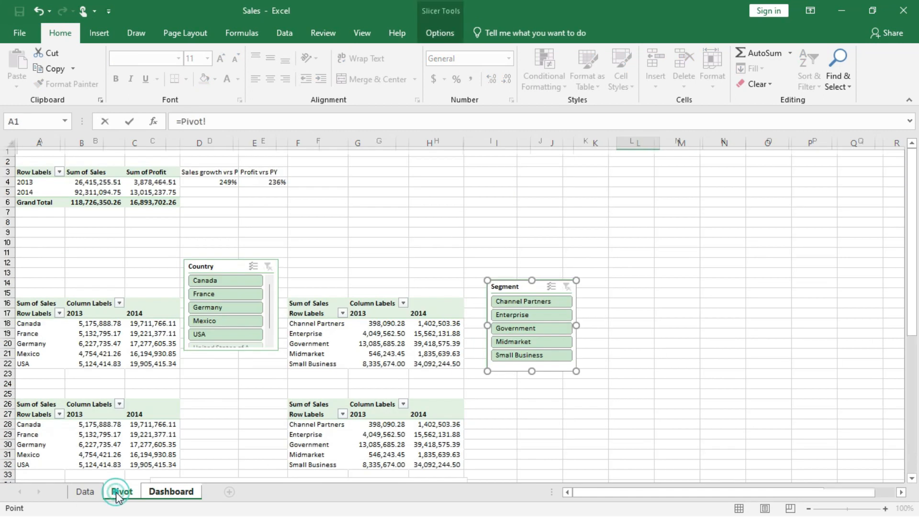
pyautogui.scroll(-2, 116, 444)
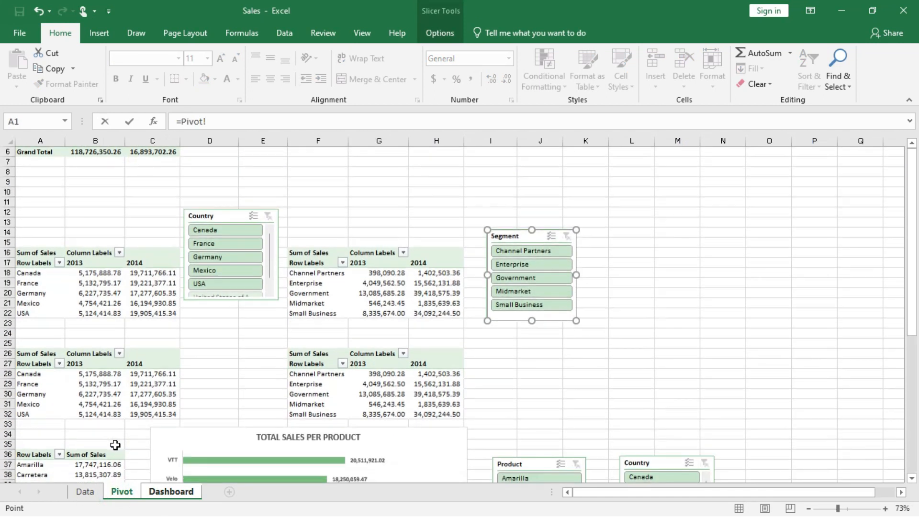
pyautogui.click(36, 375)
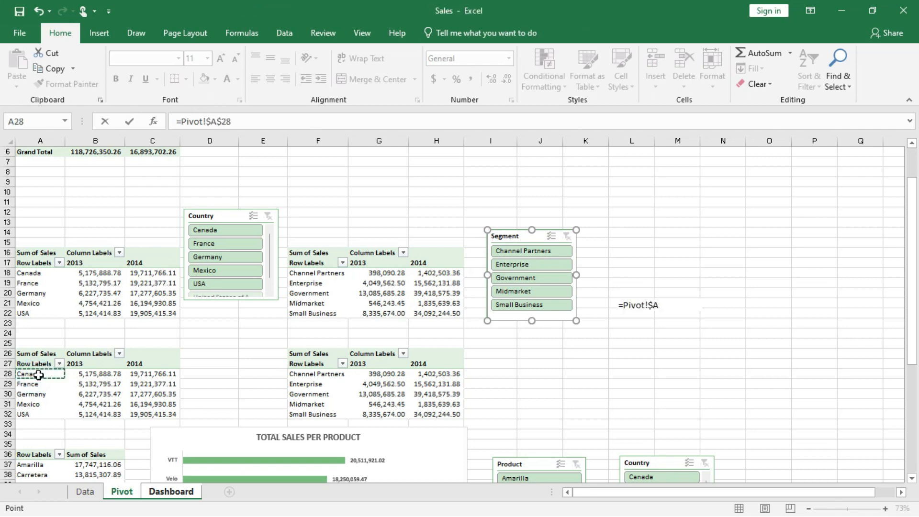
pyautogui.press('Return')
# Make the reference in L12 relative as =Pivot!A28 and fill it across and down to N16
pyautogui.click(645, 305)
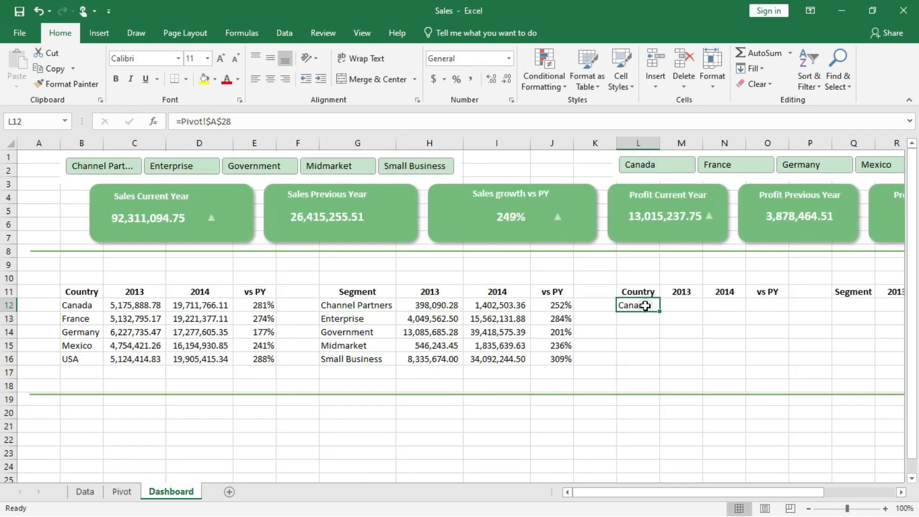
pyautogui.click(228, 122)
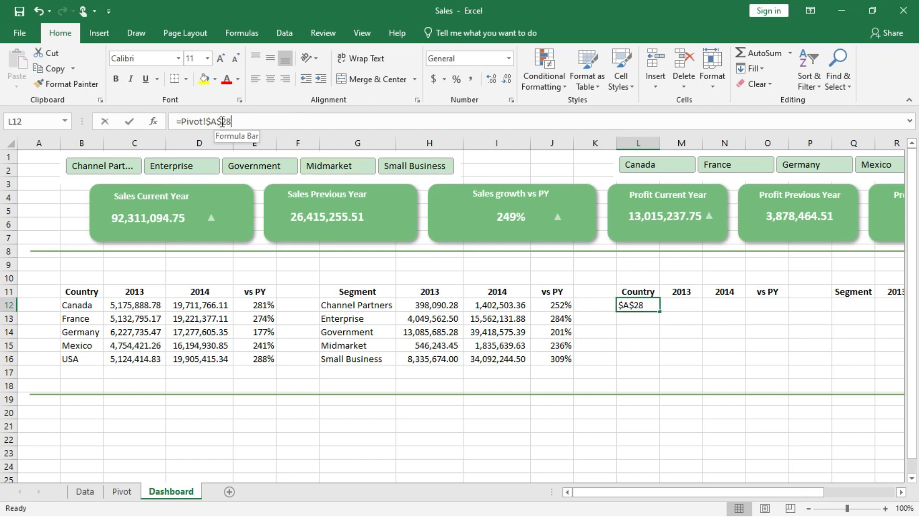
pyautogui.press('BackSpace')
pyautogui.press('Left')
pyautogui.press('BackSpace')
pyautogui.press('Return')
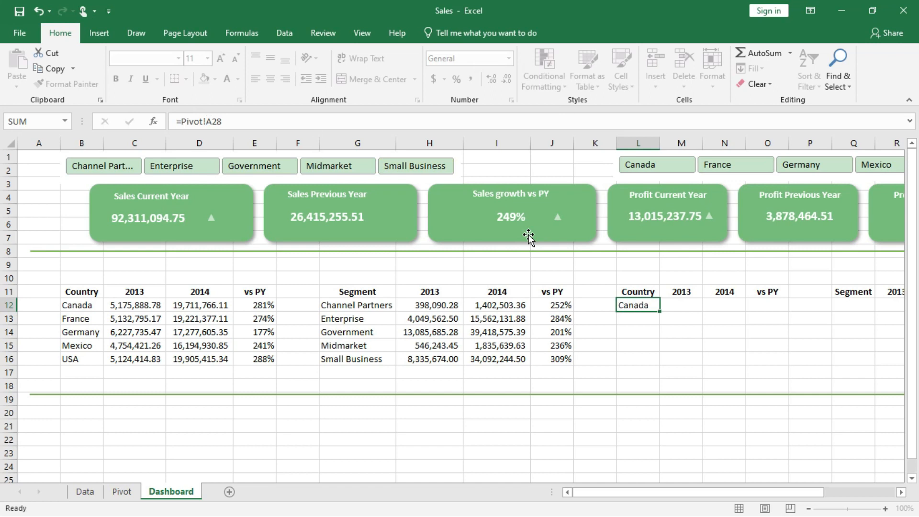
pyautogui.click(647, 304)
pyautogui.moveTo(660, 311); pyautogui.dragTo(743, 363)
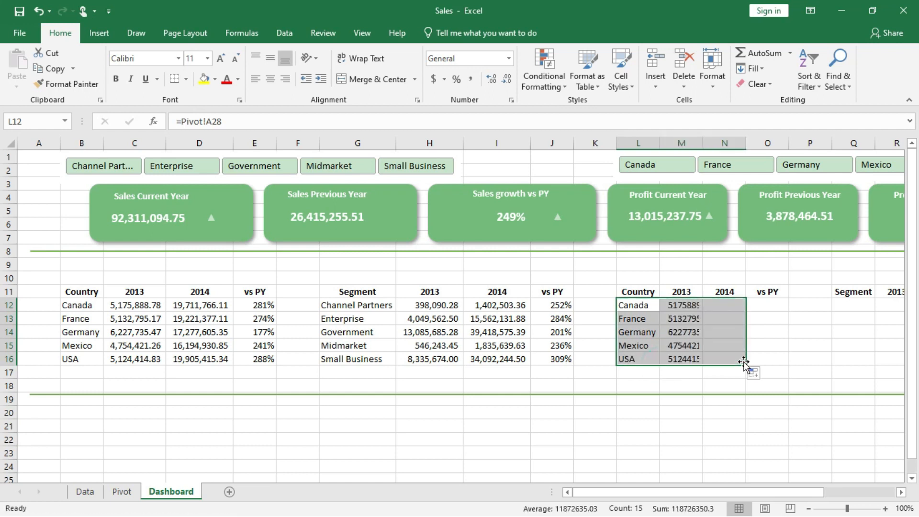
# Apply the comma number style to only the 2013 and 2014 country figures in M12:N16
pyautogui.click(471, 80)
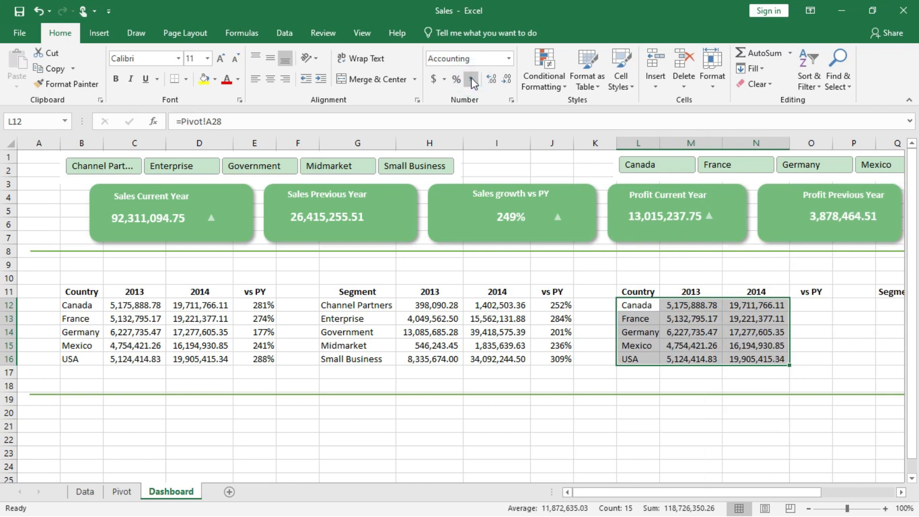
pyautogui.hotkey('ctrl', 'z')
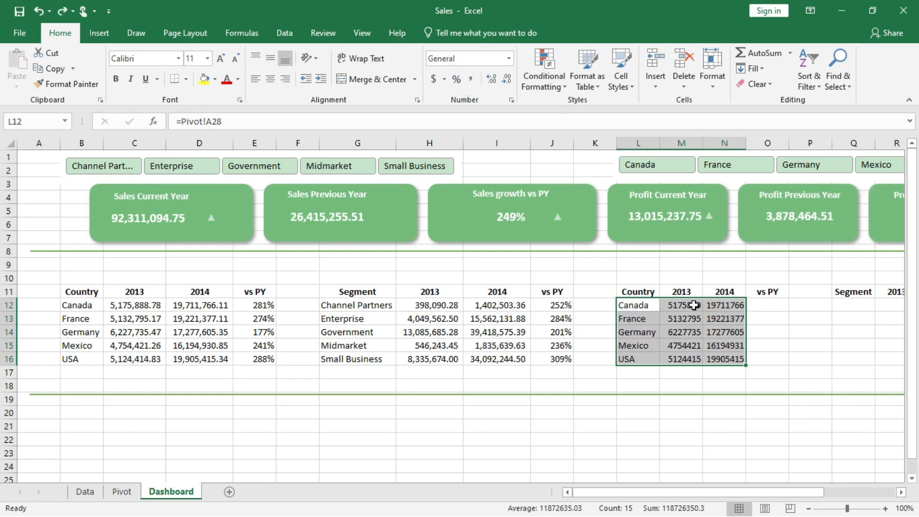
pyautogui.rightClick(686, 304)
pyautogui.click(684, 307)
pyautogui.click(680, 304)
pyautogui.moveTo(713, 348); pyautogui.dragTo(721, 358)
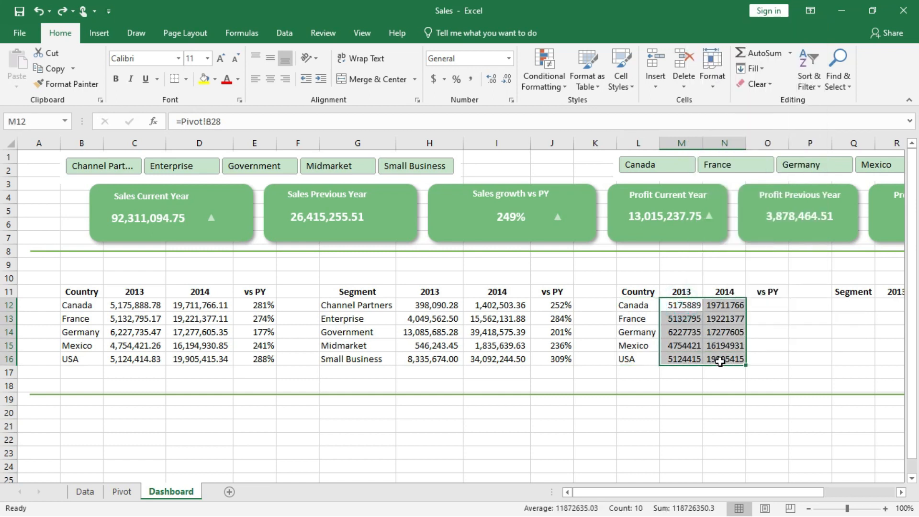
pyautogui.click(469, 81)
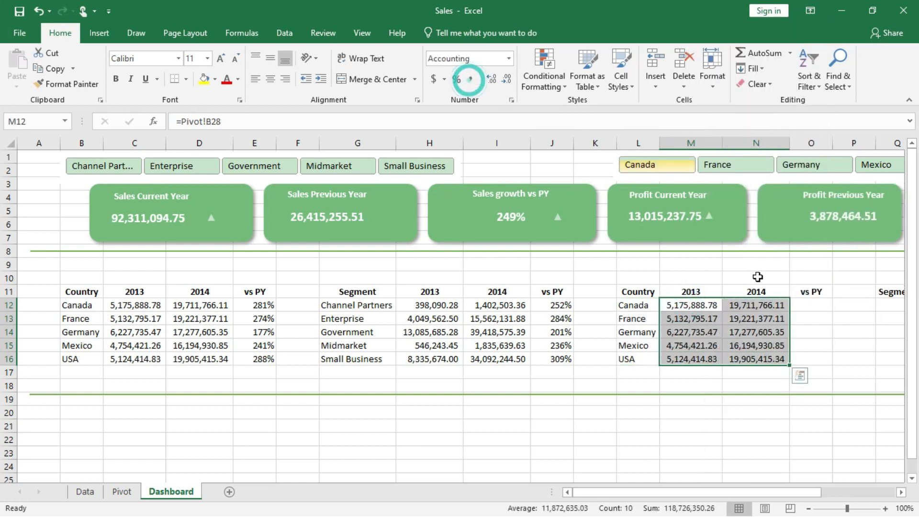
# Enter the growth formula =N12/M12-1 in O12 under the second country table's vs PY heading
pyautogui.click(809, 303)
pyautogui.write('=')
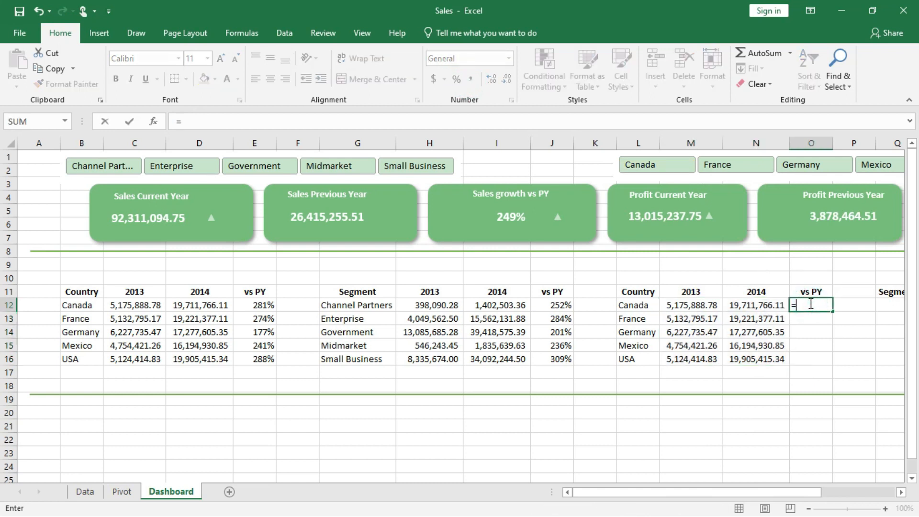
pyautogui.click(769, 307)
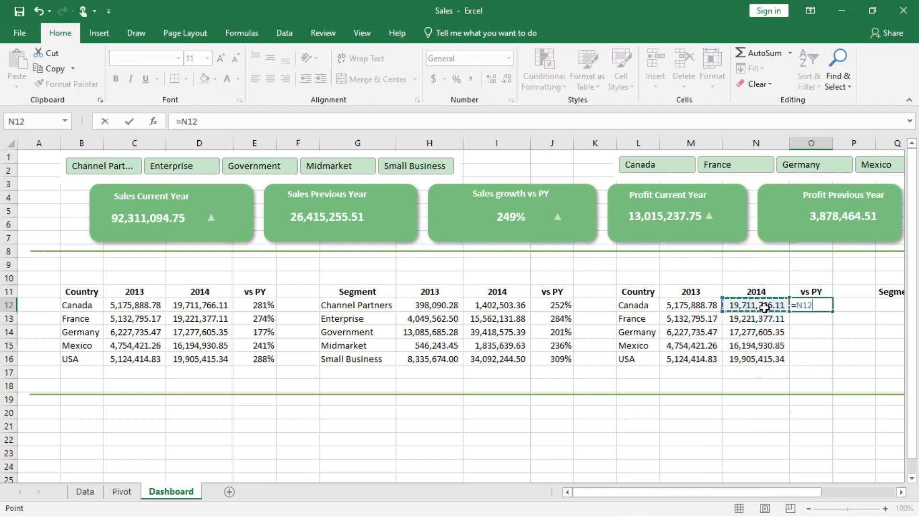
pyautogui.write('/')
pyautogui.click(704, 307)
pyautogui.write('-1')
pyautogui.press('Return')
# Fill the growth formula from O12 down to O16 and format the range as percentages
pyautogui.click(812, 305)
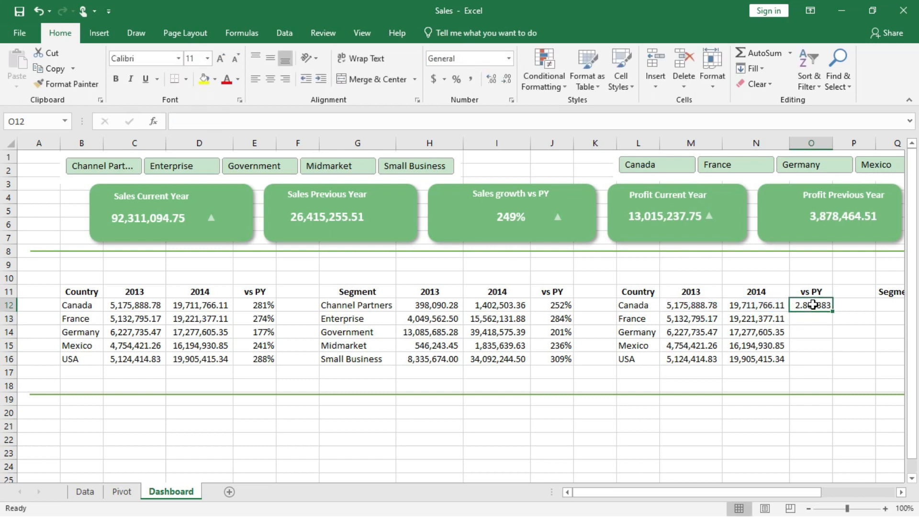
pyautogui.moveTo(833, 312); pyautogui.dragTo(831, 368)
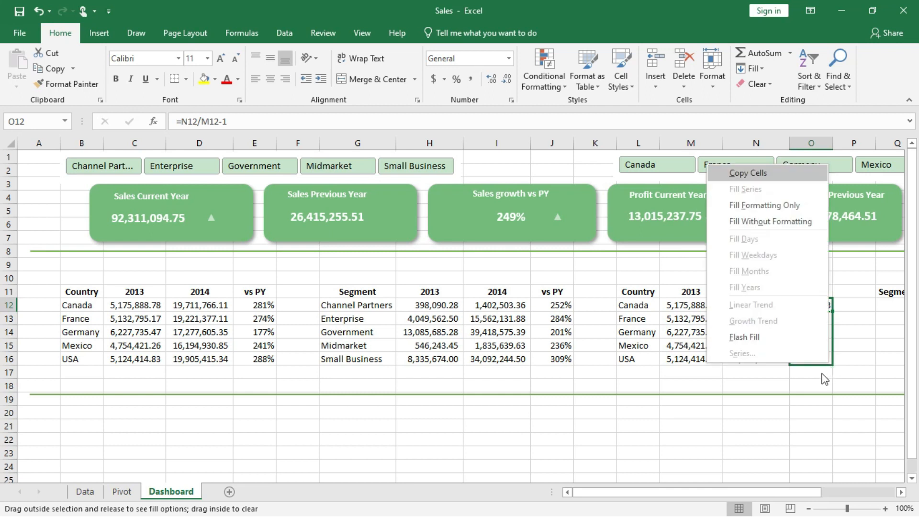
pyautogui.press('Escape')
pyautogui.moveTo(834, 314); pyautogui.dragTo(823, 362)
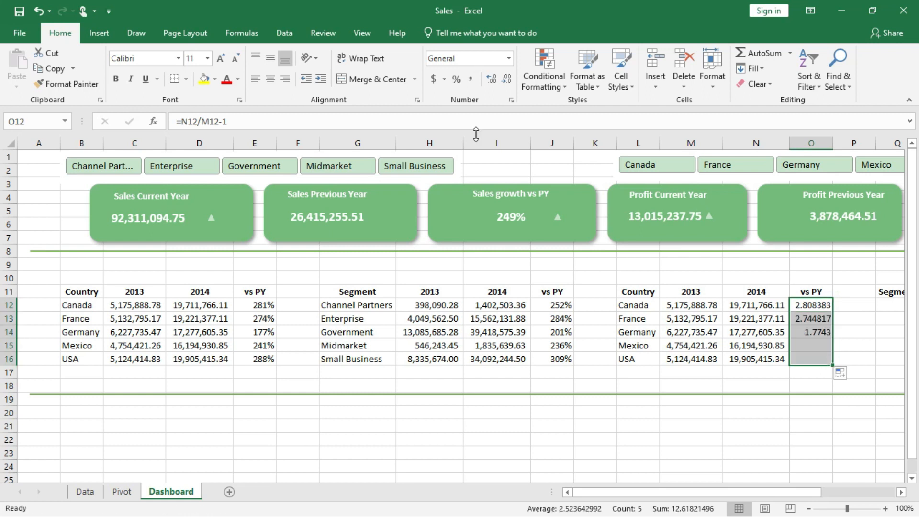
pyautogui.click(457, 79)
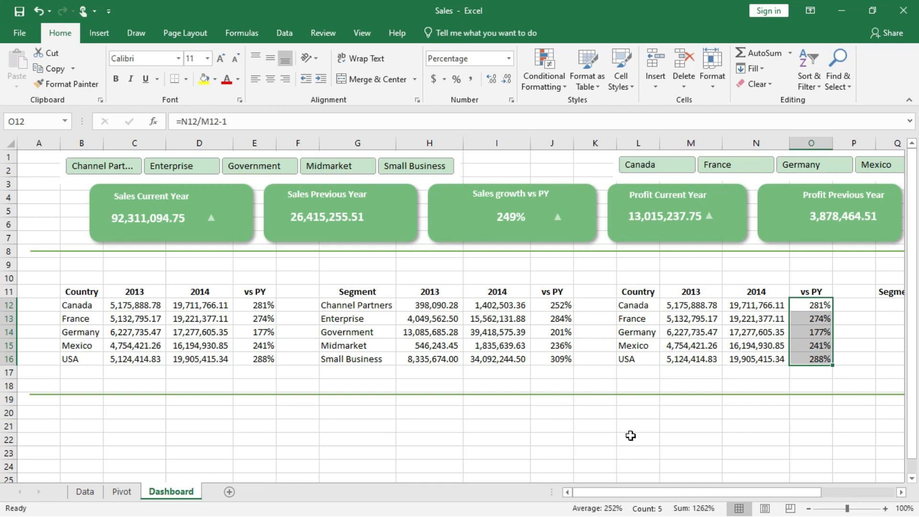
# Link Q12 under the second Segment heading to the Pivot sheet's Channel Partners label with the relative reference =Pivot!F28
pyautogui.moveTo(689, 492); pyautogui.dragTo(777, 492)
pyautogui.click(640, 304)
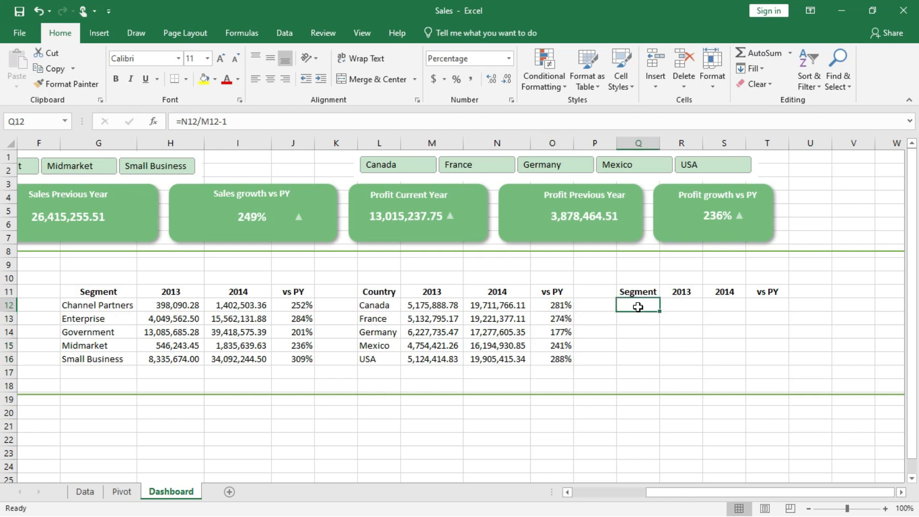
pyautogui.write('=')
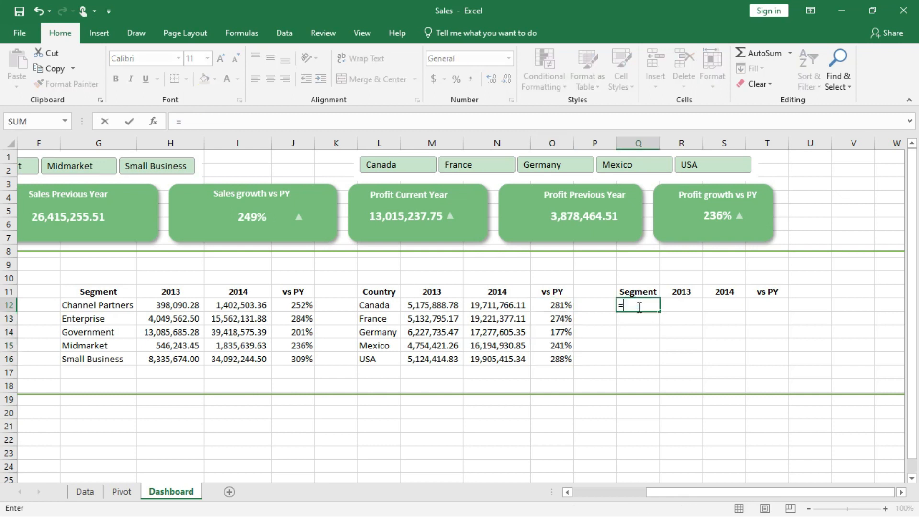
pyautogui.click(122, 492)
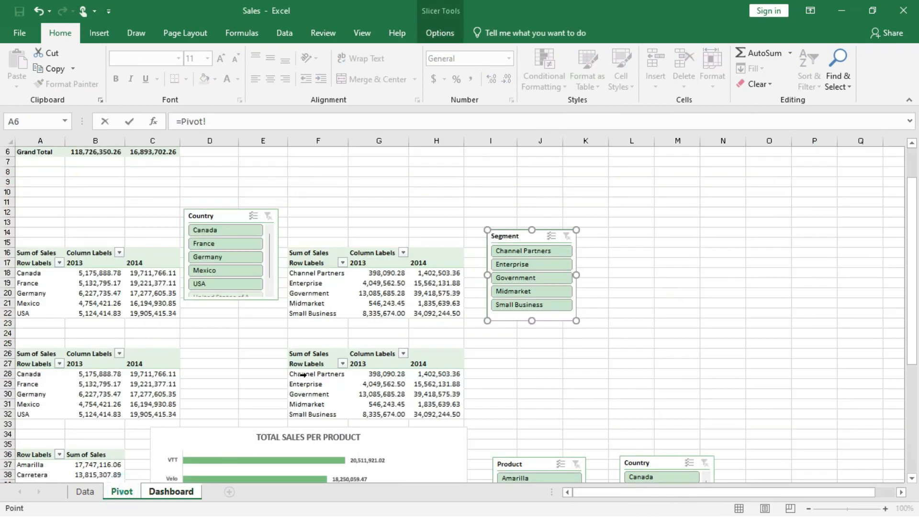
pyautogui.click(332, 373)
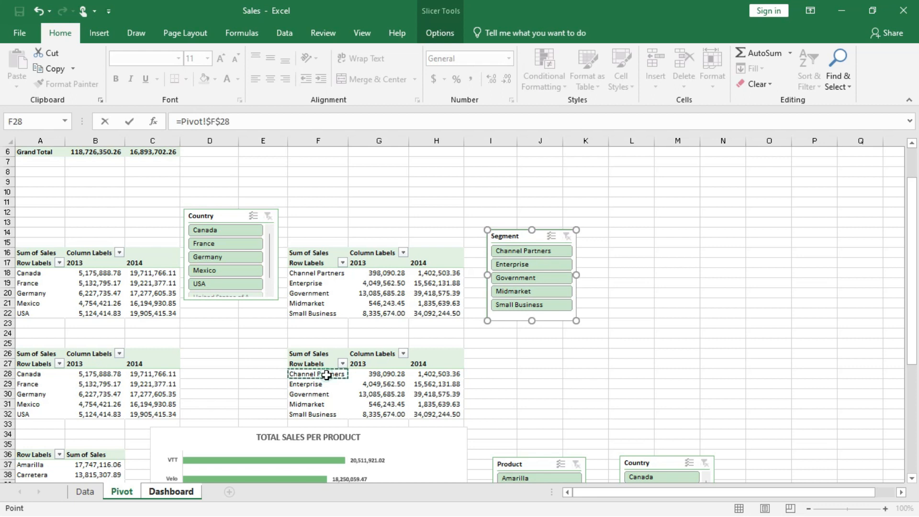
pyautogui.click(210, 121)
pyautogui.press('BackSpace')
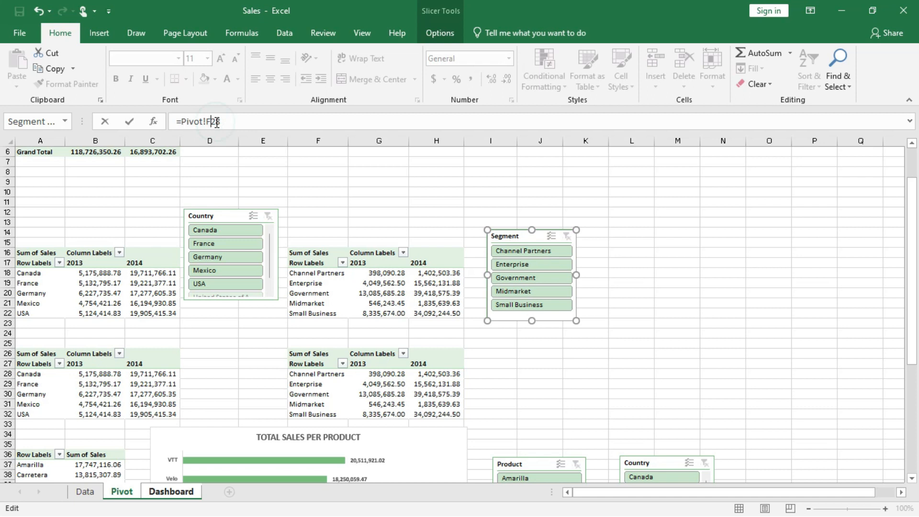
pyautogui.press('Return')
# Fill the Q12 link down to row 16 and across to column S to populate the segment table
pyautogui.click(644, 305)
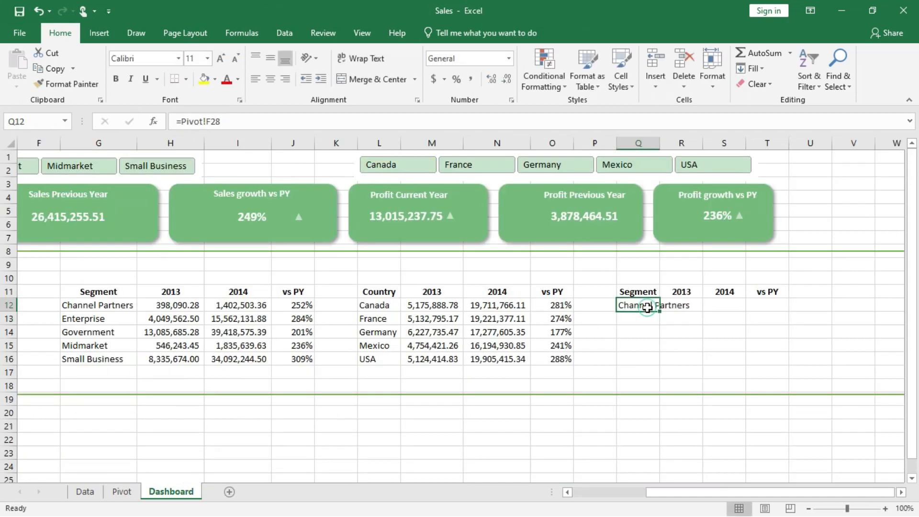
pyautogui.moveTo(660, 310); pyautogui.dragTo(661, 310)
pyautogui.moveTo(656, 352); pyautogui.dragTo(660, 367)
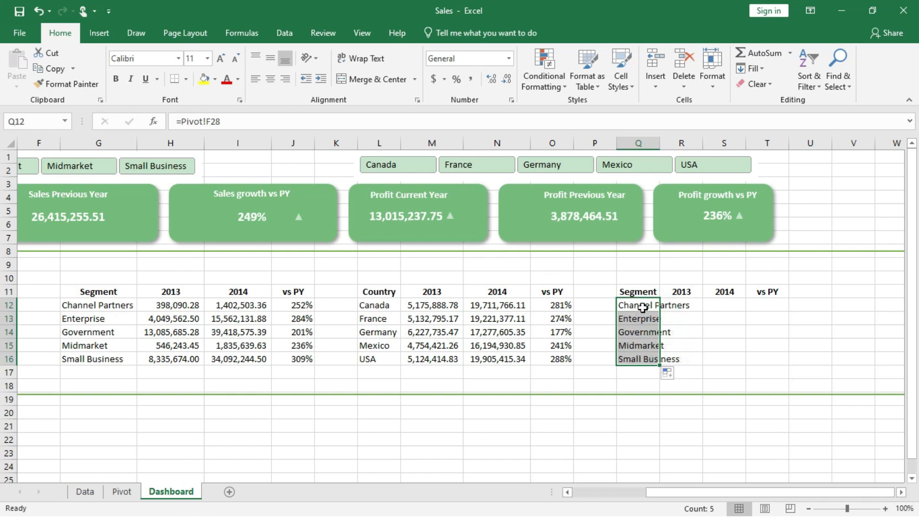
pyautogui.moveTo(659, 366); pyautogui.dragTo(660, 366)
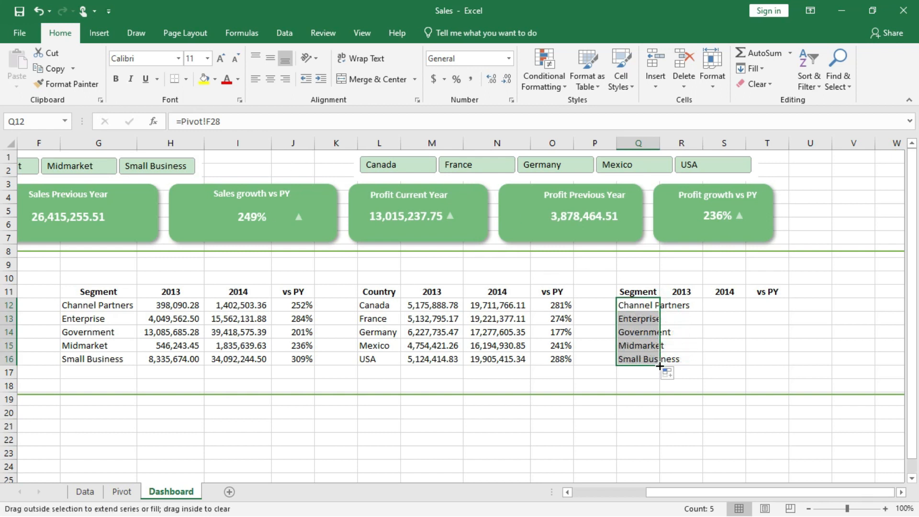
pyautogui.moveTo(729, 365); pyautogui.dragTo(745, 364)
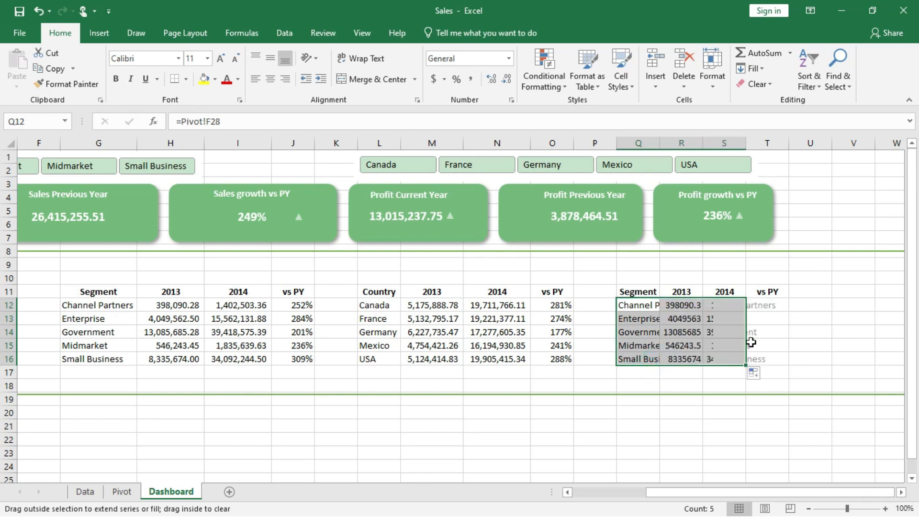
# Enter the growth formula =S12/R12-1 in T12 under the second segment table's vs PY heading
pyautogui.click(768, 305)
pyautogui.write('=')
pyautogui.click(730, 305)
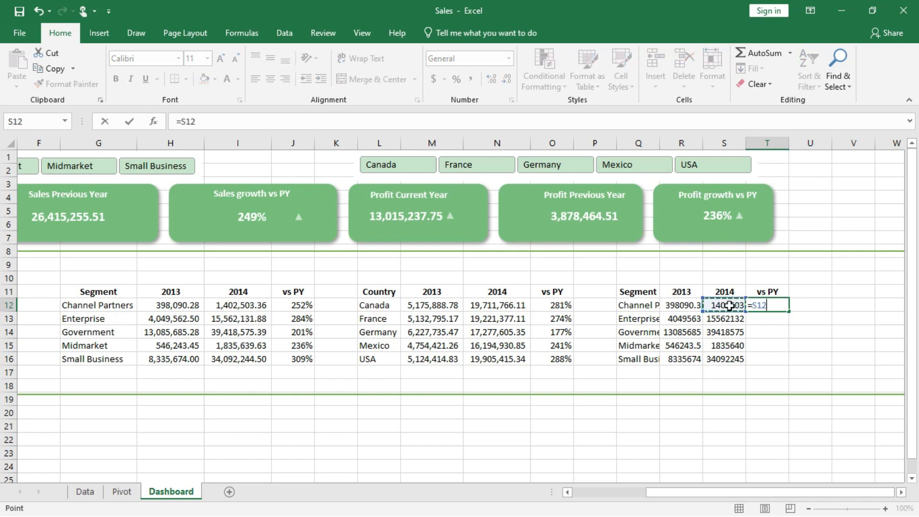
pyautogui.write('/')
pyautogui.click(683, 305)
pyautogui.write('-1')
pyautogui.press('Return')
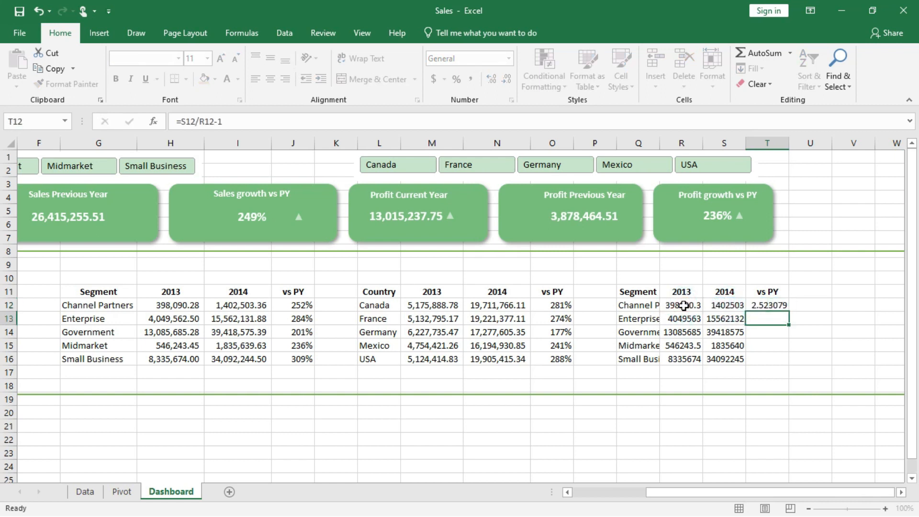
# Apply the comma number style to the 2013 and 2014 segment figures in R12:S16
pyautogui.moveTo(683, 304); pyautogui.dragTo(723, 364)
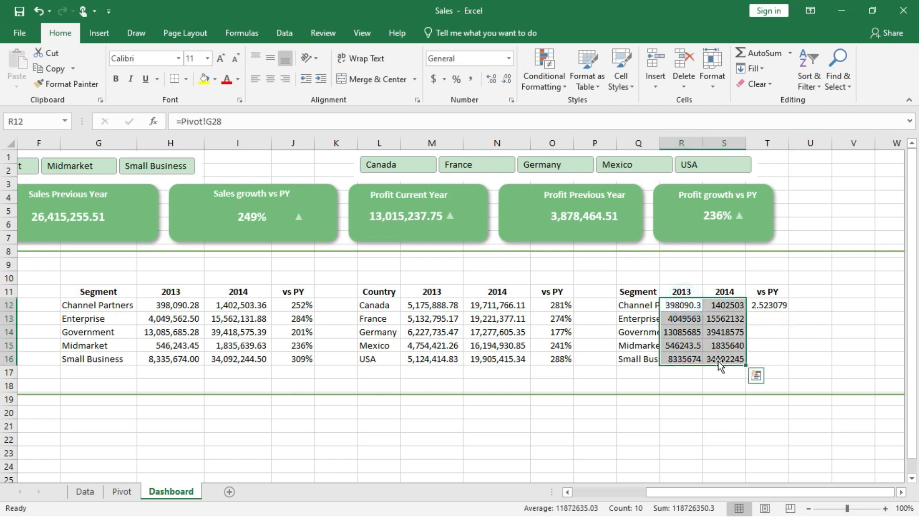
pyautogui.click(470, 80)
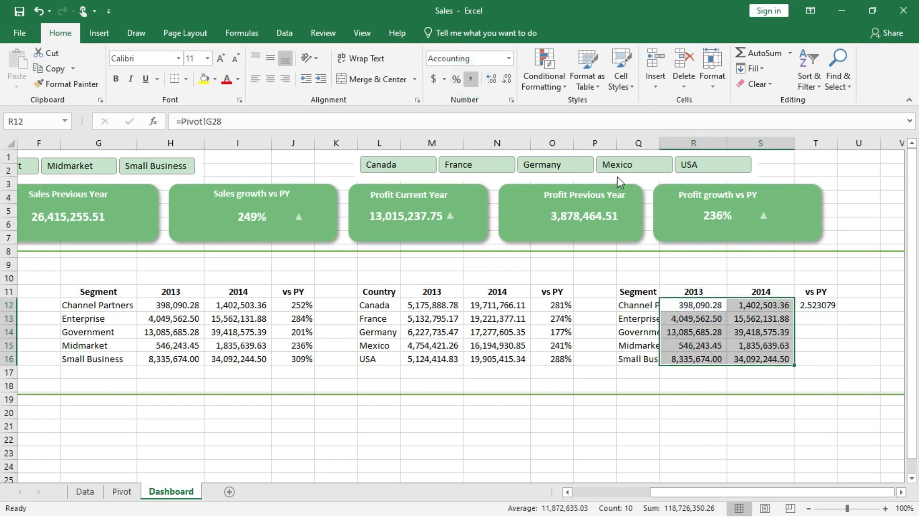
pyautogui.click(828, 308)
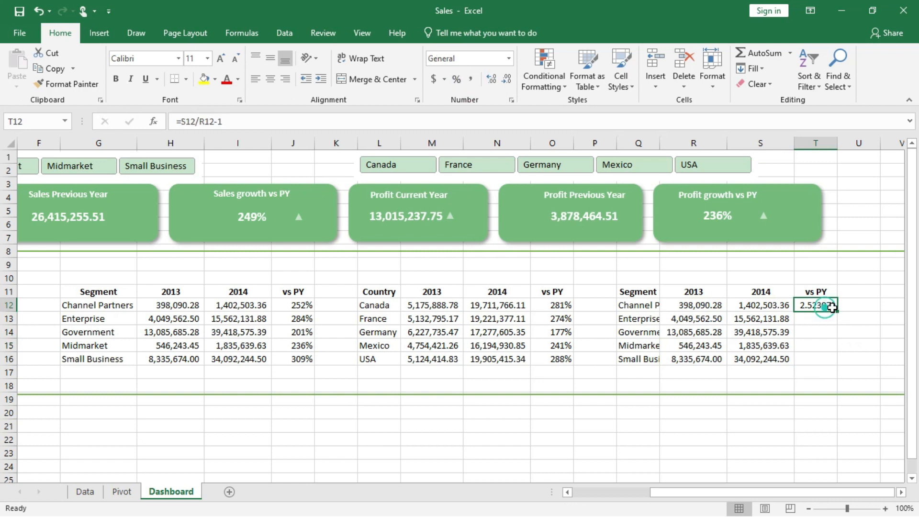
pyautogui.moveTo(837, 311); pyautogui.dragTo(837, 365)
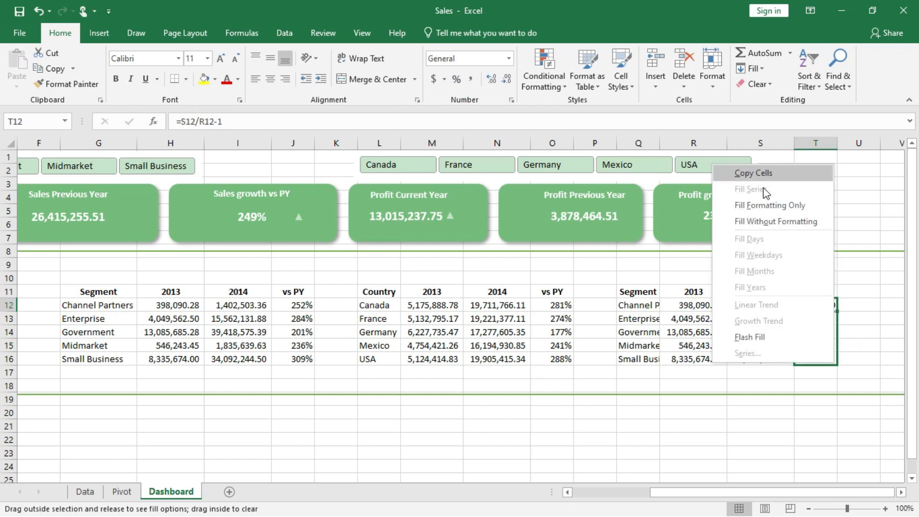
pyautogui.click(793, 206)
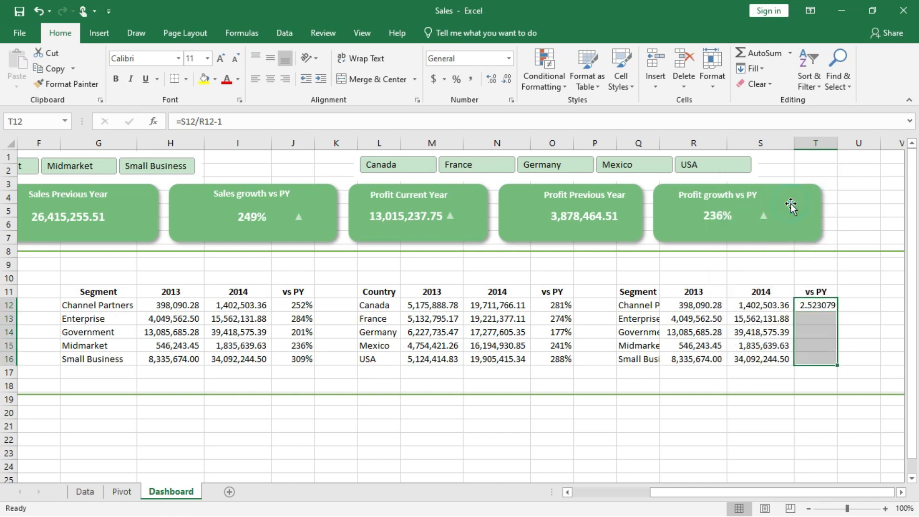
# Fill the growth formula from T12 down to T16 and format the results as percentages
pyautogui.click(818, 304)
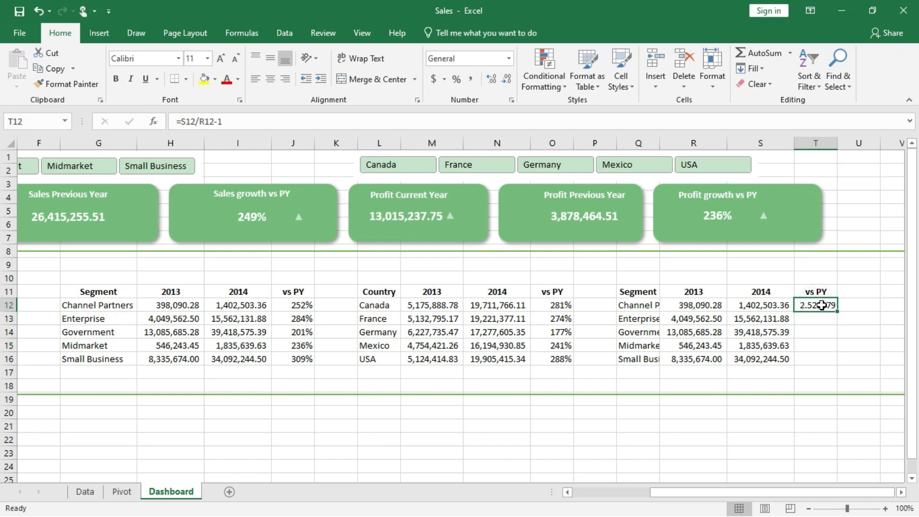
pyautogui.moveTo(836, 312); pyautogui.dragTo(835, 367)
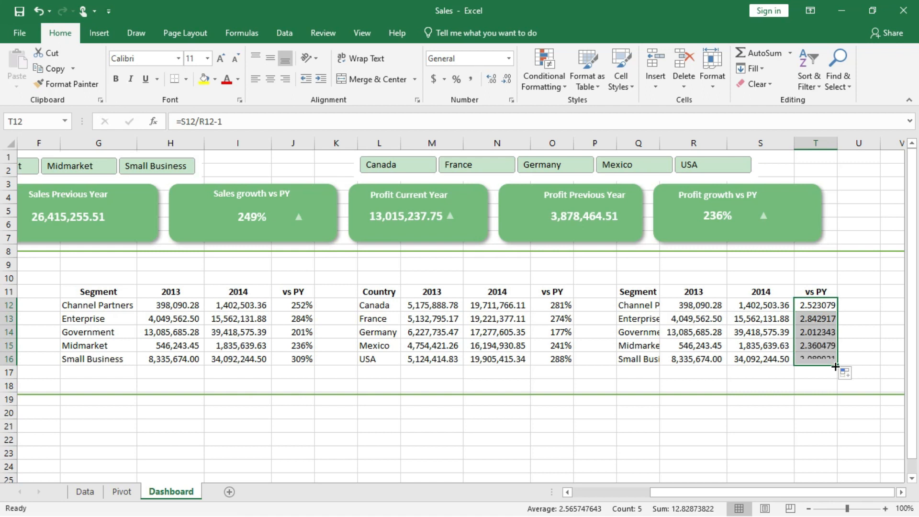
pyautogui.click(458, 79)
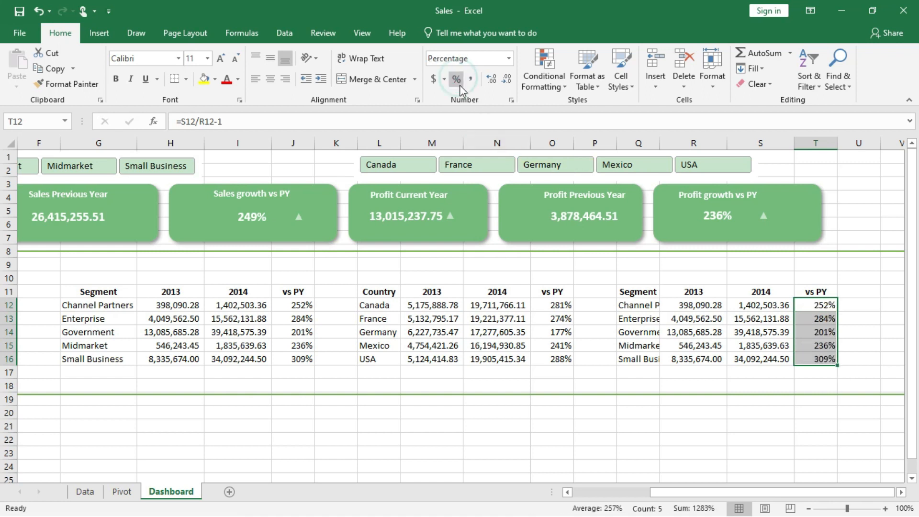
# Widen column Q until the full segment names fit
pyautogui.hscroll(-2, 509, 318)
pyautogui.hscroll(-1, 510, 317)
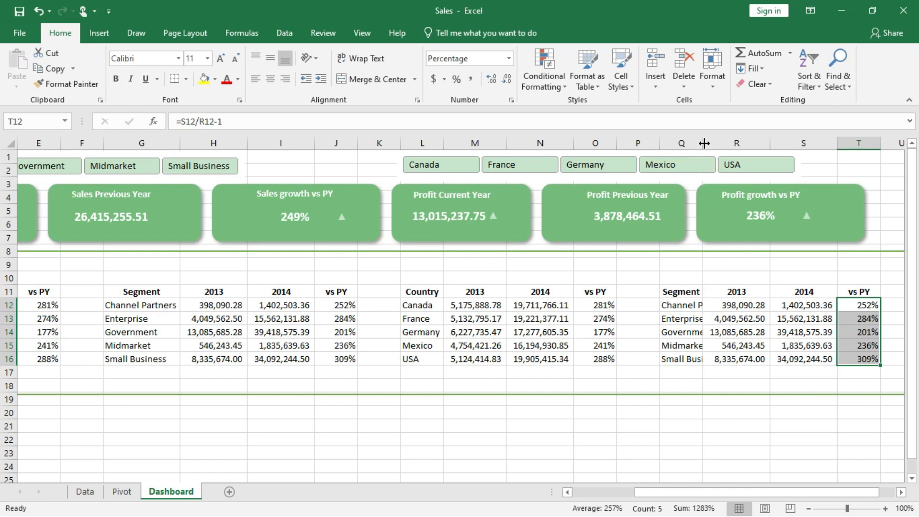
pyautogui.moveTo(705, 143); pyautogui.dragTo(743, 142)
# Narrow the Profit growth vs PY card and reposition its title and percentage text boxes within the smaller shape
pyautogui.click(886, 223)
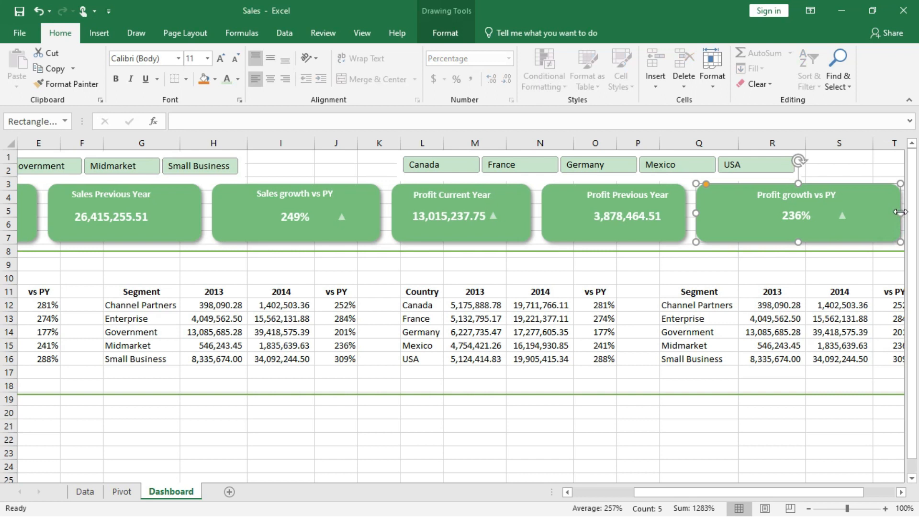
pyautogui.moveTo(870, 214); pyautogui.dragTo(764, 224)
pyautogui.click(801, 217)
pyautogui.click(785, 197)
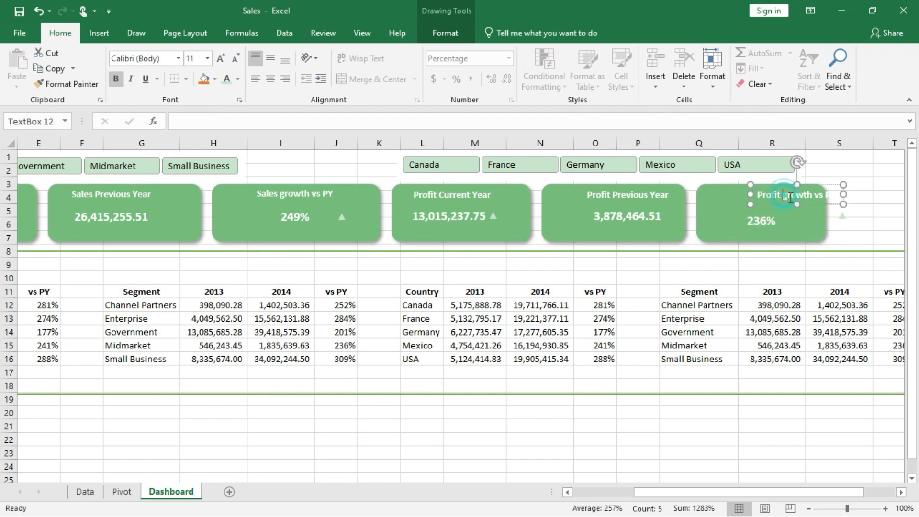
pyautogui.moveTo(806, 204); pyautogui.dragTo(766, 202)
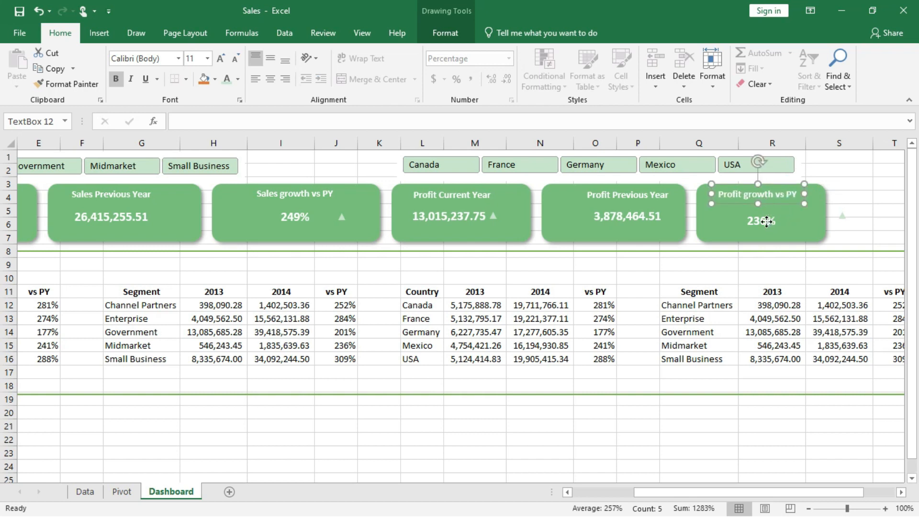
pyautogui.click(765, 221)
pyautogui.press('Up')
pyautogui.press('Up')
pyautogui.press('Up')
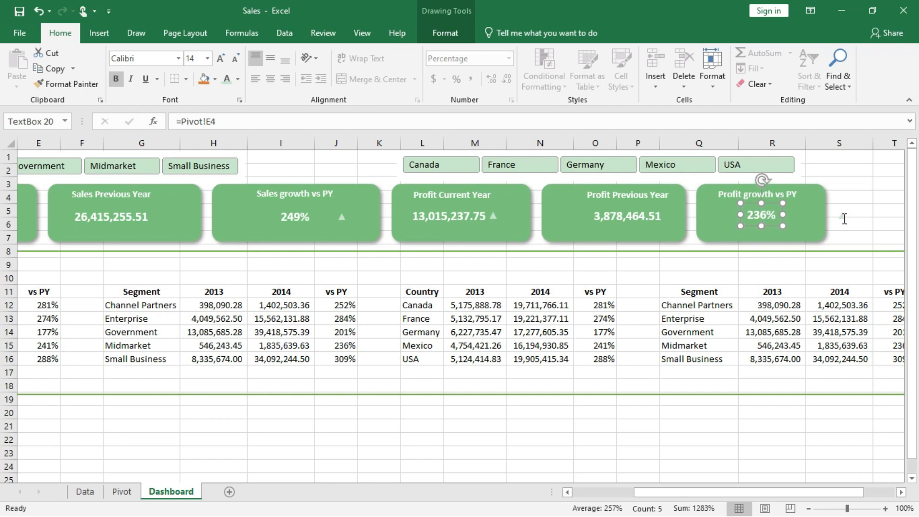
# Move the up-arrow text box inside the Profit growth vs PY card, directly beside the percentage
pyautogui.click(845, 218)
pyautogui.moveTo(820, 256); pyautogui.dragTo(785, 245)
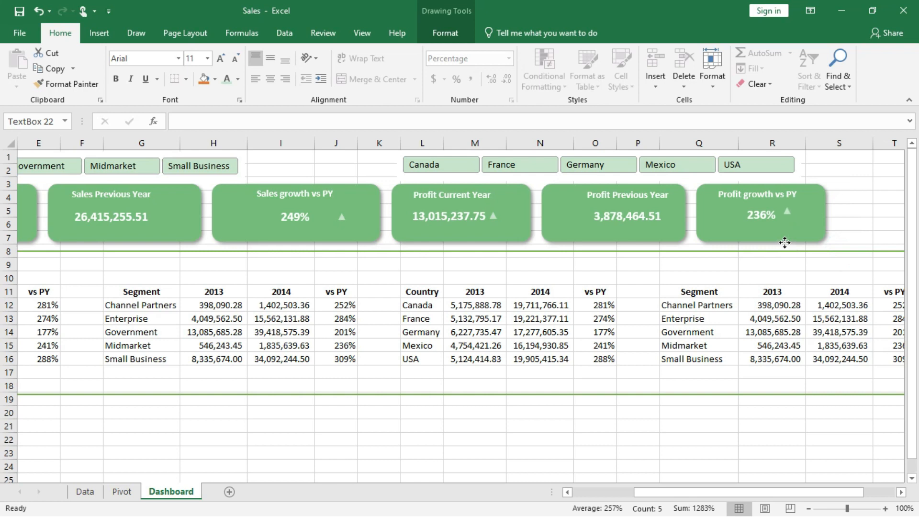
pyautogui.press('Down')
pyautogui.press('Down')
pyautogui.press('Down')
pyautogui.press('Down')
pyautogui.press('Down')
pyautogui.press('Down')
pyautogui.press('Down')
pyautogui.press('Down')
pyautogui.press('Left')
pyautogui.press('Down')
pyautogui.press('Down')
pyautogui.press('Down')
pyautogui.press('Down')
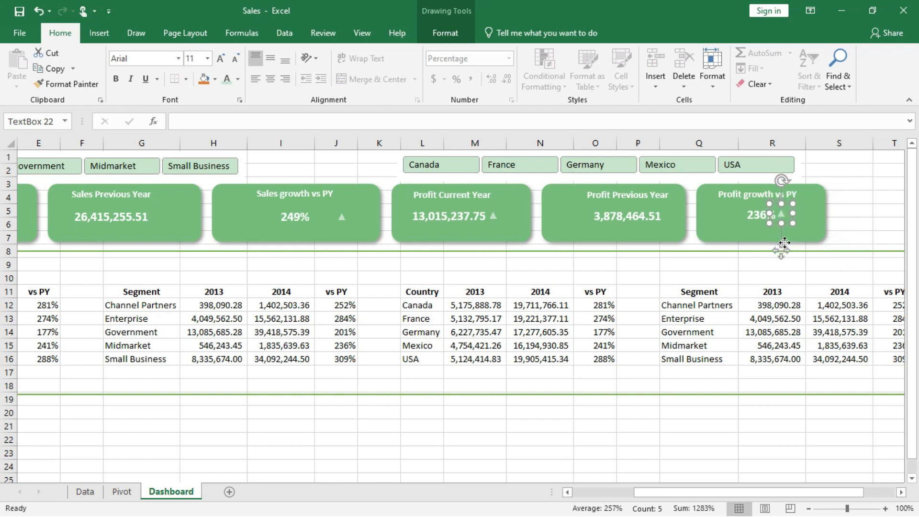
pyautogui.press('Left')
# Nudge the value text box on the Profit Previous Year card left to centre it in the card
pyautogui.click(652, 219)
pyautogui.press('Left')
pyautogui.press('Left')
pyautogui.press('Left')
pyautogui.press('Left')
pyautogui.press('Left')
pyautogui.press('Left')
pyautogui.press('Left')
pyautogui.press('Left')
pyautogui.press('Left')
pyautogui.press('Left')
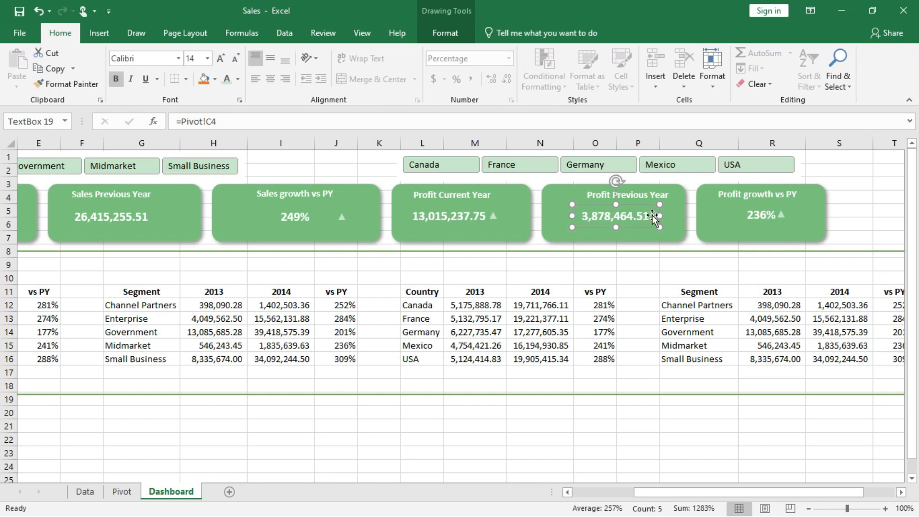
# Shift the Profit Previous Year title left so that it is centred above its value
pyautogui.click(639, 199)
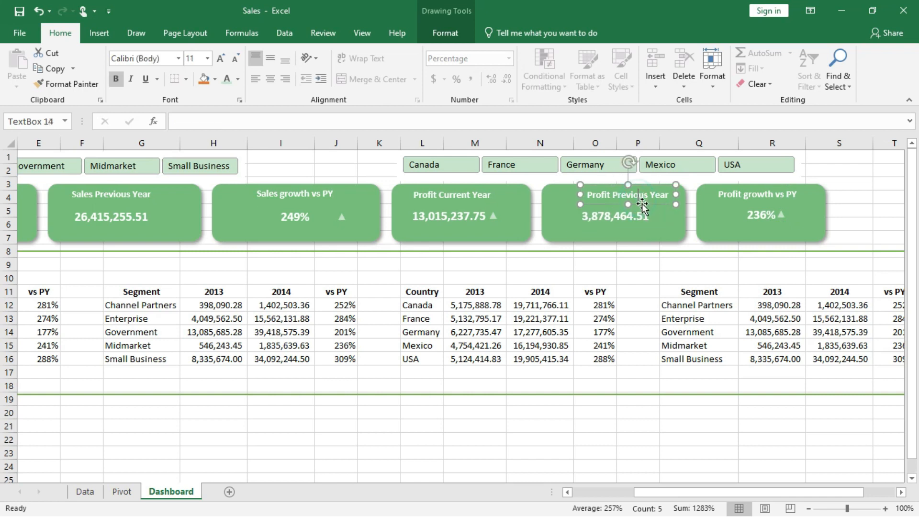
pyautogui.press('Left')
pyautogui.press('Left')
pyautogui.press('Left')
pyautogui.press('Left')
pyautogui.press('Left')
pyautogui.press('Left')
pyautogui.press('Left')
pyautogui.press('Left')
pyautogui.press('Left')
pyautogui.press('Left')
pyautogui.press('Left')
pyautogui.press('Left')
pyautogui.press('Left')
pyautogui.press('Left')
pyautogui.press('Left')
pyautogui.press('Left')
pyautogui.press('Left')
pyautogui.press('Left')
pyautogui.press('Left')
pyautogui.press('Left')
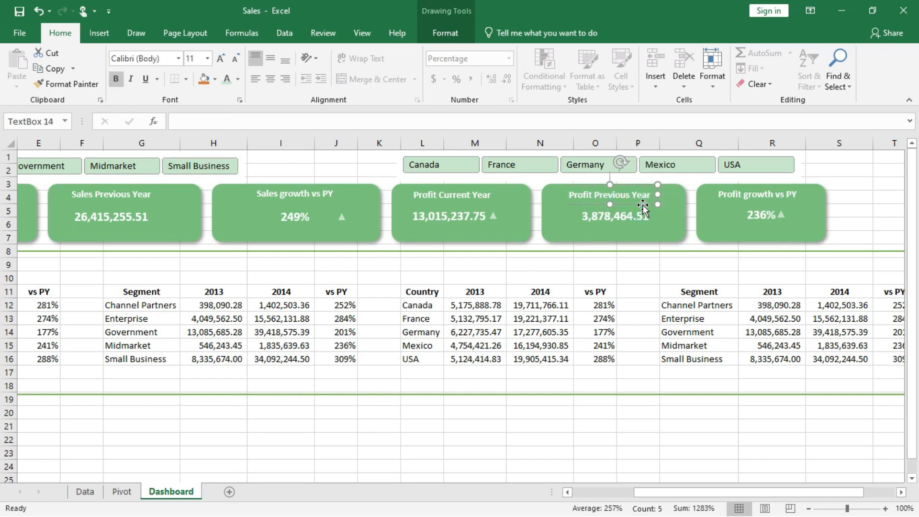
pyautogui.press('Right')
pyautogui.press('Right')
pyautogui.press('Right')
pyautogui.press('Right')
pyautogui.press('Right')
pyautogui.press('Right')
pyautogui.press('Right')
pyautogui.press('Right')
pyautogui.press('Right')
pyautogui.press('Right')
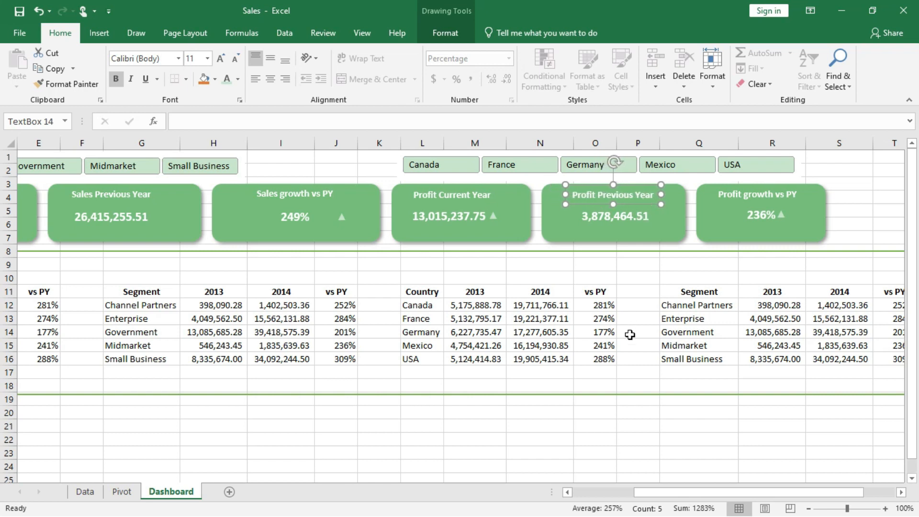
# Give the first Country table's header row B11:E11 the green theme fill and white font colour
pyautogui.hscroll(-5, 629, 334)
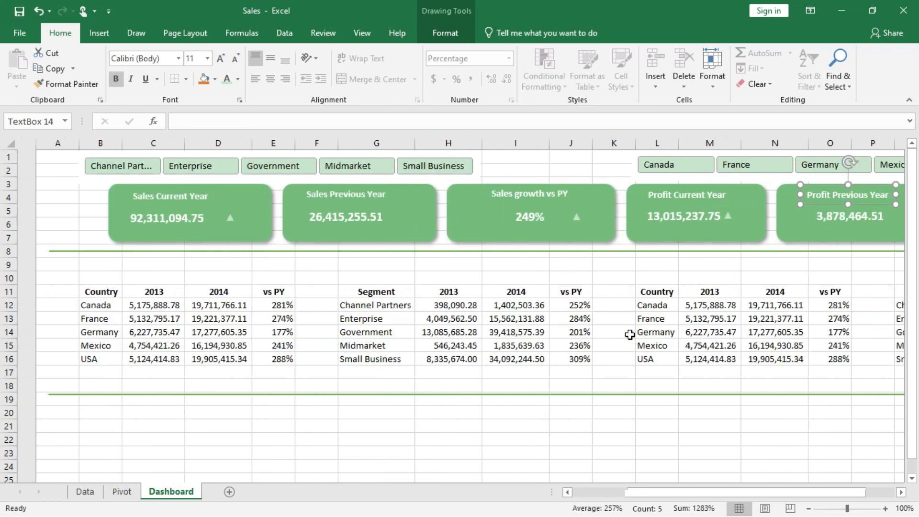
pyautogui.moveTo(85, 293)
pyautogui.mouseDown()
pyautogui.moveTo(187, 281)
pyautogui.moveTo(228, 295)
pyautogui.moveTo(240, 300)
pyautogui.moveTo(238, 356)
pyautogui.mouseUp()
pyautogui.moveTo(89, 293); pyautogui.dragTo(261, 293)
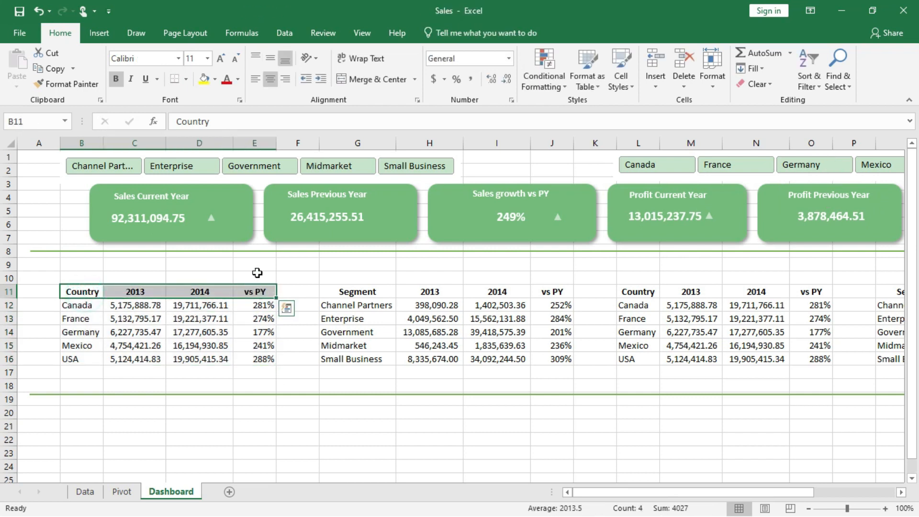
pyautogui.click(215, 80)
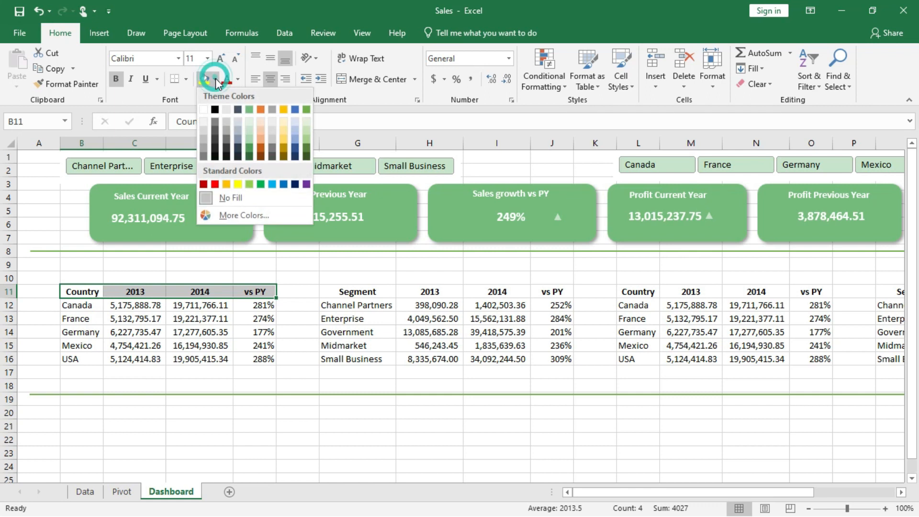
pyautogui.click(249, 110)
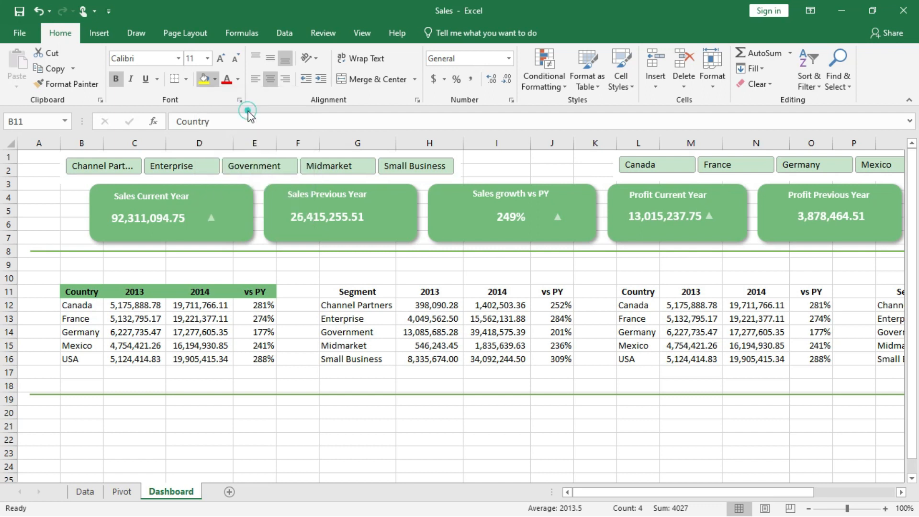
pyautogui.click(238, 80)
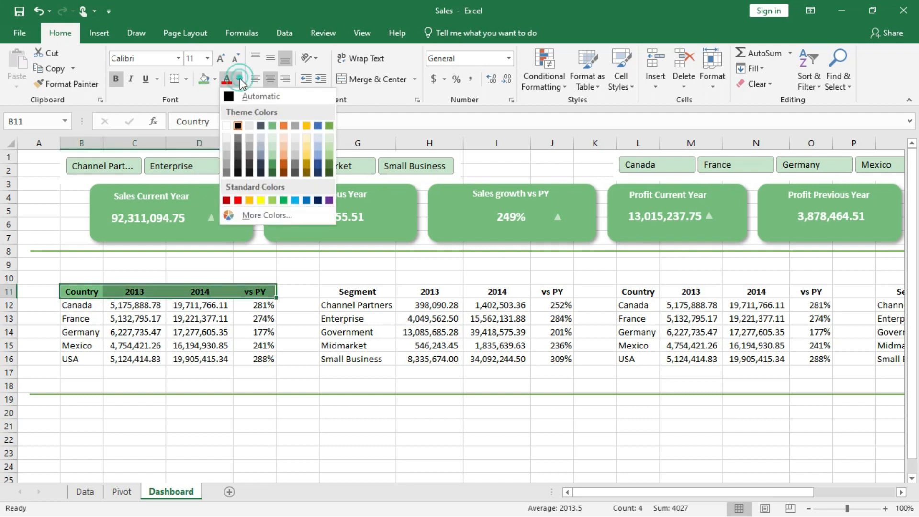
pyautogui.click(226, 125)
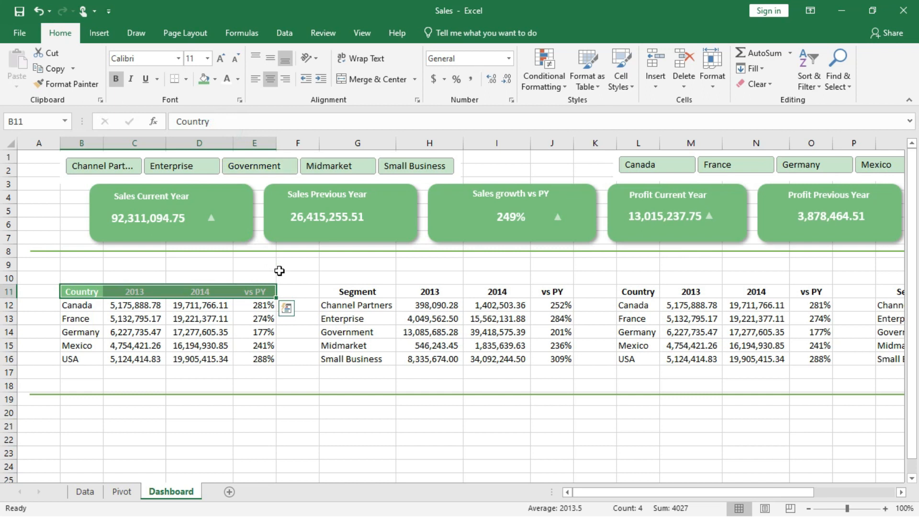
# Apply all borders to the first Country table, B11:E16
pyautogui.moveTo(79, 294); pyautogui.dragTo(256, 357)
pyautogui.click(185, 79)
pyautogui.click(185, 193)
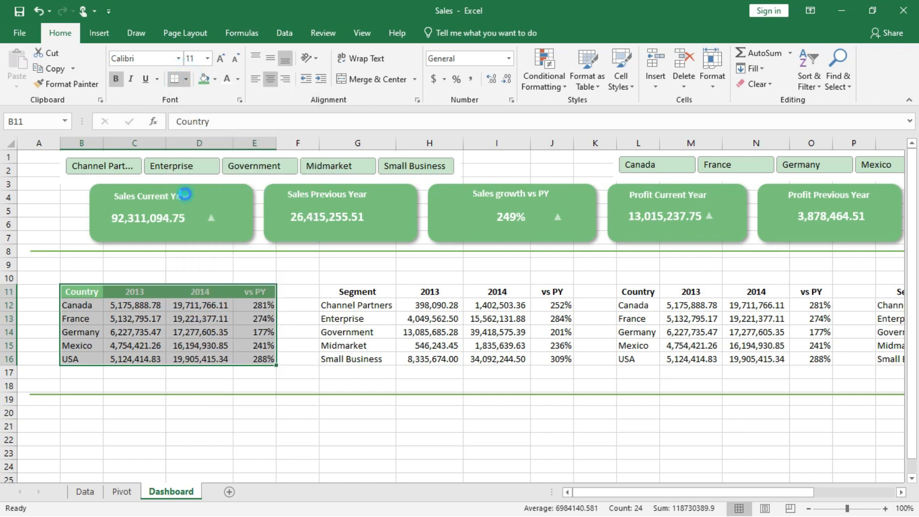
# Sum C12:C16 in C17 with AutoSum and fill the total formula across to E17
pyautogui.moveTo(144, 304); pyautogui.dragTo(146, 365)
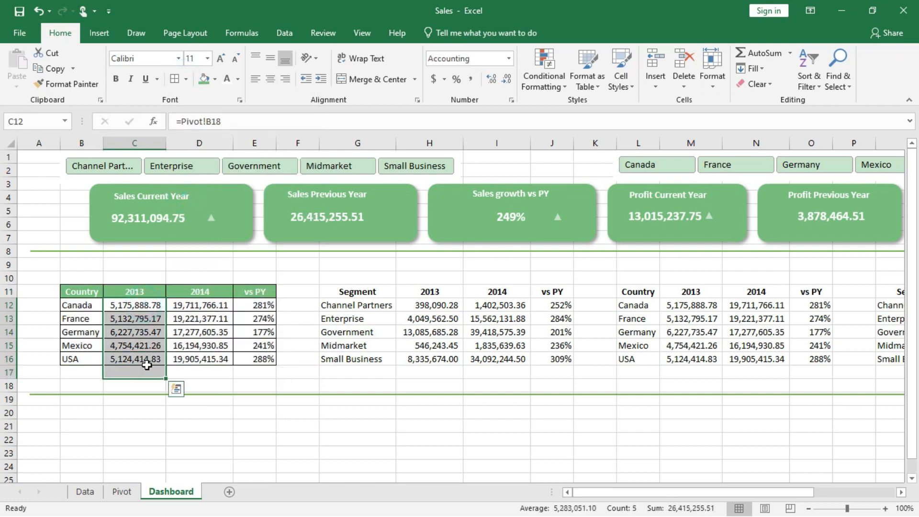
pyautogui.click(754, 51)
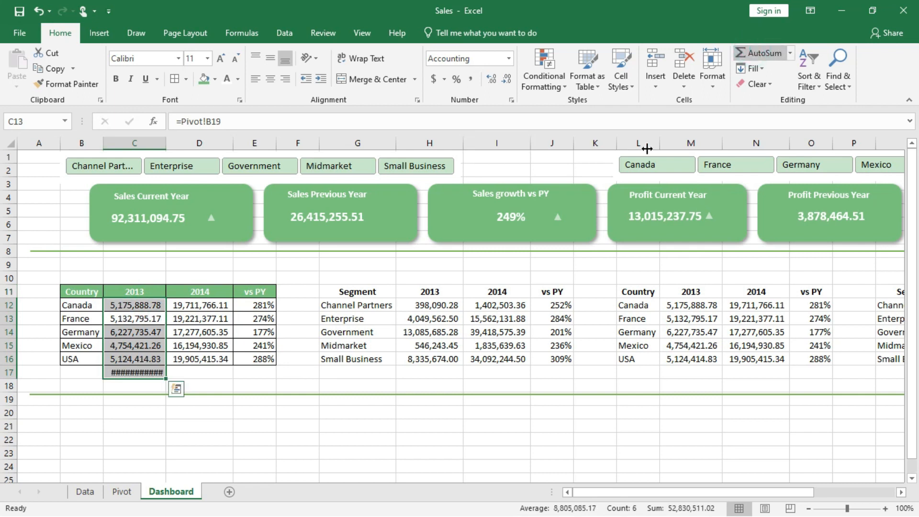
pyautogui.click(162, 375)
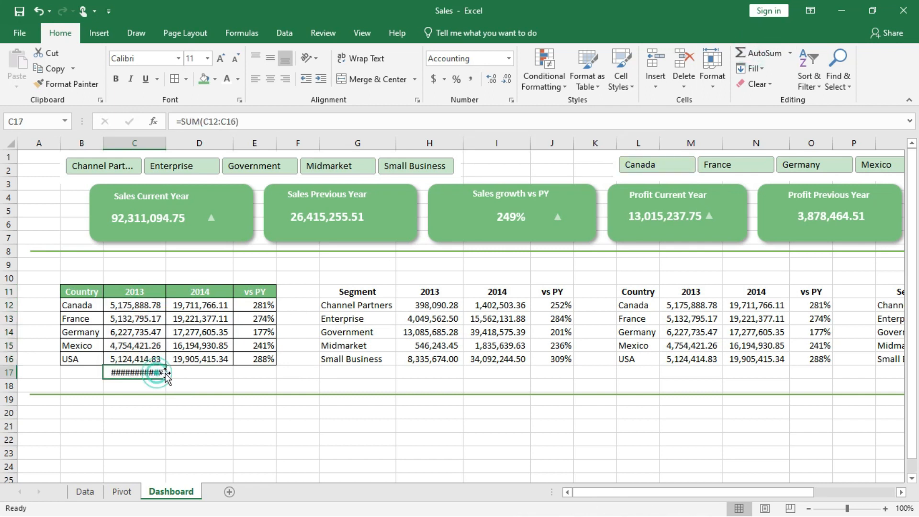
pyautogui.moveTo(166, 379); pyautogui.dragTo(278, 380)
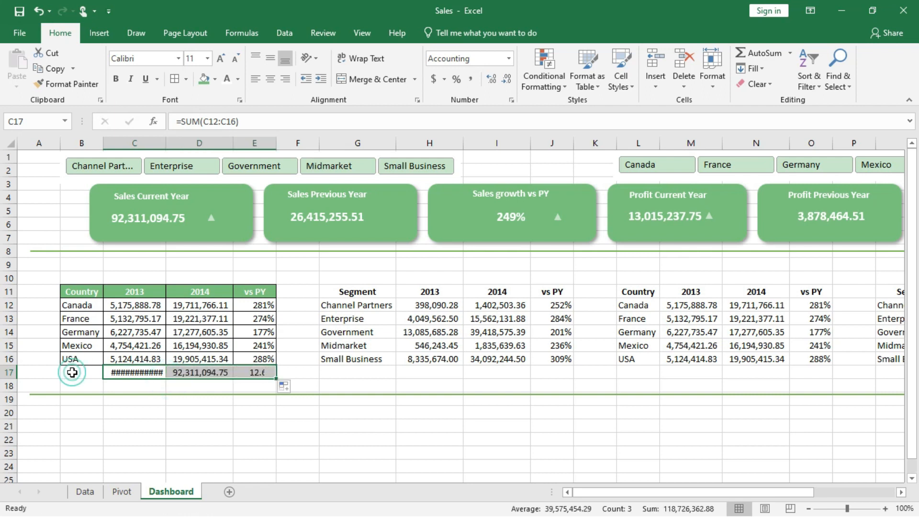
# Enter the label Total in B17 and make it bold
pyautogui.click(72, 372)
pyautogui.write('Total')
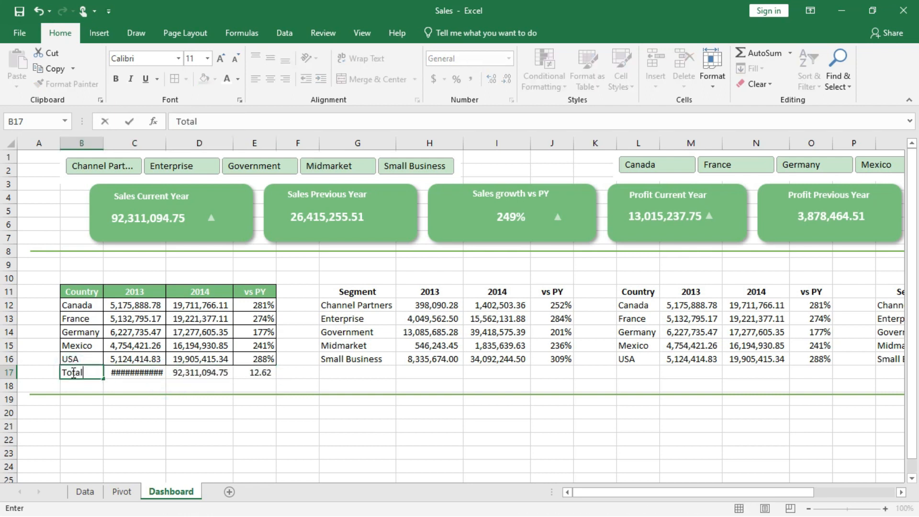
pyautogui.click(98, 396)
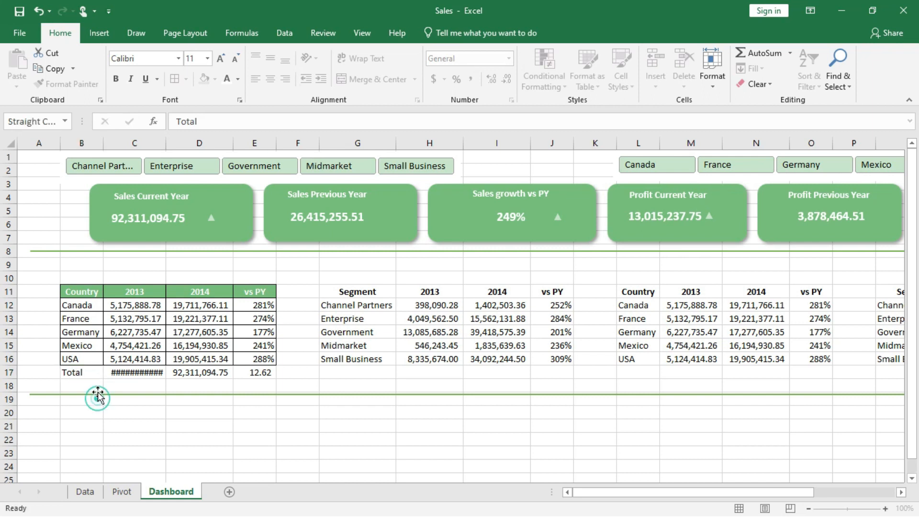
pyautogui.click(82, 371)
pyautogui.hotkey('ctrl', 'b')
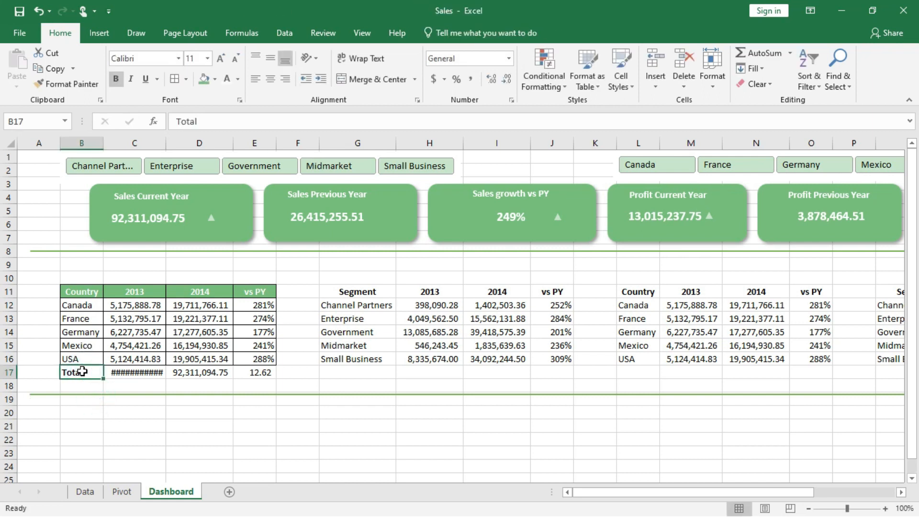
# Make the whole total row B17:E17 bold and widen column C slightly to fit its total
pyautogui.moveTo(82, 372); pyautogui.dragTo(253, 372)
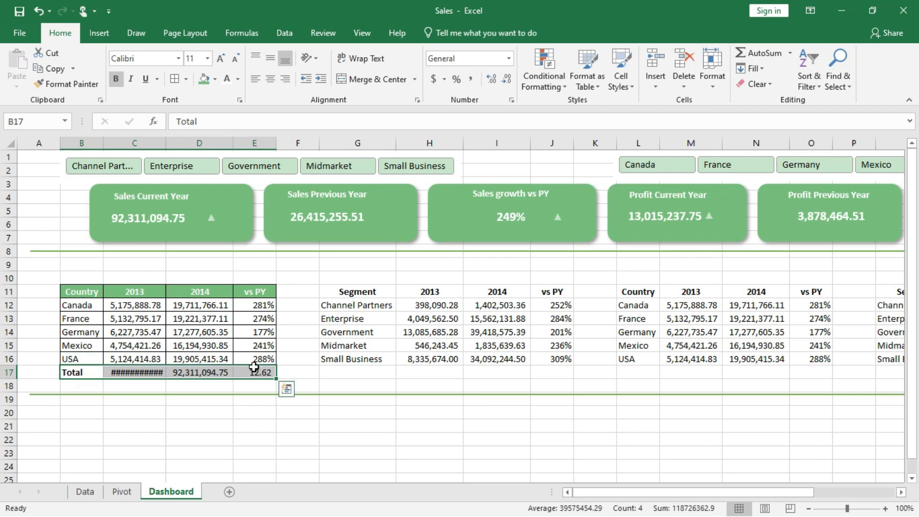
pyautogui.click(115, 79)
pyautogui.moveTo(166, 139); pyautogui.dragTo(171, 138)
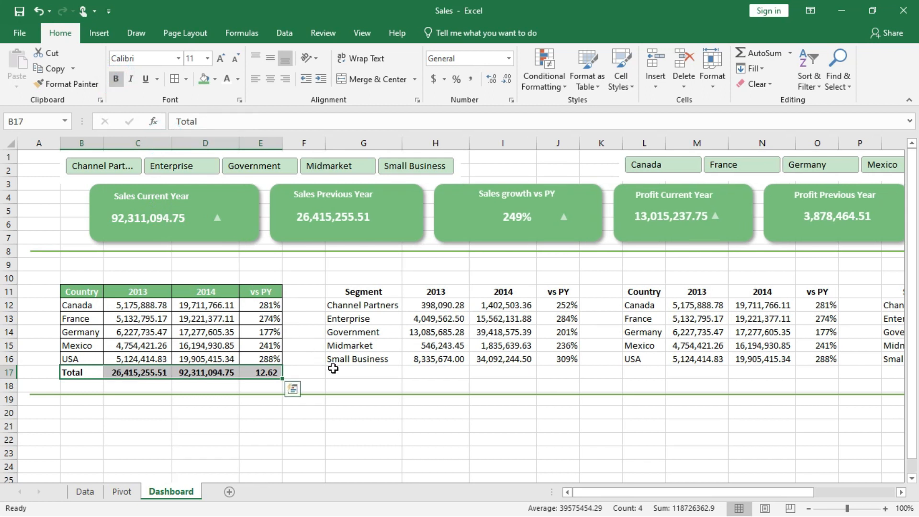
# Copy the formatting of the Country table B11:E17 onto the first Segment table, G11:J16, with Format Painter
pyautogui.moveTo(80, 291); pyautogui.dragTo(259, 369)
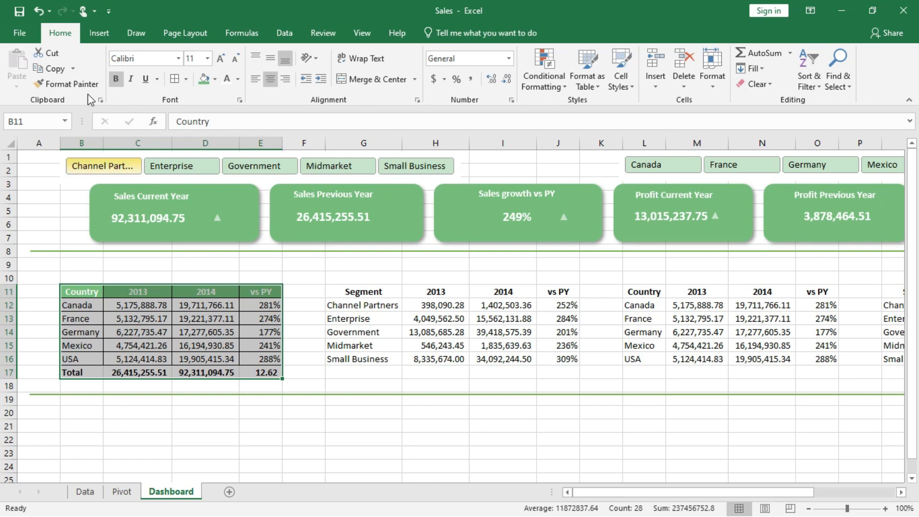
pyautogui.click(70, 84)
pyautogui.moveTo(352, 291); pyautogui.dragTo(561, 350)
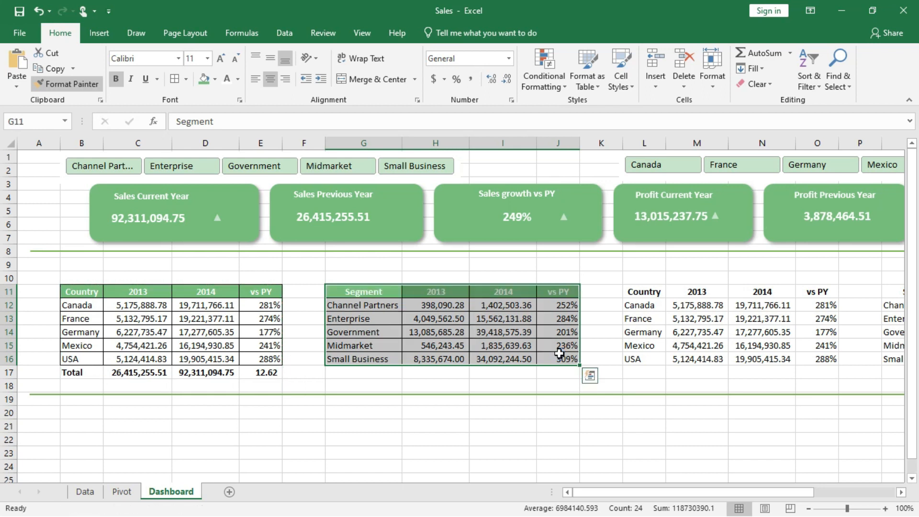
# Copy the first Segment table's formatting onto the second Country table L11:O16 and the second Segment table Q11:T16 with Format Painter
pyautogui.click(78, 85)
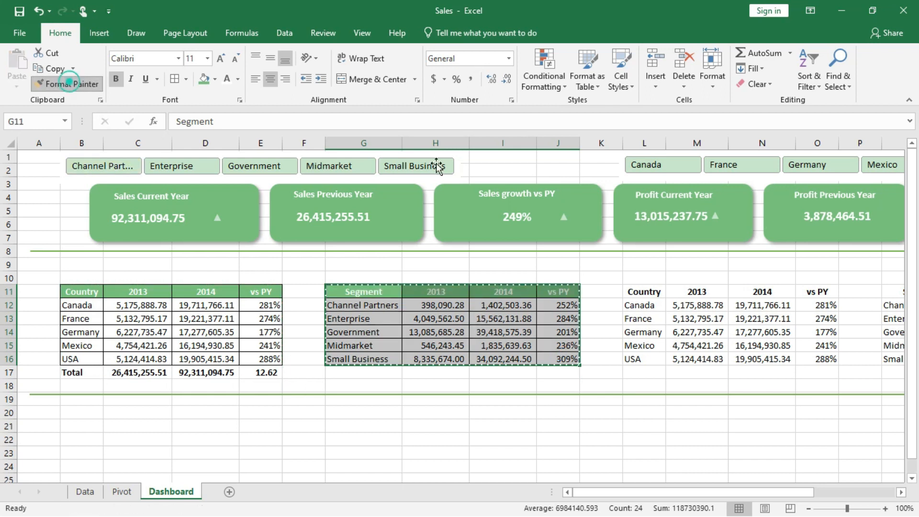
pyautogui.moveTo(641, 292)
pyautogui.mouseDown()
pyautogui.moveTo(785, 314)
pyautogui.moveTo(822, 359)
pyautogui.mouseUp()
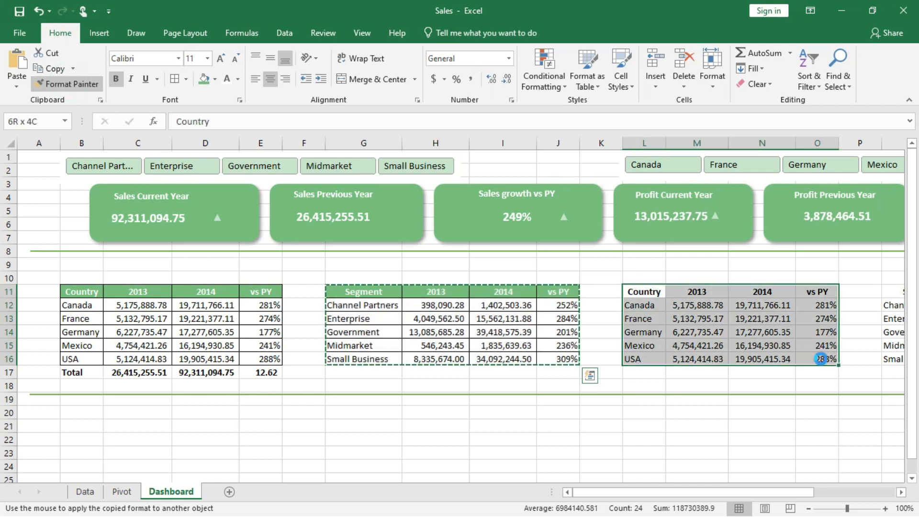
pyautogui.click(79, 85)
pyautogui.hscroll(1, 708, 380)
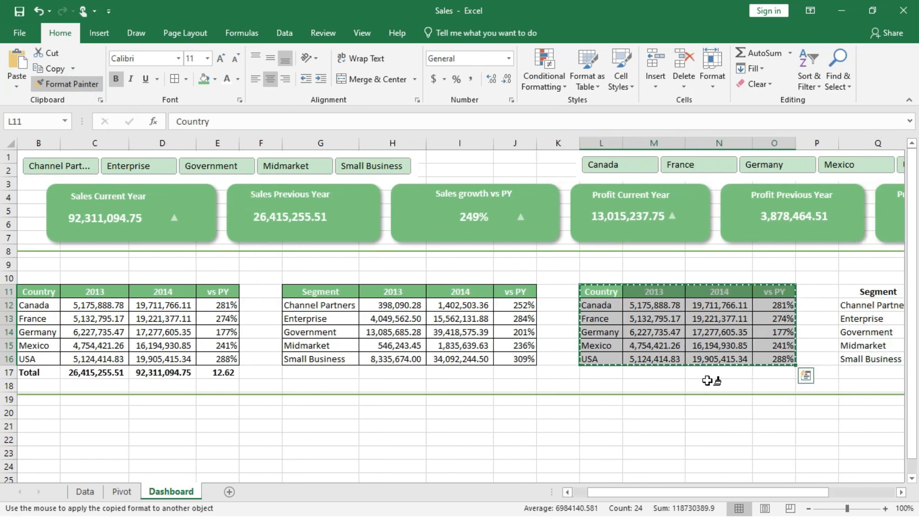
pyautogui.hscroll(8, 708, 380)
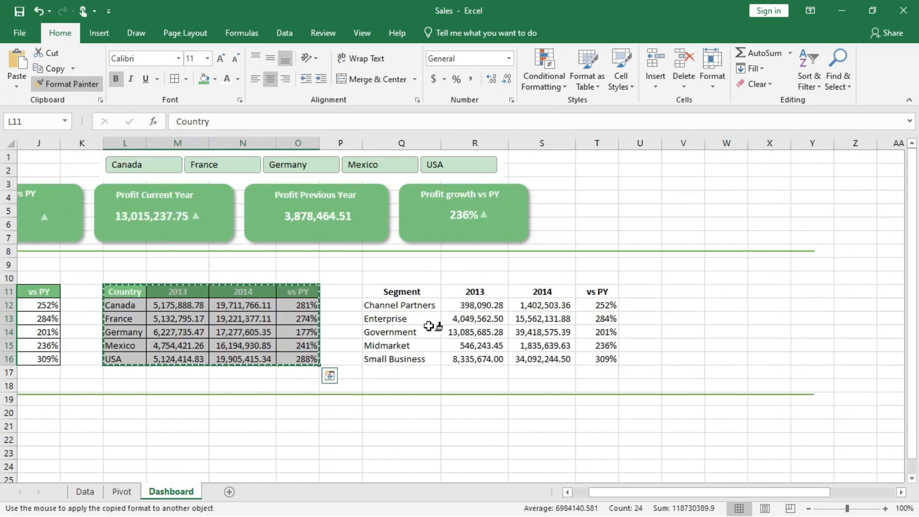
pyautogui.moveTo(390, 292); pyautogui.dragTo(602, 359)
# Enter the label Total in Q17 below the second Segment table
pyautogui.click(400, 372)
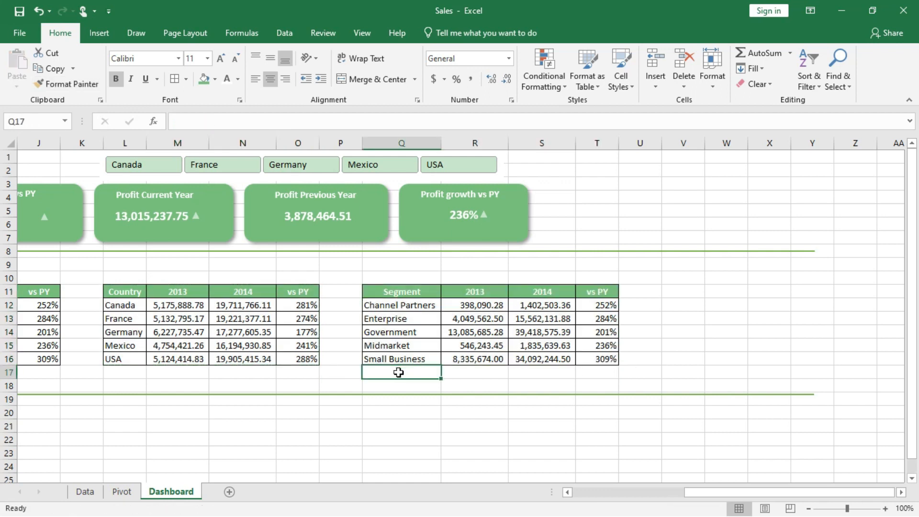
pyautogui.write('T')
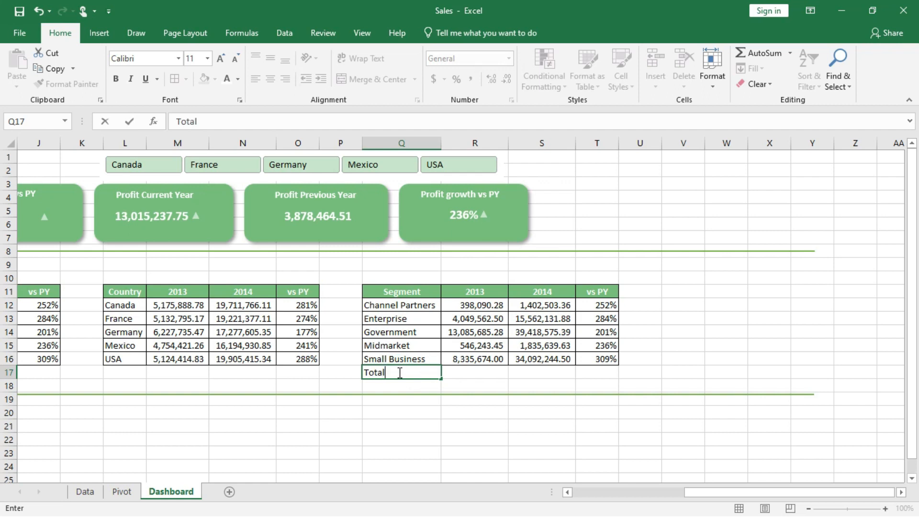
pyautogui.write('otal')
pyautogui.click(473, 375)
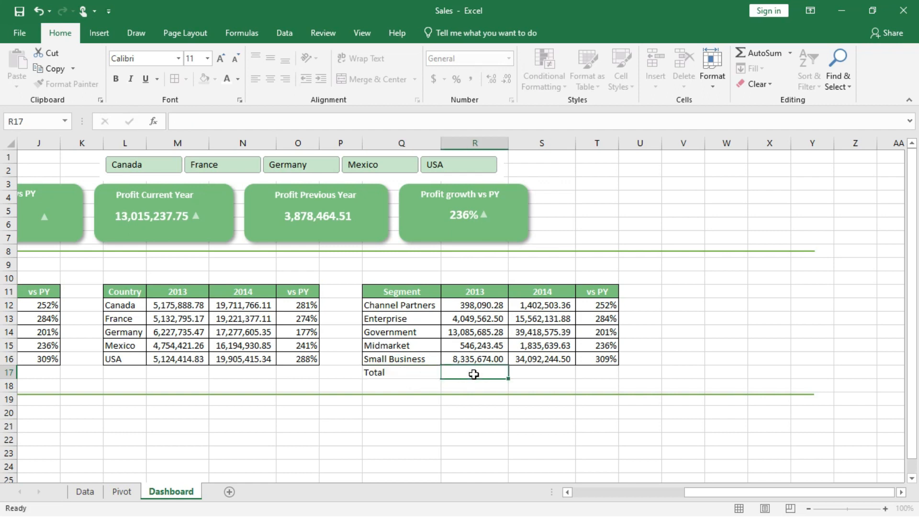
pyautogui.click(747, 51)
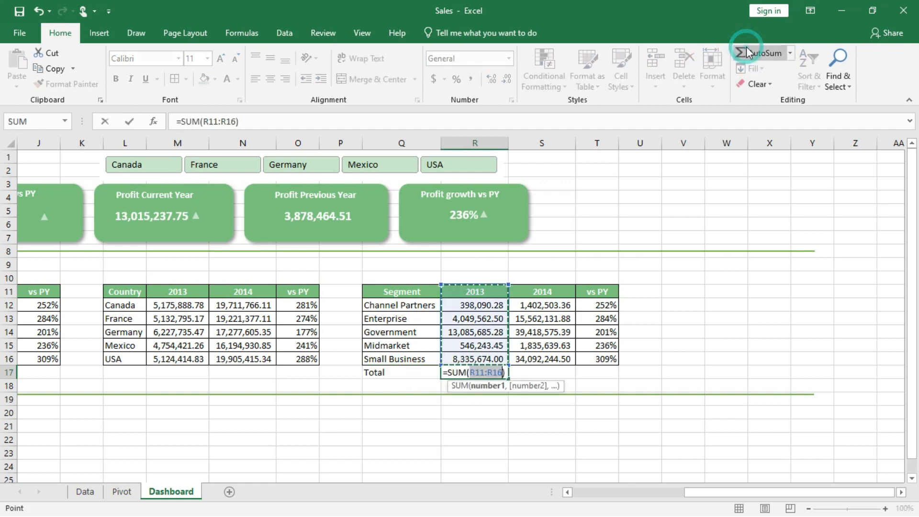
pyautogui.press('Return')
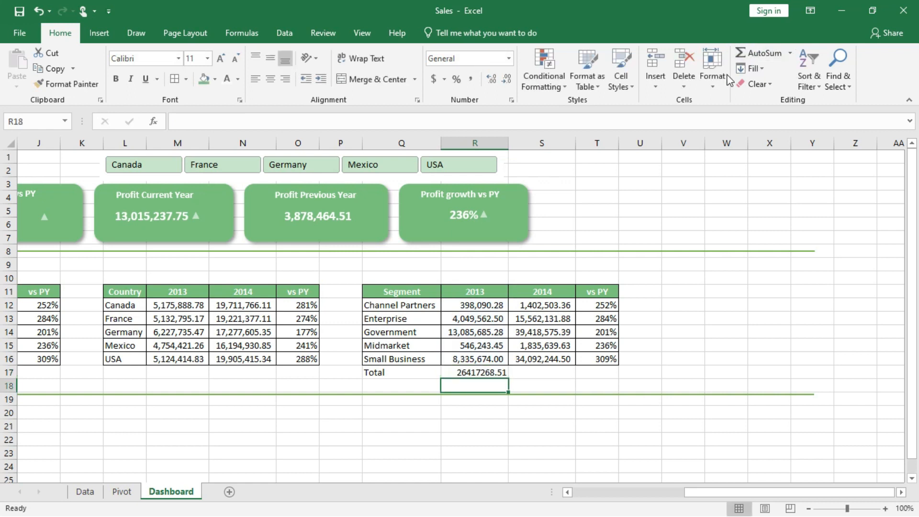
pyautogui.click(483, 370)
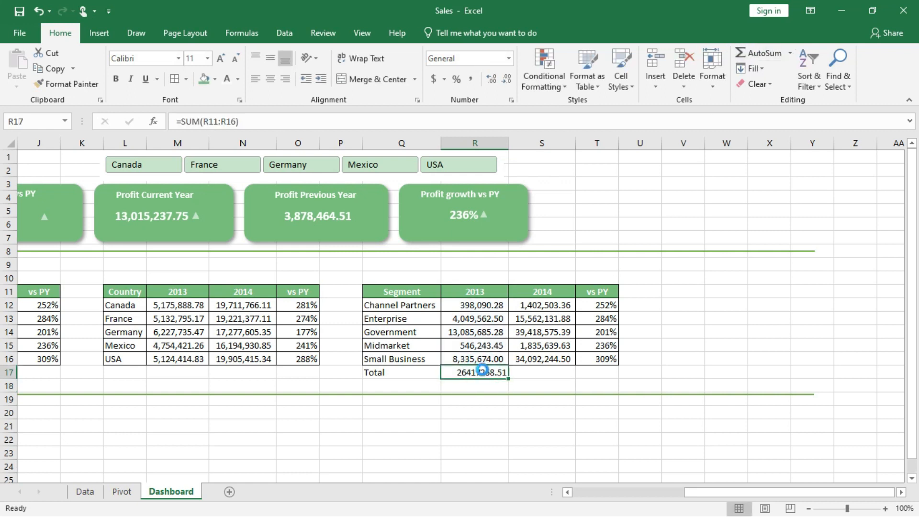
pyautogui.press('Delete')
# Sum R12:R16 in R17 with AutoSum and fill the total formula across to T17
pyautogui.moveTo(487, 307); pyautogui.dragTo(486, 371)
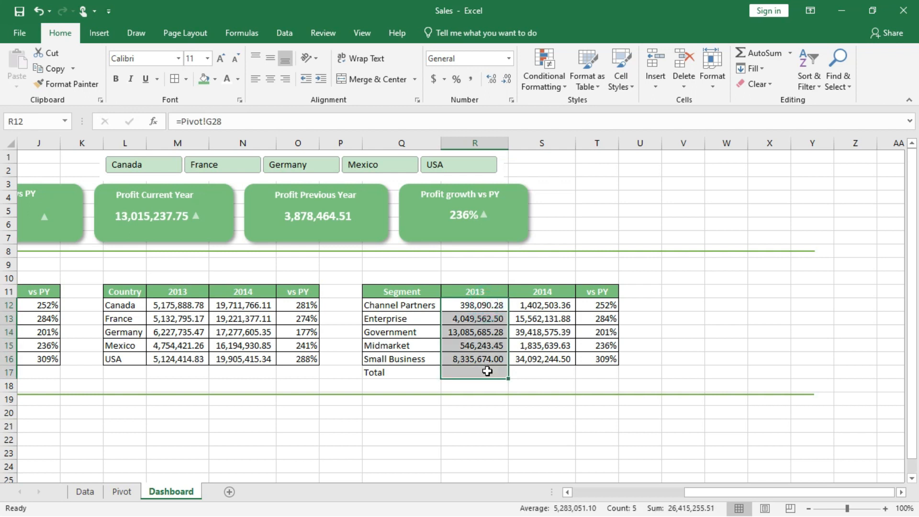
pyautogui.click(751, 53)
pyautogui.click(492, 371)
pyautogui.moveTo(509, 378); pyautogui.dragTo(508, 378)
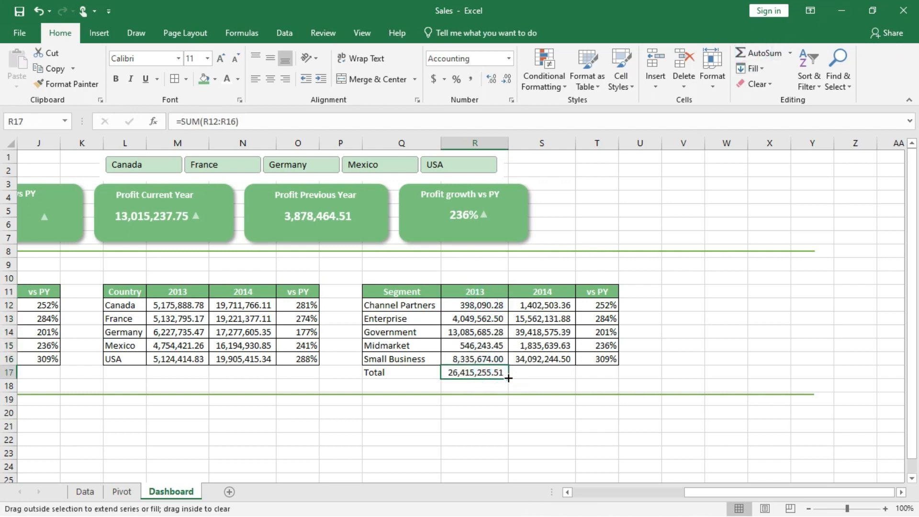
pyautogui.moveTo(579, 377); pyautogui.dragTo(606, 374)
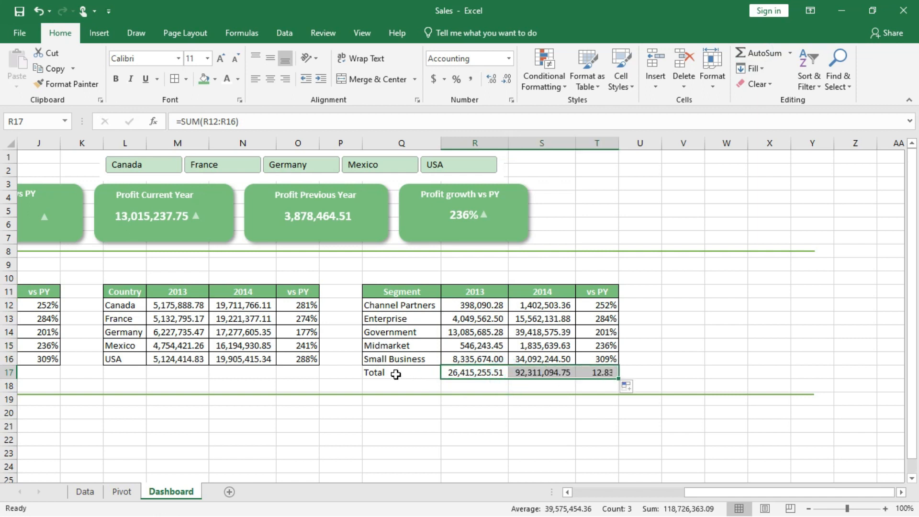
# Make the total row Q17:T17 bold and format the vs PY total in T17 as a percentage
pyautogui.moveTo(383, 372); pyautogui.dragTo(586, 372)
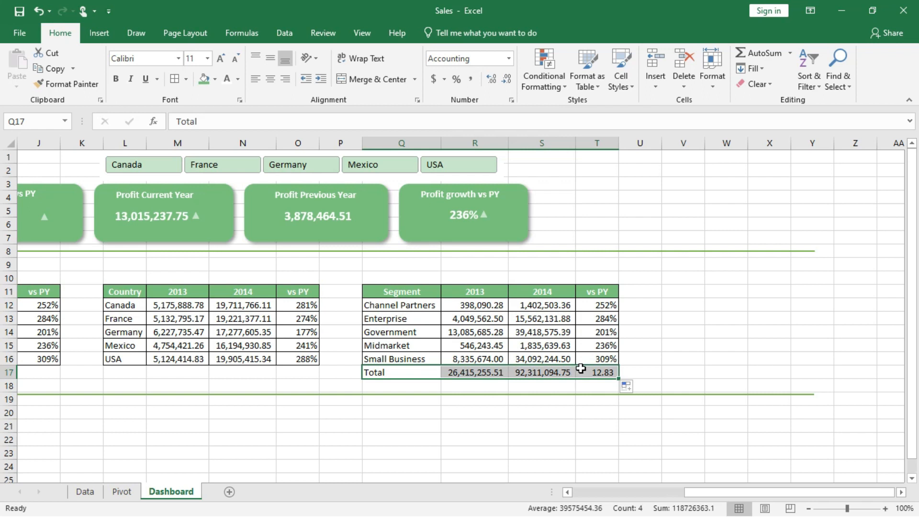
pyautogui.hotkey('ctrl', 'b')
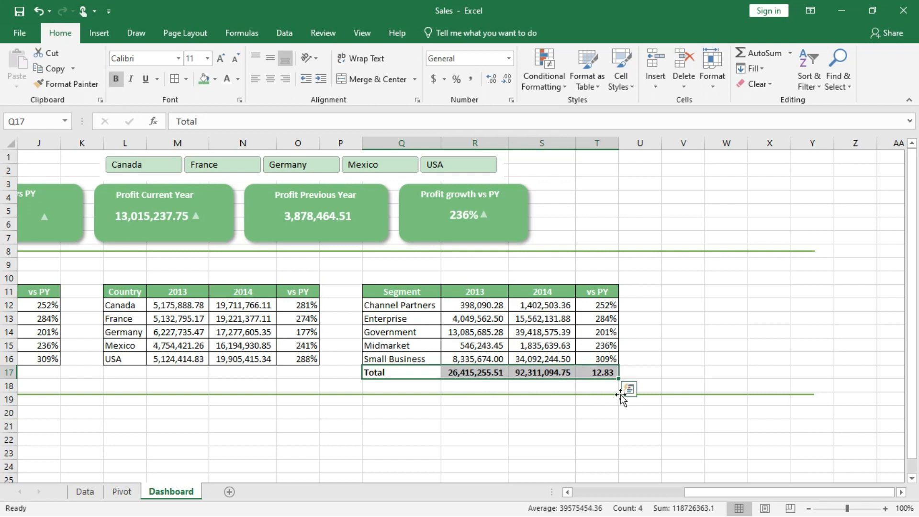
pyautogui.click(609, 374)
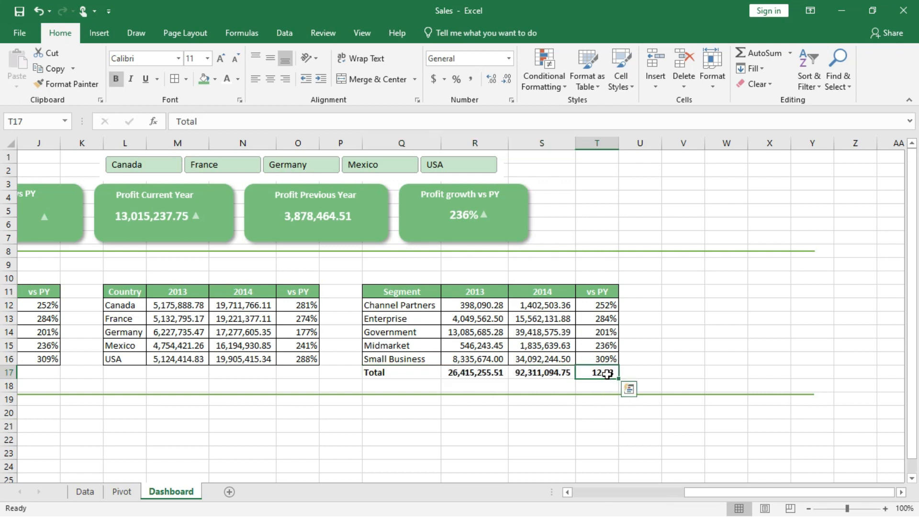
pyautogui.click(456, 80)
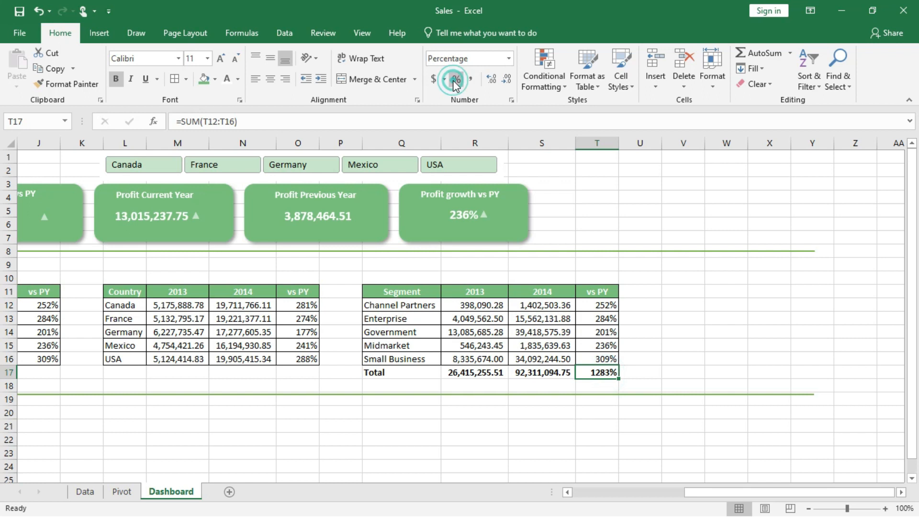
# Clear the vs PY total in T17 and add cell borders to the total row Q17:S17
pyautogui.click(596, 374)
pyautogui.press('Delete')
pyautogui.moveTo(390, 371); pyautogui.dragTo(526, 372)
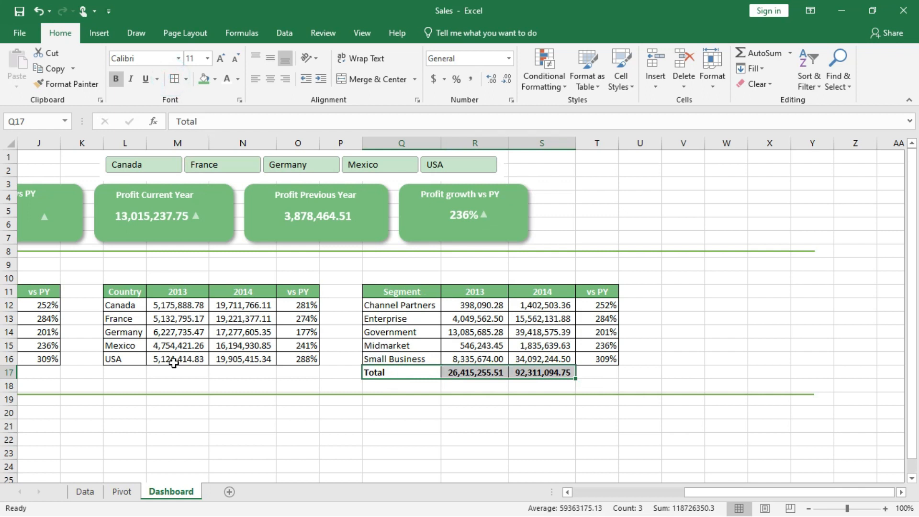
# Sum M12:M16 in M17 with AutoSum, widening column M slightly, and fill the total across to N17
pyautogui.moveTo(181, 306); pyautogui.dragTo(192, 373)
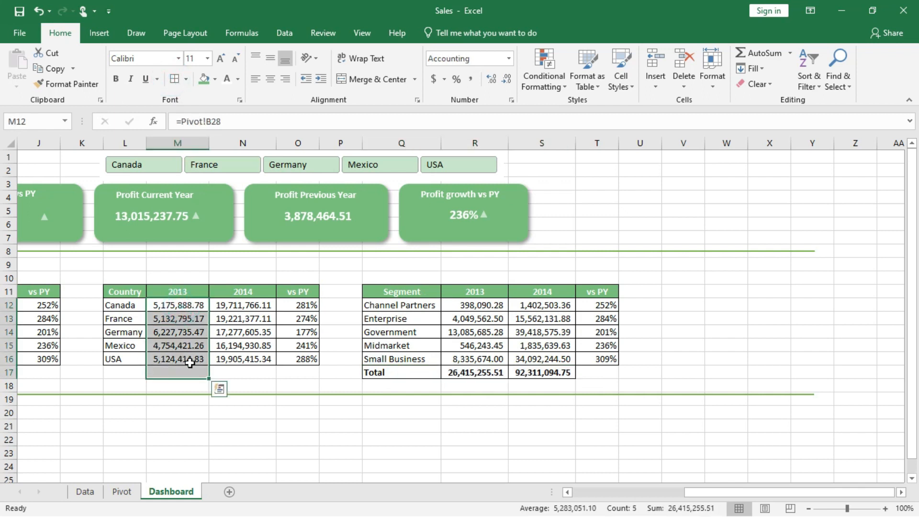
pyautogui.click(750, 59)
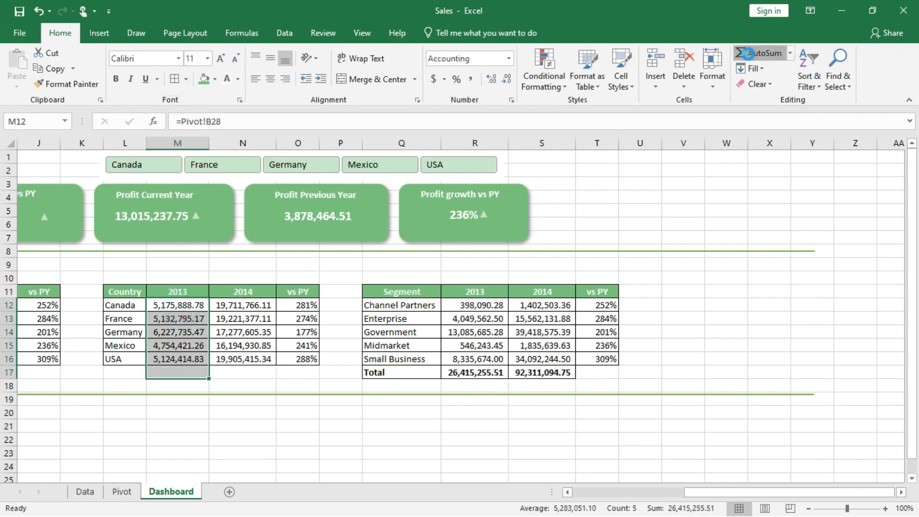
pyautogui.moveTo(210, 139); pyautogui.dragTo(220, 139)
pyautogui.click(202, 372)
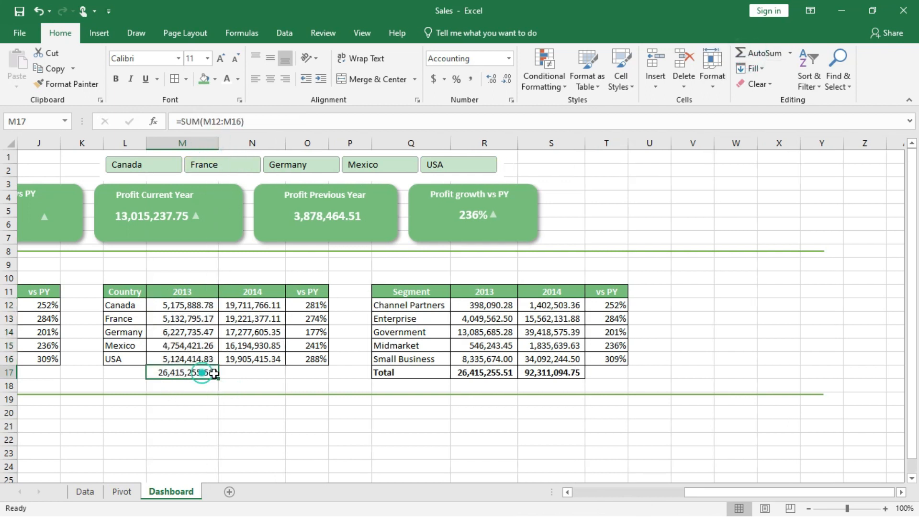
pyautogui.moveTo(218, 379); pyautogui.dragTo(282, 373)
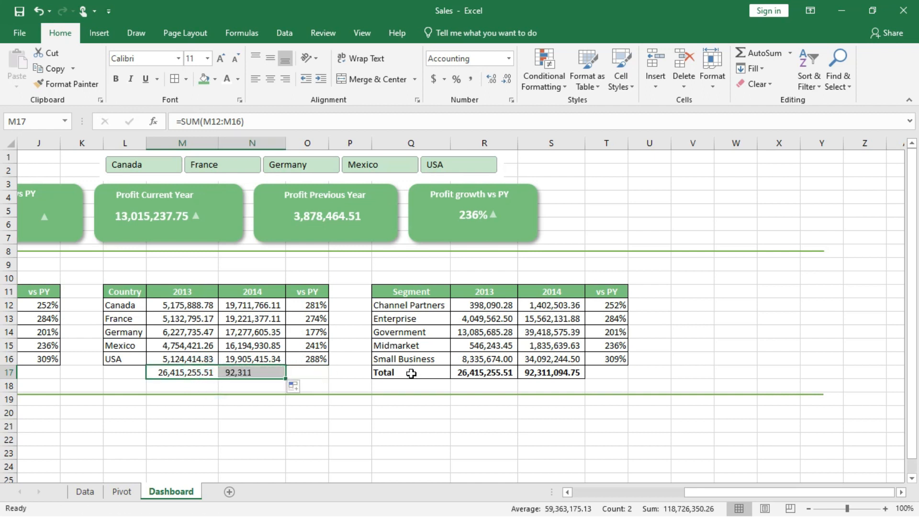
# Copy the Total label from Q17 into L17 below the second Country table
pyautogui.click(411, 373)
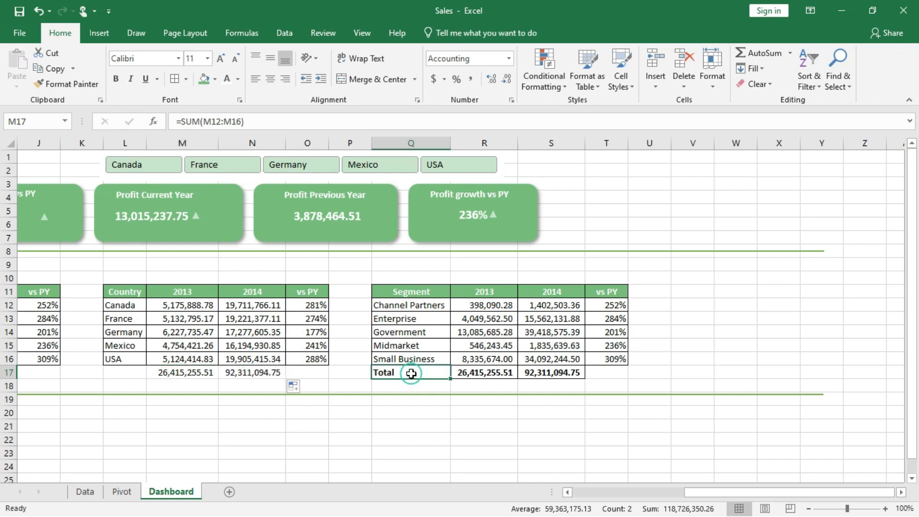
pyautogui.hotkey('ctrl', 'c')
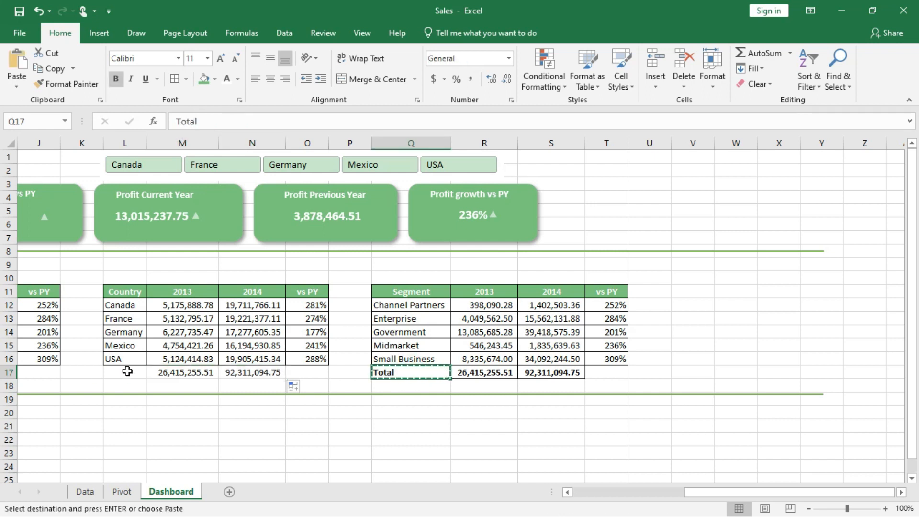
pyautogui.click(127, 371)
pyautogui.hotkey('ctrl', 'v')
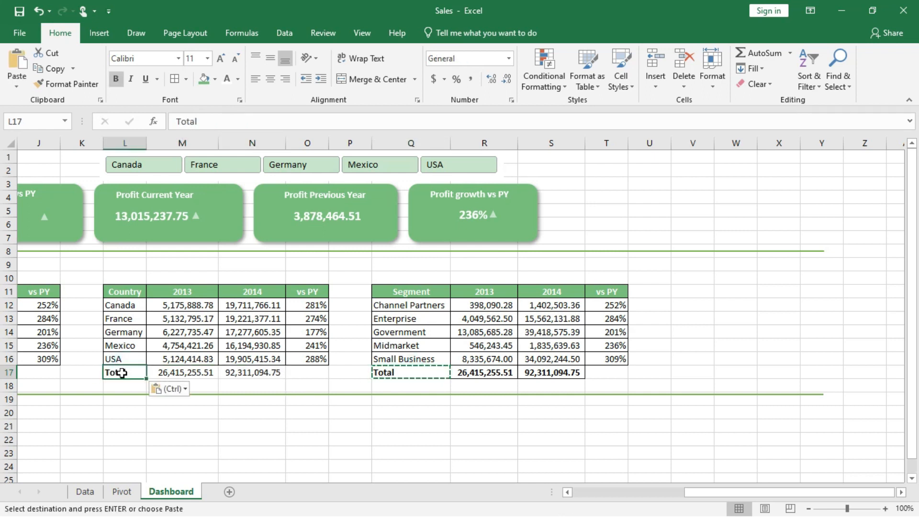
# Add cell borders to the second Country table's total row L17:N17 and make the row bold
pyautogui.keyDown('shift'); pyautogui.click(256, 372); pyautogui.keyUp('shift')
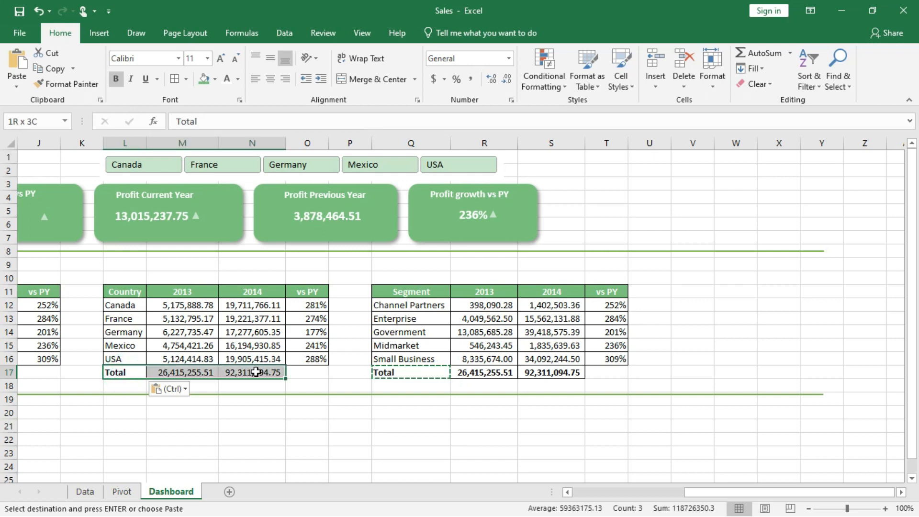
pyautogui.click(176, 80)
pyautogui.press('Escape')
pyautogui.hscroll(-3, 175, 336)
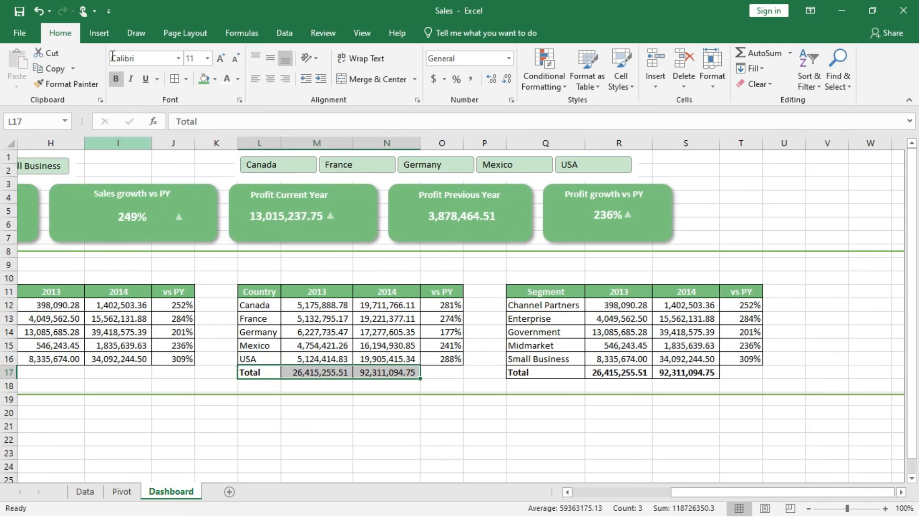
pyautogui.click(116, 80)
pyautogui.click(116, 80)
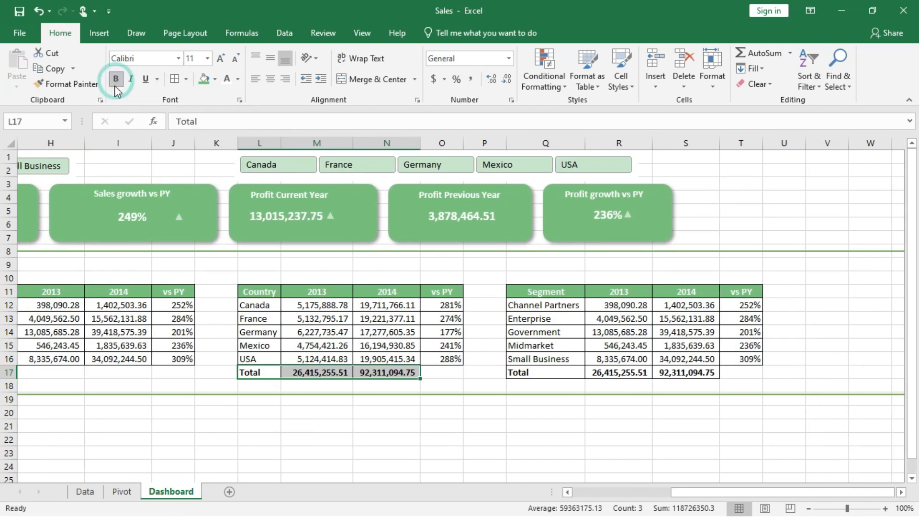
# Sum H12:H16 in H17 with AutoSum and fill the total formula across to I17
pyautogui.hscroll(-5, 67, 372)
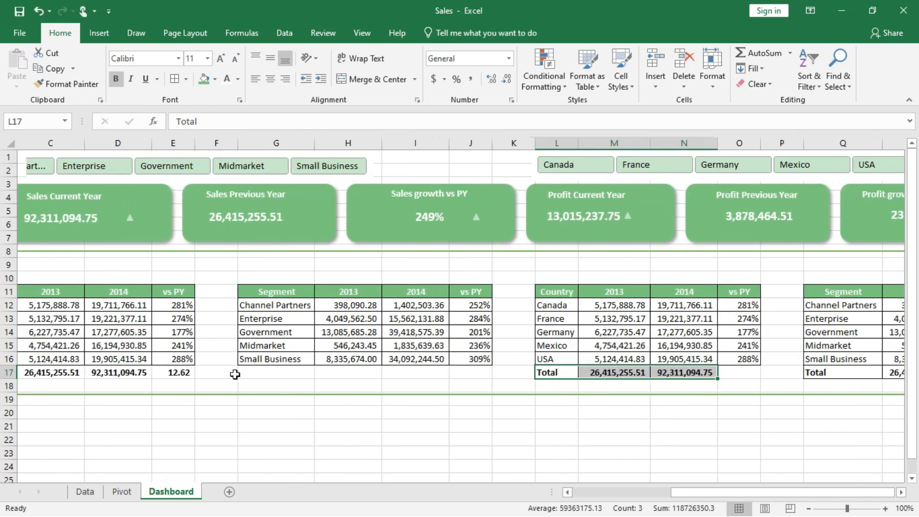
pyautogui.click(340, 372)
pyautogui.moveTo(349, 305); pyautogui.dragTo(356, 373)
pyautogui.click(761, 52)
pyautogui.click(372, 370)
pyautogui.moveTo(383, 378); pyautogui.dragTo(440, 374)
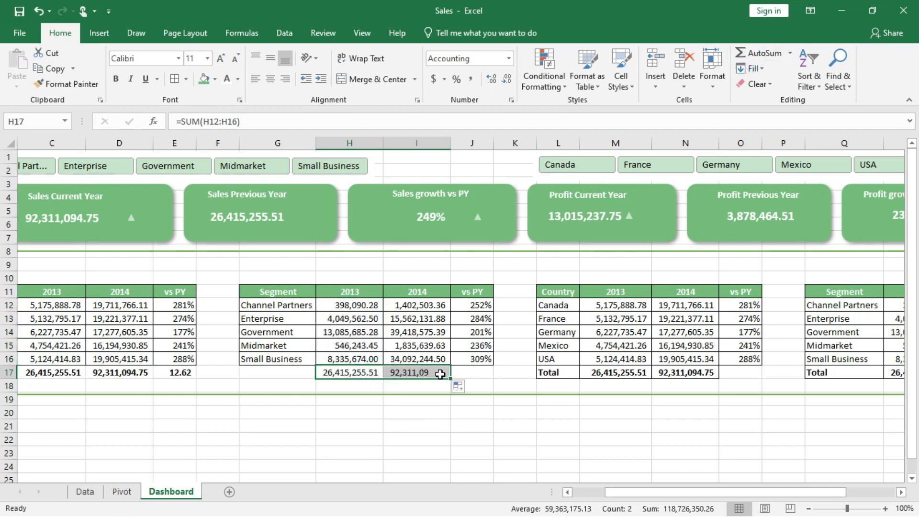
# Enter the label Total in G17 and add cell borders to the first Segment table's total row G17:I17
pyautogui.click(293, 371)
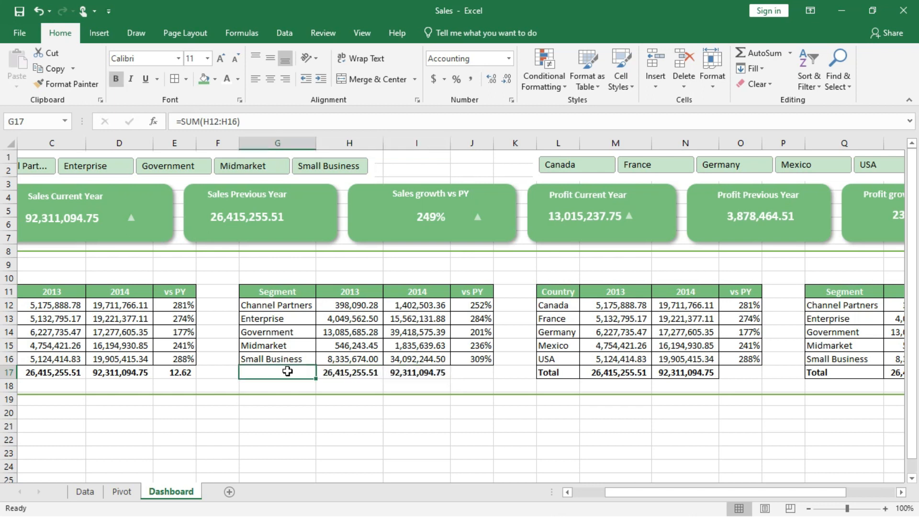
pyautogui.write('Total')
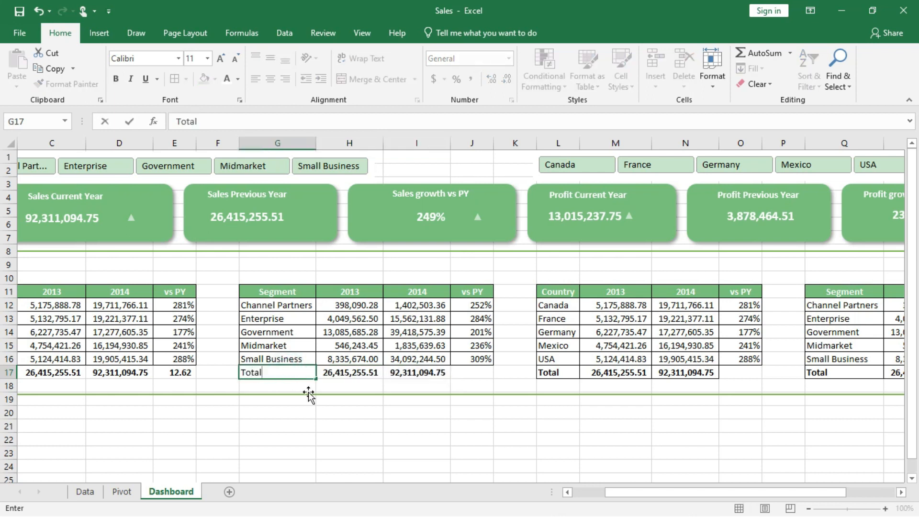
pyautogui.click(308, 393)
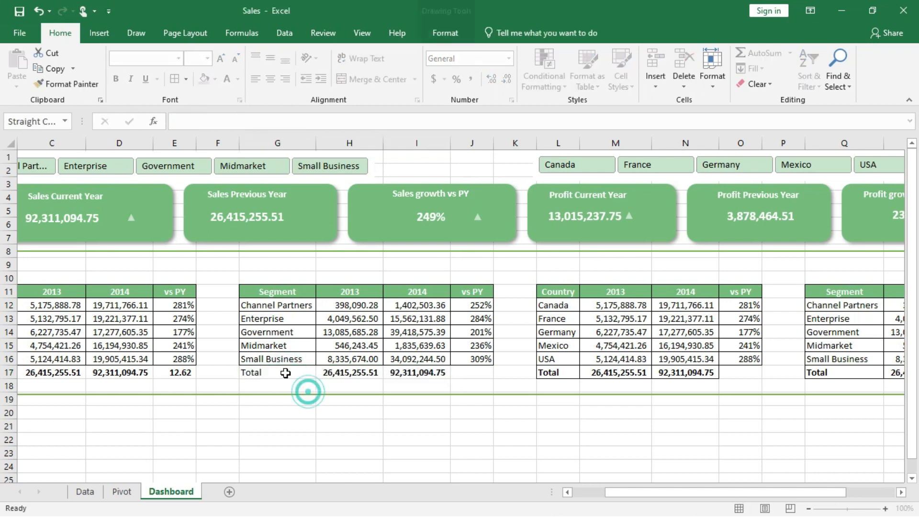
pyautogui.click(282, 372)
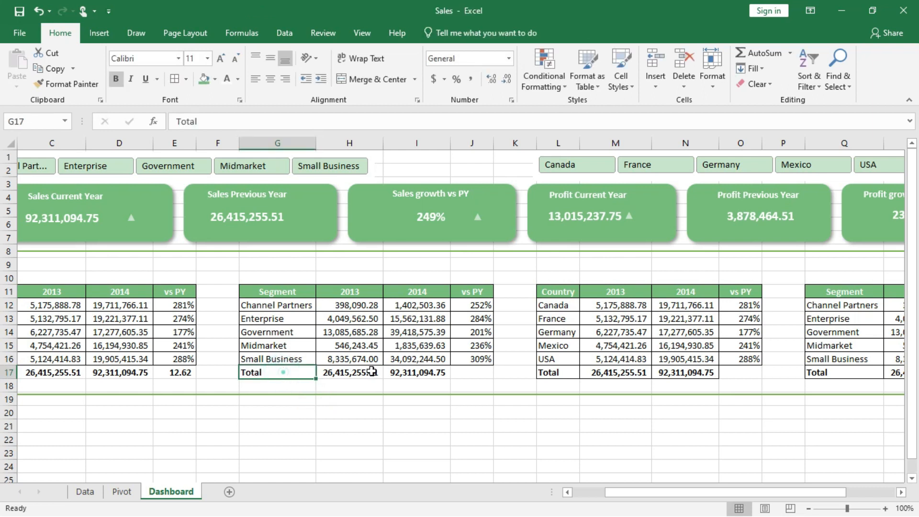
pyautogui.moveTo(371, 371); pyautogui.dragTo(421, 373)
pyautogui.click(174, 81)
# Clear the vs PY total in E17 and add cell borders to the first Country table's total row B17:D17
pyautogui.click(168, 374)
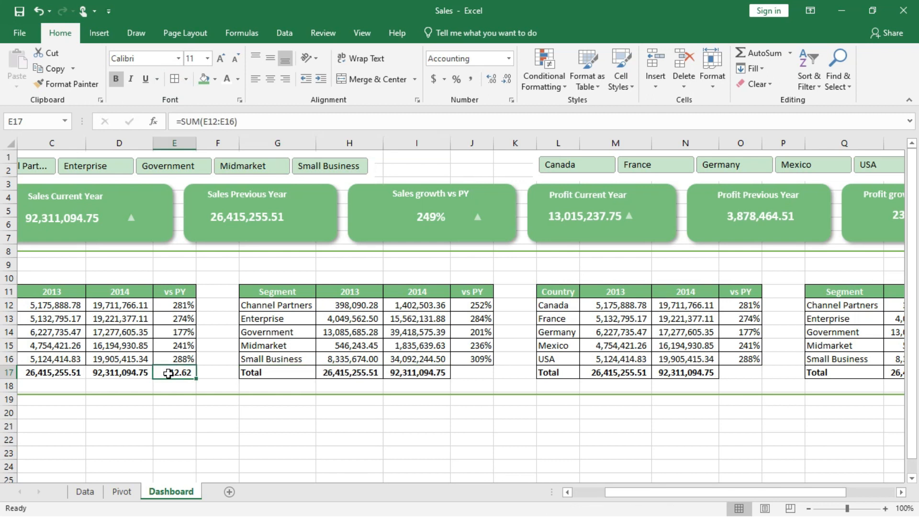
pyautogui.press('Delete')
pyautogui.moveTo(128, 373); pyautogui.dragTo(92, 372)
pyautogui.click(171, 80)
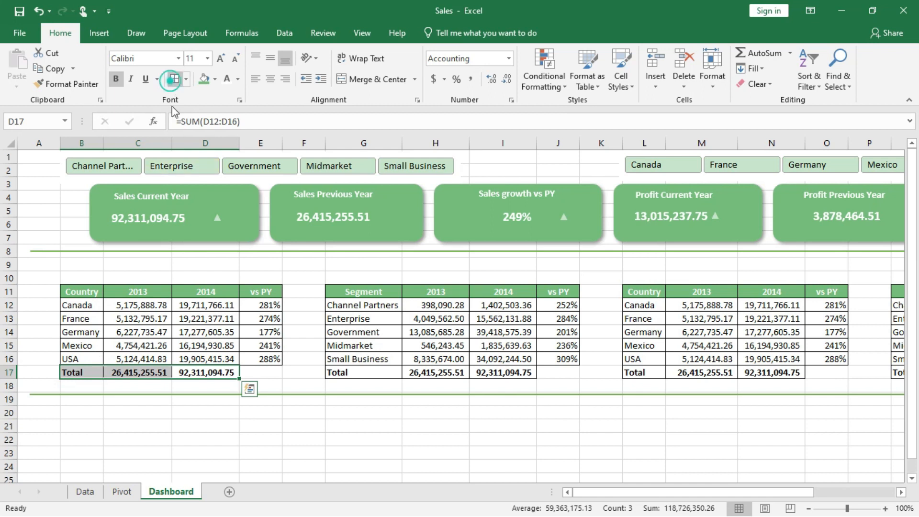
pyautogui.click(152, 373)
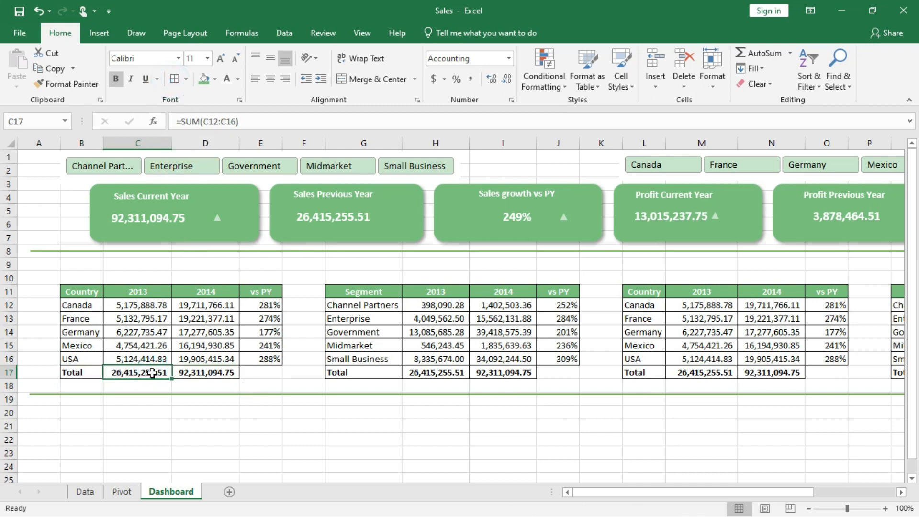
pyautogui.doubleClick(153, 373)
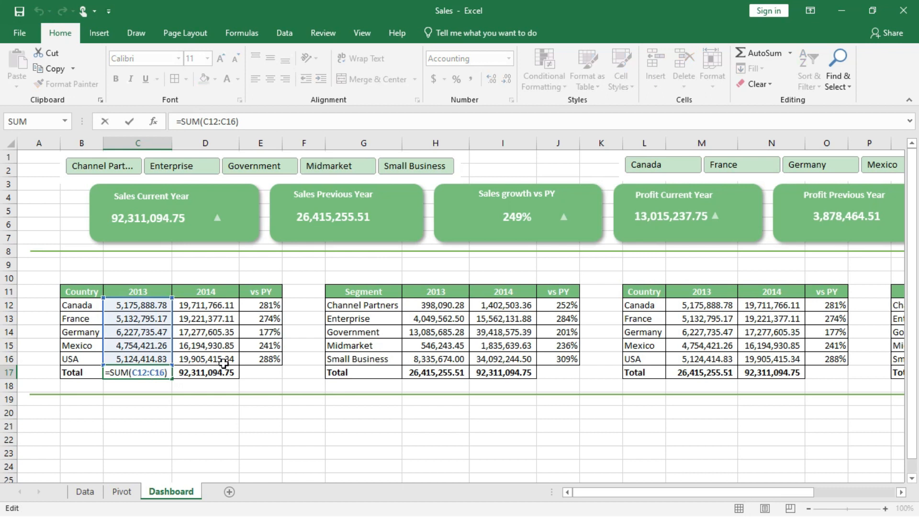
pyautogui.click(271, 369)
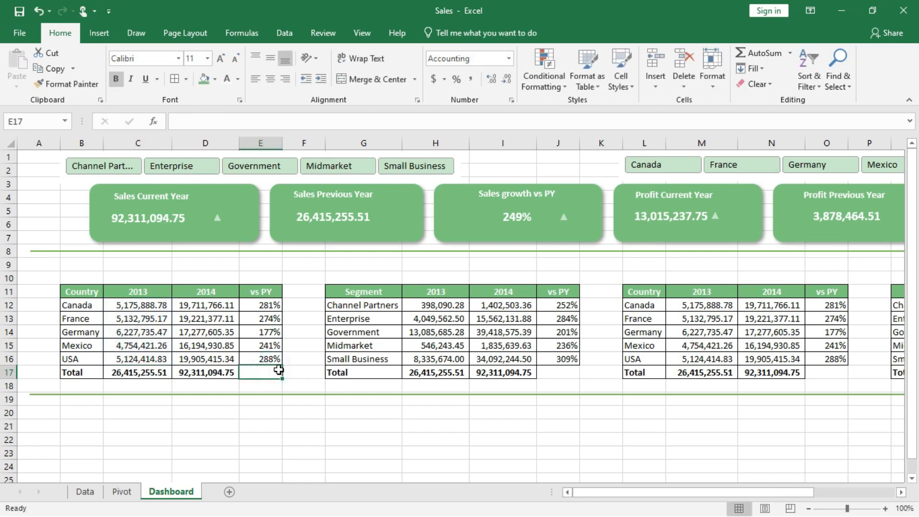
# AutoFit the widths of columns N, S and R in the second Country and Segment tables
pyautogui.hscroll(5, 538, 338)
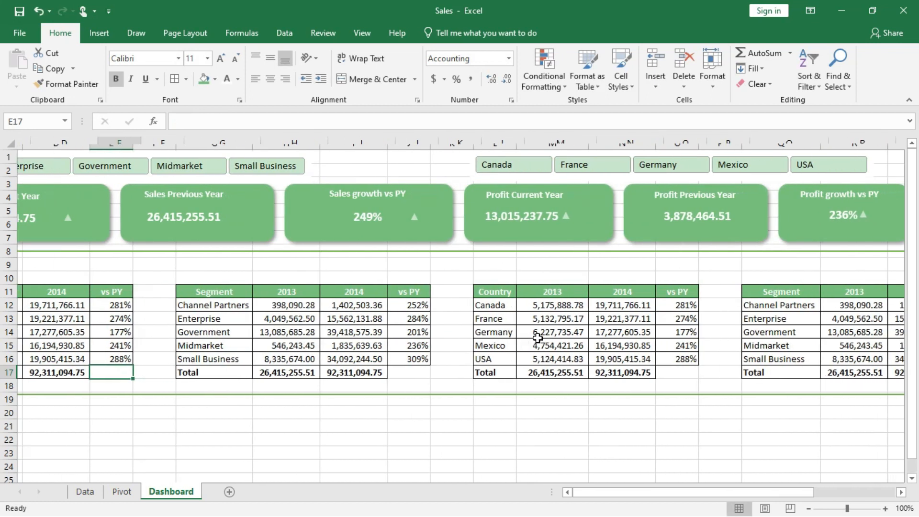
pyautogui.scroll(-2, 537, 338)
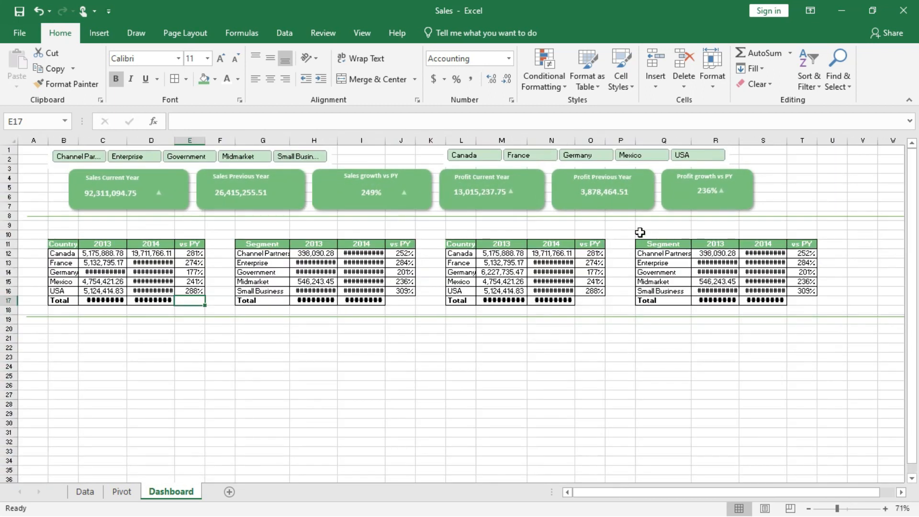
pyautogui.scroll(2, 639, 232)
pyautogui.scroll(2, 639, 232)
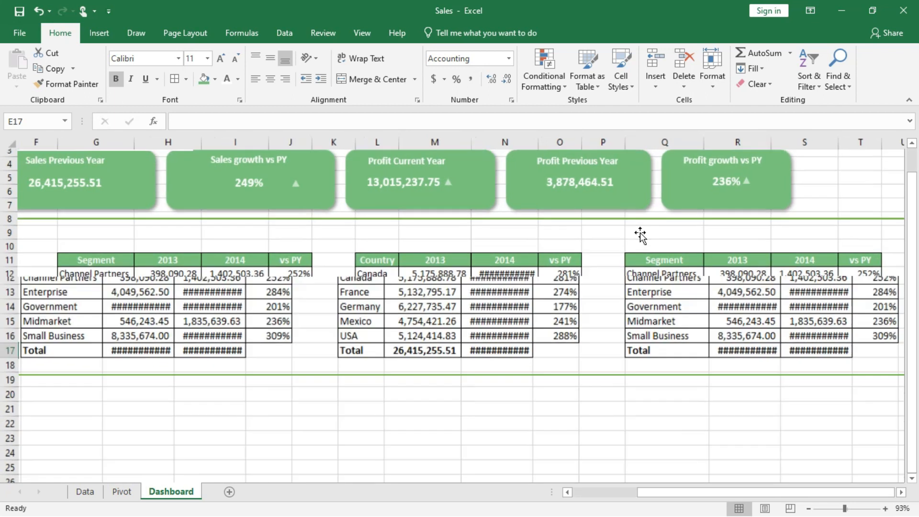
pyautogui.scroll(-2, 640, 232)
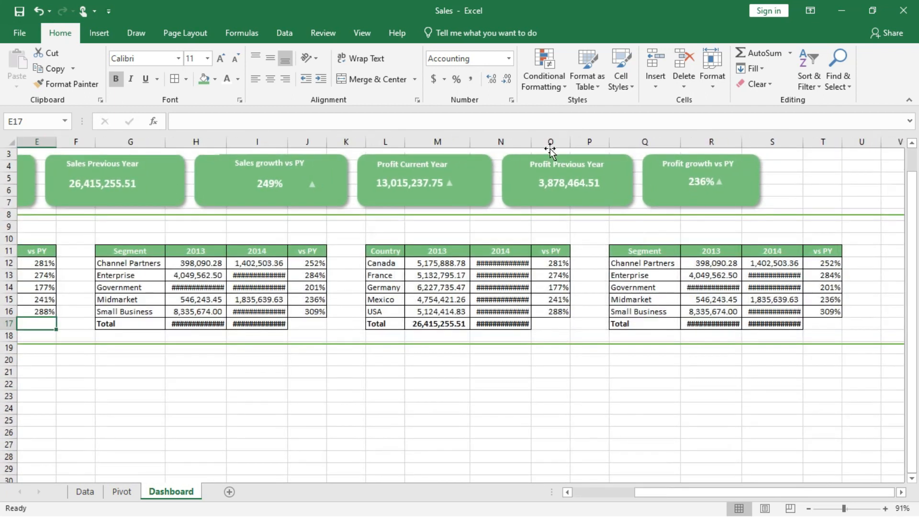
pyautogui.doubleClick(532, 142)
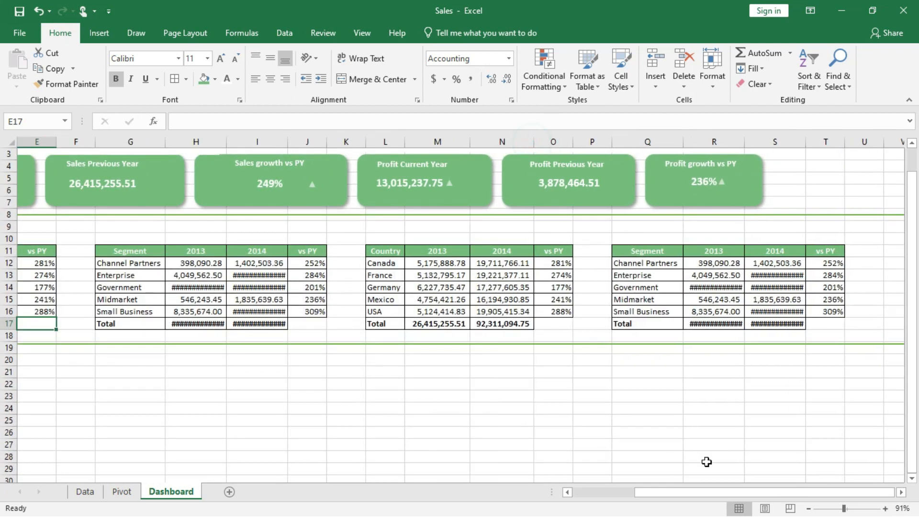
pyautogui.doubleClick(808, 142)
pyautogui.doubleClick(745, 140)
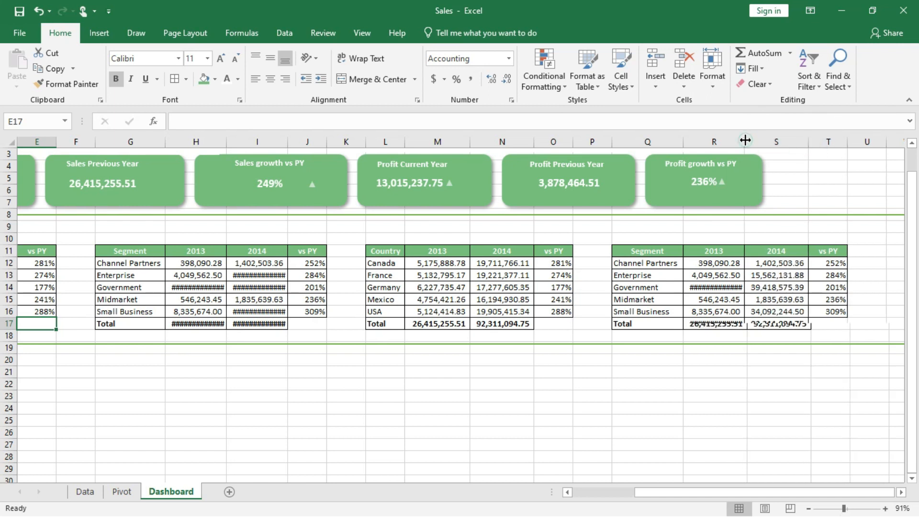
# Review the Dashboard's tables at different zoom levels and return the zoom to 100%
pyautogui.hscroll(-4, 581, 396)
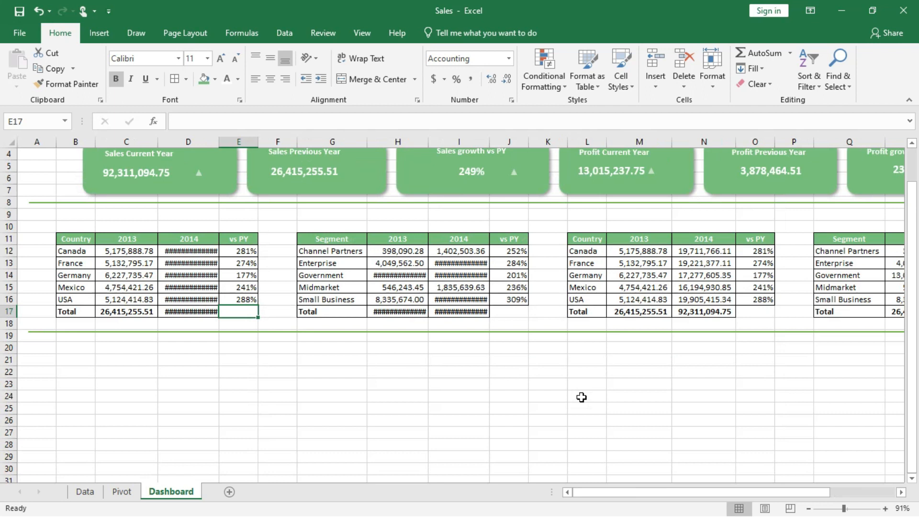
pyautogui.keyDown('ctrl'); pyautogui.scroll(2, 581, 397); pyautogui.keyUp('ctrl')
pyautogui.keyDown('ctrl'); pyautogui.scroll(-1, 581, 396); pyautogui.keyUp('ctrl')
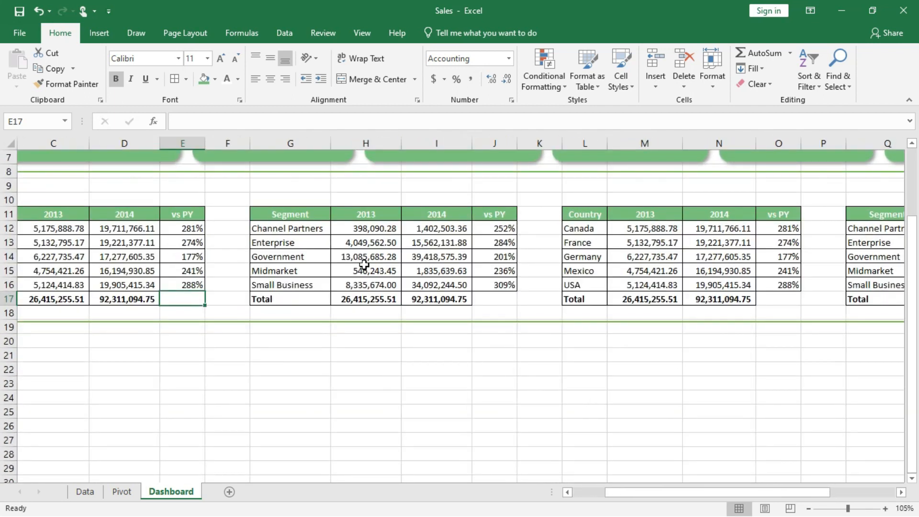
pyautogui.keyDown('ctrl'); pyautogui.scroll(-4, 364, 264); pyautogui.keyUp('ctrl')
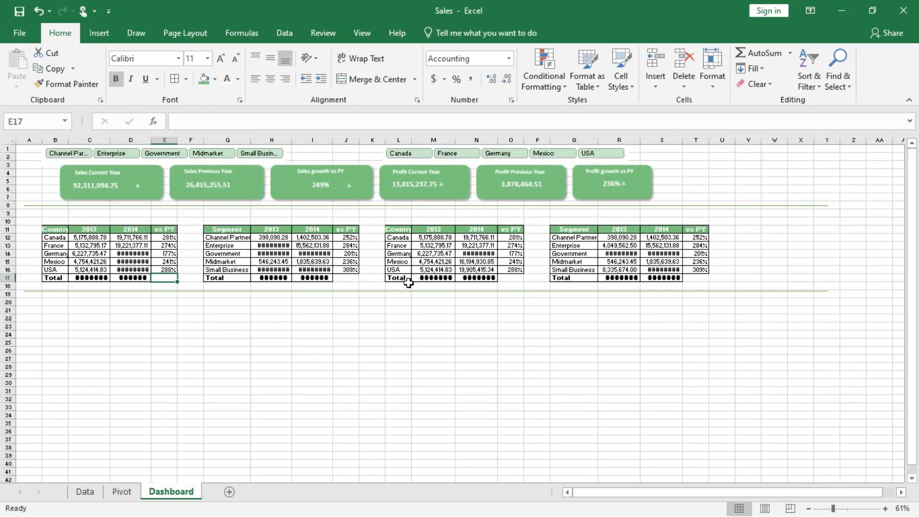
pyautogui.keyDown('ctrl'); pyautogui.scroll(1, 420, 285); pyautogui.keyUp('ctrl')
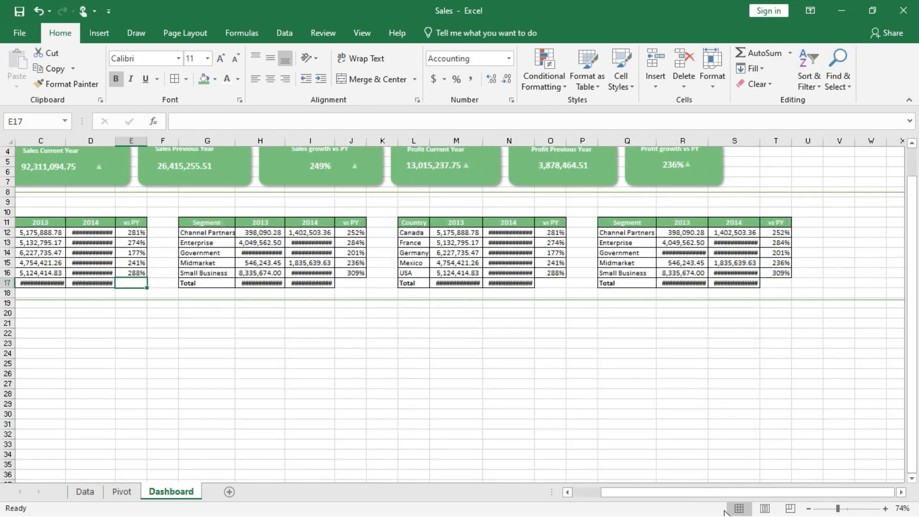
pyautogui.click(848, 509)
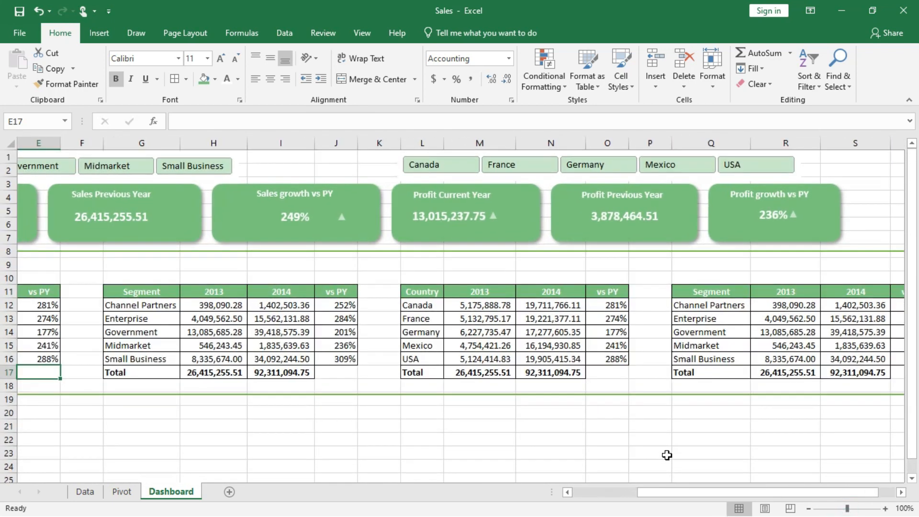
pyautogui.hscroll(-3, 666, 455)
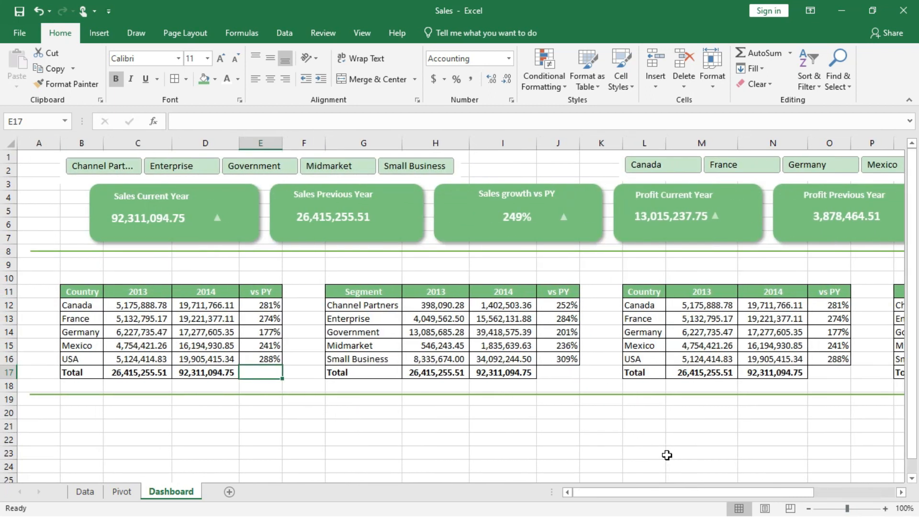
# Move the Country and Segment slicers beside the upper sales pivots from the Pivot sheet to the Dashboard, just below the tables
pyautogui.click(122, 492)
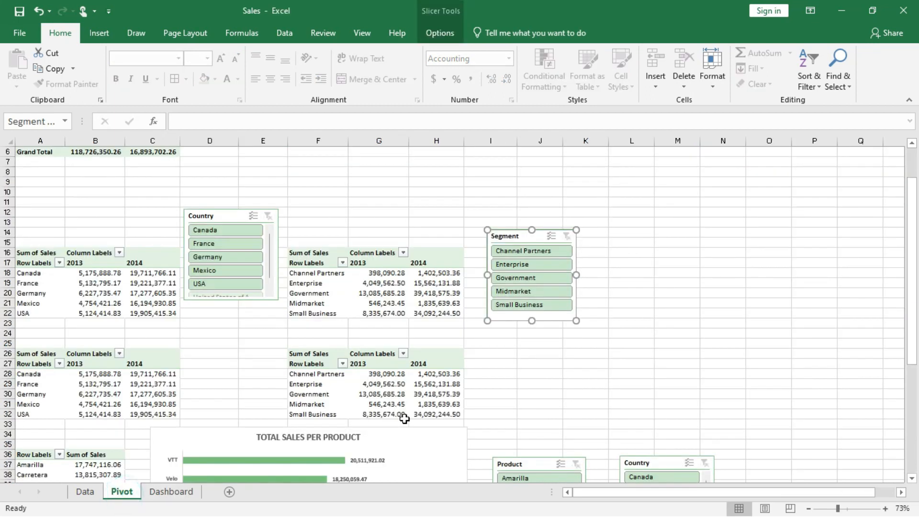
pyautogui.scroll(-2, 404, 419)
pyautogui.click(228, 163)
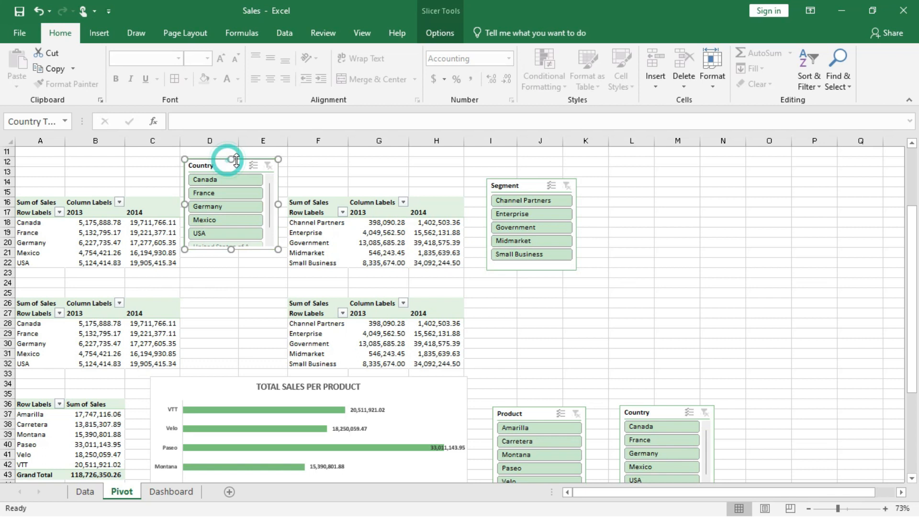
pyautogui.keyDown('ctrl'); pyautogui.click(525, 182); pyautogui.keyUp('ctrl')
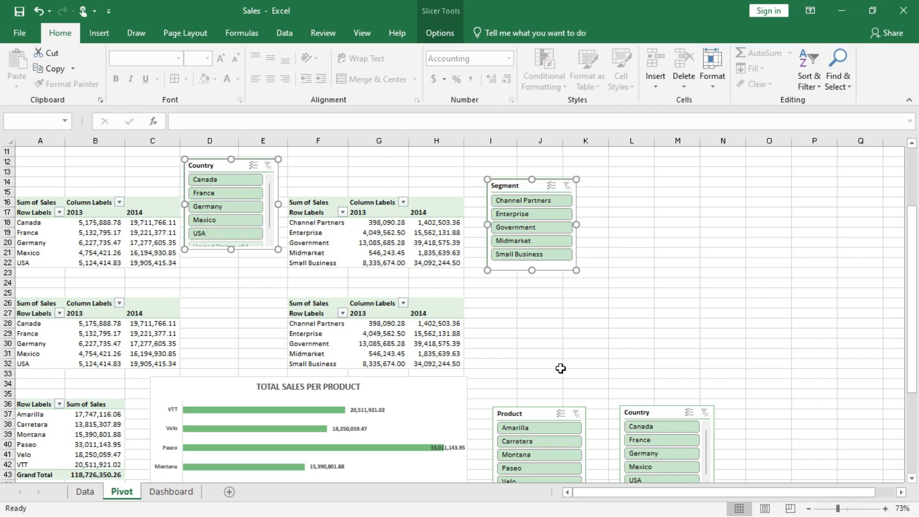
pyautogui.press('Delete')
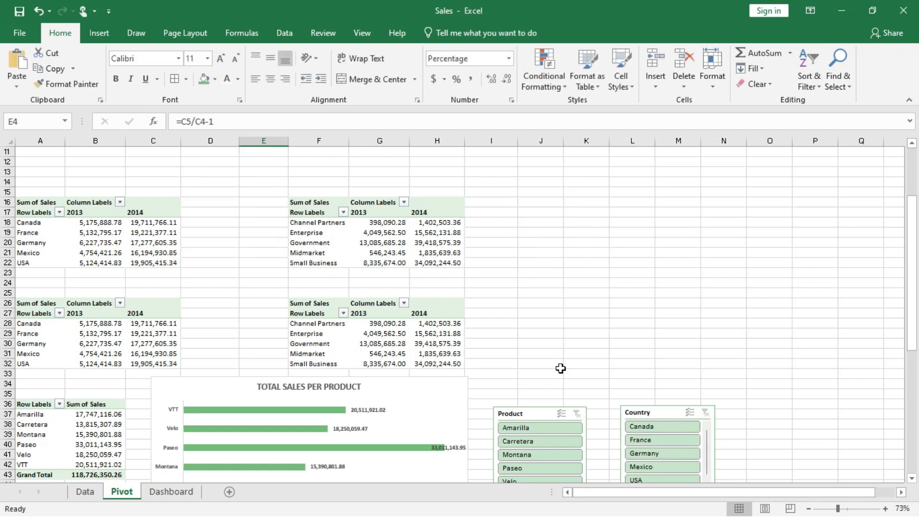
pyautogui.click(161, 493)
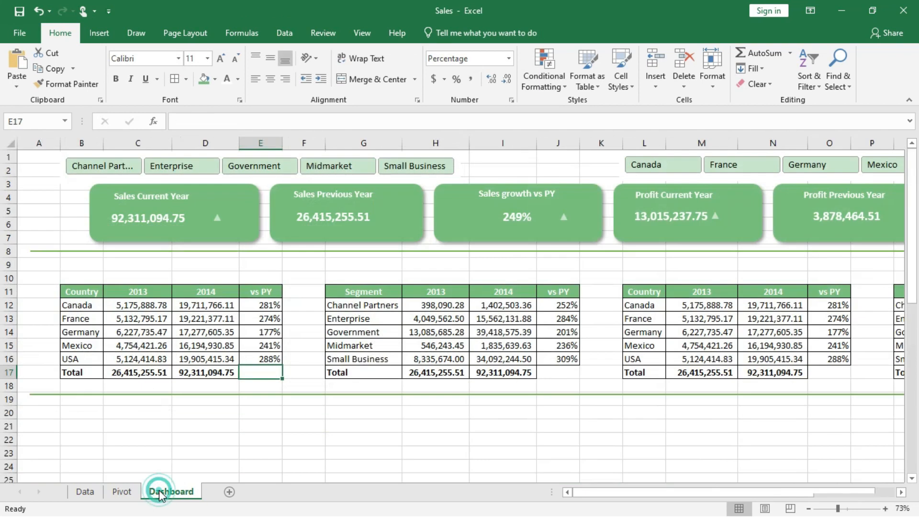
pyautogui.click(235, 440)
pyautogui.hotkey('ctrl', 'v')
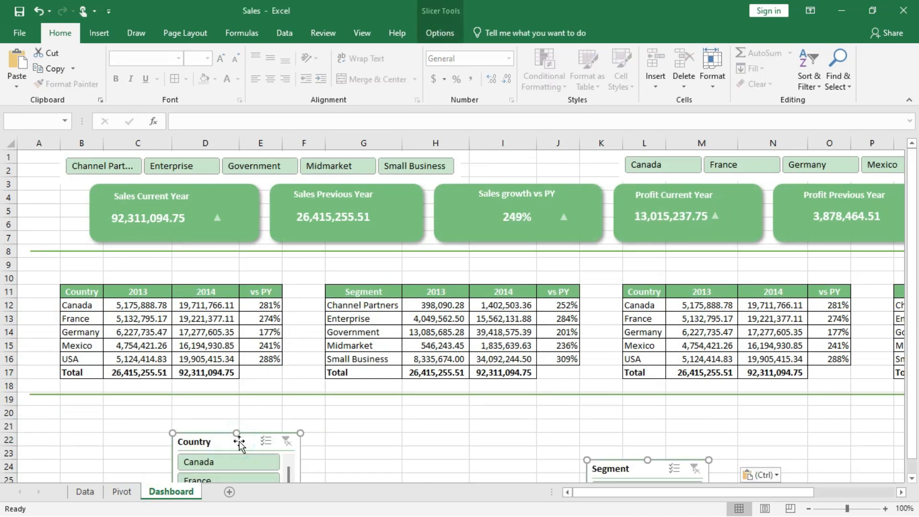
pyautogui.moveTo(229, 441); pyautogui.dragTo(224, 430)
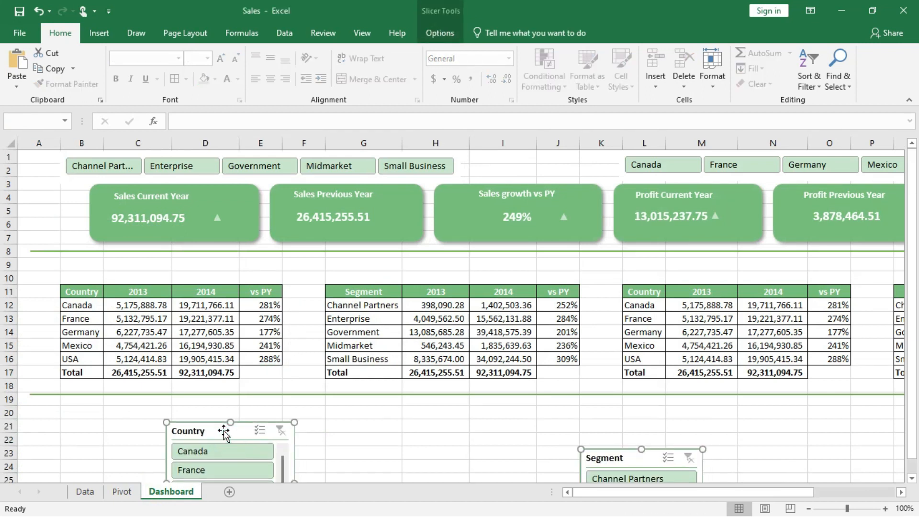
# Set both pasted slicers to 5 button columns and widen them to fit the country and segment names
pyautogui.click(439, 31)
pyautogui.click(692, 55)
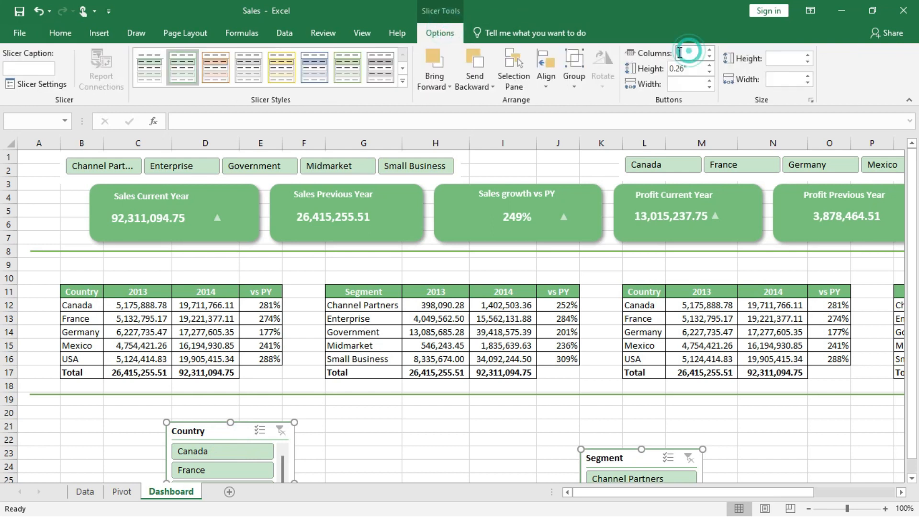
pyautogui.write('5')
pyautogui.press('Return')
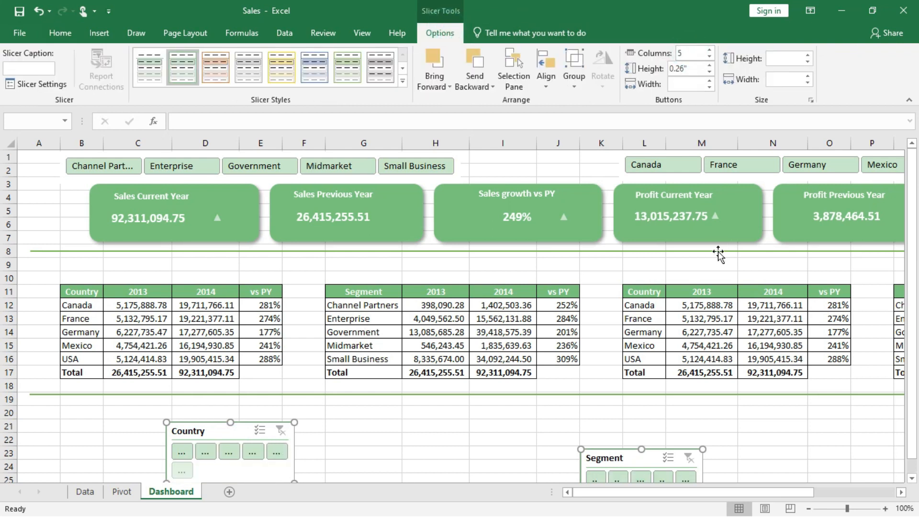
pyautogui.scroll(-1, 506, 404)
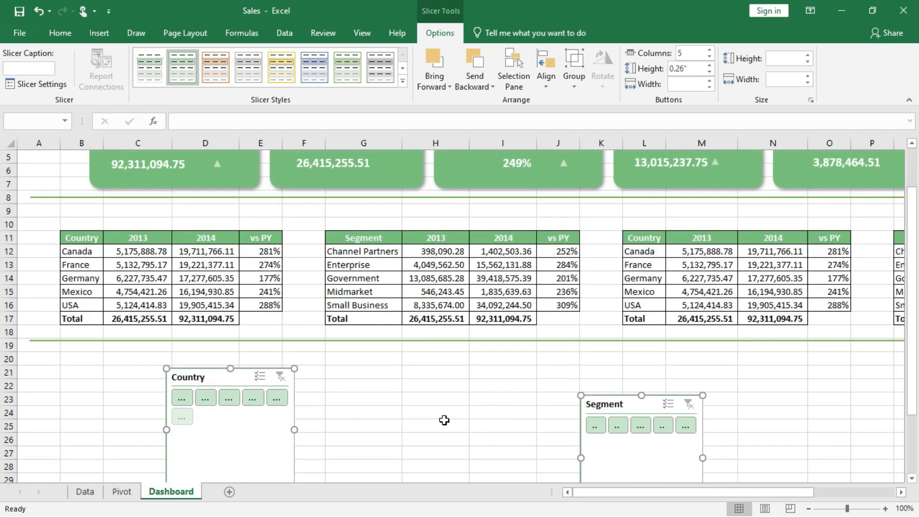
pyautogui.scroll(1, 428, 426)
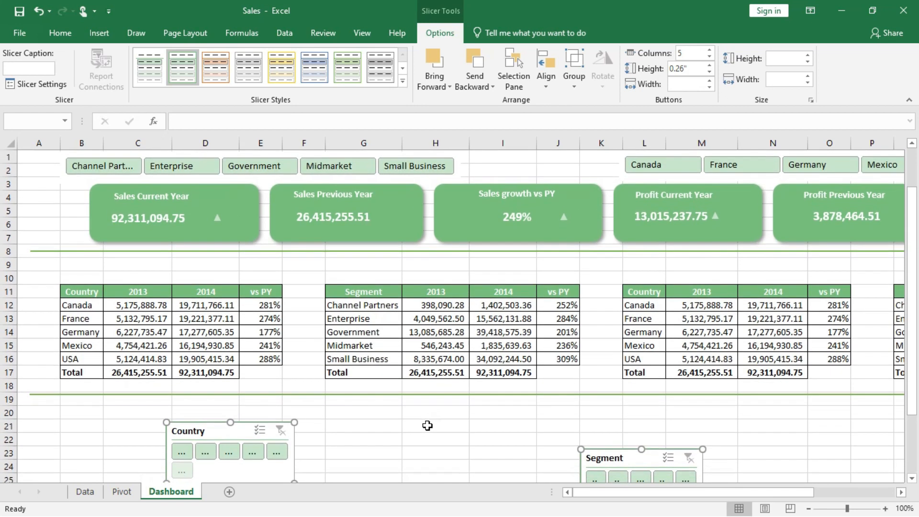
pyautogui.scroll(-2, 378, 452)
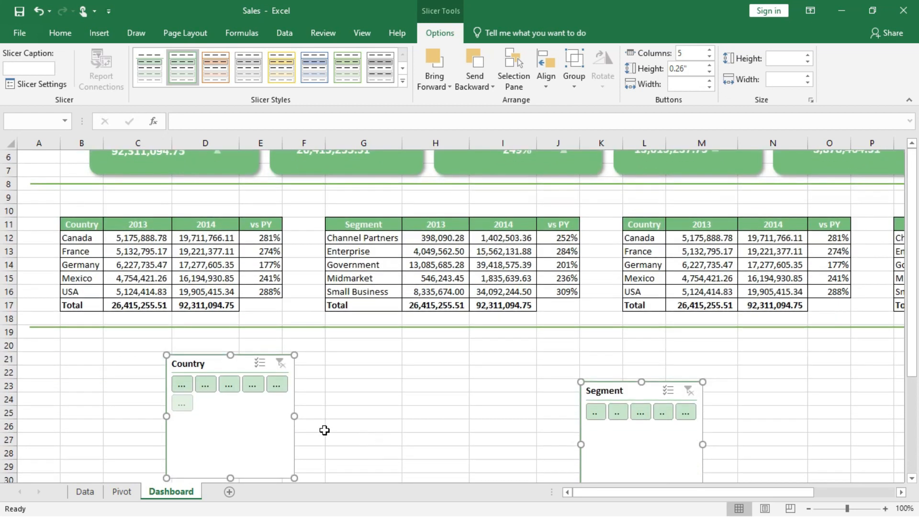
pyautogui.moveTo(294, 416); pyautogui.dragTo(498, 412)
# Filter the new Country slicer to Canada and set both slicers to hide items with no data
pyautogui.click(205, 404)
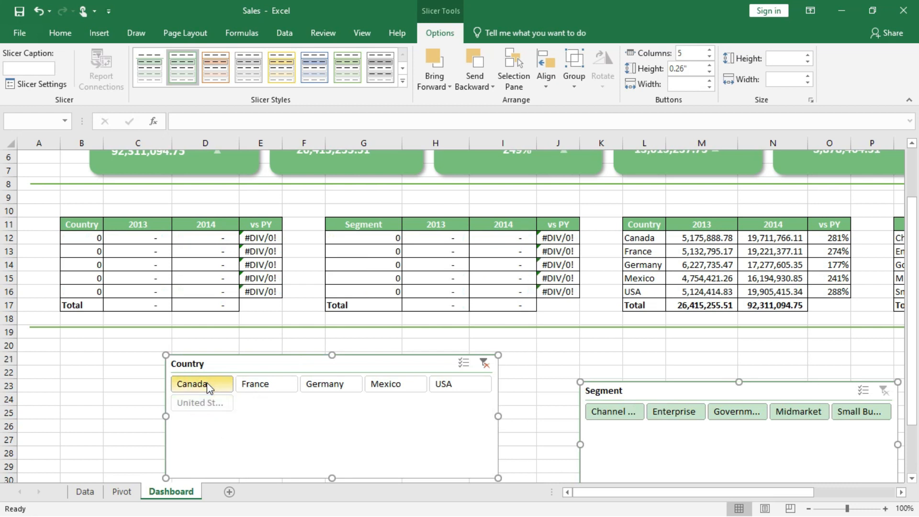
pyautogui.click(204, 384)
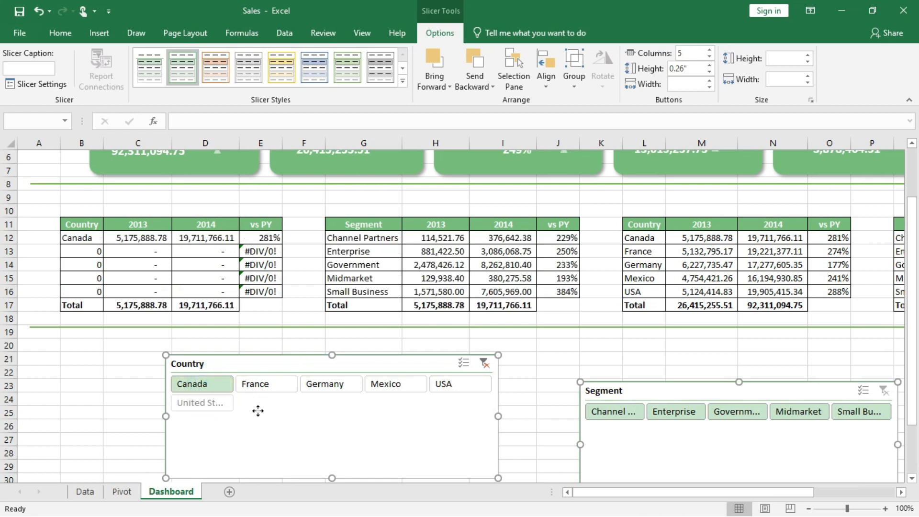
pyautogui.rightClick(258, 411)
pyautogui.click(285, 406)
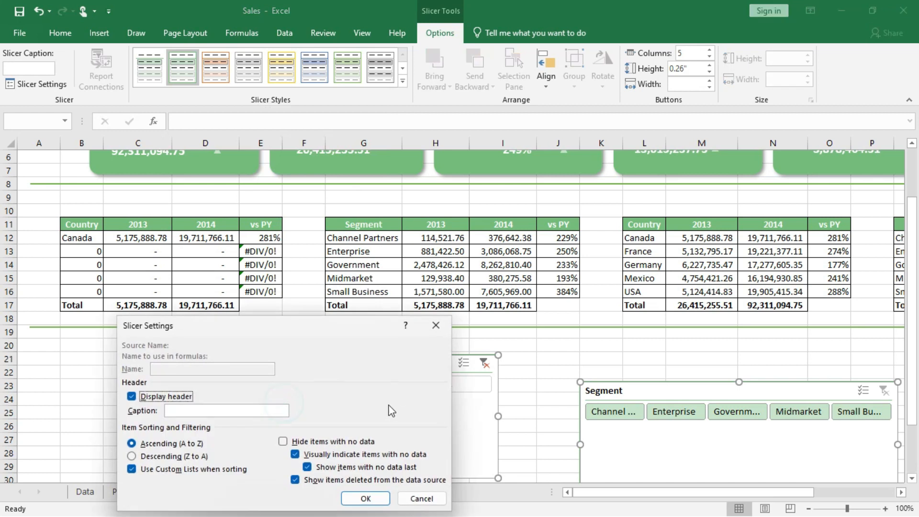
pyautogui.click(283, 441)
pyautogui.click(361, 498)
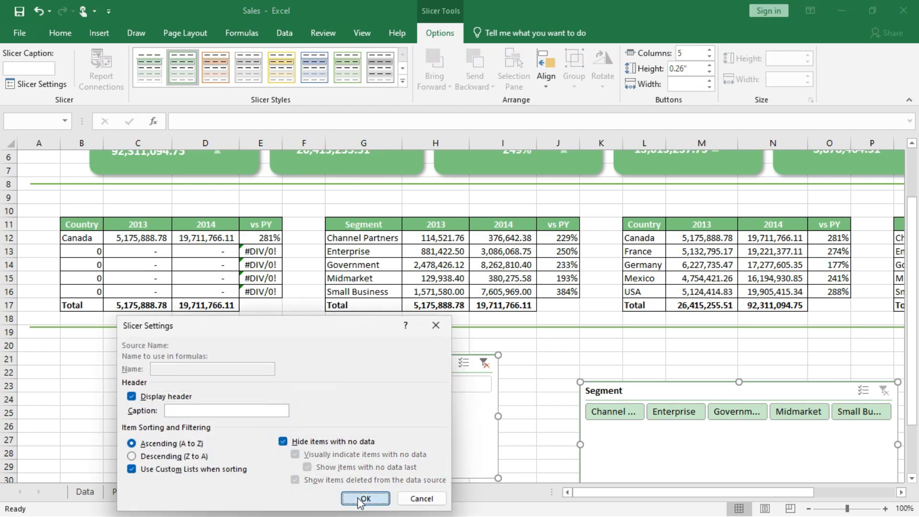
# Shorten the Country and Segment slicers to a single button row and clear the filters from both slicers
pyautogui.moveTo(332, 478); pyautogui.dragTo(349, 403)
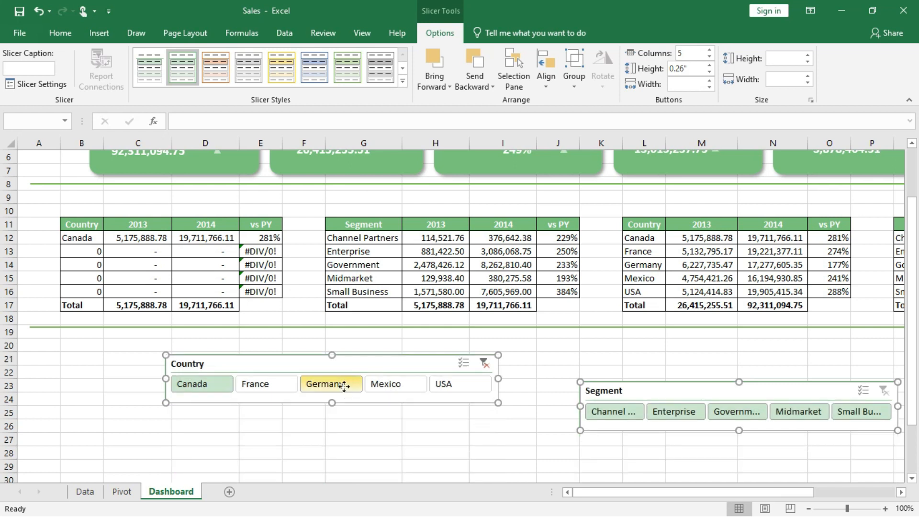
pyautogui.rightClick(344, 388)
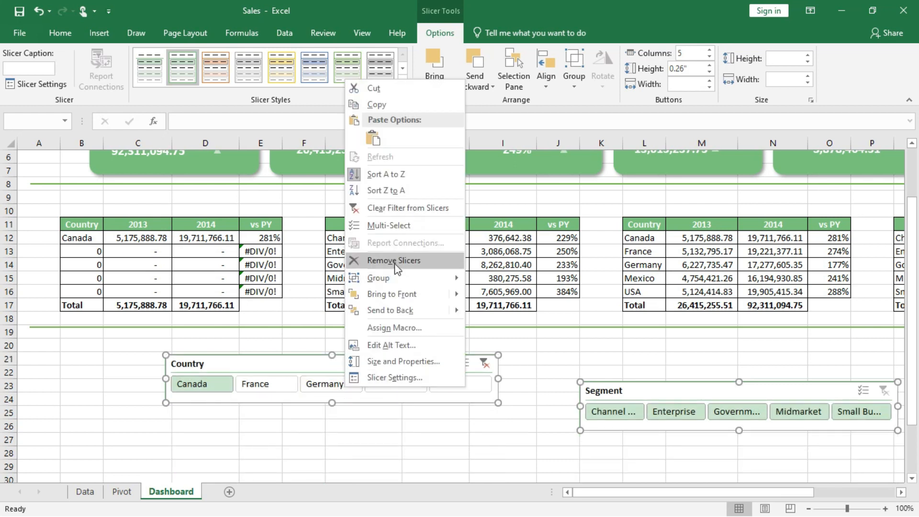
pyautogui.click(399, 209)
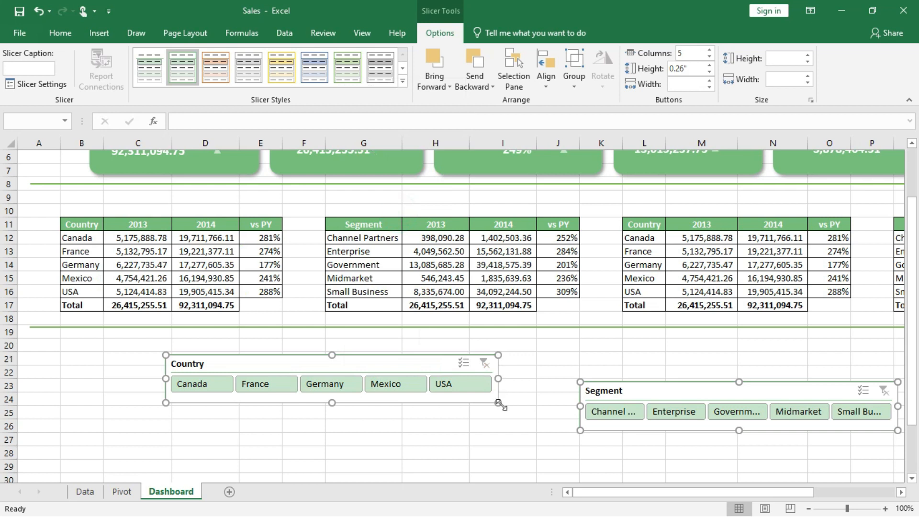
pyautogui.moveTo(498, 405); pyautogui.dragTo(497, 399)
pyautogui.moveTo(581, 425); pyautogui.dragTo(582, 429)
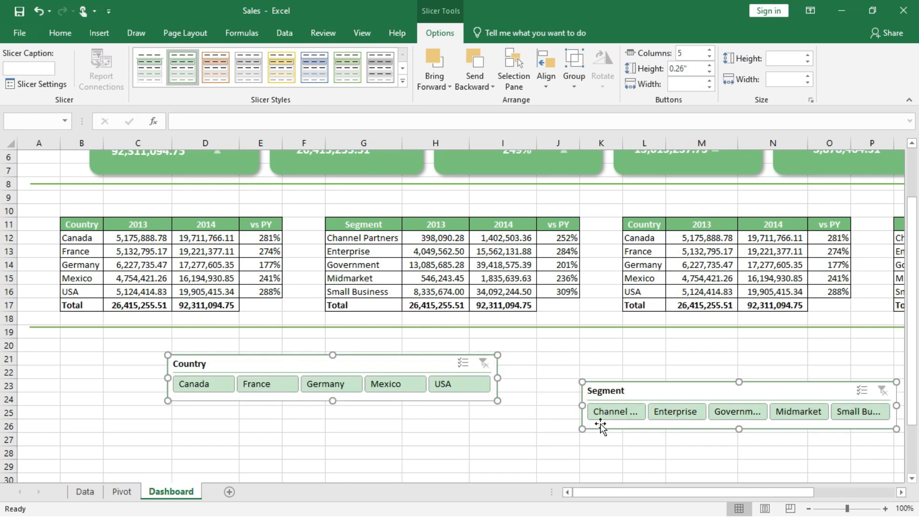
# Hide the headers of both slicers and reduce their height to fit just the button row
pyautogui.rightClick(600, 424)
pyautogui.click(619, 421)
pyautogui.click(467, 396)
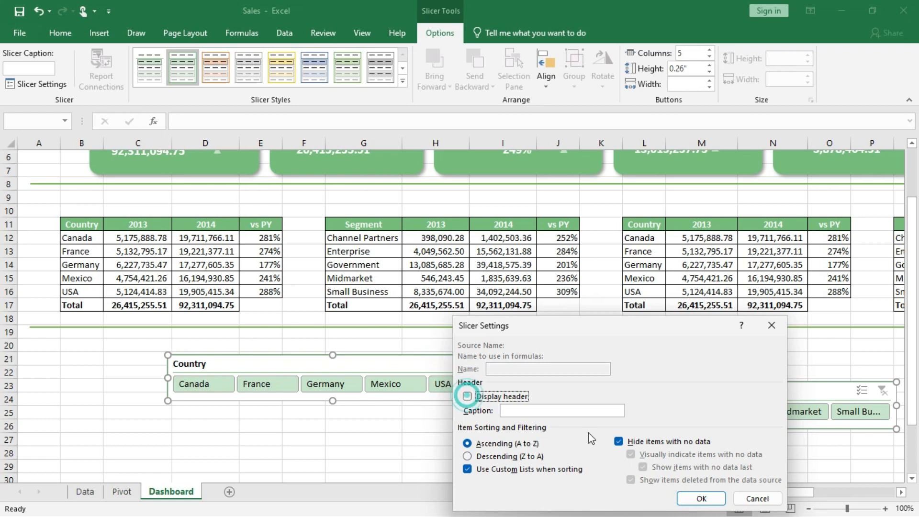
pyautogui.click(700, 498)
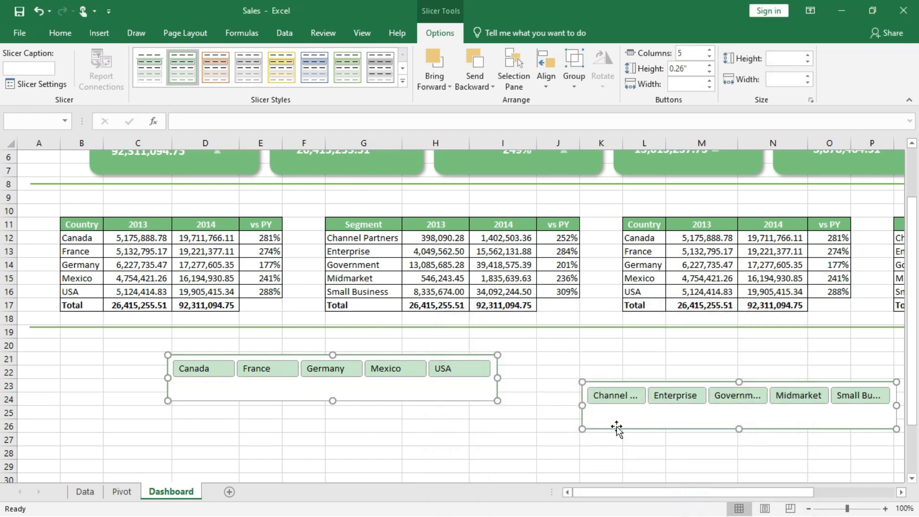
pyautogui.moveTo(333, 402); pyautogui.dragTo(332, 383)
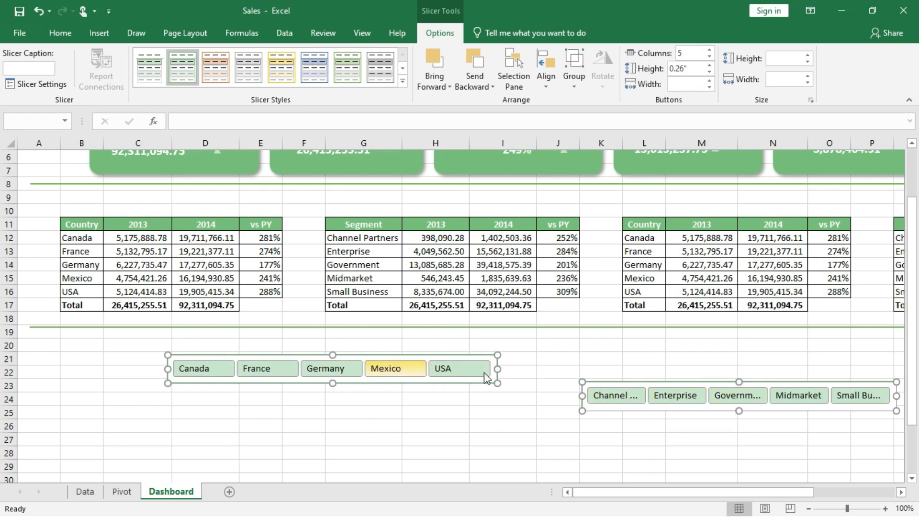
# Apply the borderless green slicer style to both slicers and place them above the country and segment tables in rows 9 and 10
pyautogui.click(149, 72)
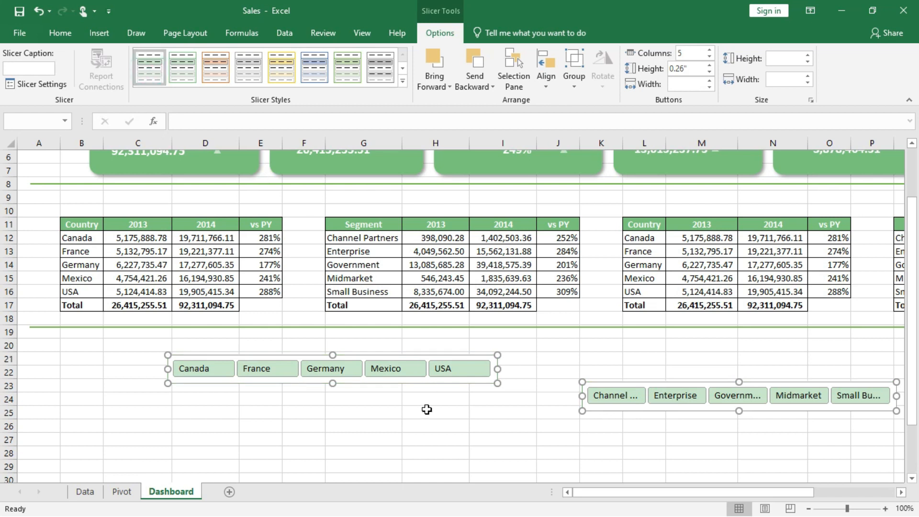
pyautogui.scroll(1, 426, 410)
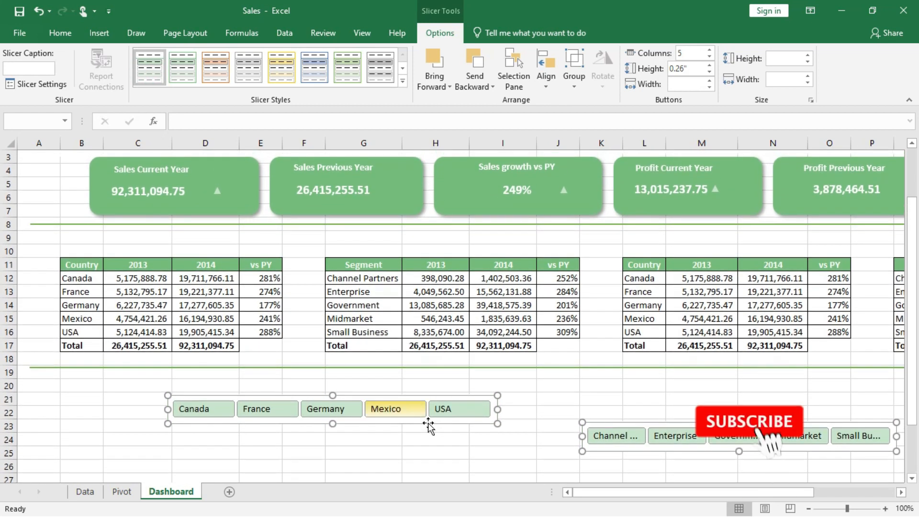
pyautogui.moveTo(429, 425); pyautogui.dragTo(307, 263)
pyautogui.click(329, 269)
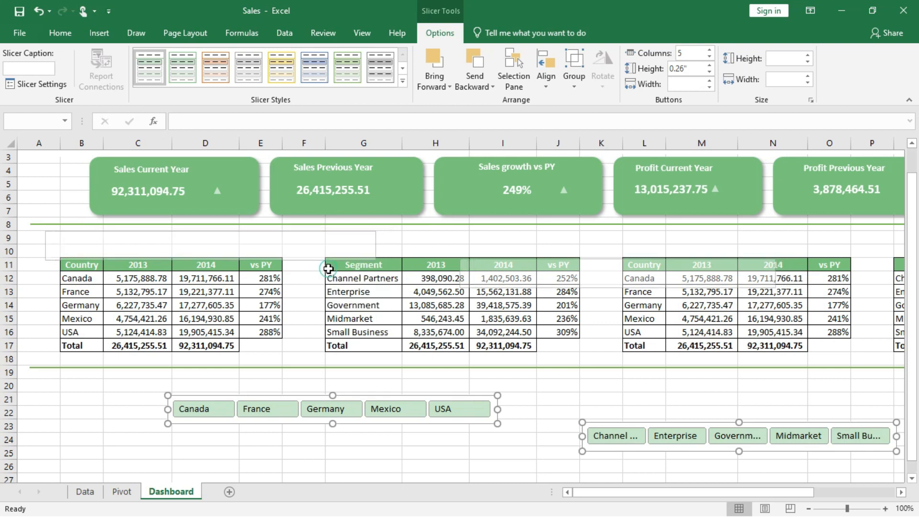
pyautogui.click(317, 425)
pyautogui.click(607, 287)
pyautogui.moveTo(550, 256)
pyautogui.mouseDown()
pyautogui.moveTo(543, 248)
pyautogui.moveTo(538, 256)
pyautogui.mouseUp()
pyautogui.click(554, 263)
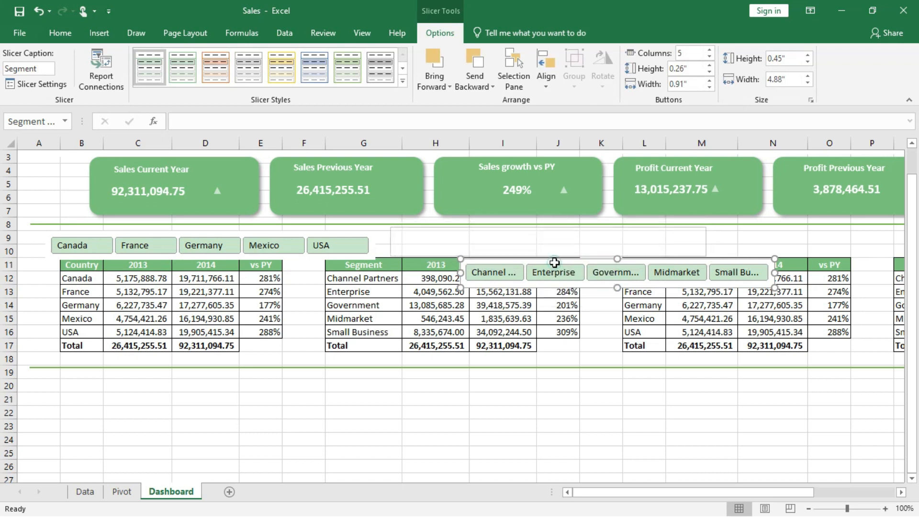
pyautogui.click(298, 260)
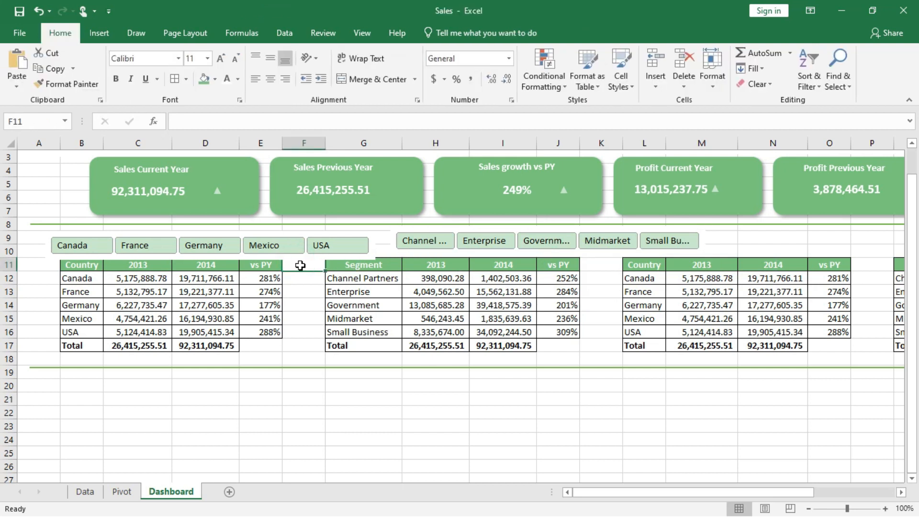
# Nudge the Country slicer up level with the Segment slicer and narrow it to about 4.7" wide
pyautogui.click(203, 232)
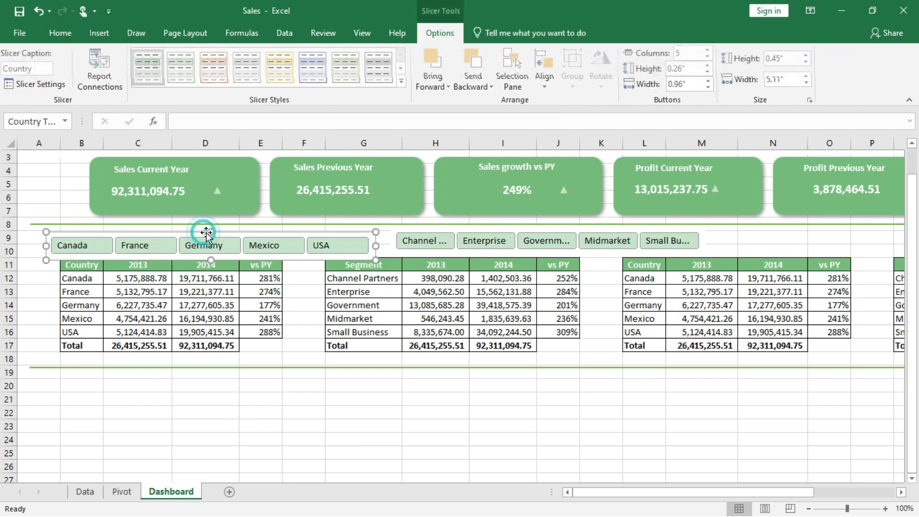
pyautogui.press('Up')
pyautogui.press('Up')
pyautogui.press('Up')
pyautogui.press('Up')
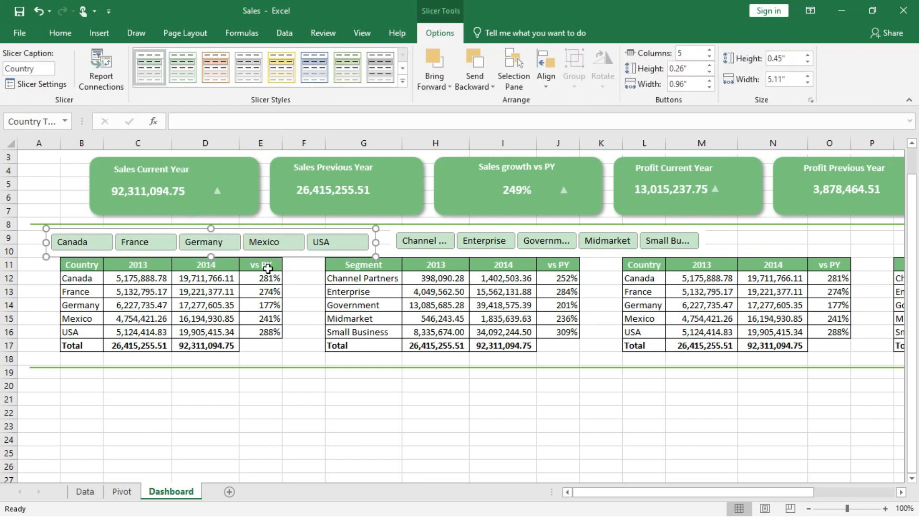
pyautogui.press('Left')
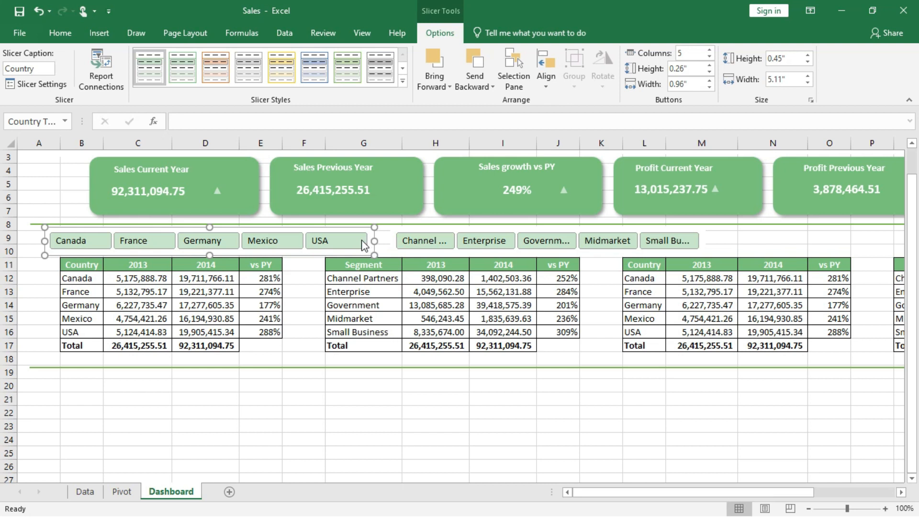
pyautogui.moveTo(373, 240); pyautogui.dragTo(348, 241)
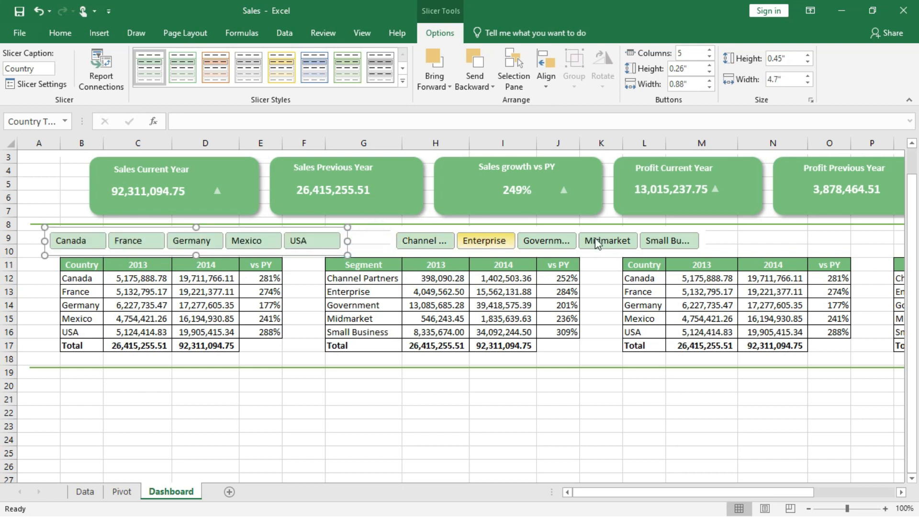
# Widen the Segment slicer to about 6.27" to show more of the segment names
pyautogui.click(685, 251)
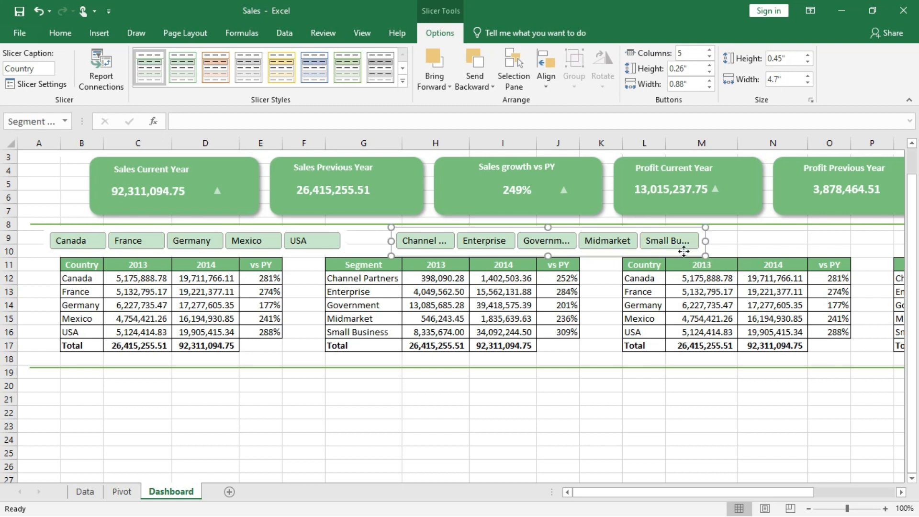
pyautogui.moveTo(705, 241); pyautogui.dragTo(734, 247)
pyautogui.click(737, 241)
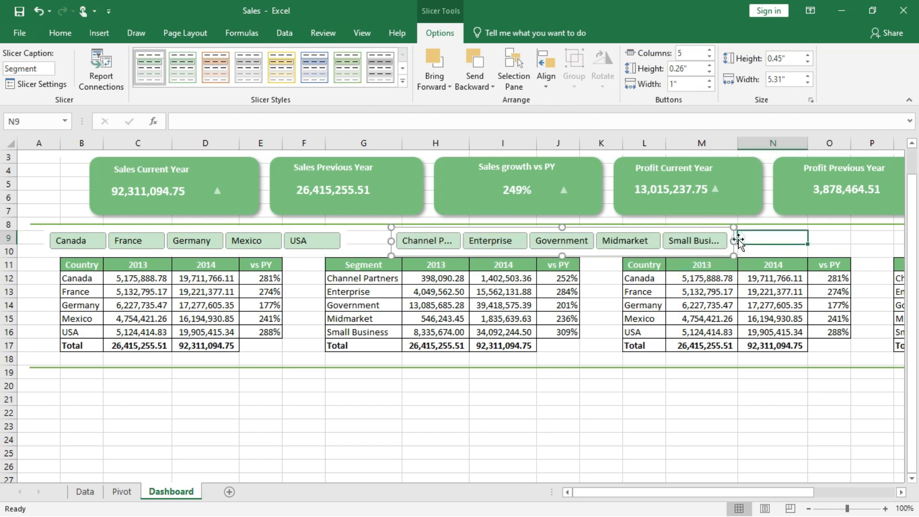
pyautogui.click(731, 246)
pyautogui.moveTo(735, 241); pyautogui.dragTo(796, 241)
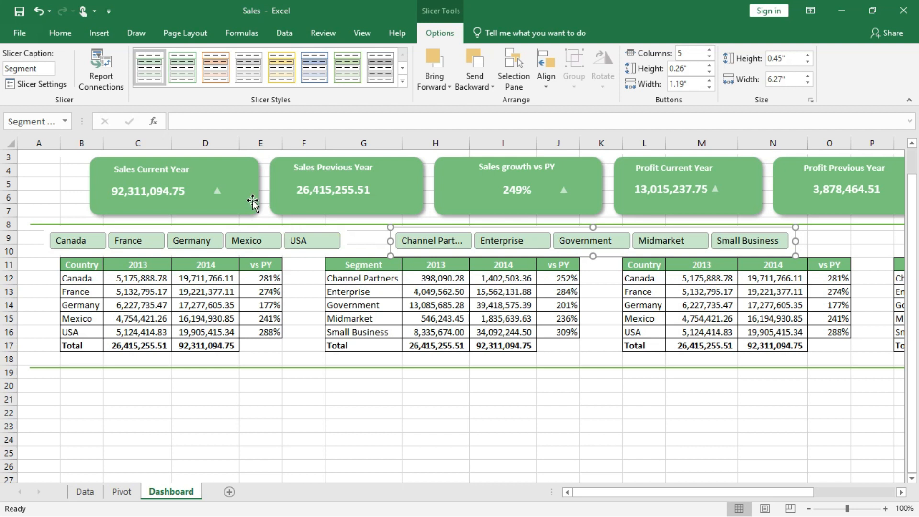
# Move the arrow on the Sales Current Year card closer to its value and narrow the card around them
pyautogui.click(218, 193)
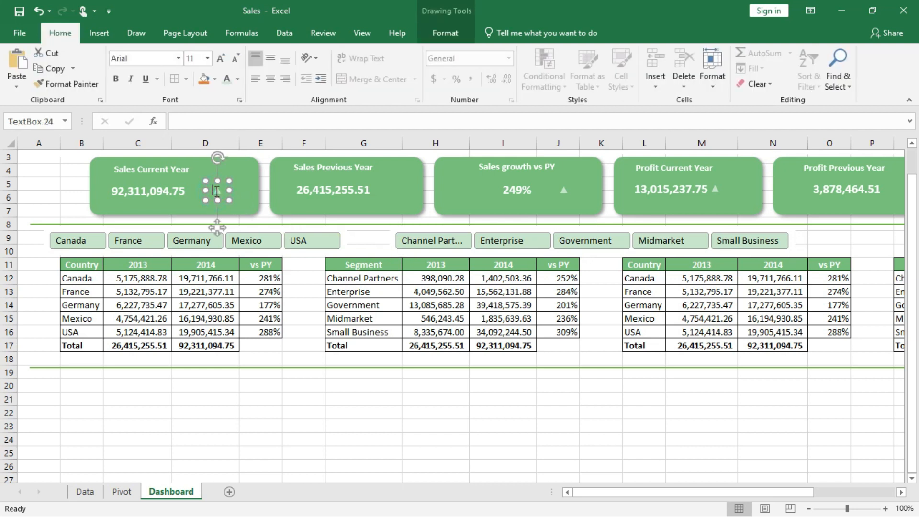
pyautogui.moveTo(218, 225); pyautogui.dragTo(200, 222)
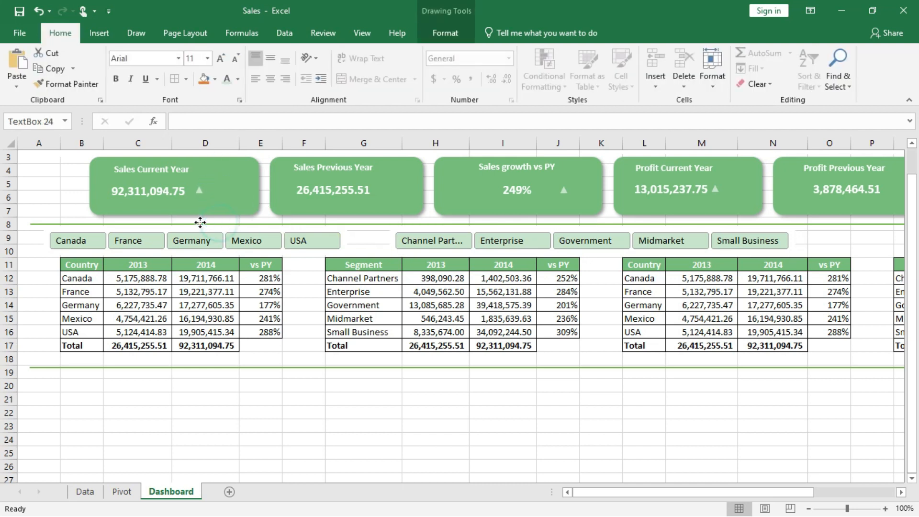
pyautogui.click(239, 200)
pyautogui.moveTo(258, 186); pyautogui.dragTo(223, 187)
# Narrow the Sales Previous Year and Sales growth vs PY cards by pulling in their right edges
pyautogui.click(404, 183)
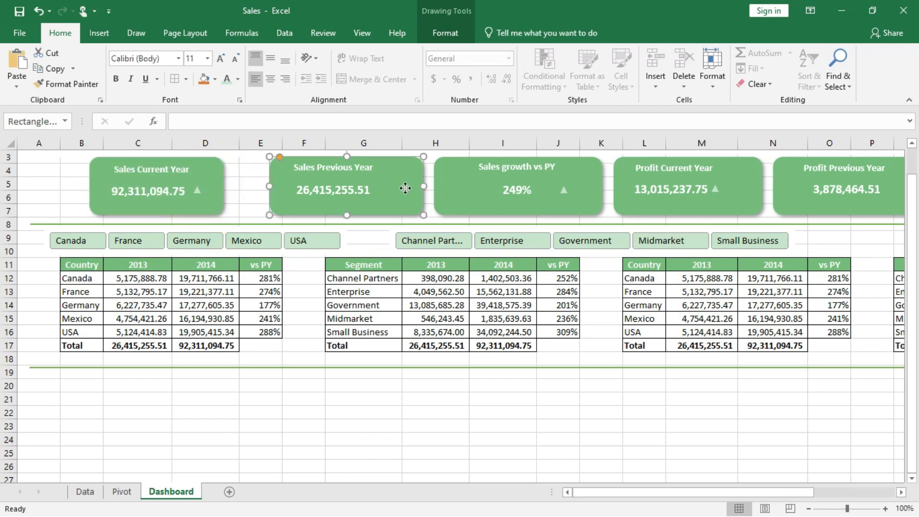
pyautogui.moveTo(424, 186); pyautogui.dragTo(388, 188)
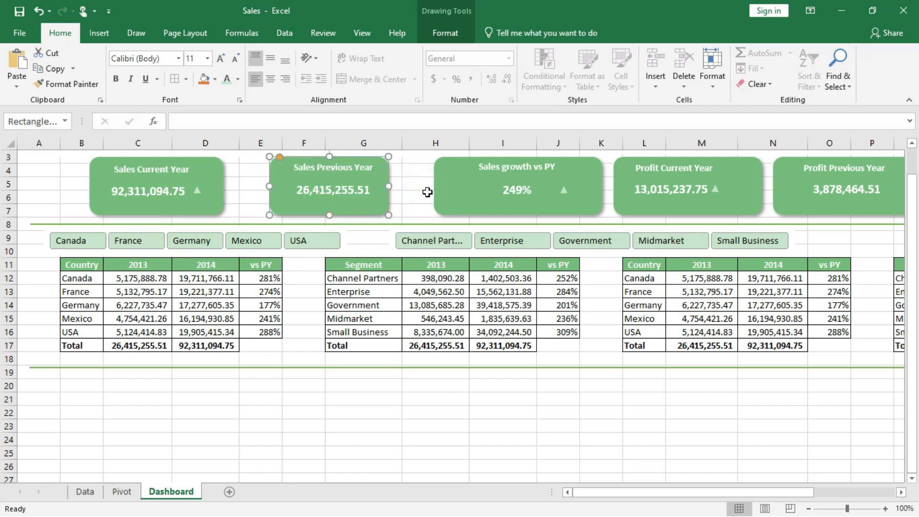
pyautogui.click(588, 184)
pyautogui.moveTo(599, 186); pyautogui.dragTo(558, 187)
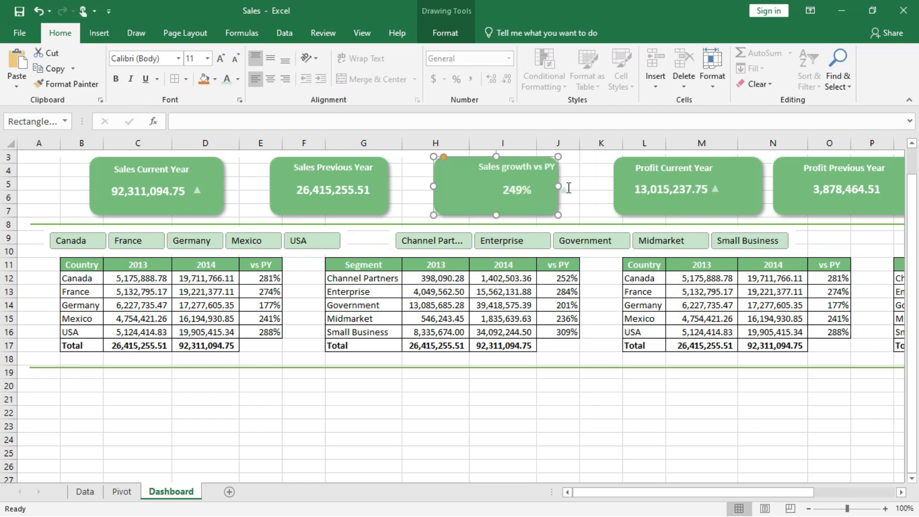
# Recentre the title, percentage and arrow inside the narrowed Sales growth vs PY card
pyautogui.click(515, 171)
pyautogui.click(509, 177)
pyautogui.click(481, 180)
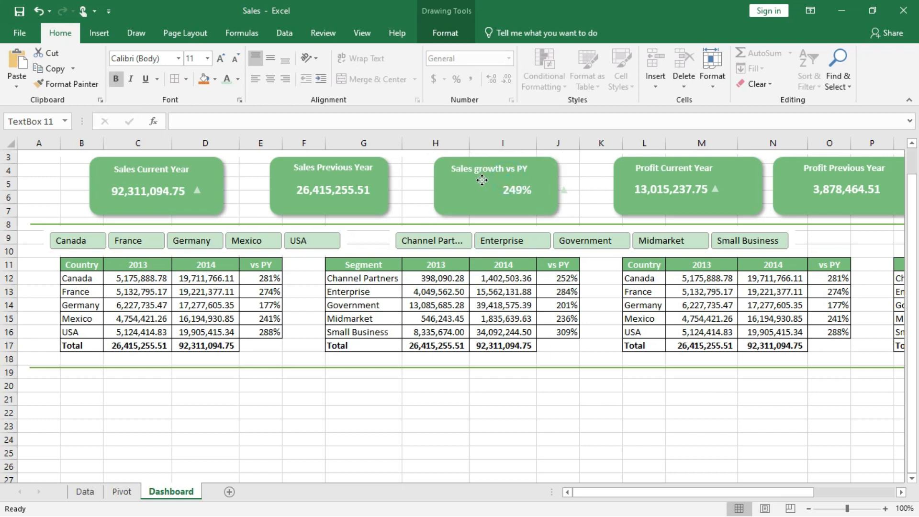
pyautogui.click(515, 195)
pyautogui.moveTo(525, 200); pyautogui.dragTo(506, 198)
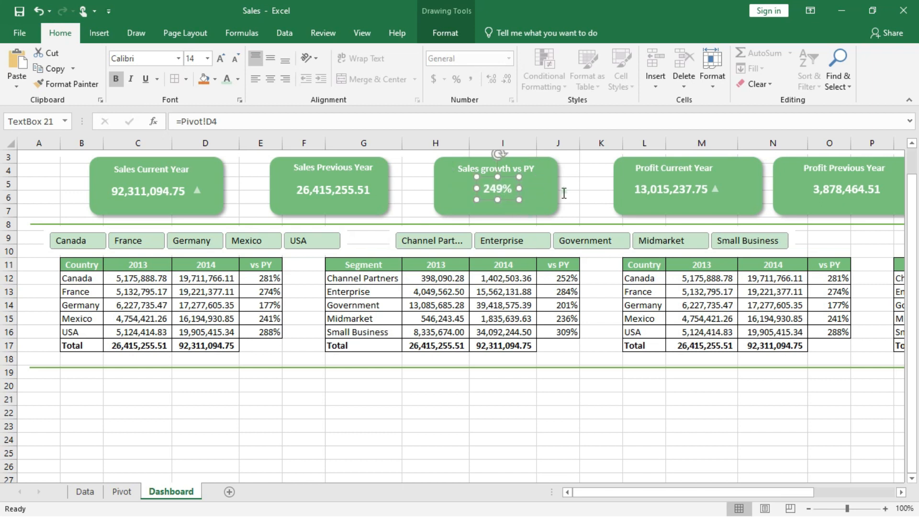
pyautogui.click(564, 193)
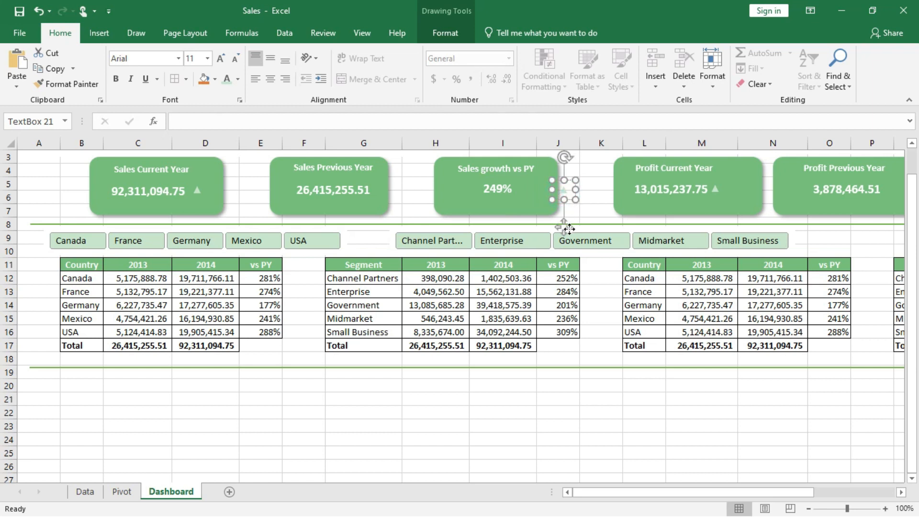
pyautogui.moveTo(568, 229); pyautogui.dragTo(527, 226)
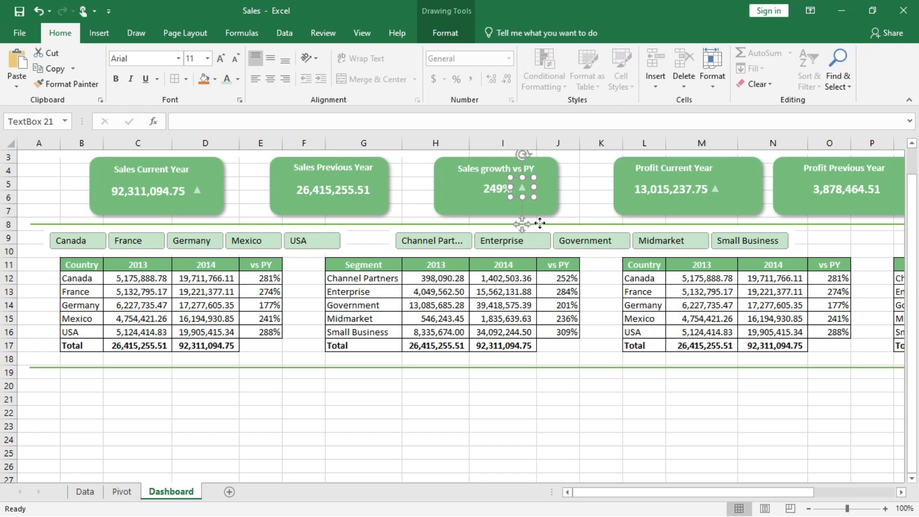
# Narrow the Profit Current Year and Profit Previous Year cards by pulling in their right edges
pyautogui.click(761, 189)
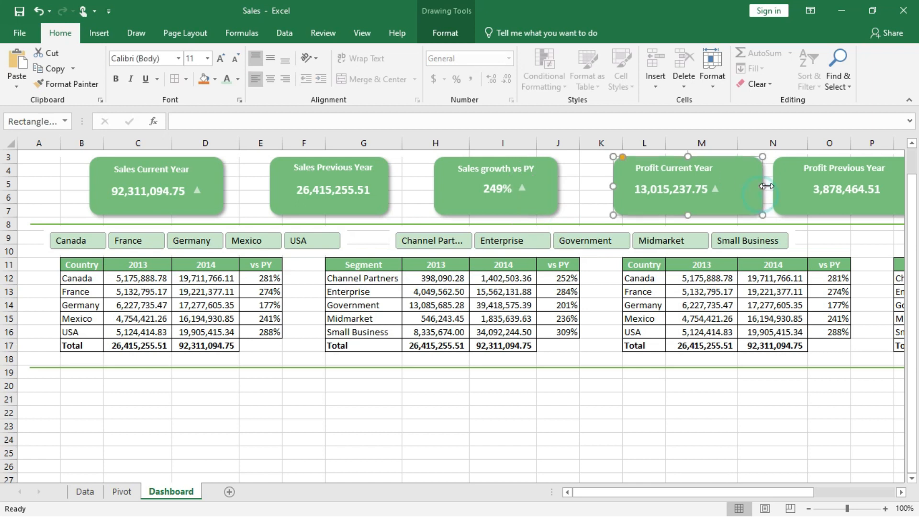
pyautogui.moveTo(762, 187); pyautogui.dragTo(739, 189)
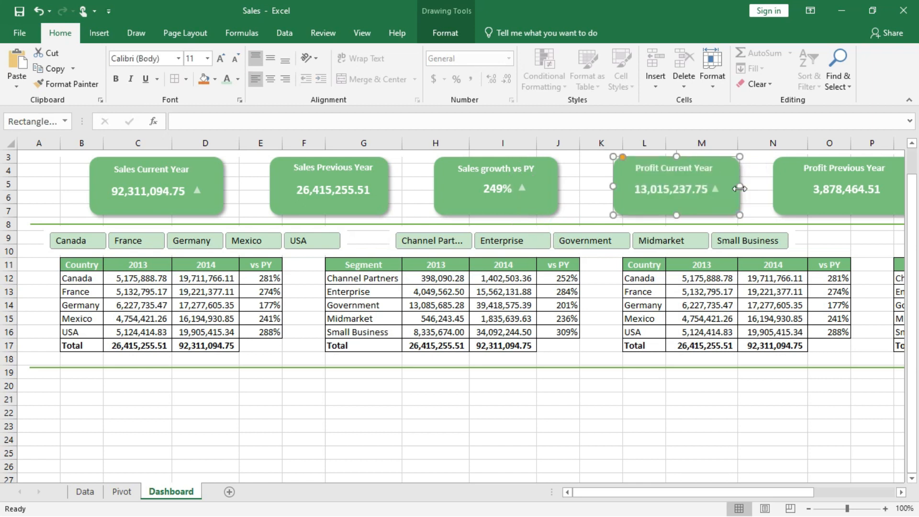
pyautogui.click(811, 205)
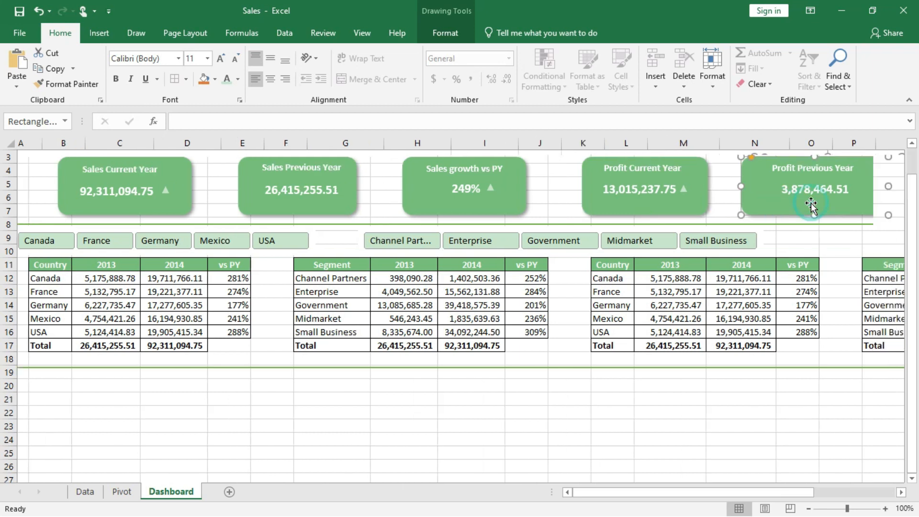
pyautogui.moveTo(834, 186); pyautogui.dragTo(810, 191)
# Nudge the Profit Previous Year title left to centre it on its narrowed card
pyautogui.click(782, 169)
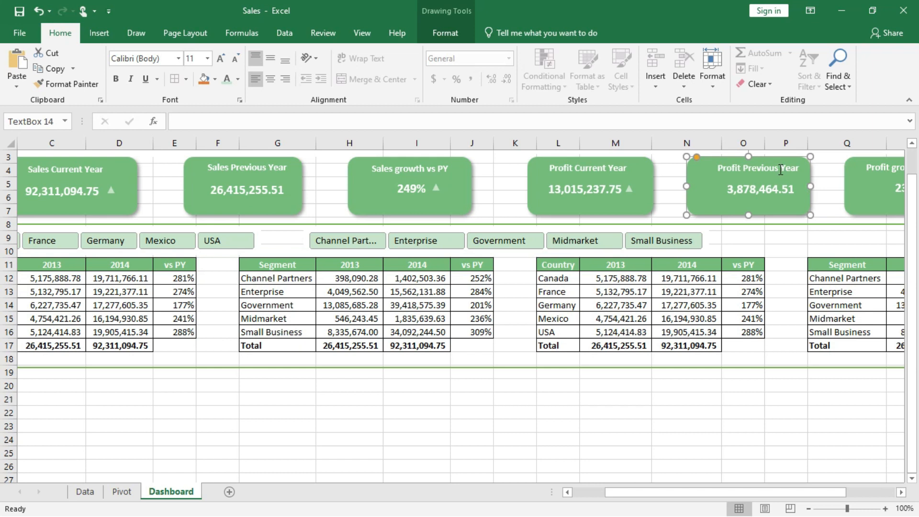
pyautogui.click(768, 177)
pyautogui.press('Left')
pyautogui.press('Left')
pyautogui.press('Left')
pyautogui.press('Left')
pyautogui.press('Left')
pyautogui.press('Left')
pyautogui.press('Left')
pyautogui.press('Left')
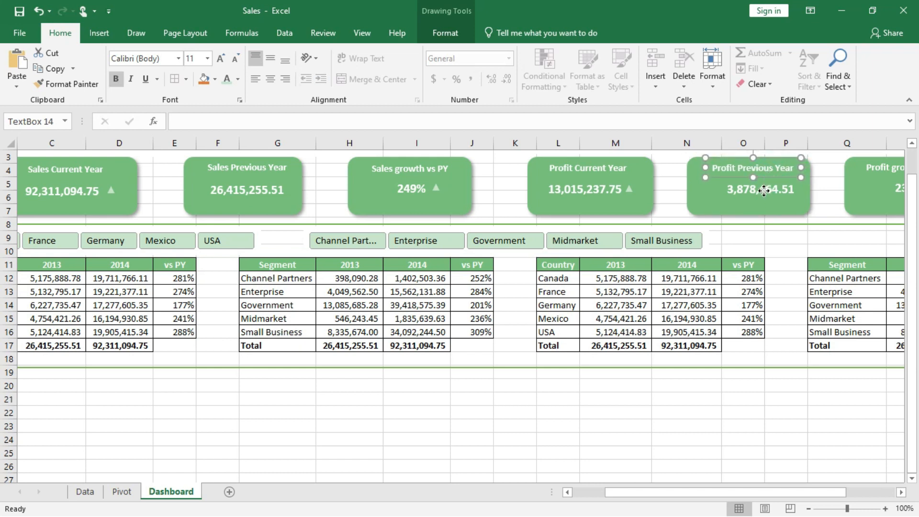
# Nudge the value on the Profit Previous Year card left and slightly up to centre it beneath the title
pyautogui.click(764, 193)
pyautogui.press('Left')
pyautogui.press('Left')
pyautogui.press('Left')
pyautogui.press('Left')
pyautogui.press('Left')
pyautogui.press('Left')
pyautogui.press('Left')
pyautogui.press('Left')
pyautogui.press('Left')
pyautogui.press('Left')
pyautogui.press('Left')
pyautogui.press('Left')
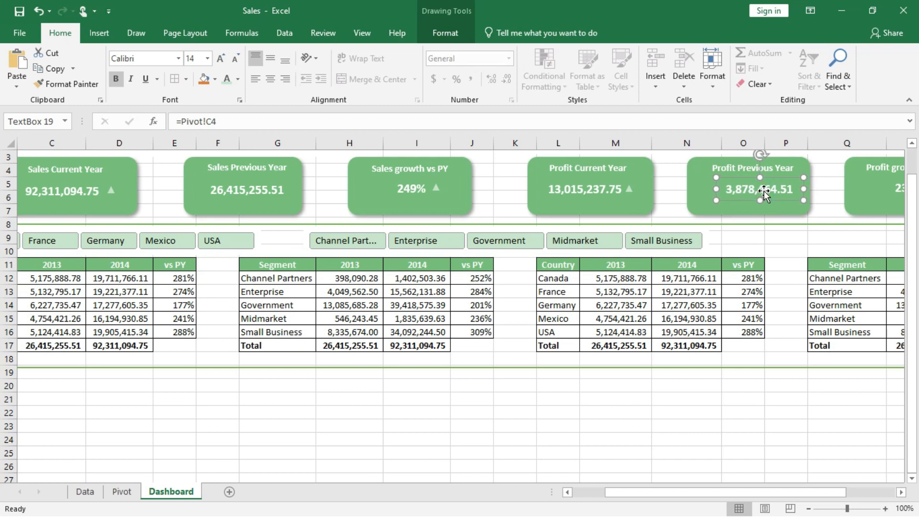
pyautogui.press('Right')
pyautogui.press('Right')
pyautogui.press('Up')
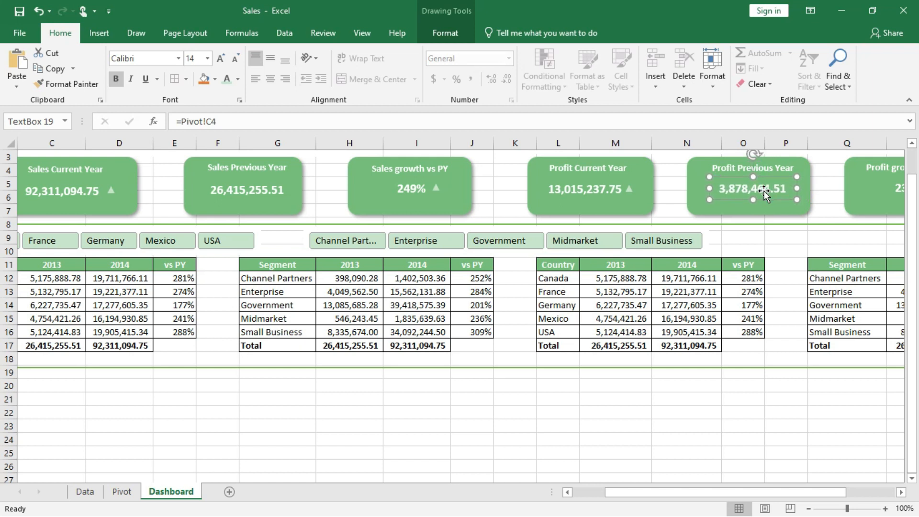
# Fine-tune the right edge of the Profit growth vs PY card and extend the Sales Previous Year card slightly to the left
pyautogui.hscroll(3, 818, 231)
pyautogui.click(798, 202)
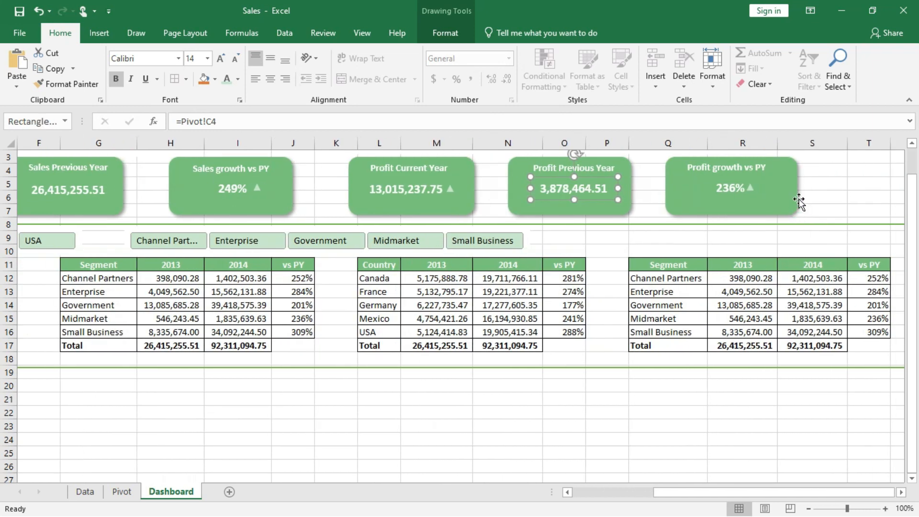
pyautogui.moveTo(792, 189); pyautogui.dragTo(794, 189)
pyautogui.hscroll(-5, 794, 189)
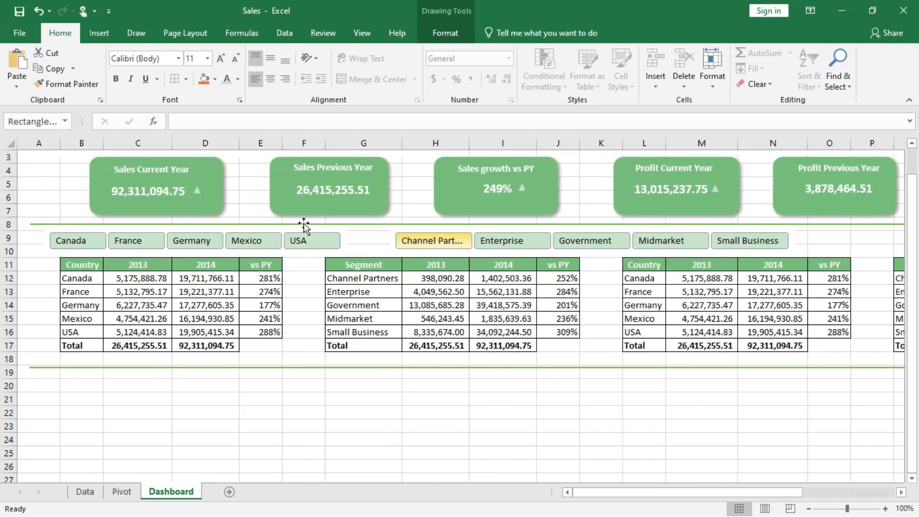
pyautogui.click(280, 213)
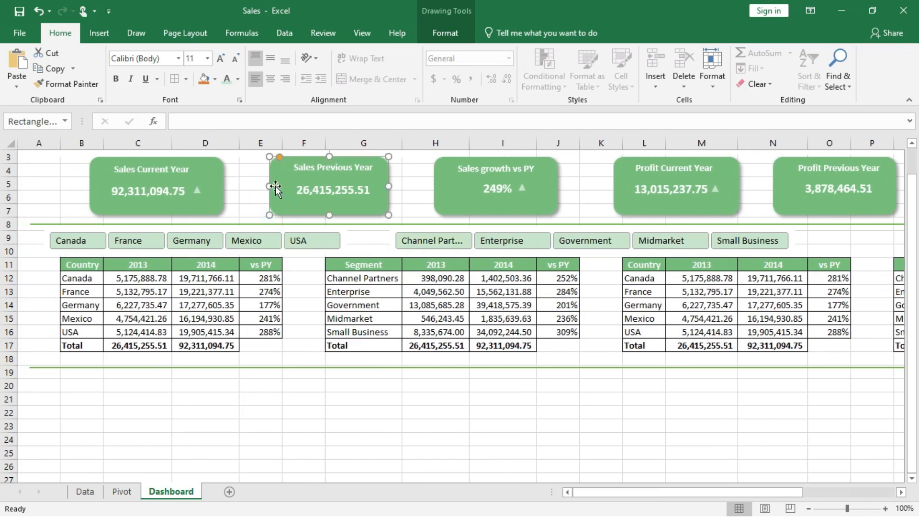
pyautogui.moveTo(271, 185); pyautogui.dragTo(267, 186)
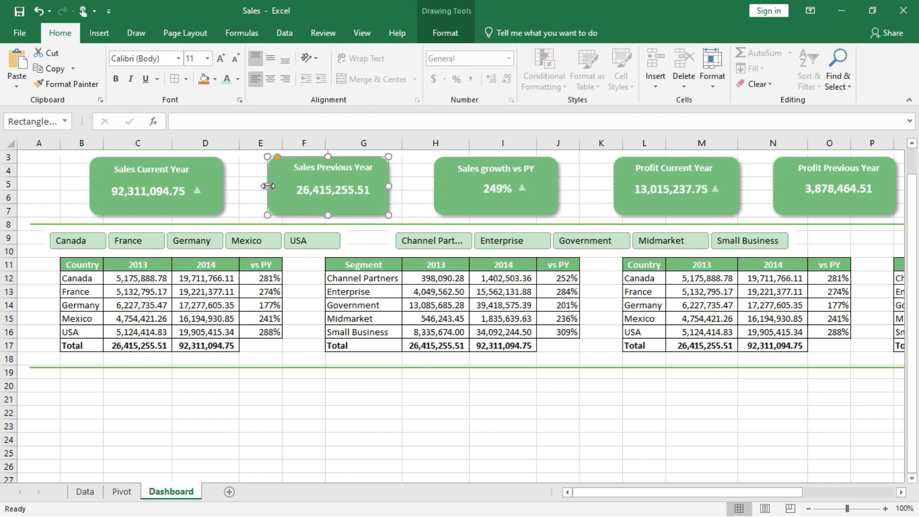
# Nudge the value and the title on the Sales Previous Year card left to centre them on the widened card
pyautogui.click(324, 195)
pyautogui.press('Left')
pyautogui.press('Left')
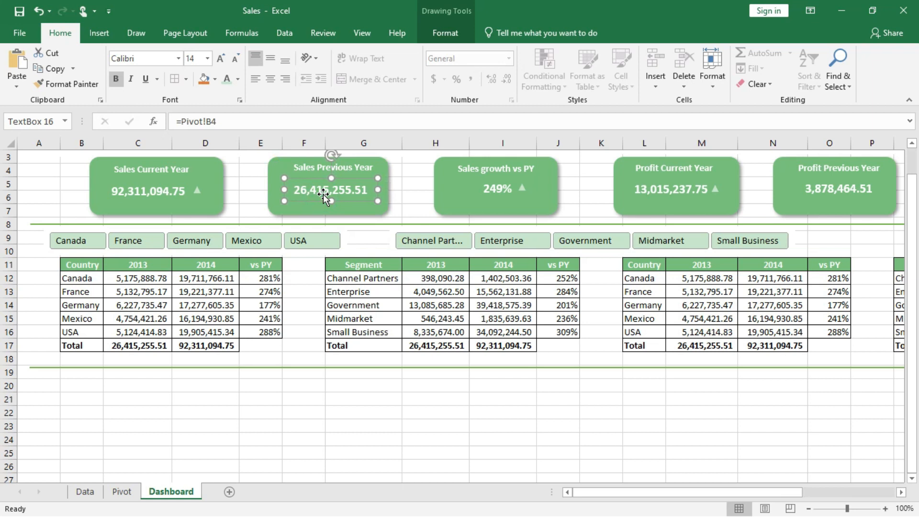
pyautogui.click(351, 171)
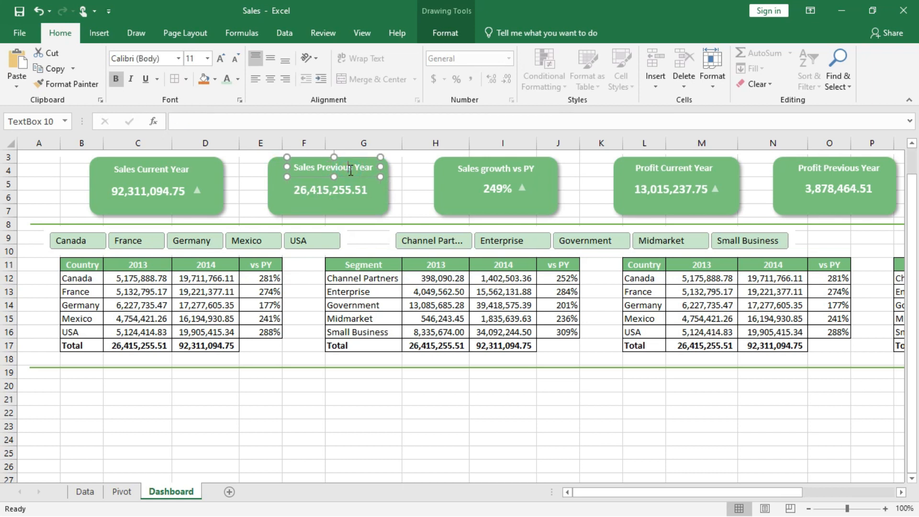
pyautogui.press('Left')
pyautogui.press('Left')
# Move the TOTAL SALES PER PRODUCT chart and the quarterly sales and price chart from the Pivot sheet to cell D22 of the Dashboard sheet
pyautogui.click(122, 492)
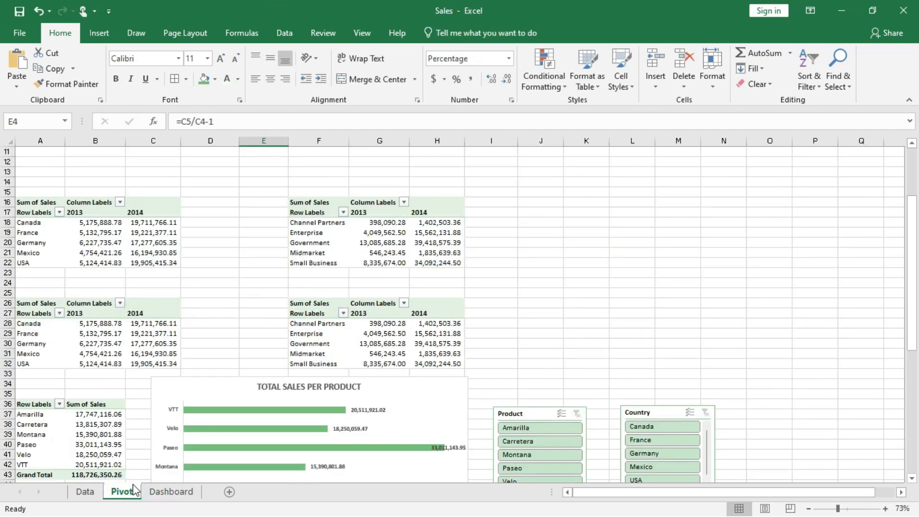
pyautogui.scroll(-4, 249, 394)
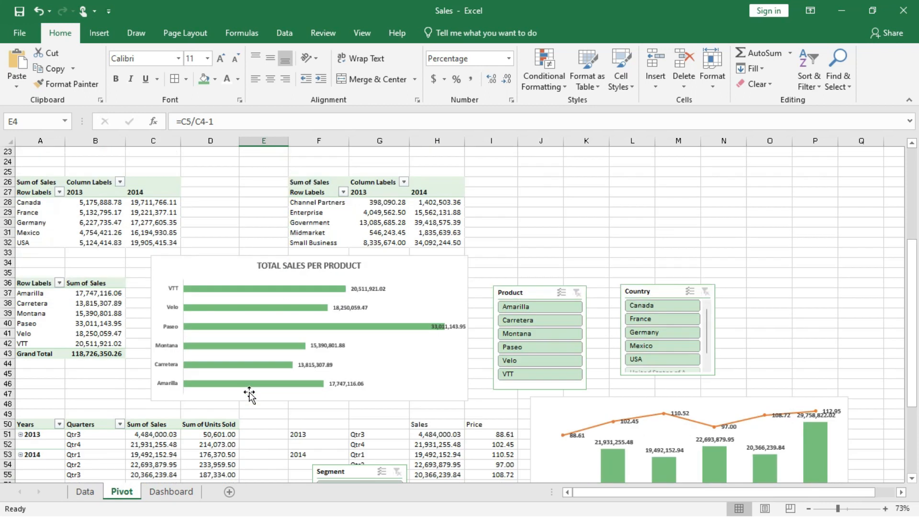
pyautogui.click(224, 264)
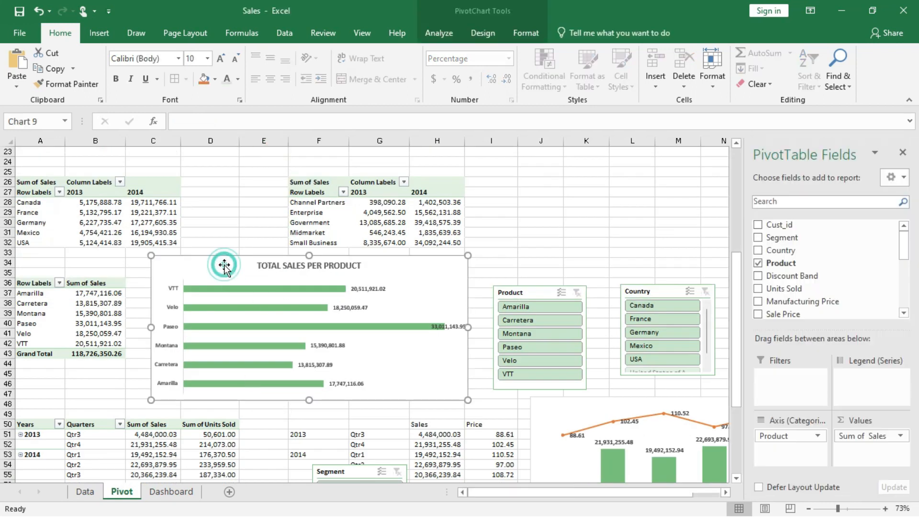
pyautogui.keyDown('ctrl'); pyautogui.click(562, 406); pyautogui.keyUp('ctrl')
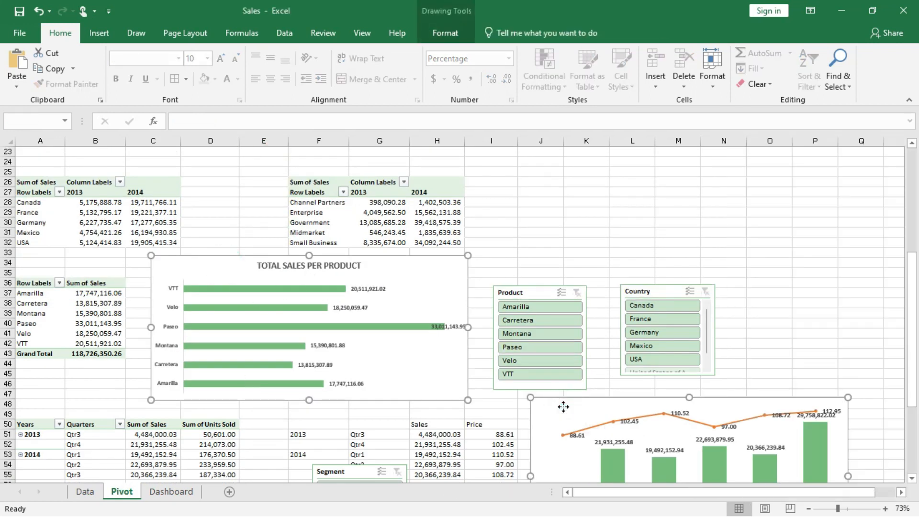
pyautogui.hotkey('ctrl', 'x')
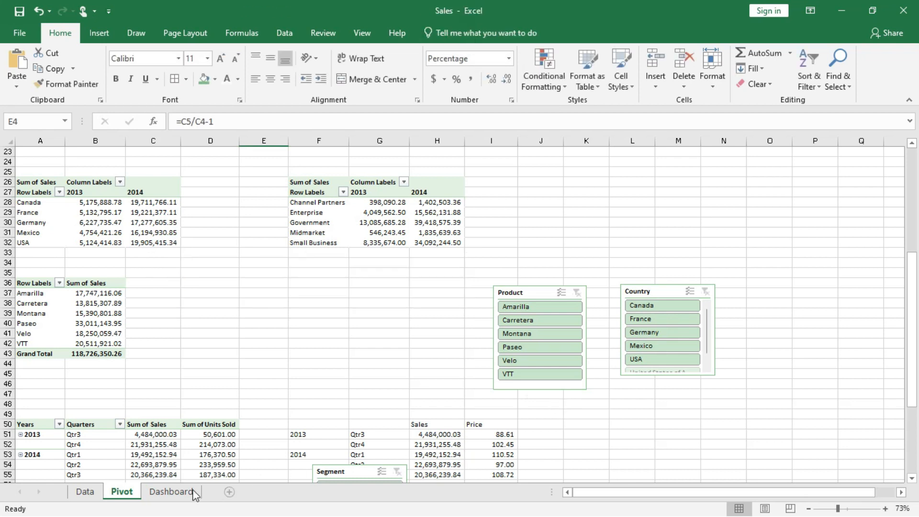
pyautogui.click(184, 491)
pyautogui.click(216, 418)
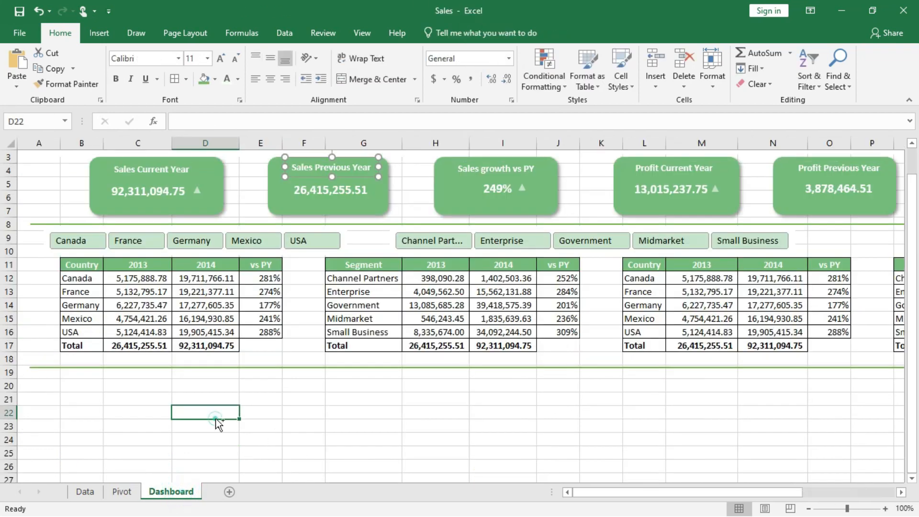
pyautogui.hotkey('ctrl', 'v')
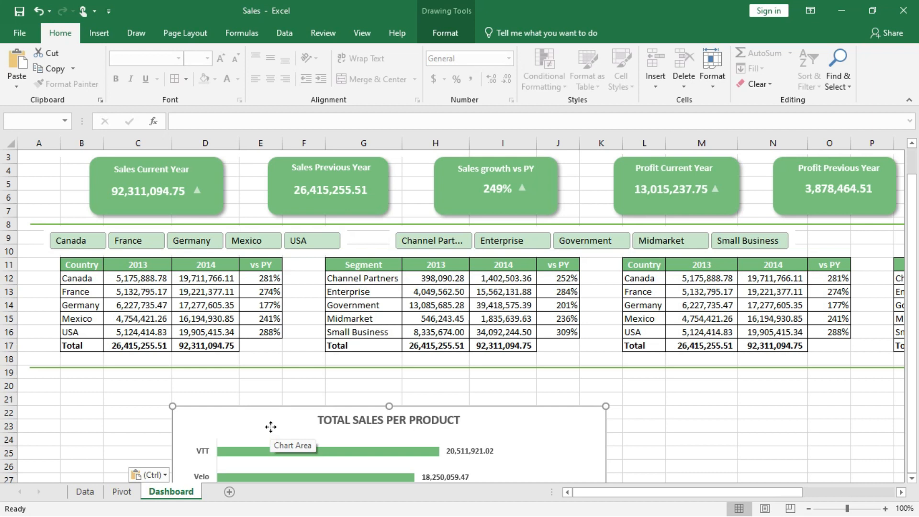
# Position both pasted charts together so the product chart sits below the row 19 divider, starting under the Country slicer's left edge
pyautogui.scroll(-2, 271, 427)
pyautogui.moveTo(268, 359)
pyautogui.mouseDown()
pyautogui.moveTo(163, 345)
pyautogui.moveTo(130, 328)
pyautogui.mouseUp()
pyautogui.moveTo(122, 315); pyautogui.dragTo(123, 345)
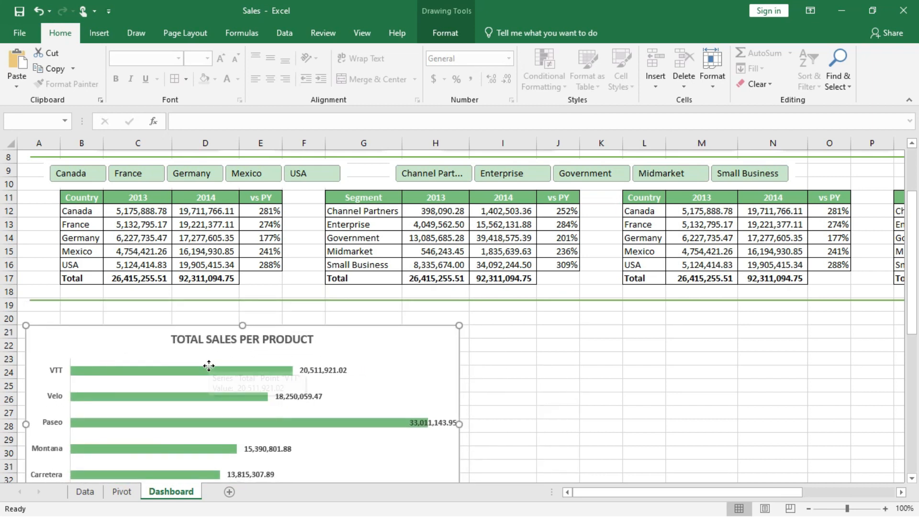
pyautogui.press('Right')
pyautogui.press('Right')
pyautogui.press('Right')
pyautogui.press('Right')
pyautogui.press('Right')
pyautogui.press('Right')
pyautogui.press('Right')
pyautogui.press('Right')
pyautogui.press('Right')
pyautogui.press('Right')
pyautogui.press('Right')
pyautogui.press('Right')
pyautogui.press('Right')
pyautogui.press('Right')
pyautogui.press('Right')
pyautogui.press('Right')
pyautogui.press('Right')
pyautogui.press('Right')
pyautogui.press('Right')
pyautogui.press('Right')
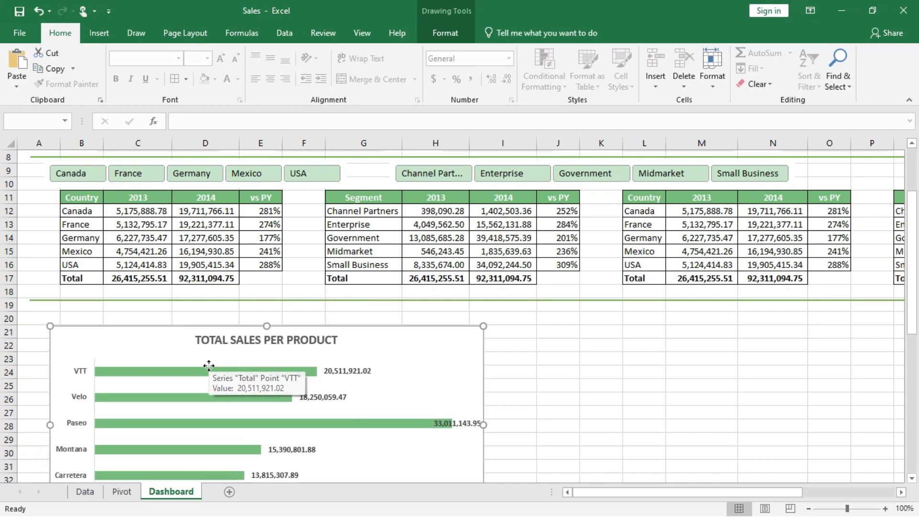
pyautogui.press('Down')
pyautogui.press('Down')
pyautogui.press('Down')
pyautogui.press('Down')
pyautogui.press('Down')
pyautogui.press('Down')
pyautogui.press('Down')
pyautogui.press('Down')
pyautogui.press('Down')
pyautogui.press('Down')
pyautogui.press('Down')
# Move only the quarterly sales and price chart up beside the product chart and line up their top edges
pyautogui.scroll(-3, 536, 396)
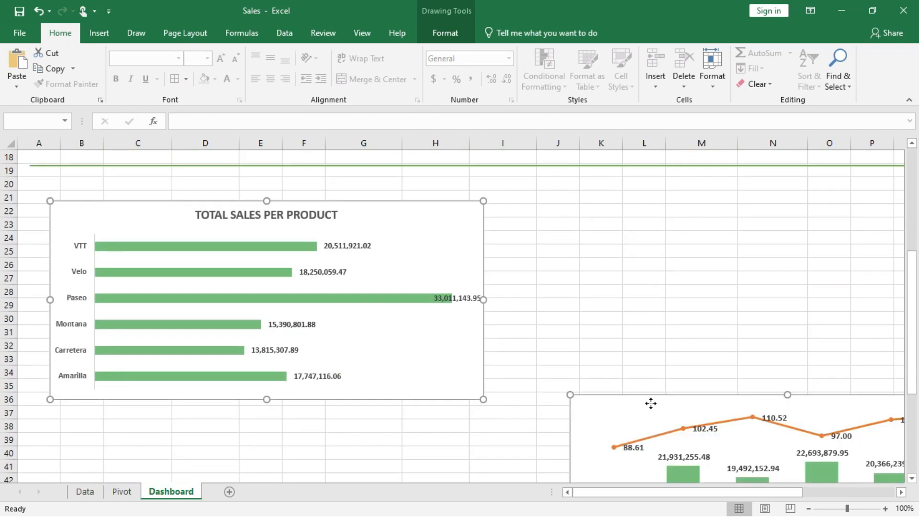
pyautogui.click(651, 404)
pyautogui.click(671, 357)
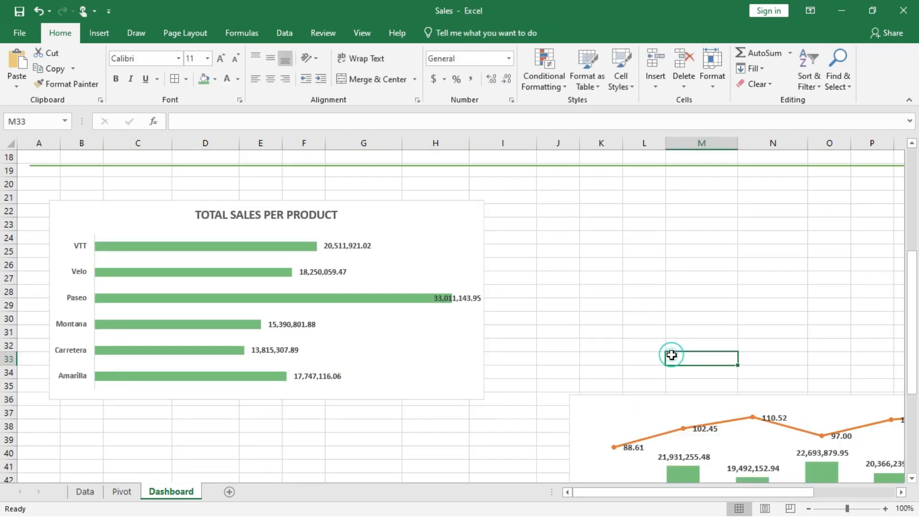
pyautogui.moveTo(699, 403); pyautogui.dragTo(641, 230)
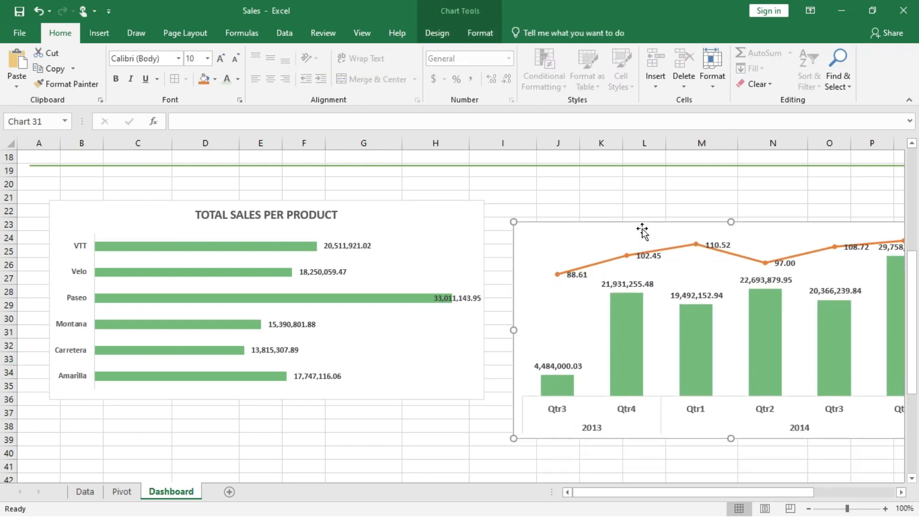
pyautogui.press('Up')
pyautogui.press('Up')
pyautogui.press('Up')
pyautogui.press('Up')
pyautogui.press('Up')
pyautogui.press('Up')
pyautogui.press('Up')
pyautogui.press('Up')
pyautogui.press('Up')
pyautogui.press('Up')
pyautogui.press('Up')
pyautogui.press('Up')
pyautogui.press('Up')
pyautogui.press('Up')
pyautogui.press('Up')
pyautogui.press('Up')
pyautogui.press('Up')
pyautogui.press('Up')
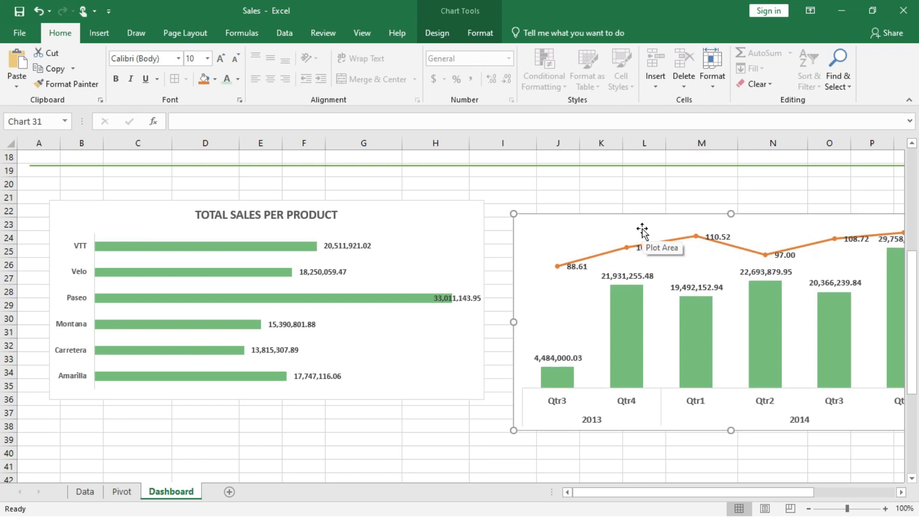
pyautogui.press('Up')
pyautogui.press('Up')
pyautogui.press('Up')
pyautogui.press('Up')
pyautogui.press('Up')
pyautogui.press('Up')
pyautogui.press('Up')
pyautogui.press('Up')
pyautogui.press('Up')
pyautogui.press('Up')
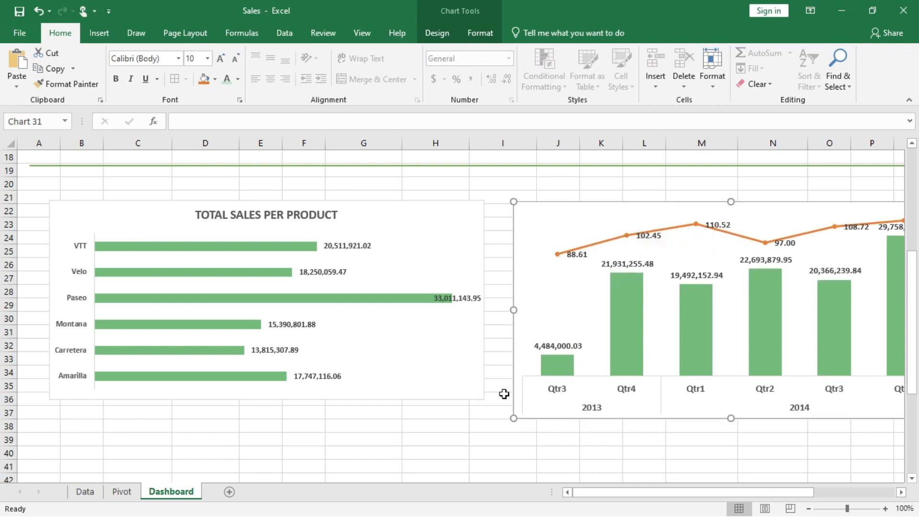
# Shrink both charts in width and height so that their bottom edges end around row 30
pyautogui.moveTo(560, 346); pyautogui.dragTo(617, 330)
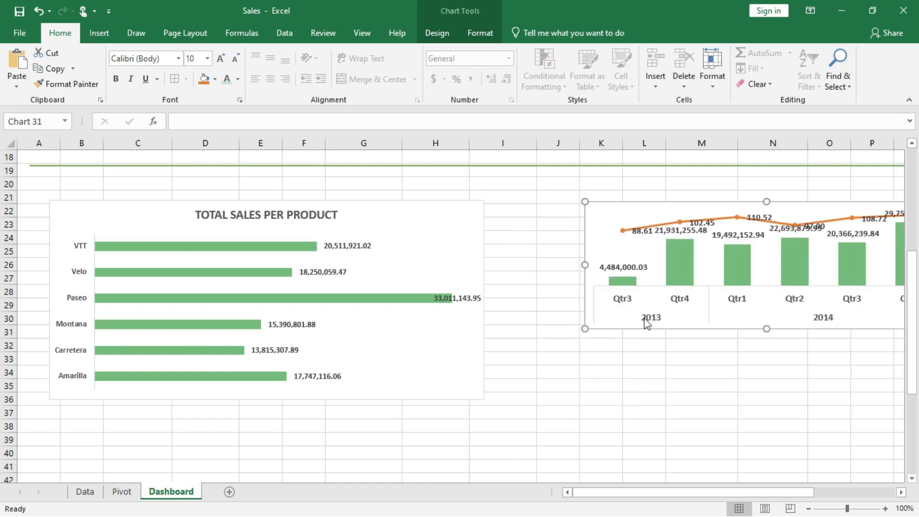
pyautogui.click(467, 379)
pyautogui.moveTo(483, 399); pyautogui.dragTo(462, 328)
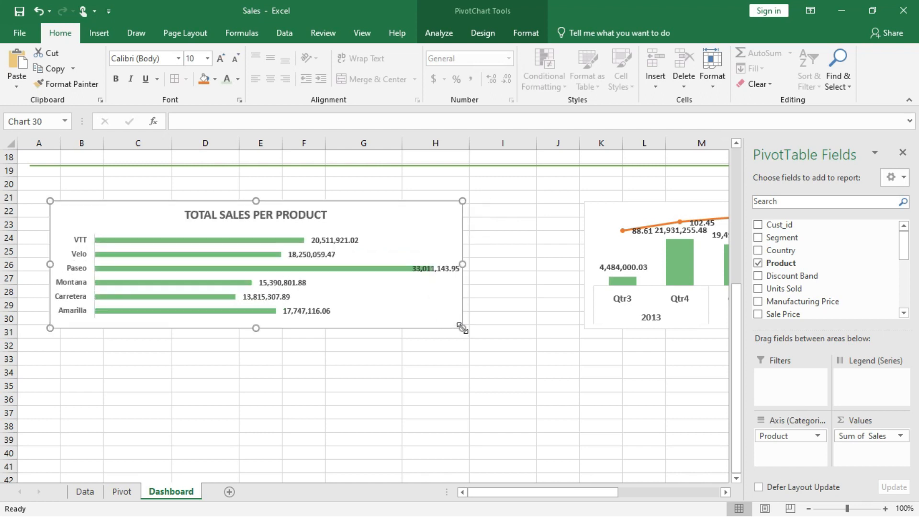
# Close the PivotTable field list and shift the product chart slightly right and down to align with column B
pyautogui.scroll(5, 450, 354)
pyautogui.scroll(-1, 436, 385)
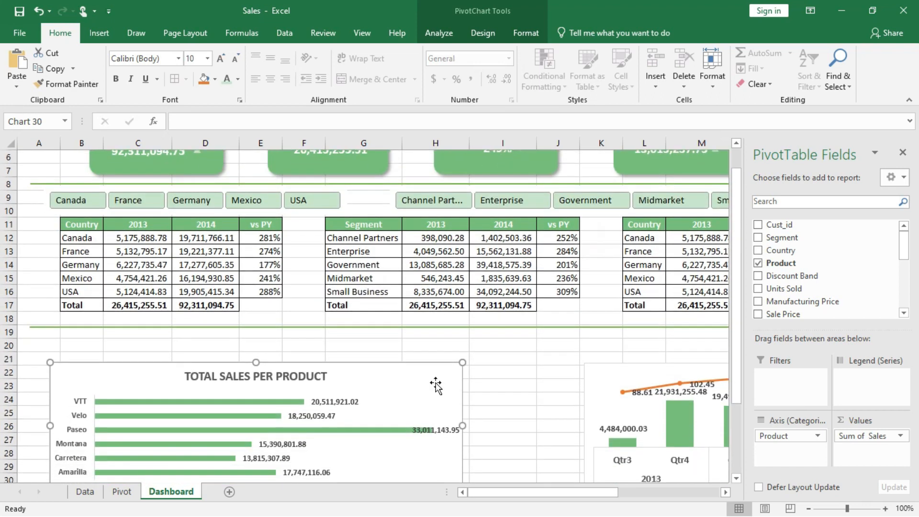
pyautogui.click(903, 153)
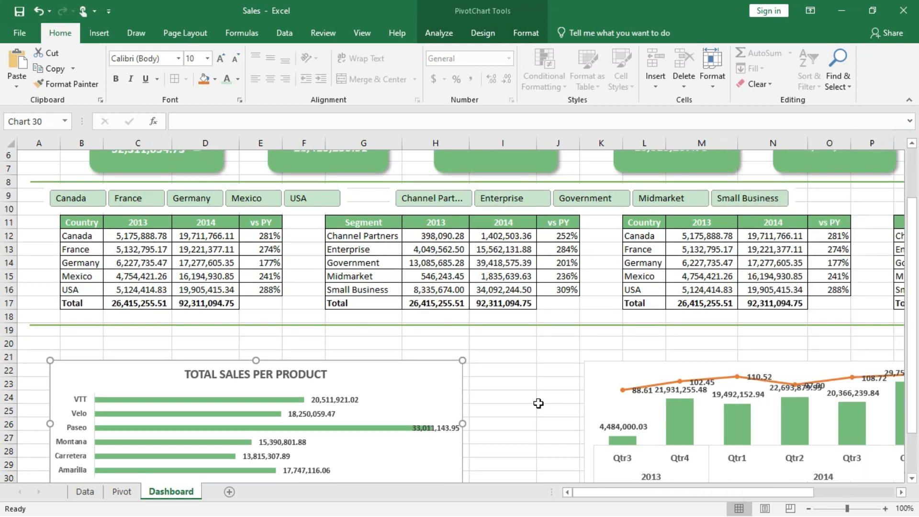
pyautogui.scroll(-1, 540, 406)
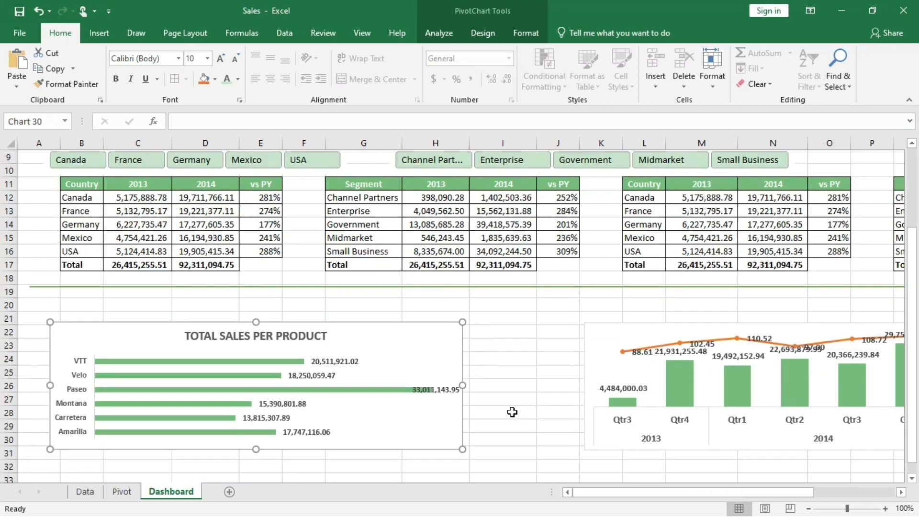
pyautogui.moveTo(416, 336); pyautogui.dragTo(424, 341)
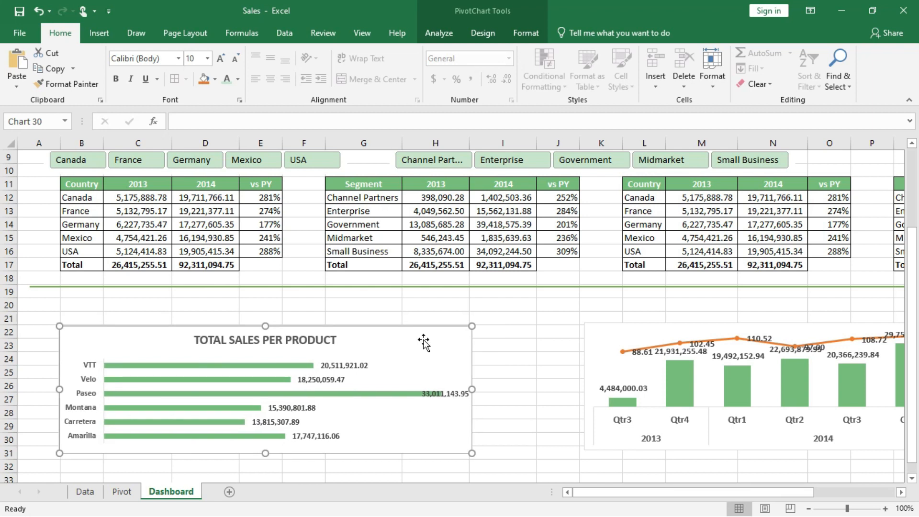
# Move the quarterly chart left, closer to the product chart, and nudge it slightly down and right to align it
pyautogui.click(602, 330)
pyautogui.moveTo(599, 326); pyautogui.dragTo(549, 331)
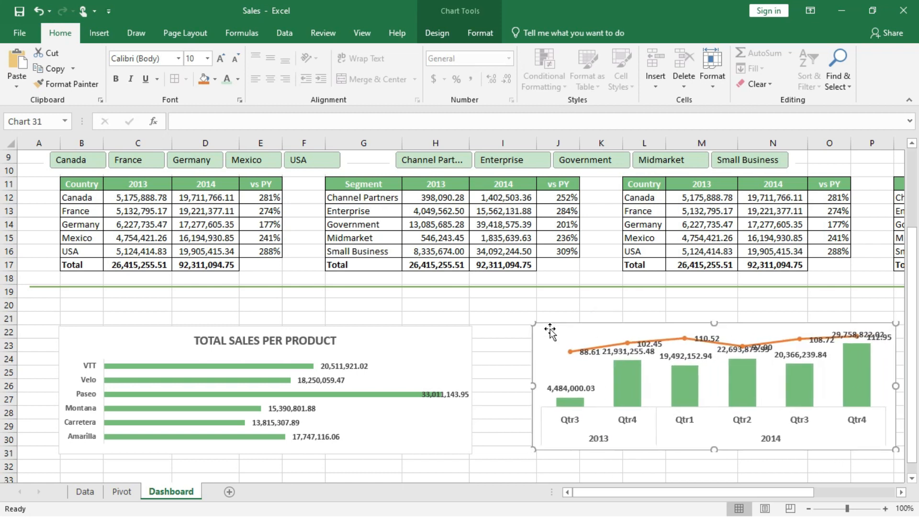
pyautogui.press('Down')
pyautogui.press('Right')
pyautogui.press('Right')
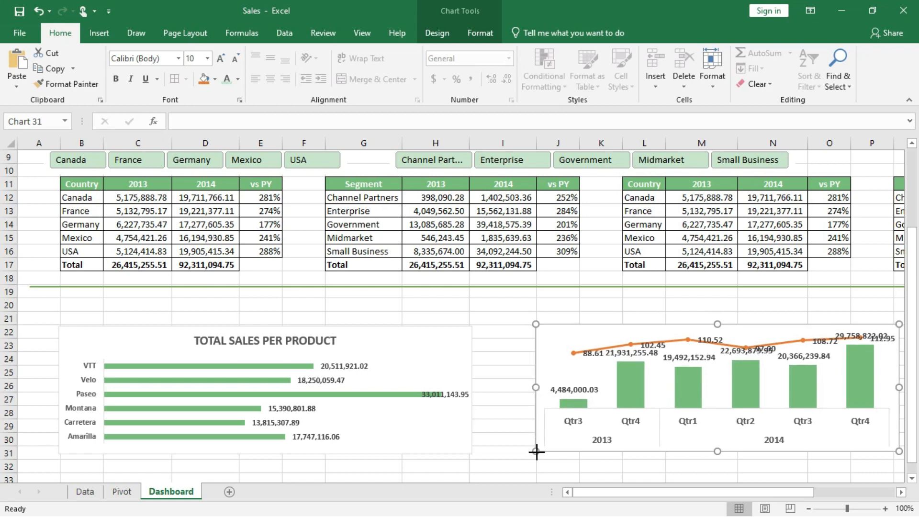
# Stretch the bottom edges of the quarterly and product charts slightly downward to the same level in row 31
pyautogui.moveTo(536, 452); pyautogui.dragTo(535, 458)
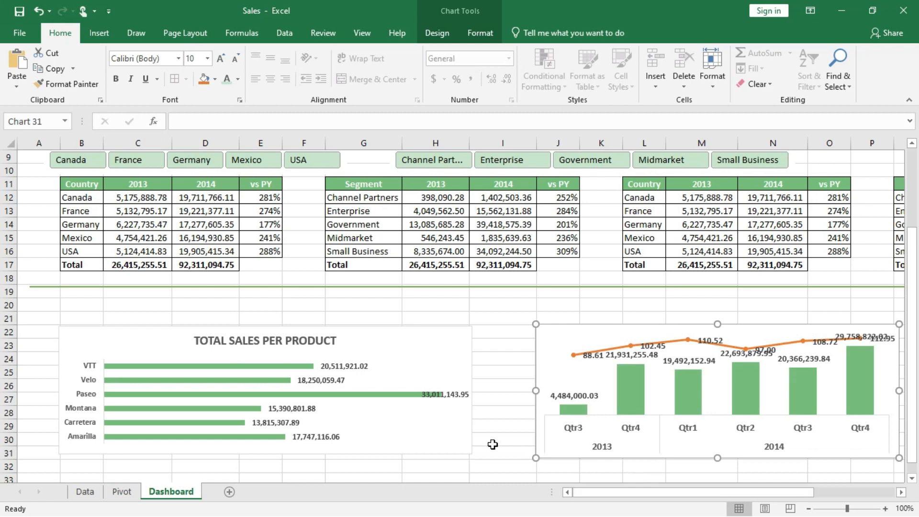
pyautogui.click(469, 455)
pyautogui.moveTo(470, 453); pyautogui.dragTo(470, 458)
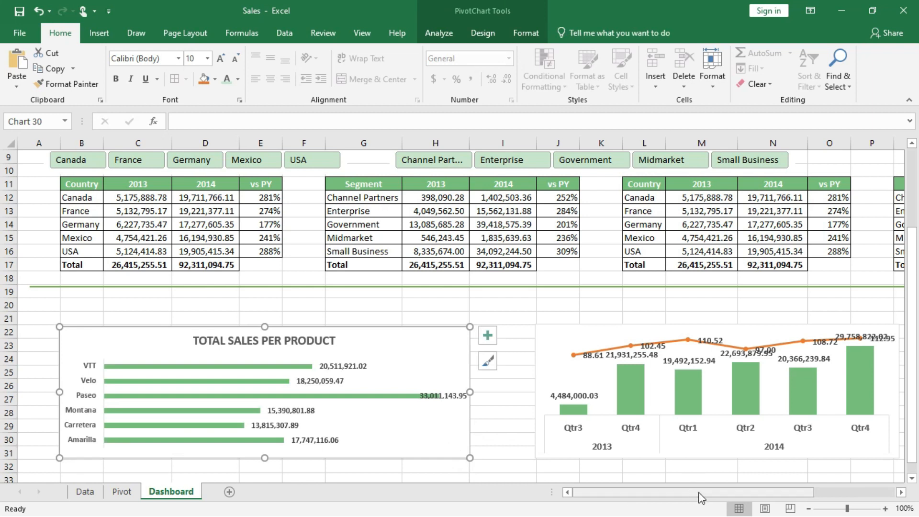
# Move the quarterly sales and price chart right so that it starts in column M, beneath the profit tables
pyautogui.moveTo(780, 490); pyautogui.dragTo(836, 494)
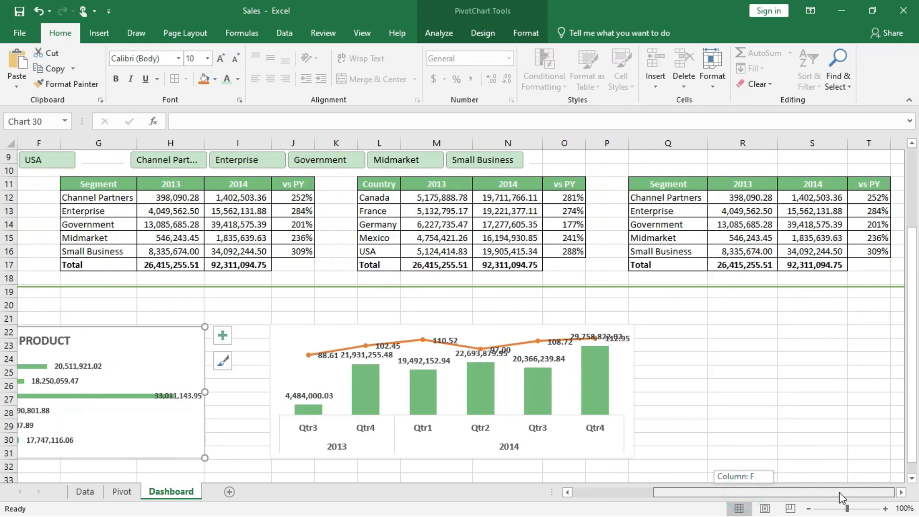
pyautogui.moveTo(840, 492); pyautogui.dragTo(839, 492)
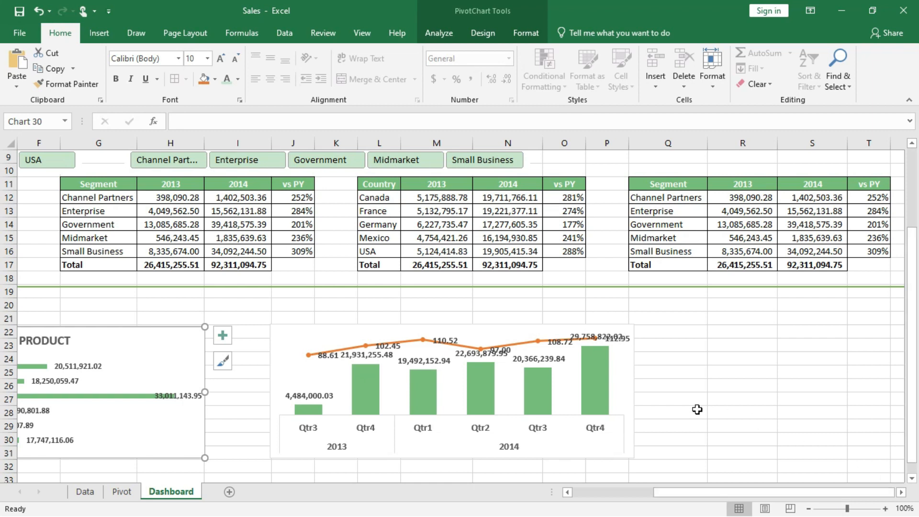
pyautogui.moveTo(519, 331); pyautogui.dragTo(683, 332)
# Move the TOTAL SALES PER PRODUCT chart right so that it starts in column C, beneath the two sales tables
pyautogui.hscroll(-5, 358, 368)
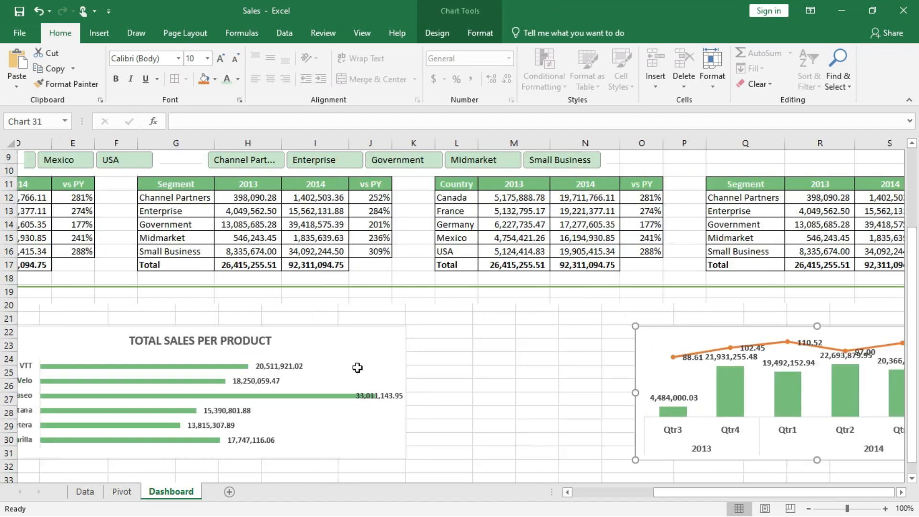
pyautogui.click(357, 367)
pyautogui.moveTo(395, 350); pyautogui.dragTo(445, 346)
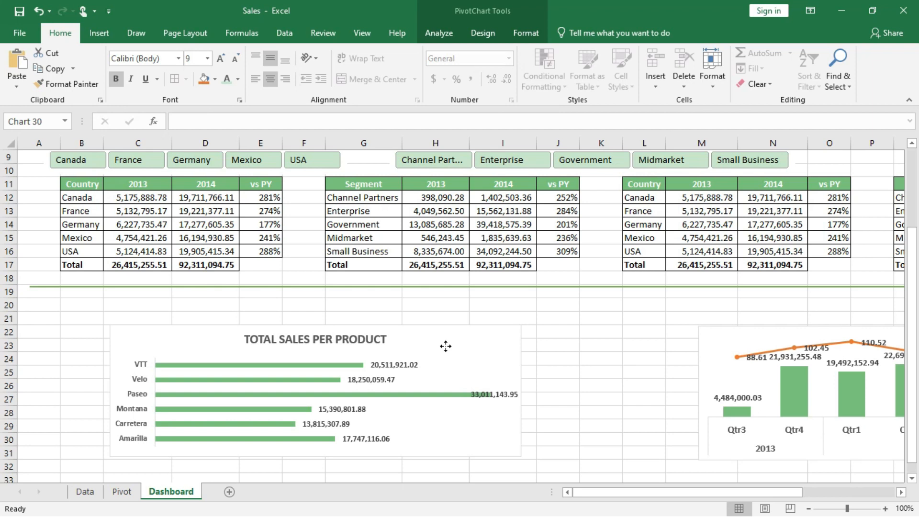
pyautogui.moveTo(446, 346); pyautogui.dragTo(446, 347)
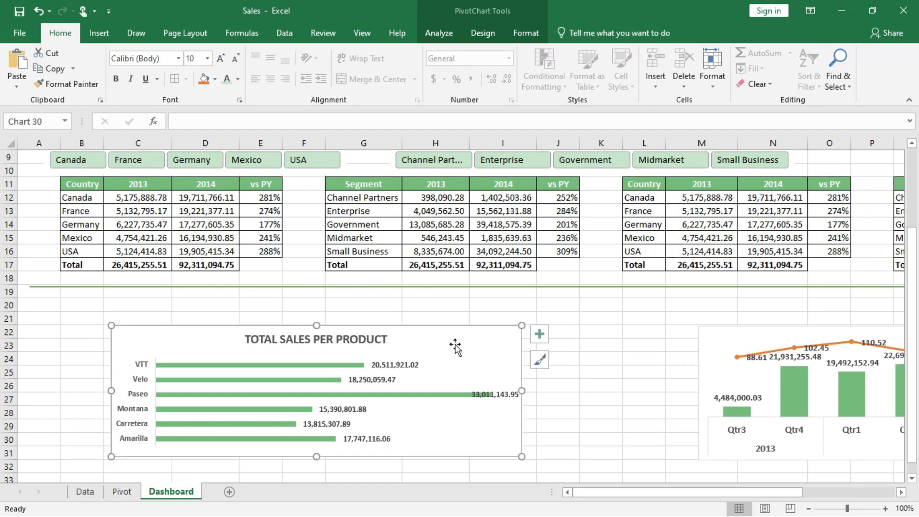
# Shift the quarterly sales and price chart slightly left, so that its left edge sits near the start of column M
pyautogui.hscroll(3, 659, 345)
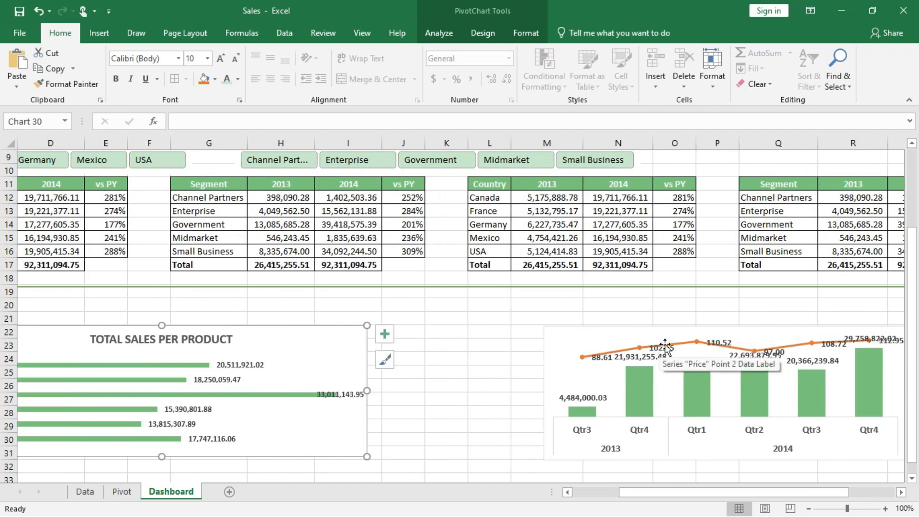
pyautogui.click(764, 338)
pyautogui.click(764, 333)
pyautogui.moveTo(746, 335); pyautogui.dragTo(746, 335)
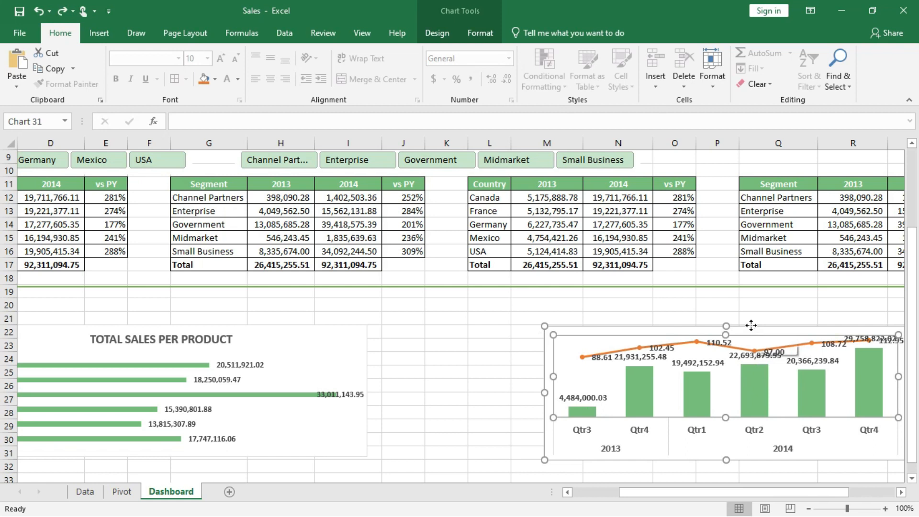
pyautogui.hotkey('ctrl', 'z')
pyautogui.click(751, 325)
pyautogui.moveTo(750, 325); pyautogui.dragTo(730, 325)
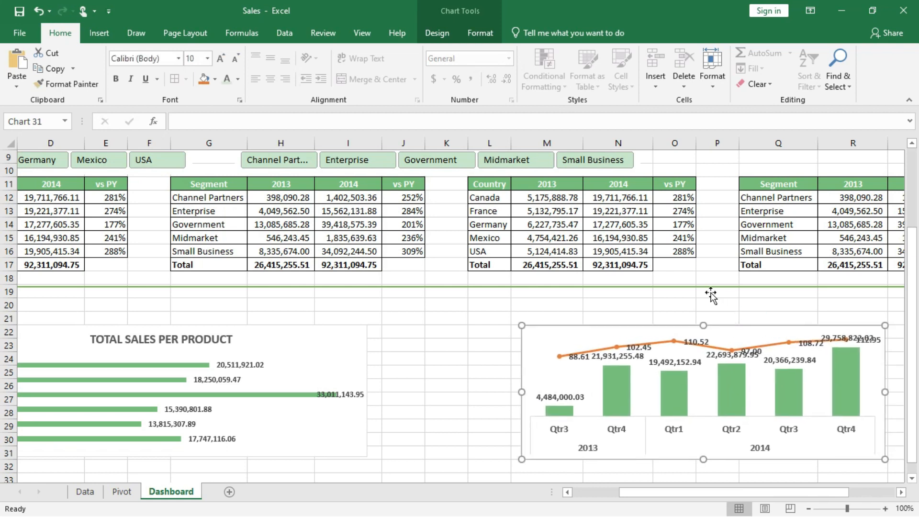
# Cut the Product, Country and Segment slicers from the Pivot sheet and paste them into the Dashboard sheet below the charts
pyautogui.keyDown('ctrl'); pyautogui.scroll(-2, 694, 300); pyautogui.keyUp('ctrl')
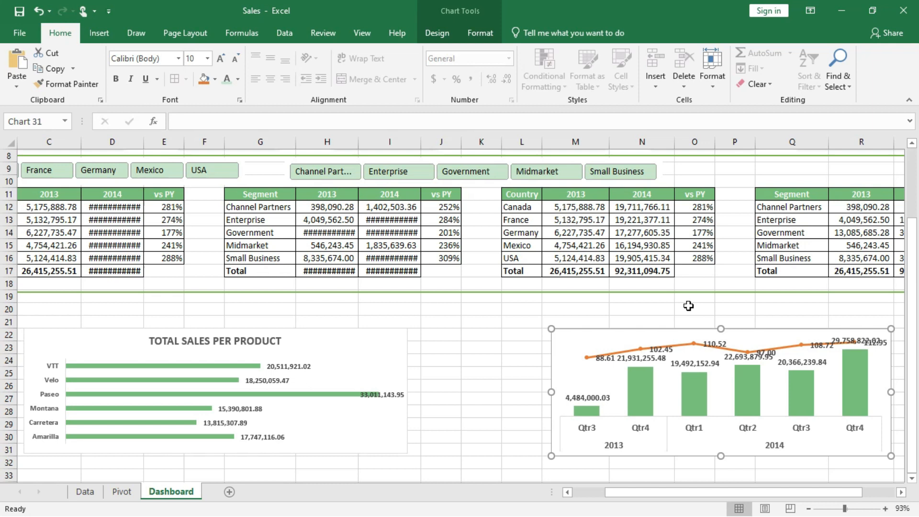
pyautogui.keyDown('ctrl'); pyautogui.scroll(2, 688, 305); pyautogui.keyUp('ctrl')
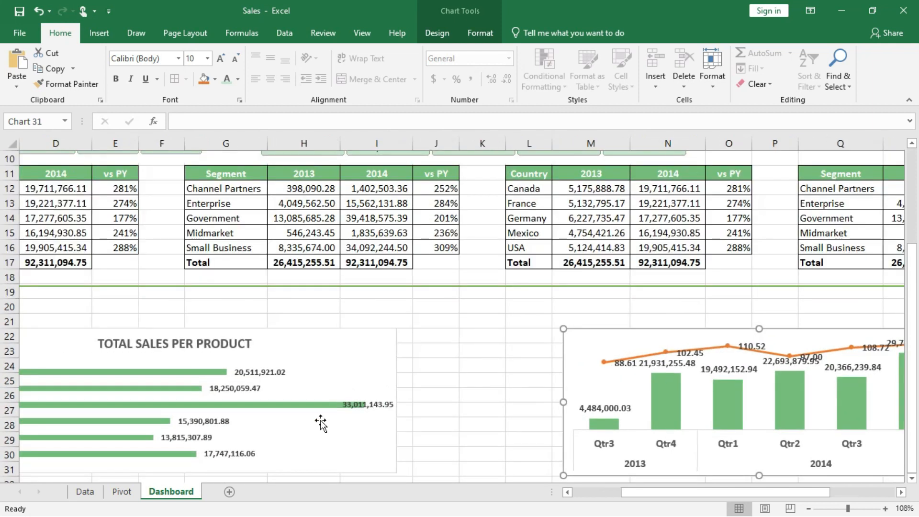
pyautogui.scroll(-2, 461, 379)
pyautogui.hscroll(-1, 460, 379)
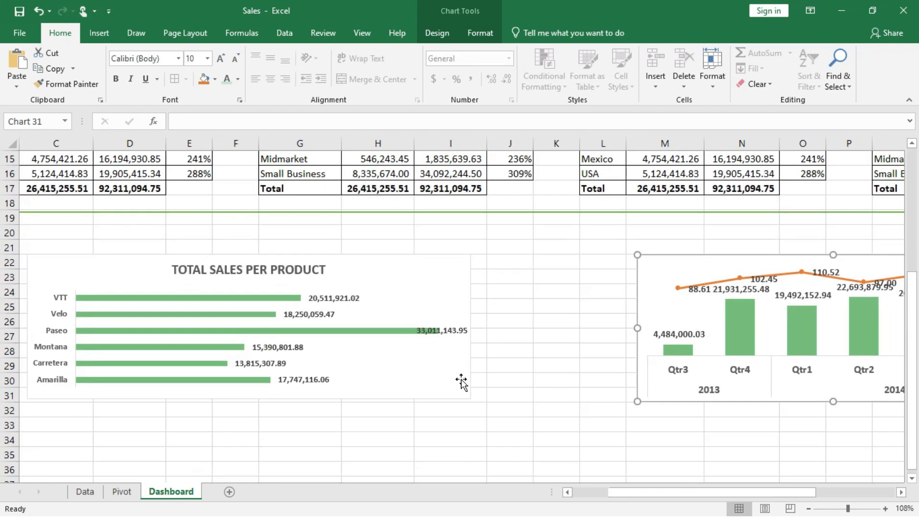
pyautogui.click(122, 492)
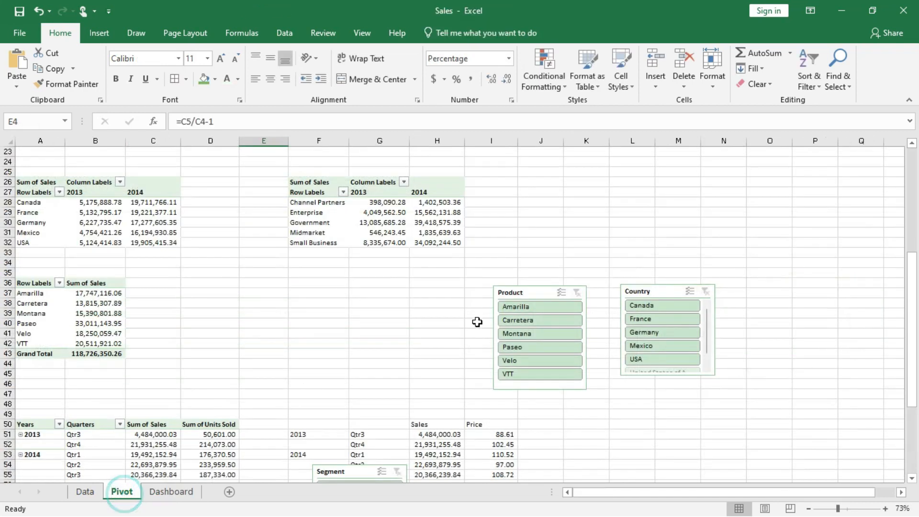
pyautogui.click(533, 296)
pyautogui.keyDown('ctrl'); pyautogui.click(648, 289); pyautogui.keyUp('ctrl')
pyautogui.scroll(-8, 383, 368)
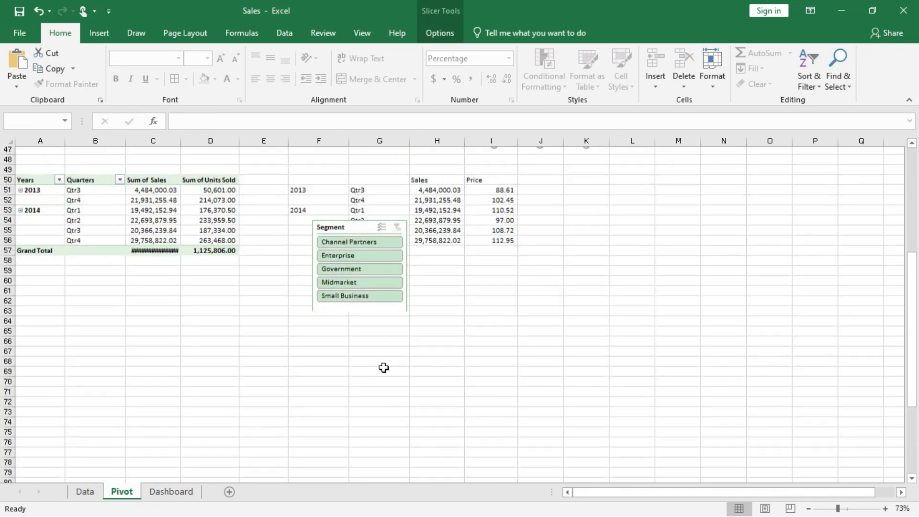
pyautogui.scroll(3, 383, 369)
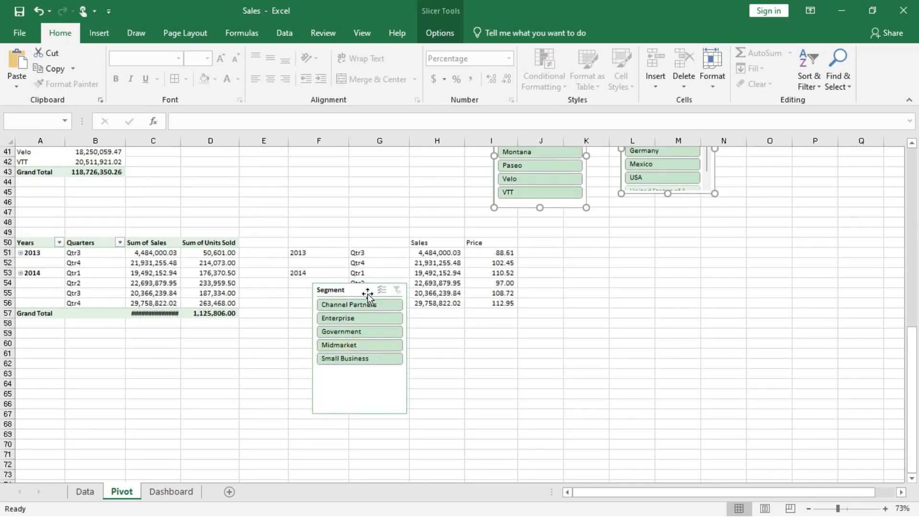
pyautogui.click(361, 292)
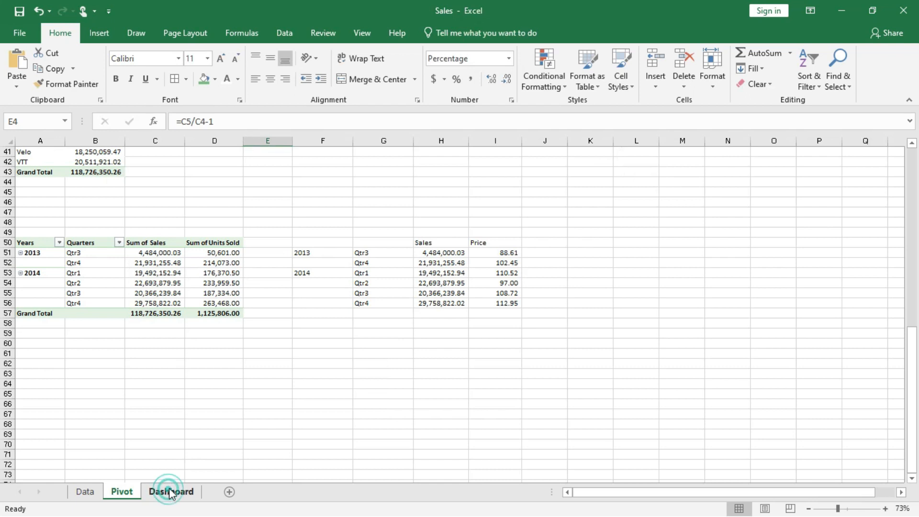
pyautogui.click(169, 492)
pyautogui.click(129, 453)
pyautogui.hotkey('ctrl', 'v')
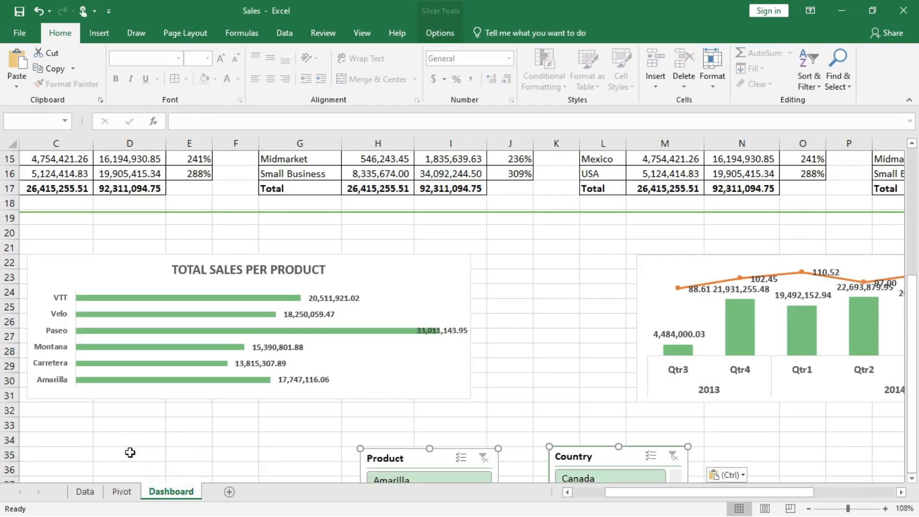
# Set the pasted slicers to 5 columns and widen them leftward until the button names are readable
pyautogui.click(440, 33)
pyautogui.doubleClick(682, 55)
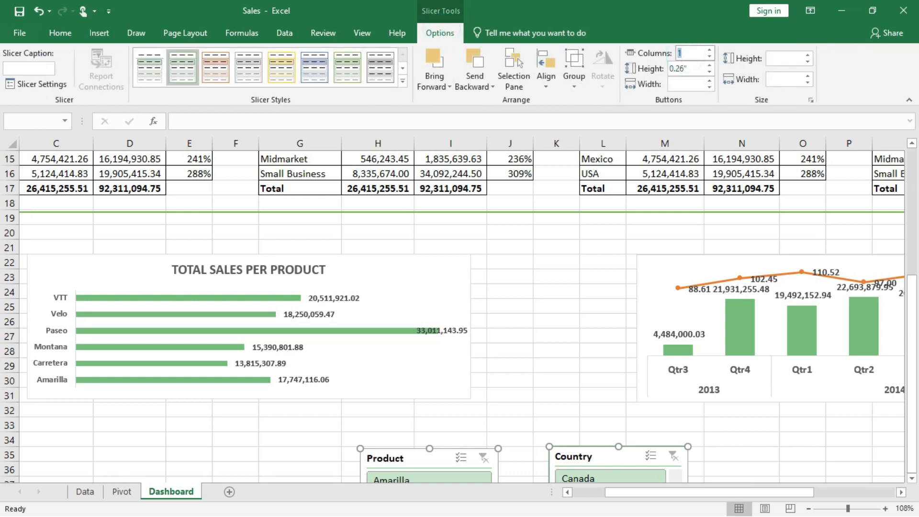
pyautogui.write('5')
pyautogui.press('Return')
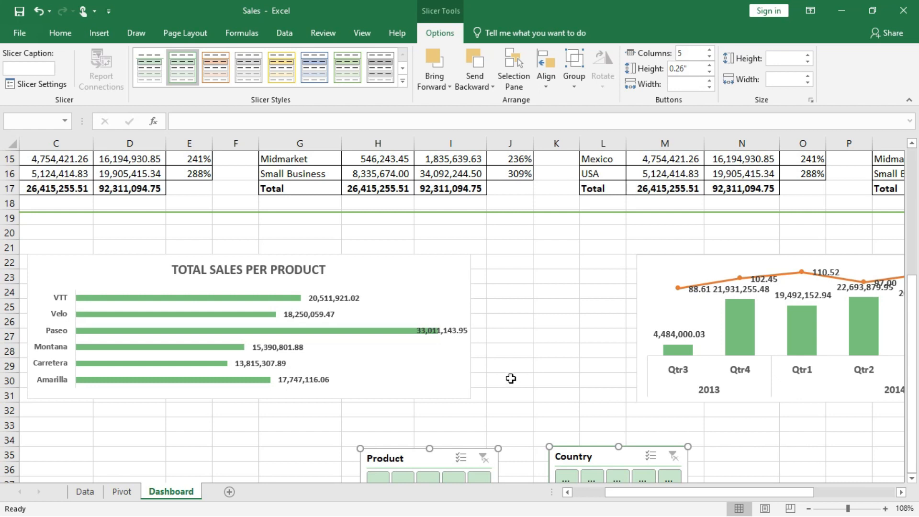
pyautogui.scroll(-4, 510, 381)
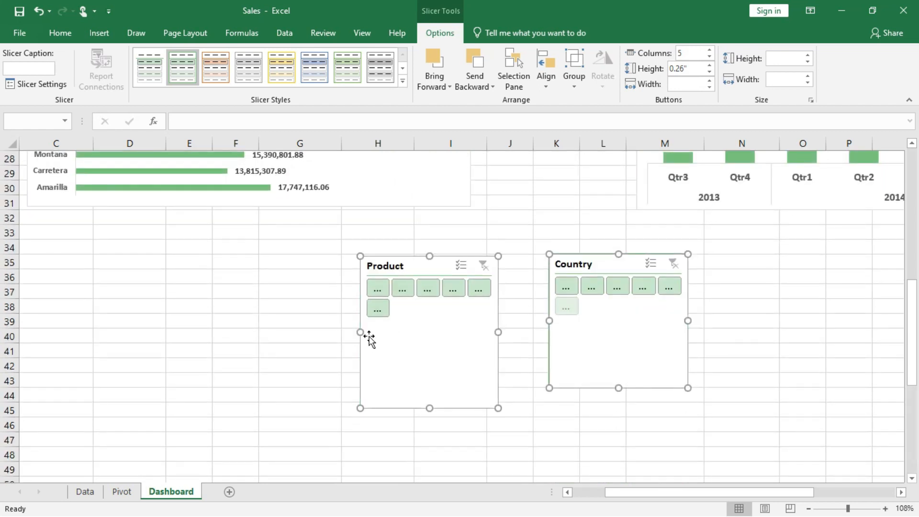
pyautogui.moveTo(359, 329); pyautogui.dragTo(154, 328)
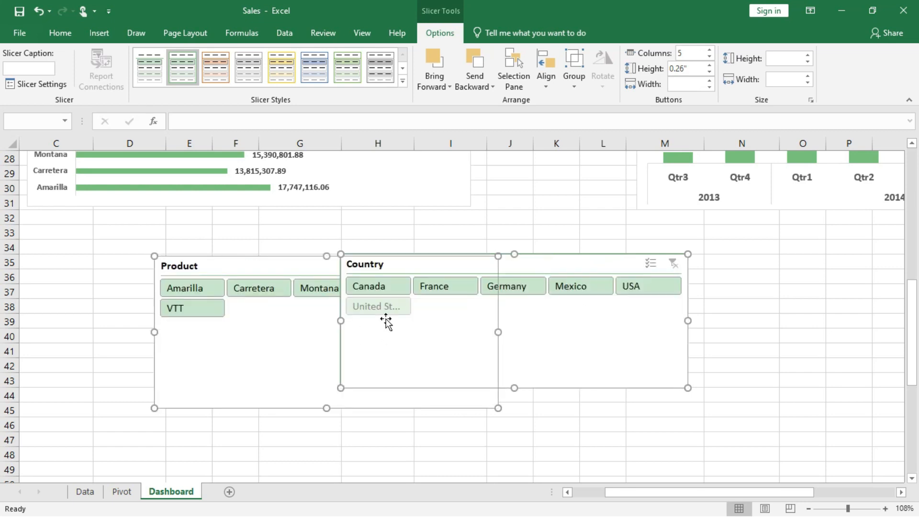
# Try to hide the header and the items with no data on all selected slicers at once
pyautogui.click(392, 310)
pyautogui.rightClick(391, 312)
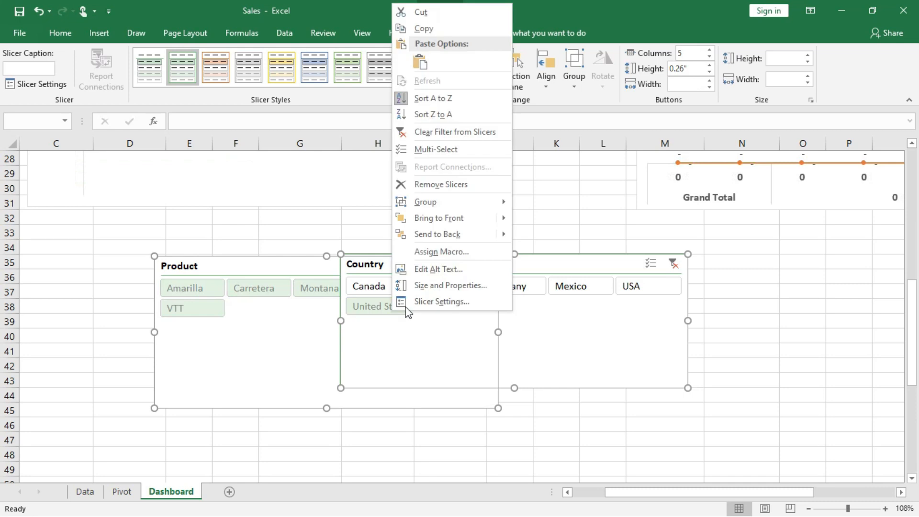
pyautogui.click(431, 302)
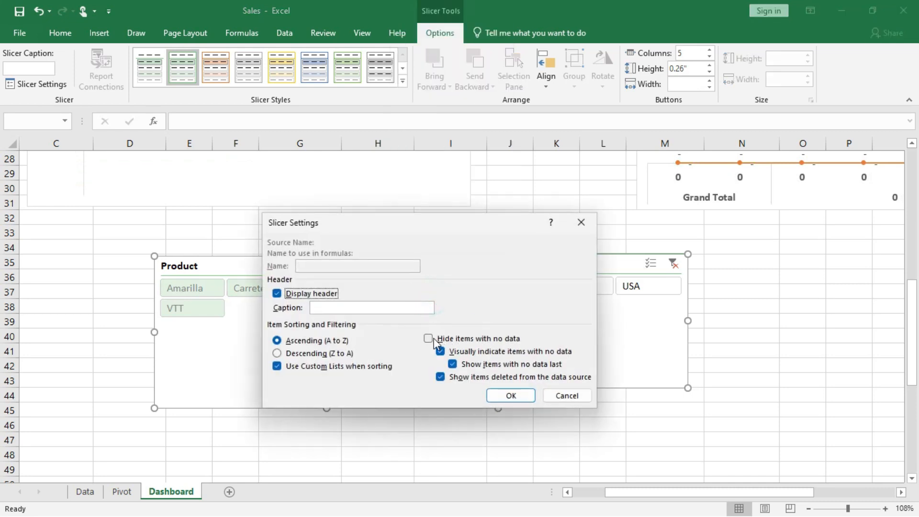
pyautogui.click(428, 338)
pyautogui.click(278, 293)
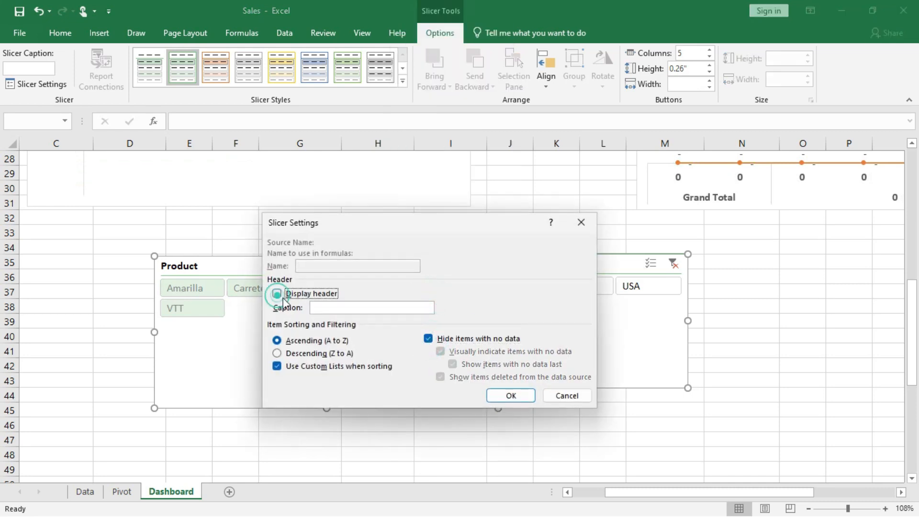
pyautogui.click(511, 396)
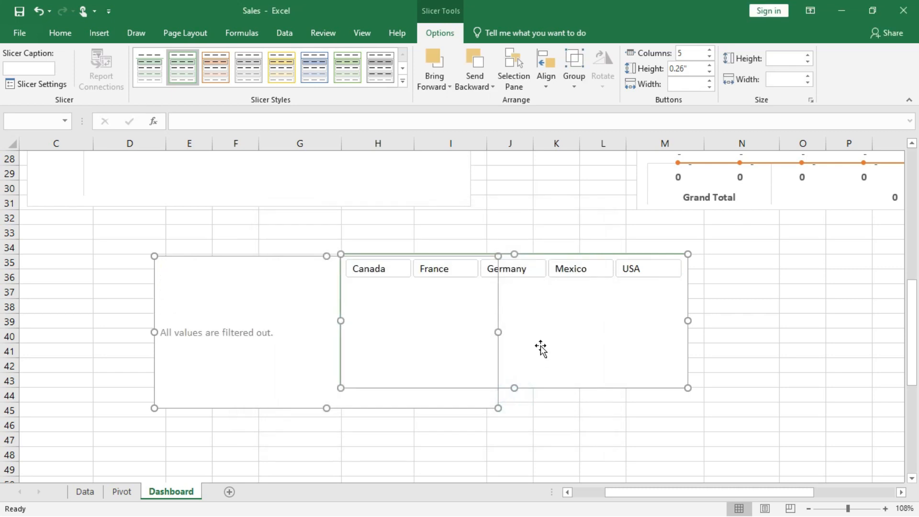
pyautogui.hotkey('ctrl', 'z')
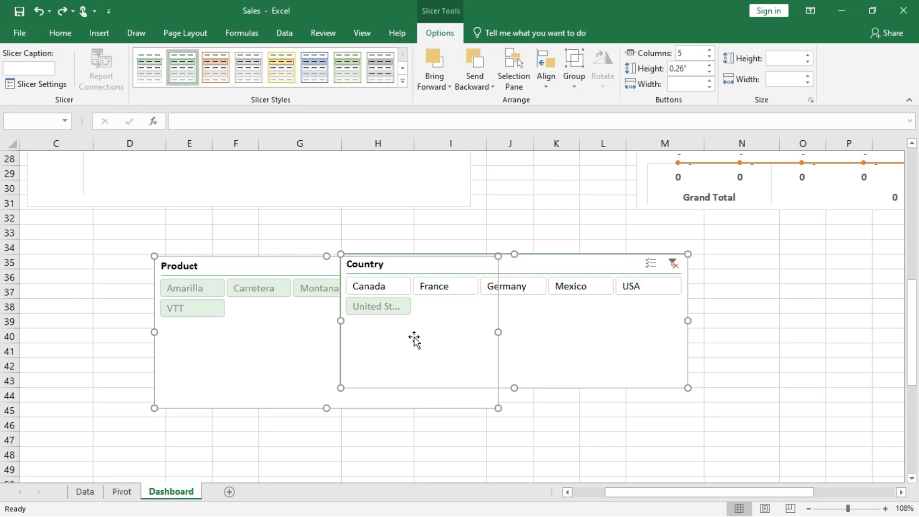
# Filter the Country slicer to Germany and clear the filters from all selected slicers
pyautogui.click(521, 291)
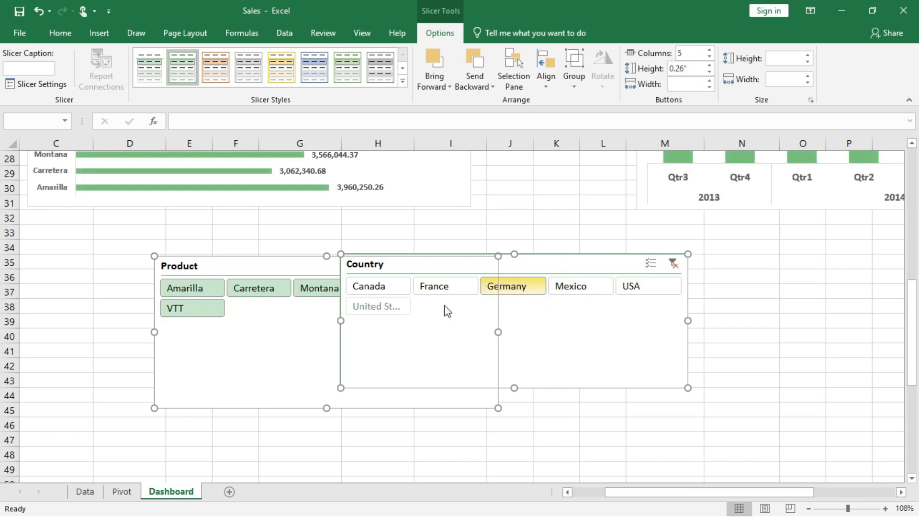
pyautogui.rightClick(381, 313)
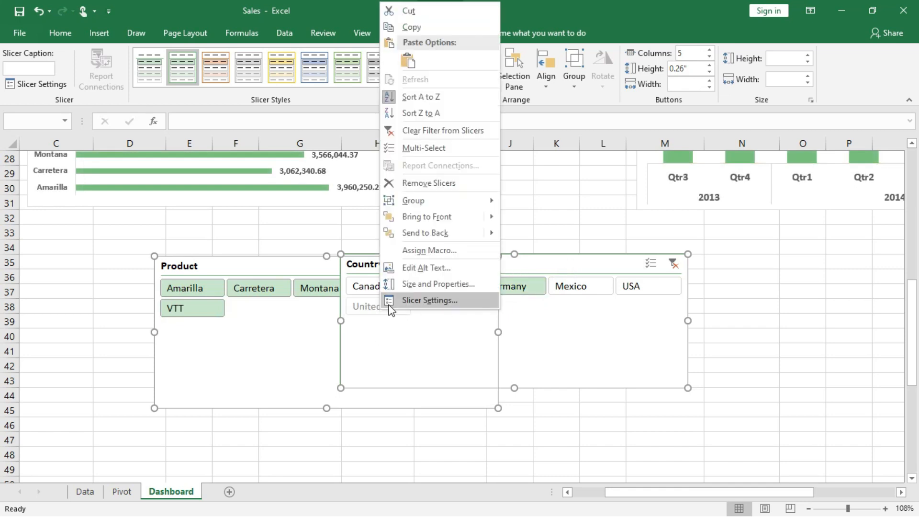
pyautogui.click(438, 133)
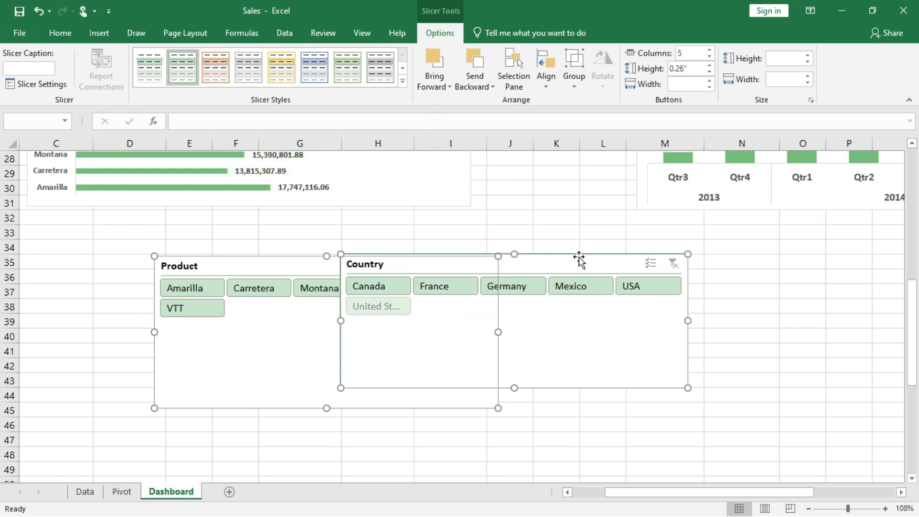
# Nudge the slicers up to row 34 and move only the Country slicer right so that it starts in column I
pyautogui.moveTo(469, 264); pyautogui.dragTo(451, 246)
pyautogui.click(562, 212)
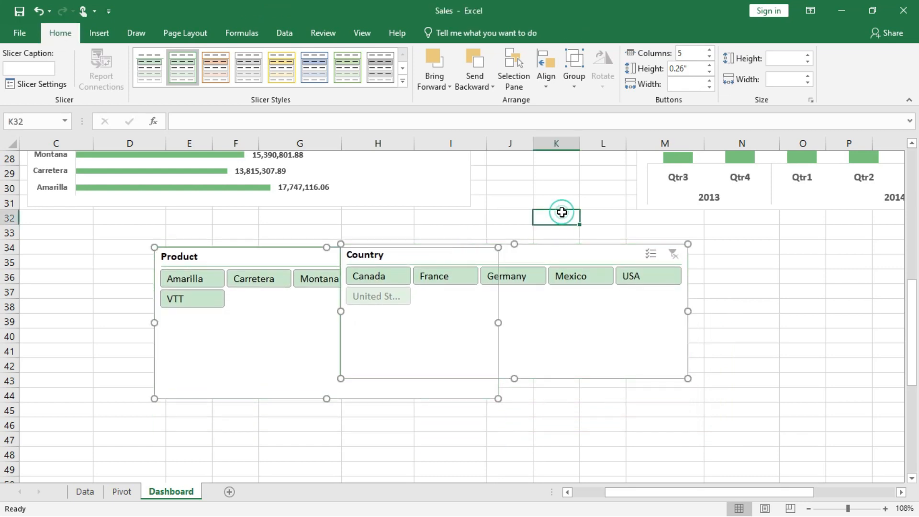
pyautogui.click(567, 257)
pyautogui.moveTo(567, 257); pyautogui.dragTo(761, 278)
pyautogui.moveTo(664, 264); pyautogui.dragTo(615, 258)
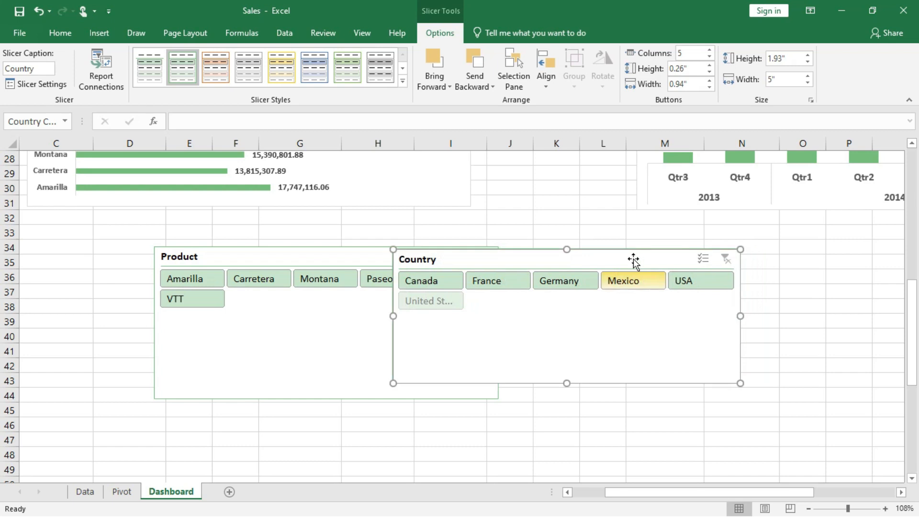
pyautogui.moveTo(690, 259); pyautogui.dragTo(699, 260)
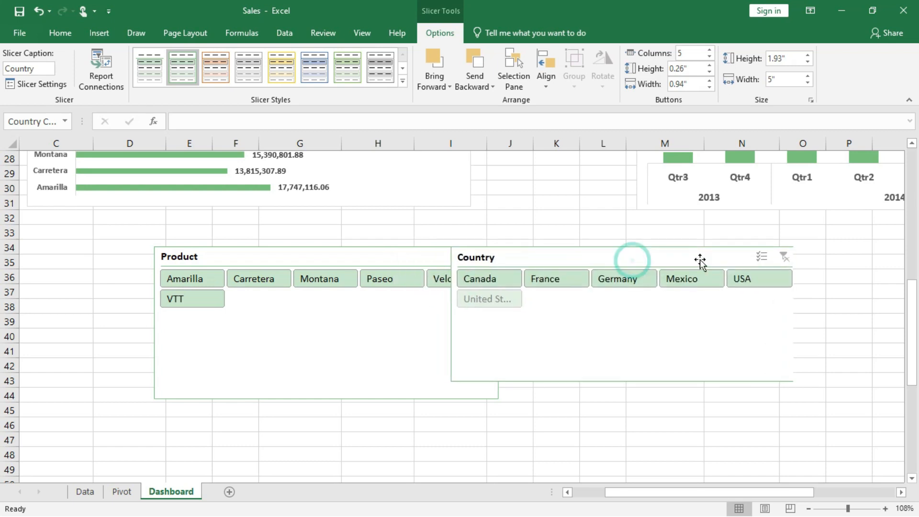
# Turn off the Country slicer's header and hide its items with no data
pyautogui.rightClick(601, 327)
pyautogui.click(636, 318)
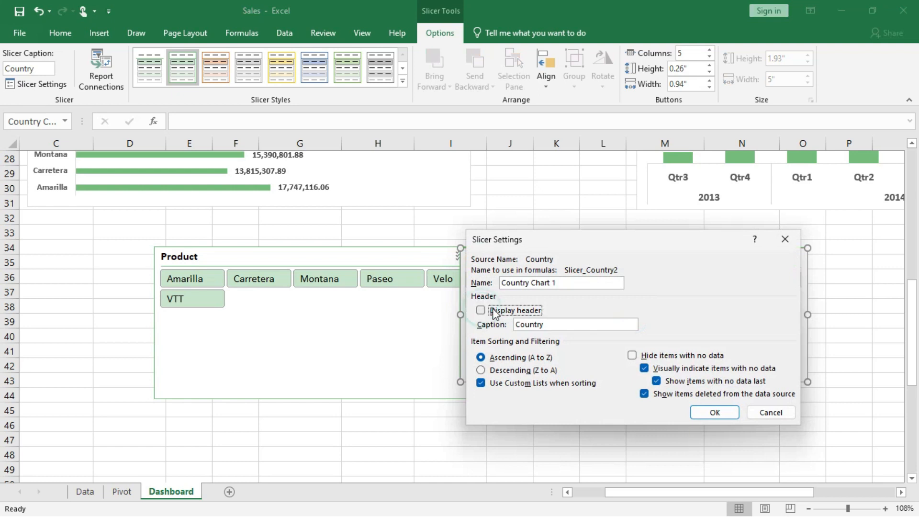
pyautogui.click(632, 355)
pyautogui.click(708, 410)
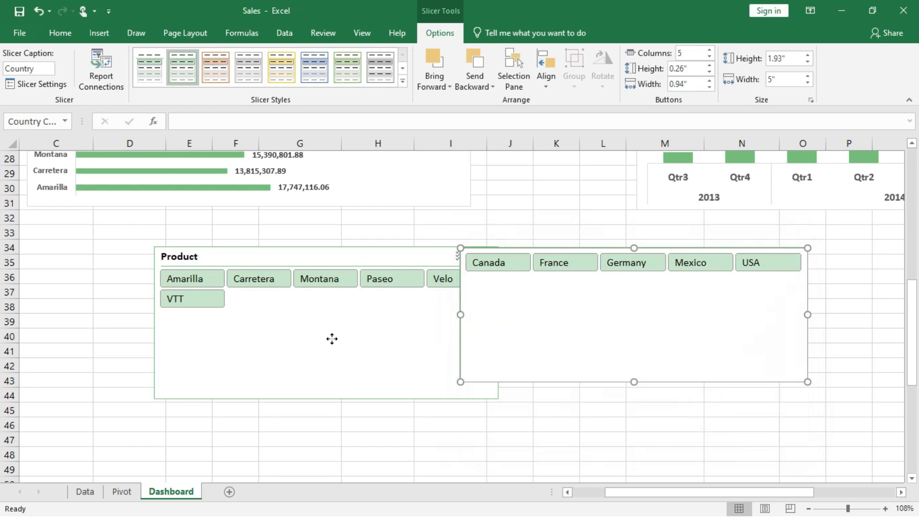
# Turn off the Product slicer's header and move the slicer left and slightly up so that it starts in column C
pyautogui.rightClick(332, 339)
pyautogui.click(356, 330)
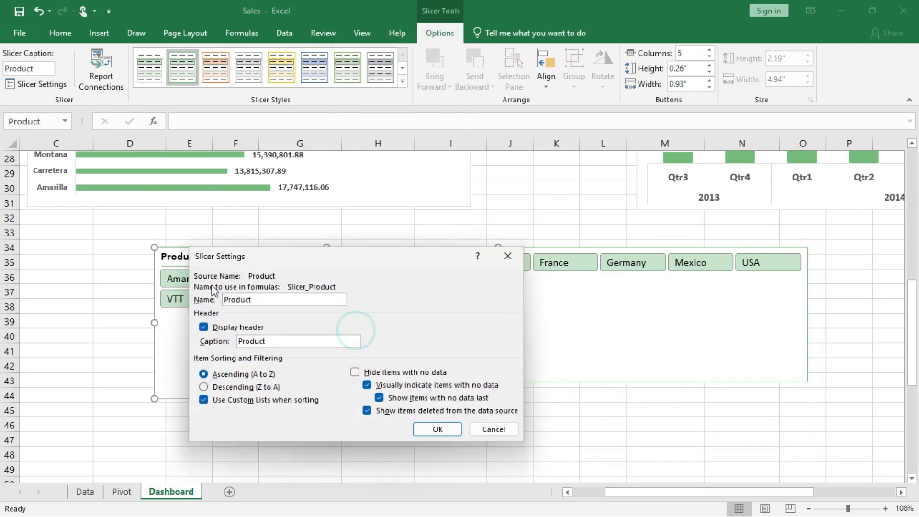
pyautogui.click(437, 429)
pyautogui.moveTo(272, 319); pyautogui.dragTo(194, 287)
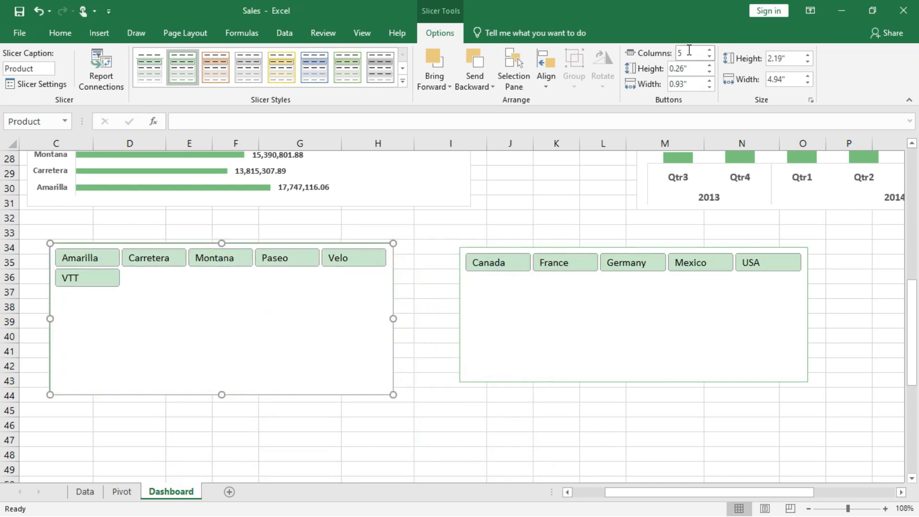
# Set the Product slicer to 6 columns and reduce its height to fit a single row of buttons
pyautogui.click(710, 58)
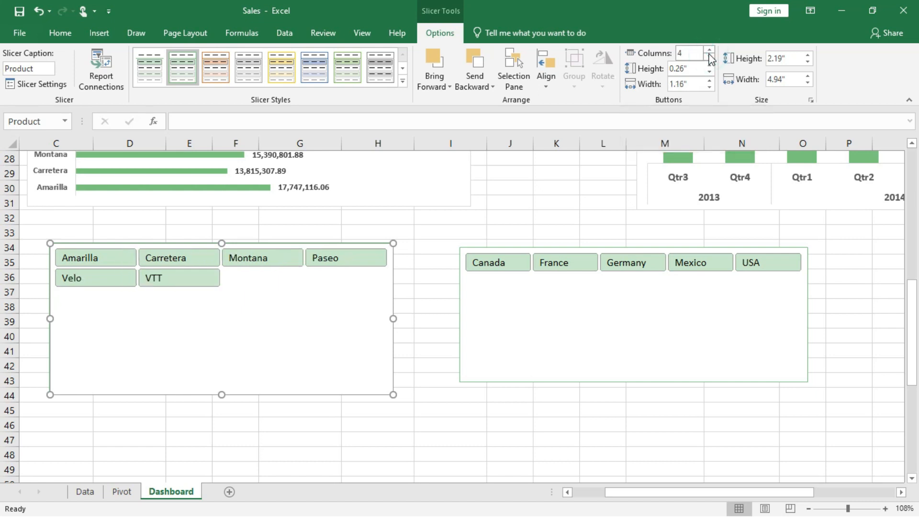
pyautogui.click(709, 58)
pyautogui.click(710, 58)
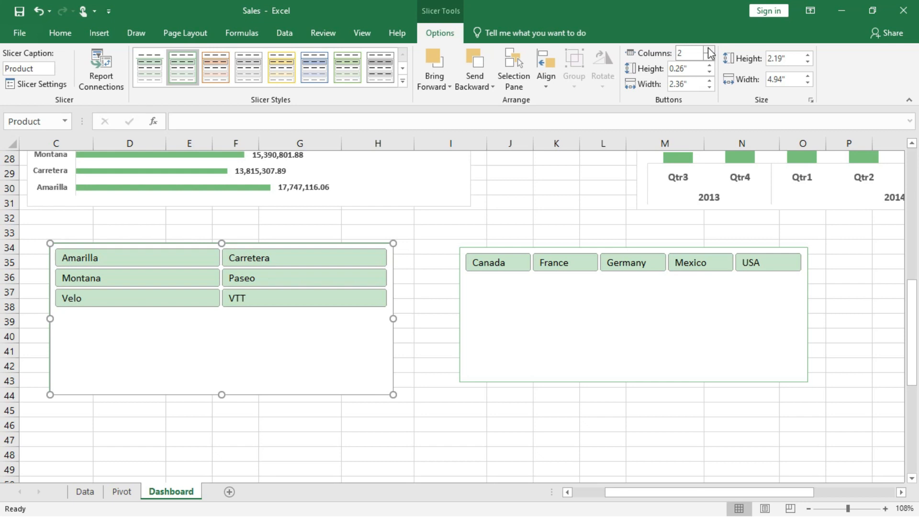
pyautogui.click(709, 50)
pyautogui.click(710, 49)
pyautogui.click(710, 49)
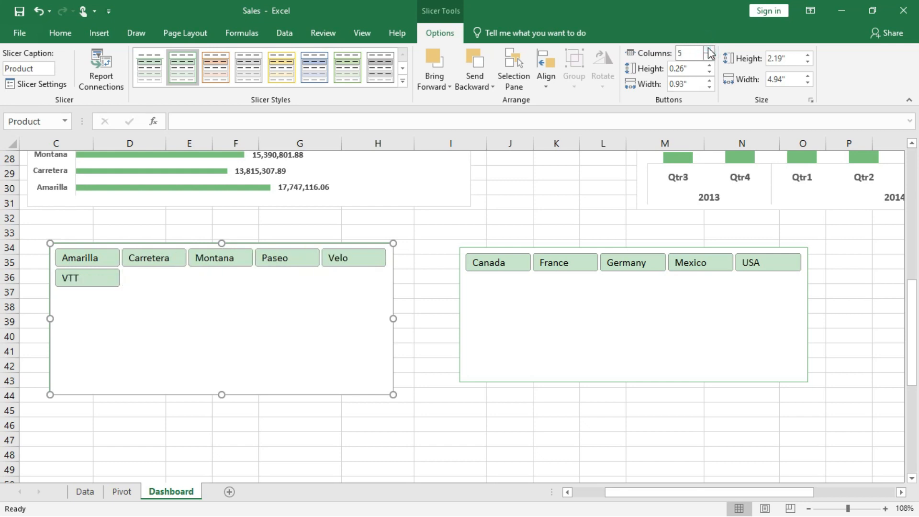
pyautogui.click(709, 50)
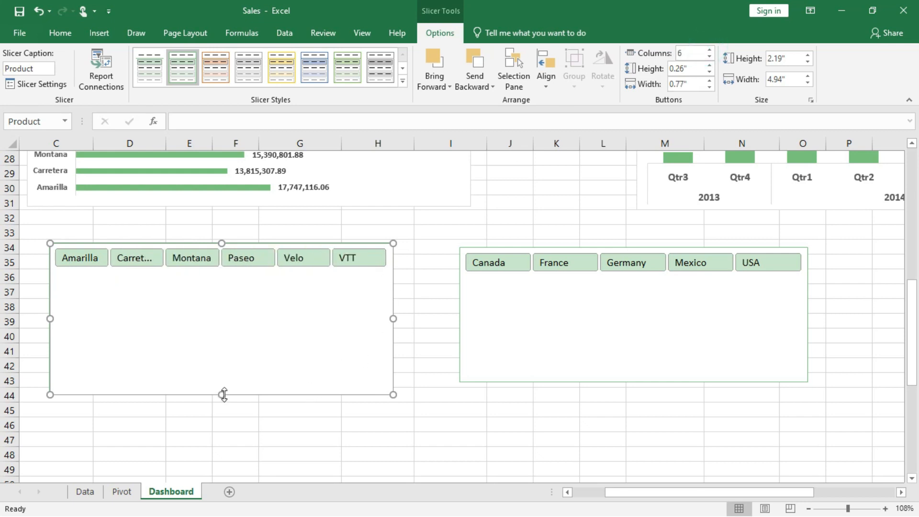
pyautogui.moveTo(224, 356); pyautogui.dragTo(235, 275)
# Reduce the Country slicer's height to about 0.41" so that it fits a single row of buttons
pyautogui.click(631, 381)
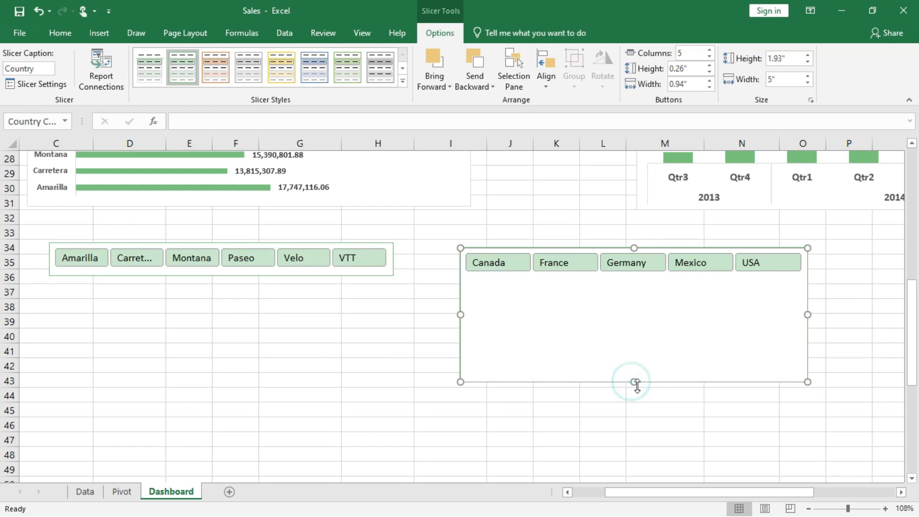
pyautogui.moveTo(635, 378); pyautogui.dragTo(633, 278)
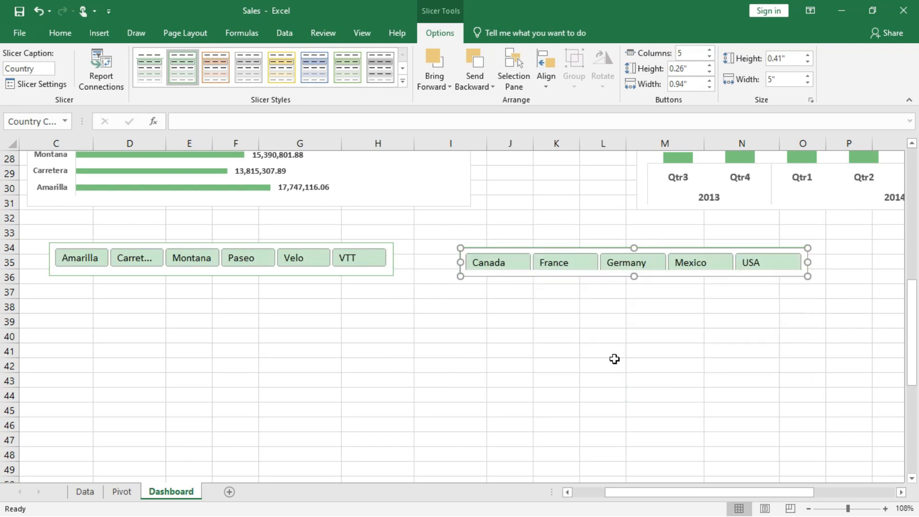
# Move the Segment slicer up to row 37 below the Product slicer and turn off its header
pyautogui.hscroll(5, 615, 359)
pyautogui.scroll(-6, 615, 359)
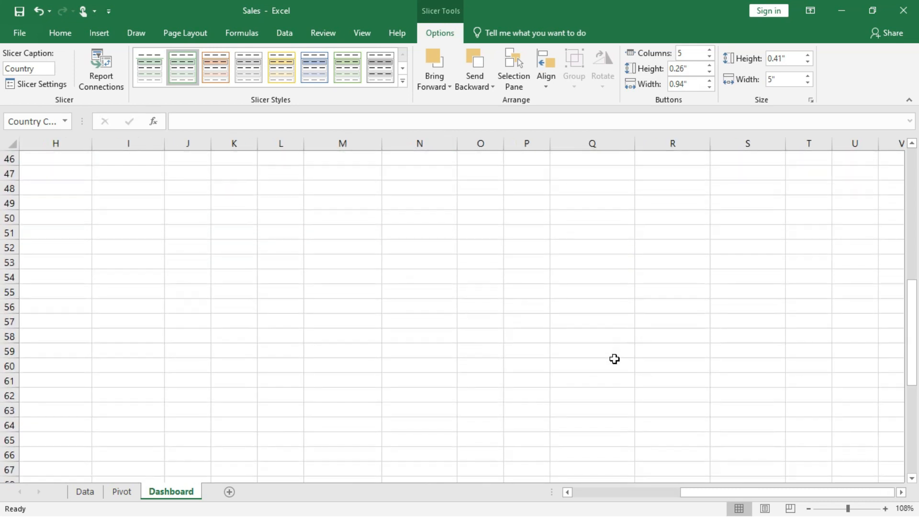
pyautogui.hscroll(-7, 615, 359)
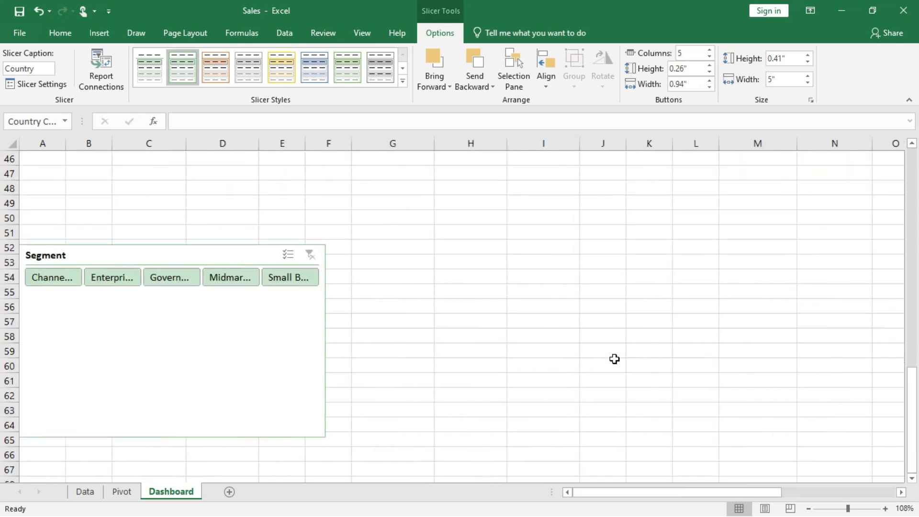
pyautogui.moveTo(203, 253); pyautogui.dragTo(340, 154)
pyautogui.scroll(6, 341, 154)
pyautogui.moveTo(296, 403); pyautogui.dragTo(305, 356)
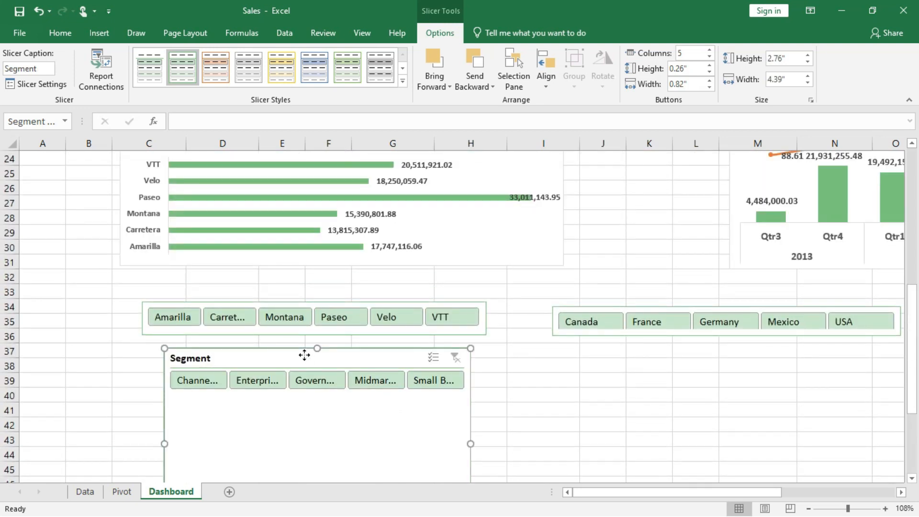
pyautogui.rightClick(305, 354)
pyautogui.click(329, 345)
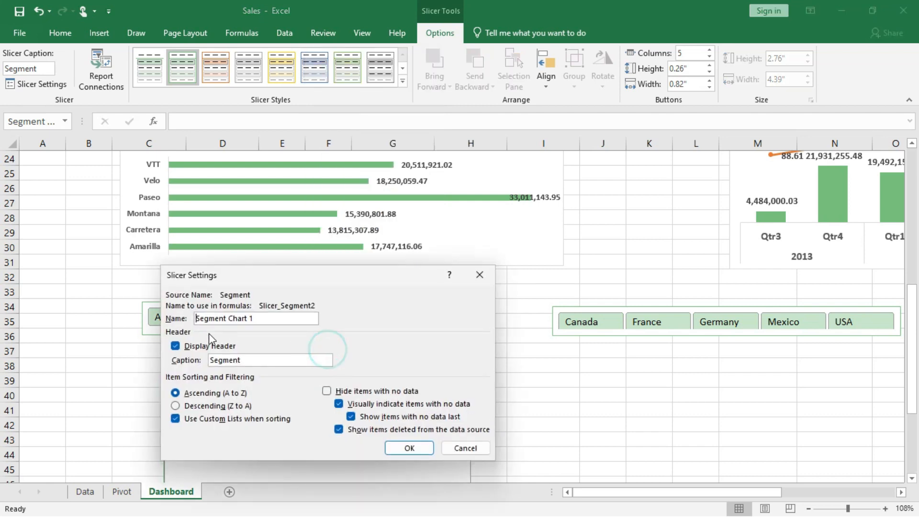
pyautogui.click(409, 448)
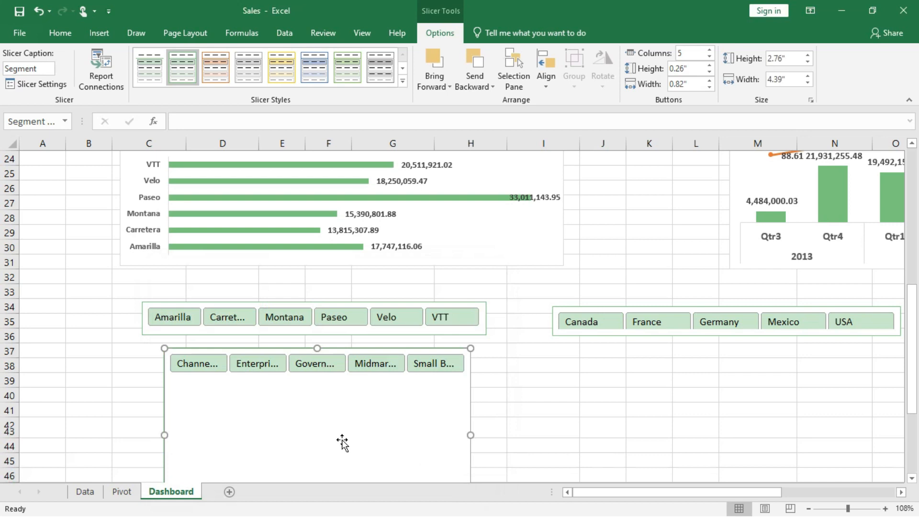
# Widen the Segment slicer to about 6.84" to show its full item names and reduce its height to about 0.42"
pyautogui.scroll(-1, 343, 440)
pyautogui.scroll(-1, 339, 432)
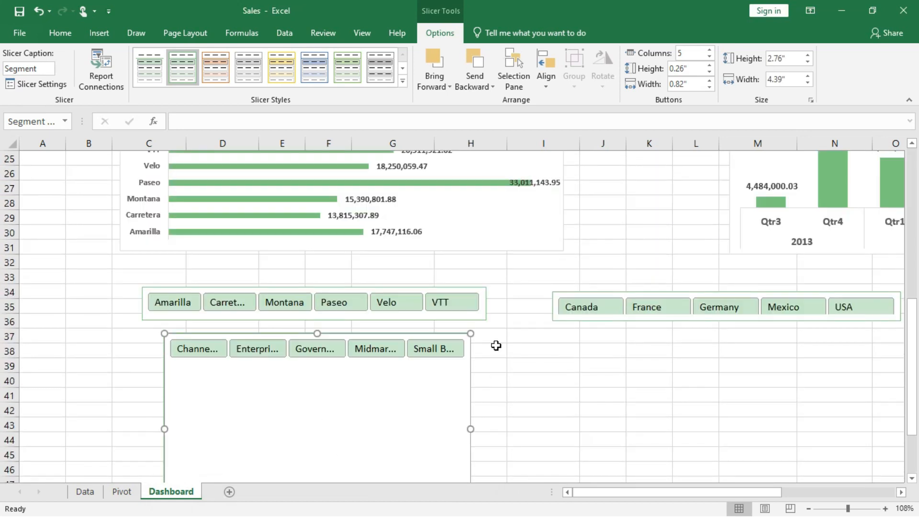
pyautogui.moveTo(470, 428); pyautogui.dragTo(584, 429)
pyautogui.scroll(-1, 625, 434)
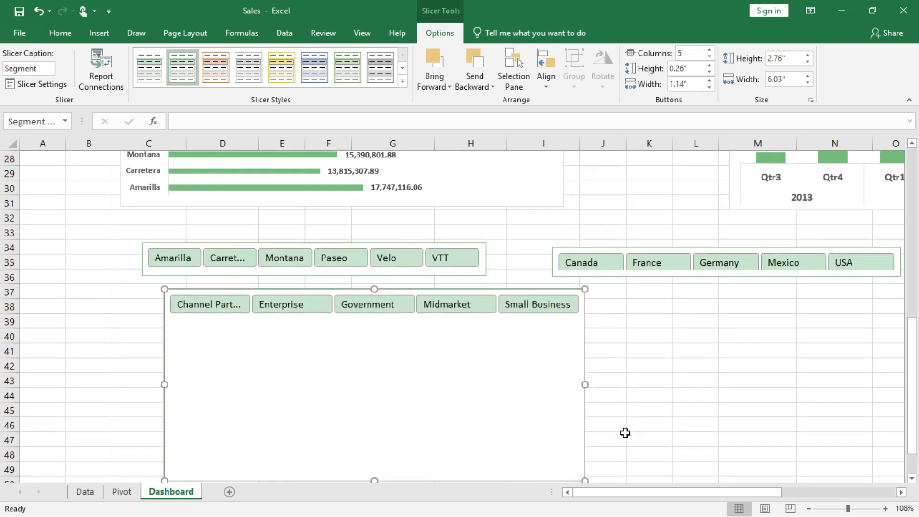
pyautogui.moveTo(585, 383); pyautogui.dragTo(642, 376)
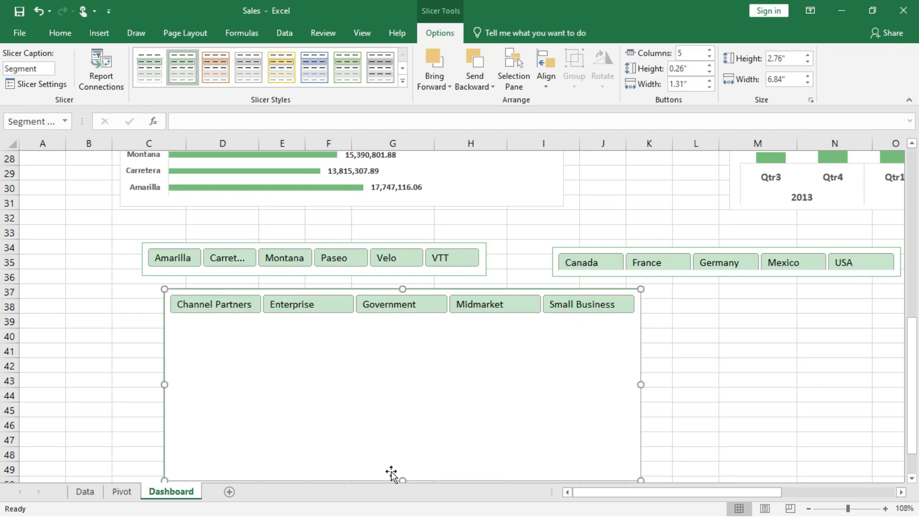
pyautogui.moveTo(402, 481); pyautogui.dragTo(415, 300)
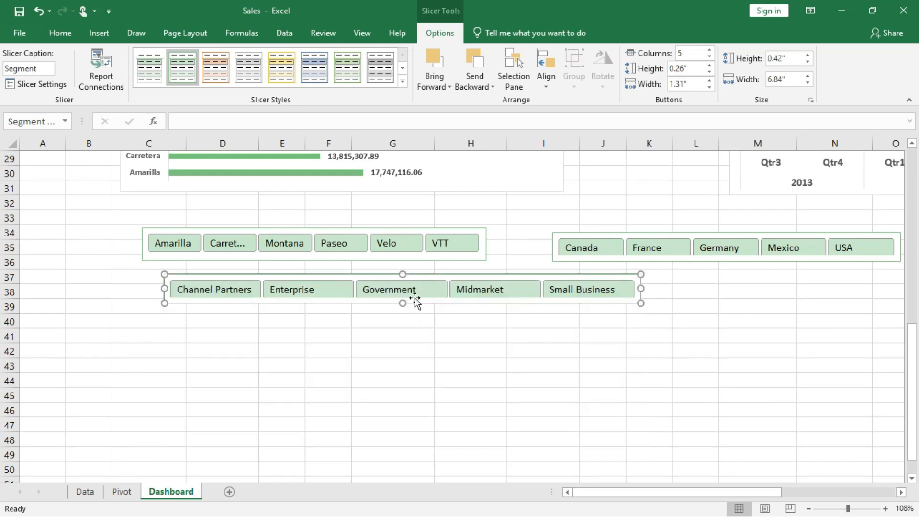
# Apply the borderless light-green slicer style to the Product, Country and Segment slicers together, and deselect them
pyautogui.keyDown('ctrl'); pyautogui.click(341, 256); pyautogui.keyUp('ctrl')
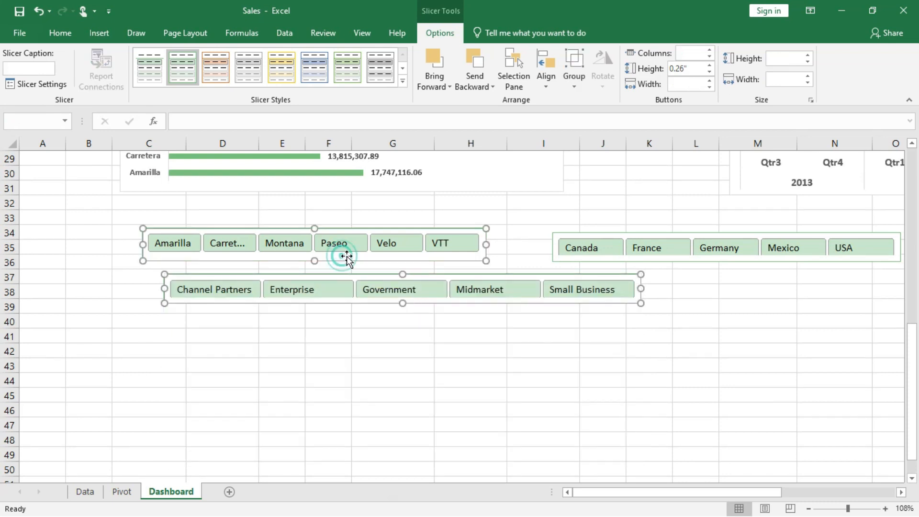
pyautogui.click(596, 261)
pyautogui.click(605, 261)
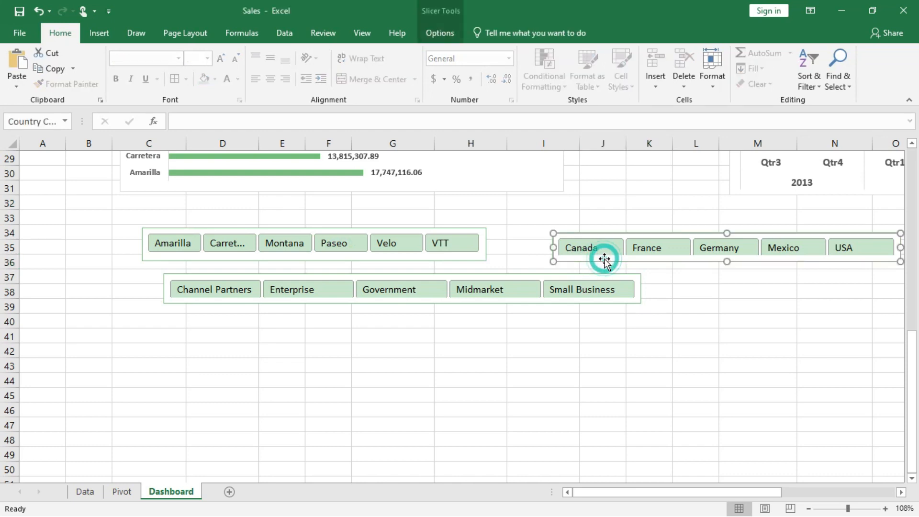
pyautogui.keyDown('ctrl'); pyautogui.click(467, 257); pyautogui.keyUp('ctrl')
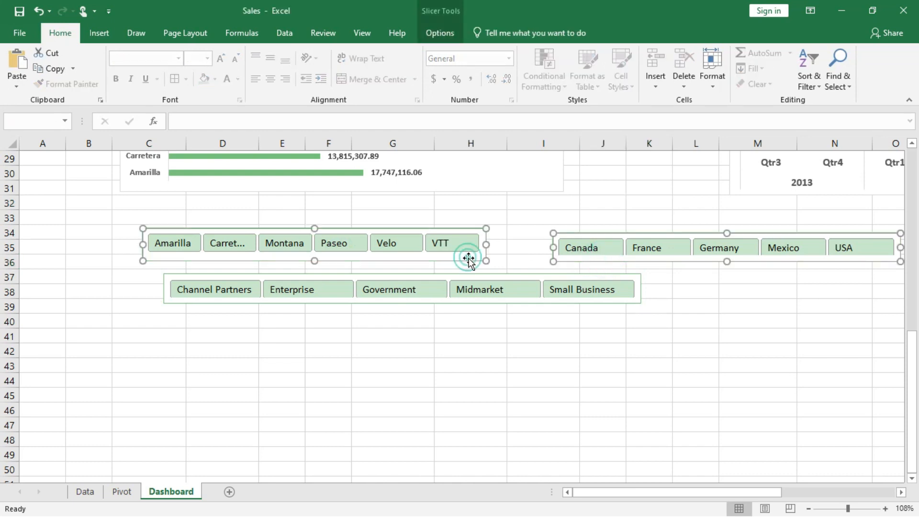
pyautogui.keyDown('ctrl'); pyautogui.click(464, 302); pyautogui.keyUp('ctrl')
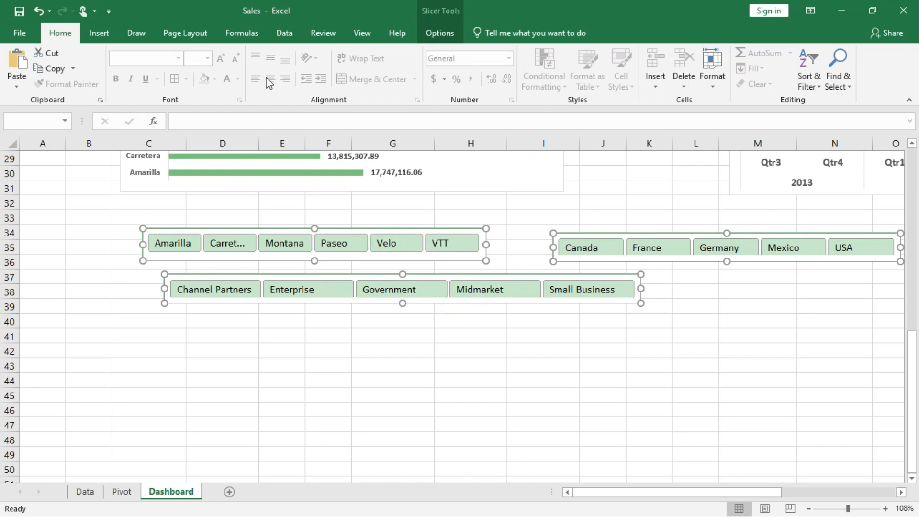
pyautogui.click(437, 32)
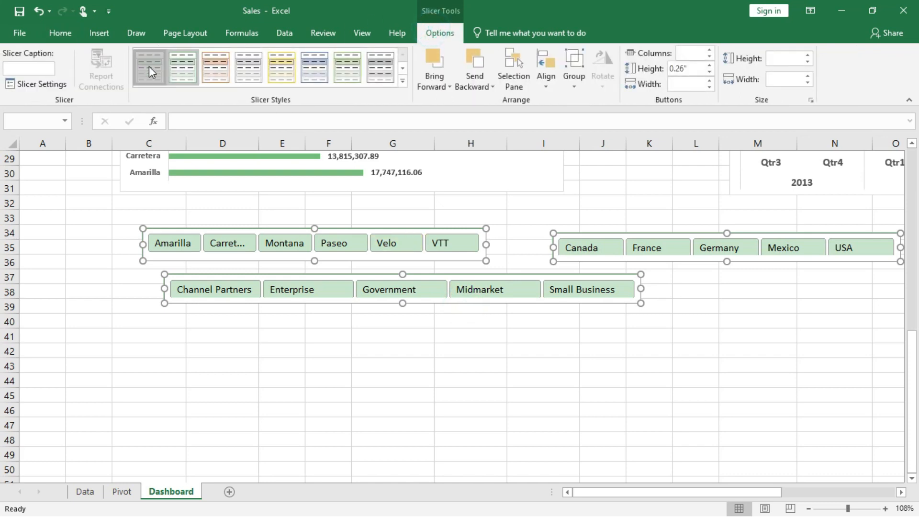
pyautogui.scroll(2, 388, 343)
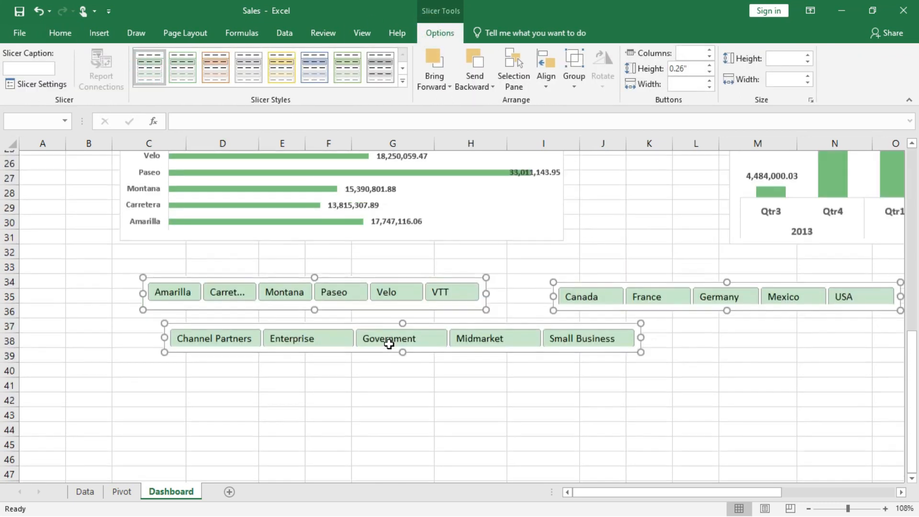
pyautogui.scroll(2, 434, 358)
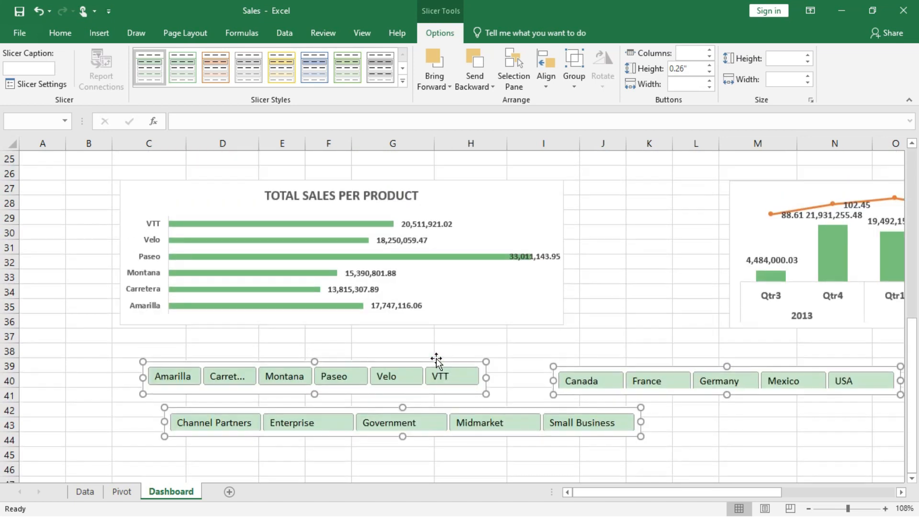
pyautogui.scroll(1, 435, 358)
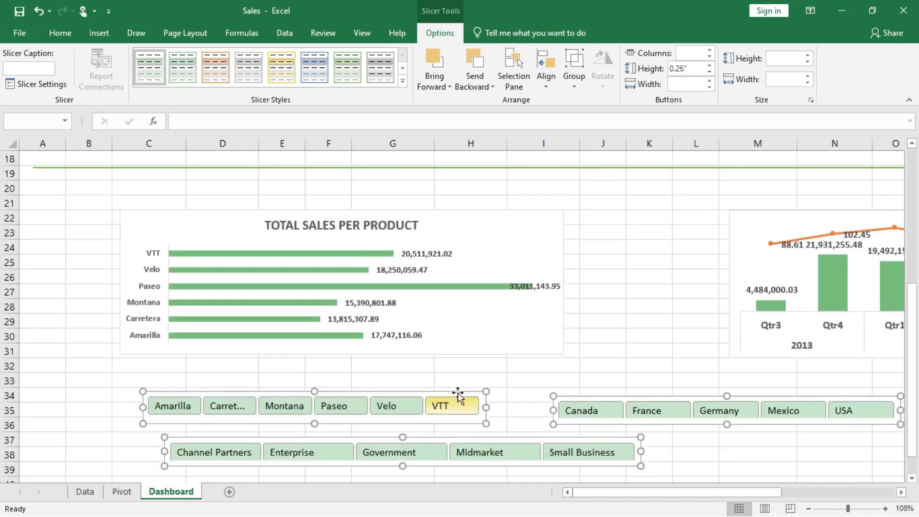
pyautogui.click(522, 386)
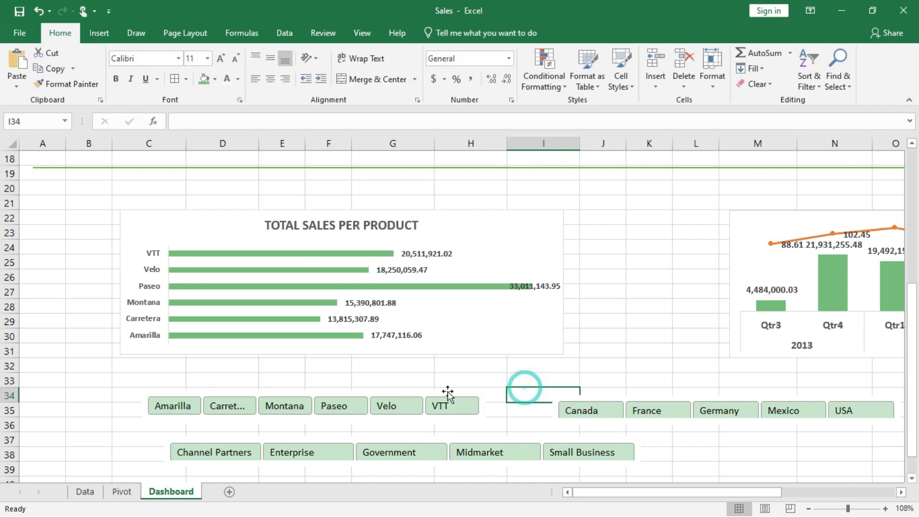
# Move the Product slicer above the product chart, just under the green line at row 19, starting in column A
pyautogui.moveTo(445, 393); pyautogui.dragTo(322, 167)
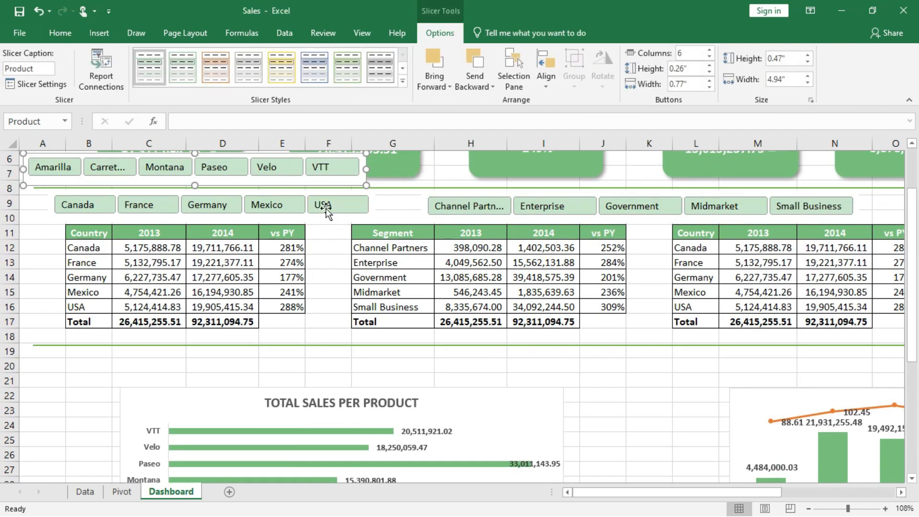
pyautogui.moveTo(305, 183); pyautogui.dragTo(333, 376)
pyautogui.press('Down')
pyautogui.press('Down')
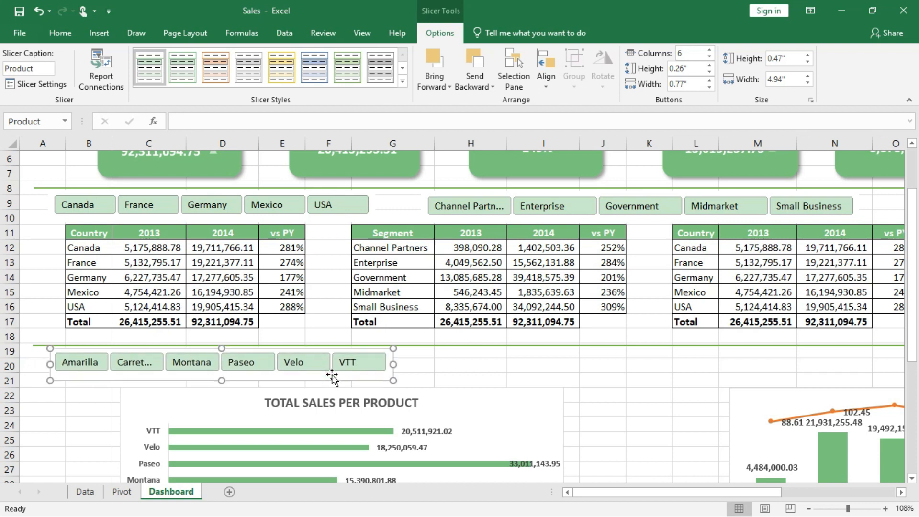
pyautogui.press('Left')
pyautogui.press('Left')
# Try to move the Segment slicer from row 37 up to the space above the charts
pyautogui.scroll(-3, 332, 376)
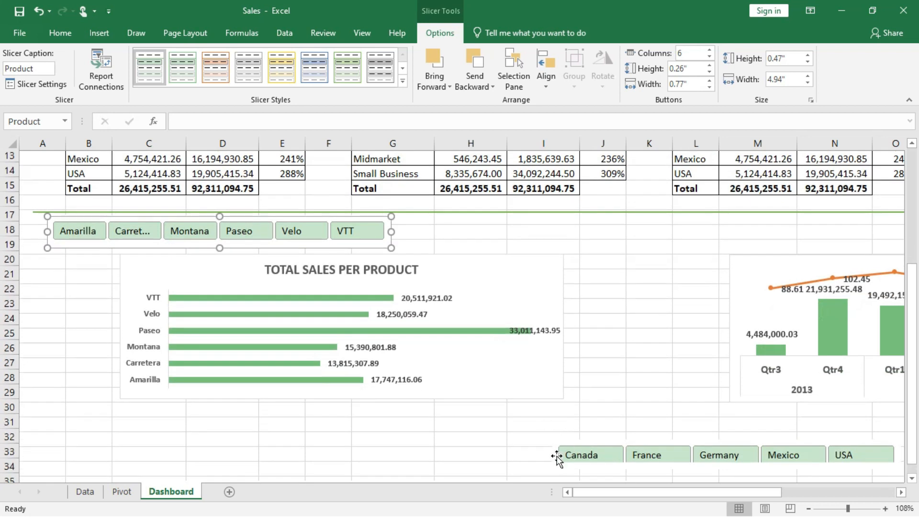
pyautogui.scroll(-4, 516, 434)
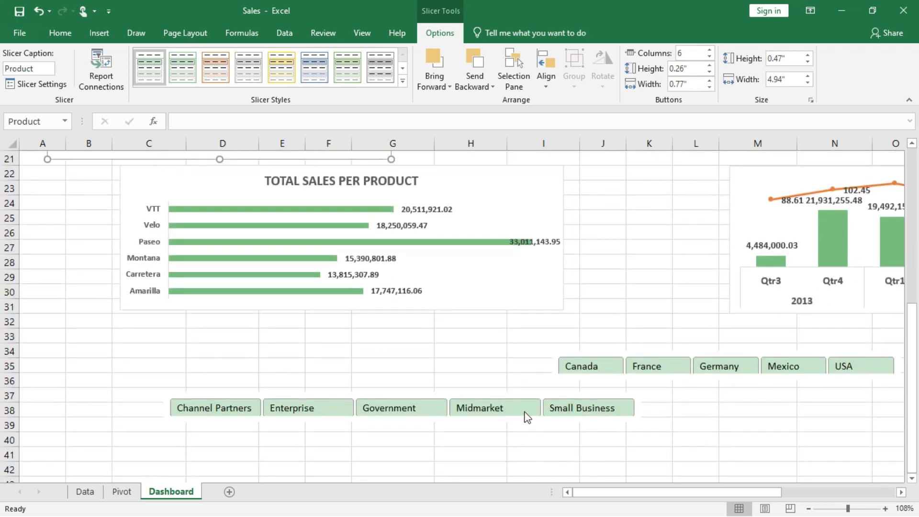
pyautogui.moveTo(522, 419); pyautogui.dragTo(671, 134)
pyautogui.scroll(3, 652, 226)
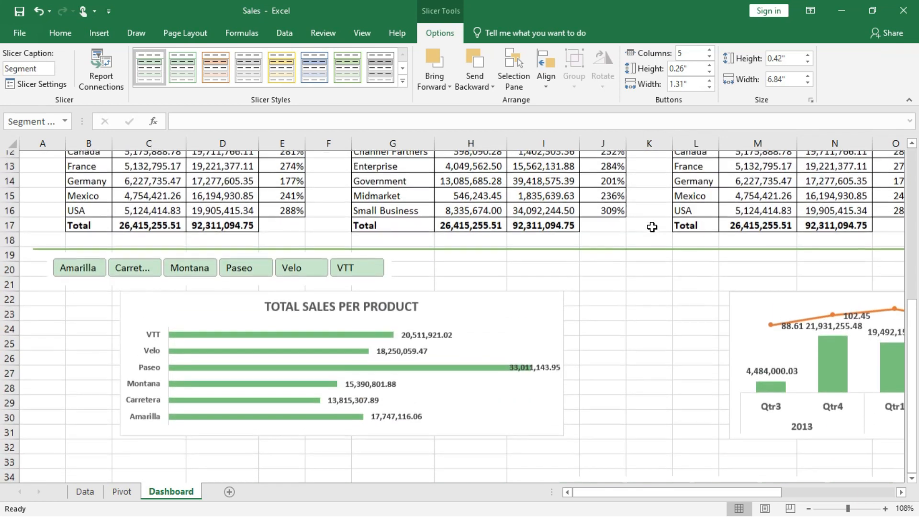
pyautogui.scroll(-6, 623, 257)
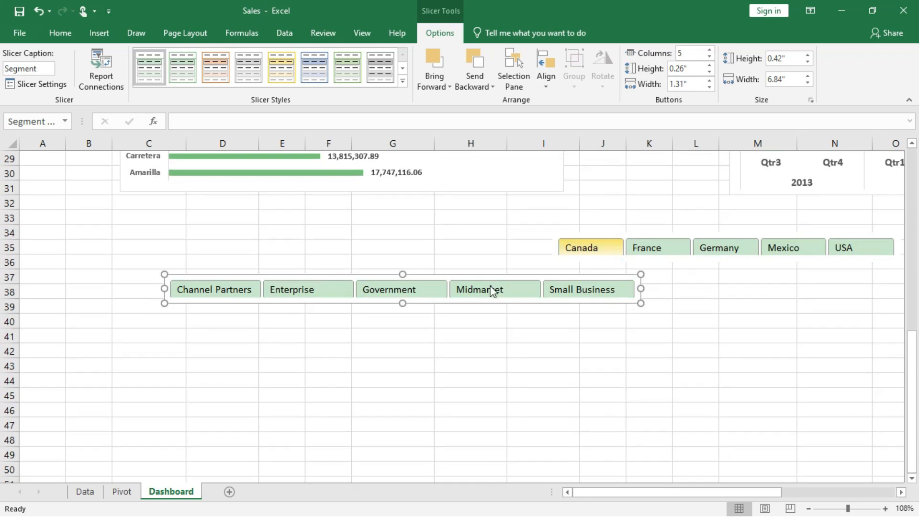
pyautogui.moveTo(484, 275); pyautogui.dragTo(602, 144)
pyautogui.scroll(1, 573, 276)
pyautogui.scroll(2, 551, 297)
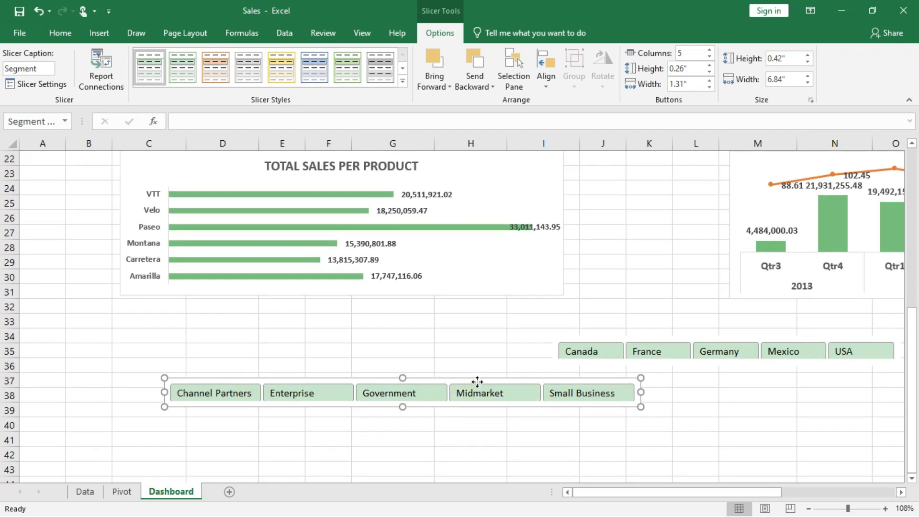
pyautogui.moveTo(577, 237); pyautogui.dragTo(653, 135)
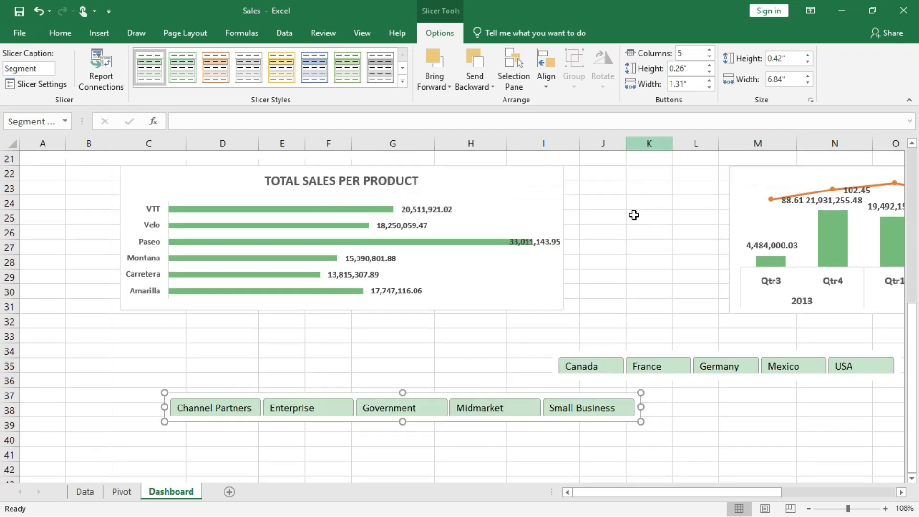
# Move the Segment slicer up to row 19, to the right of the Product slicer
pyautogui.scroll(1, 559, 327)
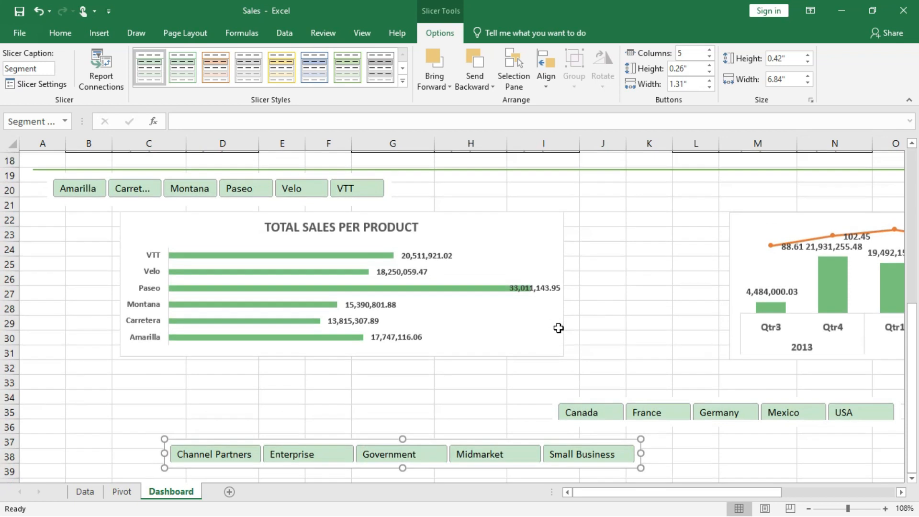
pyautogui.moveTo(503, 441); pyautogui.dragTo(625, 225)
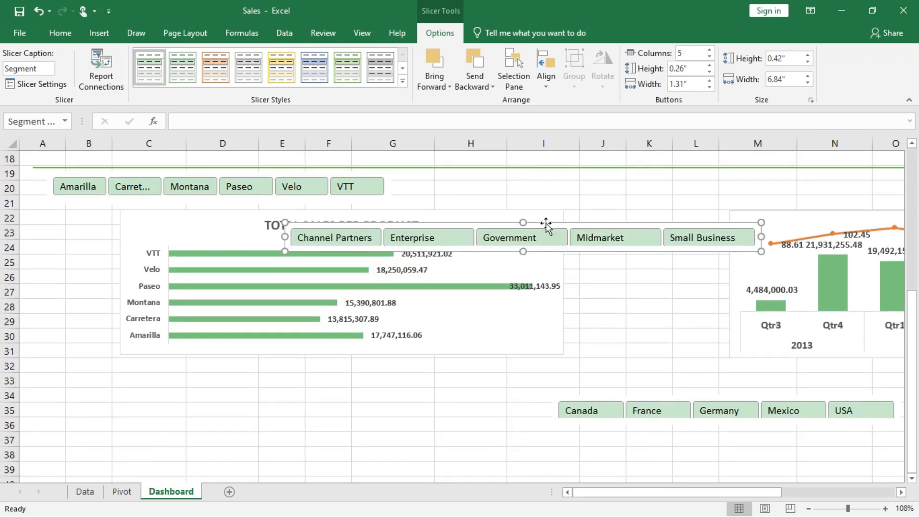
pyautogui.moveTo(545, 222); pyautogui.dragTo(728, 164)
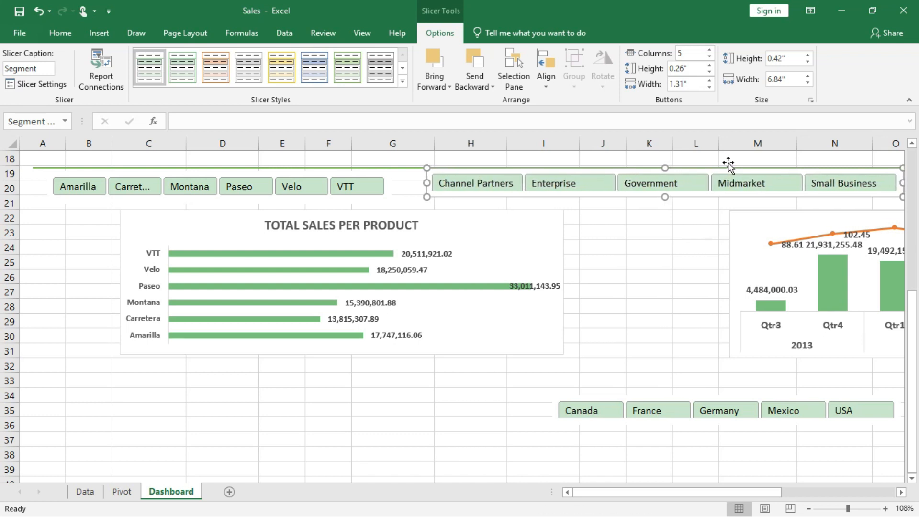
# Nudge the Segment slicer left and down so that it sits close beside the Product slicer with their buttons level
pyautogui.press('Left')
pyautogui.press('Left')
pyautogui.press('Left')
pyautogui.press('Left')
pyautogui.press('Left')
pyautogui.press('Left')
pyautogui.press('Left')
pyautogui.press('Left')
pyautogui.press('Left')
pyautogui.press('Left')
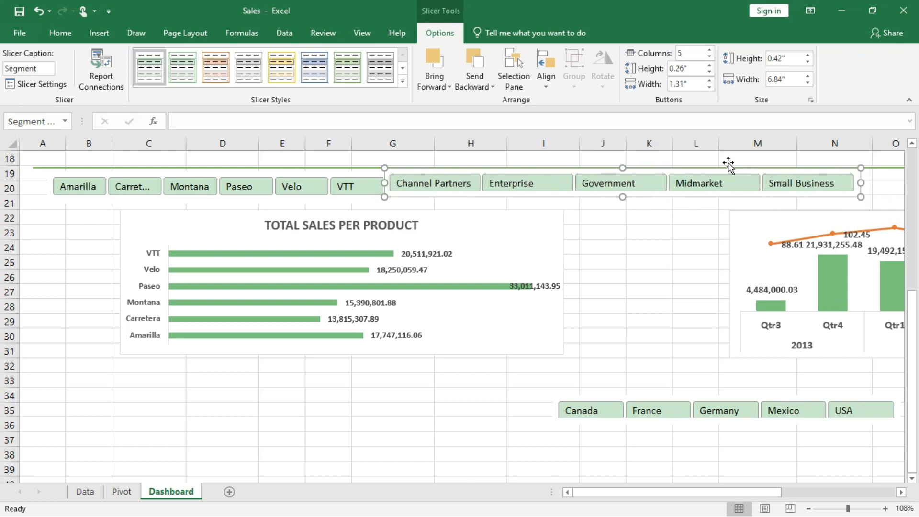
pyautogui.press('Left')
pyautogui.press('Down')
pyautogui.press('Down')
pyautogui.press('Left')
pyautogui.press('Left')
pyautogui.press('Left')
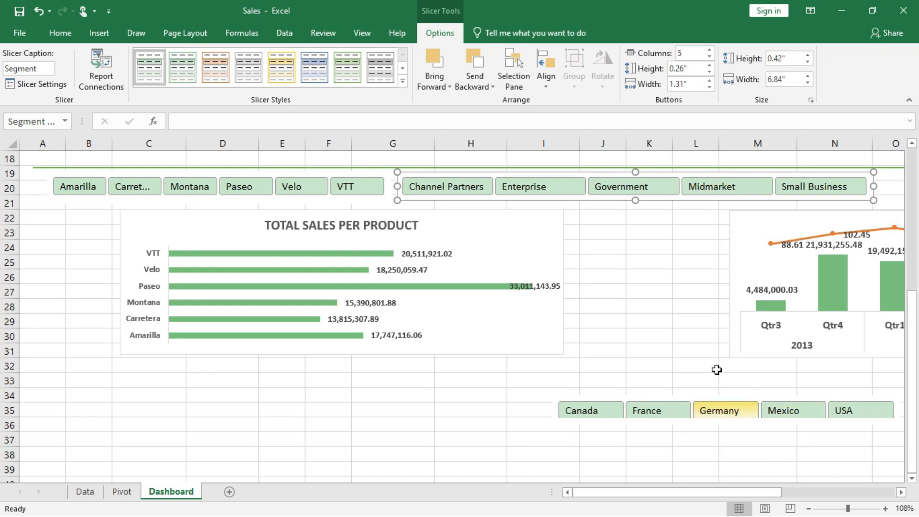
# Move the Country slicer from row 35 up to row 20, at the right end of the Segment slicer above the charts
pyautogui.hscroll(5, 717, 369)
pyautogui.moveTo(525, 394); pyautogui.dragTo(607, 369)
pyautogui.moveTo(474, 399); pyautogui.dragTo(831, 158)
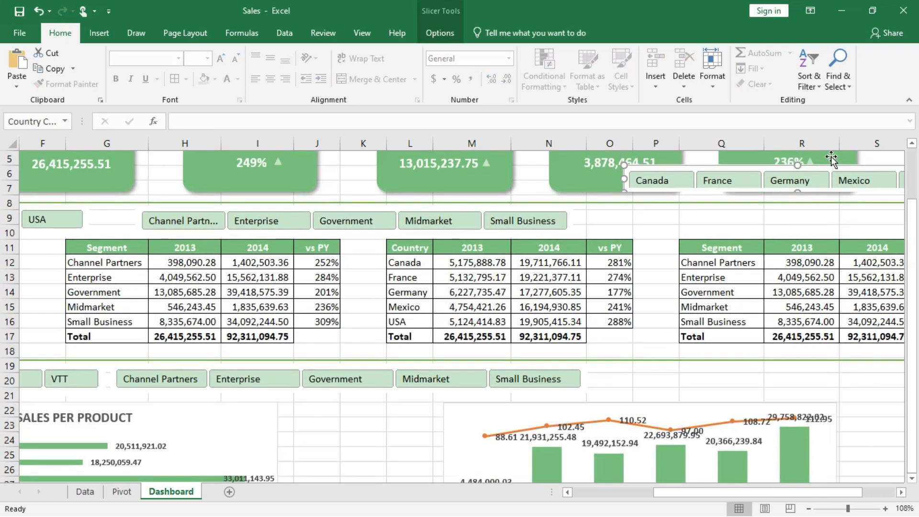
pyautogui.press('Down')
pyautogui.press('Down')
pyautogui.press('Down')
pyautogui.press('Down')
pyautogui.press('Down')
pyautogui.press('Down')
pyautogui.press('Down')
pyautogui.press('Down')
pyautogui.press('Down')
pyautogui.press('Down')
pyautogui.press('Down')
pyautogui.press('Down')
pyautogui.press('Down')
pyautogui.press('Down')
pyautogui.press('Down')
pyautogui.press('Down')
pyautogui.press('Down')
pyautogui.press('Down')
pyautogui.press('Down')
pyautogui.press('Down')
pyautogui.press('Down')
pyautogui.press('Down')
pyautogui.press('Down')
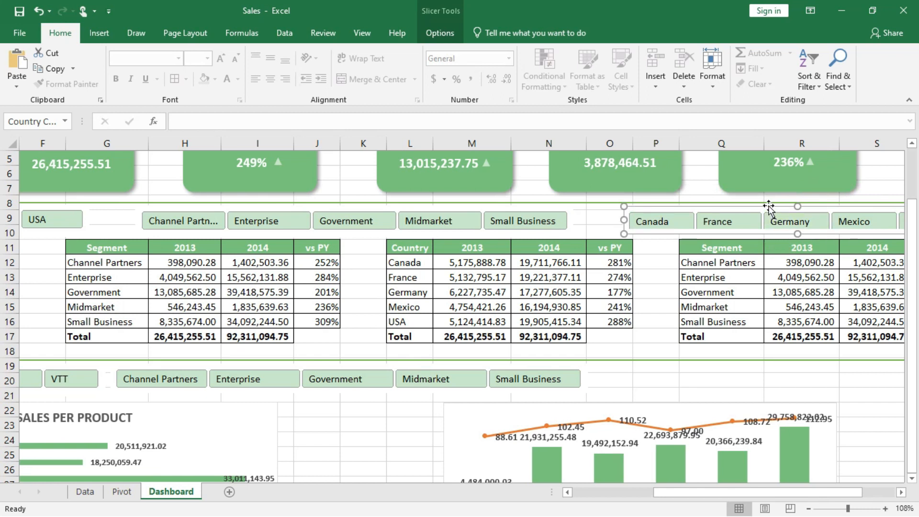
pyautogui.moveTo(767, 209); pyautogui.dragTo(712, 385)
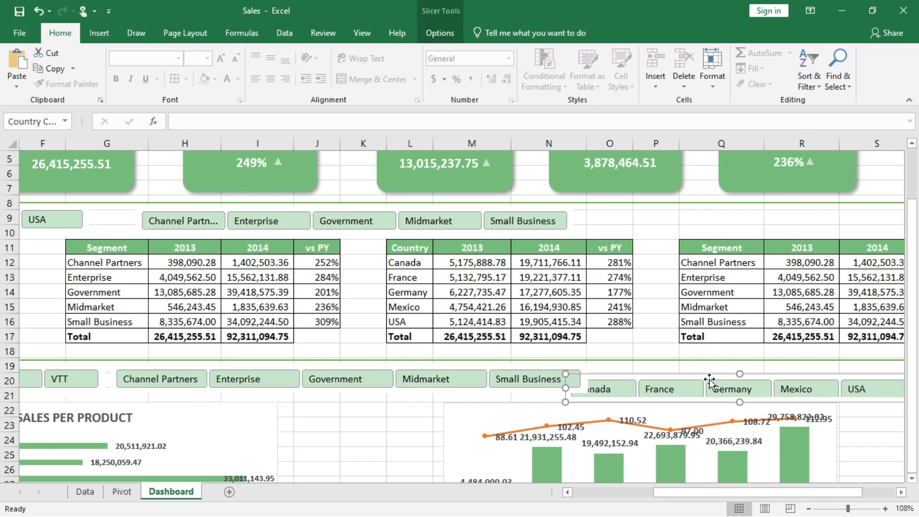
# Nudge the Country slicer right and up so that it clears the Segment slicer and their buttons in row 20 are roughly level
pyautogui.press('Right')
pyautogui.press('Right')
pyautogui.press('Right')
pyautogui.press('Right')
pyautogui.press('Right')
pyautogui.press('Right')
pyautogui.press('Right')
pyautogui.press('Right')
pyautogui.press('Right')
pyautogui.press('Right')
pyautogui.press('Right')
pyautogui.press('Right')
pyautogui.press('Right')
pyautogui.press('Right')
pyautogui.press('Right')
pyautogui.press('Right')
pyautogui.press('Right')
pyautogui.press('Right')
pyautogui.press('Right')
pyautogui.press('Right')
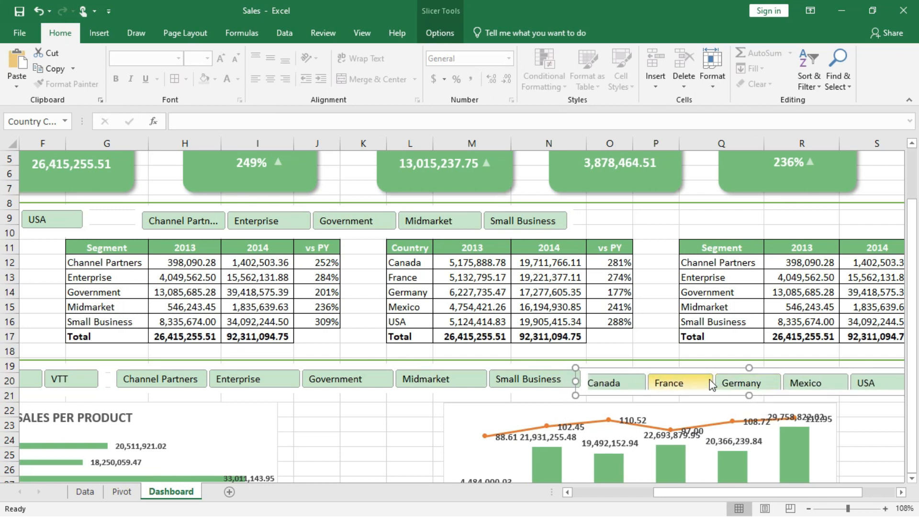
pyautogui.press('Up')
pyautogui.press('Up')
pyautogui.press('Up')
pyautogui.press('Right')
pyautogui.press('Right')
pyautogui.press('Right')
pyautogui.press('Right')
pyautogui.press('Right')
pyautogui.press('Right')
pyautogui.press('Right')
pyautogui.press('Right')
pyautogui.press('Right')
pyautogui.press('Right')
pyautogui.press('Right')
pyautogui.press('Right')
pyautogui.press('Right')
pyautogui.press('Right')
pyautogui.press('Right')
pyautogui.press('Right')
pyautogui.press('Right')
pyautogui.press('Right')
pyautogui.press('Right')
pyautogui.press('Right')
pyautogui.press('Up')
pyautogui.press('Up')
pyautogui.press('Up')
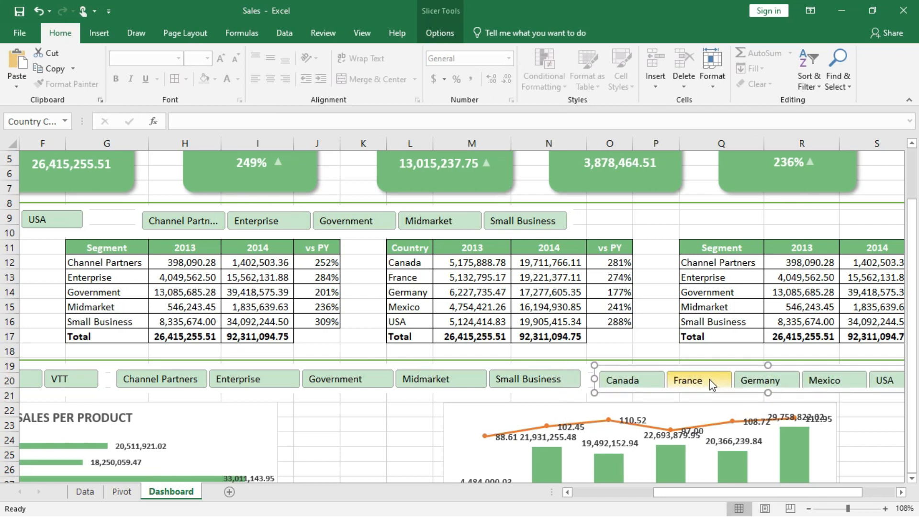
# Distribute the Product, Segment and Country slicers above the charts evenly in the horizontal direction
pyautogui.keyDown('ctrl'); pyautogui.click(555, 390); pyautogui.keyUp('ctrl')
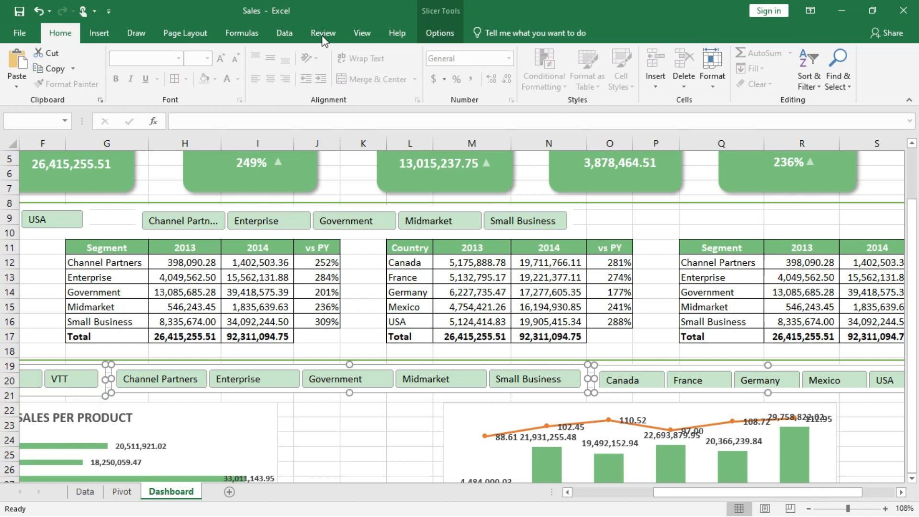
pyautogui.click(99, 33)
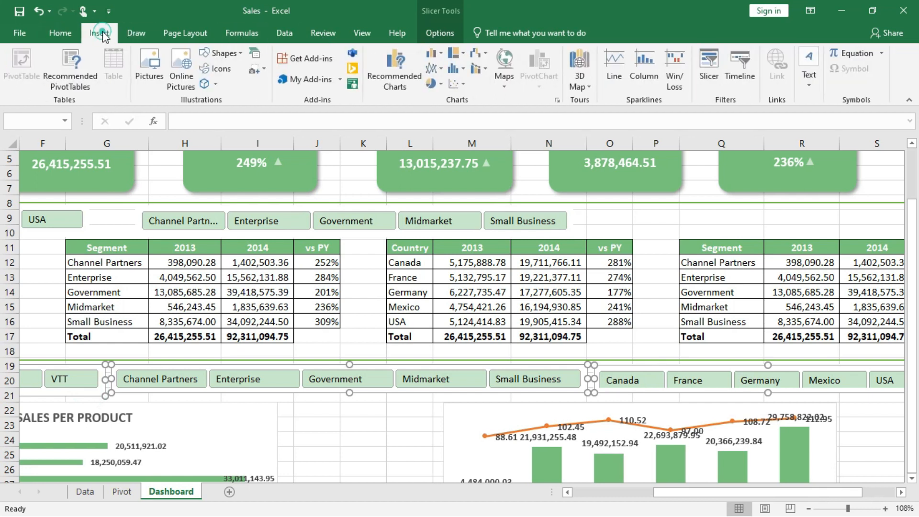
pyautogui.click(60, 34)
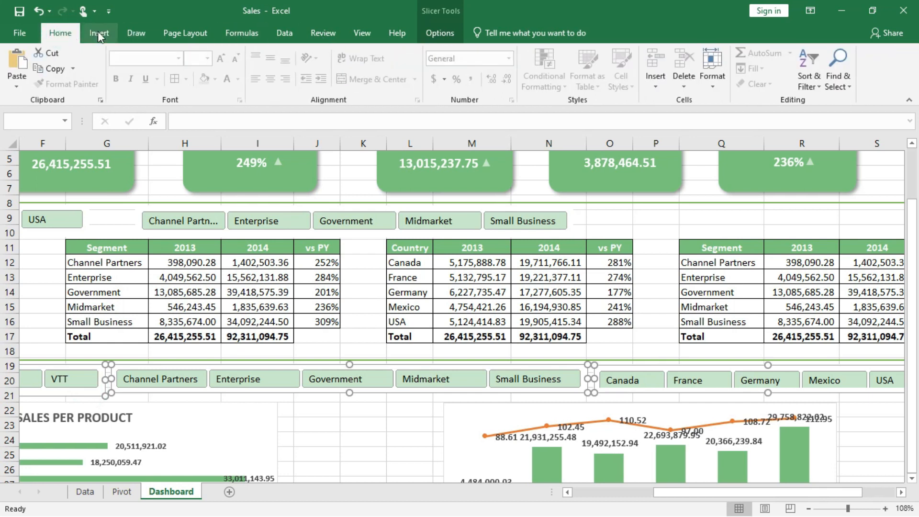
pyautogui.click(186, 33)
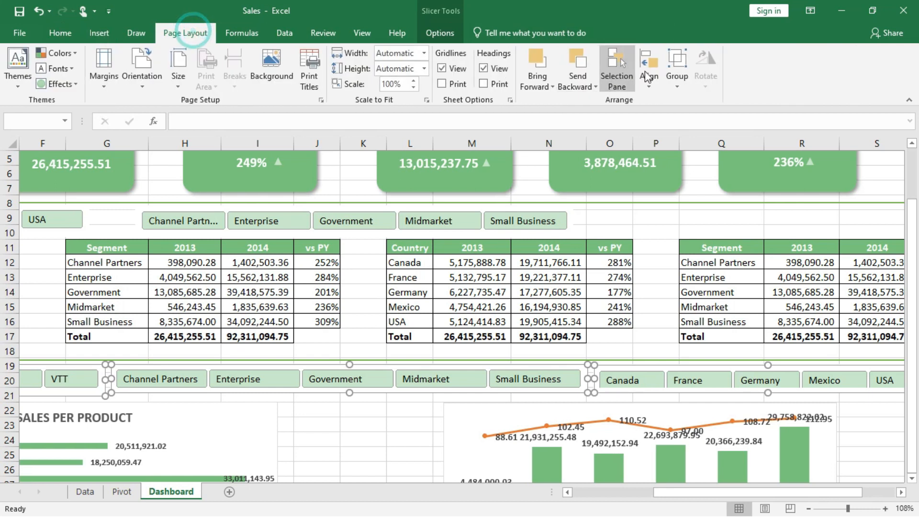
pyautogui.click(660, 91)
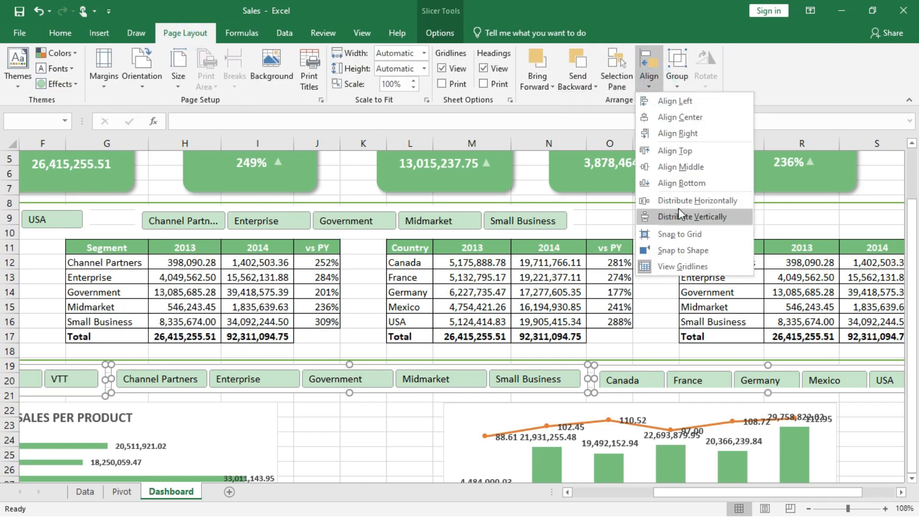
pyautogui.click(691, 201)
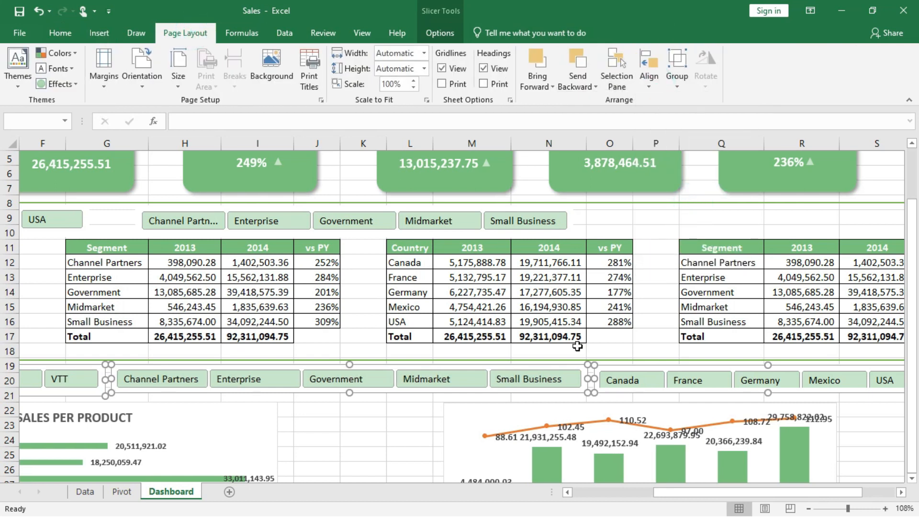
pyautogui.click(437, 415)
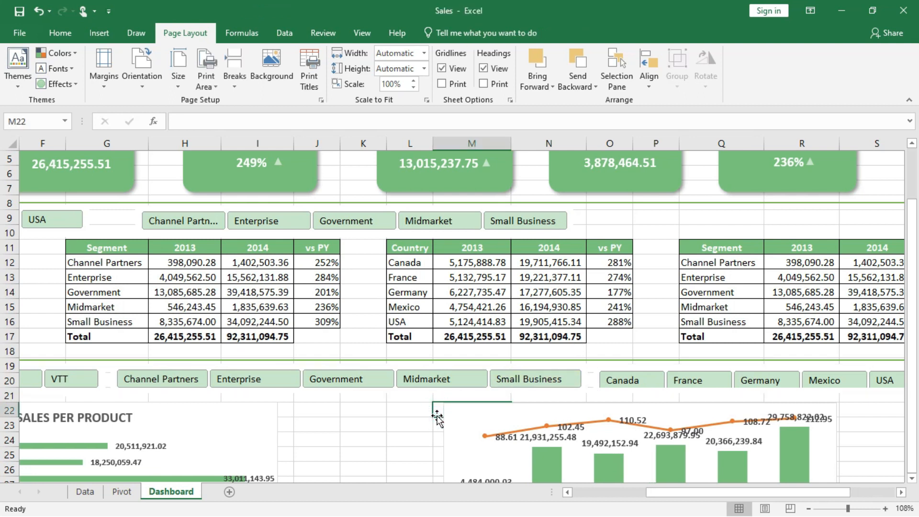
# Align the Country and Segment slicers in row 9 by their middles, leaving no country filter applied
pyautogui.hscroll(-2, 436, 415)
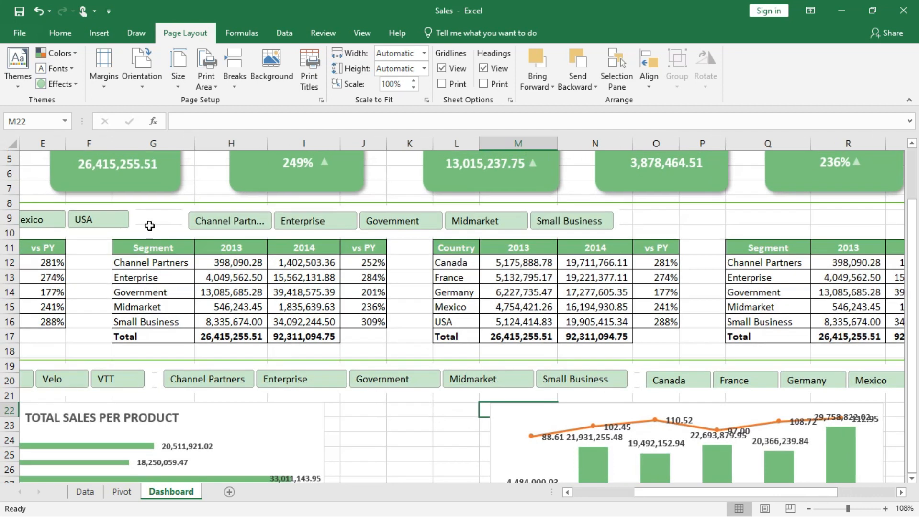
pyautogui.click(123, 224)
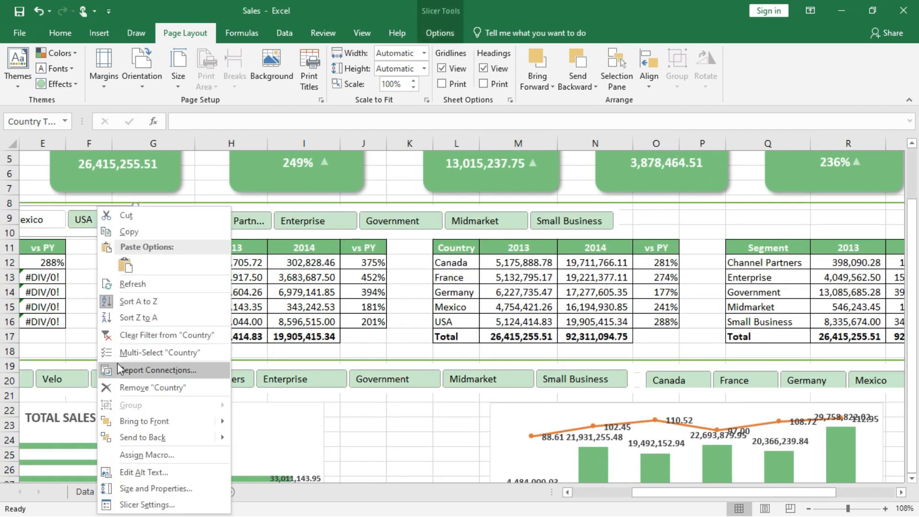
pyautogui.click(144, 335)
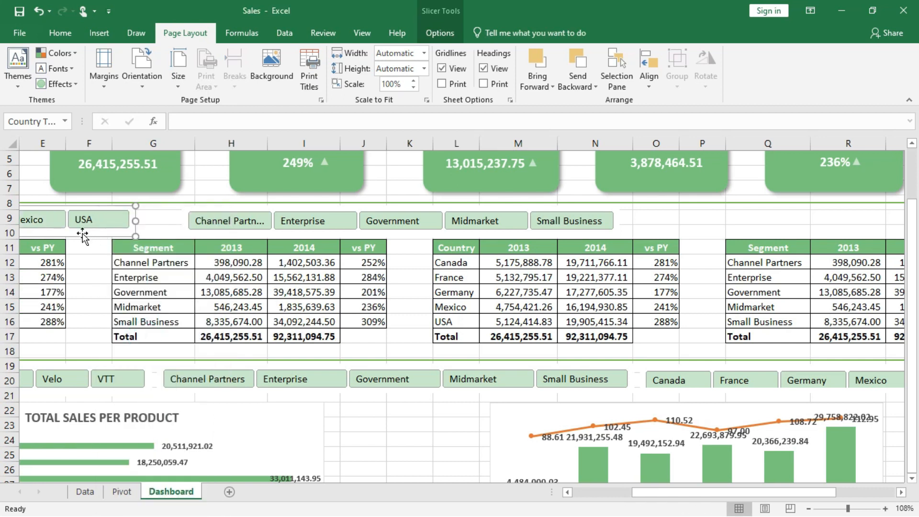
pyautogui.keyDown('ctrl'); pyautogui.click(209, 232); pyautogui.keyUp('ctrl')
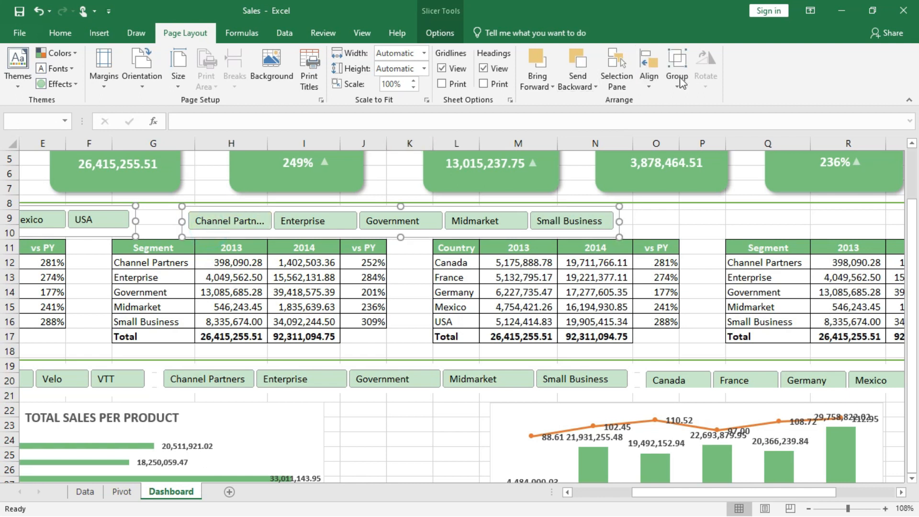
pyautogui.click(651, 81)
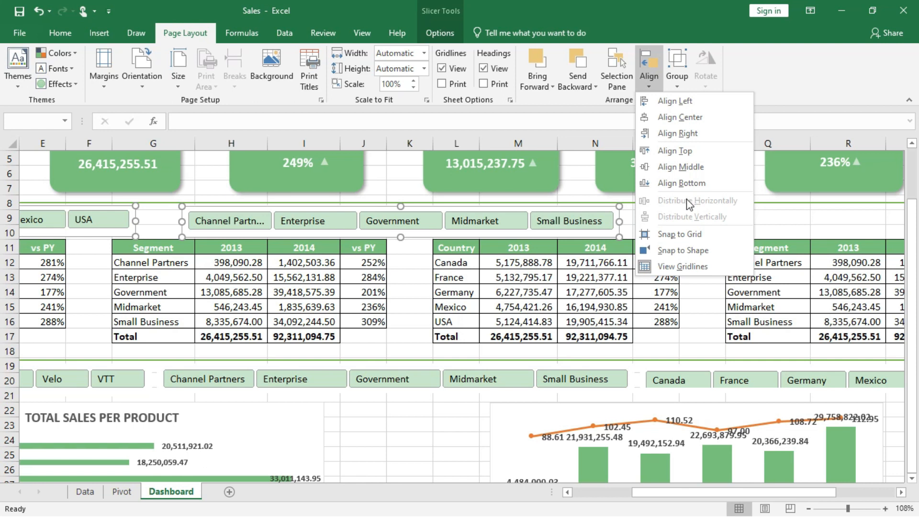
pyautogui.click(264, 248)
pyautogui.hscroll(-1, 264, 247)
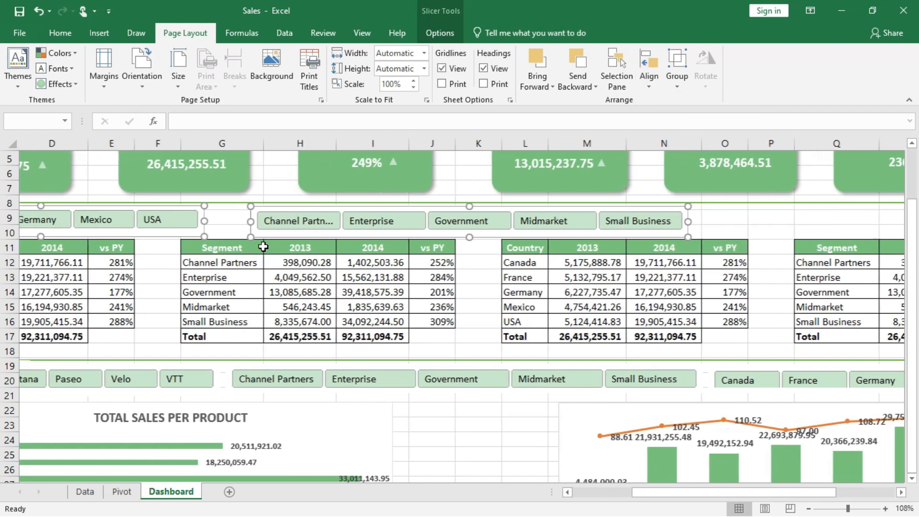
pyautogui.click(651, 82)
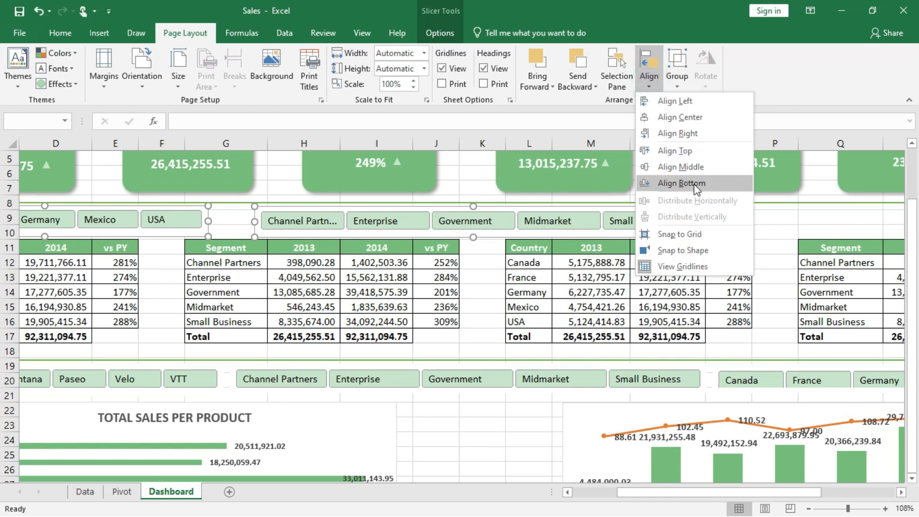
pyautogui.click(689, 166)
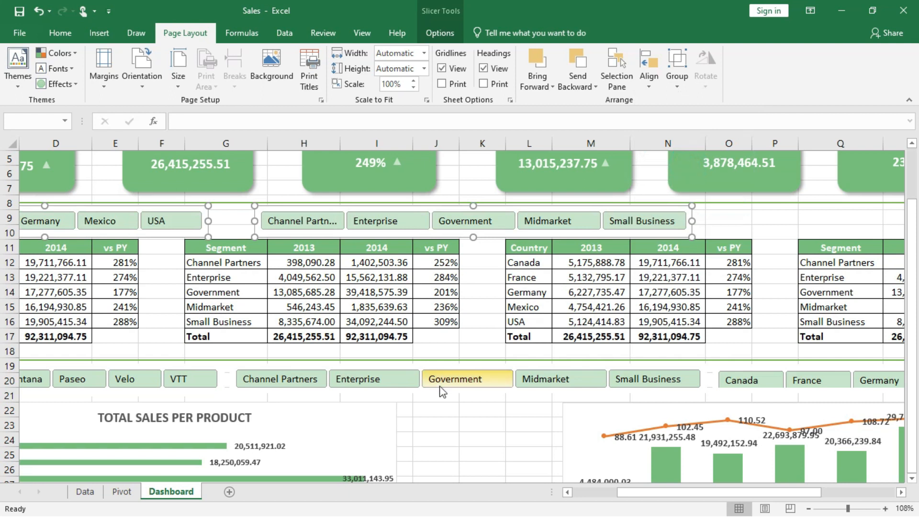
# Hide the gridlines on the Dashboard sheet
pyautogui.hscroll(-2, 436, 422)
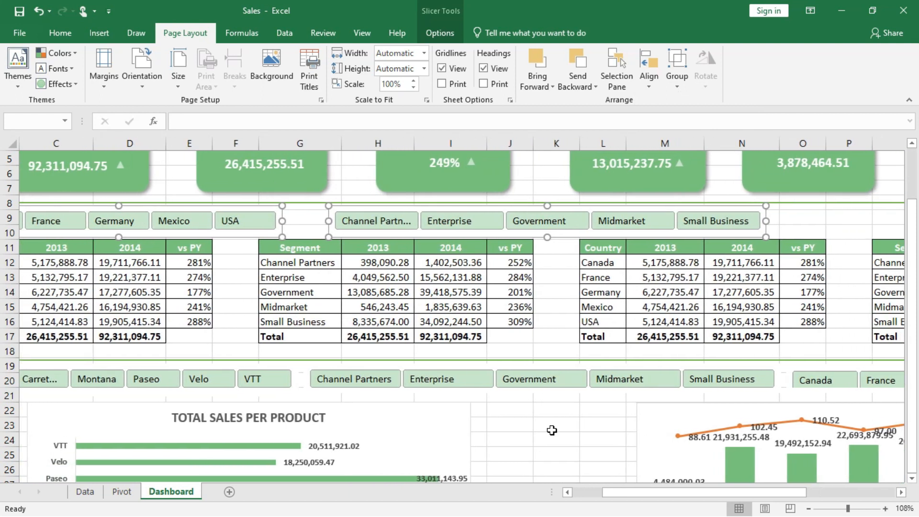
pyautogui.scroll(2, 552, 429)
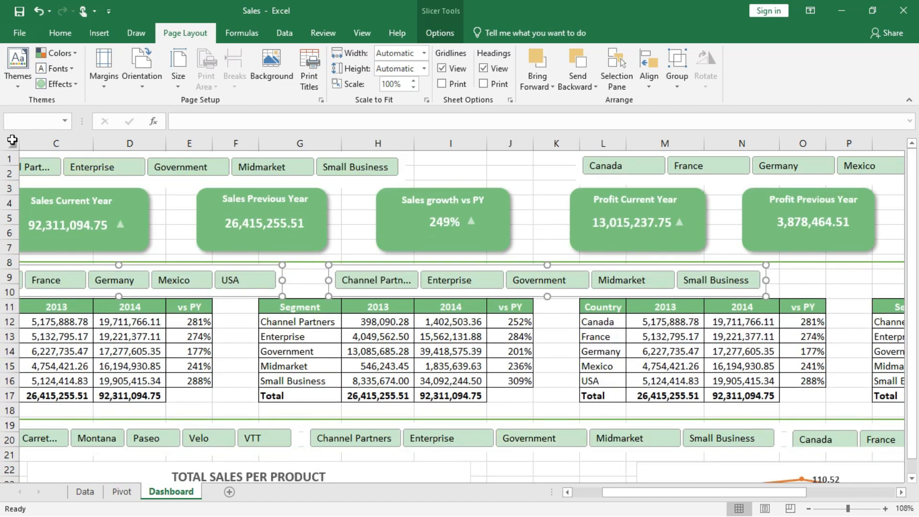
pyautogui.click(12, 140)
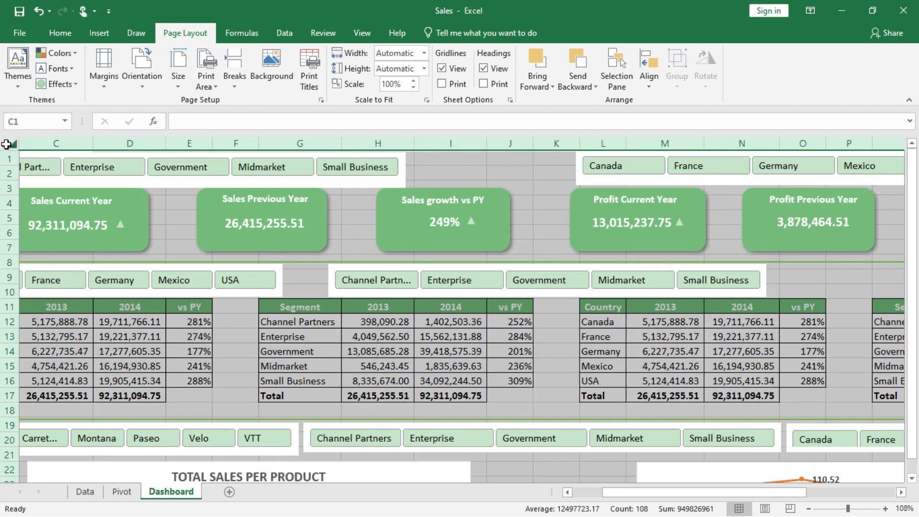
pyautogui.click(284, 33)
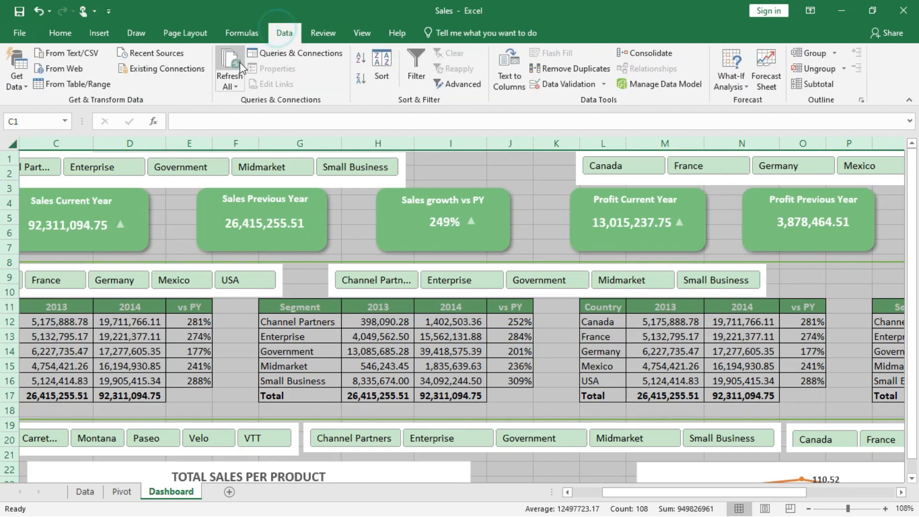
pyautogui.click(362, 32)
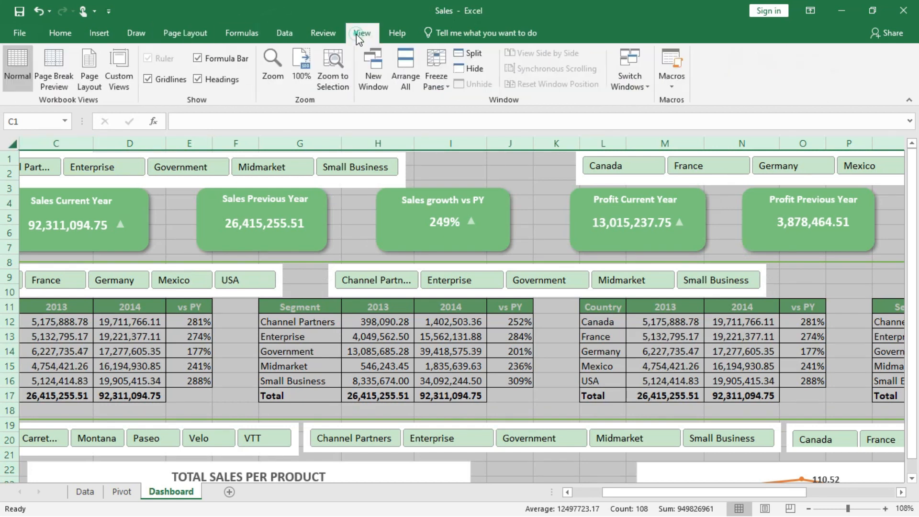
pyautogui.click(148, 80)
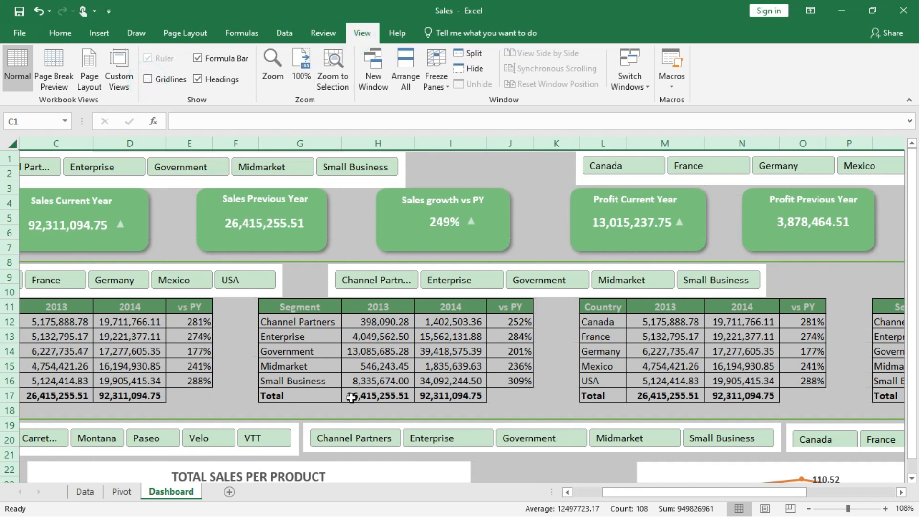
pyautogui.scroll(-3, 352, 398)
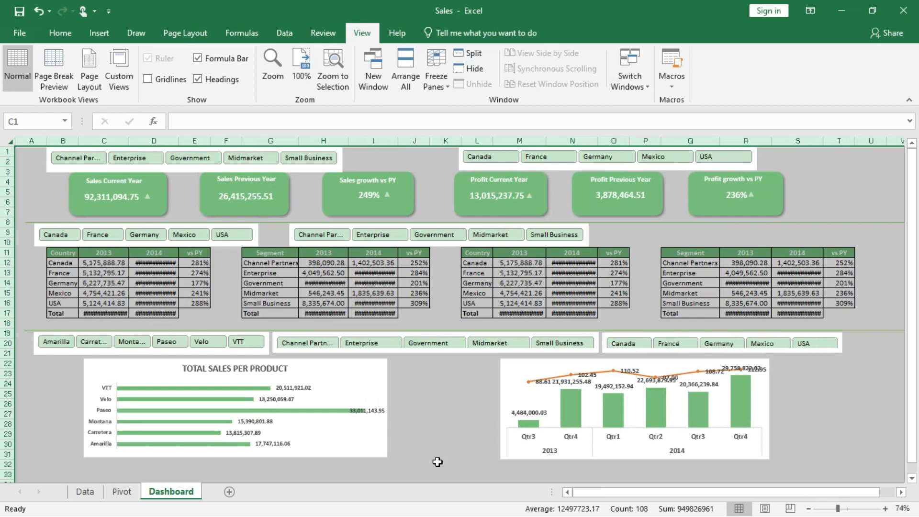
pyautogui.click(438, 462)
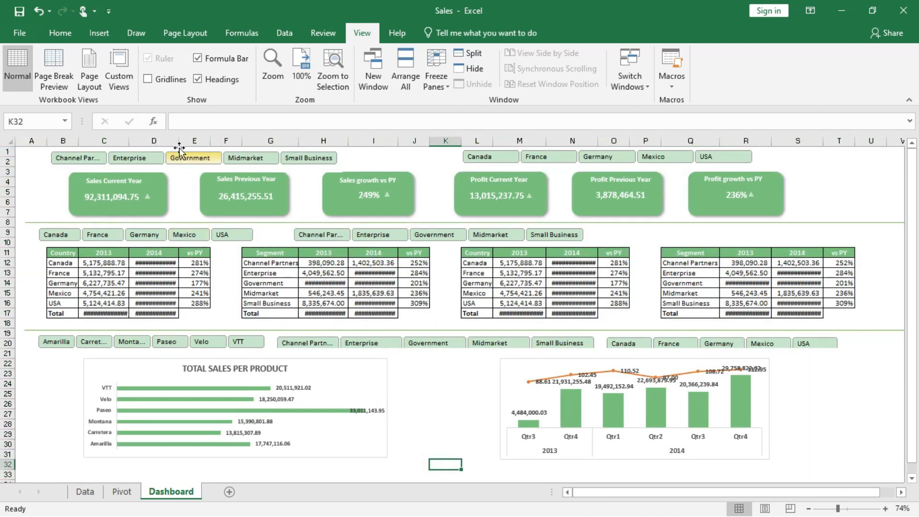
# Widen columns C, D, H and I so that all figures in the first Country and Segment tables are readable at 74% zoom
pyautogui.moveTo(179, 142); pyautogui.dragTo(196, 142)
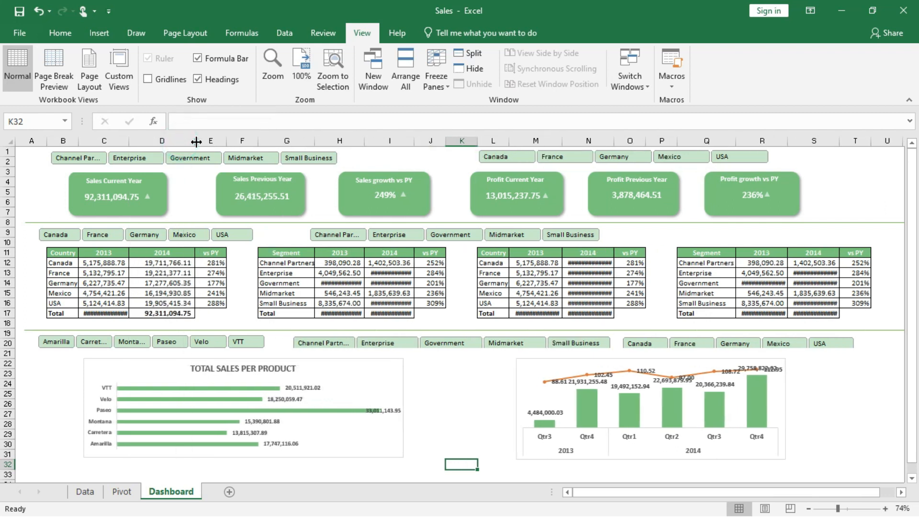
pyautogui.moveTo(128, 141); pyautogui.dragTo(139, 141)
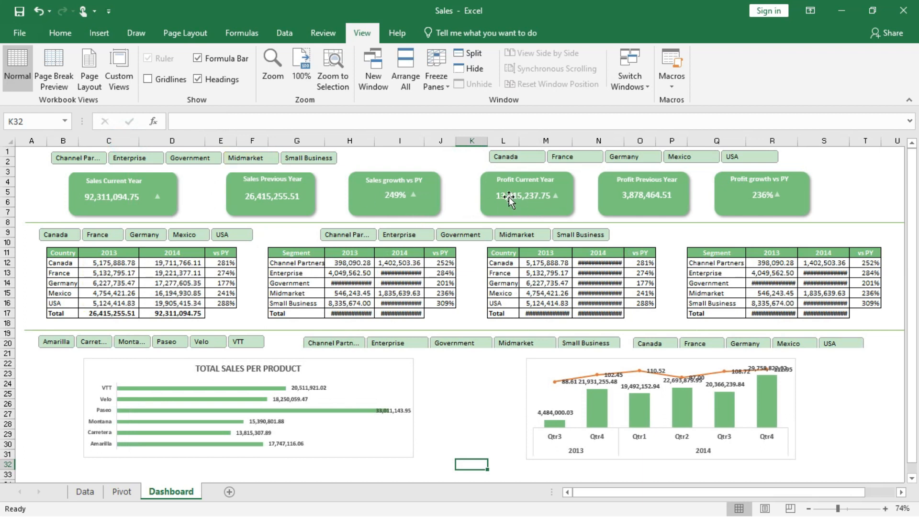
pyautogui.moveTo(424, 143); pyautogui.dragTo(452, 148)
pyautogui.moveTo(376, 140); pyautogui.dragTo(385, 139)
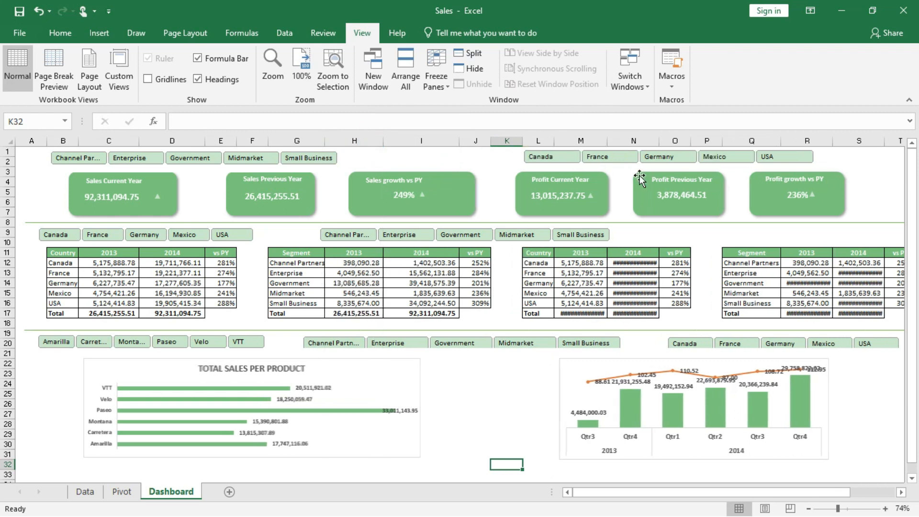
# Widen columns M, N, R and S so that all figures in the second Country and Segment tables are readable
pyautogui.moveTo(659, 142); pyautogui.dragTo(673, 148)
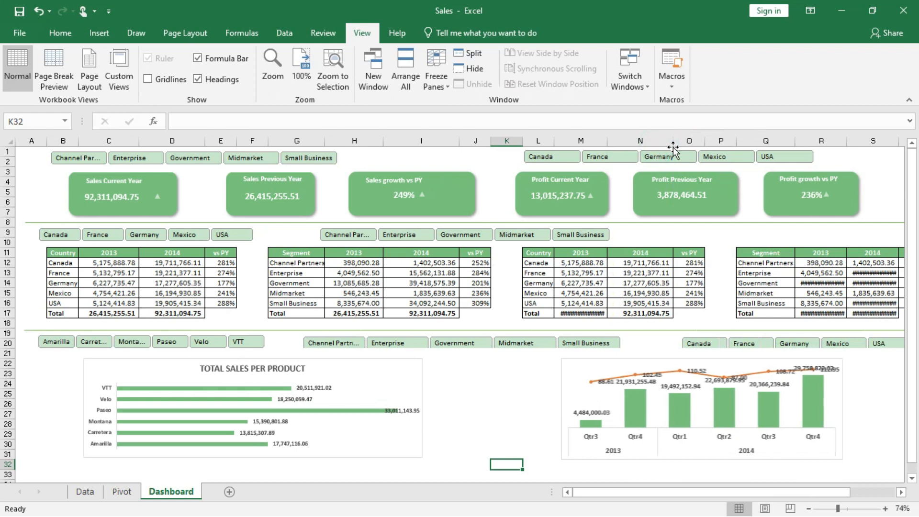
pyautogui.moveTo(607, 142); pyautogui.dragTo(618, 142)
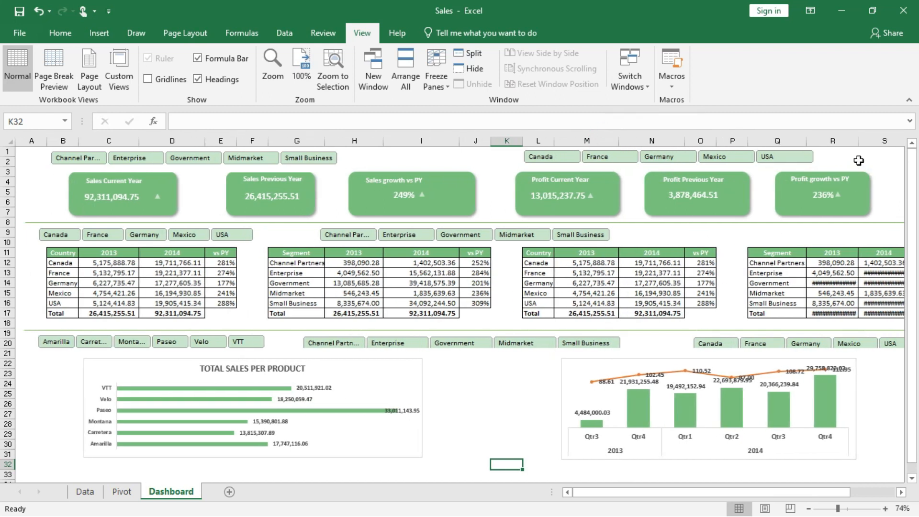
pyautogui.moveTo(859, 142); pyautogui.dragTo(862, 142)
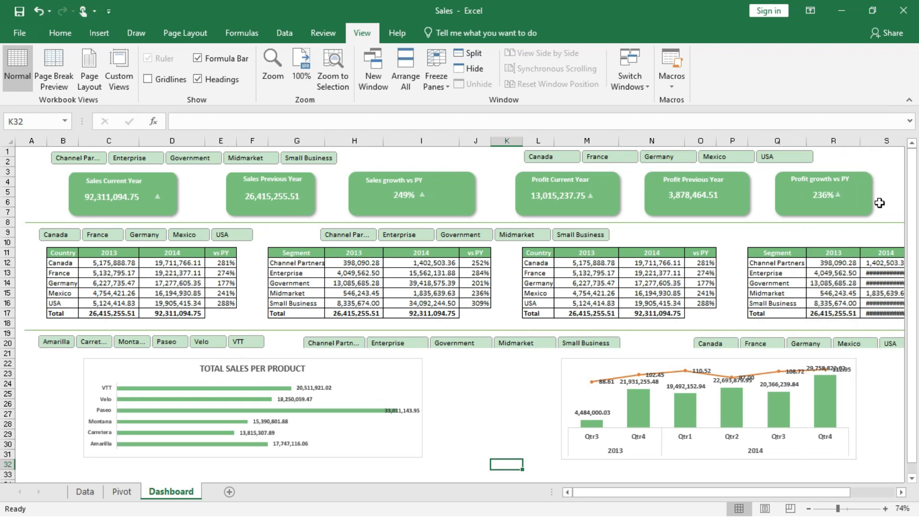
pyautogui.hscroll(1, 880, 203)
pyautogui.moveTo(883, 141); pyautogui.dragTo(889, 140)
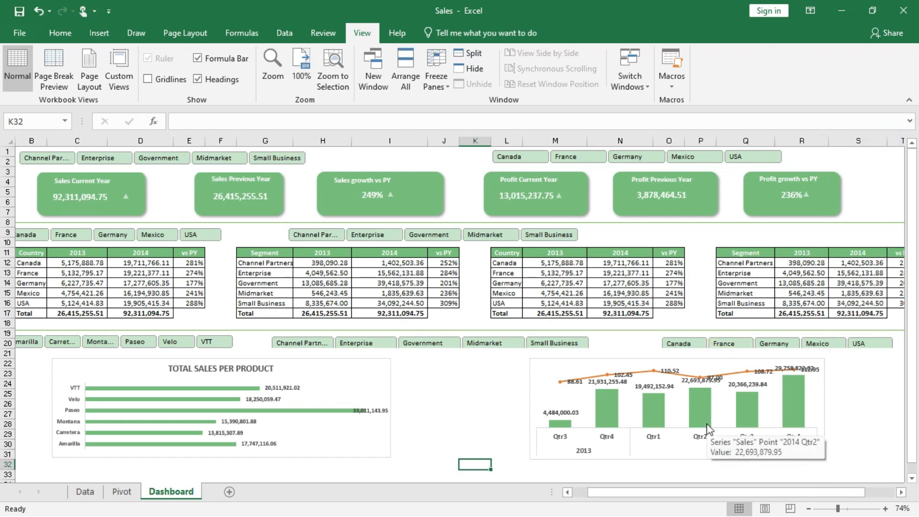
# Test the row 1 slicers on the KPI cards with Channel Partners, Government and Midmarket, leaving Midmarket and France filtered
pyautogui.keyDown('ctrl'); pyautogui.scroll(-1, 703, 426); pyautogui.keyUp('ctrl')
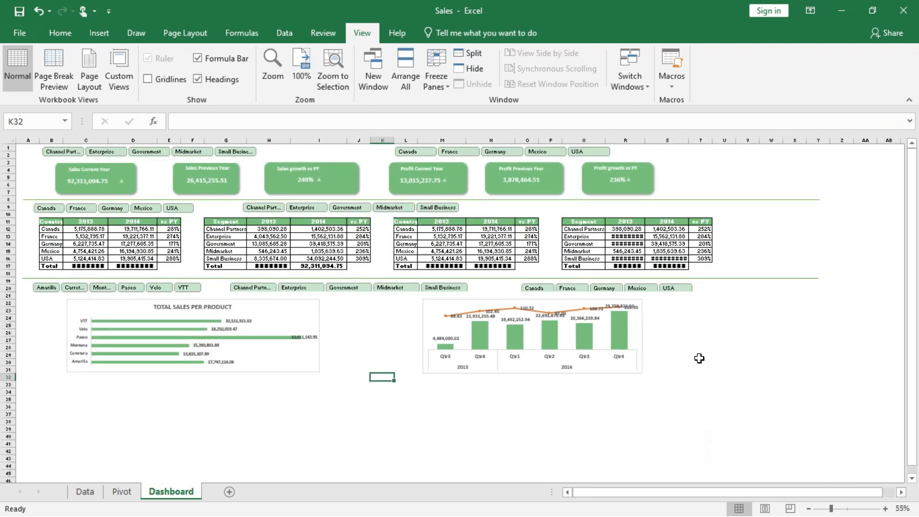
pyautogui.keyDown('ctrl'); pyautogui.scroll(1, 699, 358); pyautogui.keyUp('ctrl')
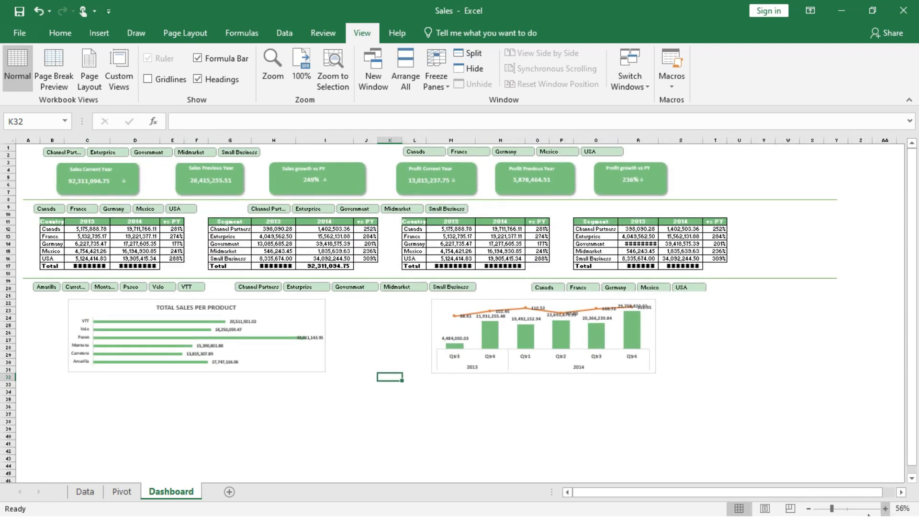
pyautogui.click(886, 508)
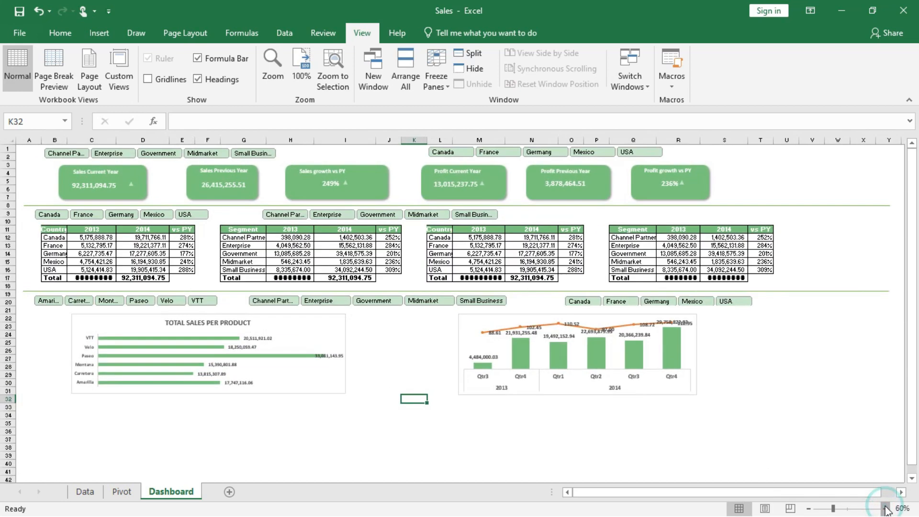
pyautogui.click(884, 507)
pyautogui.click(885, 509)
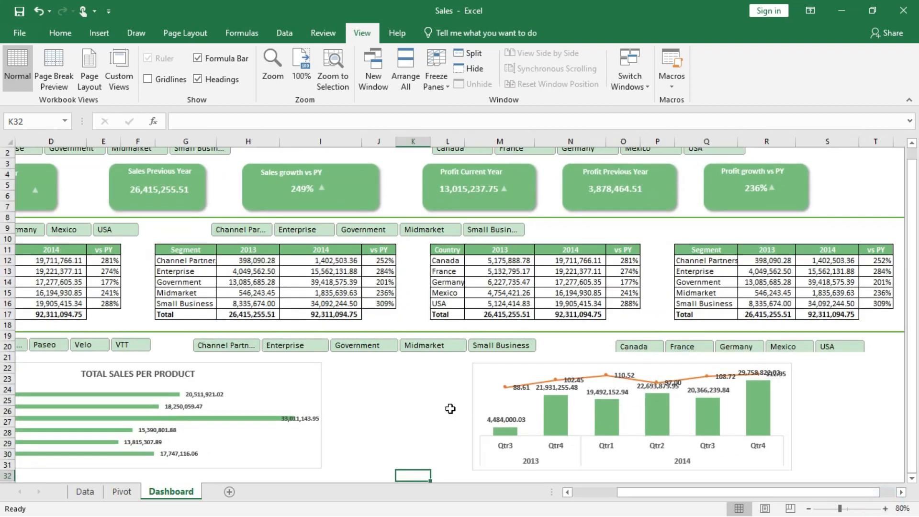
pyautogui.hscroll(-3, 395, 414)
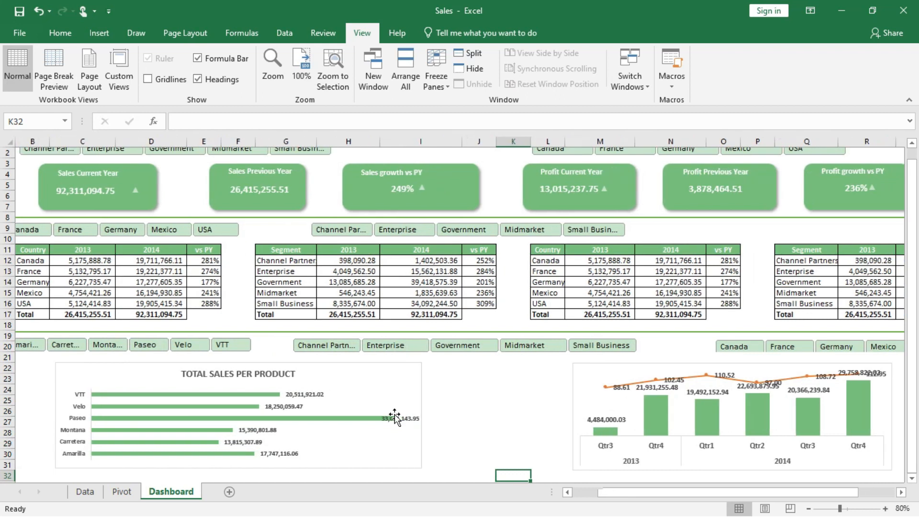
pyautogui.scroll(1, 394, 416)
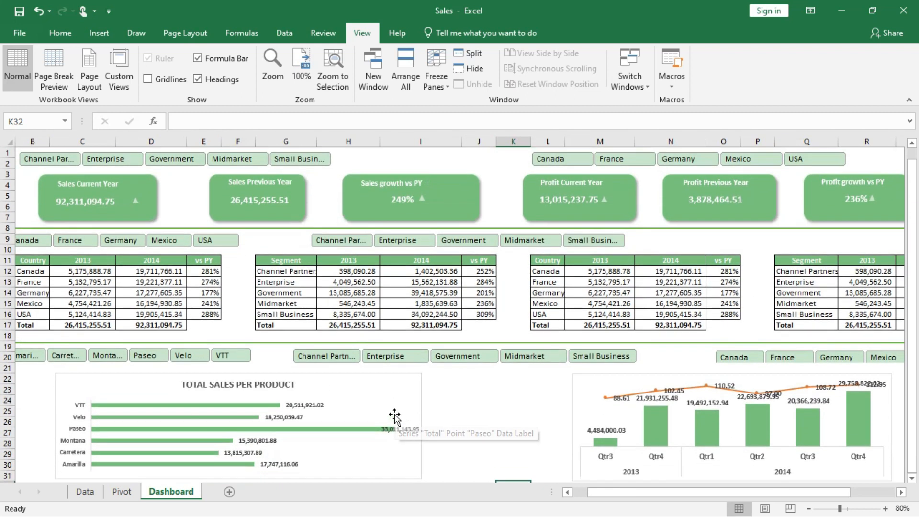
pyautogui.click(48, 159)
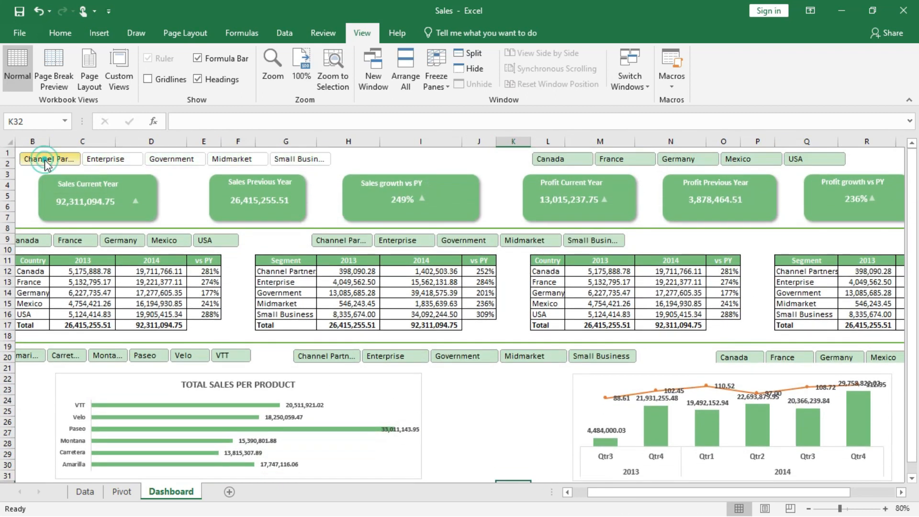
pyautogui.click(165, 160)
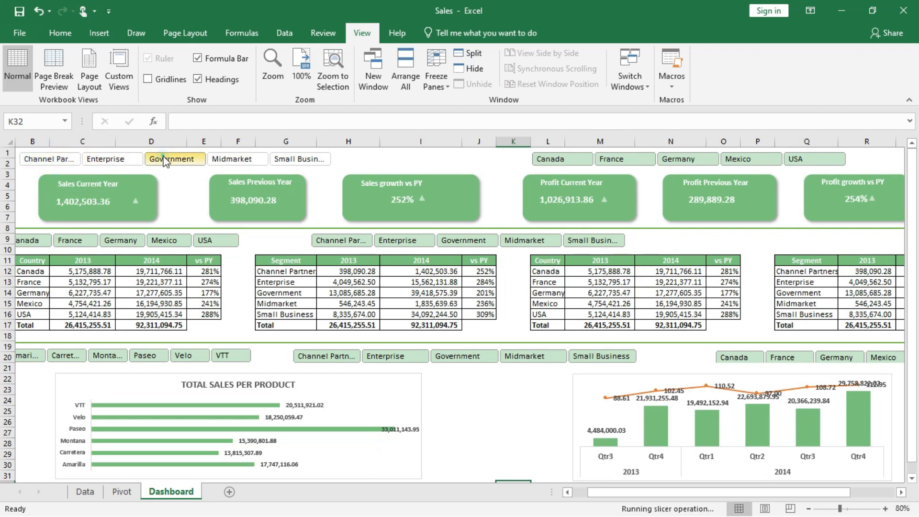
pyautogui.click(234, 160)
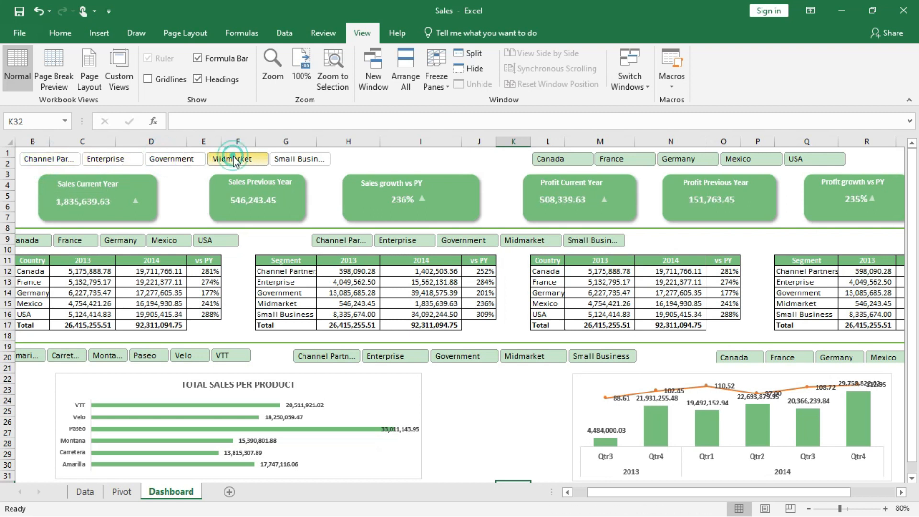
pyautogui.click(630, 164)
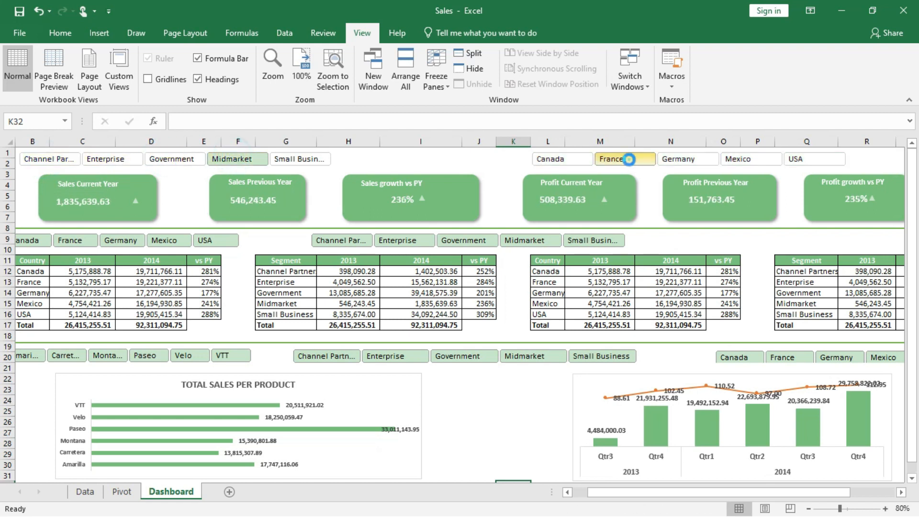
# Test the row 9 slicers with Small Business, Government, Channel Partners, Midmarket and USA, and clear the Segment filter
pyautogui.click(592, 242)
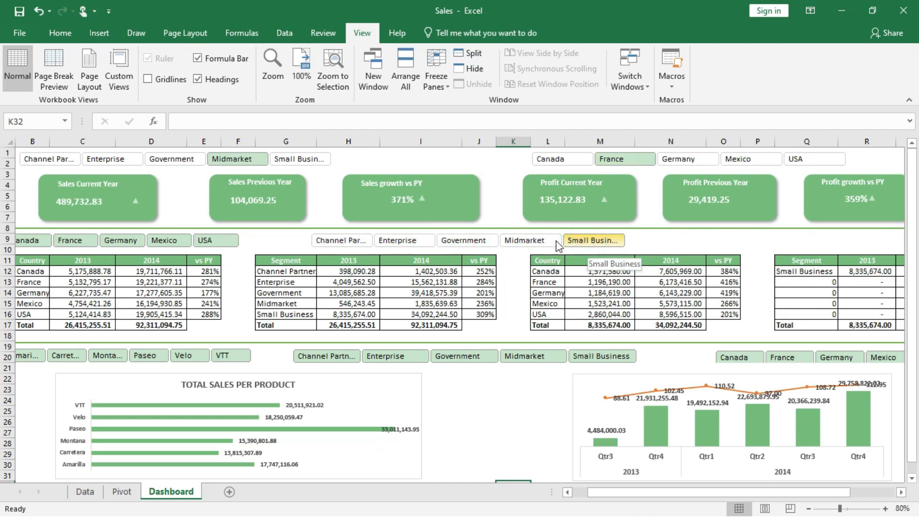
pyautogui.click(477, 244)
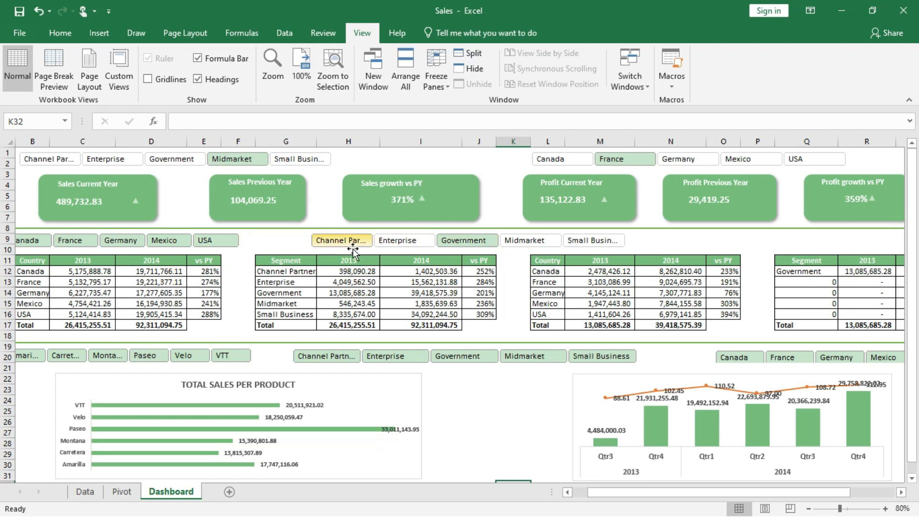
pyautogui.click(206, 244)
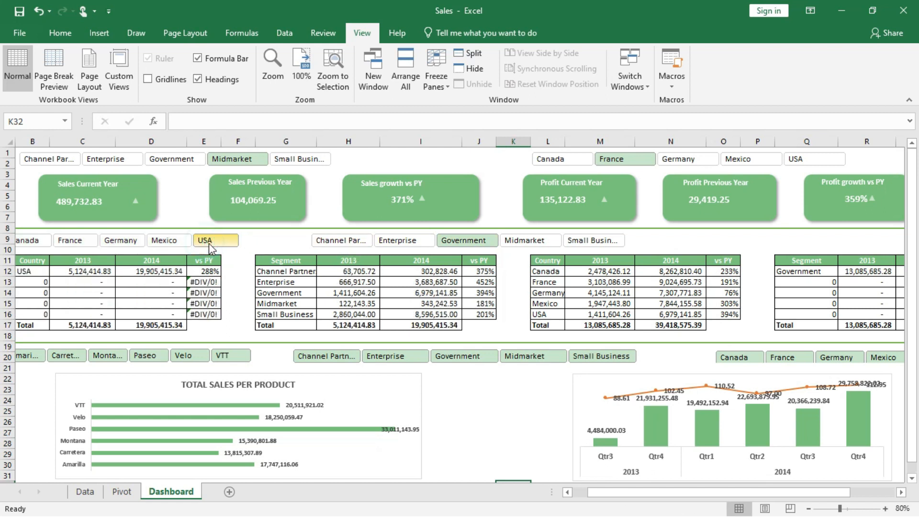
pyautogui.click(346, 241)
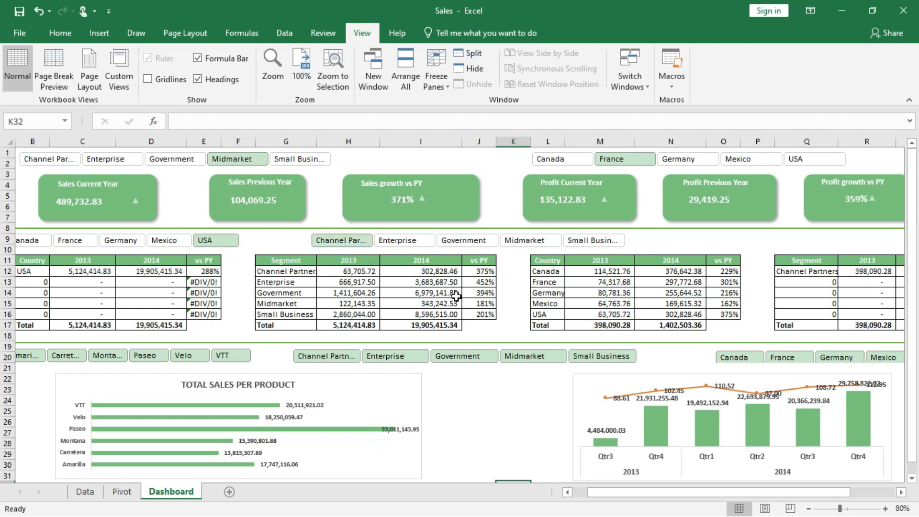
pyautogui.click(477, 243)
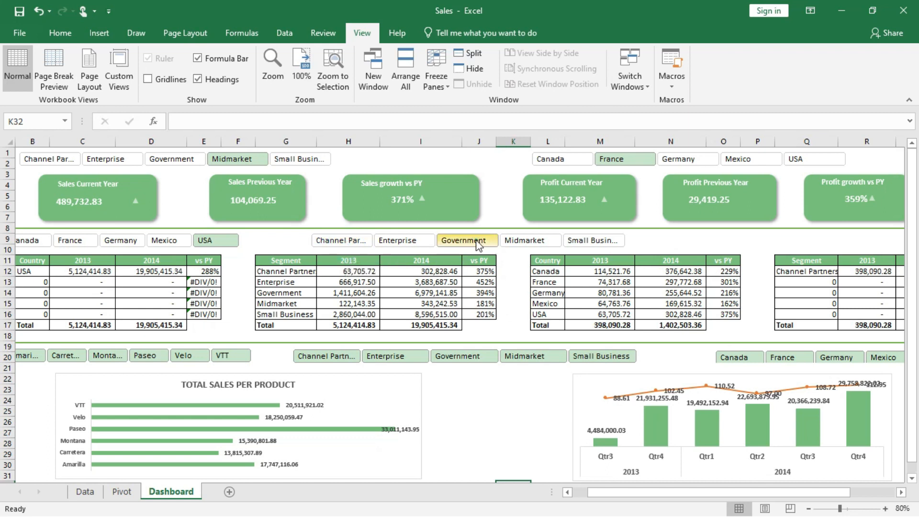
pyautogui.click(535, 246)
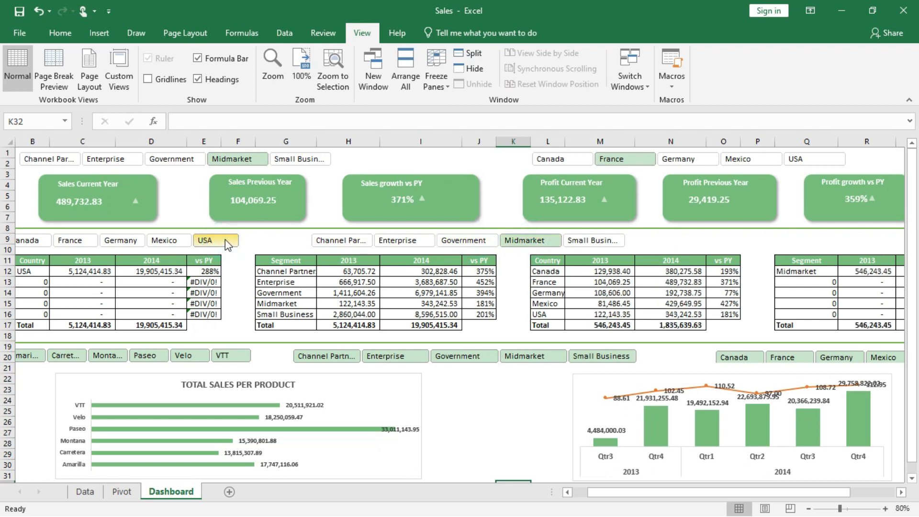
pyautogui.rightClick(337, 244)
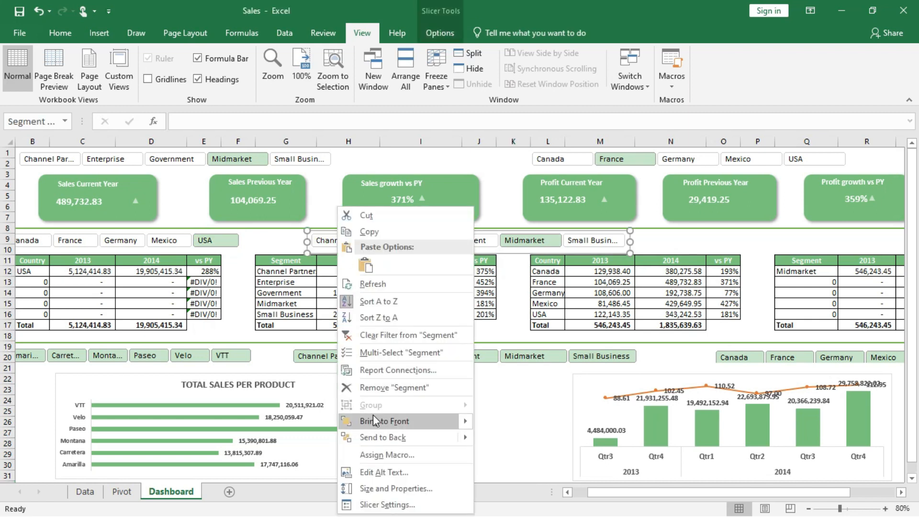
pyautogui.click(385, 335)
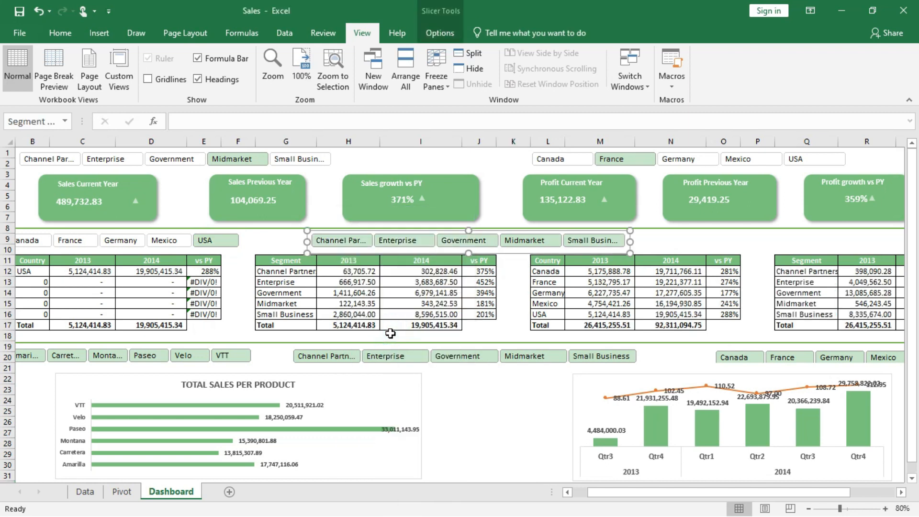
# Filter the row 9 Country slicer to Mexico and examine the four tables and the charts across the dashboard
pyautogui.click(160, 241)
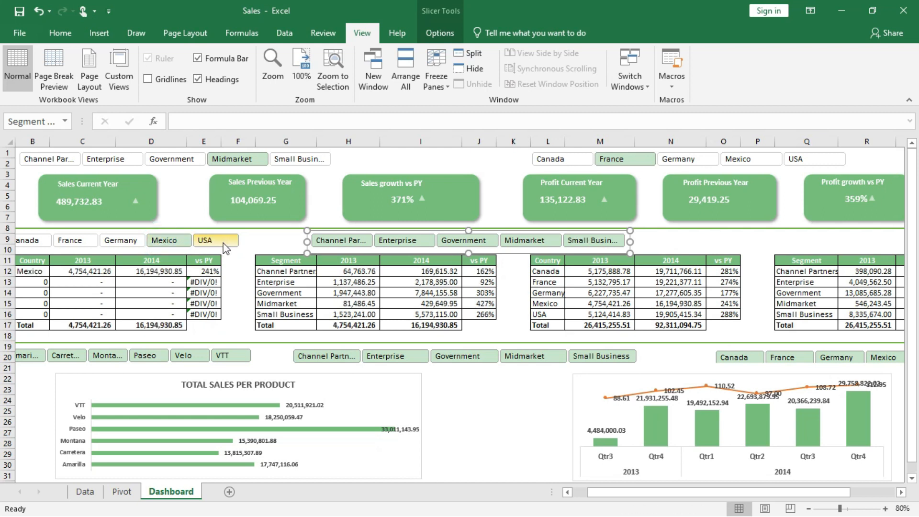
pyautogui.hscroll(-1, 422, 334)
pyautogui.scroll(-1, 421, 334)
pyautogui.hscroll(-1, 422, 334)
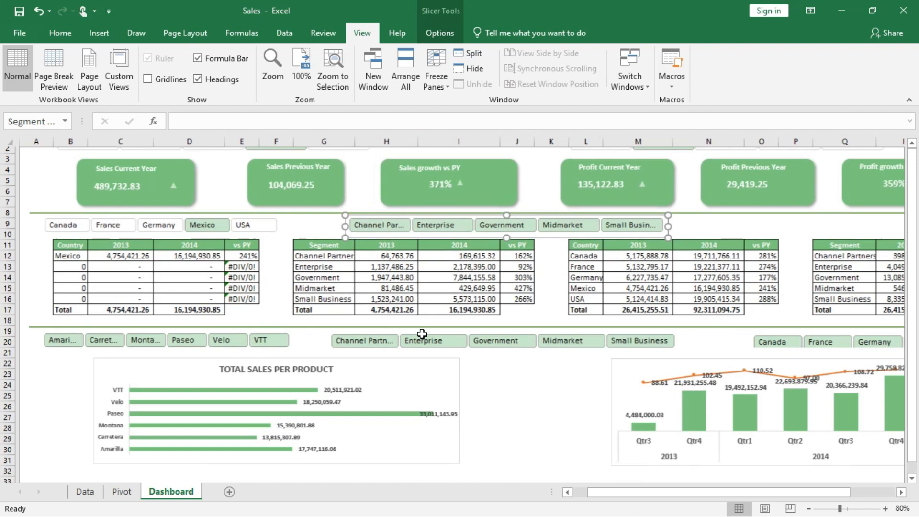
pyautogui.scroll(1, 422, 334)
pyautogui.hscroll(3, 421, 334)
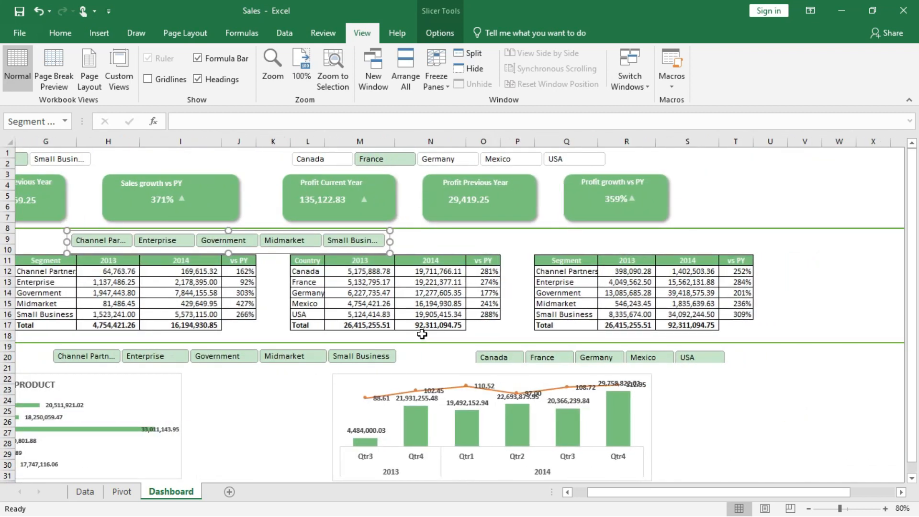
pyautogui.hscroll(-2, 422, 334)
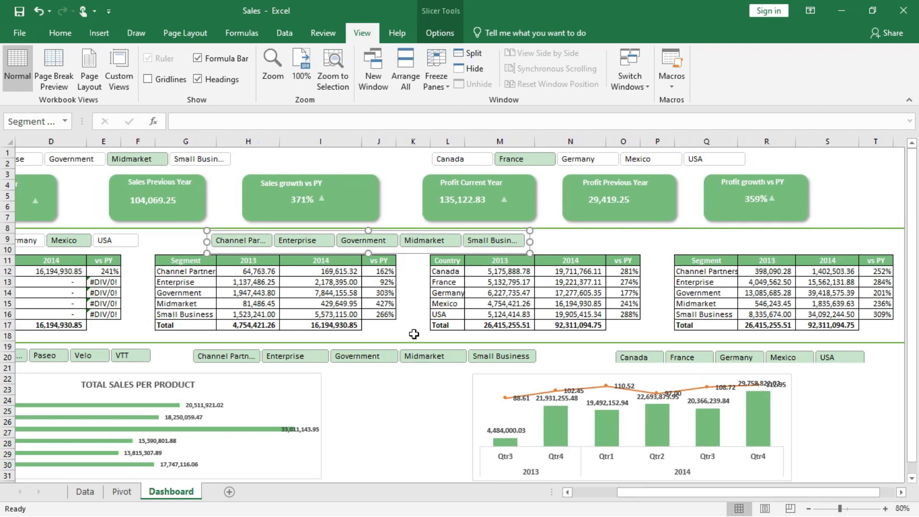
pyautogui.hscroll(-3, 272, 306)
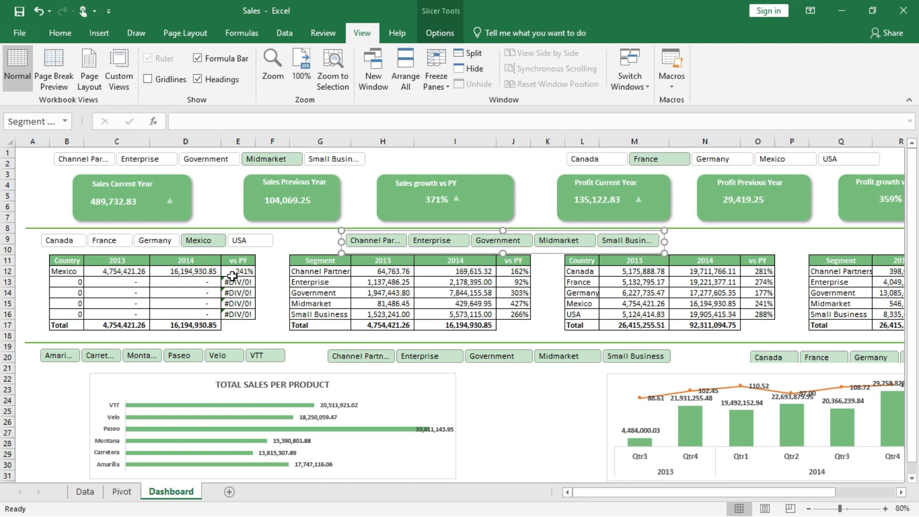
# Wrap the country reference in B12 in an error check: =IFERROR(Pivot!A18," ")
pyautogui.click(66, 272)
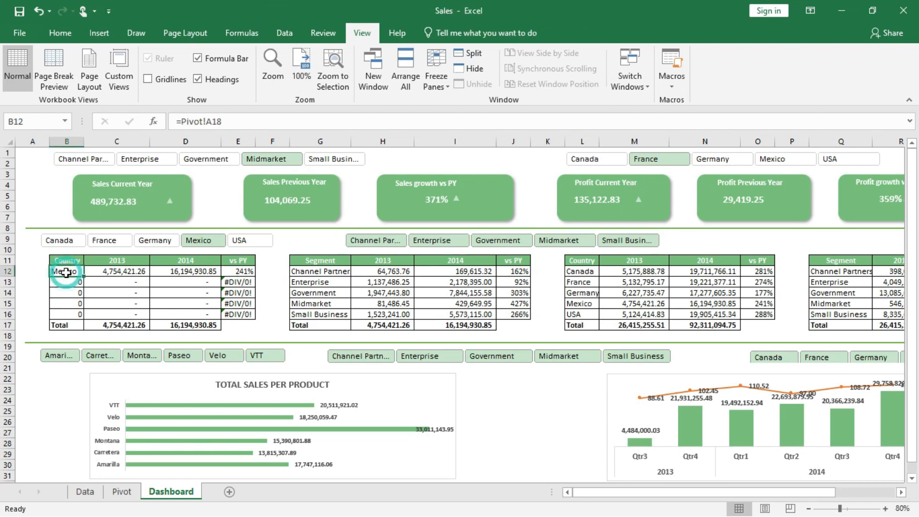
pyautogui.click(182, 122)
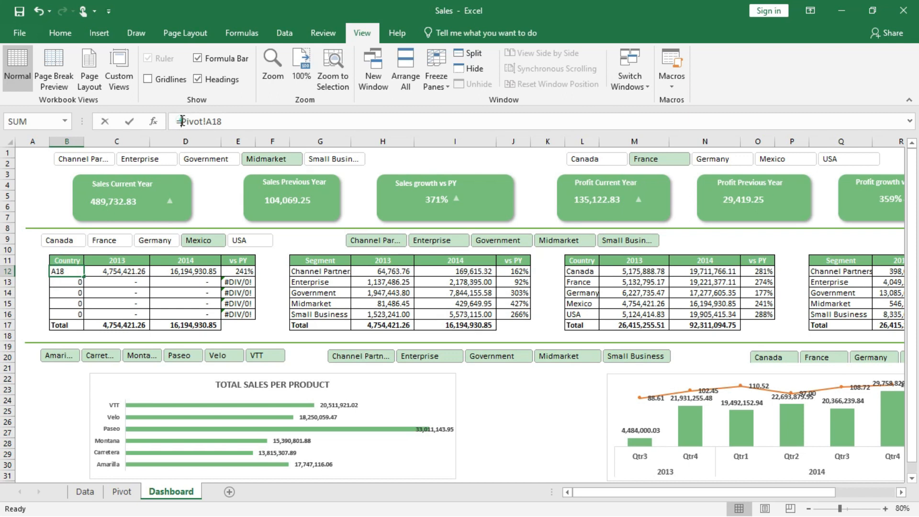
pyautogui.write('IFER')
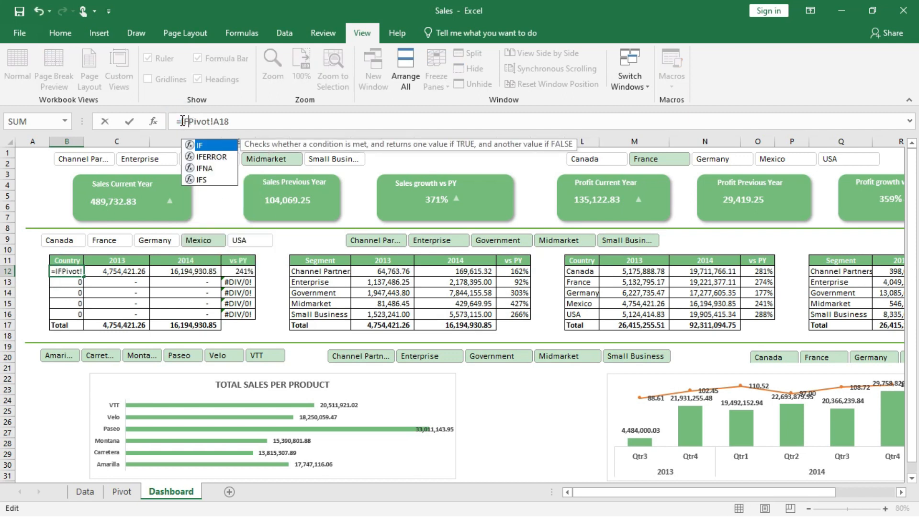
pyautogui.press('Tab')
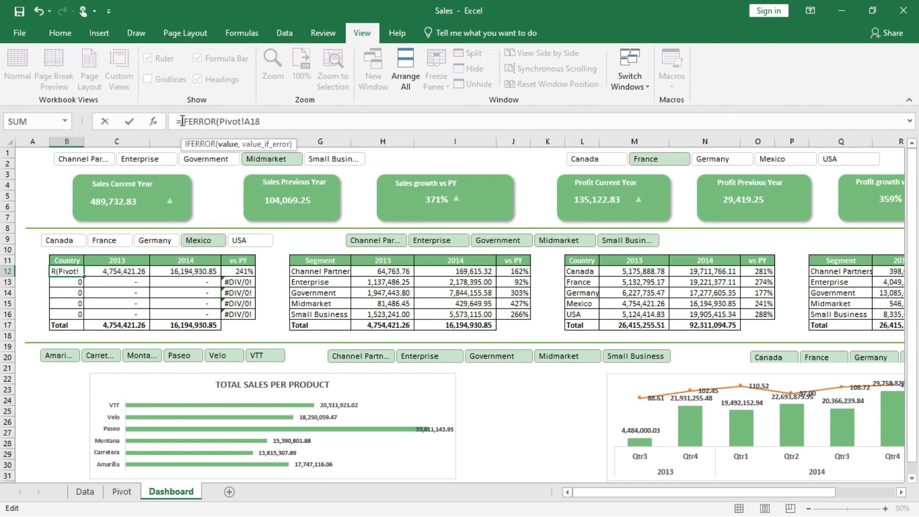
pyautogui.click(260, 122)
pyautogui.write(',')
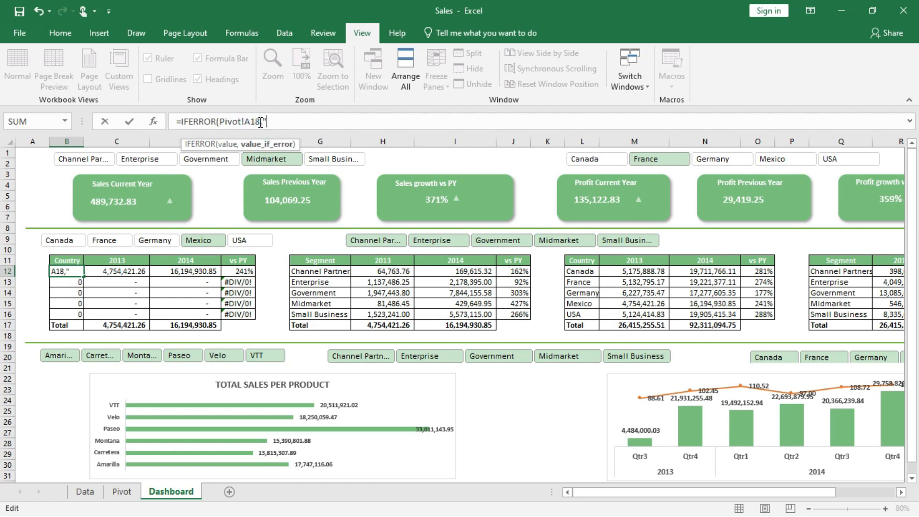
pyautogui.write('"")')
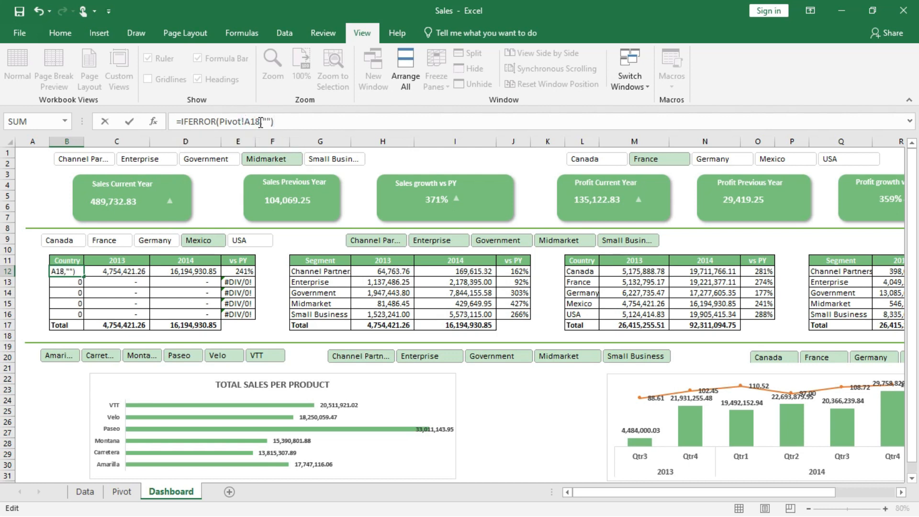
pyautogui.press('Left')
pyautogui.press('Left')
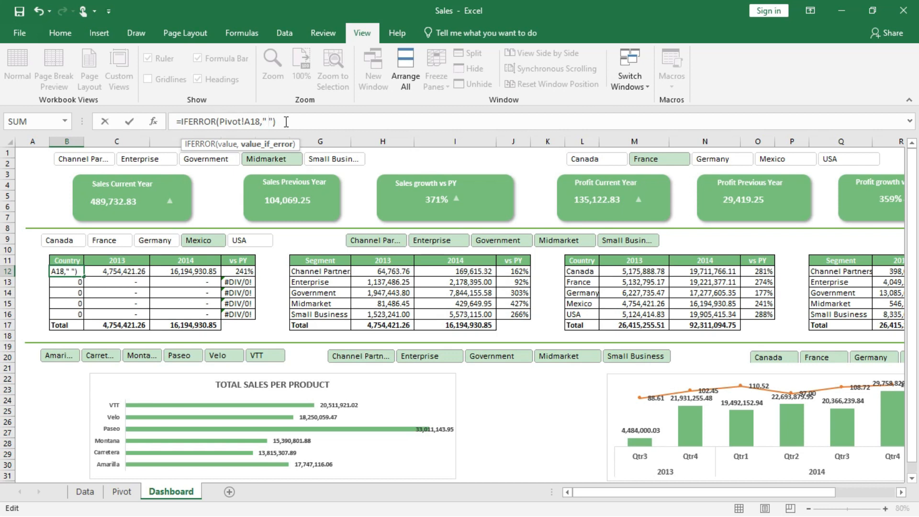
pyautogui.press('Escape')
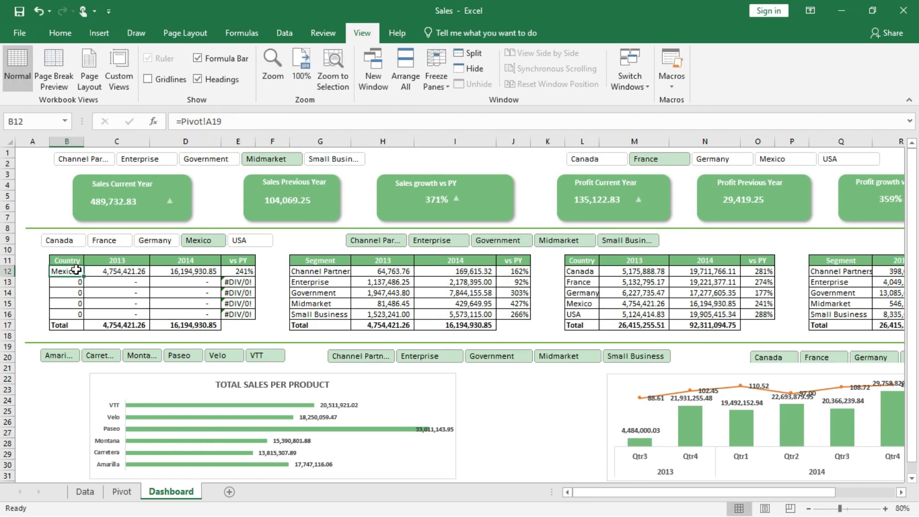
# Copy the IFERROR formula from B12 down the Country column to B16, undoing the fill across to E12
pyautogui.moveTo(83, 276); pyautogui.dragTo(246, 307)
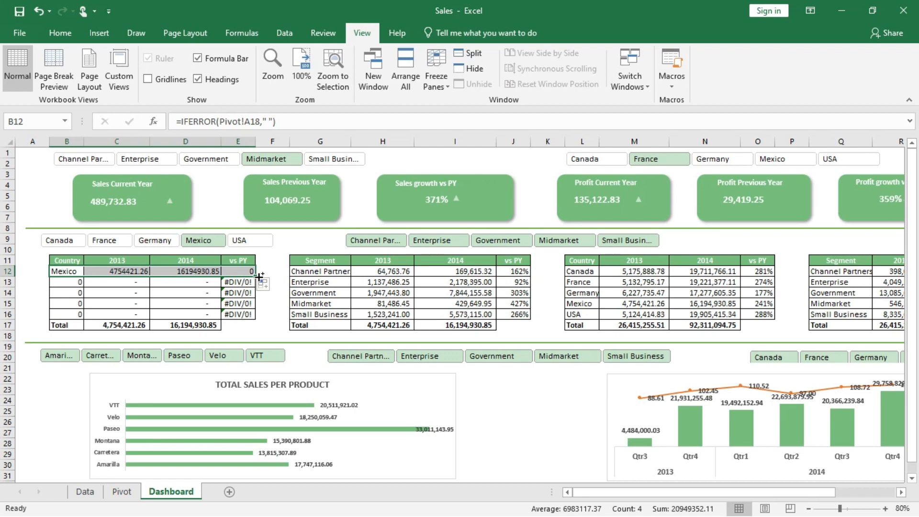
pyautogui.hotkey('ctrl', 'z')
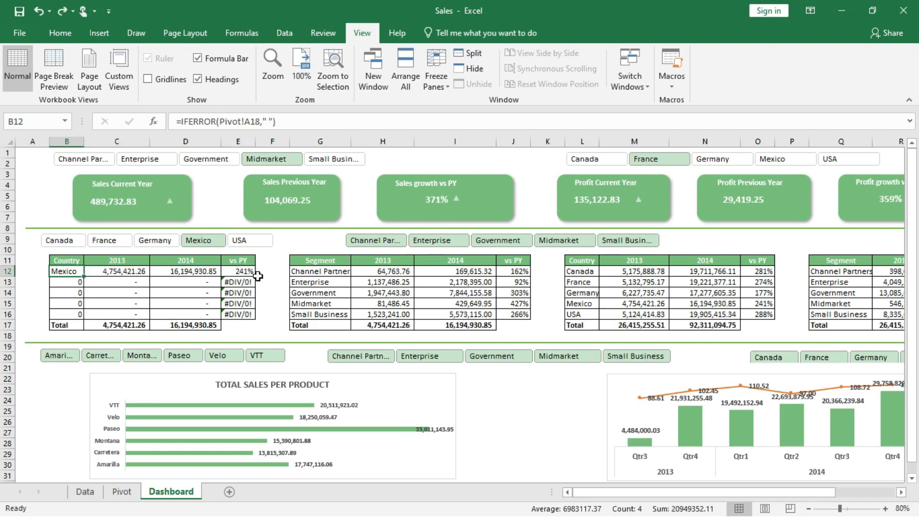
pyautogui.moveTo(82, 276); pyautogui.dragTo(85, 320)
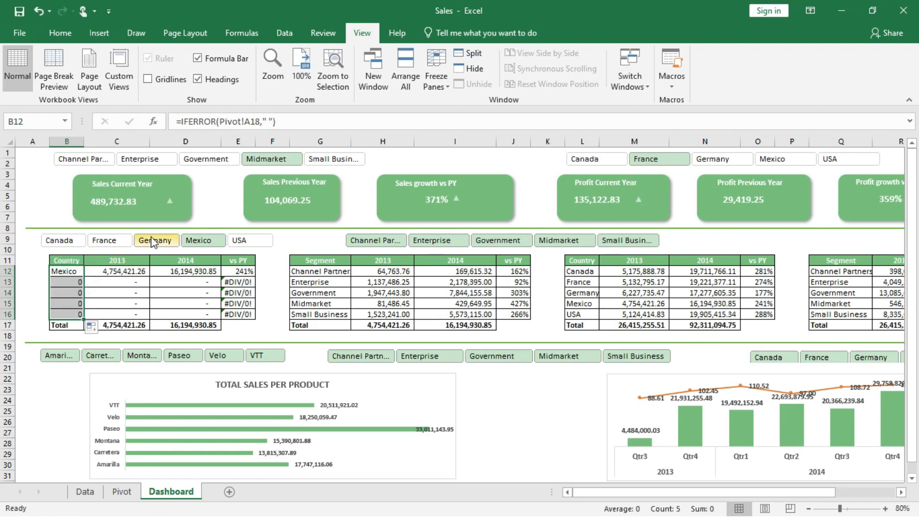
# Clear the row 9 Country slicer's filter and compare the formulas in B12 and C12
pyautogui.rightClick(152, 241)
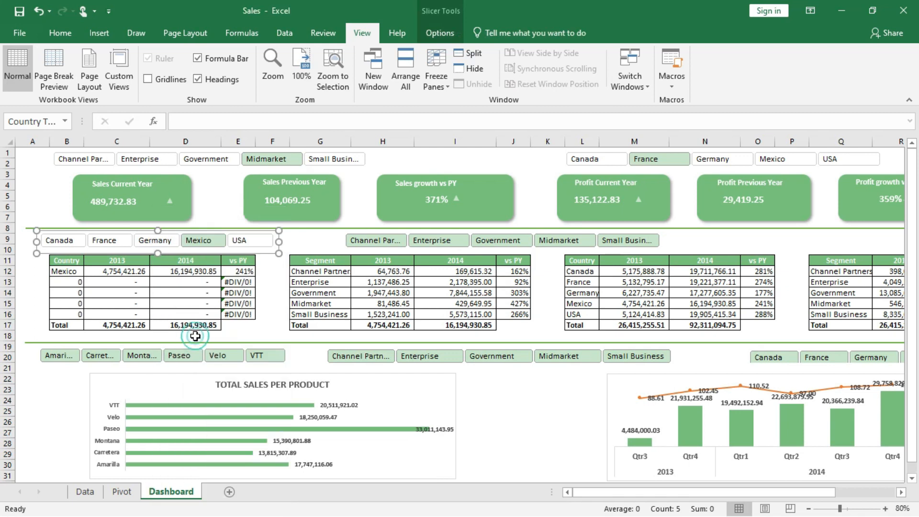
pyautogui.click(197, 335)
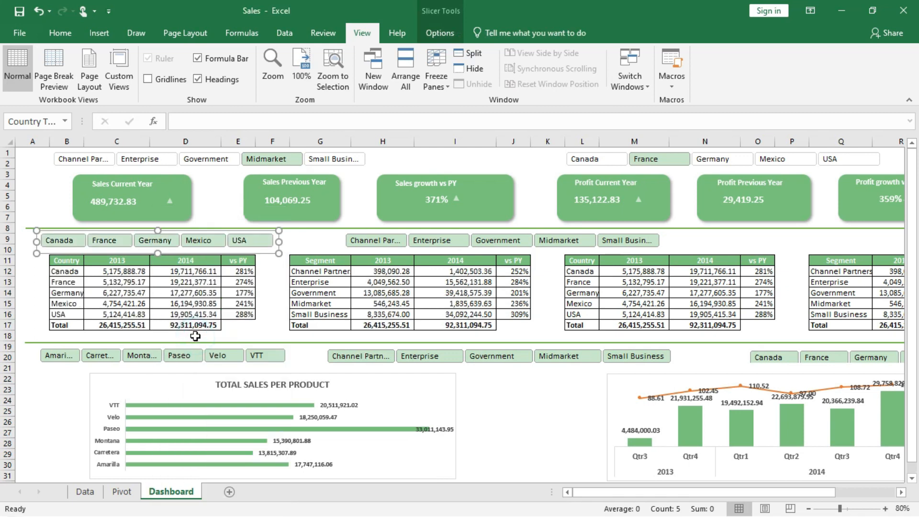
pyautogui.click(75, 271)
pyautogui.click(126, 271)
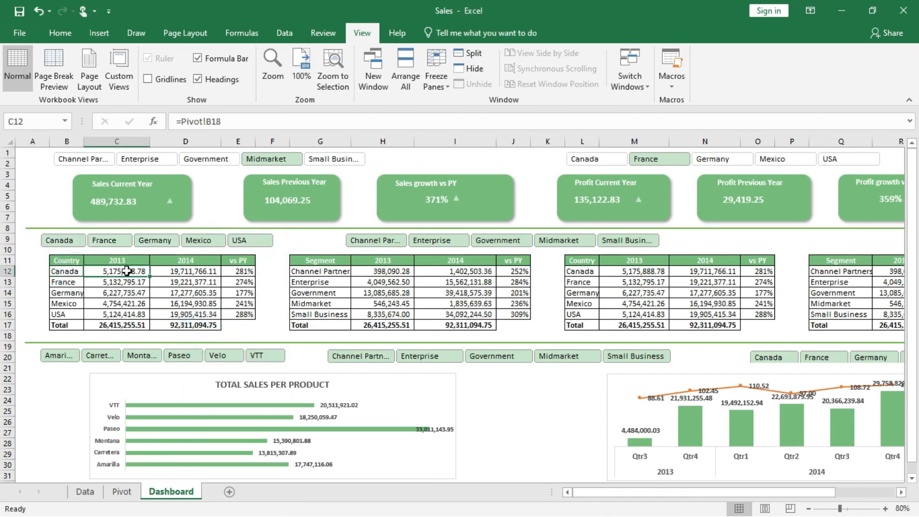
pyautogui.click(75, 274)
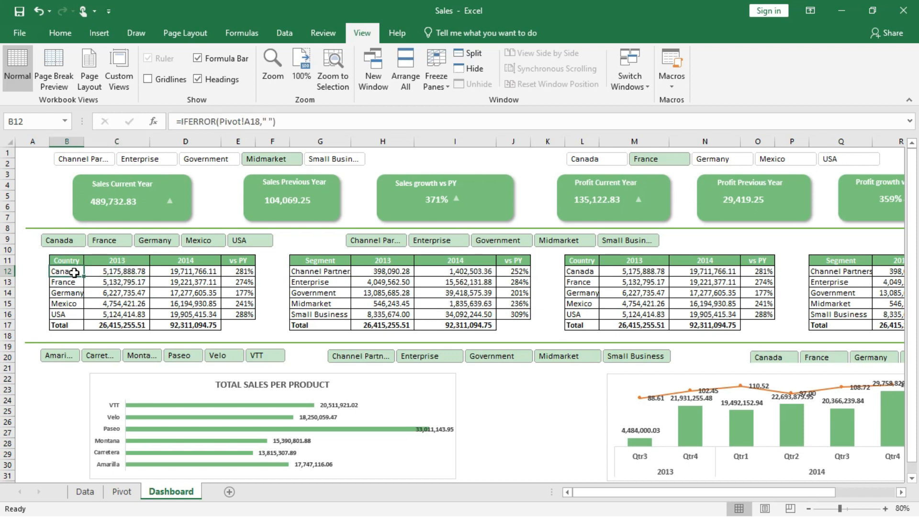
pyautogui.click(120, 274)
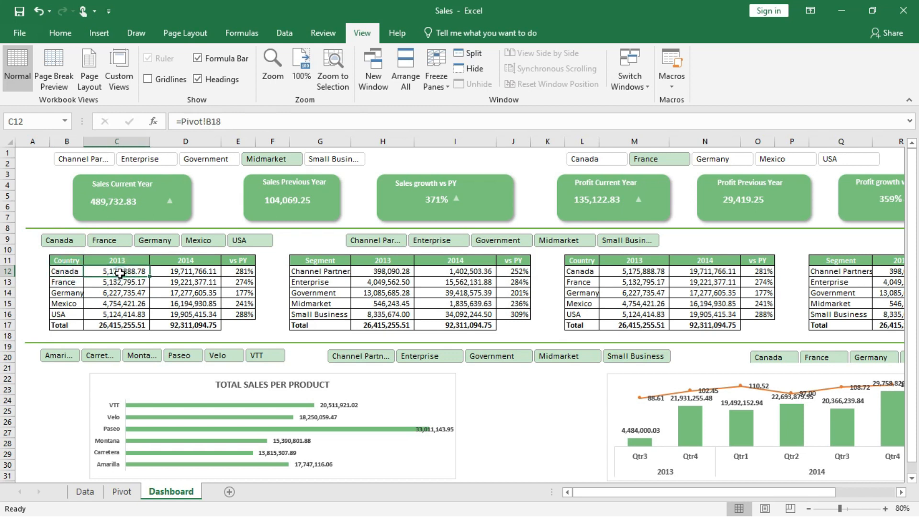
pyautogui.click(184, 122)
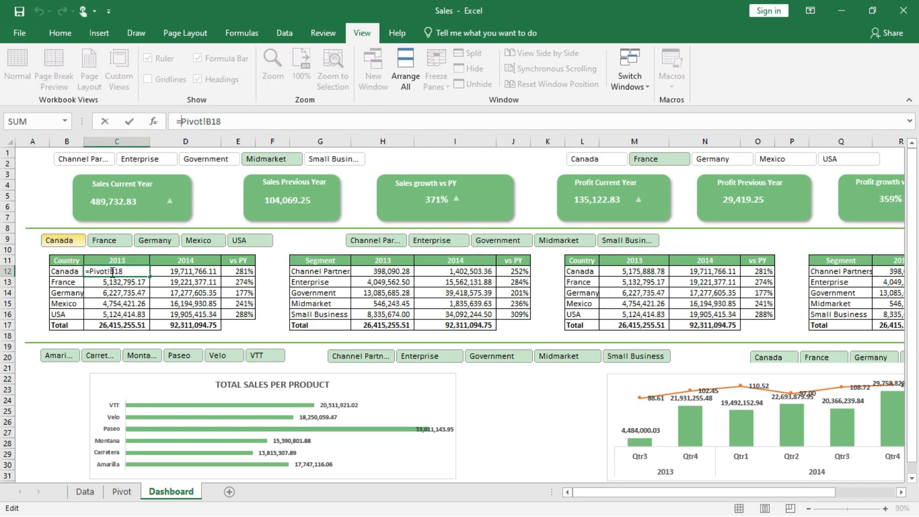
pyautogui.press('Escape')
pyautogui.click(182, 313)
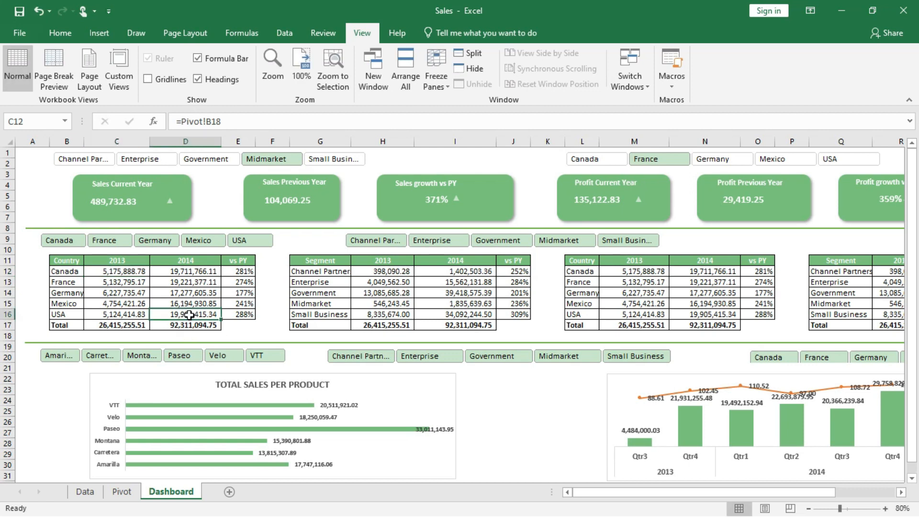
# Fill the IFERROR formula from B12 across the 2013 and 2014 columns and down to D16
pyautogui.click(73, 273)
pyautogui.moveTo(84, 275); pyautogui.dragTo(171, 292)
pyautogui.moveTo(191, 313); pyautogui.dragTo(207, 337)
pyautogui.moveTo(203, 302)
pyautogui.mouseDown()
pyautogui.moveTo(80, 287)
pyautogui.moveTo(74, 323)
pyautogui.moveTo(80, 307)
pyautogui.moveTo(83, 318)
pyautogui.moveTo(214, 315)
pyautogui.mouseUp()
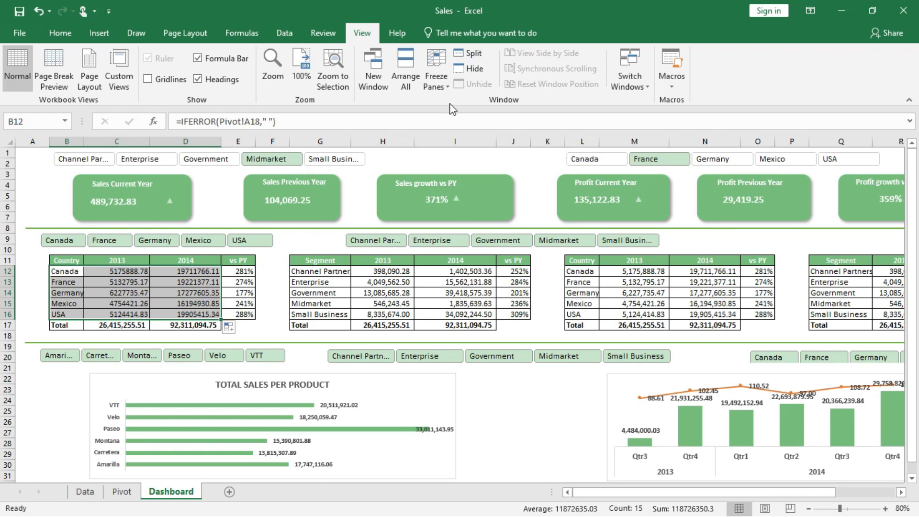
# Try the comma number style on B12:D16, checking it with the row 9 Country slicer set to USA
pyautogui.click(61, 35)
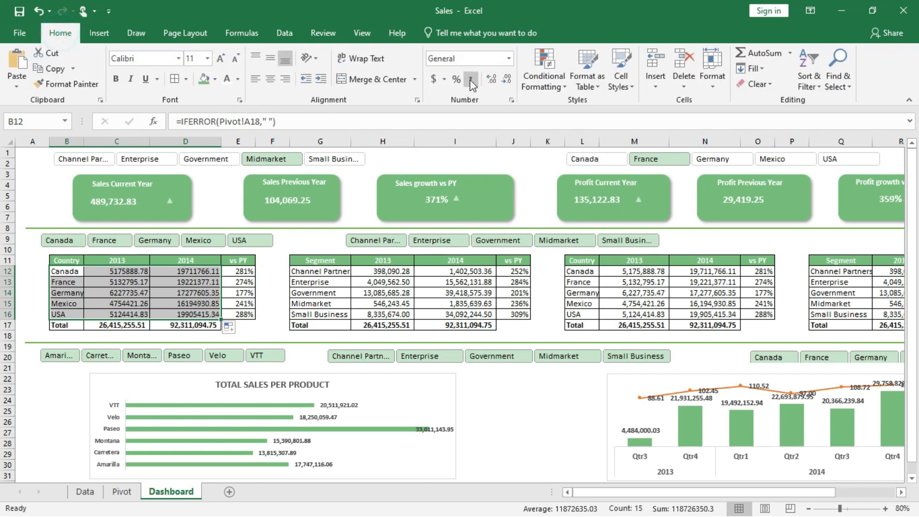
pyautogui.click(470, 79)
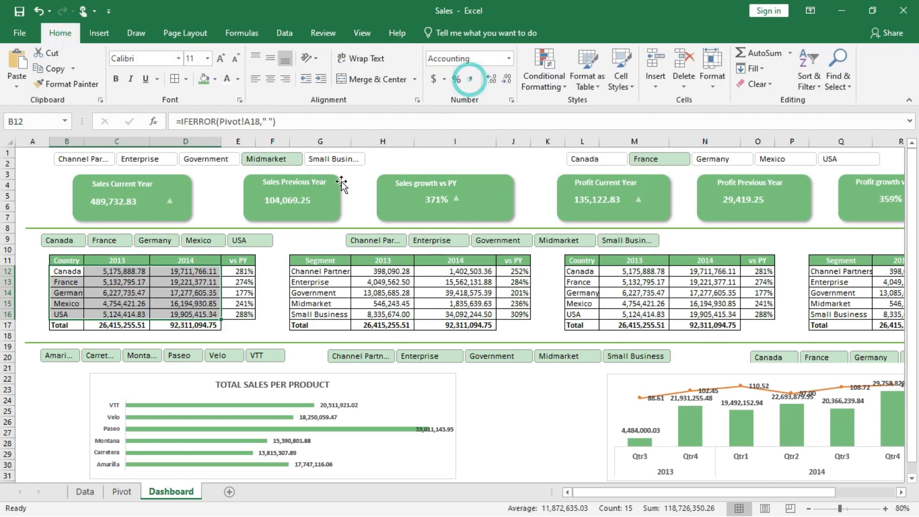
pyautogui.click(245, 242)
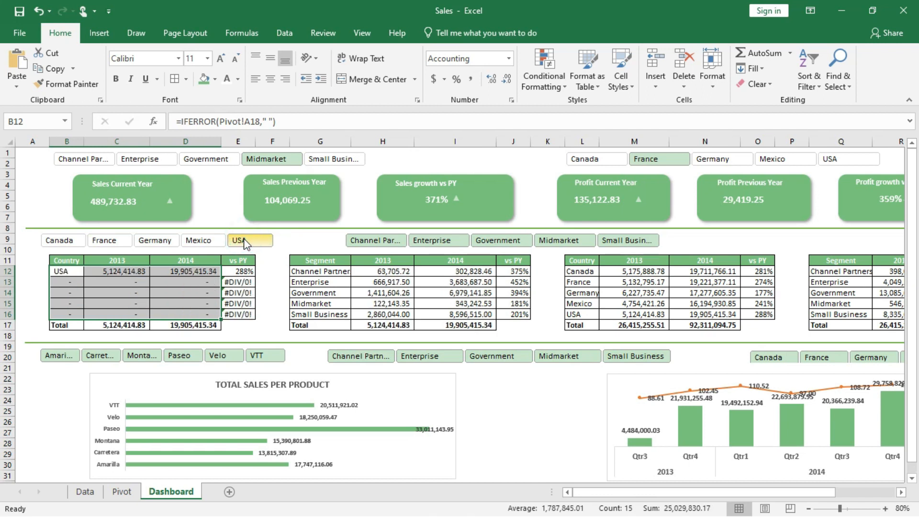
pyautogui.click(245, 241)
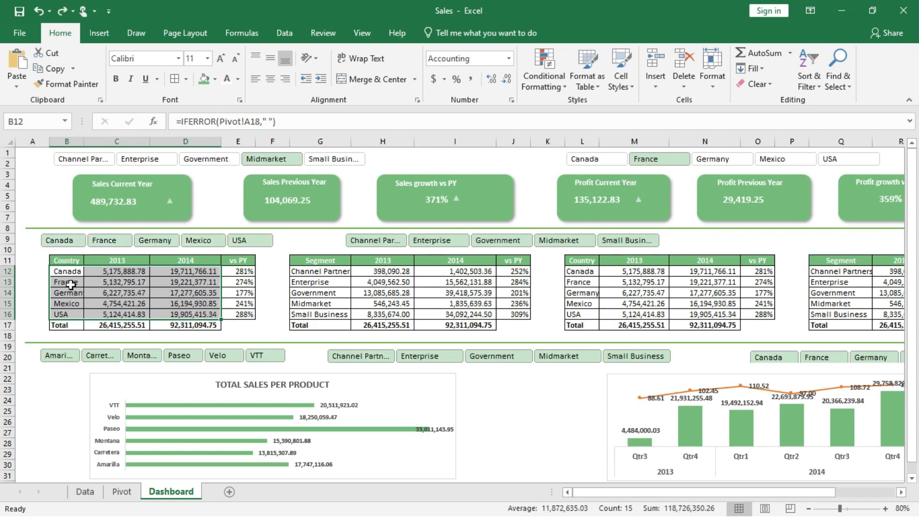
pyautogui.hotkey('ctrl', 'shift', '`')
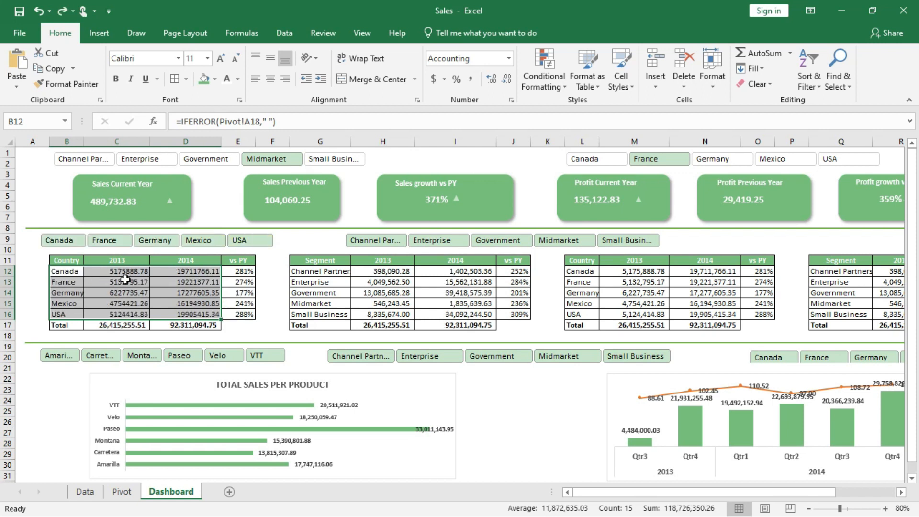
# Apply the comma number style to the 2013 and 2014 values in C12:D16 only
pyautogui.click(126, 272)
pyautogui.moveTo(126, 272); pyautogui.dragTo(201, 314)
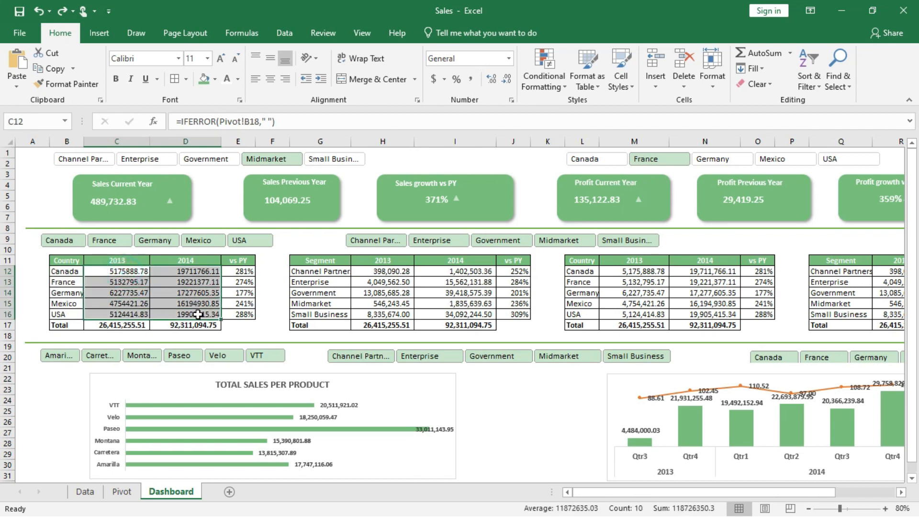
pyautogui.click(471, 79)
pyautogui.click(137, 293)
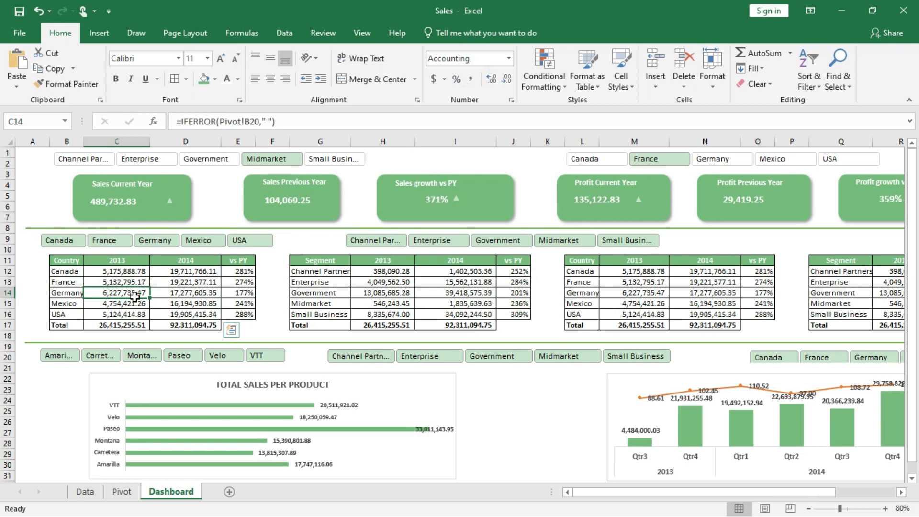
# Wrap the vs PY growth formula in E12 in an error check: =IFERROR(D12/C12-1," ")
pyautogui.click(249, 271)
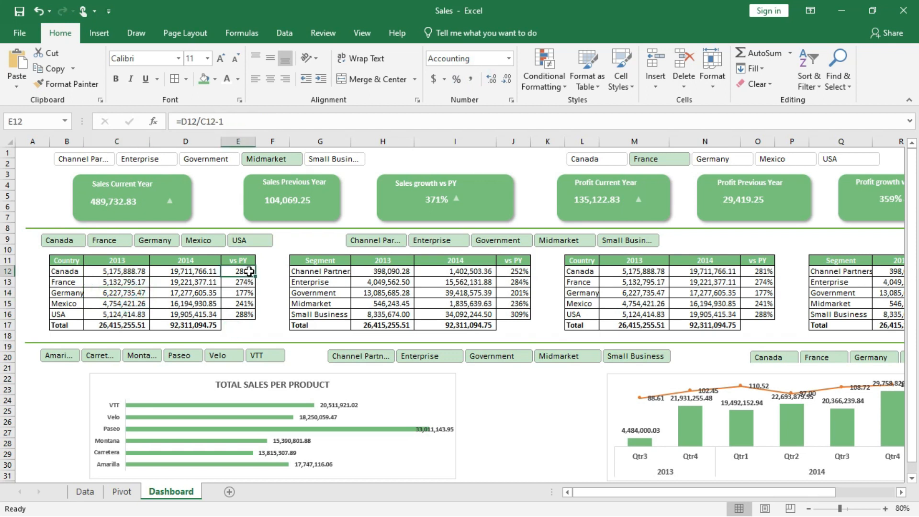
pyautogui.click(184, 121)
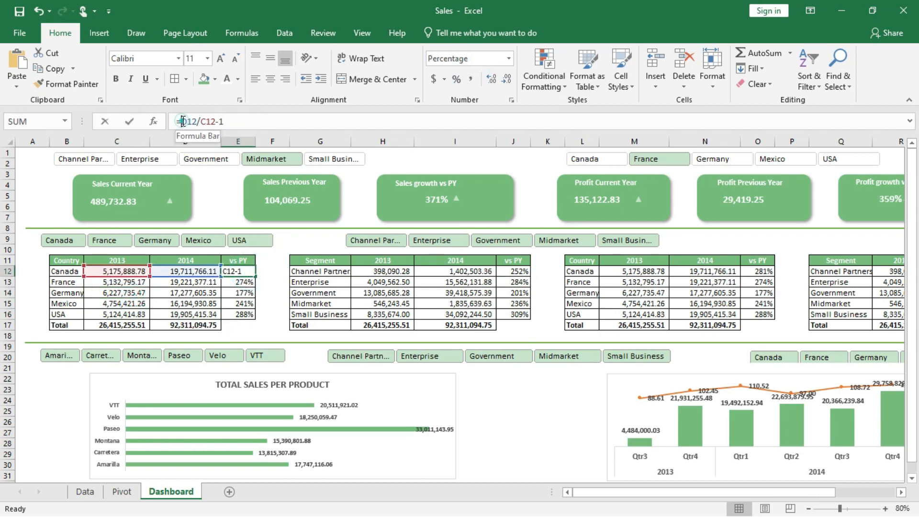
pyautogui.write('IFE')
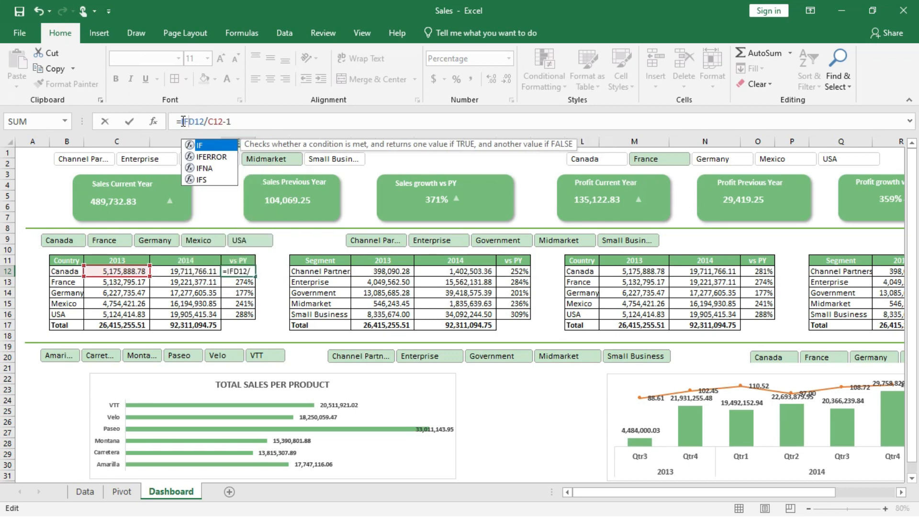
pyautogui.press('Tab')
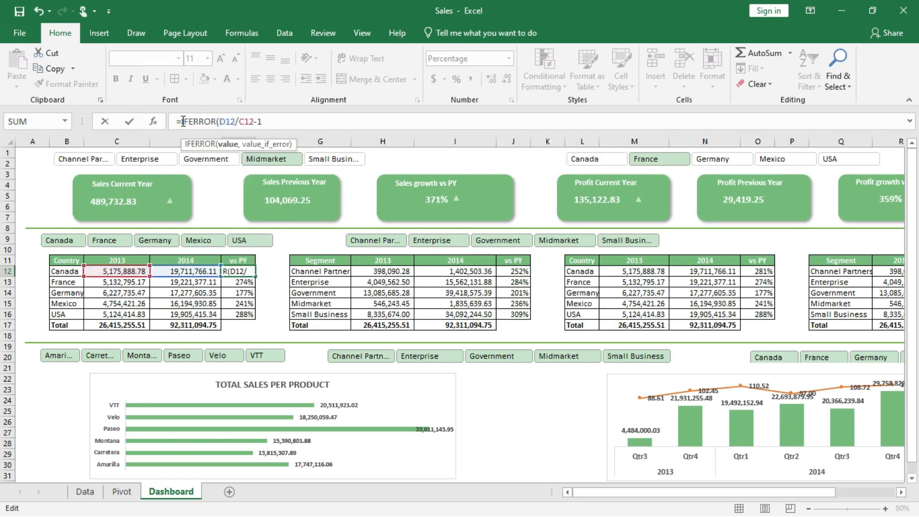
pyautogui.click(264, 122)
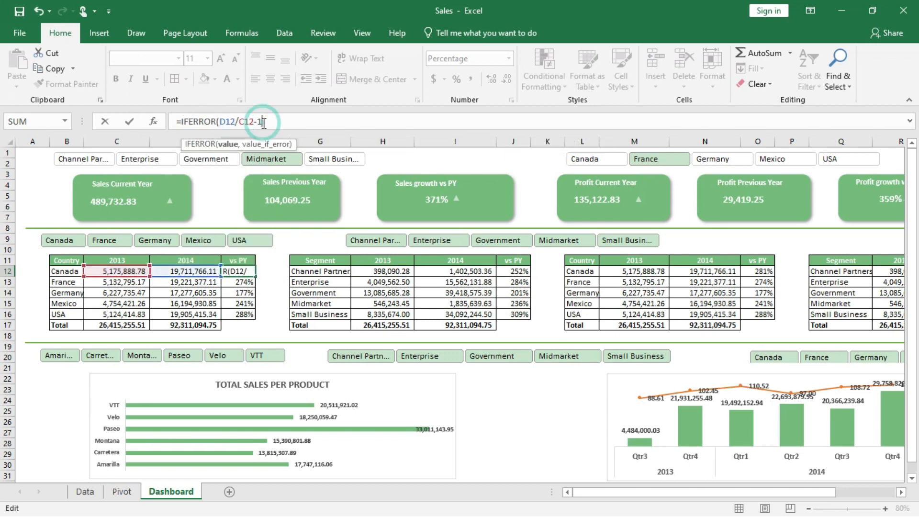
pyautogui.write(',"")')
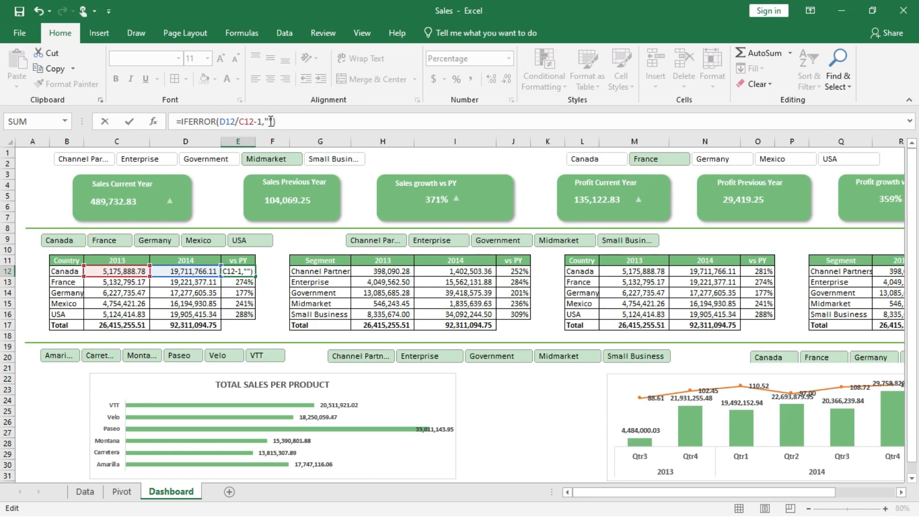
pyautogui.click(270, 121)
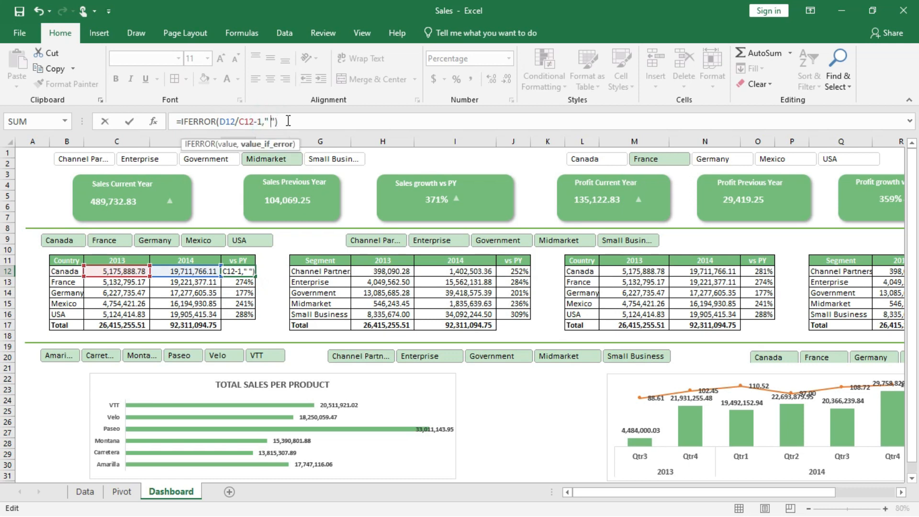
pyautogui.press('Return')
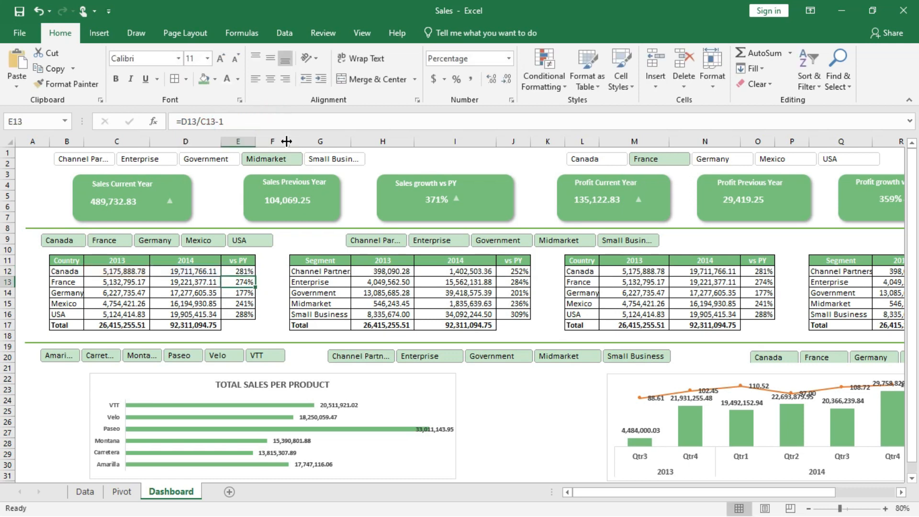
# Copy the E12 formula down the vs PY column to E16 and test it by filtering the row 9 Country slicer to USA
pyautogui.click(243, 270)
pyautogui.moveTo(256, 274); pyautogui.dragTo(254, 319)
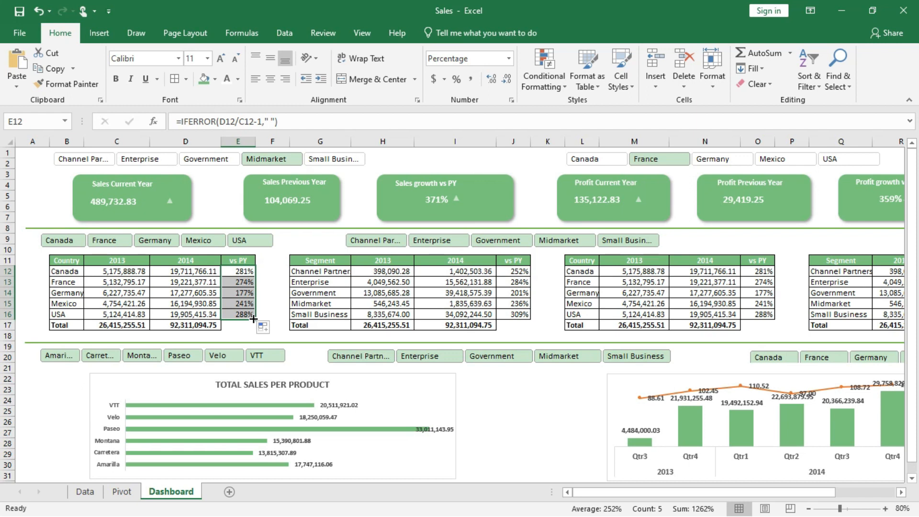
pyautogui.click(243, 241)
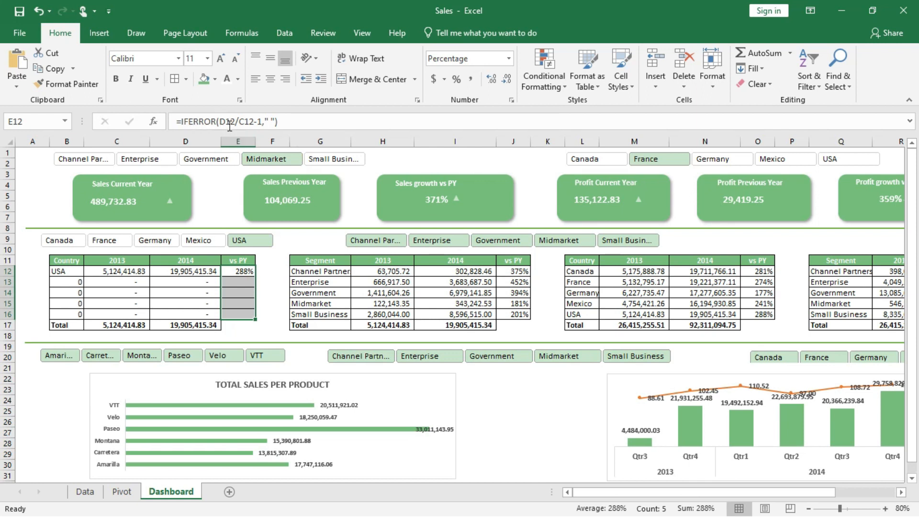
# Clear the filters on the Segment slicer above the sales cards, the row 9 Country slicer and the Country slicer above the profit cards
pyautogui.rightClick(222, 156)
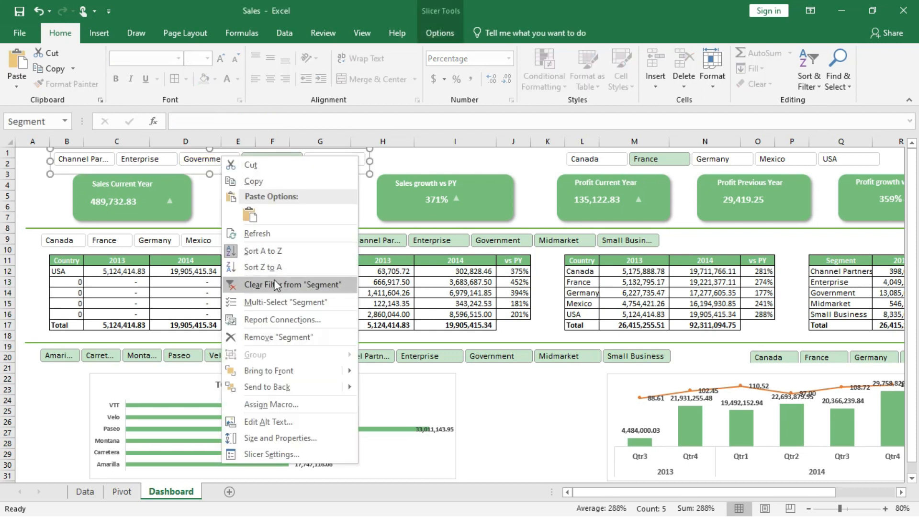
pyautogui.click(265, 270)
pyautogui.rightClick(211, 240)
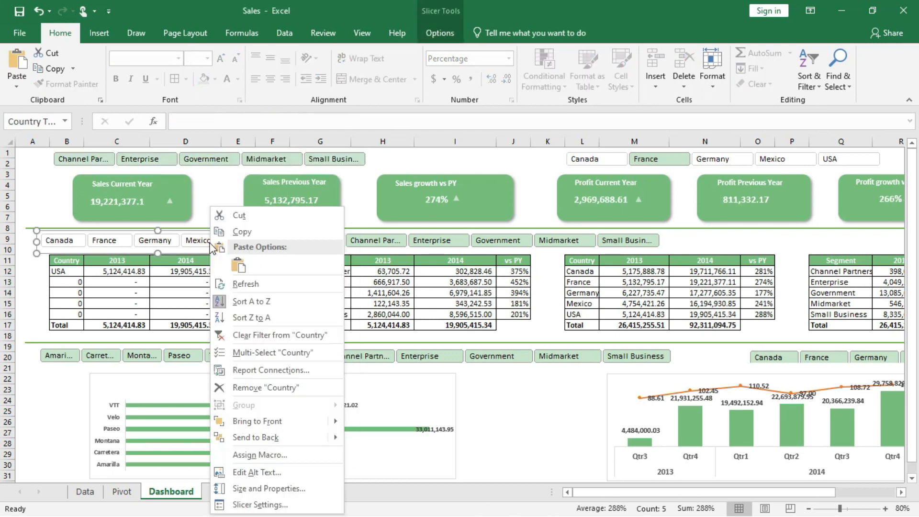
pyautogui.click(254, 334)
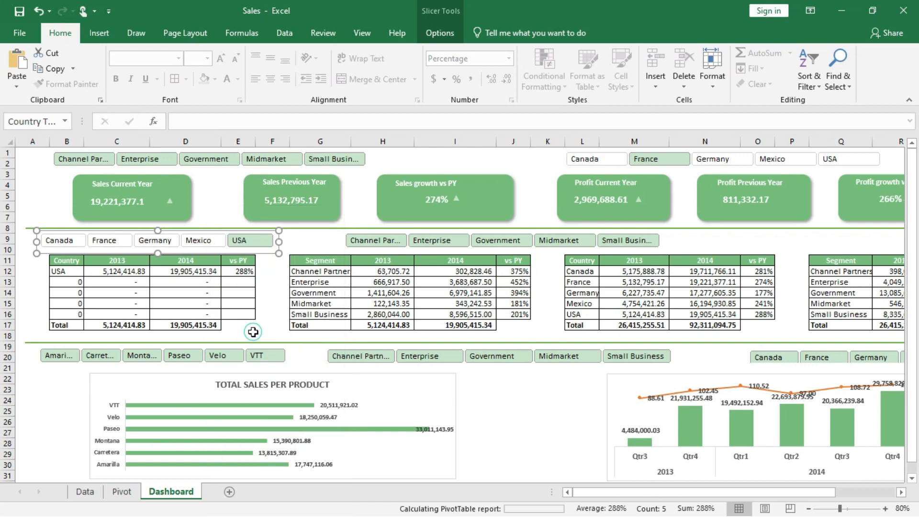
pyautogui.rightClick(724, 160)
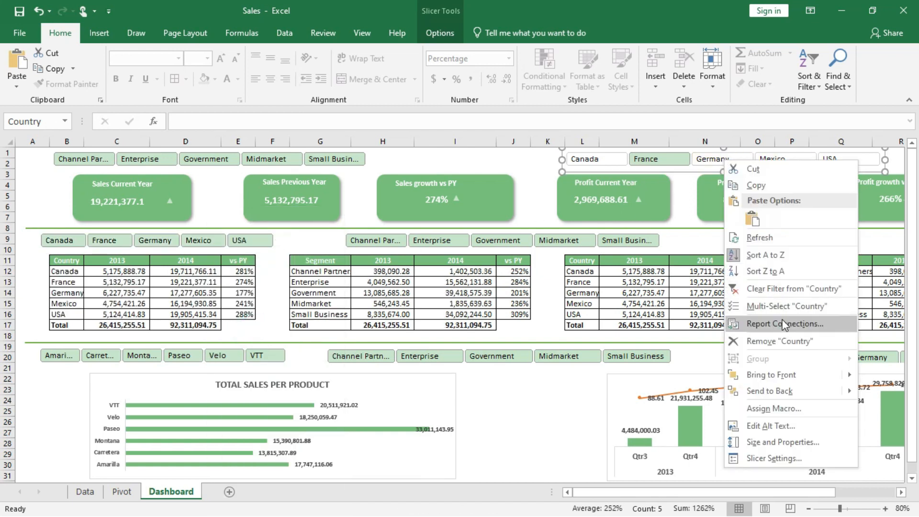
pyautogui.click(795, 288)
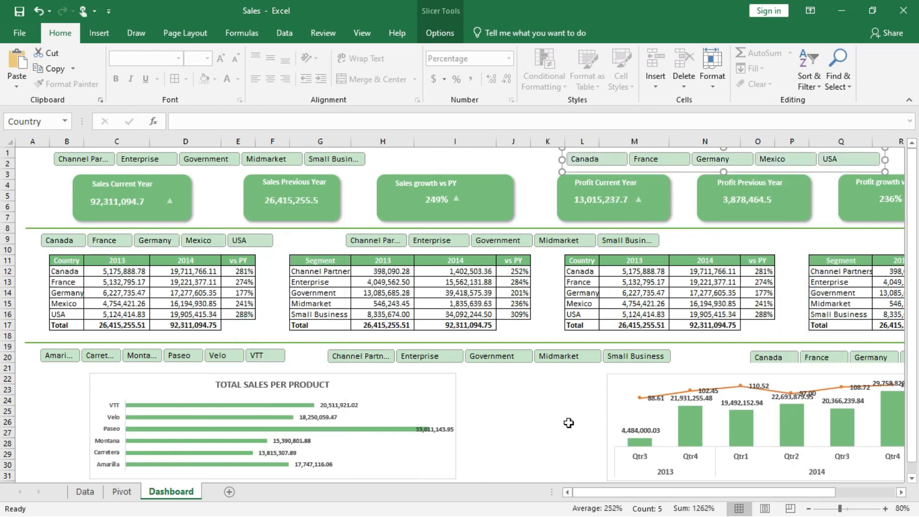
# Narrow the Sales growth vs PY card from its right edge and nudge its percentage text box left within it
pyautogui.click(492, 202)
pyautogui.moveTo(489, 197); pyautogui.dragTo(479, 198)
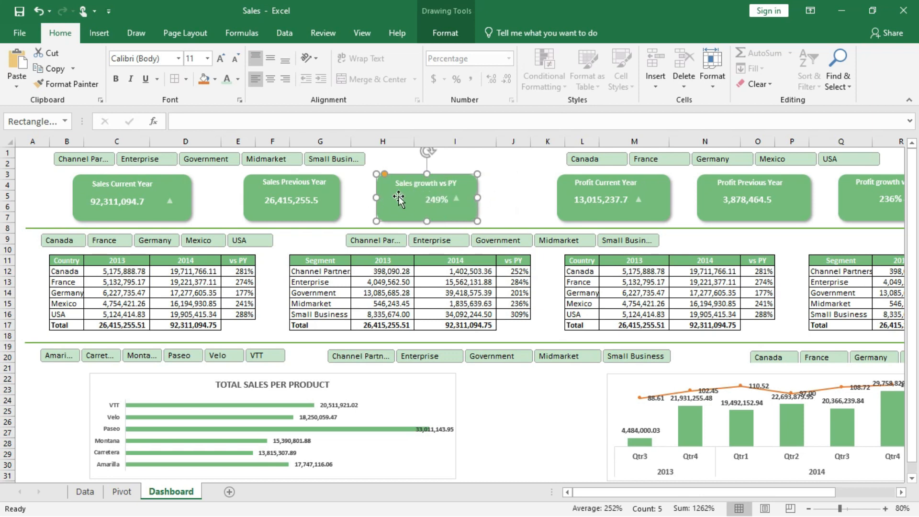
pyautogui.click(434, 199)
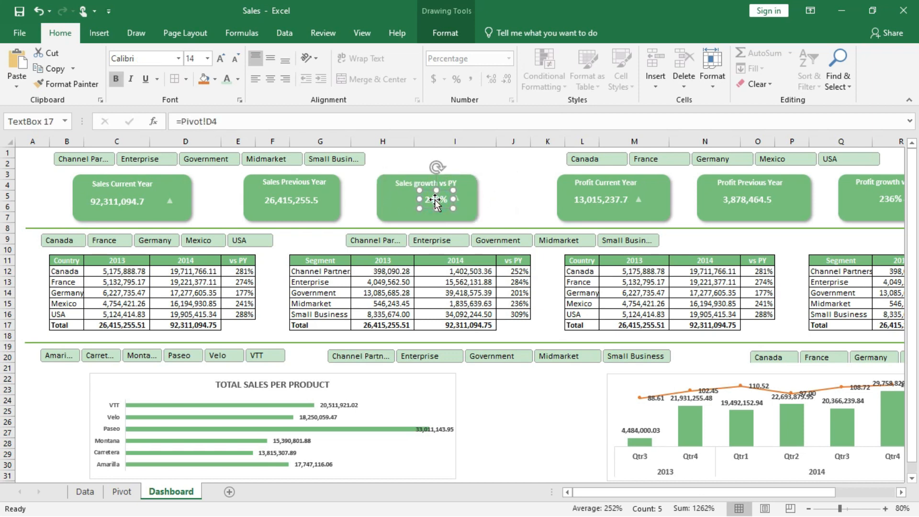
pyautogui.press('Left')
pyautogui.press('Left')
pyautogui.press('Left')
pyautogui.press('Left')
pyautogui.press('Left')
pyautogui.press('Left')
pyautogui.press('Left')
pyautogui.press('Left')
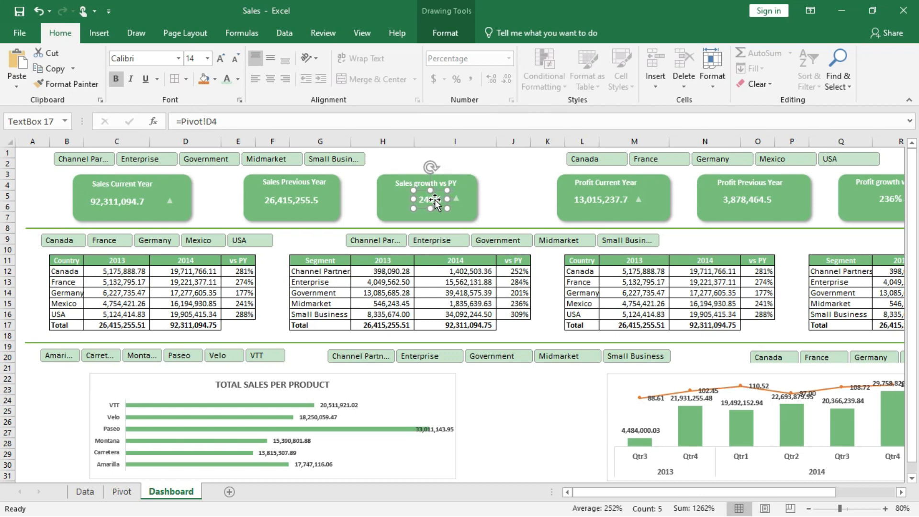
pyautogui.press('Left')
pyautogui.press('Left')
pyautogui.press('Left')
pyautogui.press('Left')
pyautogui.press('Left')
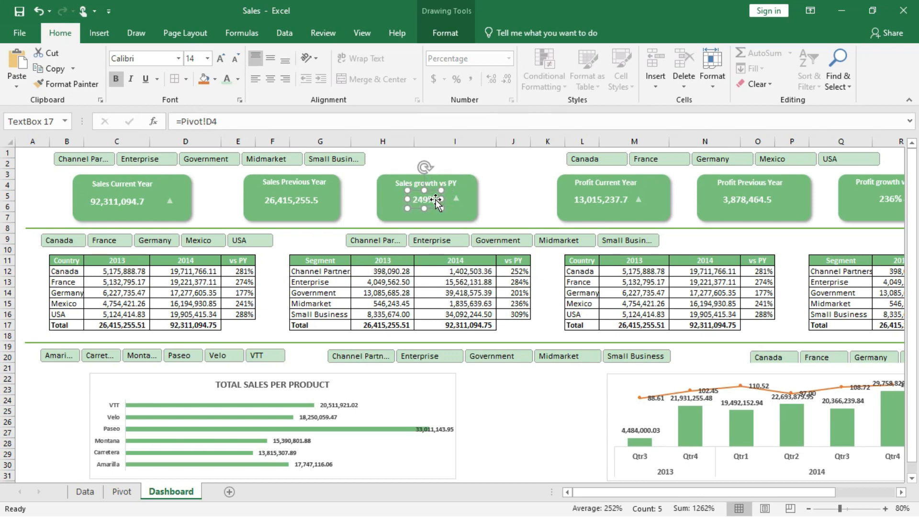
# Move the up arrow on the Sales growth vs PY card left so it sits right beside the percentage
pyautogui.click(461, 201)
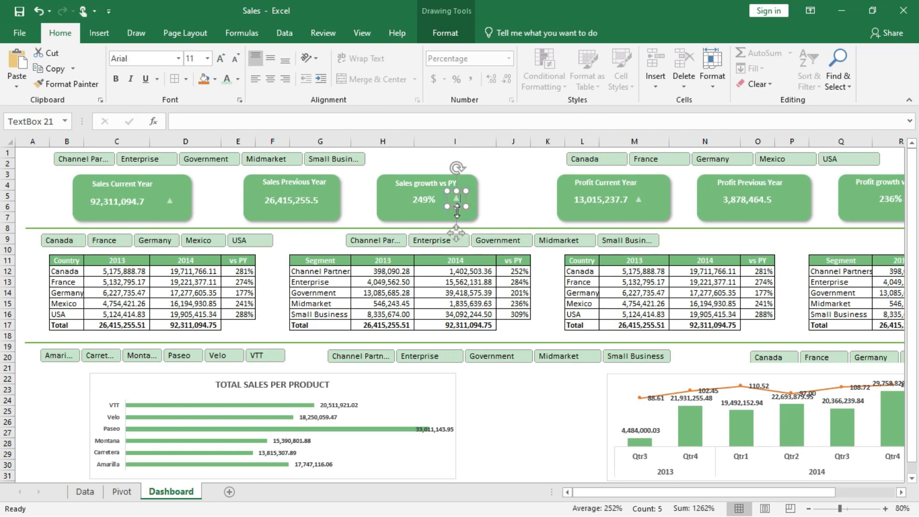
pyautogui.moveTo(453, 234); pyautogui.dragTo(442, 235)
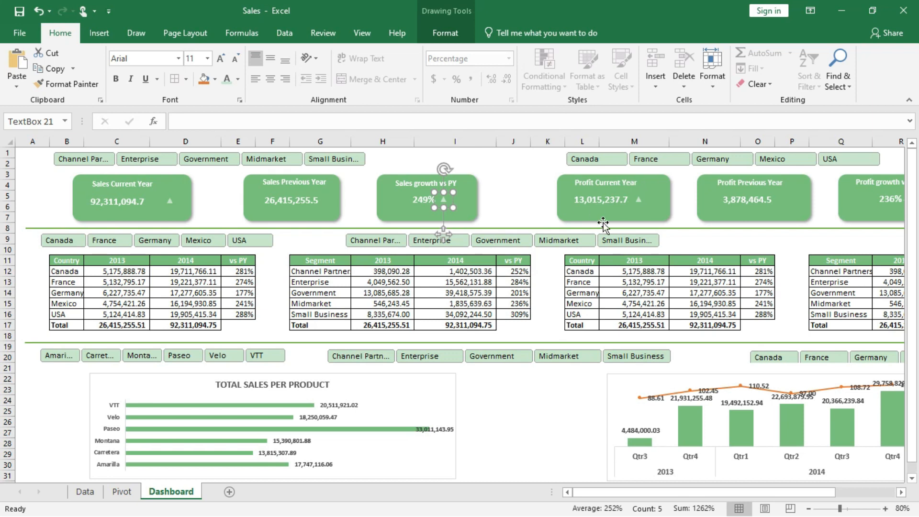
pyautogui.keyDown('ctrl'); pyautogui.scroll(-3, 603, 223); pyautogui.keyUp('ctrl')
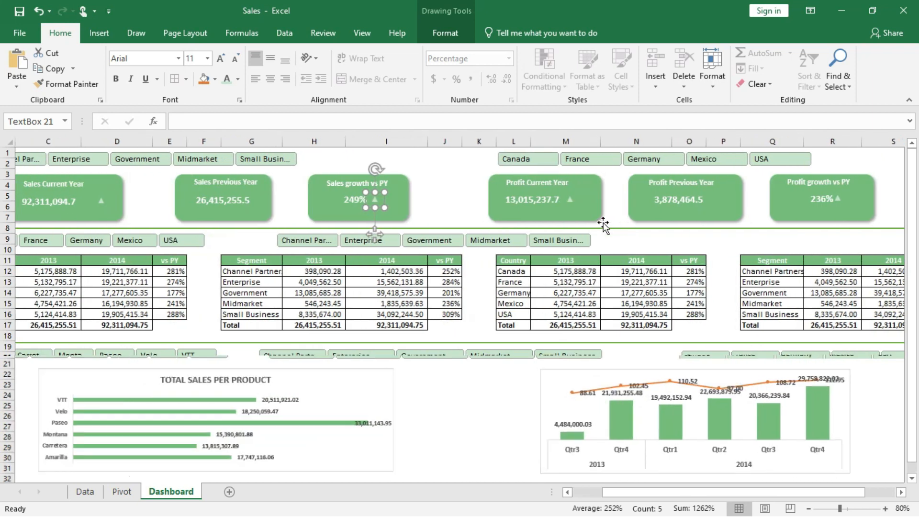
pyautogui.keyDown('ctrl'); pyautogui.scroll(-1, 603, 222); pyautogui.keyUp('ctrl')
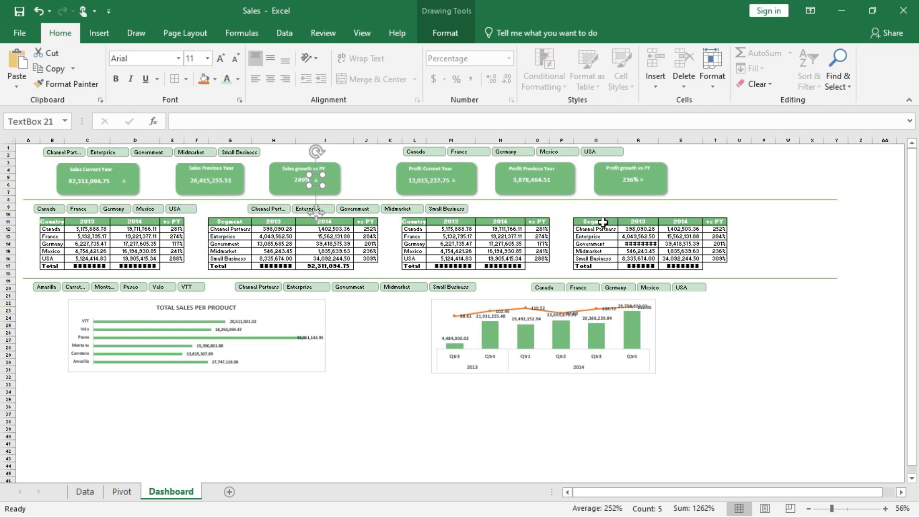